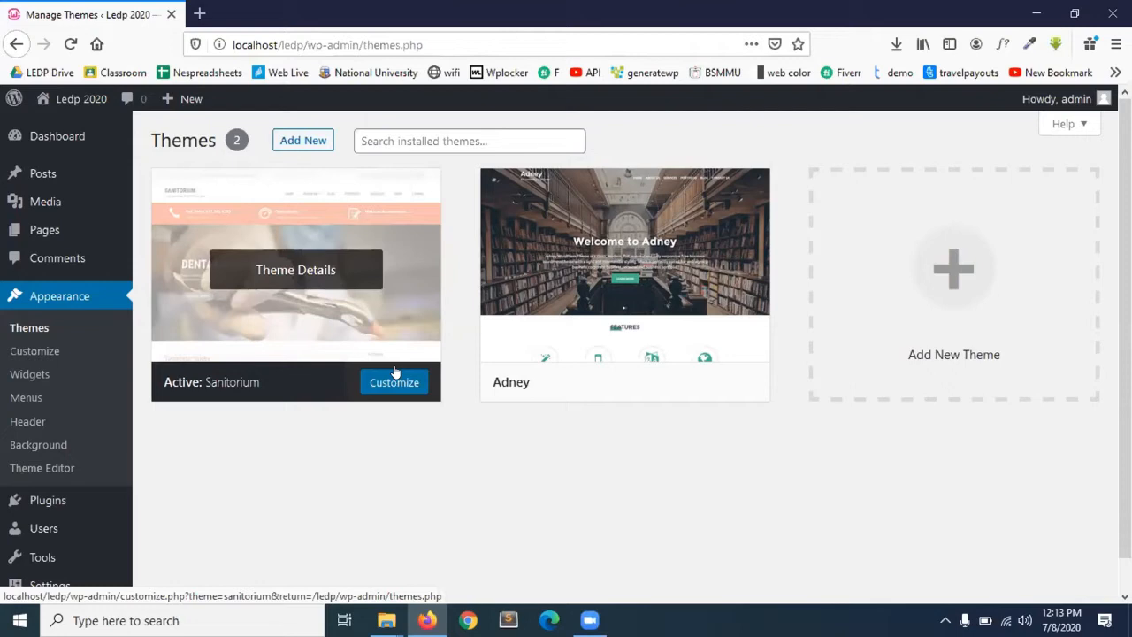
- Activate the Adney theme and look over the site's front page in a new tab
click(35, 291)
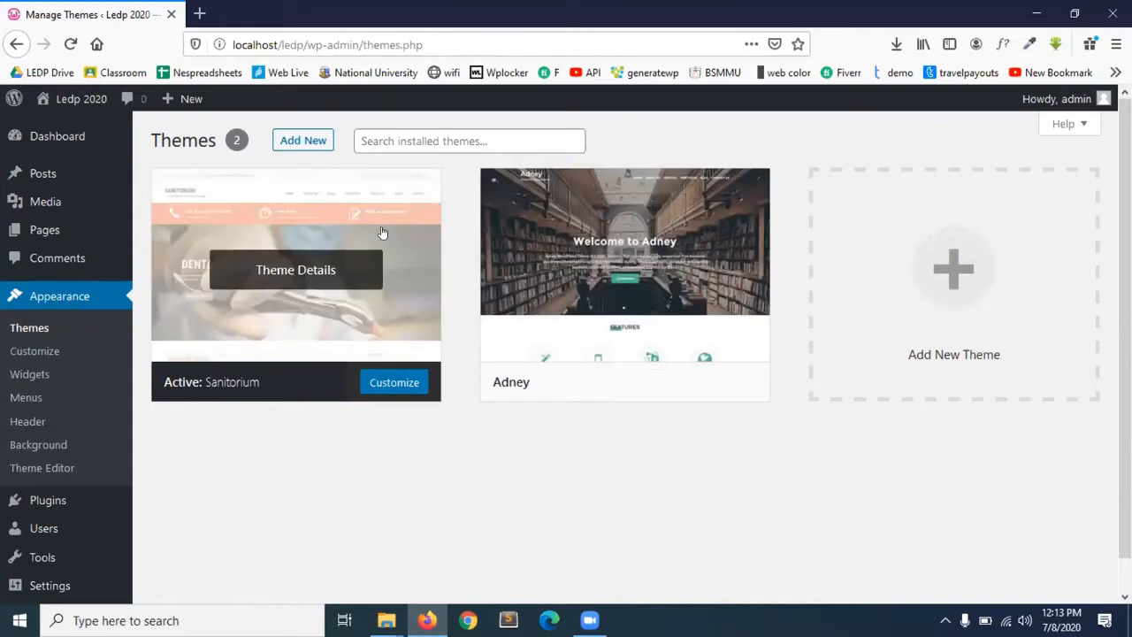
click(647, 382)
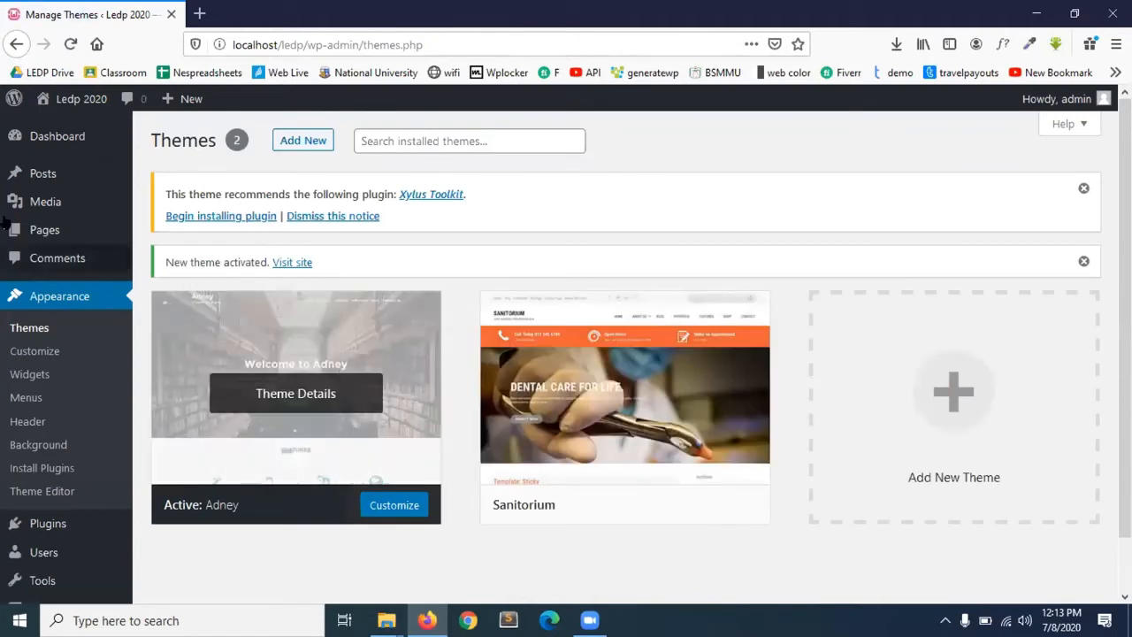
mouse_move(77, 101)
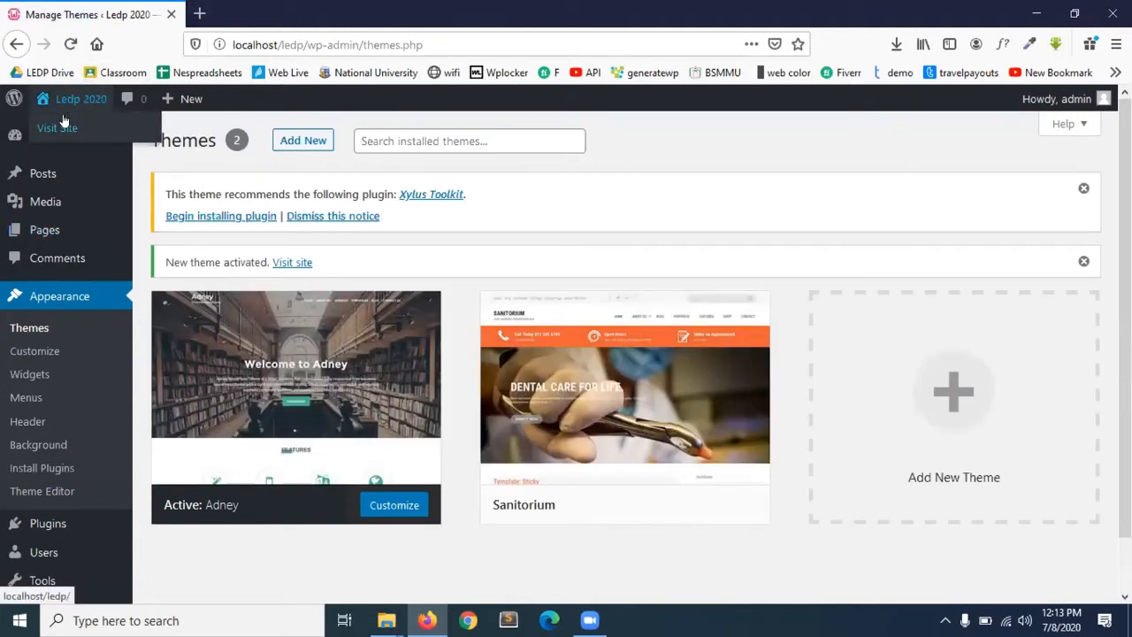
right_click(67, 129)
click(144, 140)
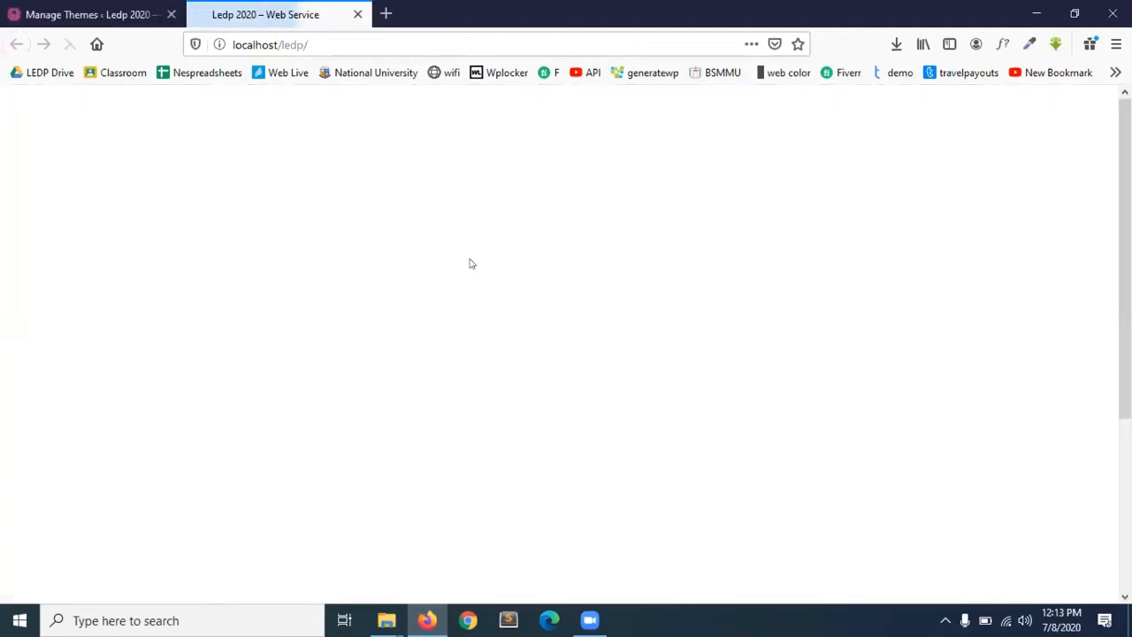
scroll(435, 413, down, 5)
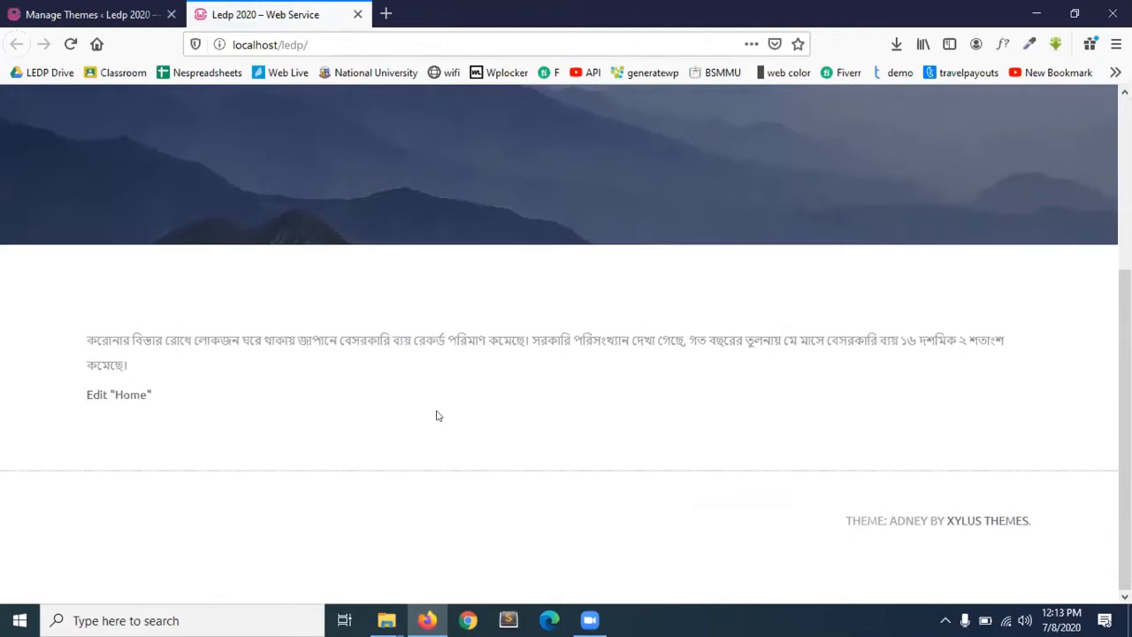
scroll(436, 411, up, 5)
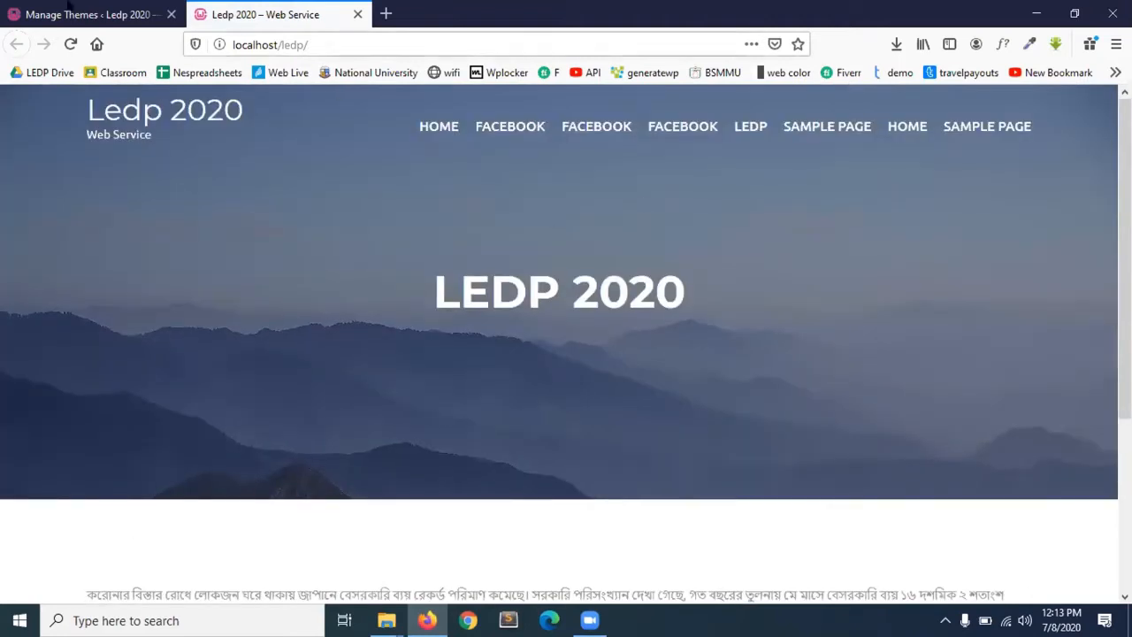
- Open the Adney theme's details in the theme manager and review its author, version and tags
click(67, 9)
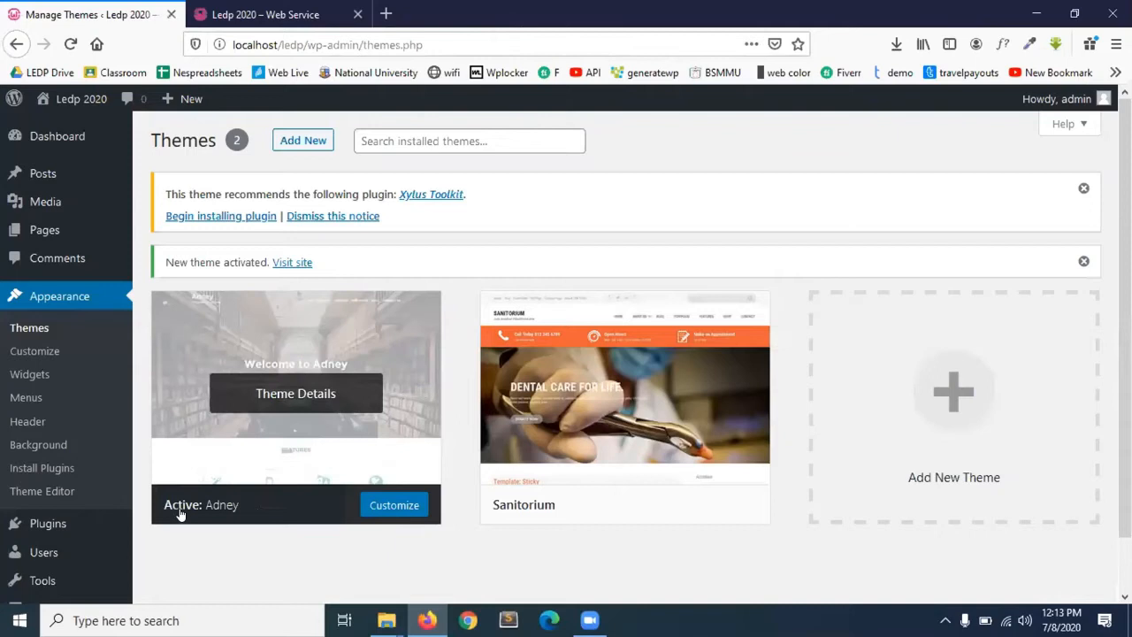
click(225, 505)
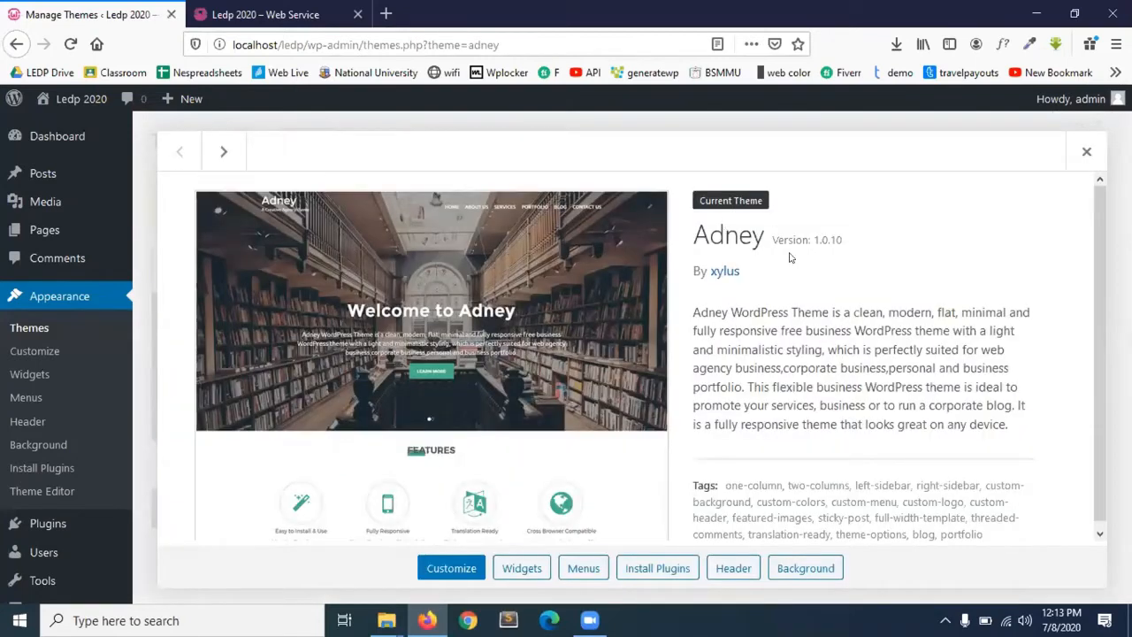
scroll(741, 312, down, 1)
drag(749, 272, 710, 276)
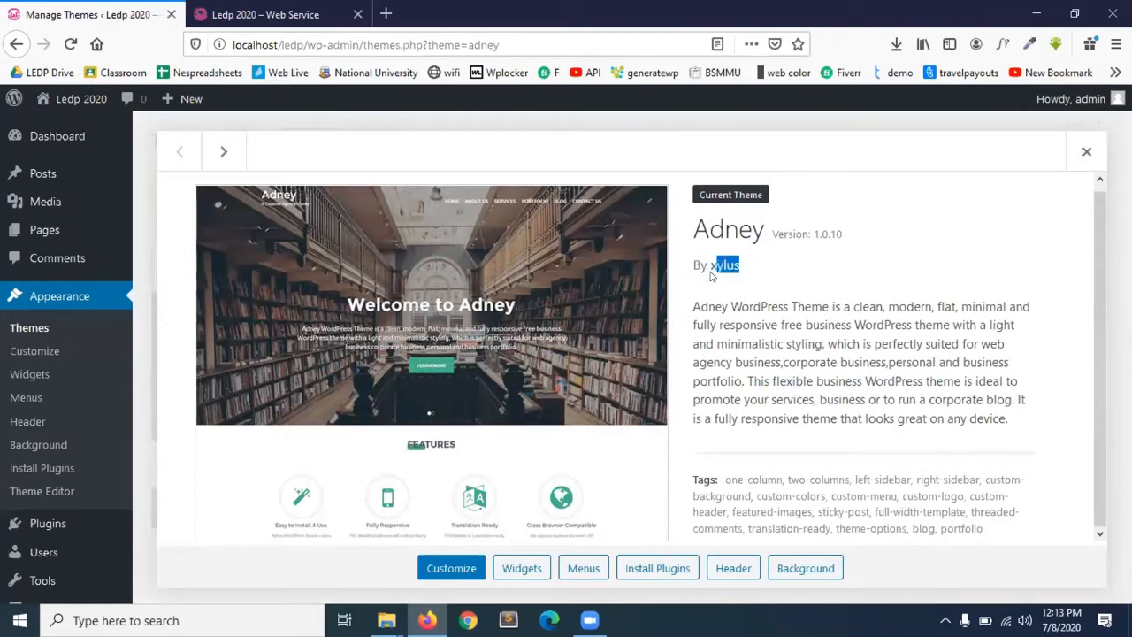
drag(881, 225, 779, 231)
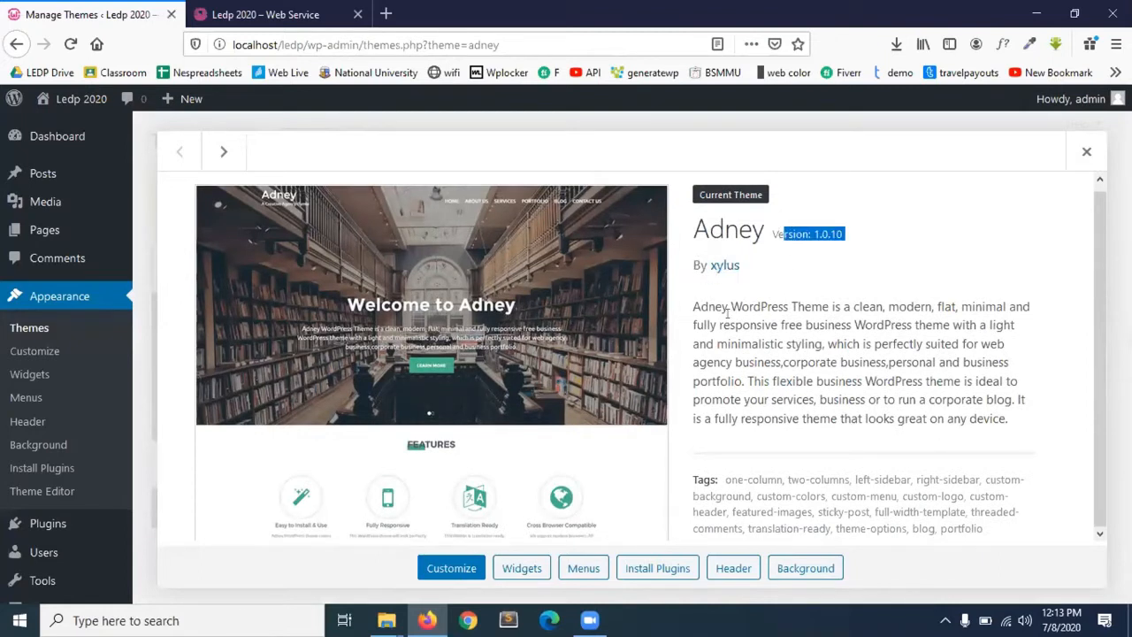
drag(724, 477, 987, 536)
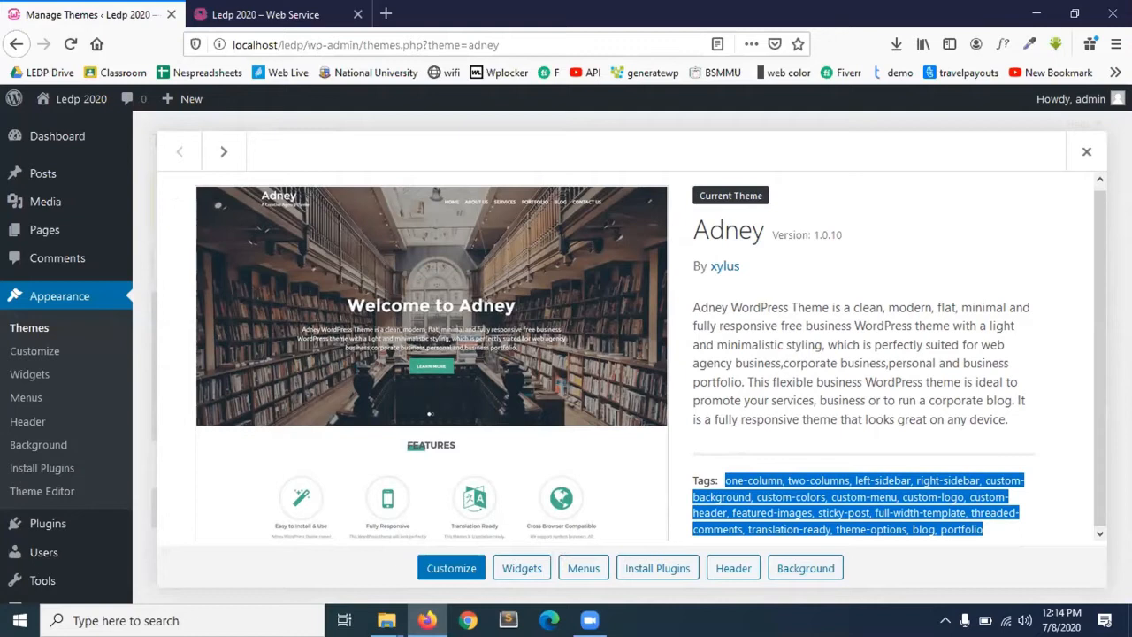
scroll(1094, 409, down, 1)
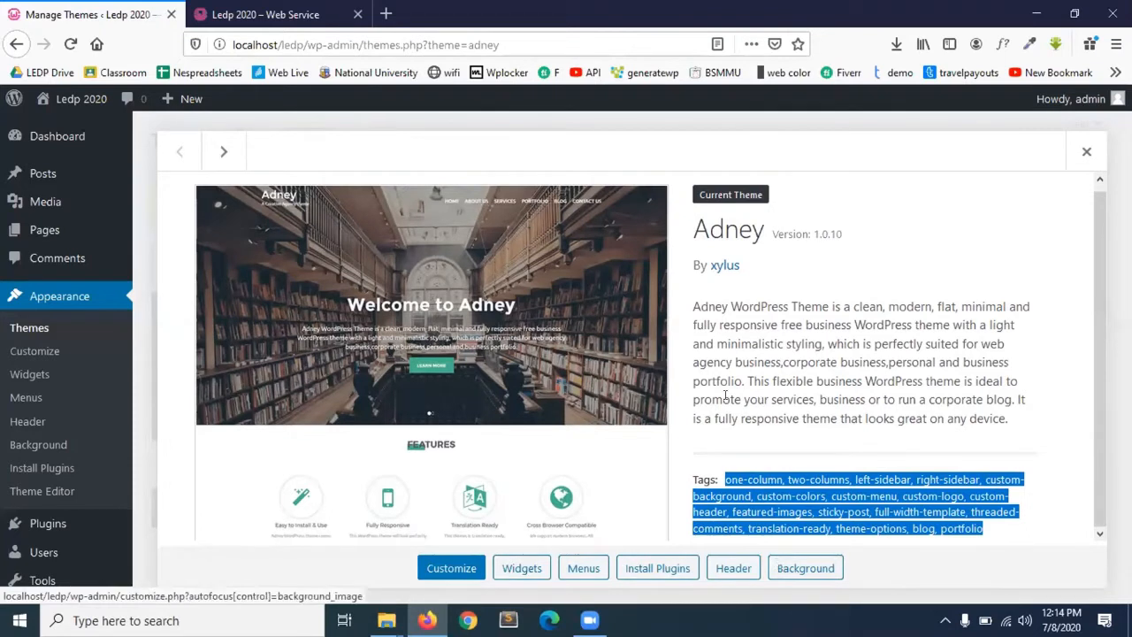
- Open the Adney theme author's website in a new tab and go to its Adney theme page
right_click(726, 273)
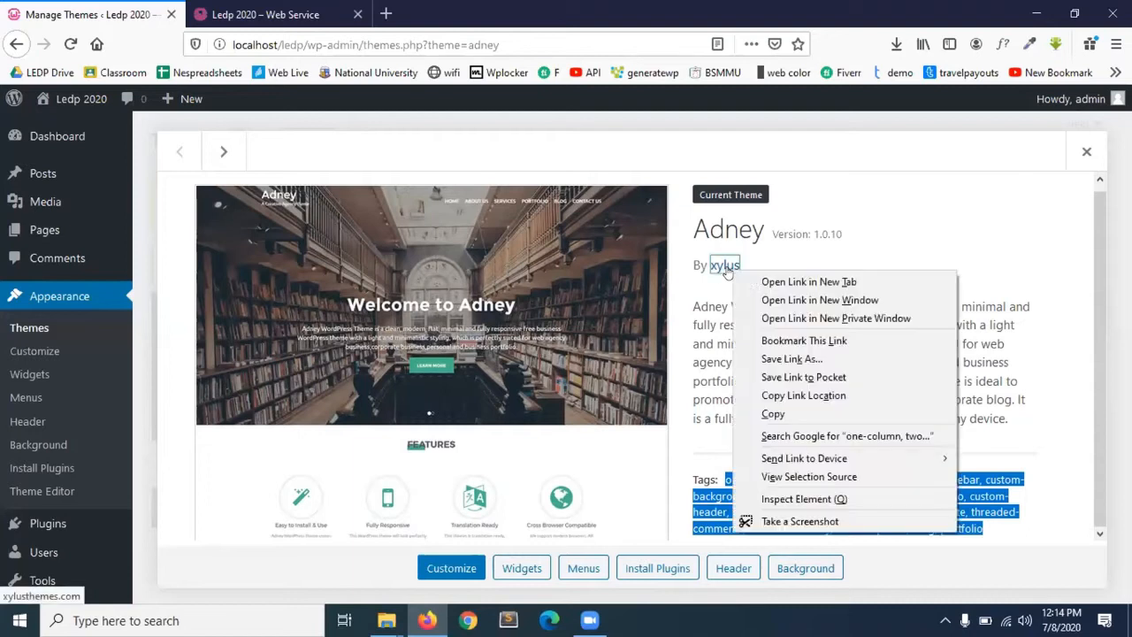
click(778, 281)
click(256, 9)
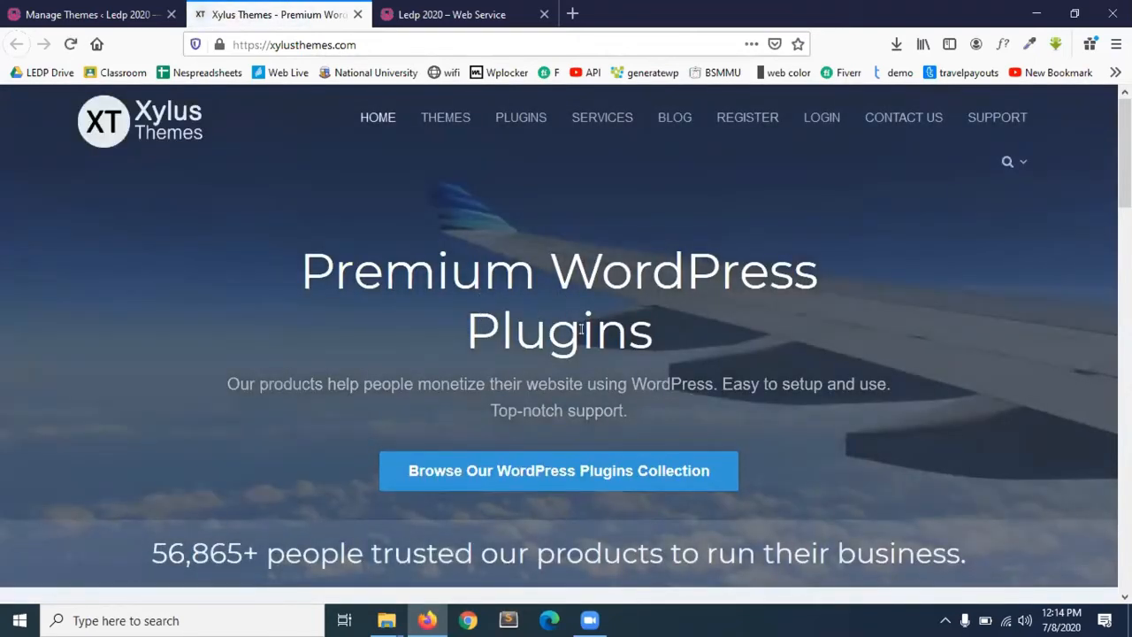
scroll(580, 328, down, 7)
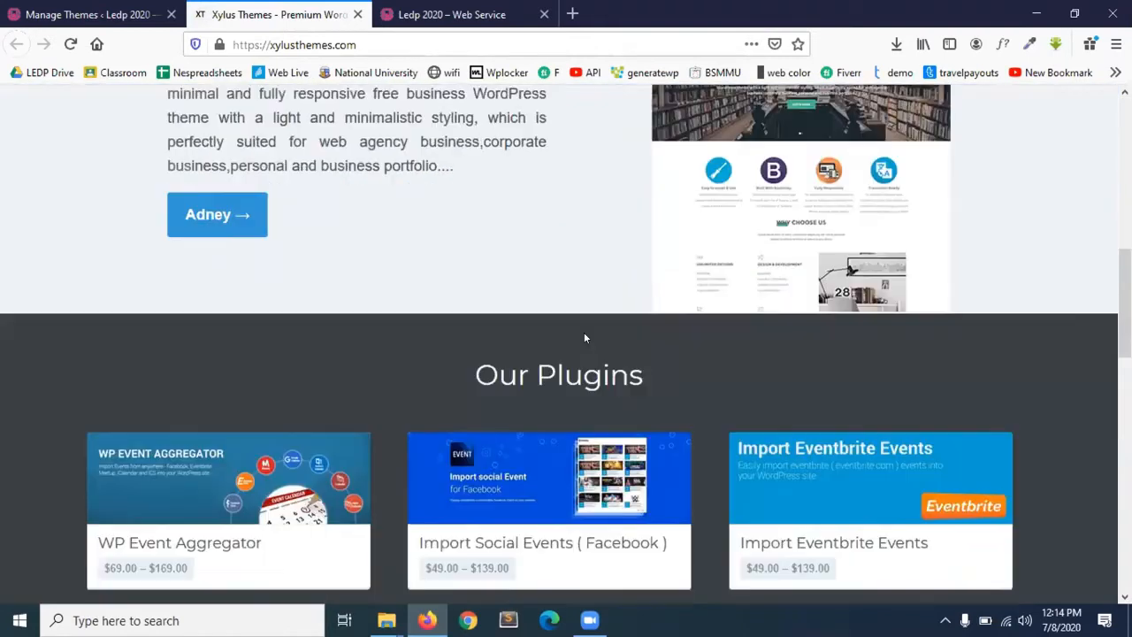
scroll(583, 337, up, 2)
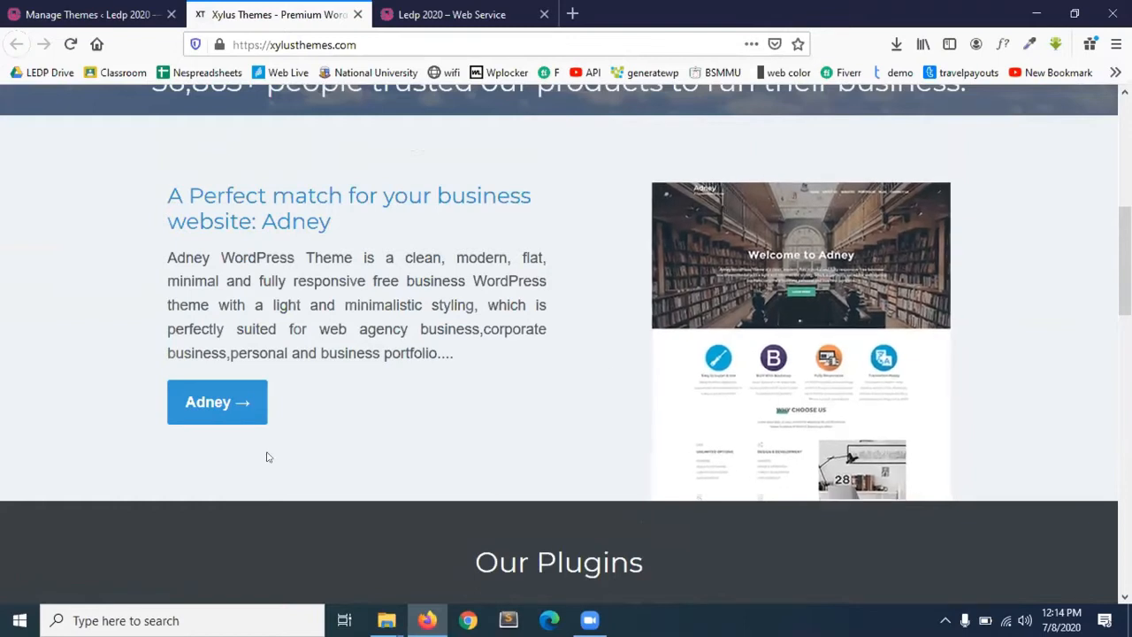
click(203, 397)
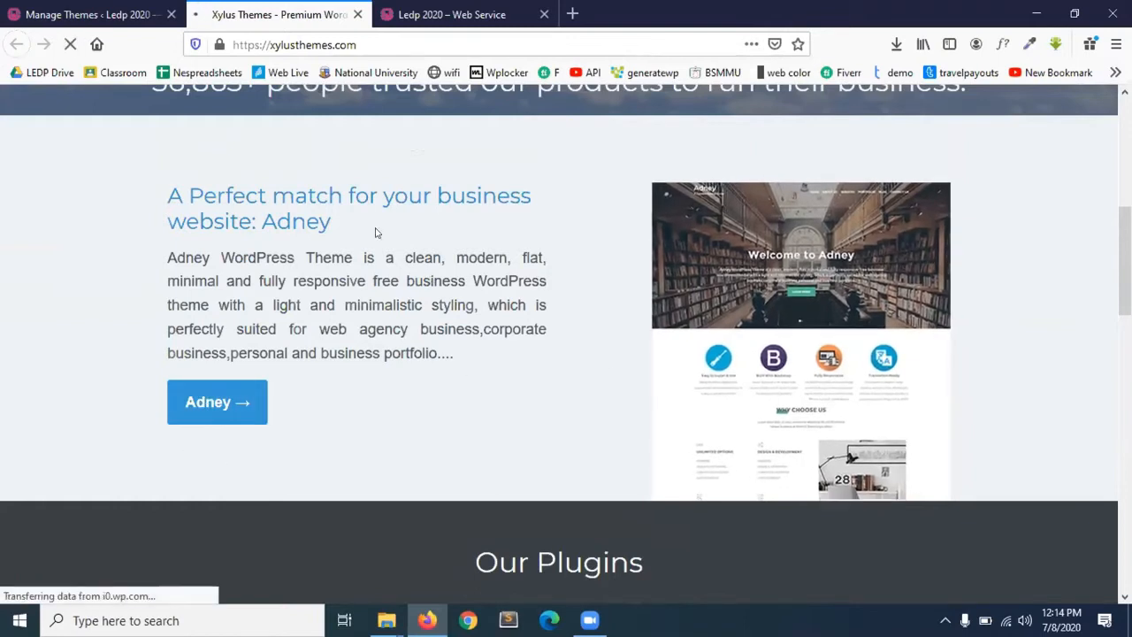
- Examine the Adney theme page, including its device previews, features, installation packages and client testimonials
scroll(393, 475, down, 3)
scroll(393, 476, down, 5)
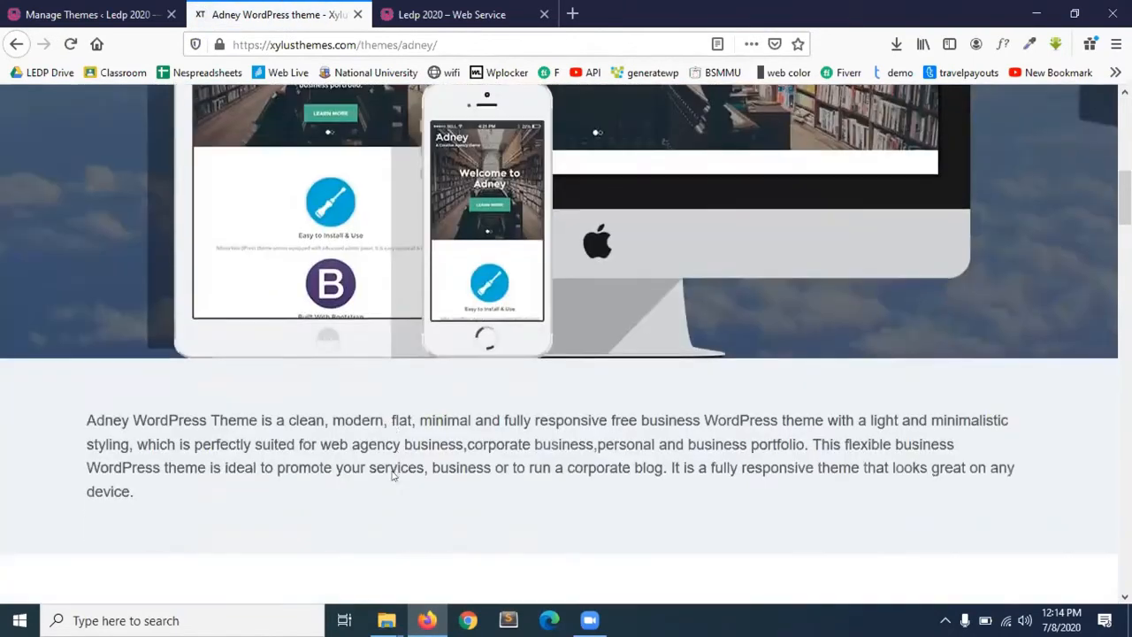
scroll(719, 407, up, 2)
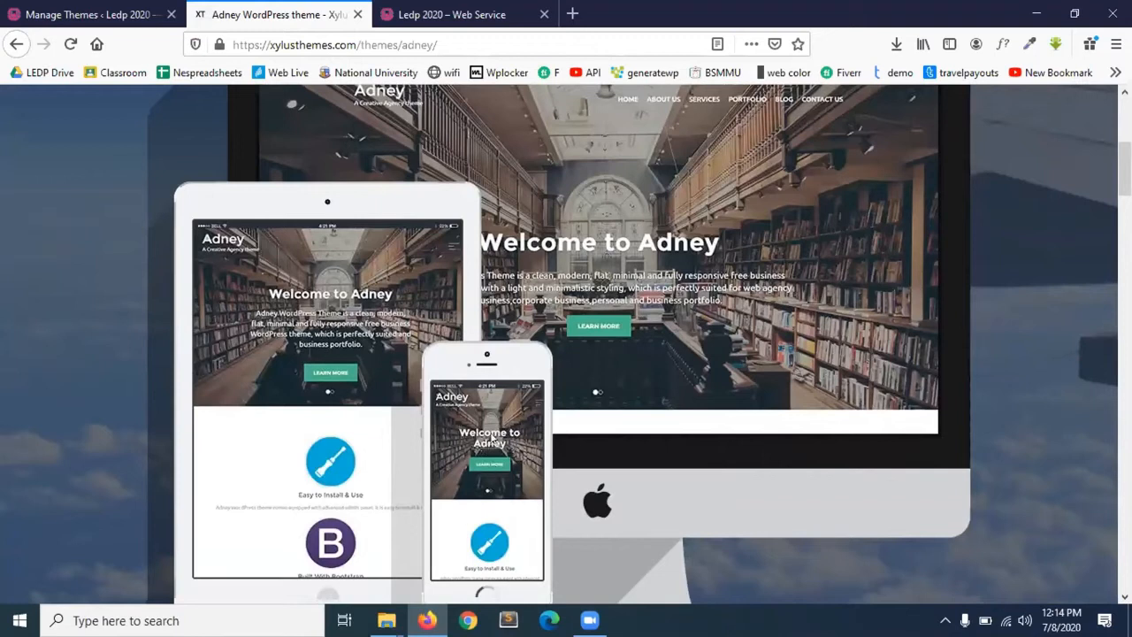
scroll(478, 458, down, 10)
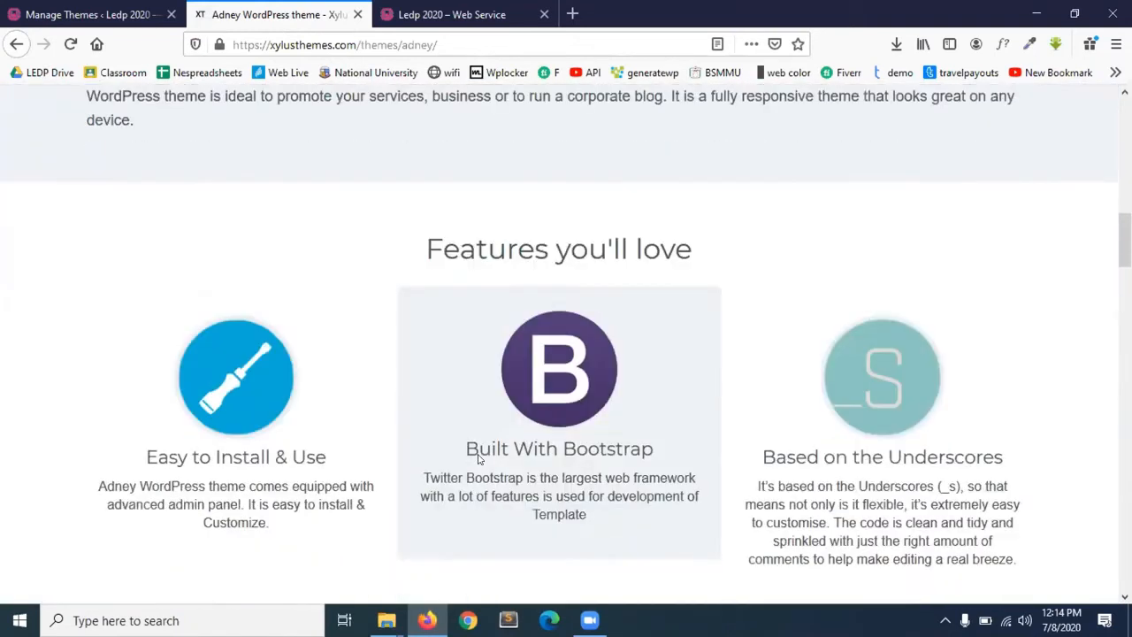
scroll(477, 459, down, 10)
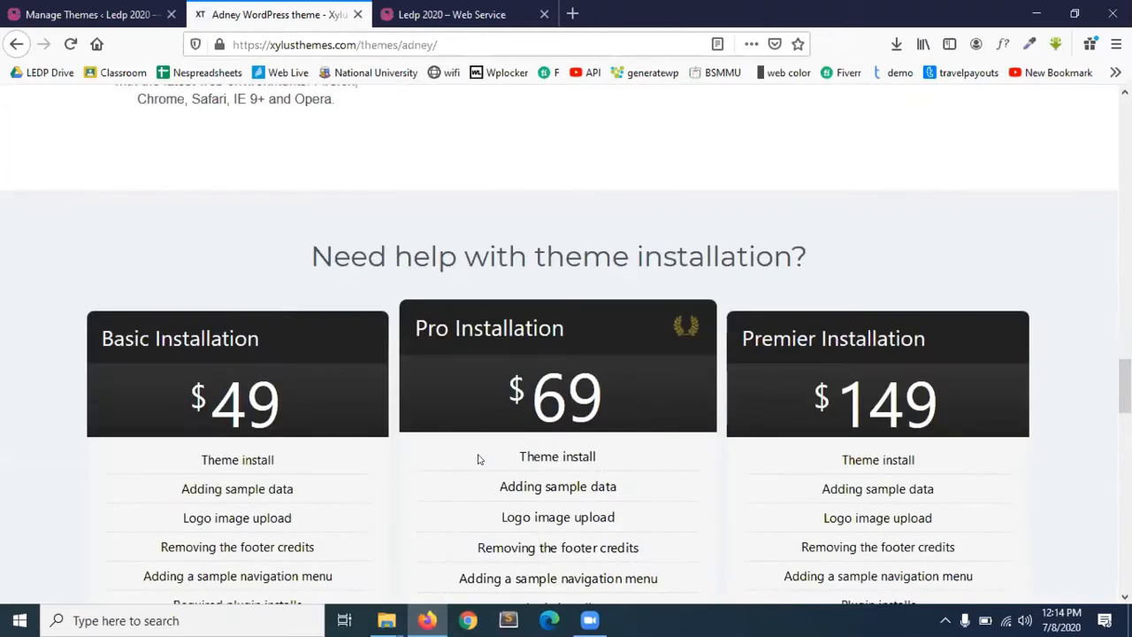
scroll(478, 459, down, 8)
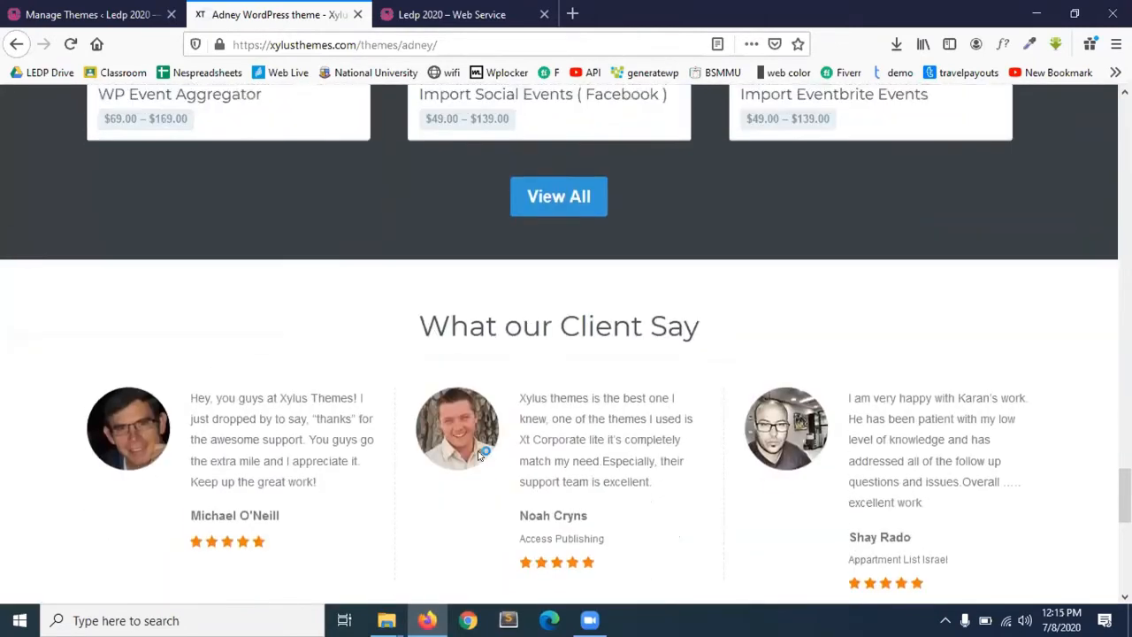
scroll(339, 543, down, 4)
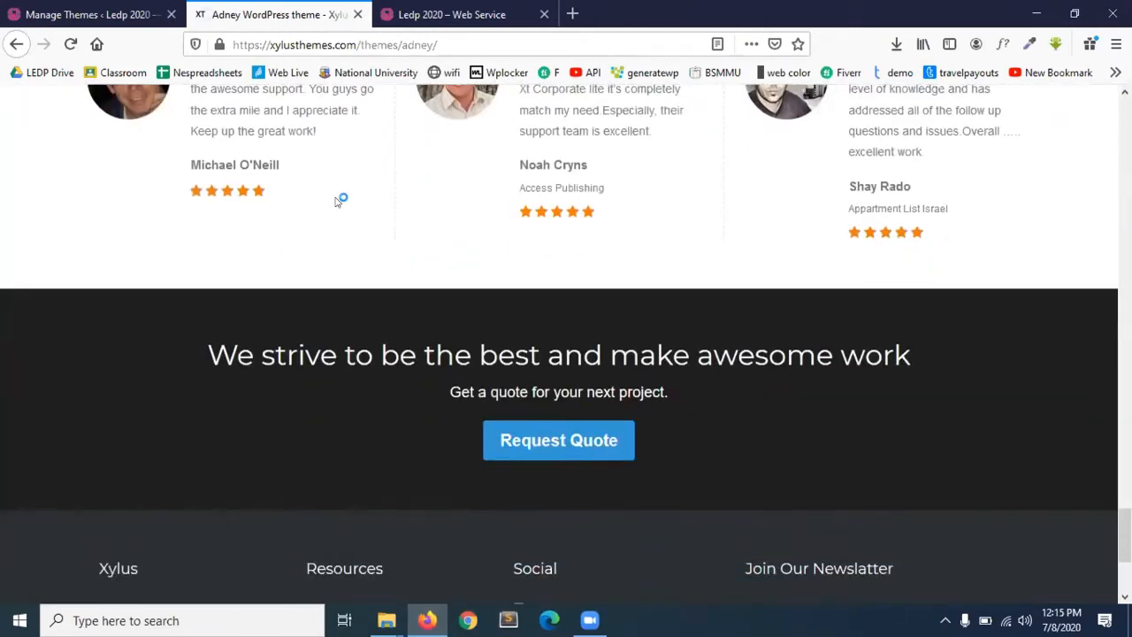
scroll(341, 200, up, 3)
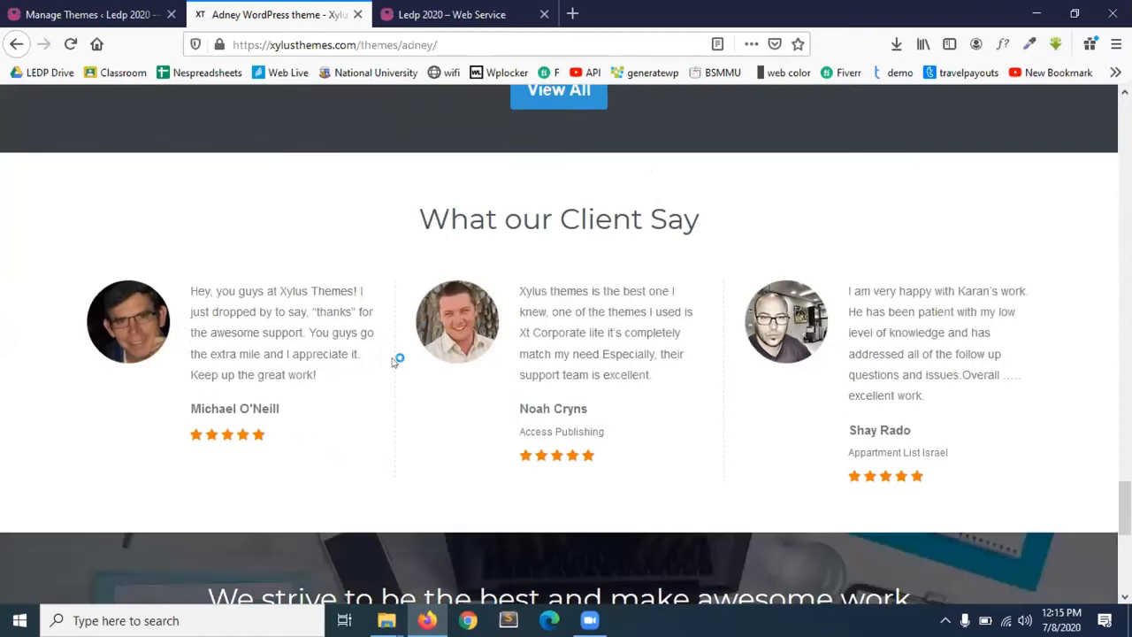
scroll(336, 478, down, 5)
scroll(336, 482, up, 8)
scroll(336, 484, up, 15)
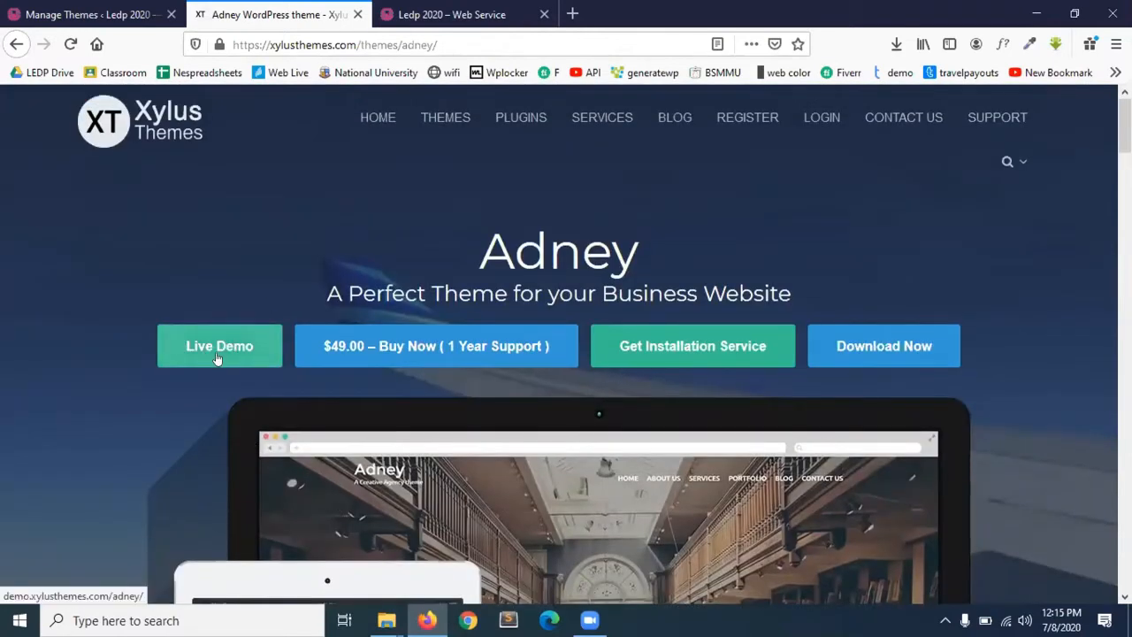
- Open Adney's live demo, check the page it loads, and return to the theme page's description and features
click(217, 357)
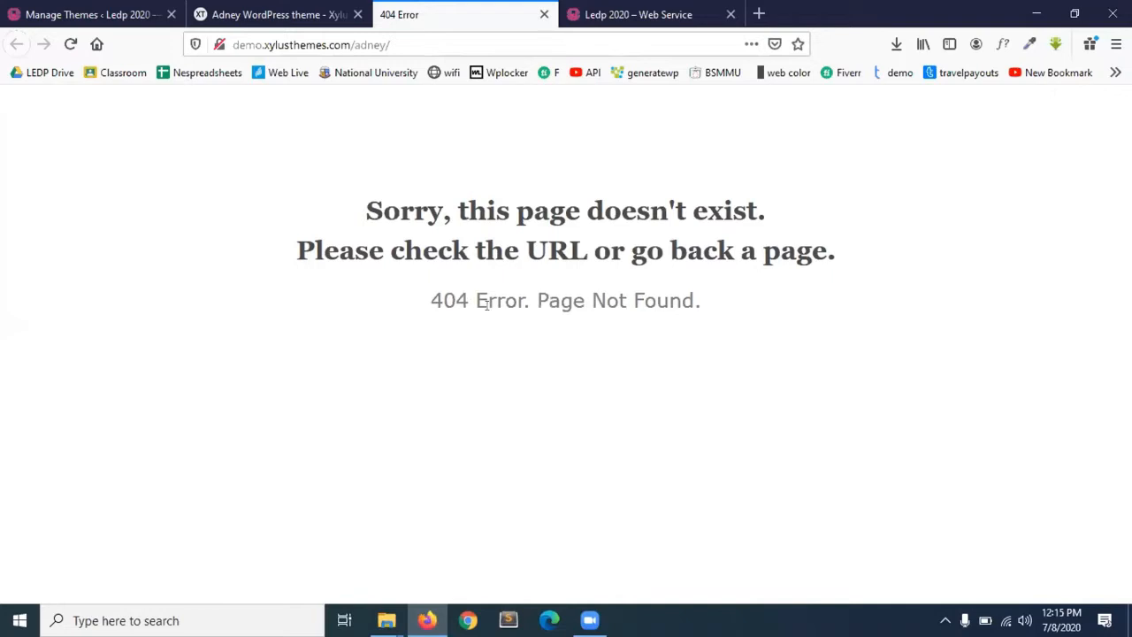
drag(430, 301, 637, 327)
drag(718, 323, 279, 167)
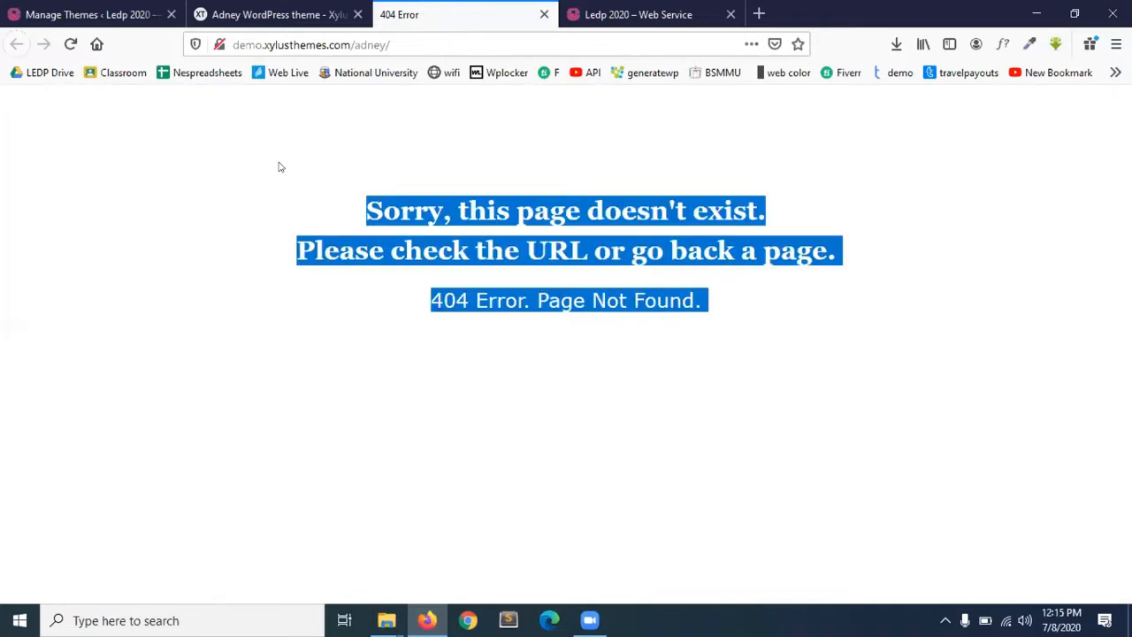
click(274, 14)
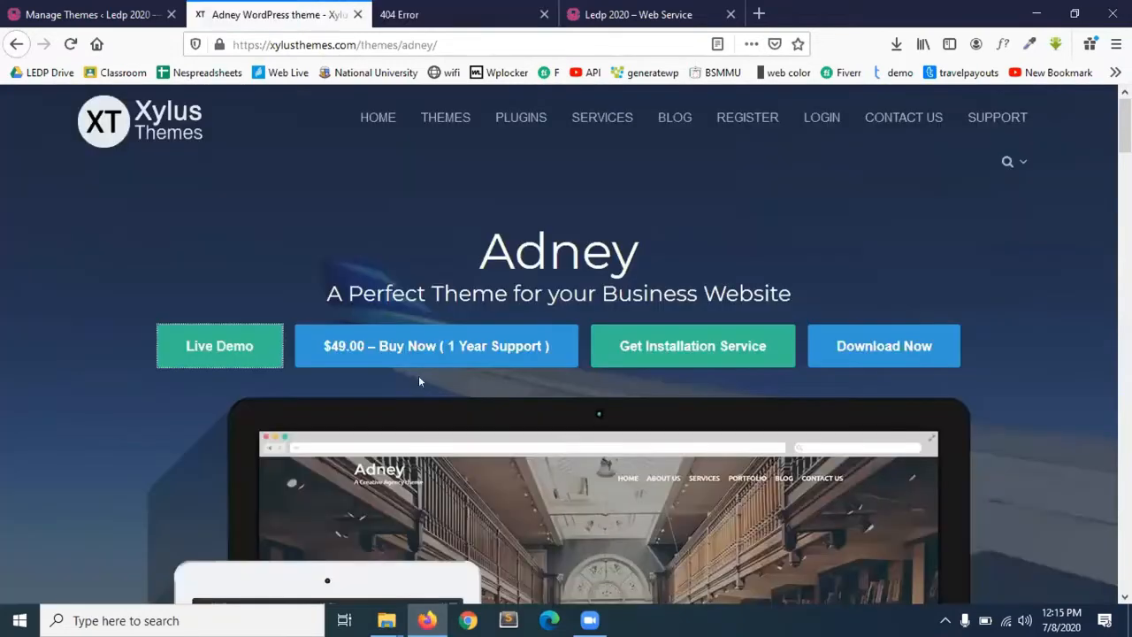
click(421, 11)
click(424, 309)
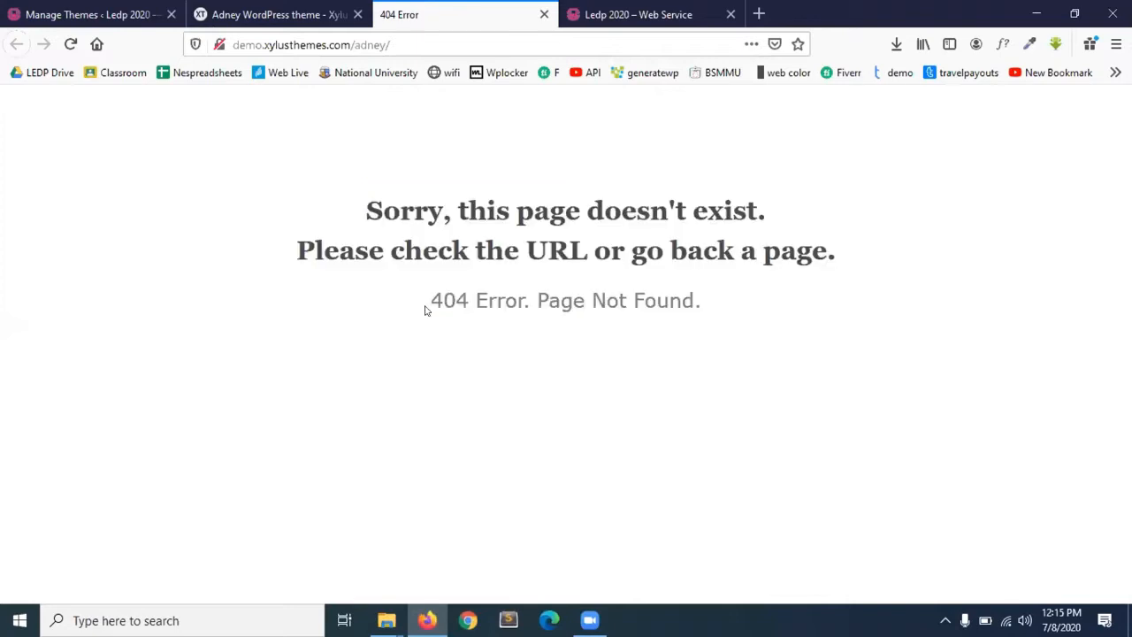
click(322, 16)
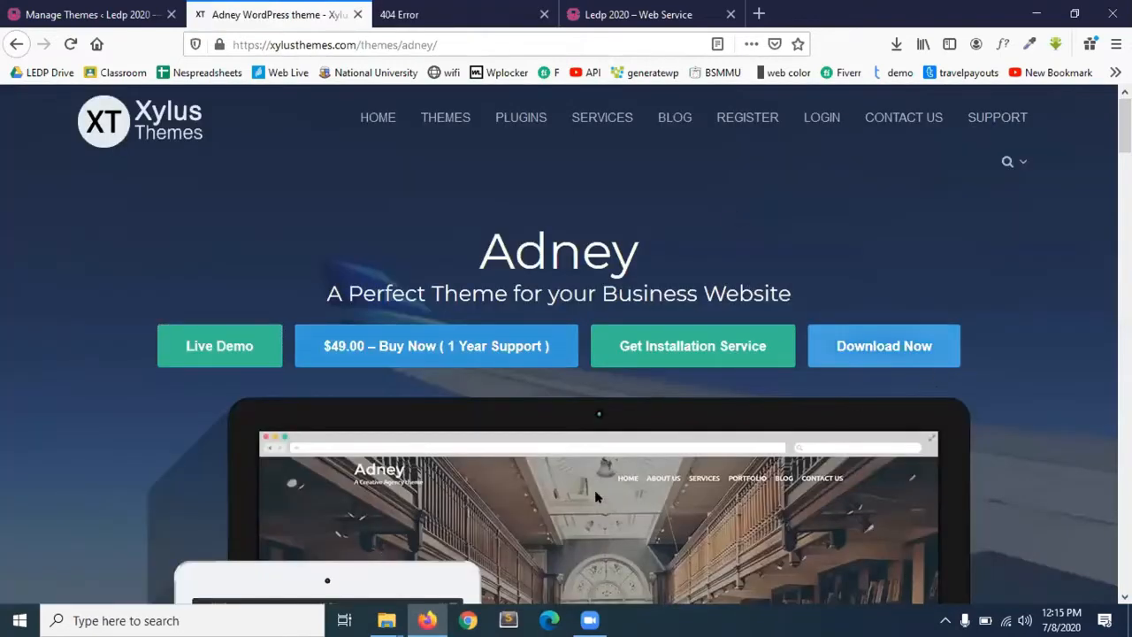
scroll(595, 490, down, 5)
scroll(438, 357, down, 4)
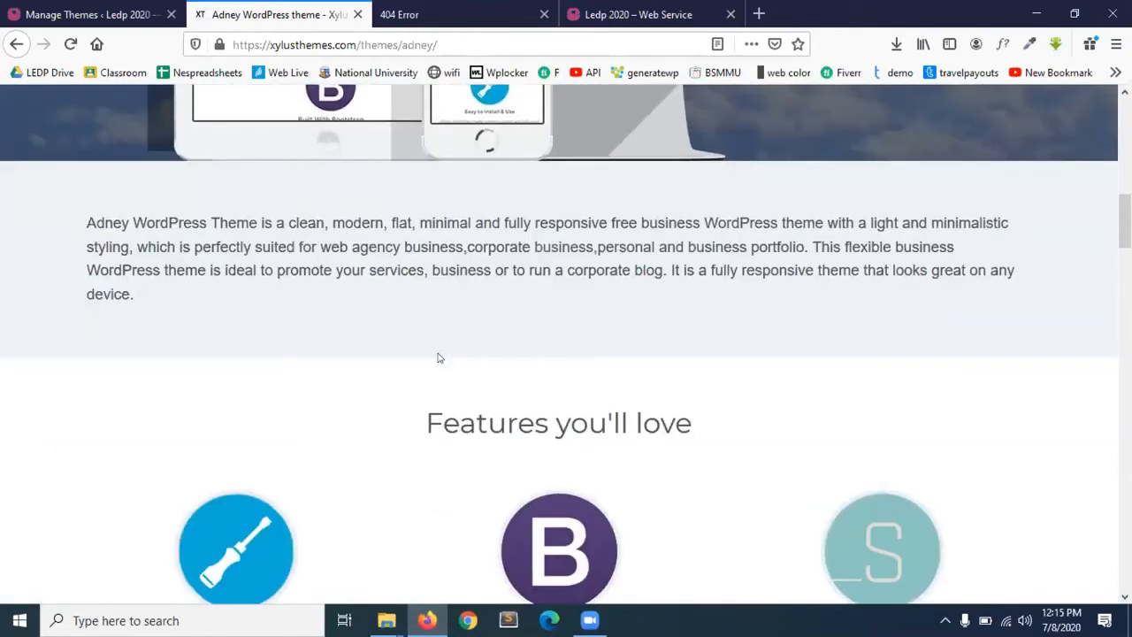
scroll(438, 357, down, 2)
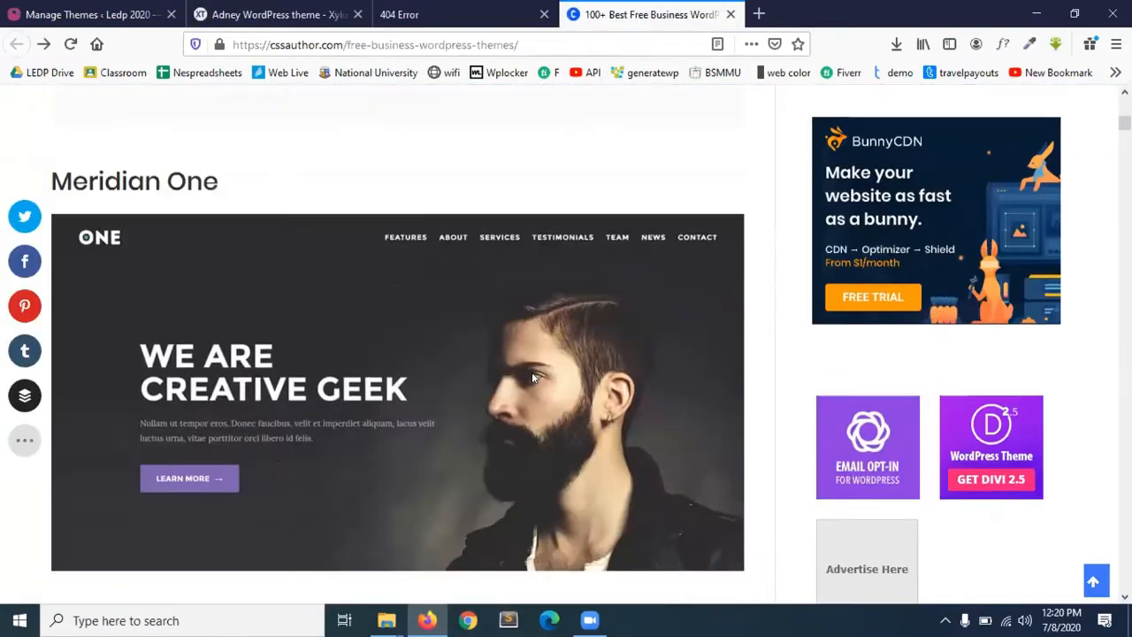
- Browse the list of free business WordPress themes from Meridian One down to the Corporate Landing Page theme
scroll(532, 371, down, 4)
scroll(532, 377, down, 10)
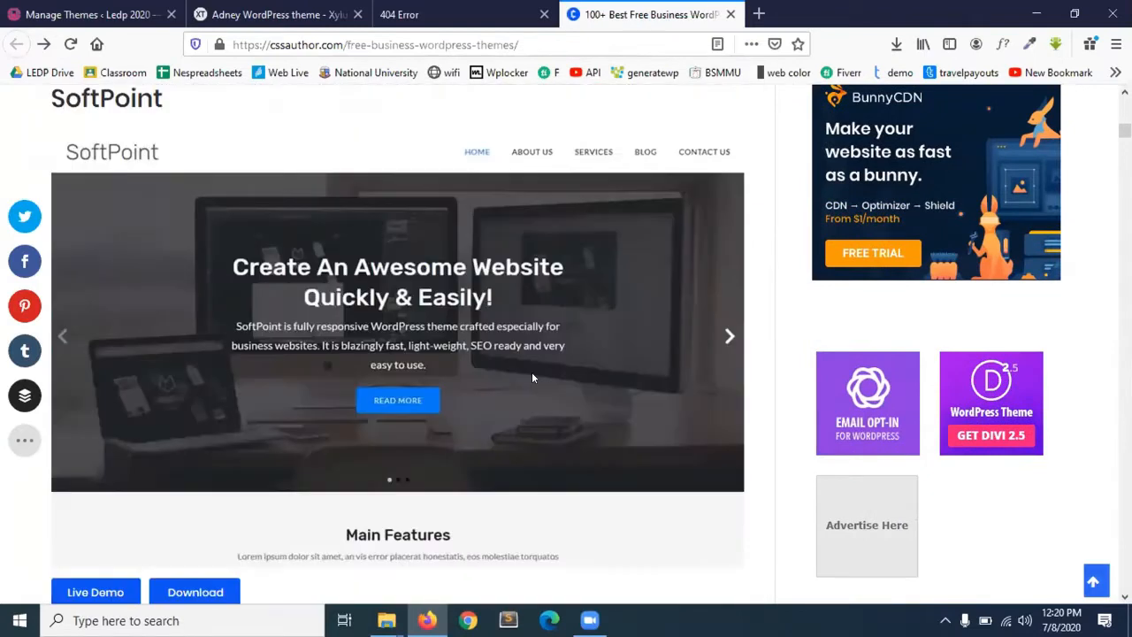
scroll(532, 378, down, 8)
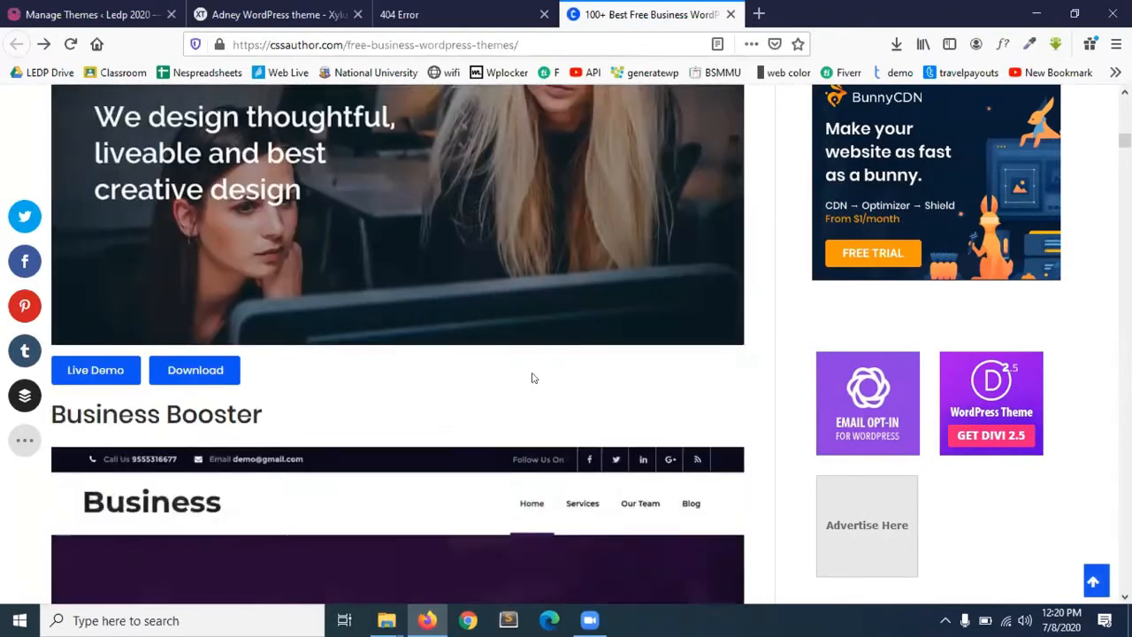
scroll(532, 377, down, 4)
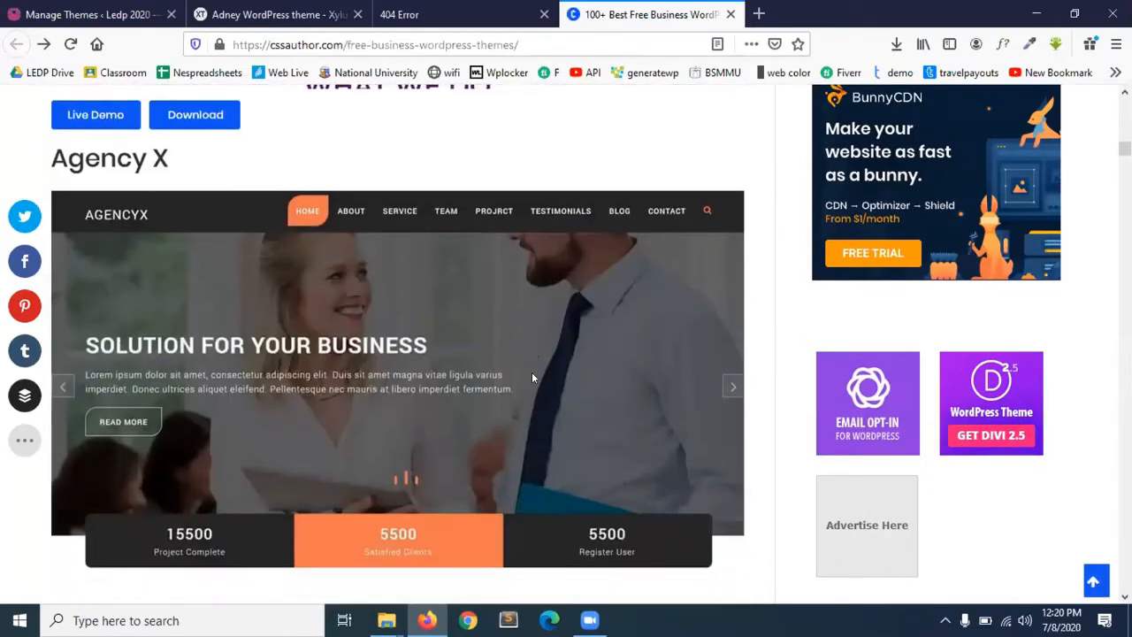
scroll(533, 378, down, 4)
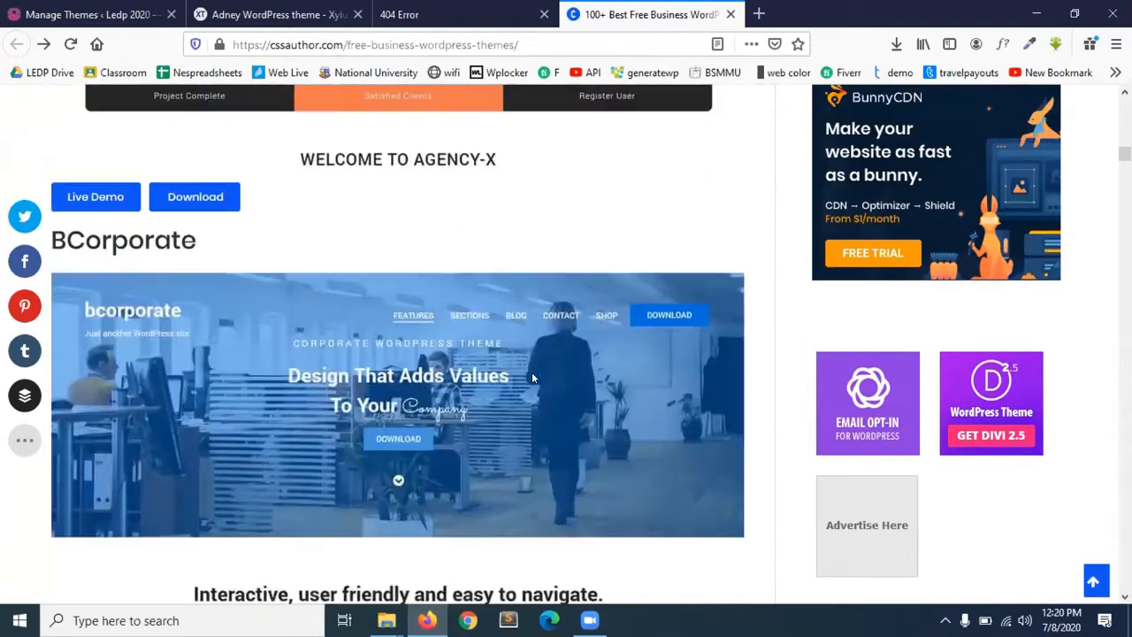
scroll(531, 378, down, 4)
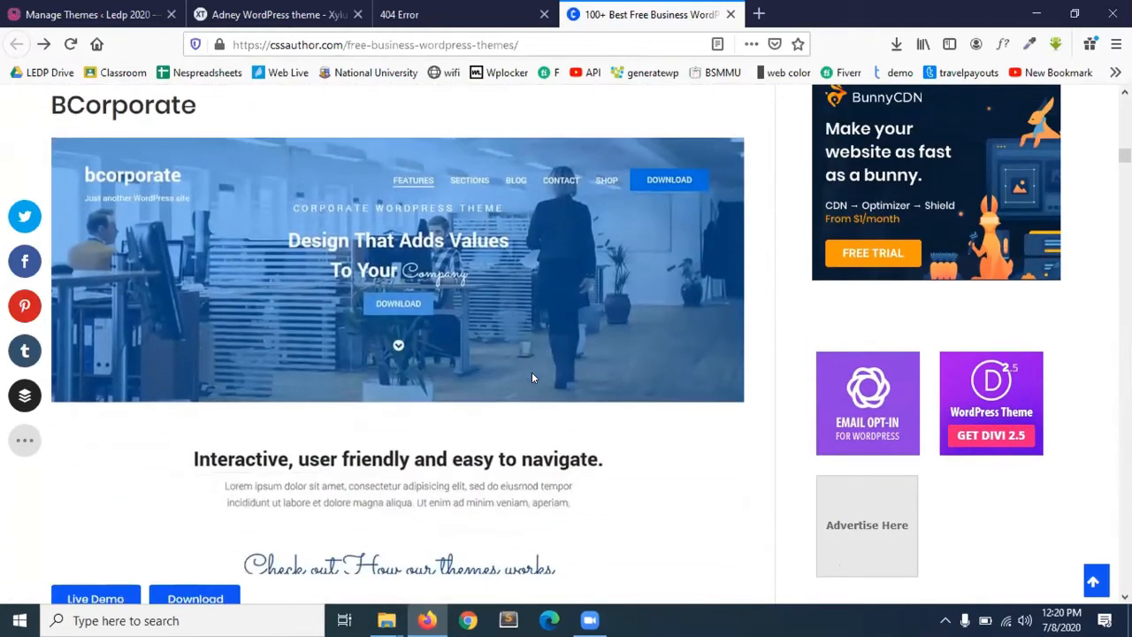
scroll(531, 378, down, 4)
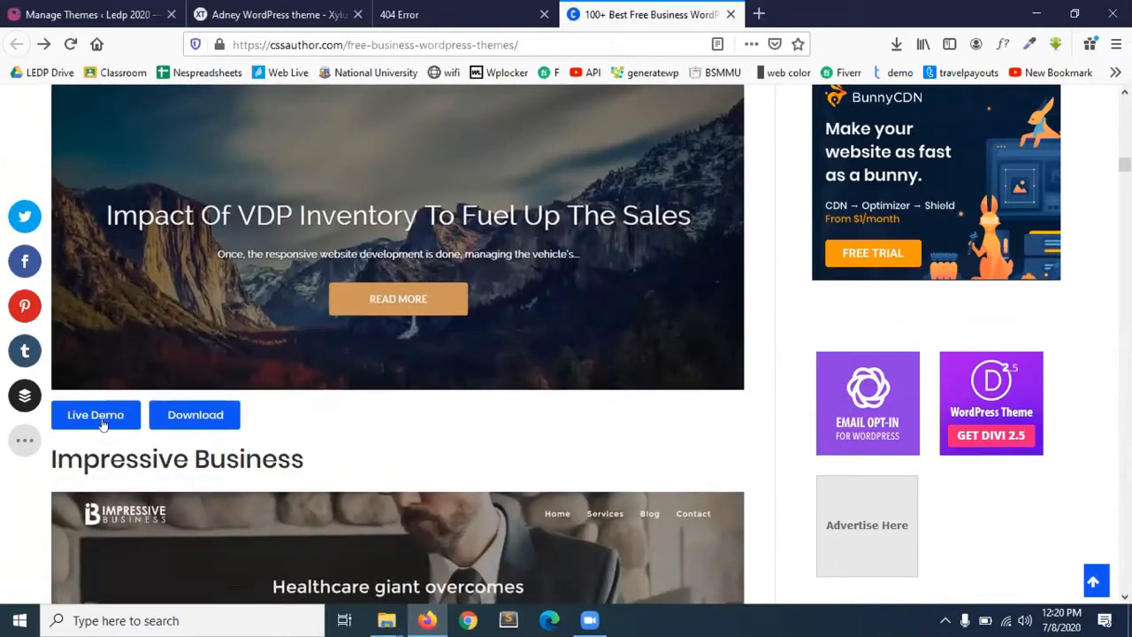
- Open the Corporate Landing Page theme's live demo in a new tab and examine its homepage from header to footer
right_click(128, 428)
click(160, 436)
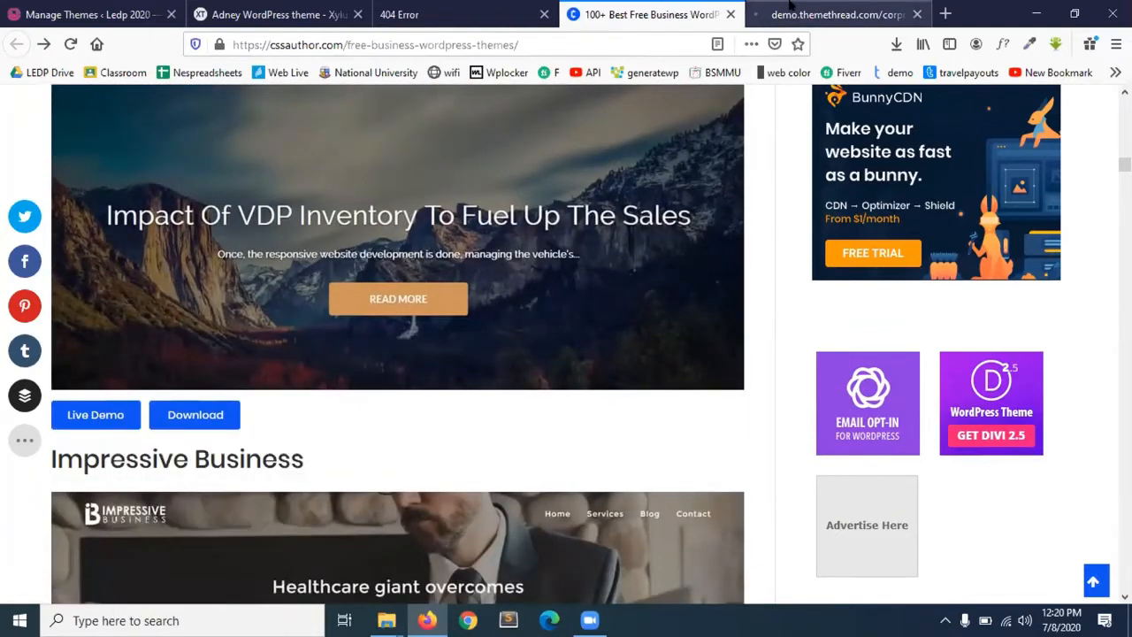
click(789, 9)
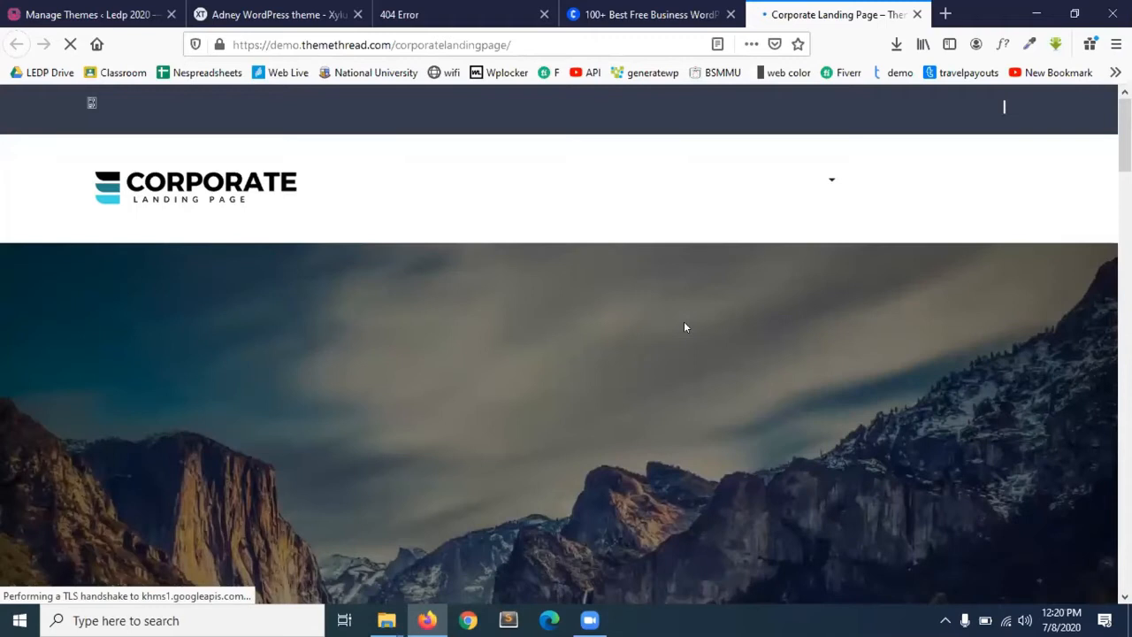
scroll(731, 406, down, 7)
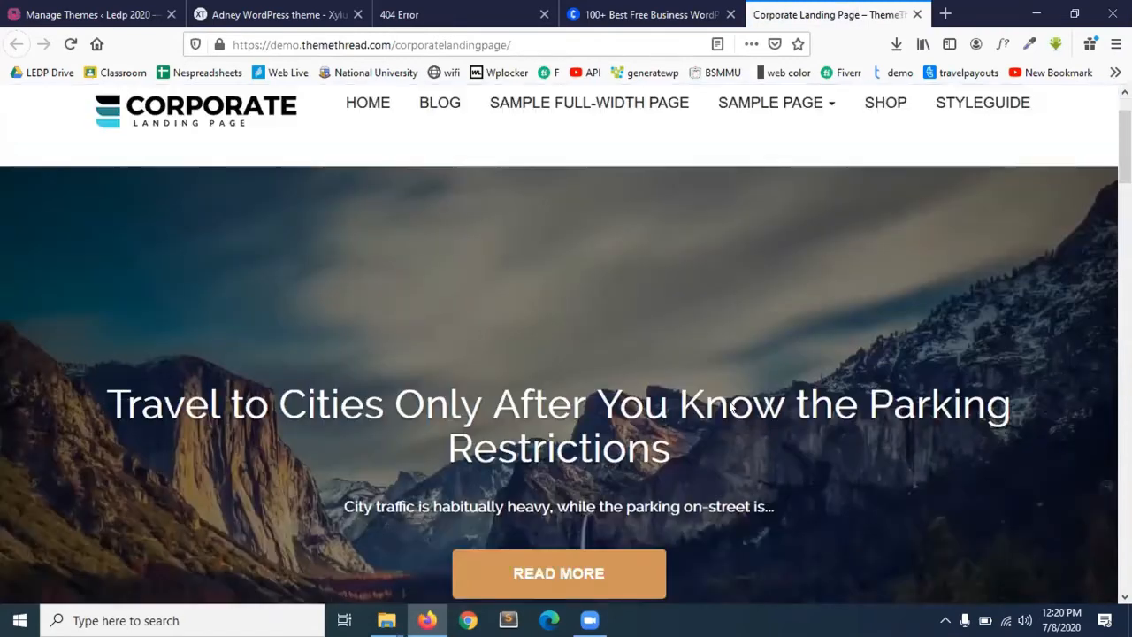
scroll(730, 407, down, 5)
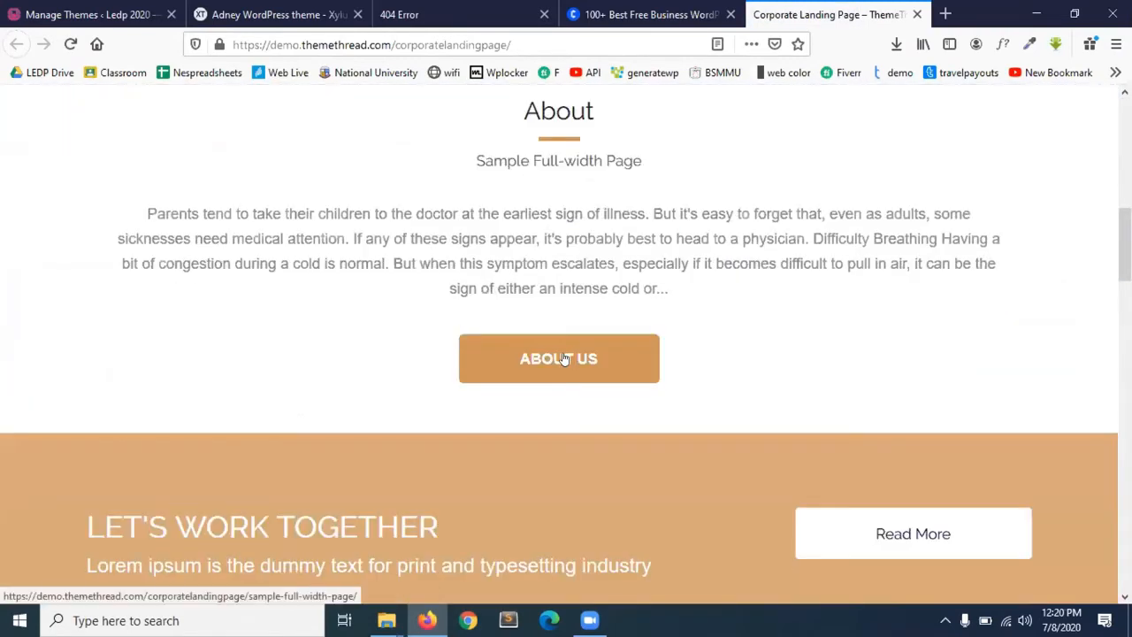
scroll(637, 270, down, 5)
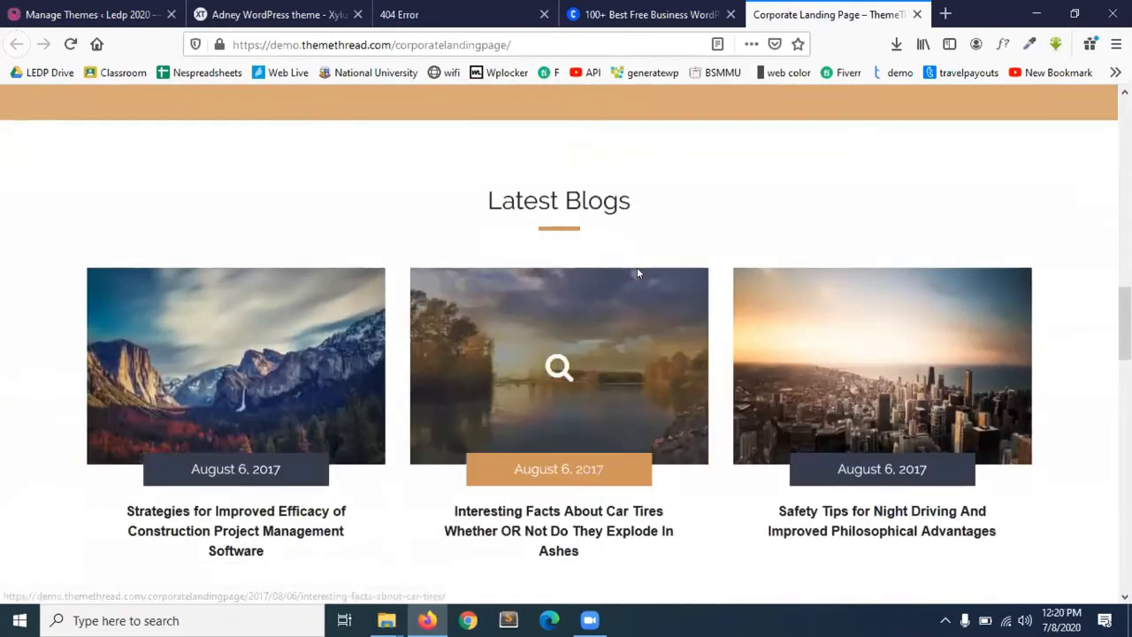
scroll(680, 250, down, 10)
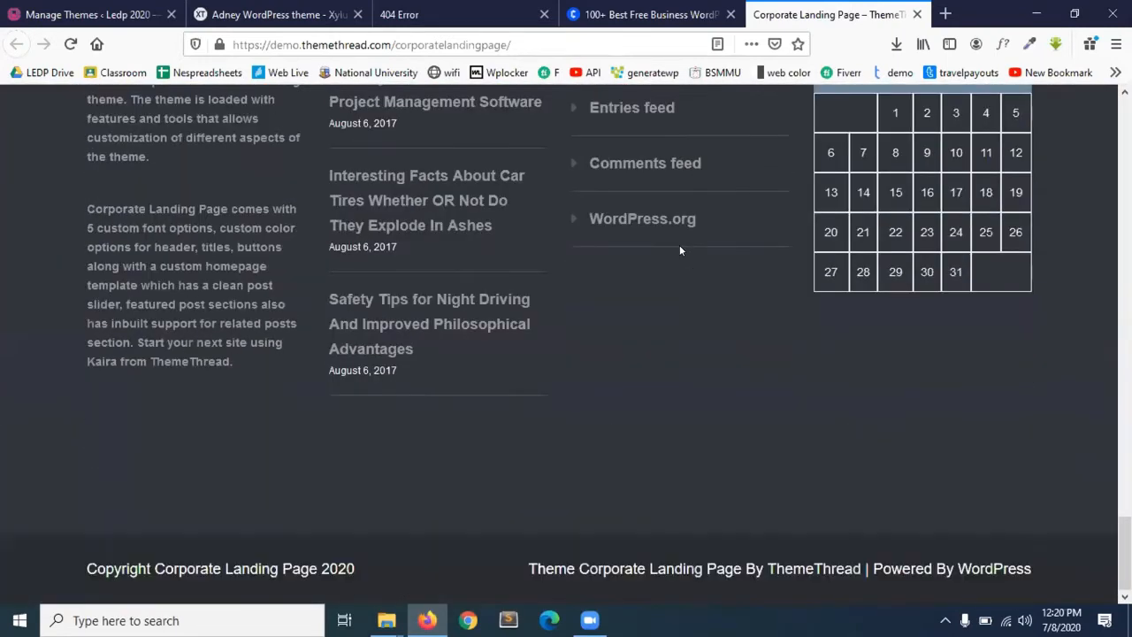
scroll(679, 245, up, 20)
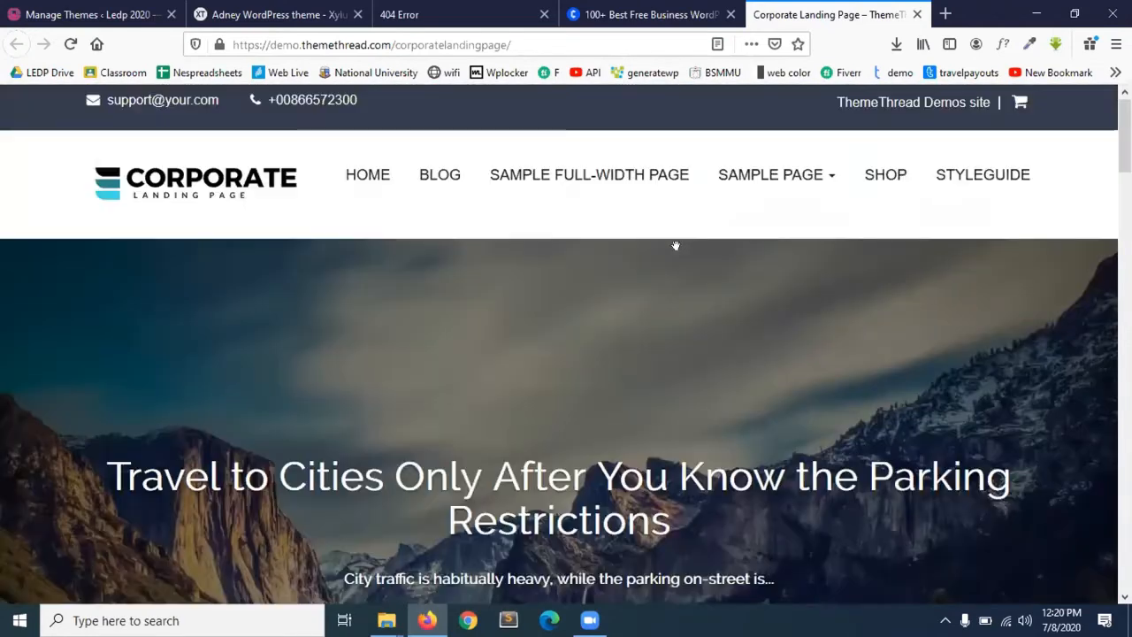
- From the theme list, open Corporate Landing Page's WordPress.org download page in a new tab and review its version, requirements and ratings
click(646, 14)
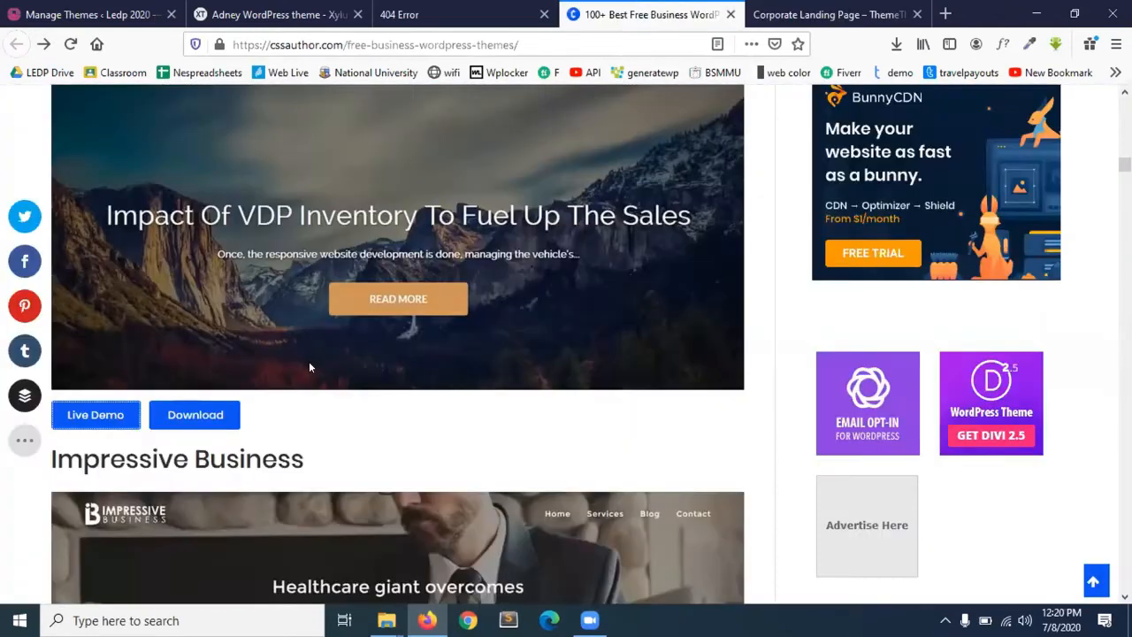
right_click(206, 412)
click(666, 7)
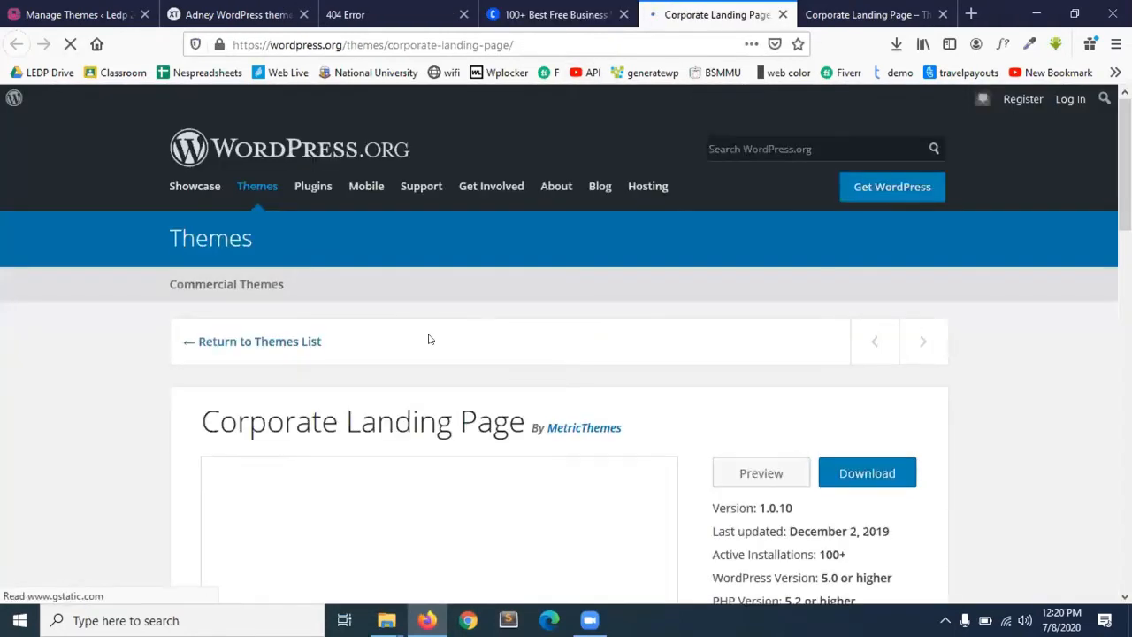
scroll(512, 405, down, 5)
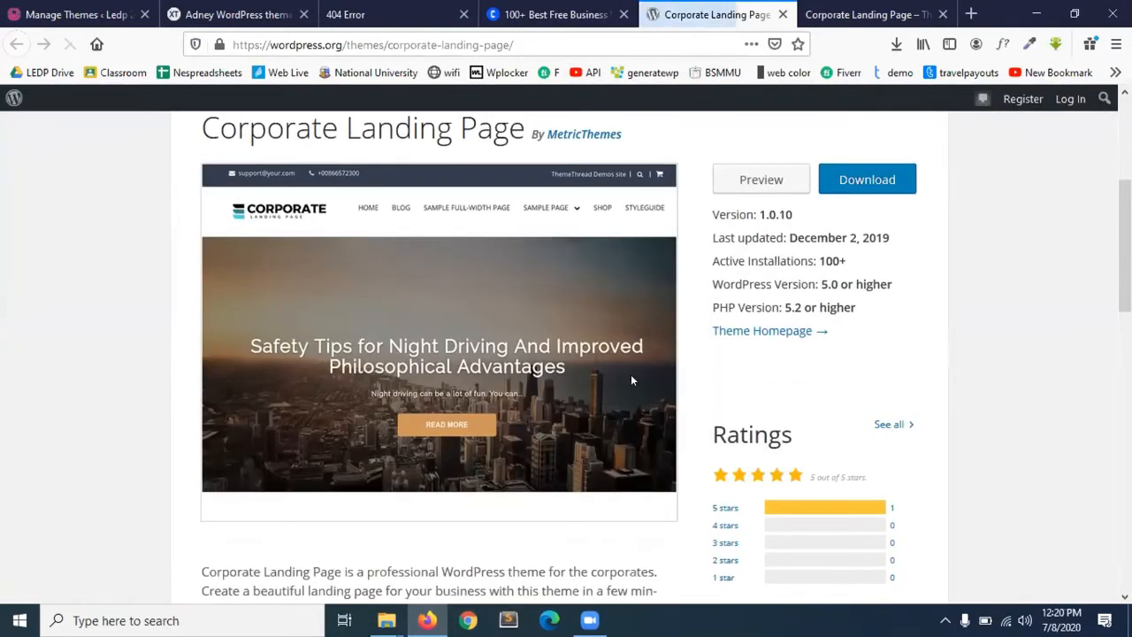
scroll(585, 423, down, 10)
scroll(585, 429, up, 10)
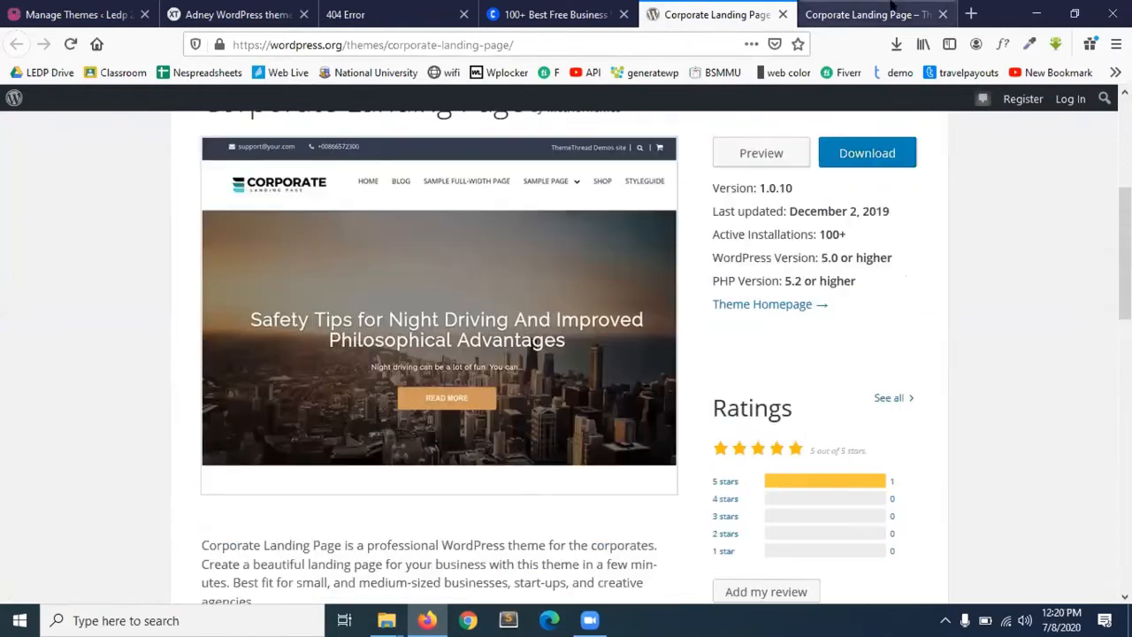
- Go back to the Corporate Landing Page demo and check its blog, newsletter and footer sections again
key(ctrl+Tab)
scroll(584, 457, down, 6)
scroll(584, 463, down, 10)
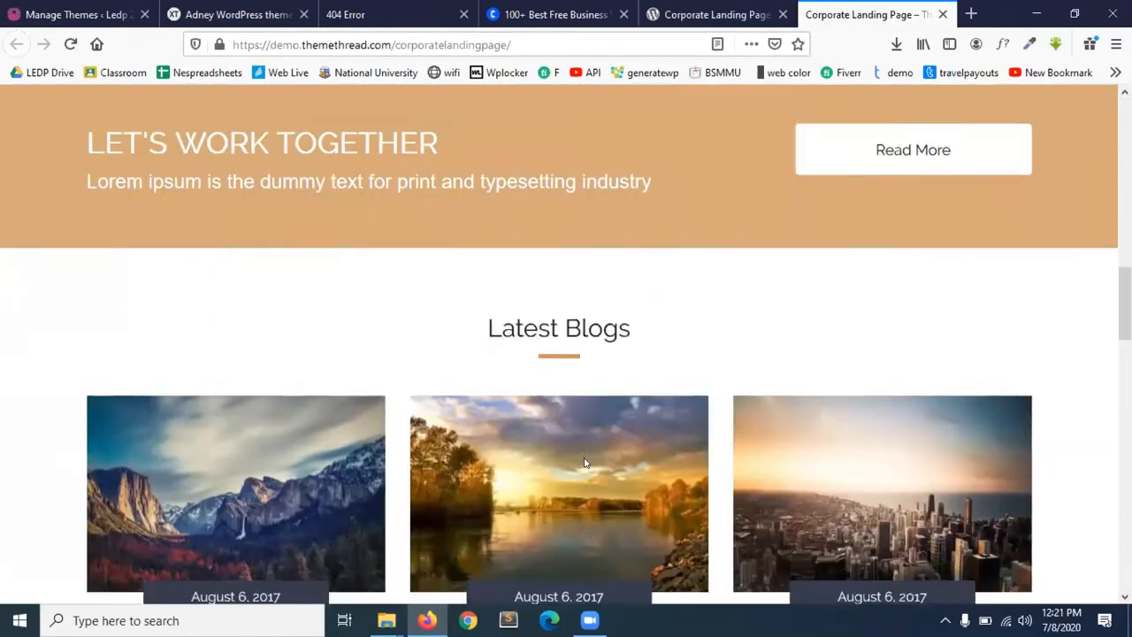
scroll(583, 462, down, 8)
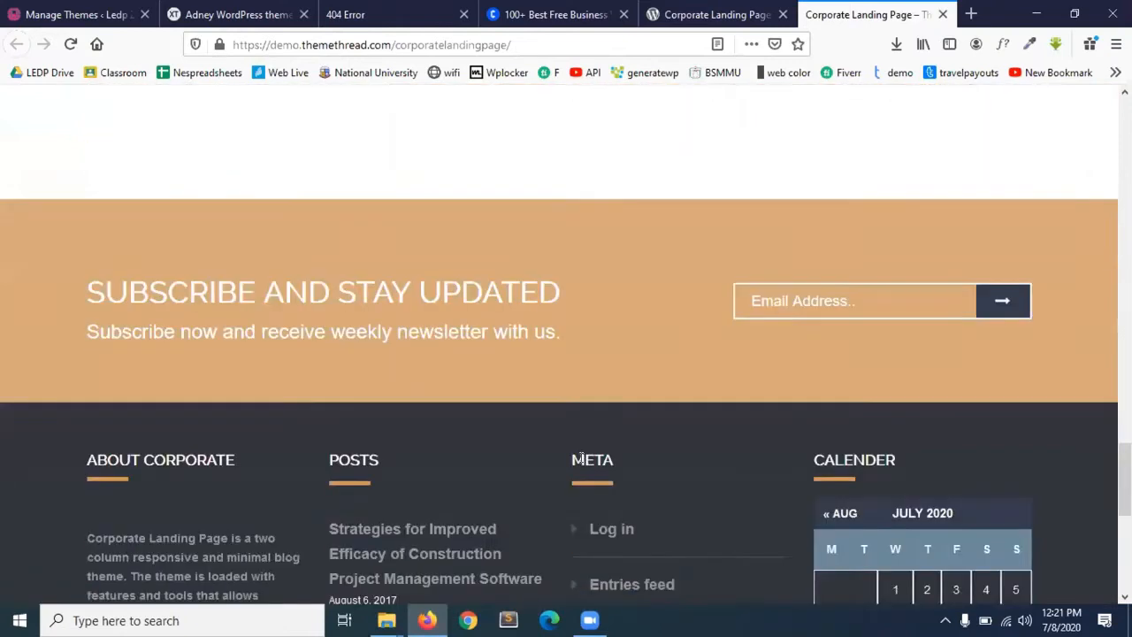
scroll(583, 462, up, 15)
scroll(584, 460, up, 10)
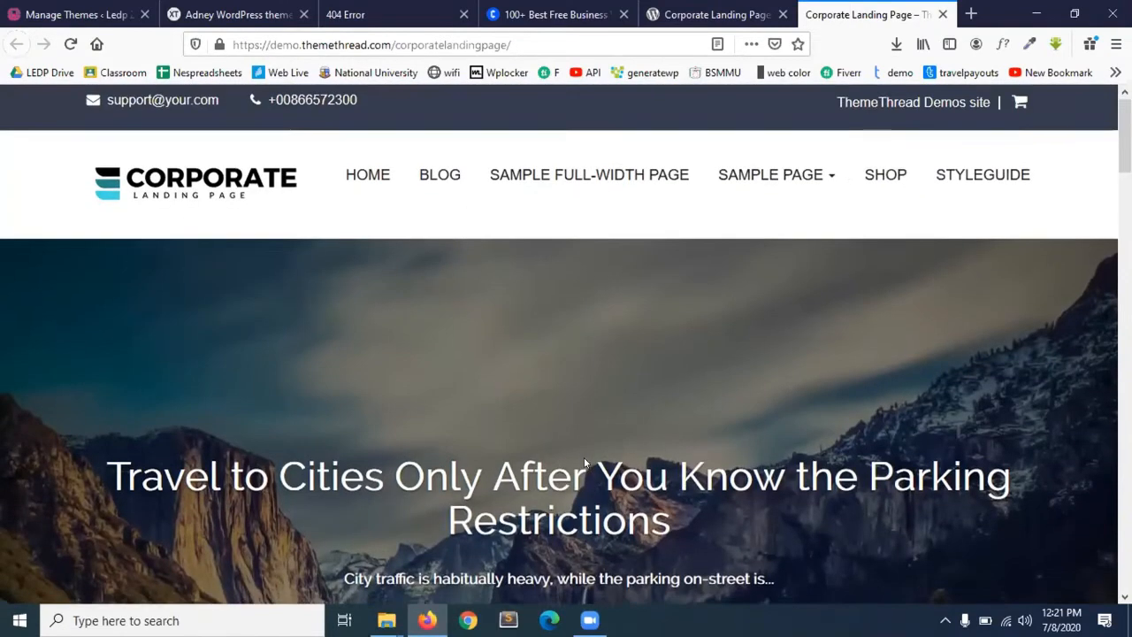
- Return to the list of free business themes and look back through it for the SoftPoint theme
click(699, 10)
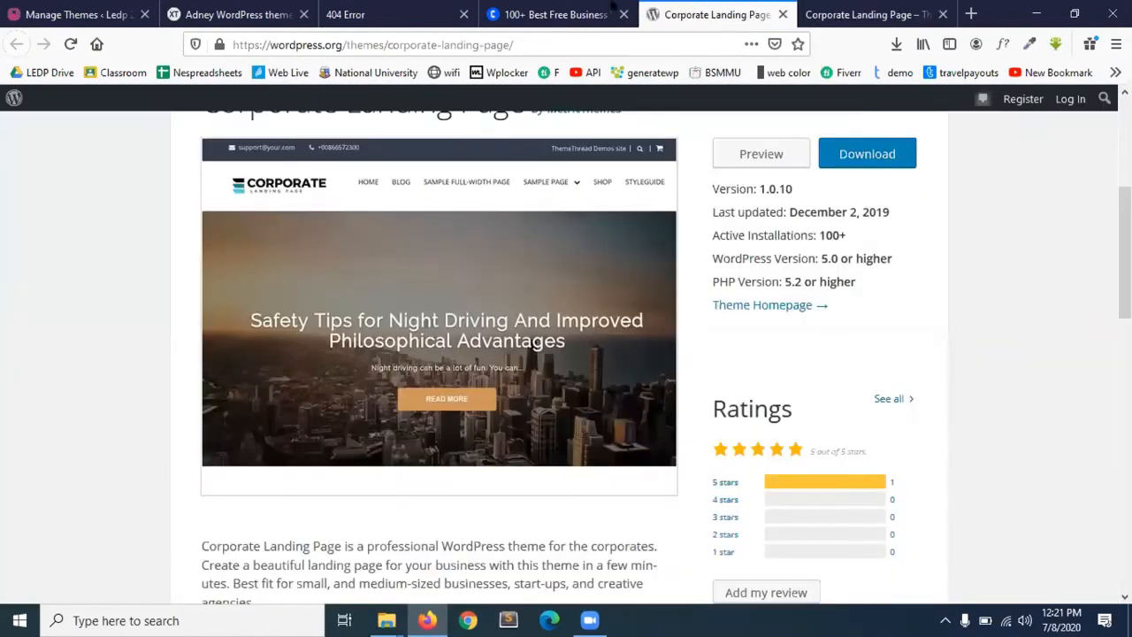
click(560, 9)
scroll(376, 421, up, 1)
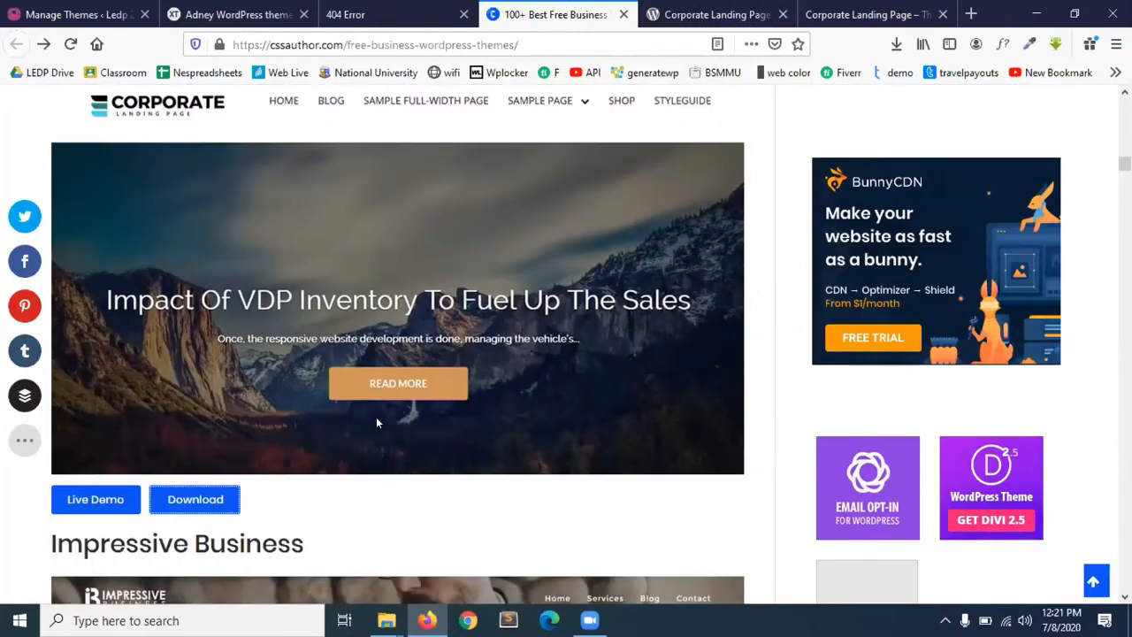
scroll(376, 422, down, 10)
scroll(376, 422, up, 5)
scroll(376, 420, down, 10)
scroll(376, 420, up, 5)
scroll(375, 420, down, 3)
scroll(376, 423, down, 1)
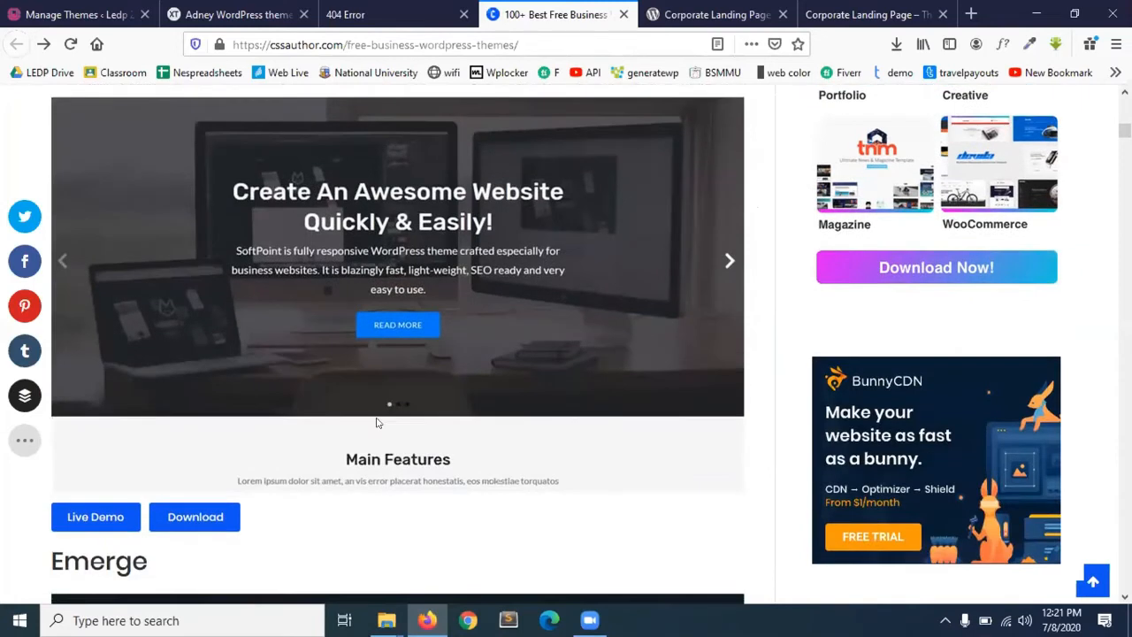
- Open SoftPoint's live demo in a new tab and advance its homepage slider to the Contact Us slide
right_click(128, 518)
click(166, 328)
click(605, 14)
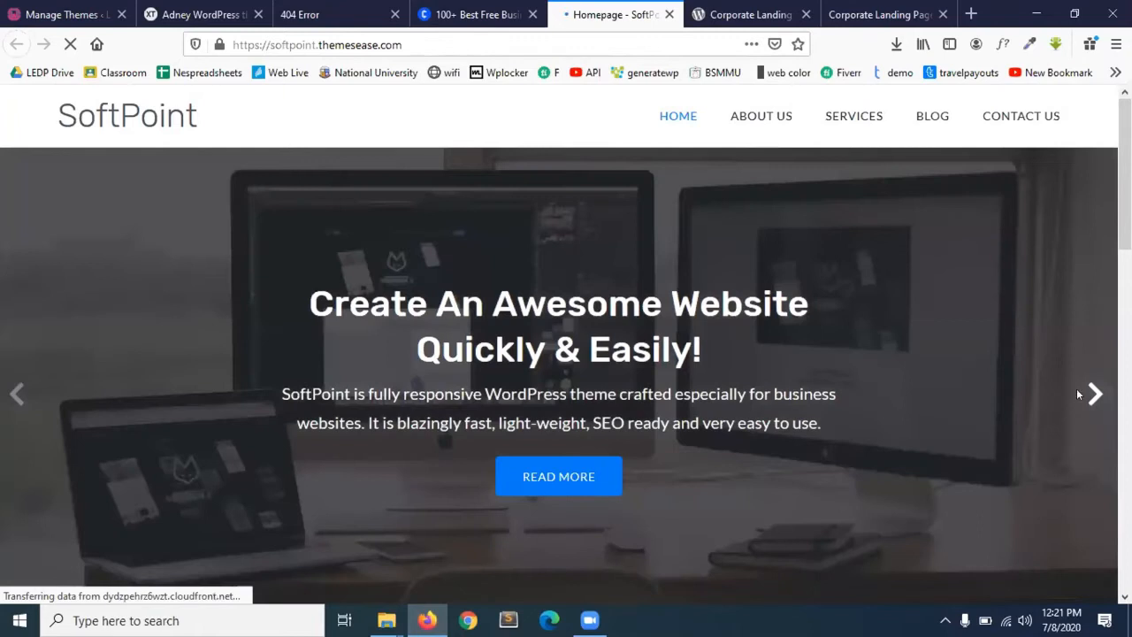
click(1095, 394)
click(1095, 395)
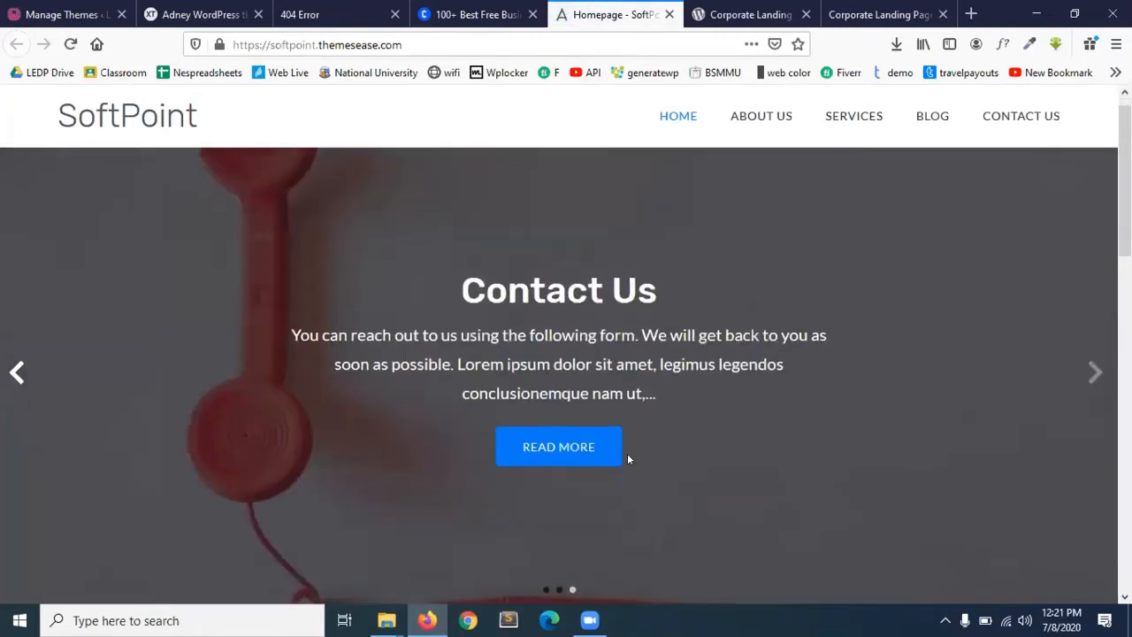
- Examine the SoftPoint demo's Main Features and Recent Projects sections, and return to the top of the page
scroll(627, 455, down, 5)
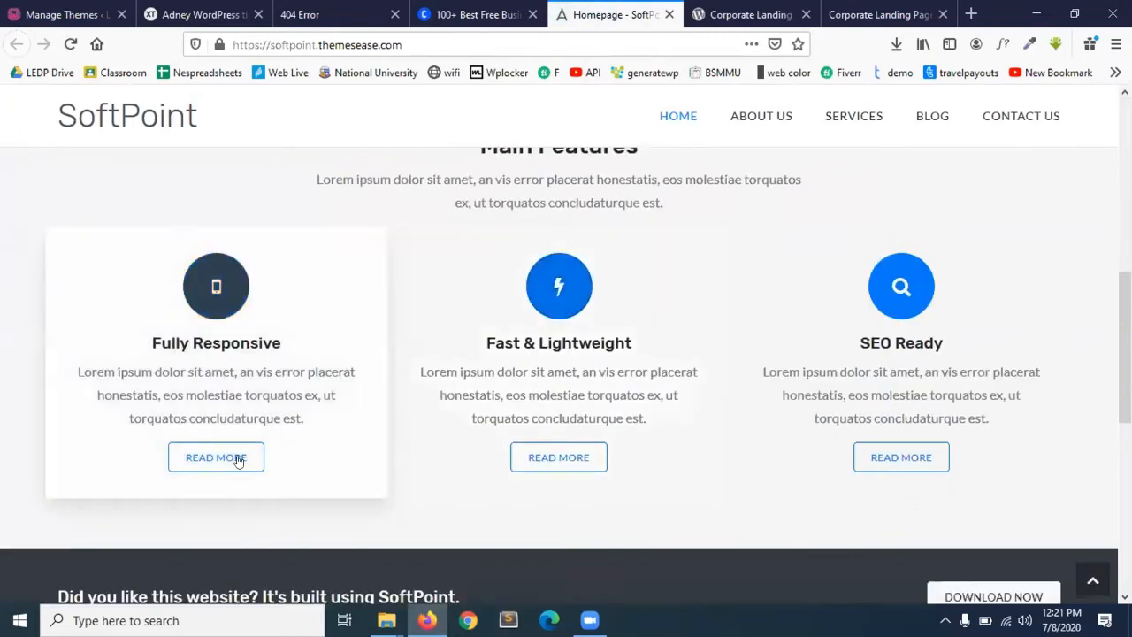
scroll(239, 457, down, 5)
scroll(889, 273, up, 1)
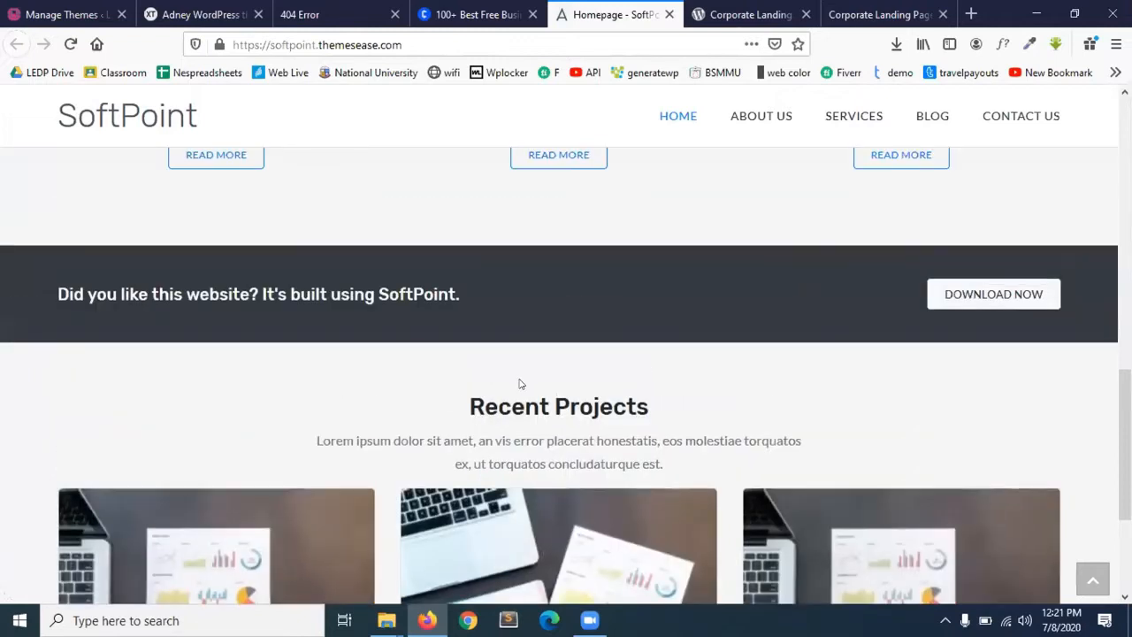
scroll(518, 380, down, 3)
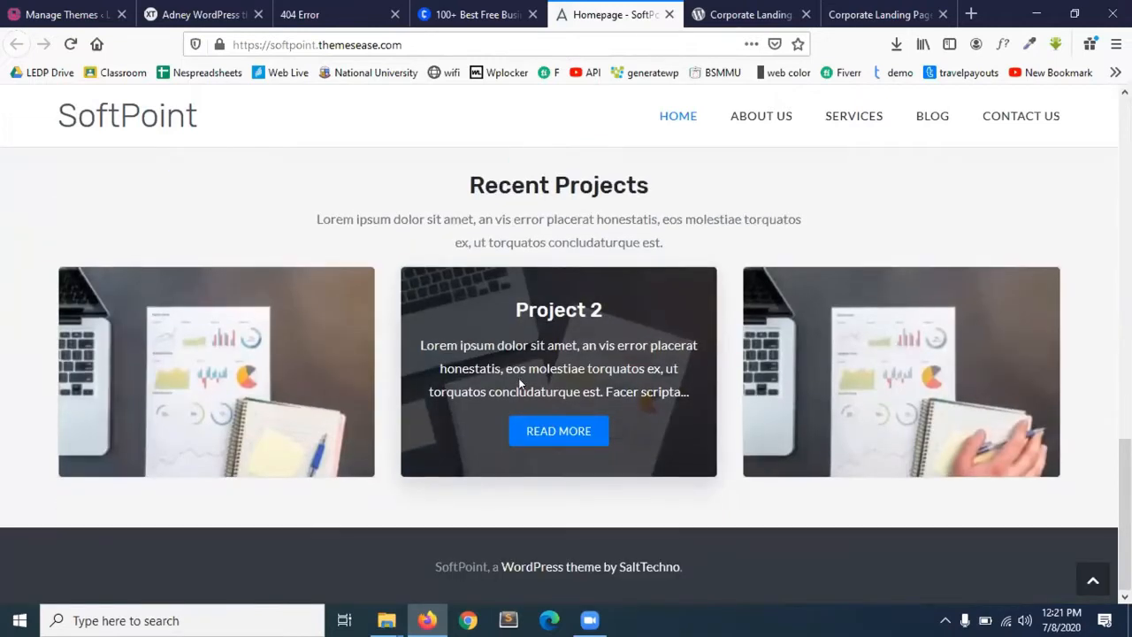
scroll(510, 563, up, 1)
scroll(510, 563, up, 3)
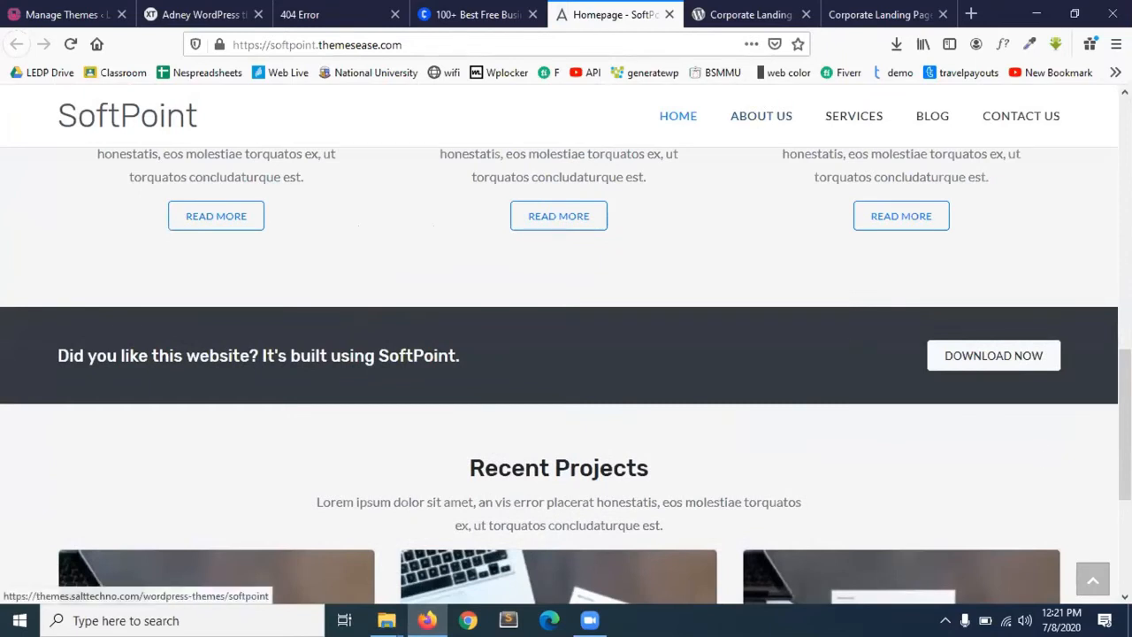
click(1094, 580)
- Return to the theme list and open SoftPoint's download page in a new tab
click(493, 7)
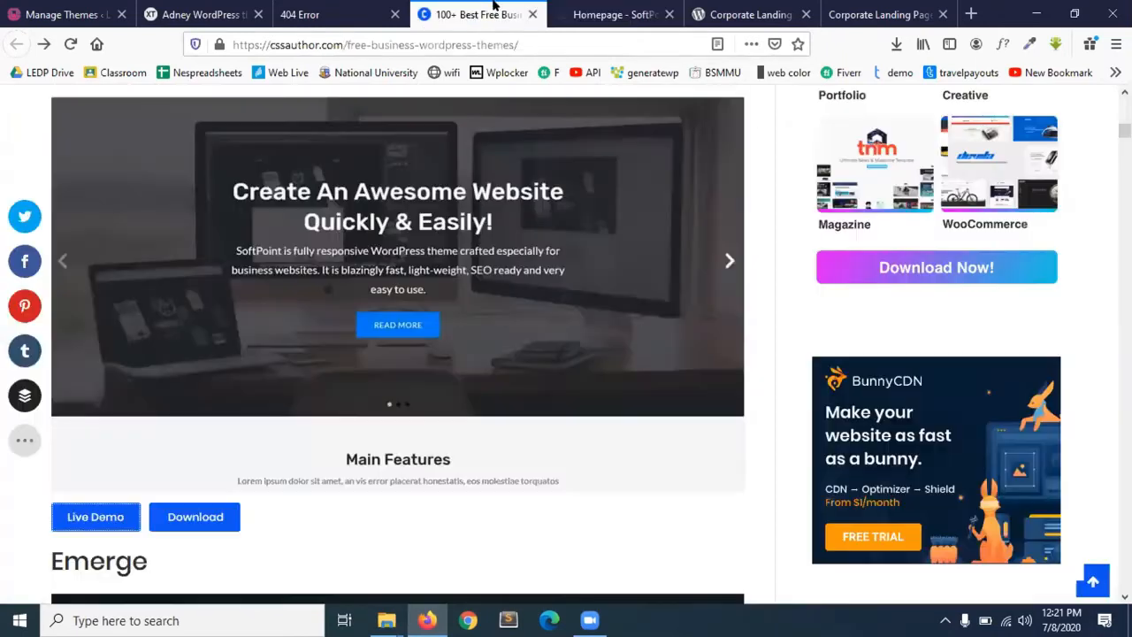
right_click(193, 511)
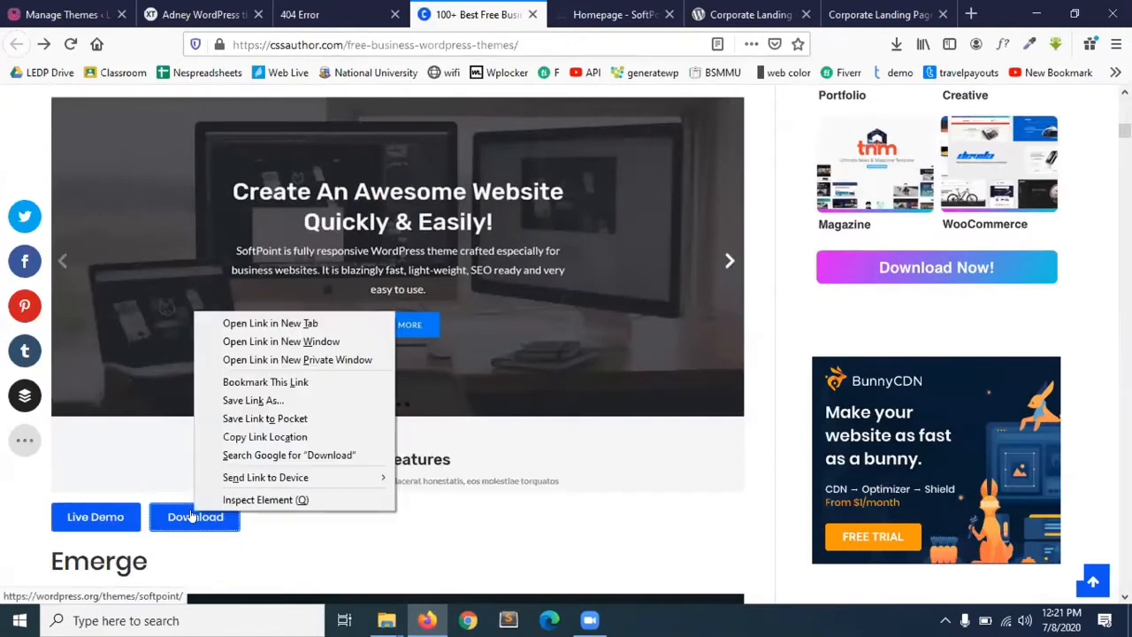
click(270, 324)
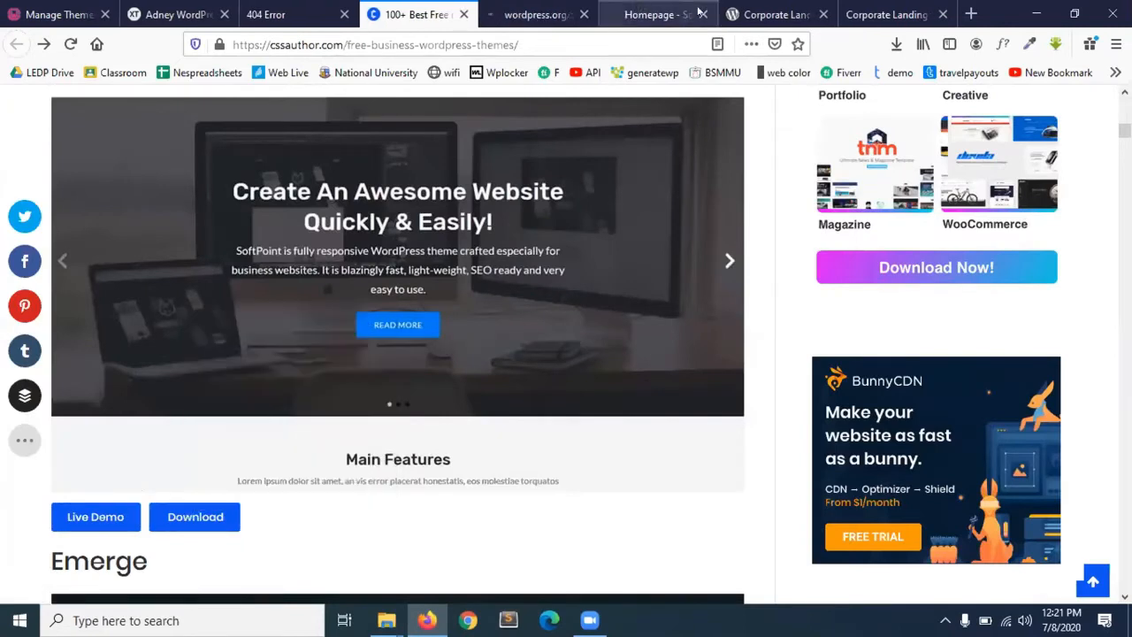
- Close the SoftPoint demo tab and both Corporate Landing Page tabs
click(676, 14)
click(704, 14)
click(704, 14)
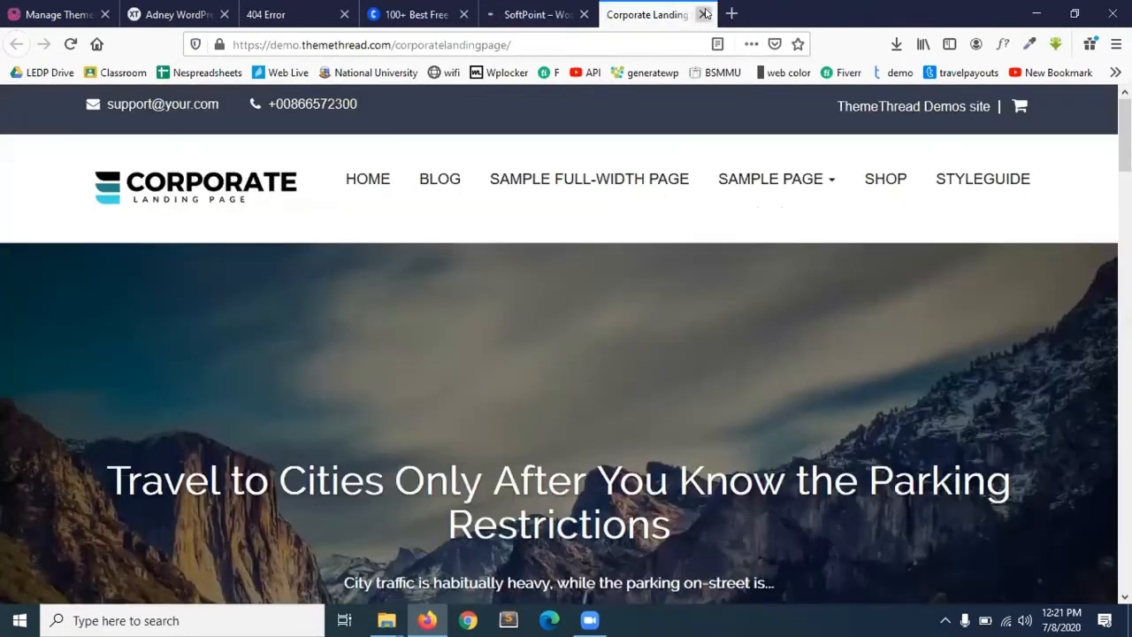
click(705, 15)
- Download the SoftPoint theme and save softpoint.1.0.8.zip
scroll(495, 394, down, 3)
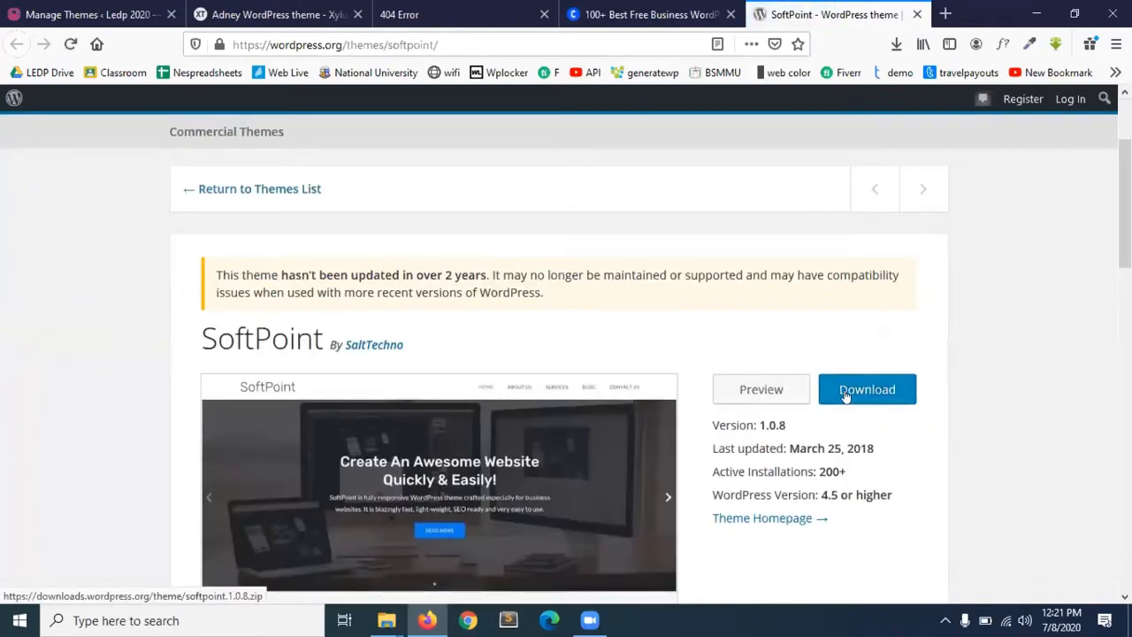
click(906, 393)
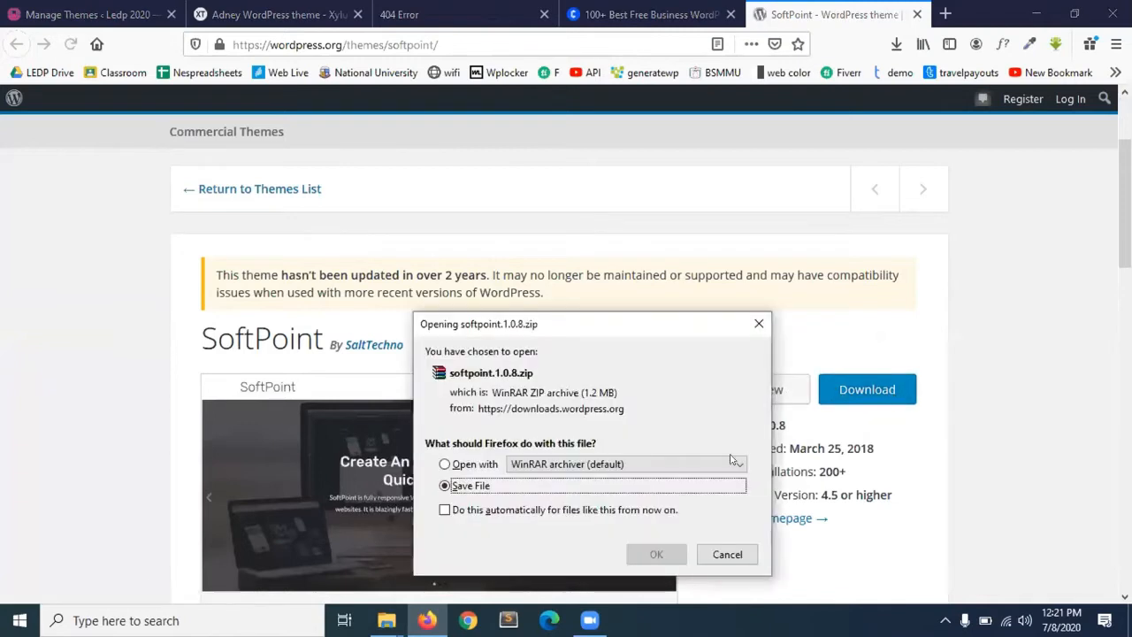
click(656, 553)
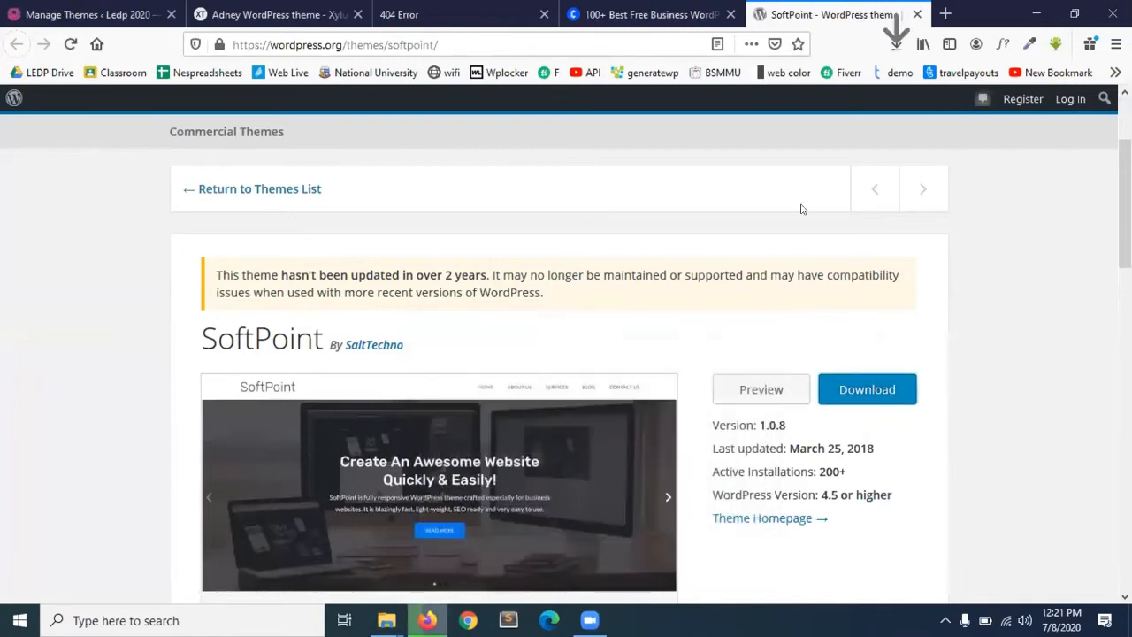
- Show the downloaded softpoint.1.0.8.zip in its folder, and close the folder window and SoftPoint's download page
click(896, 44)
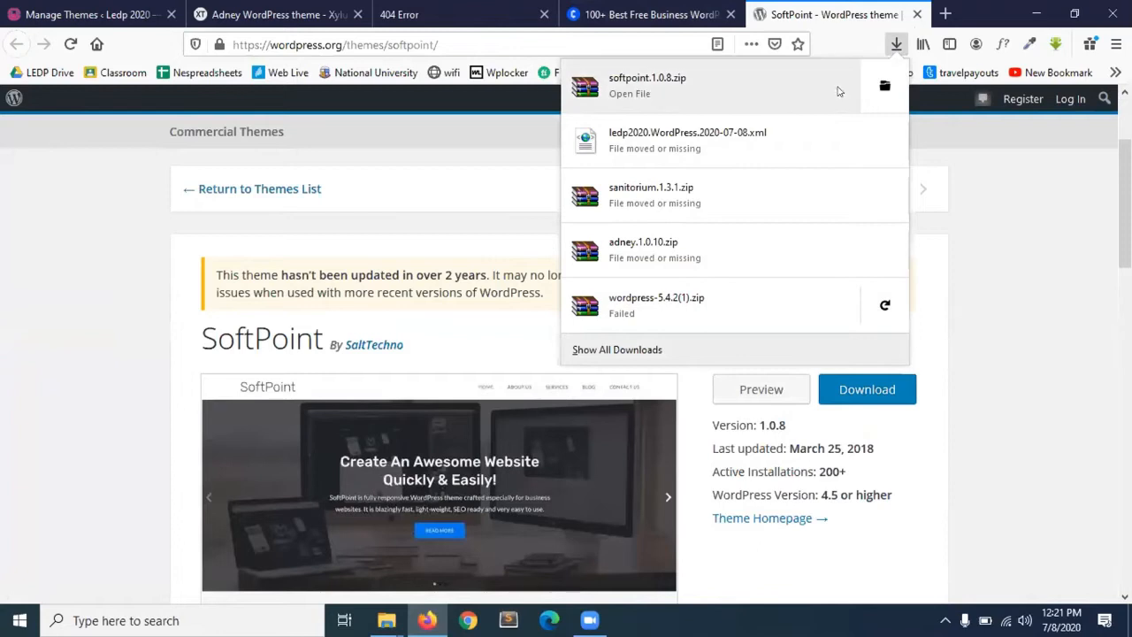
click(884, 86)
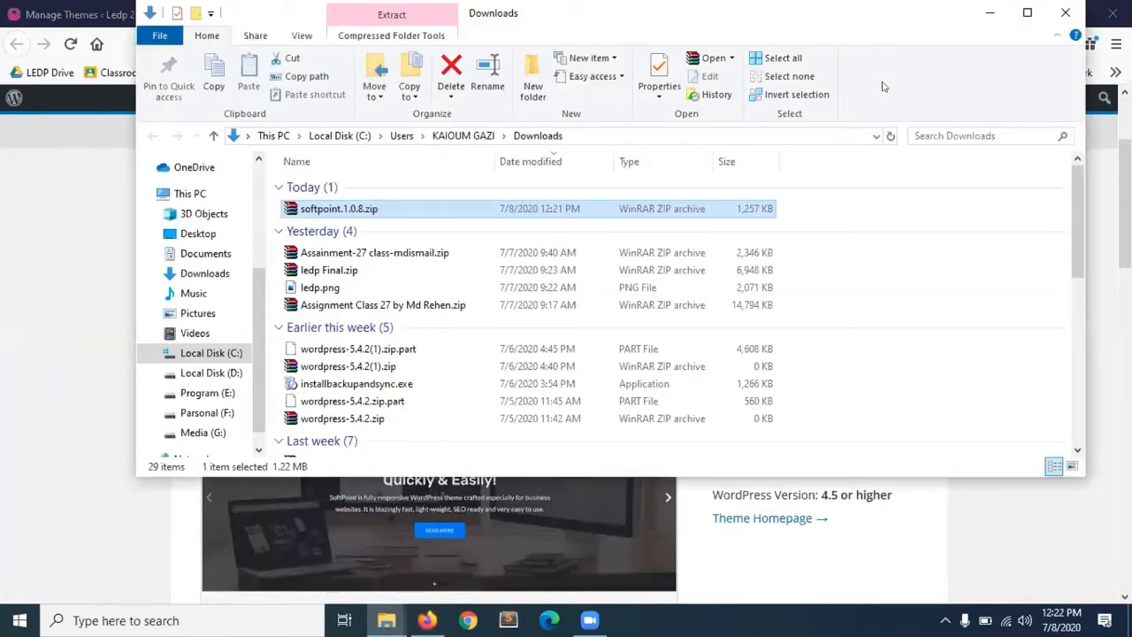
click(1066, 13)
click(919, 16)
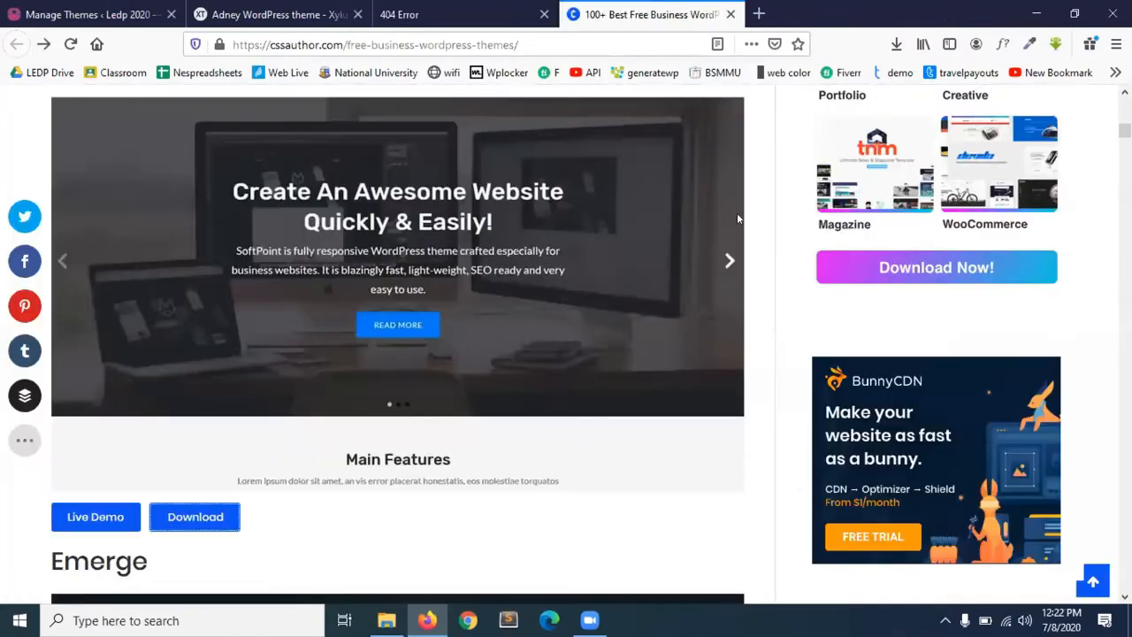
- Open SoftPoint's live demo in a new tab from the theme list, and close the theme list tab
scroll(630, 286, up, 10)
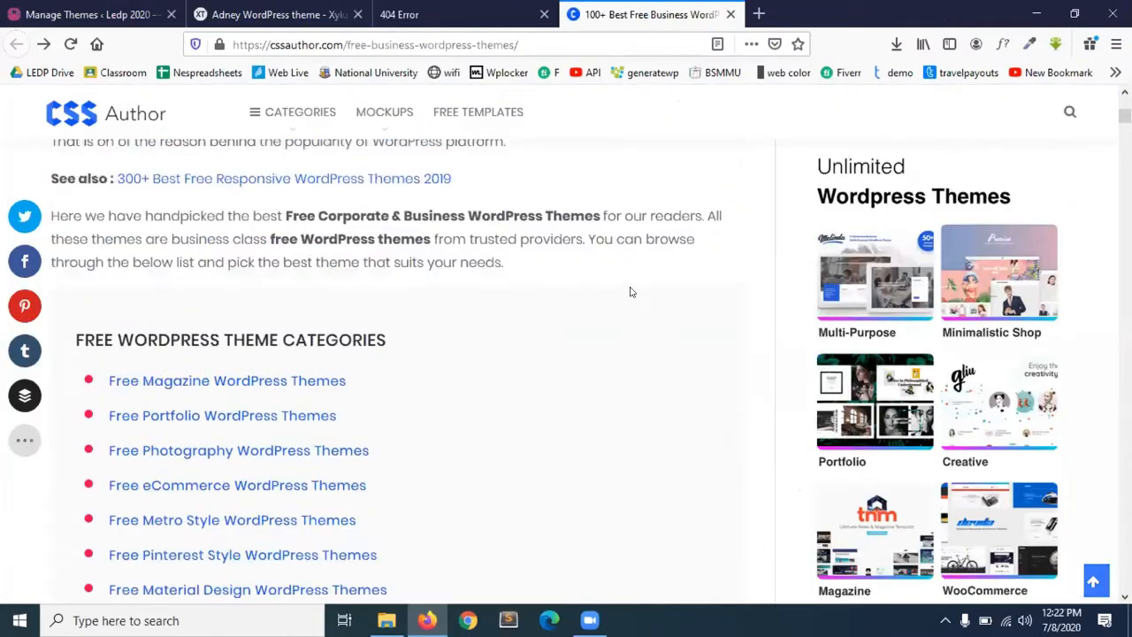
scroll(631, 292, down, 10)
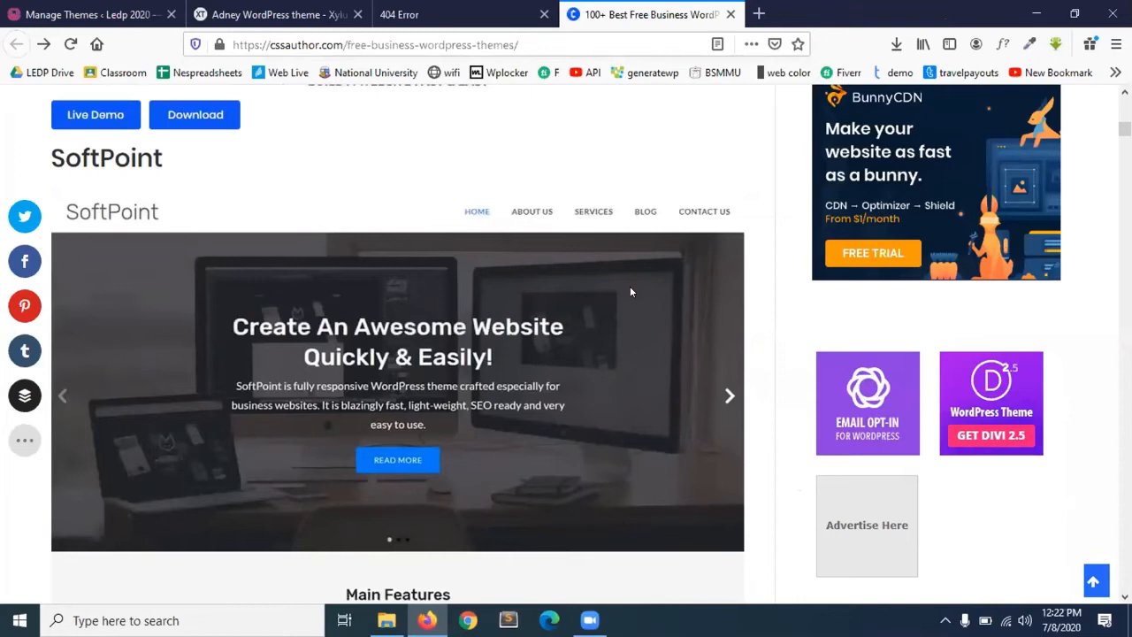
scroll(630, 292, up, 15)
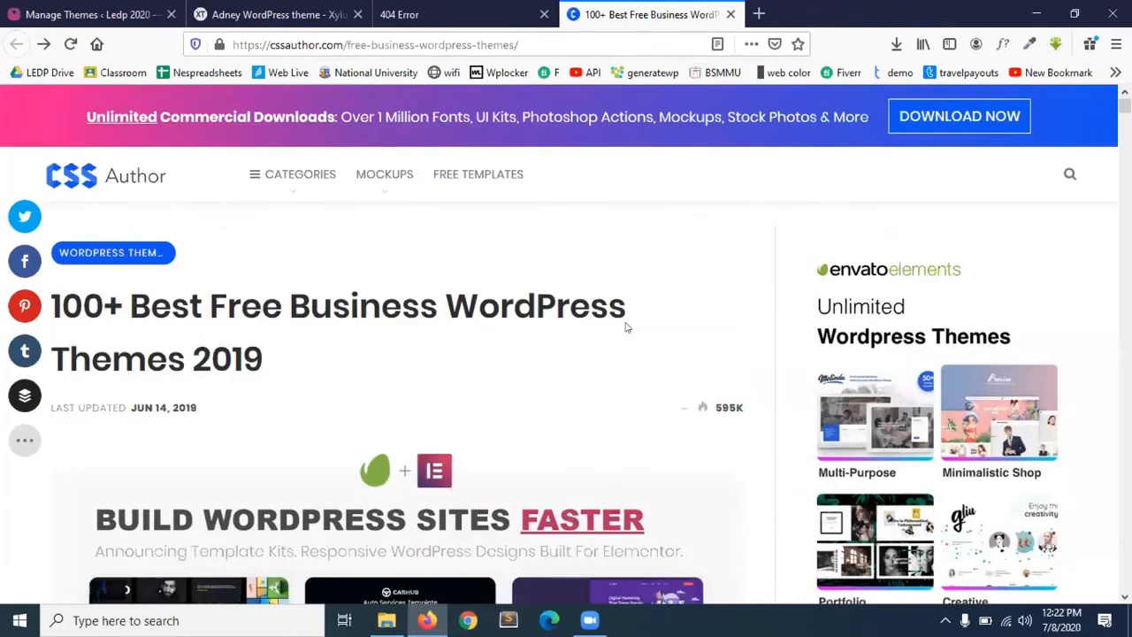
scroll(627, 323, down, 10)
scroll(624, 323, up, 10)
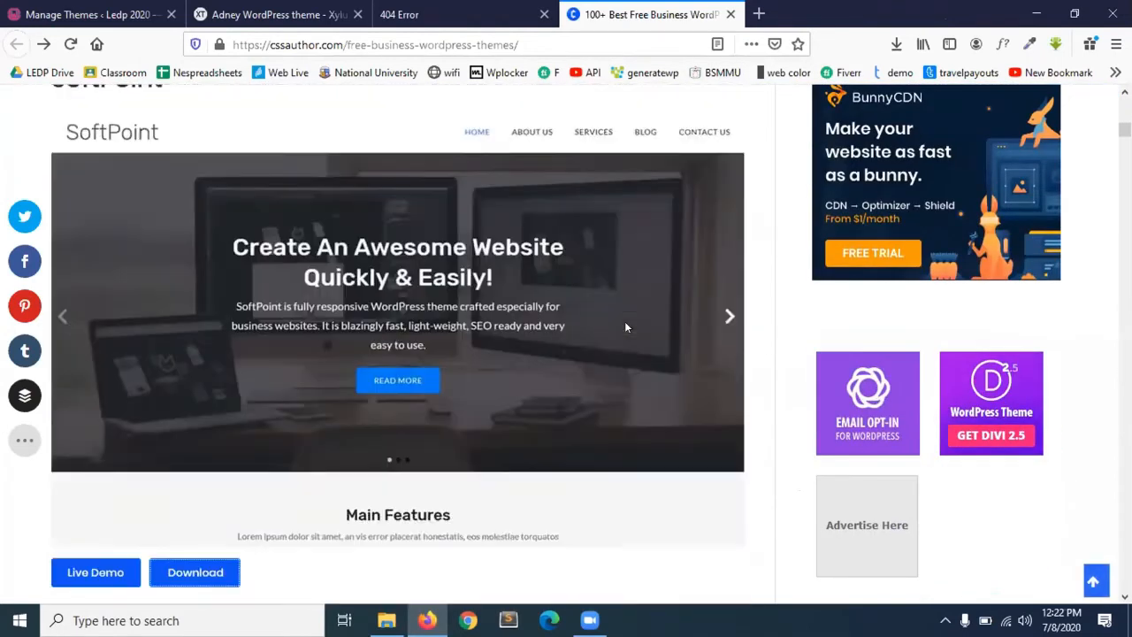
scroll(624, 321, down, 2)
click(92, 375)
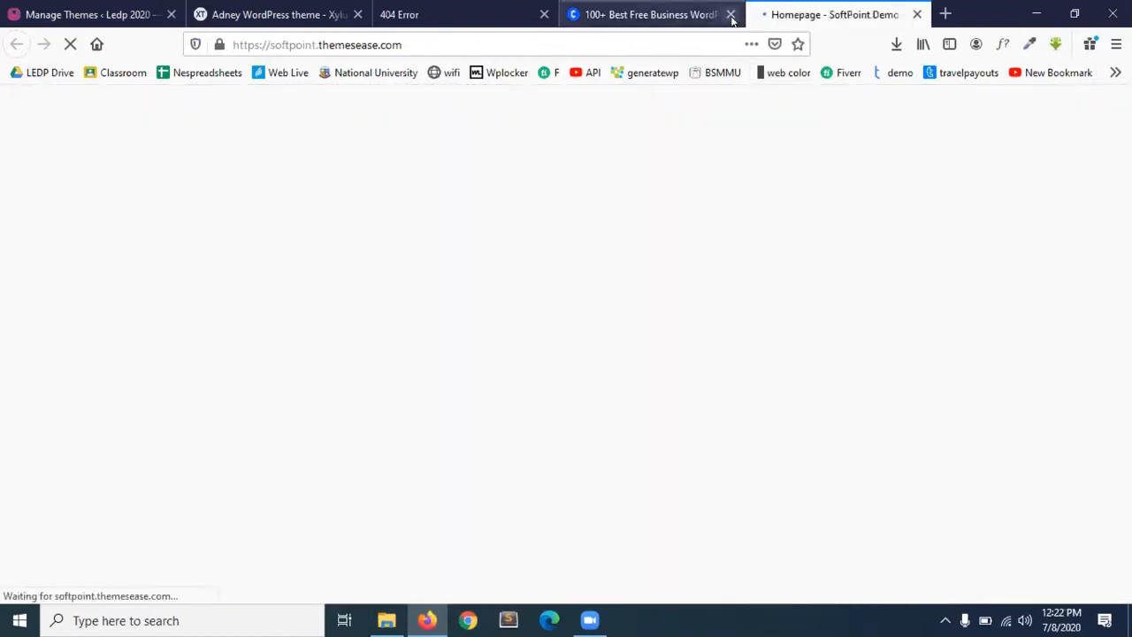
click(730, 15)
- Look through the SoftPoint demo homepage and return to its top
scroll(633, 393, down, 5)
scroll(633, 393, down, 4)
scroll(634, 398, up, 8)
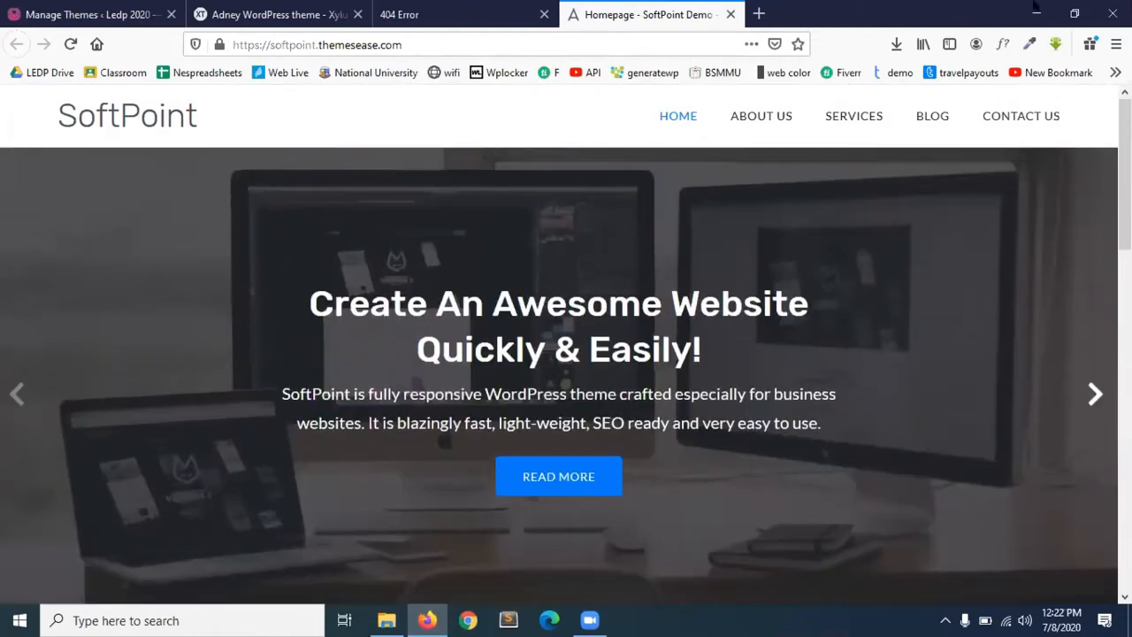
- Close the 404 Error tab and the Adney theme tab, and return to the Manage Themes page
click(476, 9)
click(544, 14)
click(337, 20)
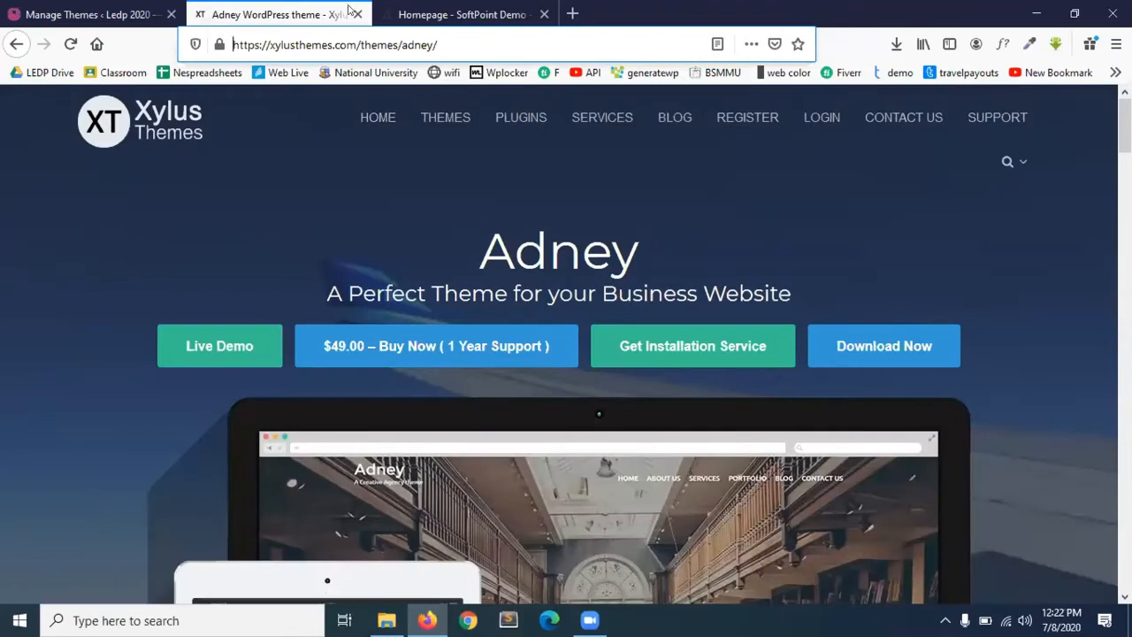
click(357, 14)
key(ctrl+Tab)
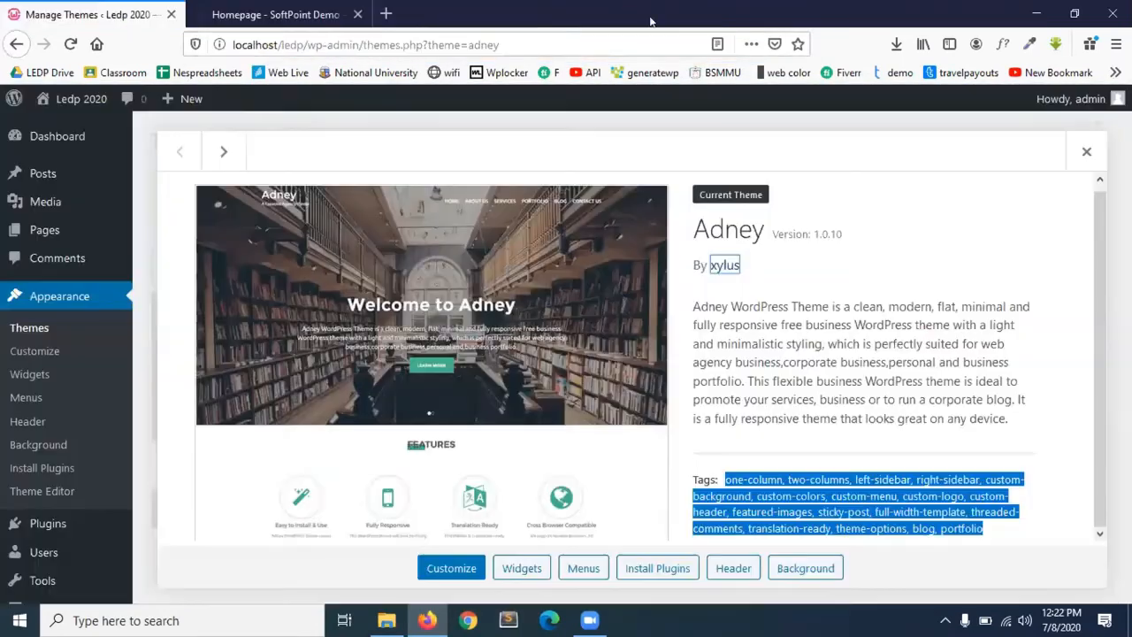
- Paste softpoint.1.0.8.zip onto the desktop and move it to an empty area away from the other icons
click(1036, 13)
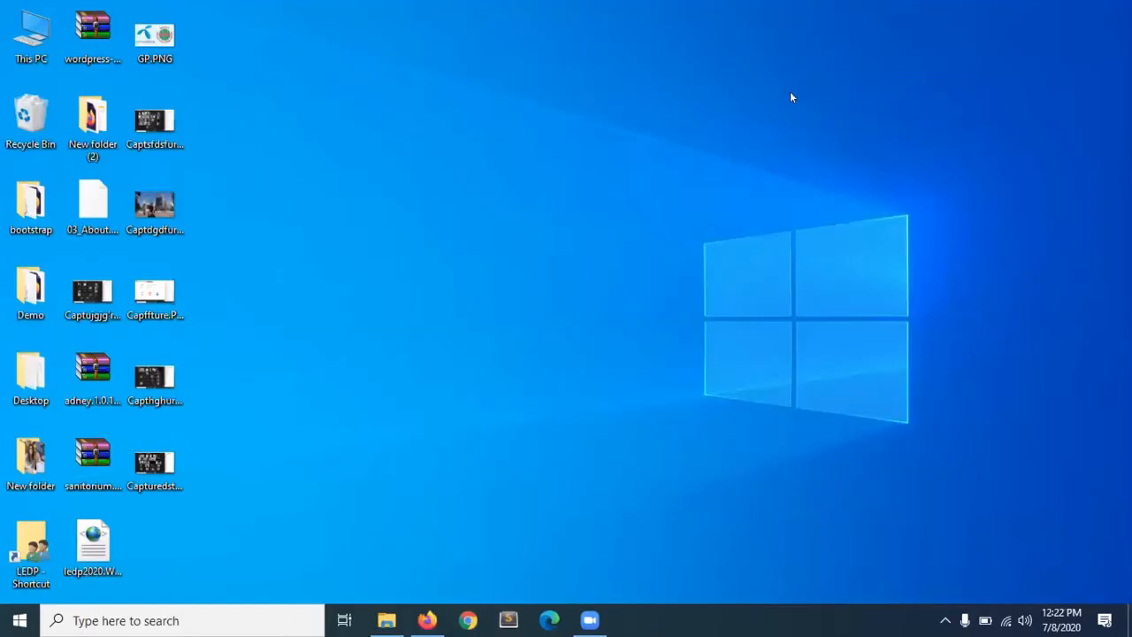
right_click(442, 143)
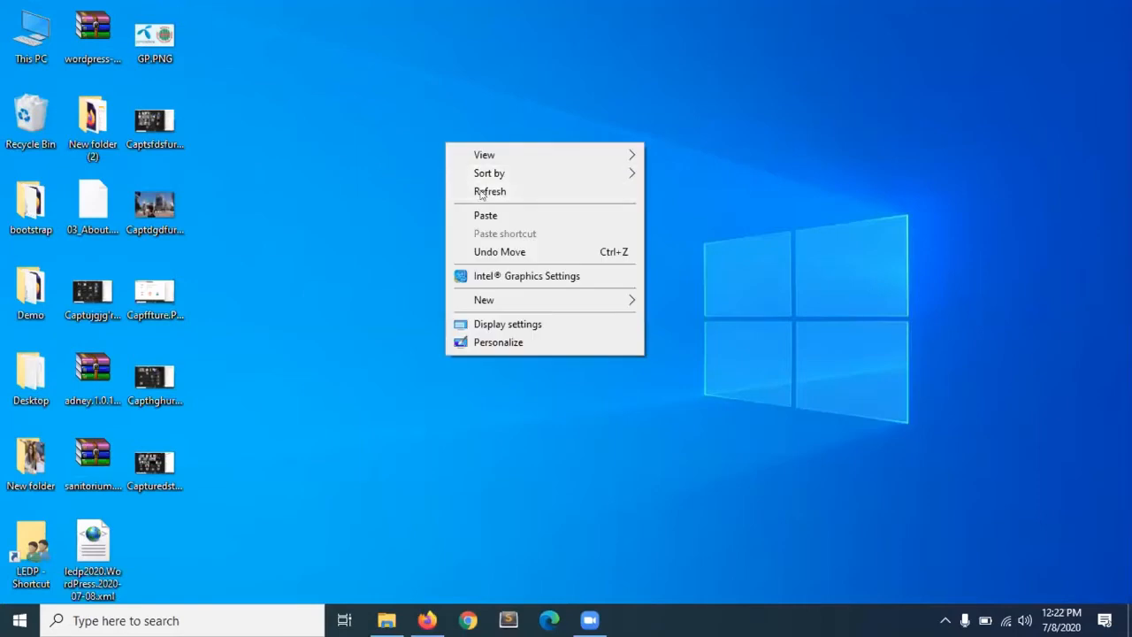
click(505, 222)
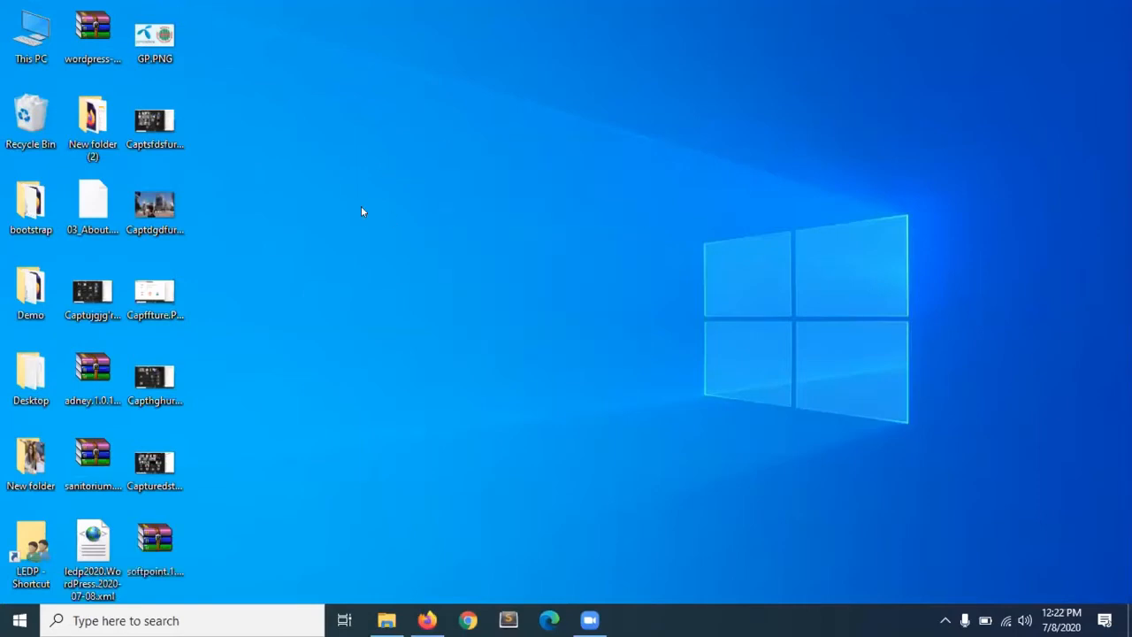
drag(480, 141, 295, 143)
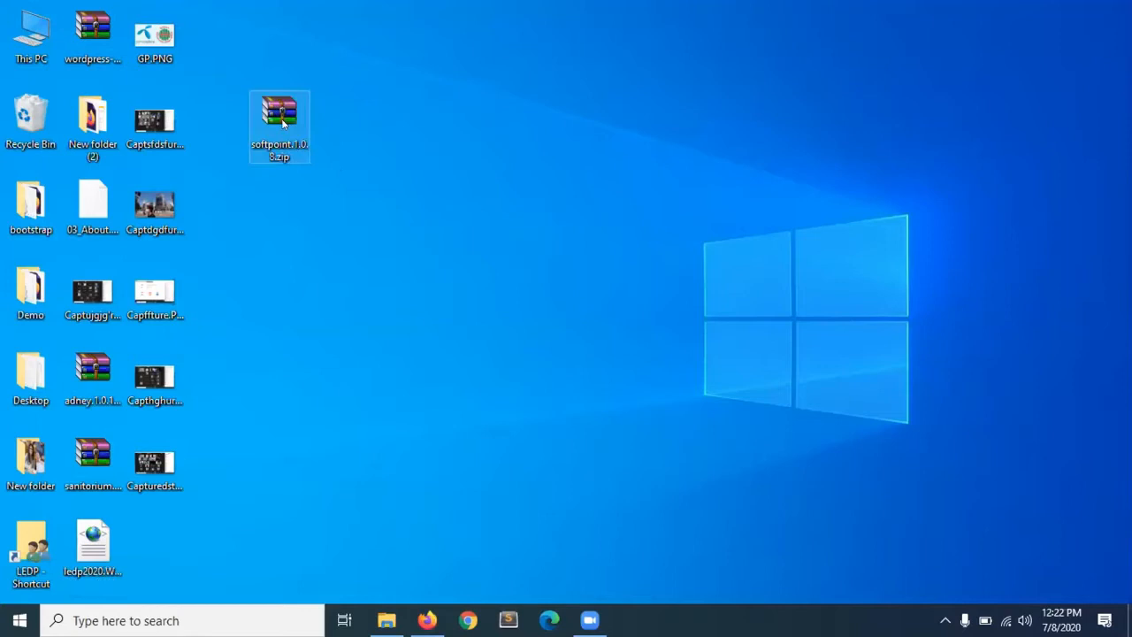
- Open softpoint.1.0.8.zip in WinRAR to check its contents, and switch back to the WordPress dashboard in Firefox
double_click(282, 123)
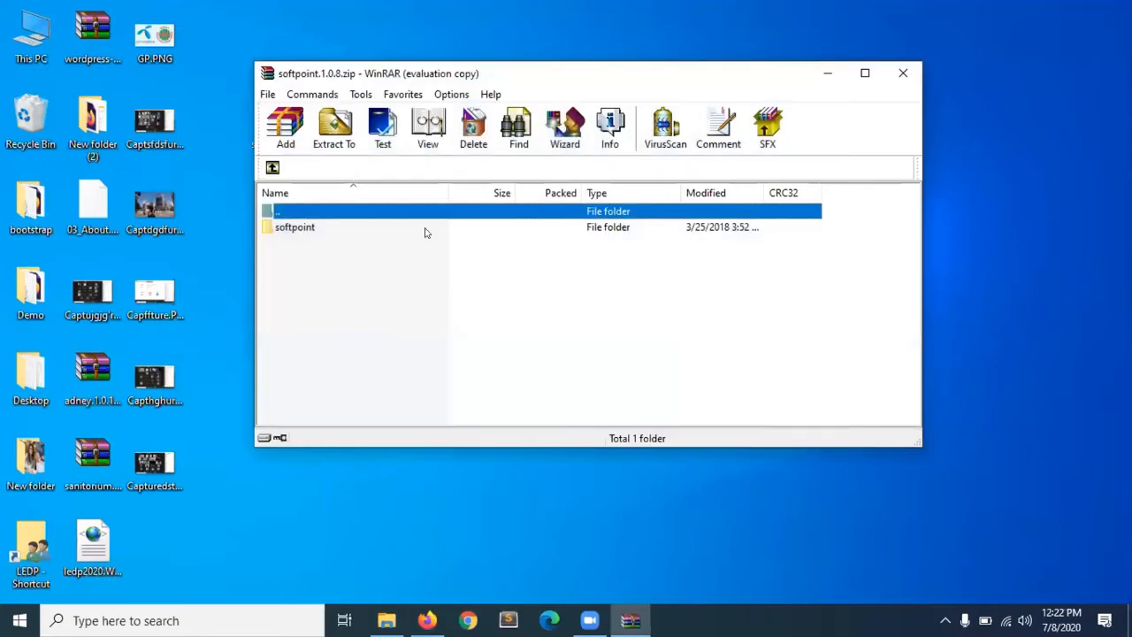
click(716, 195)
key(alt+Tab)
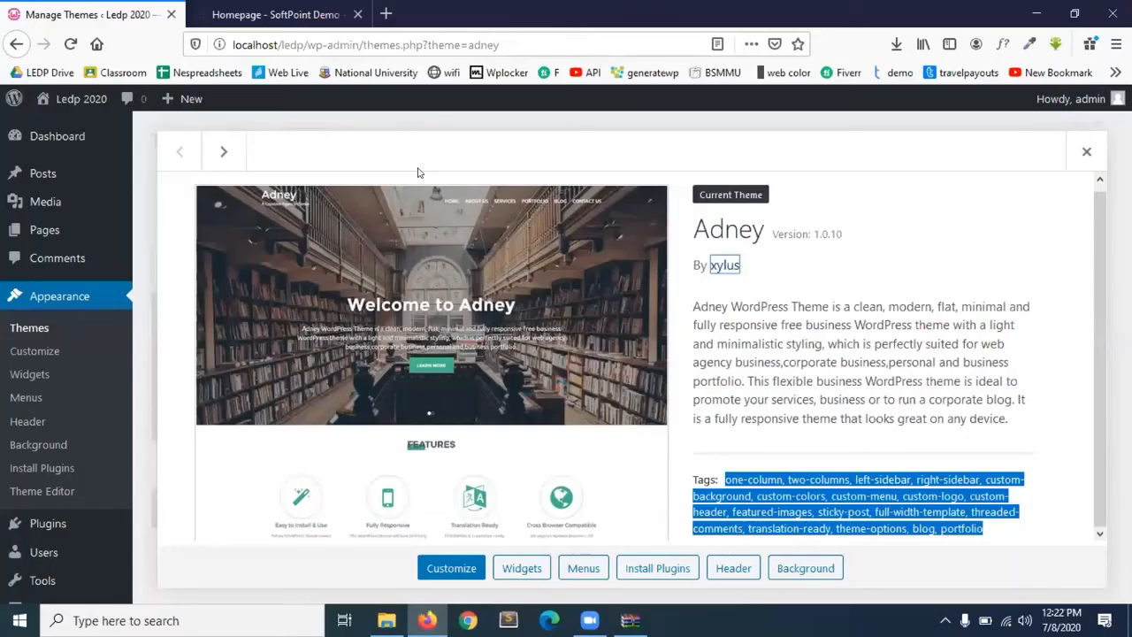
- Upload softpoint.1.0.8.zip from the desktop as a new theme and install it
click(30, 328)
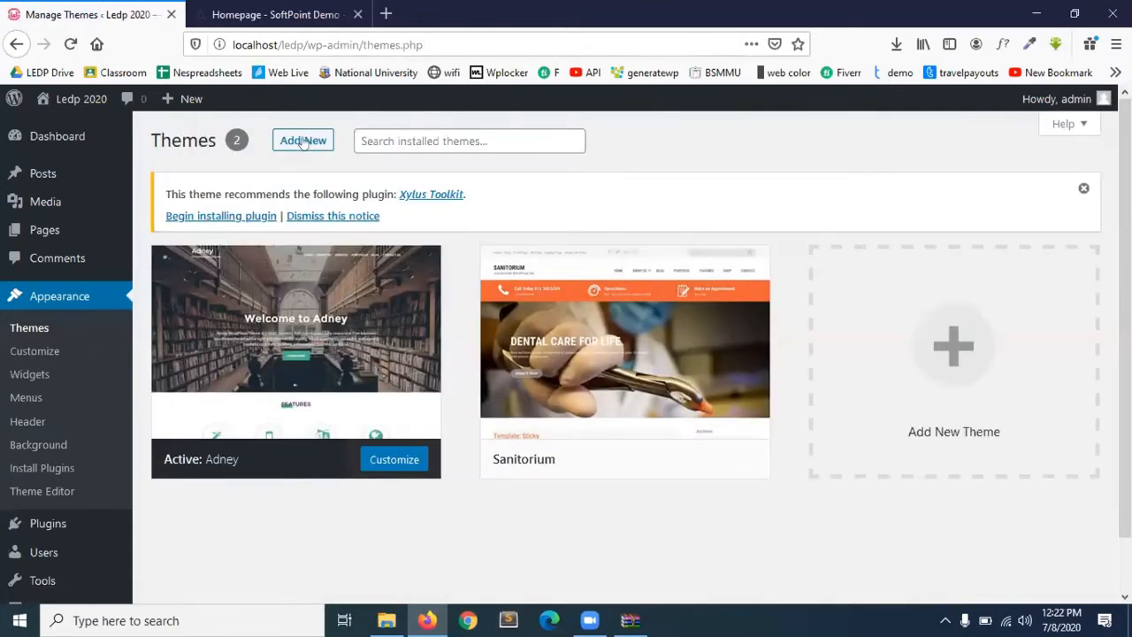
click(302, 141)
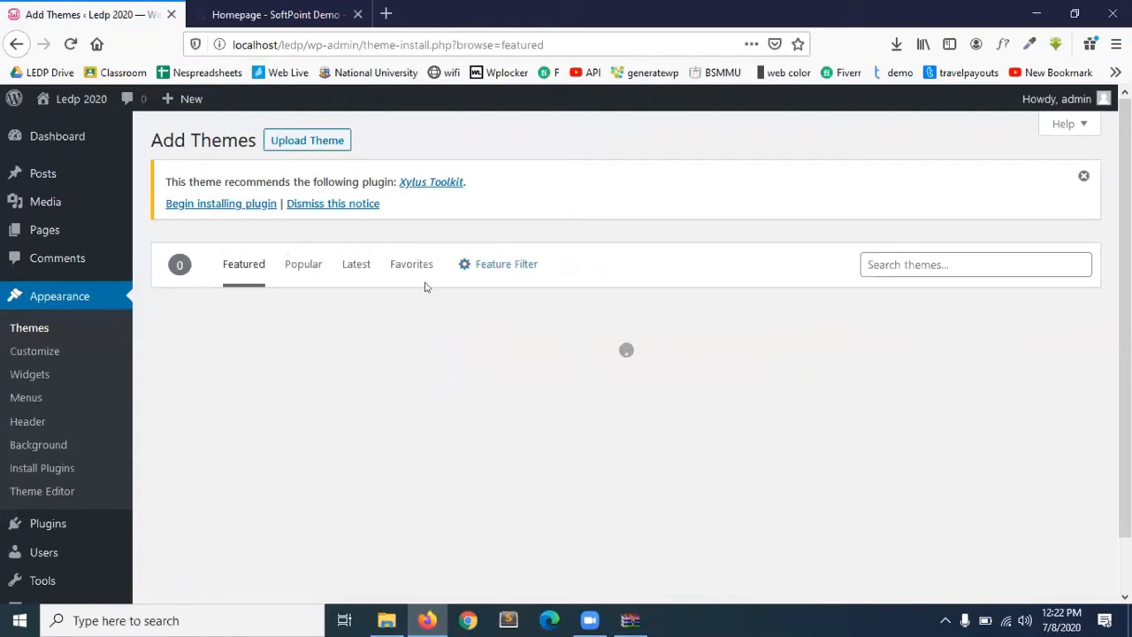
click(329, 140)
click(528, 369)
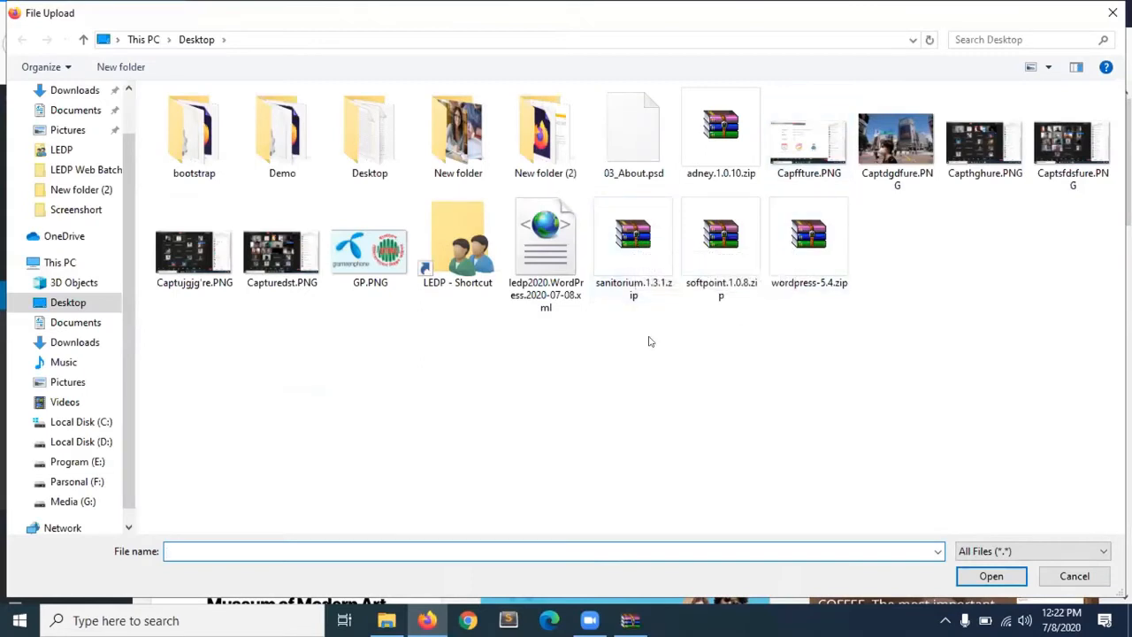
click(721, 263)
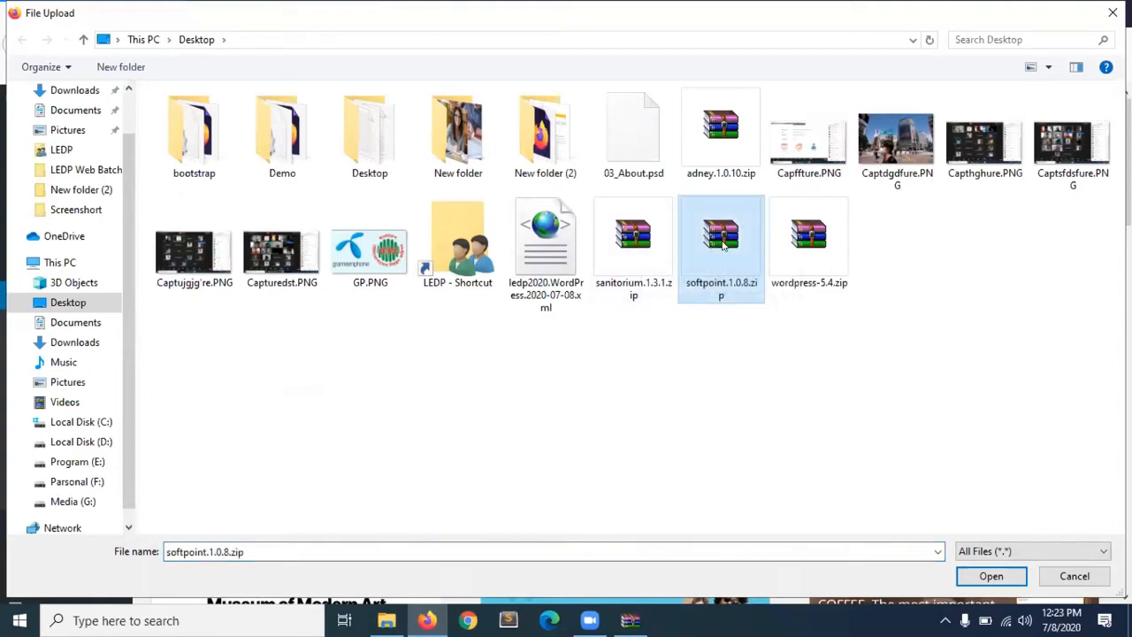
double_click(724, 244)
click(741, 366)
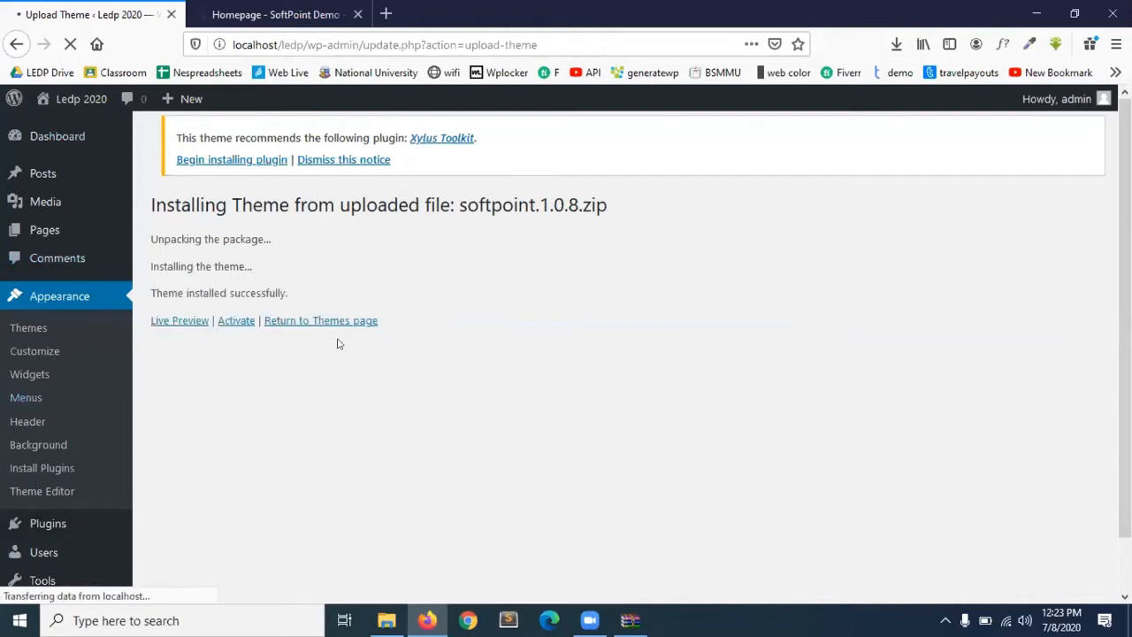
- Return to the installed themes page and activate the Sanitorium theme
click(62, 299)
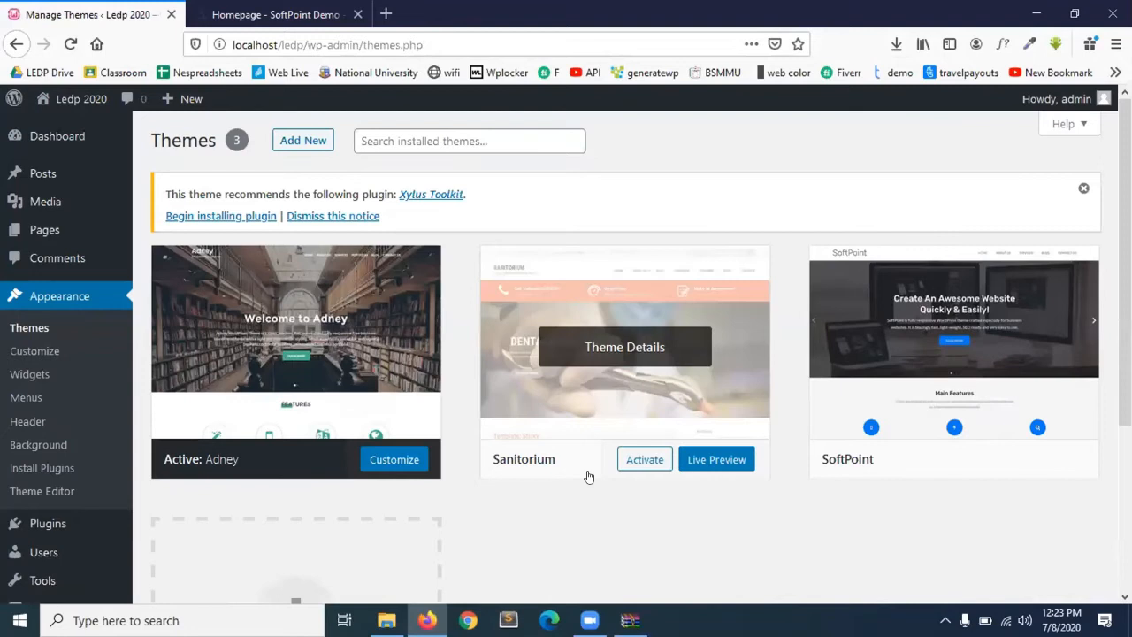
scroll(588, 477, down, 2)
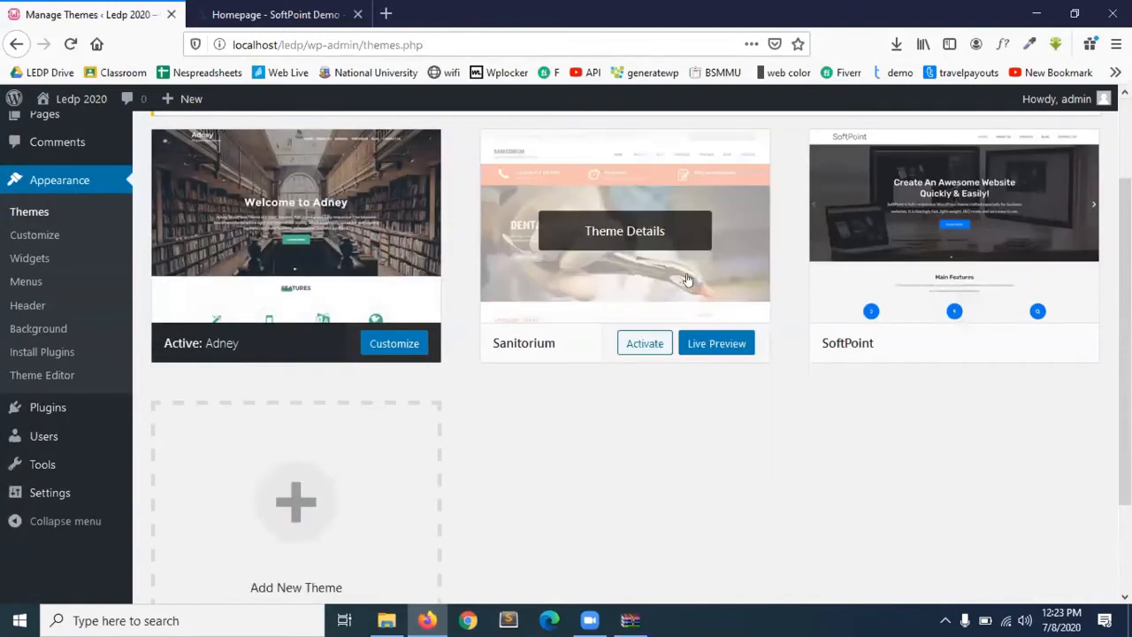
click(643, 344)
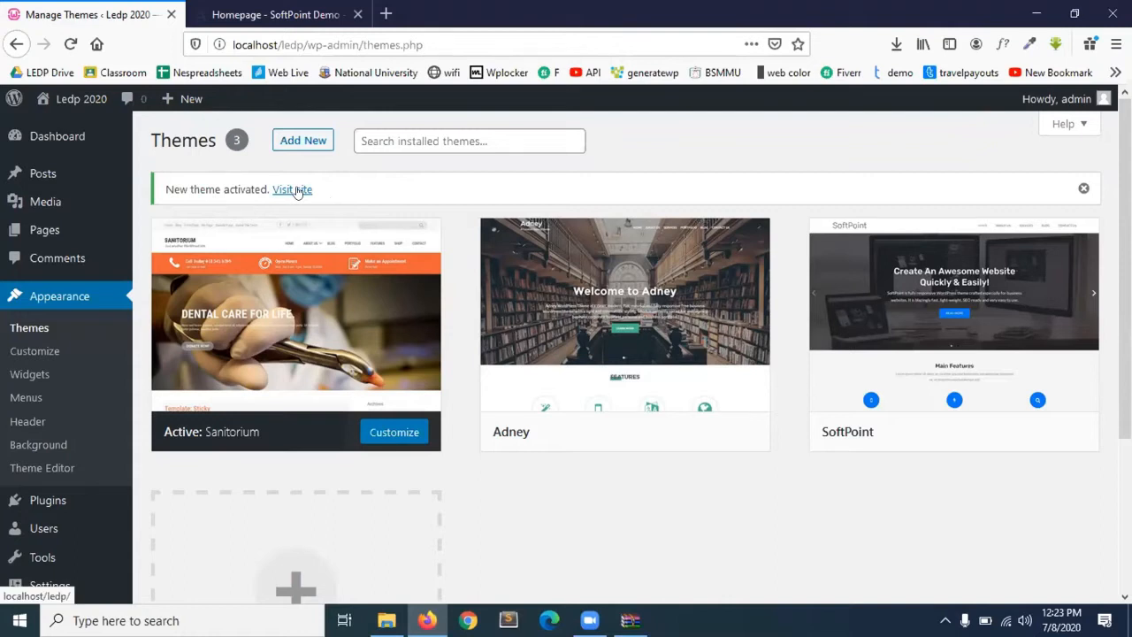
- Activate the SoftPoint theme and look over its notices and the installed themes
click(972, 432)
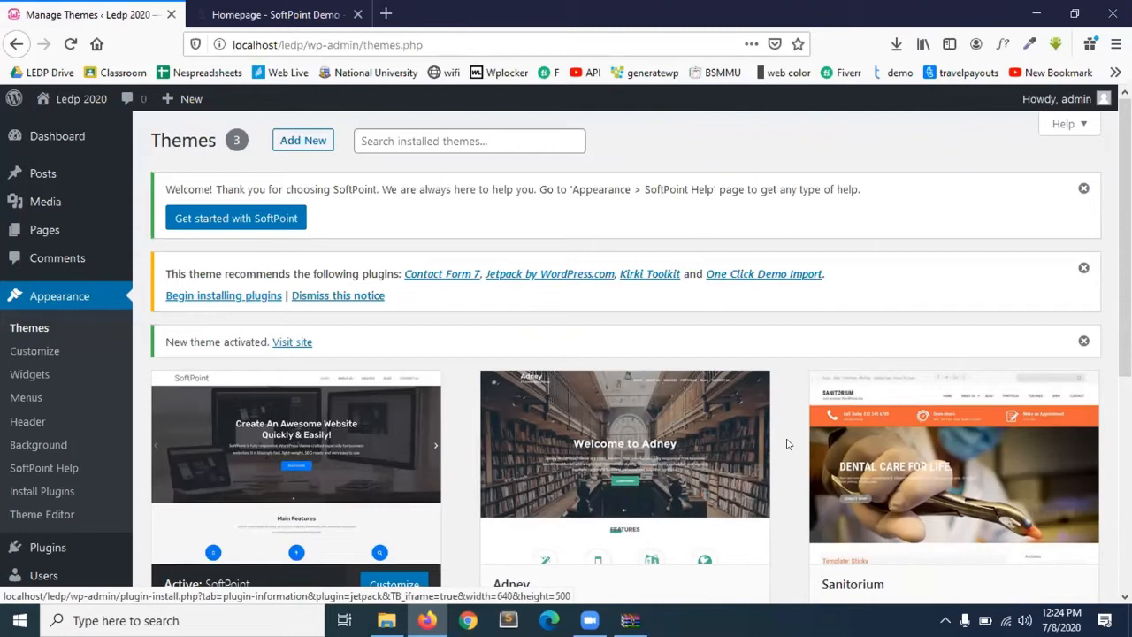
scroll(788, 451, down, 3)
scroll(788, 451, up, 1)
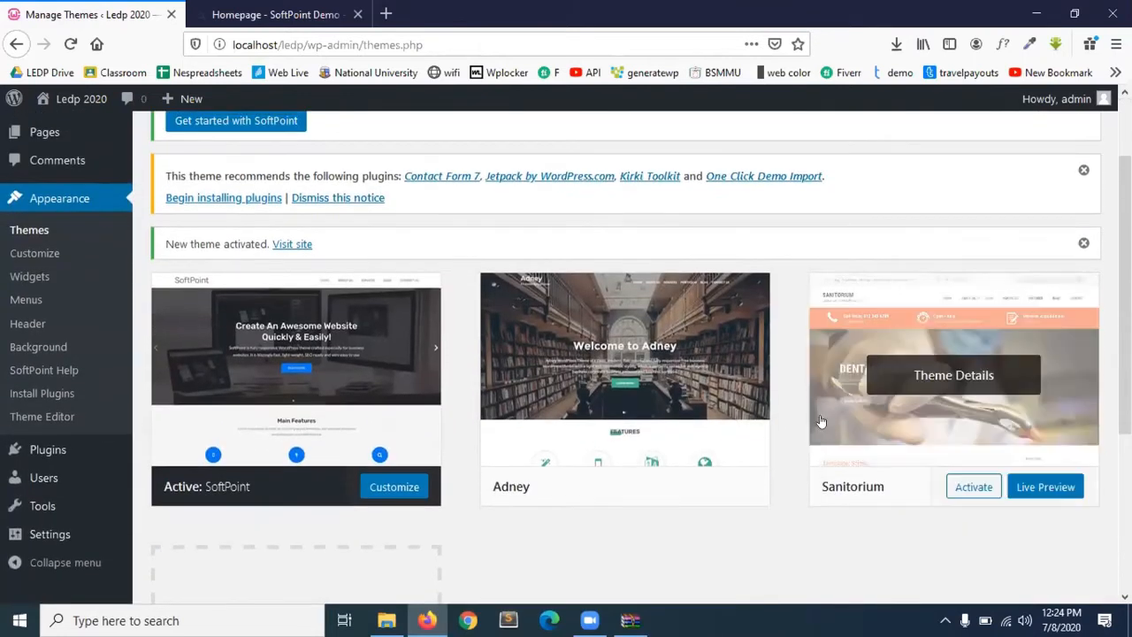
- Activate the Adney theme
click(631, 487)
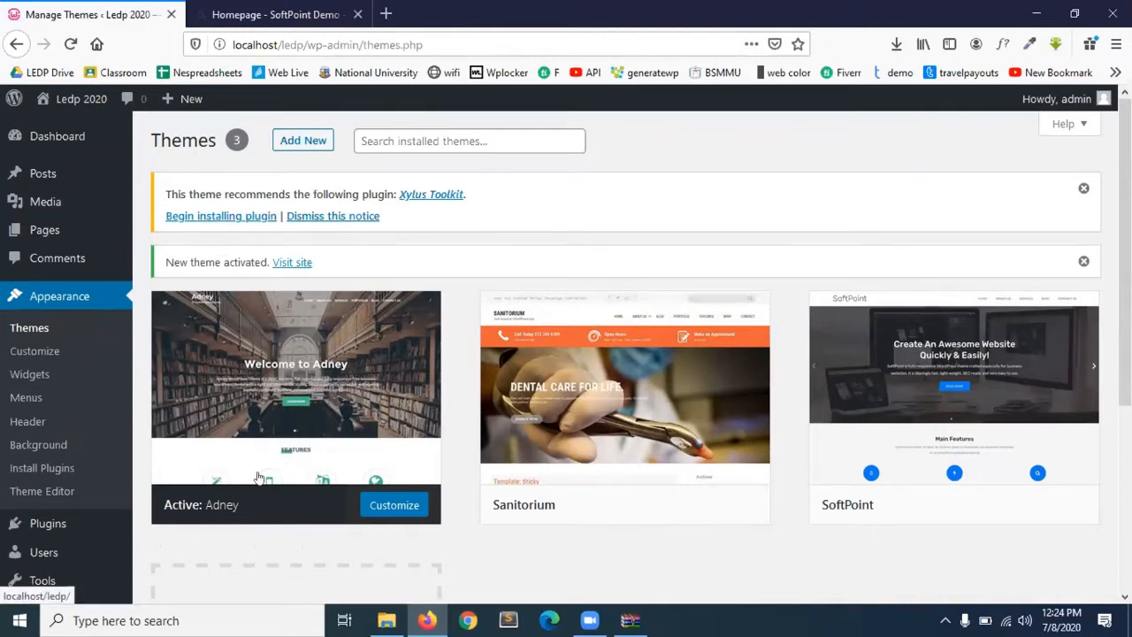
mouse_move(325, 422)
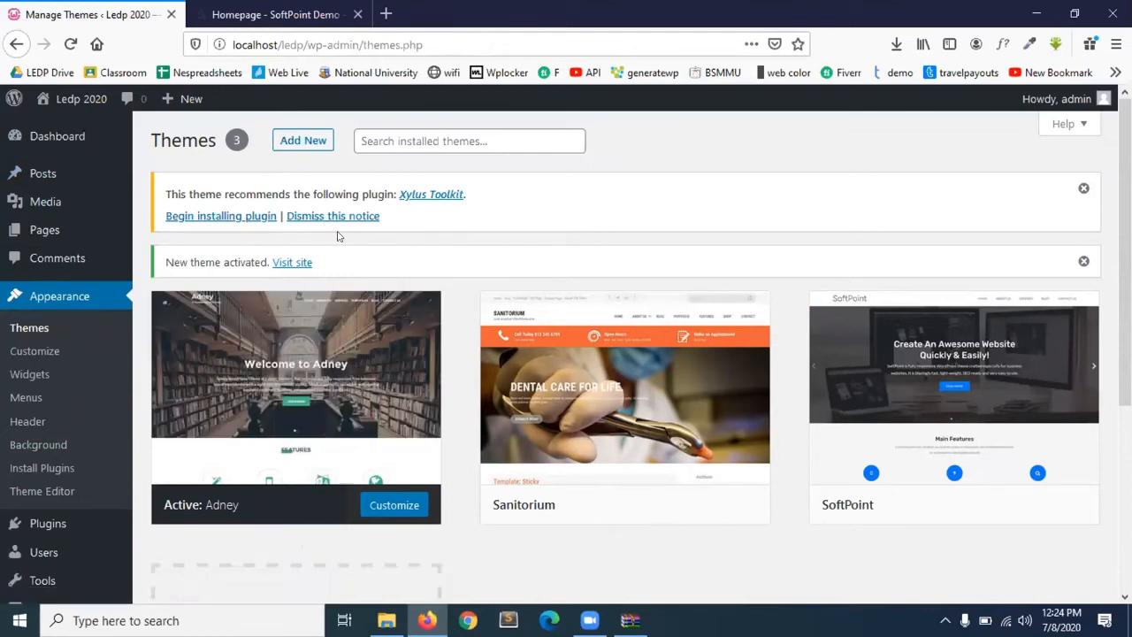
- Install the recommended Xylus Toolkit plugin from its details window, staying on the Themes page during the installation
click(412, 195)
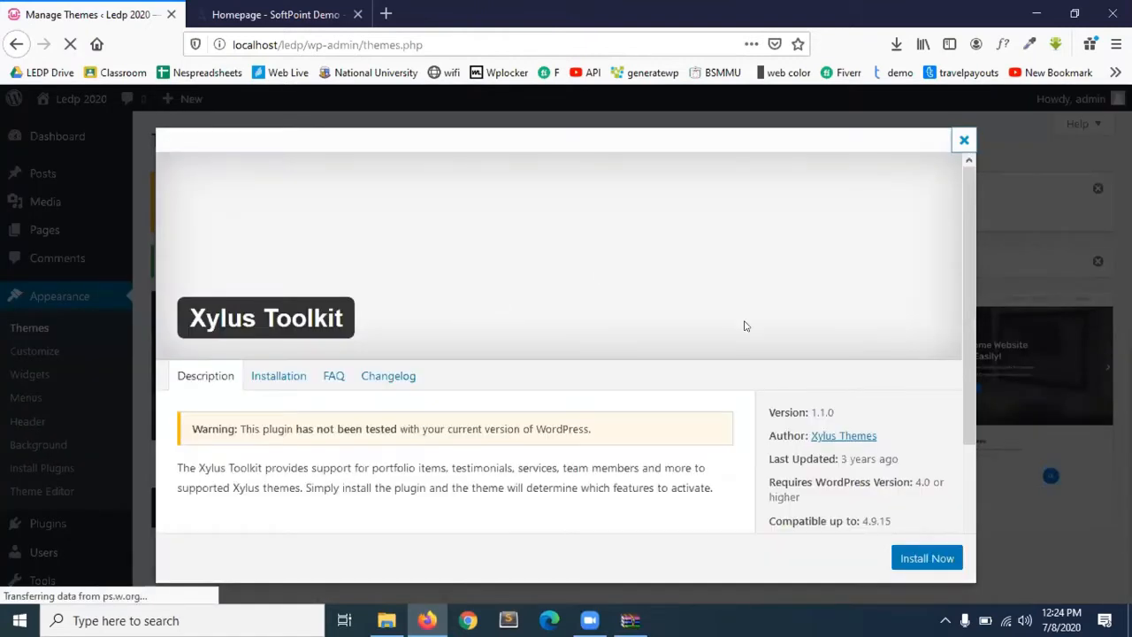
click(920, 561)
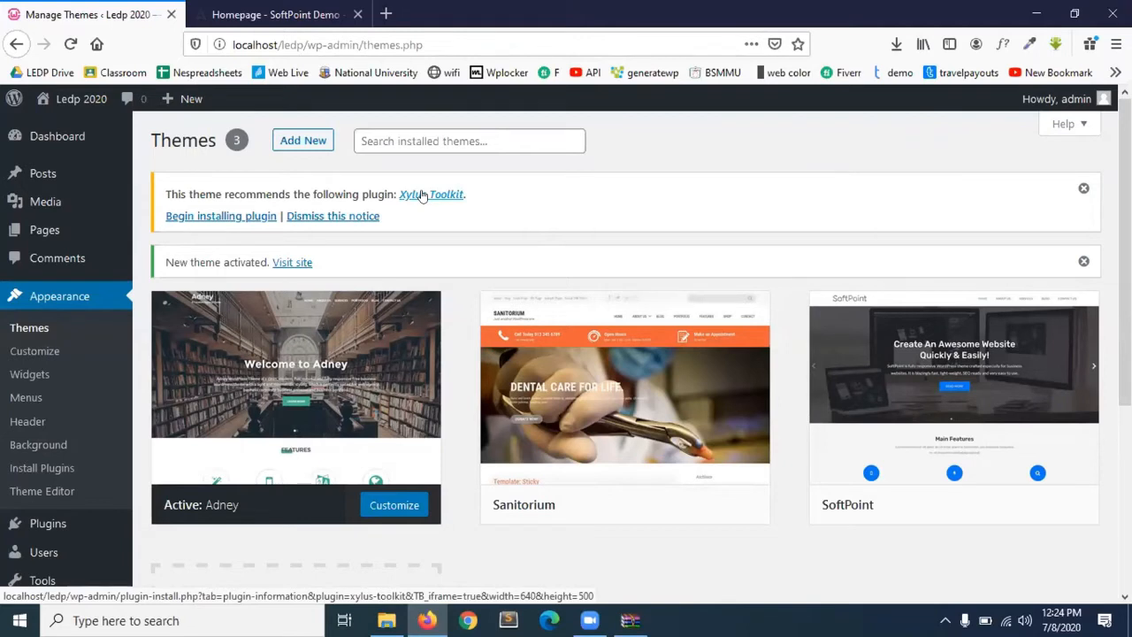
click(205, 218)
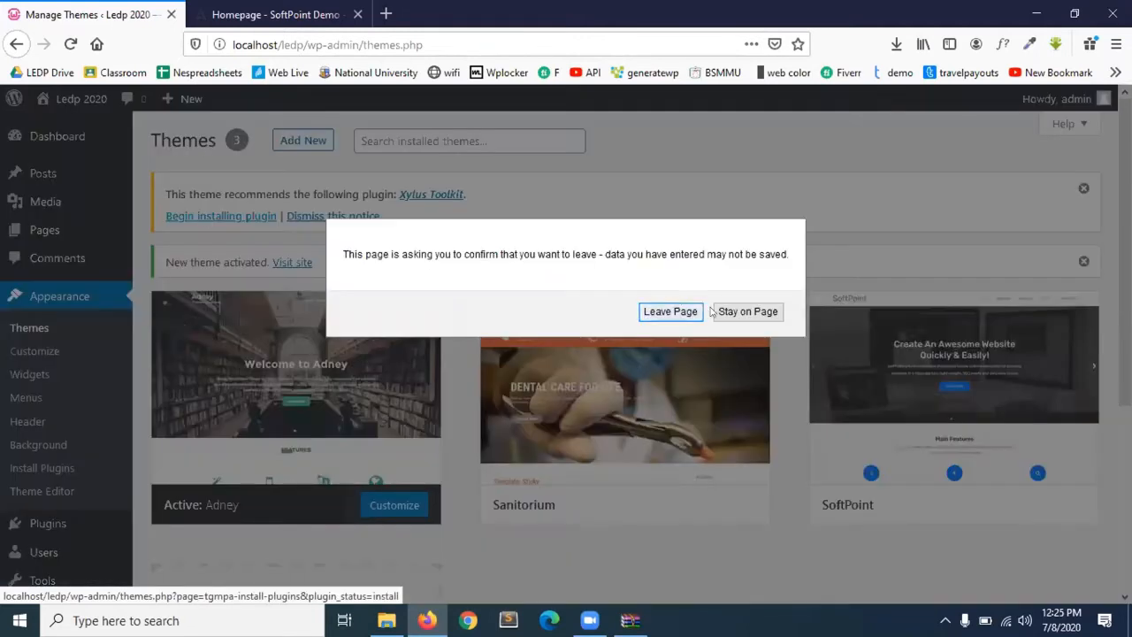
click(741, 311)
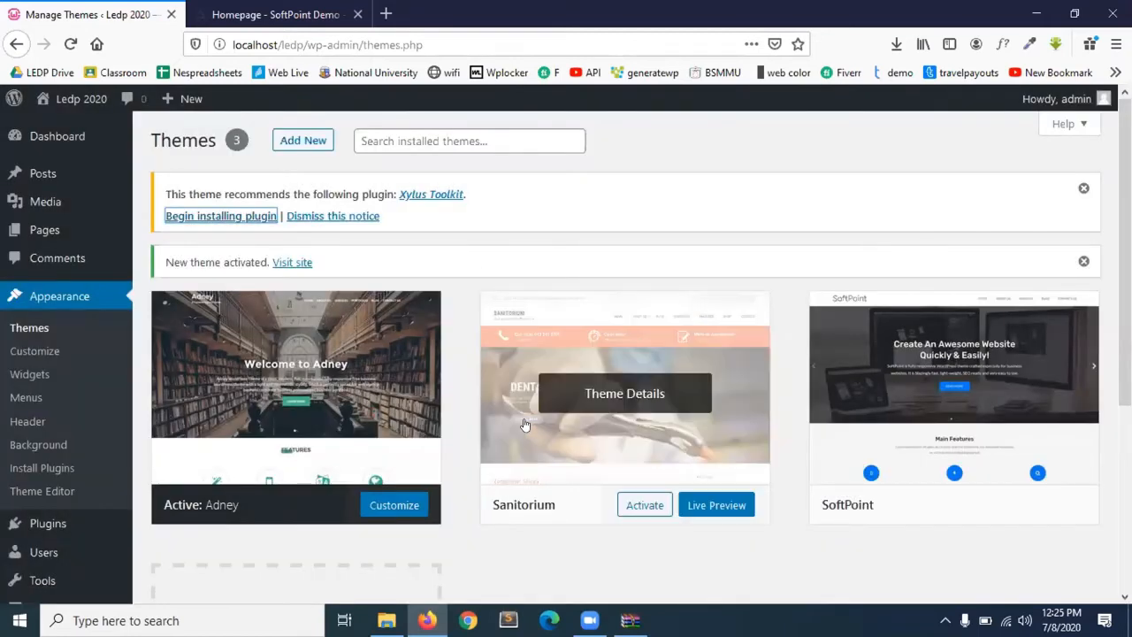
- Go to the required plugins page from the theme's notice and activate Xylus Toolkit
scroll(522, 422, down, 5)
scroll(523, 421, up, 5)
click(194, 216)
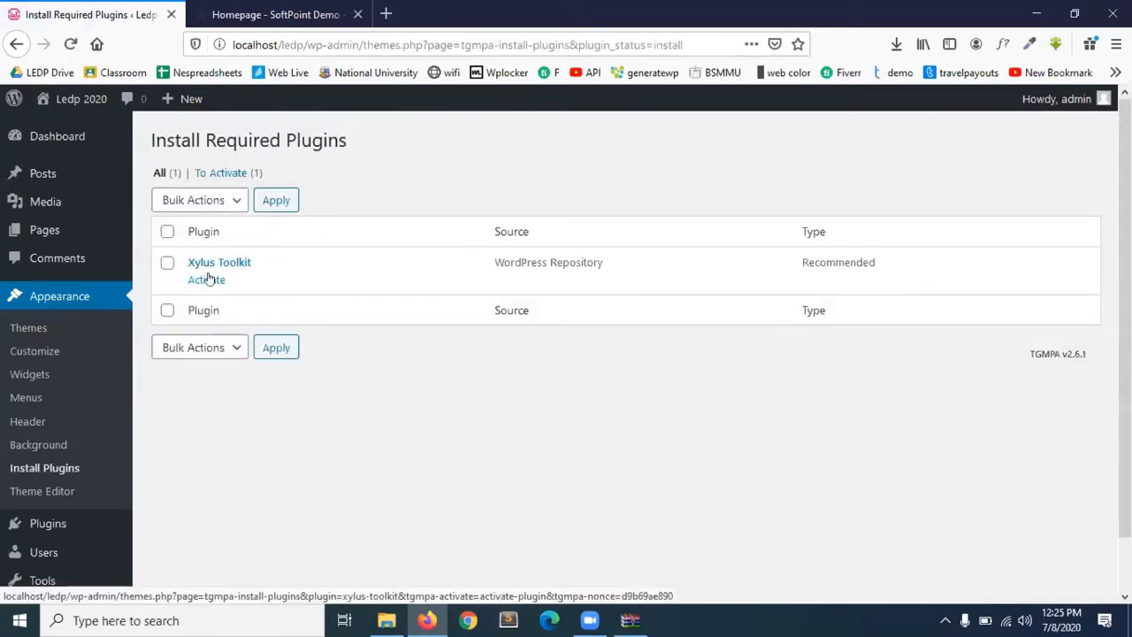
click(207, 278)
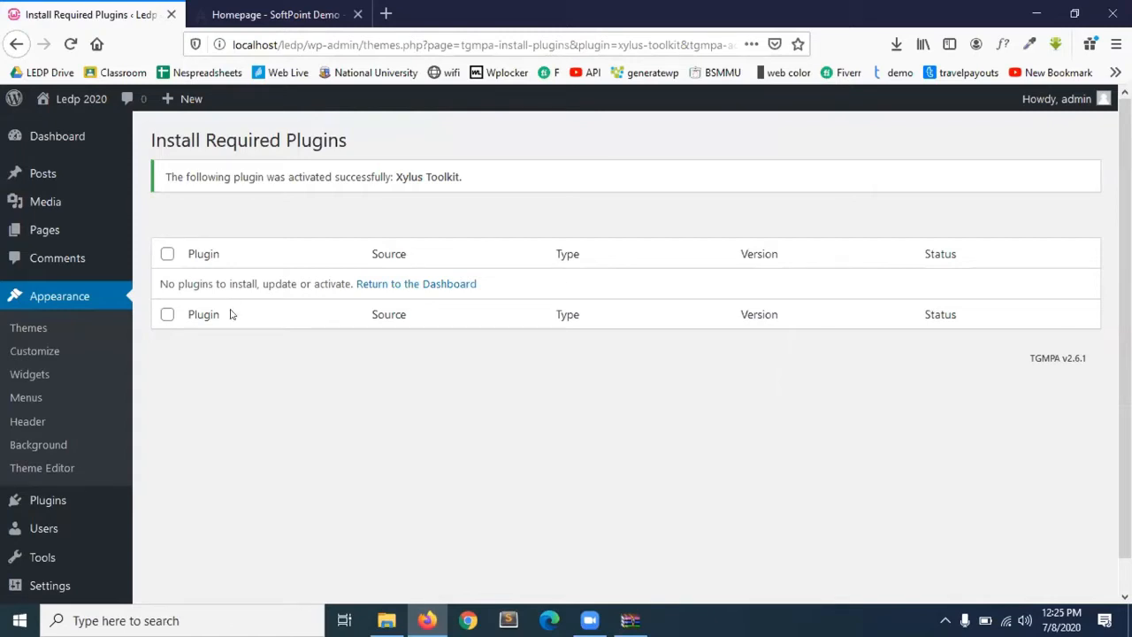
- Retry the Xylus Toolkit activation from the previous page and return to the installed themes page
click(16, 43)
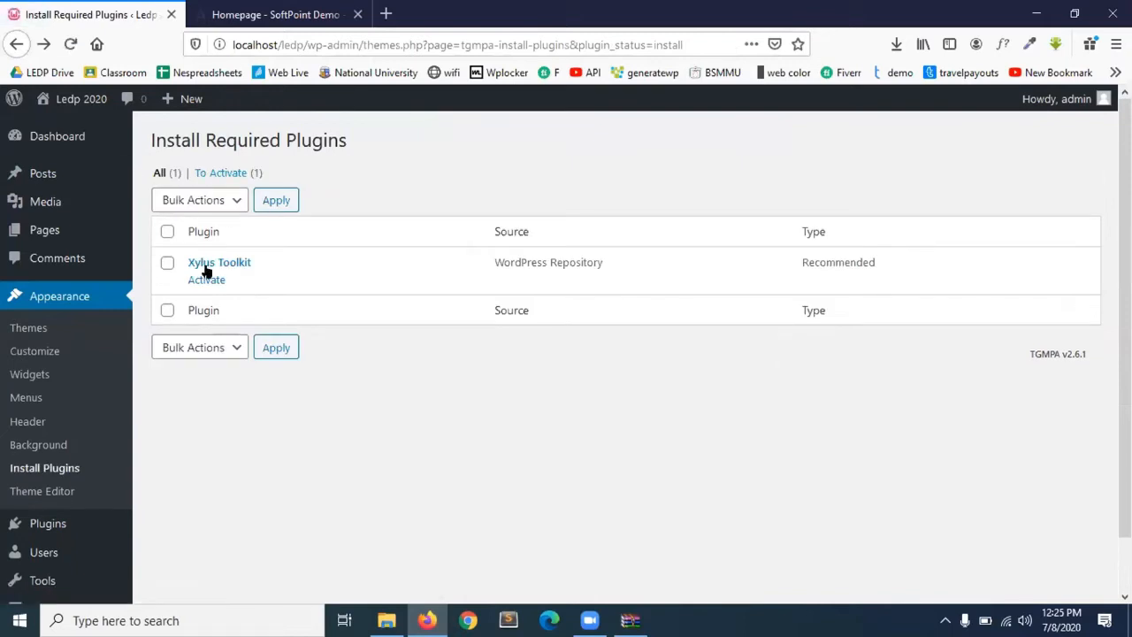
click(206, 280)
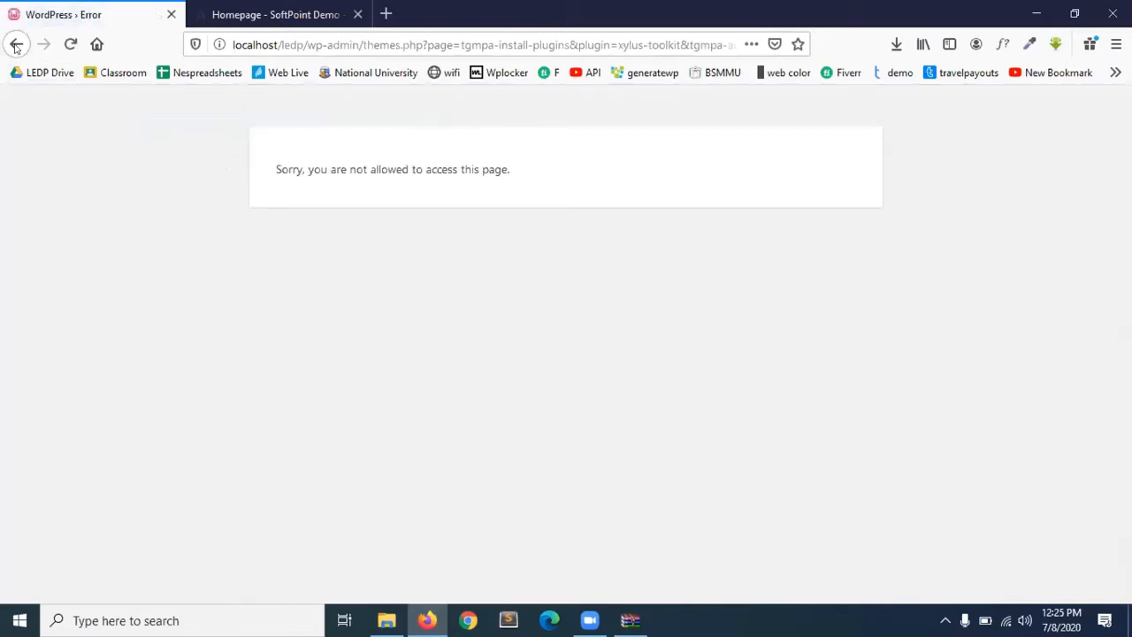
click(16, 44)
click(16, 44)
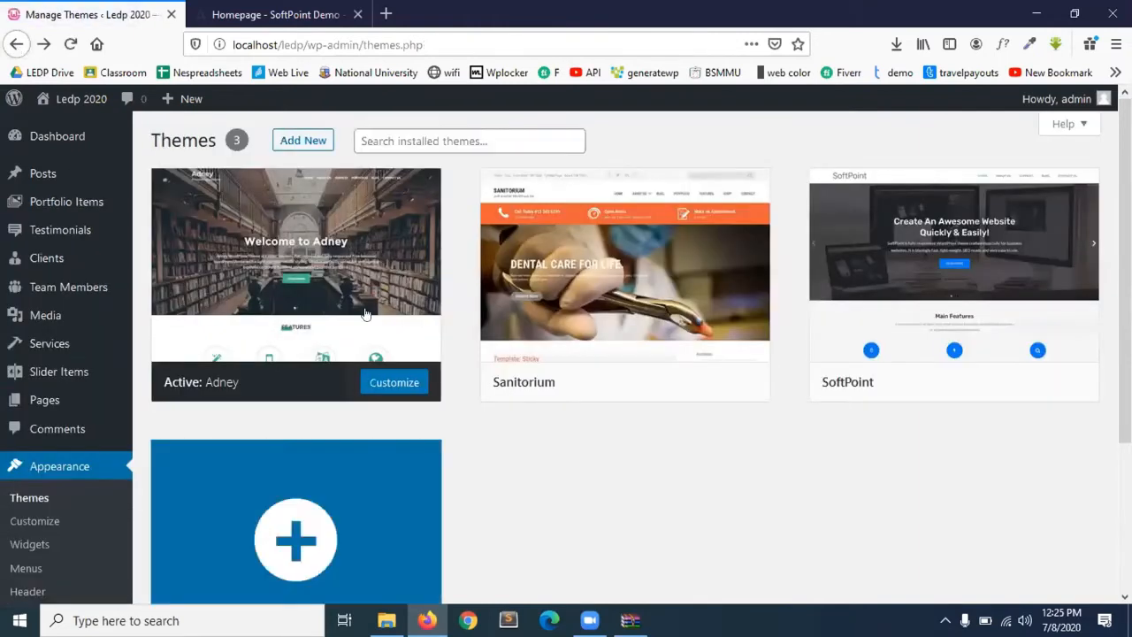
- Examine the admin menu entries and their submenus, including Portfolio Items, Team Members, Services and Slider Items, and compare the installed themes
mouse_move(376, 290)
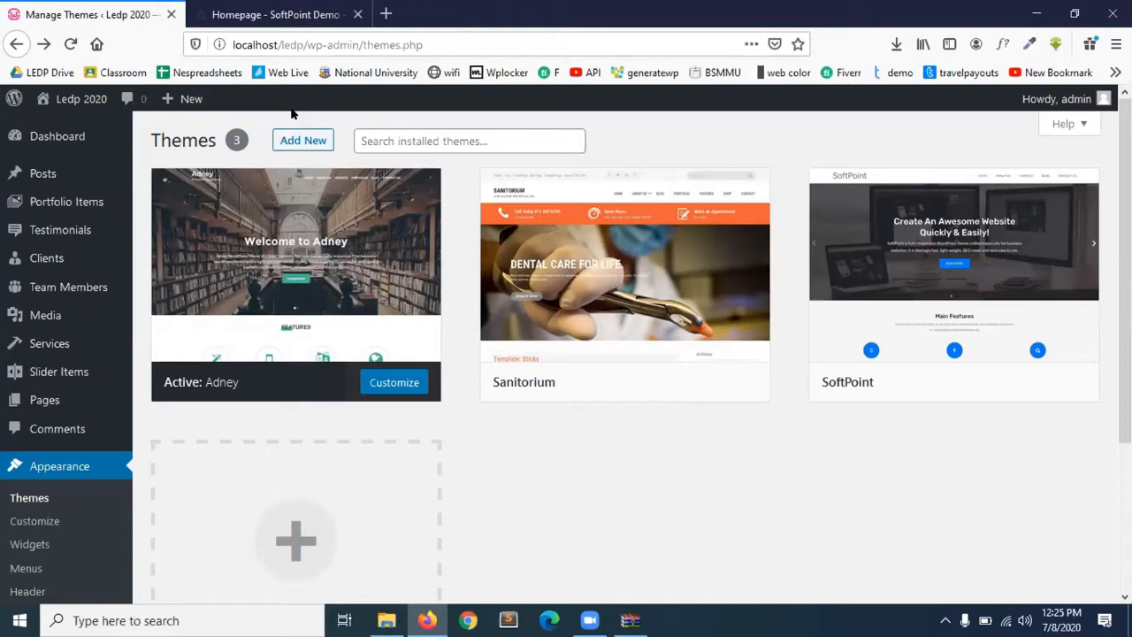
mouse_move(380, 230)
mouse_move(73, 140)
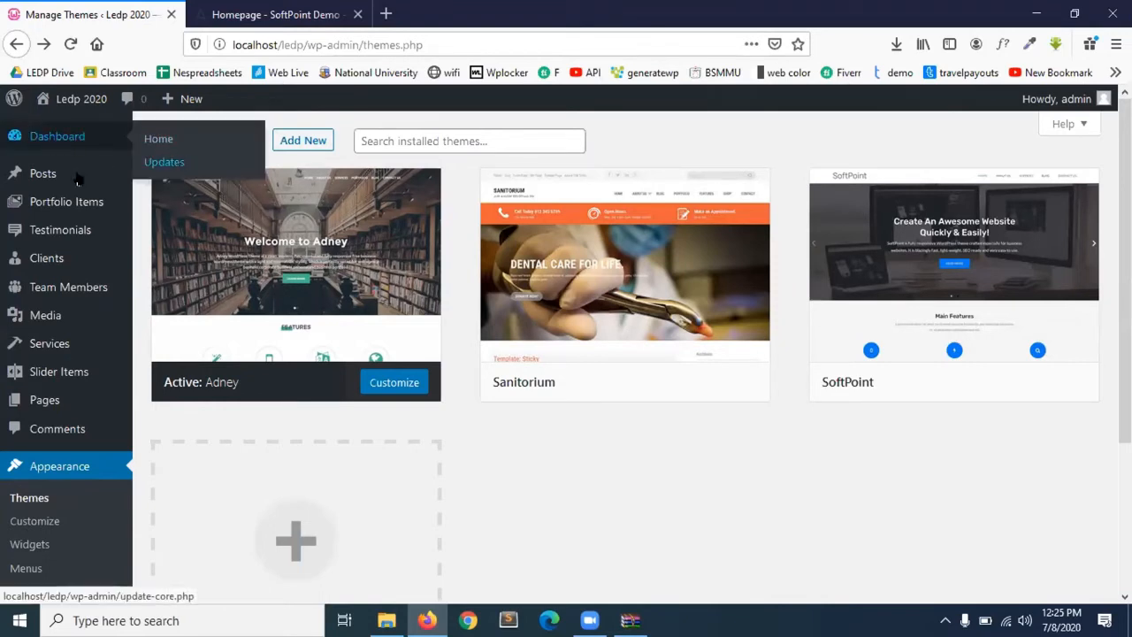
mouse_move(50, 172)
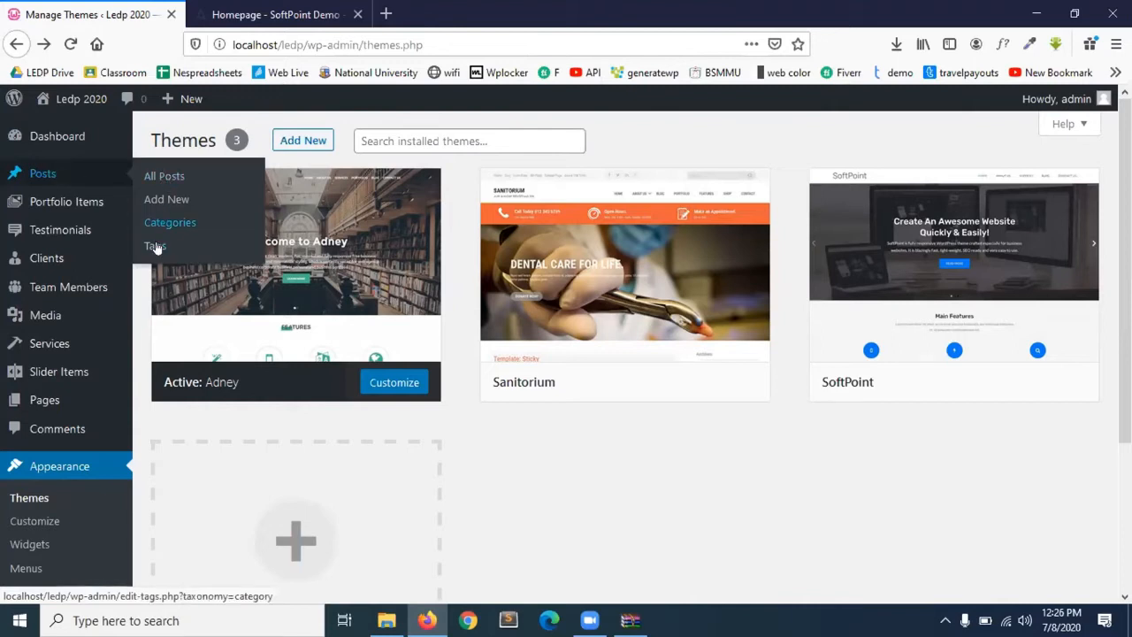
mouse_move(60, 207)
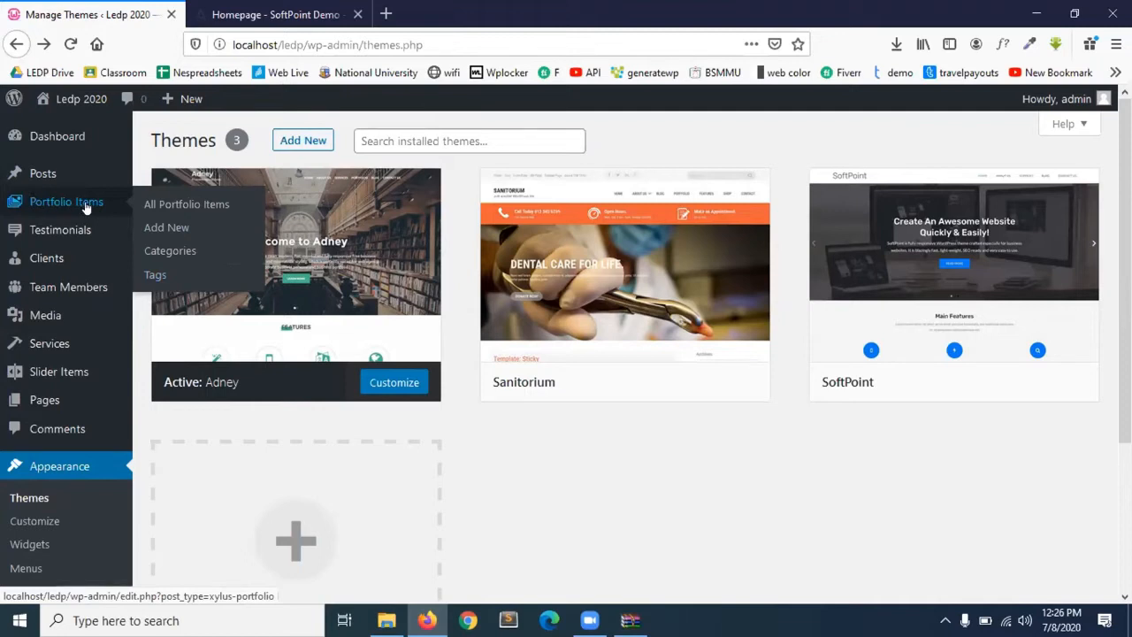
mouse_move(58, 231)
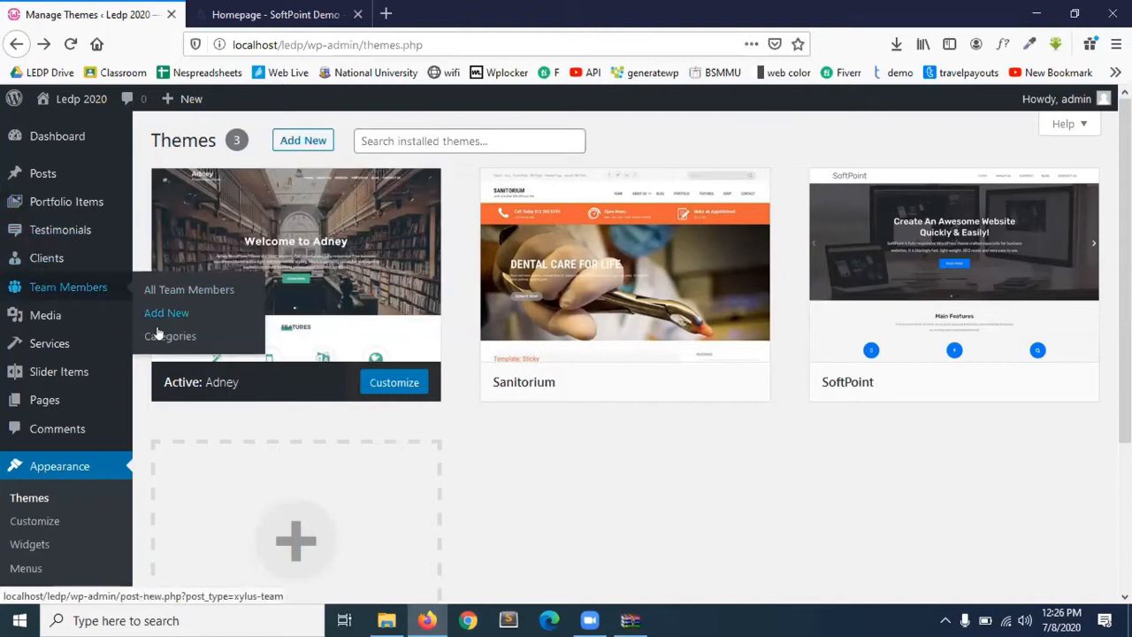
mouse_move(16, 325)
mouse_move(44, 345)
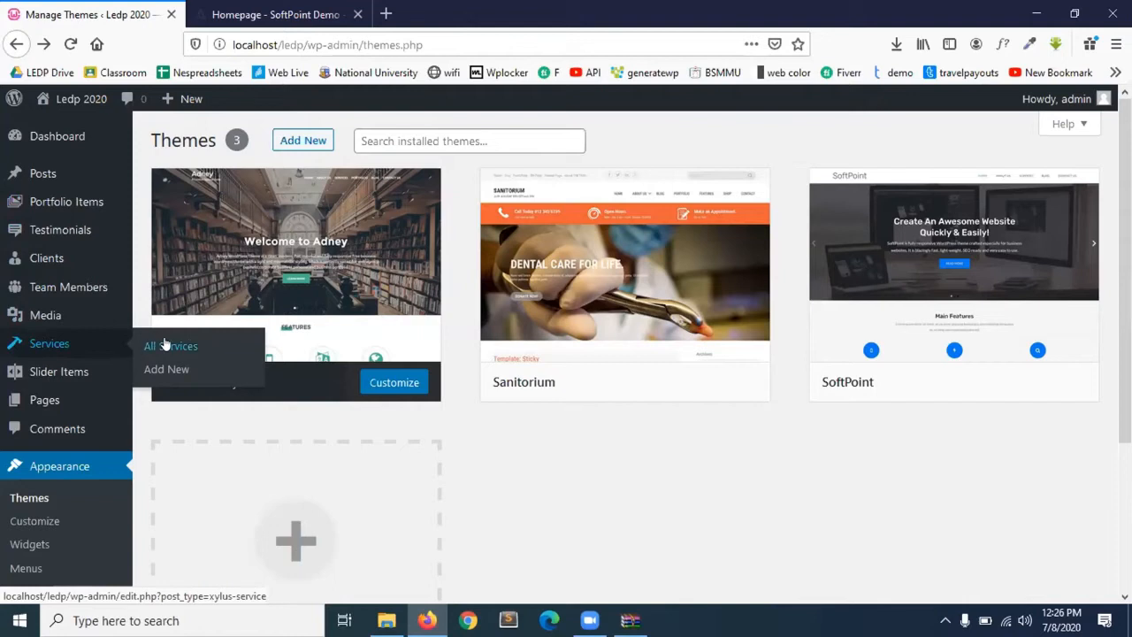
mouse_move(53, 375)
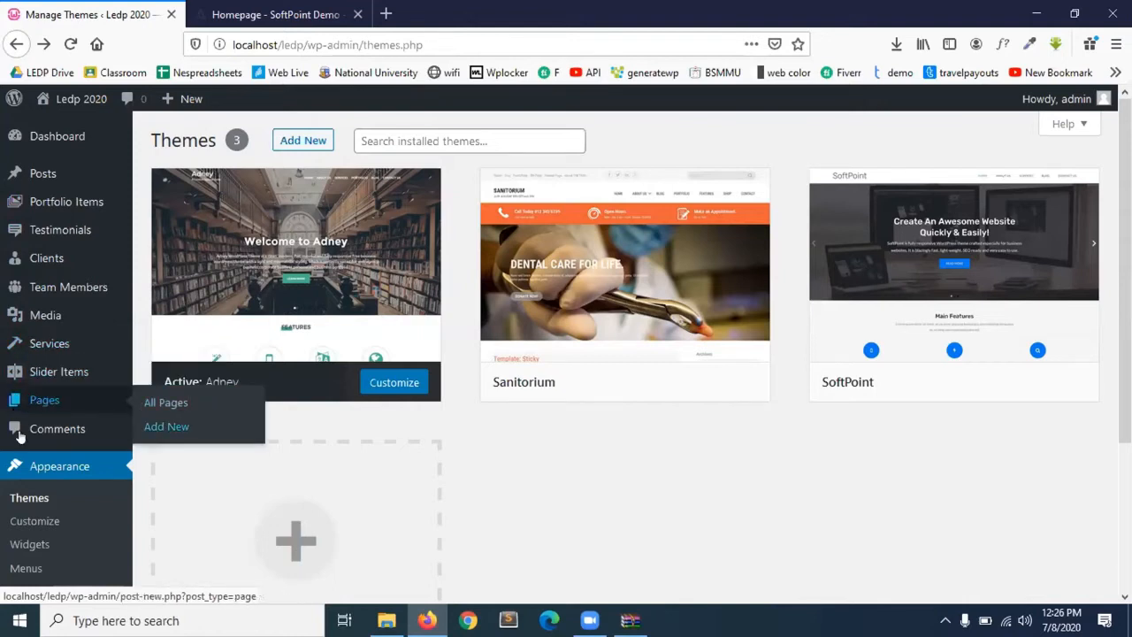
scroll(18, 417, down, 3)
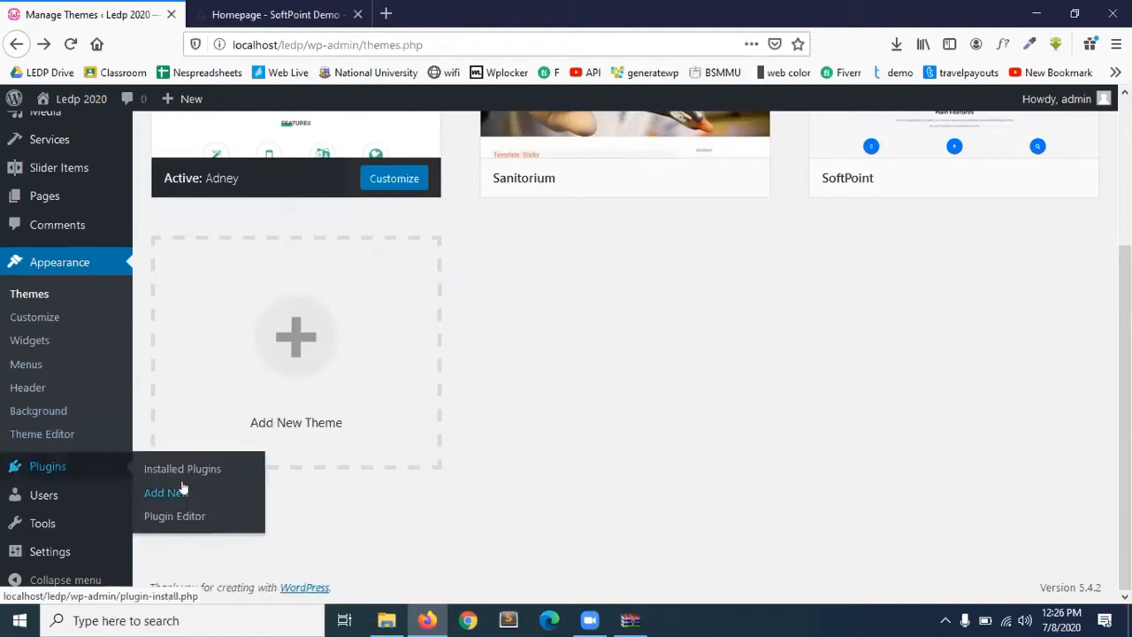
mouse_move(56, 502)
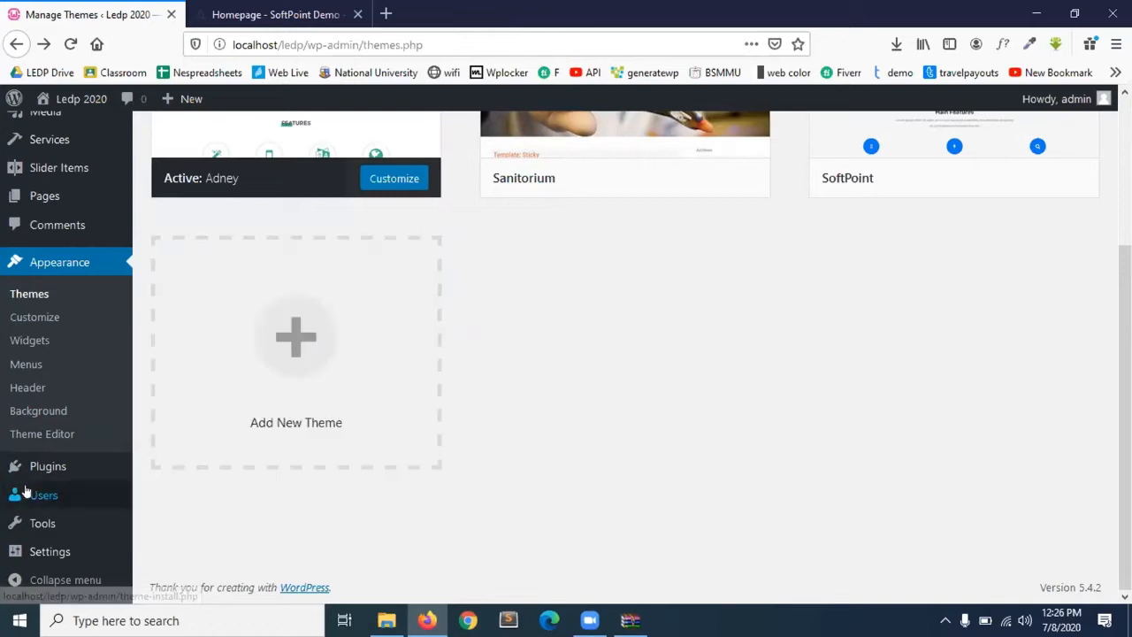
mouse_move(23, 523)
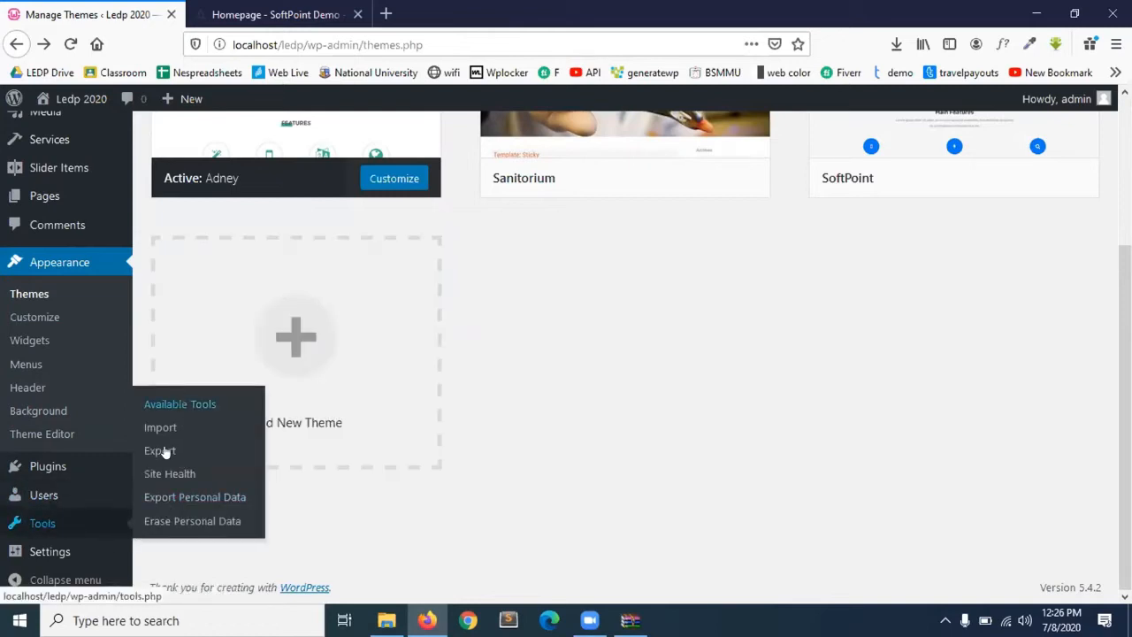
mouse_move(36, 551)
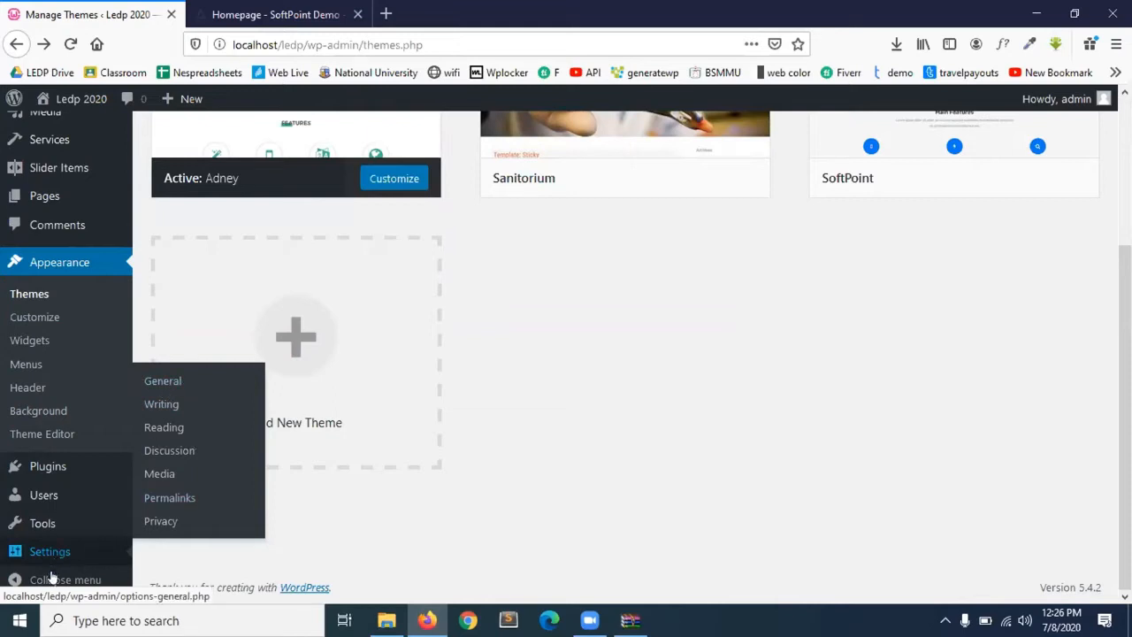
scroll(100, 351, up, 3)
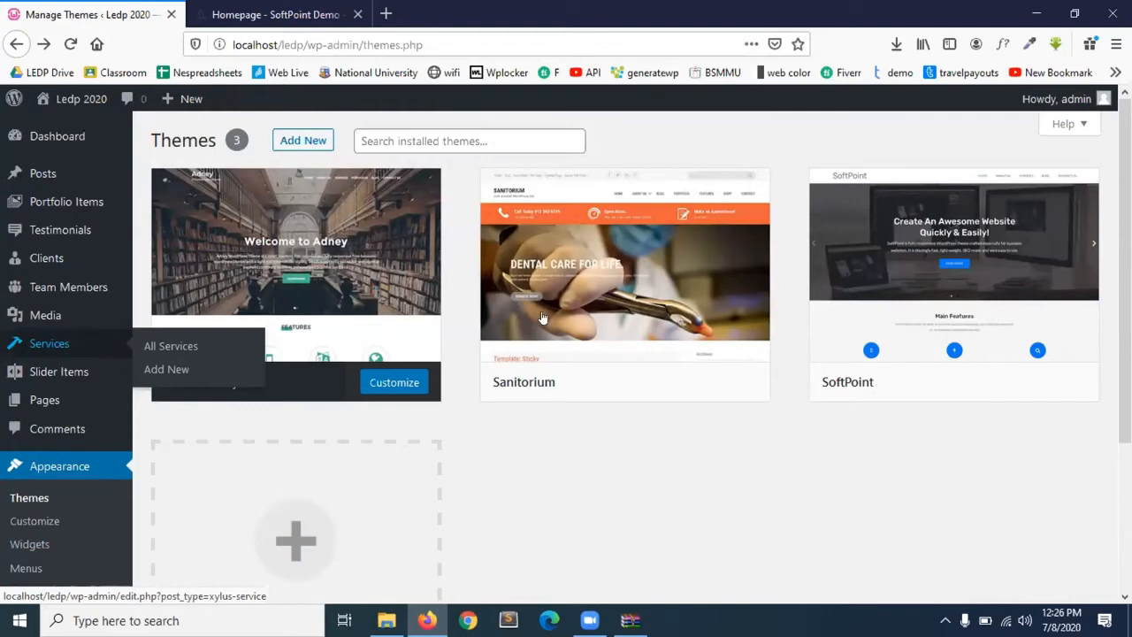
mouse_move(316, 325)
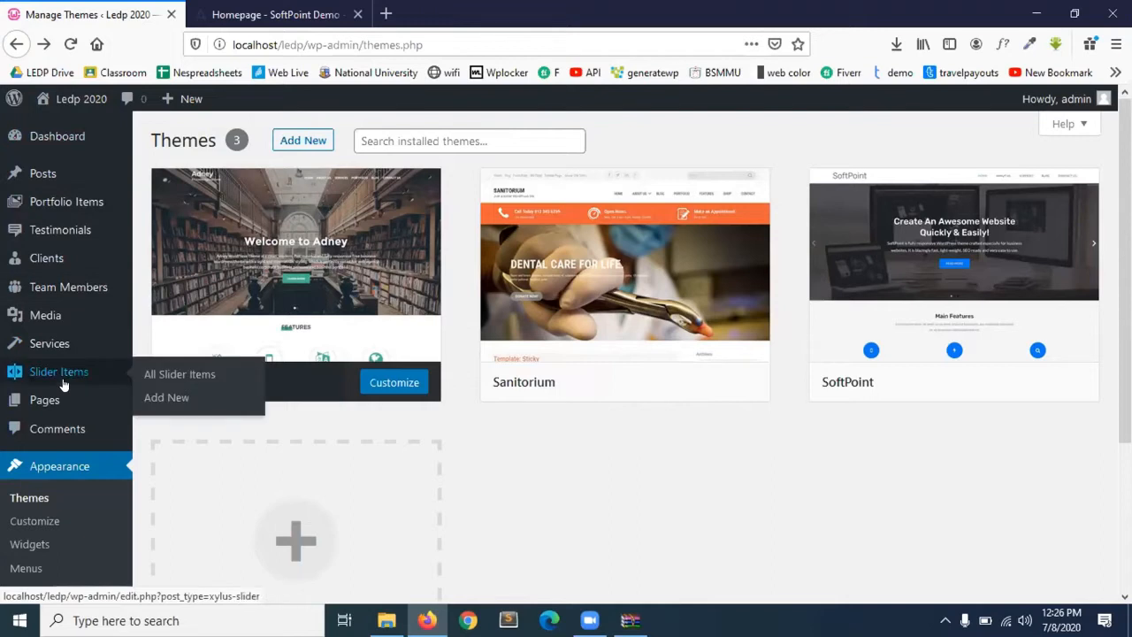
mouse_move(270, 274)
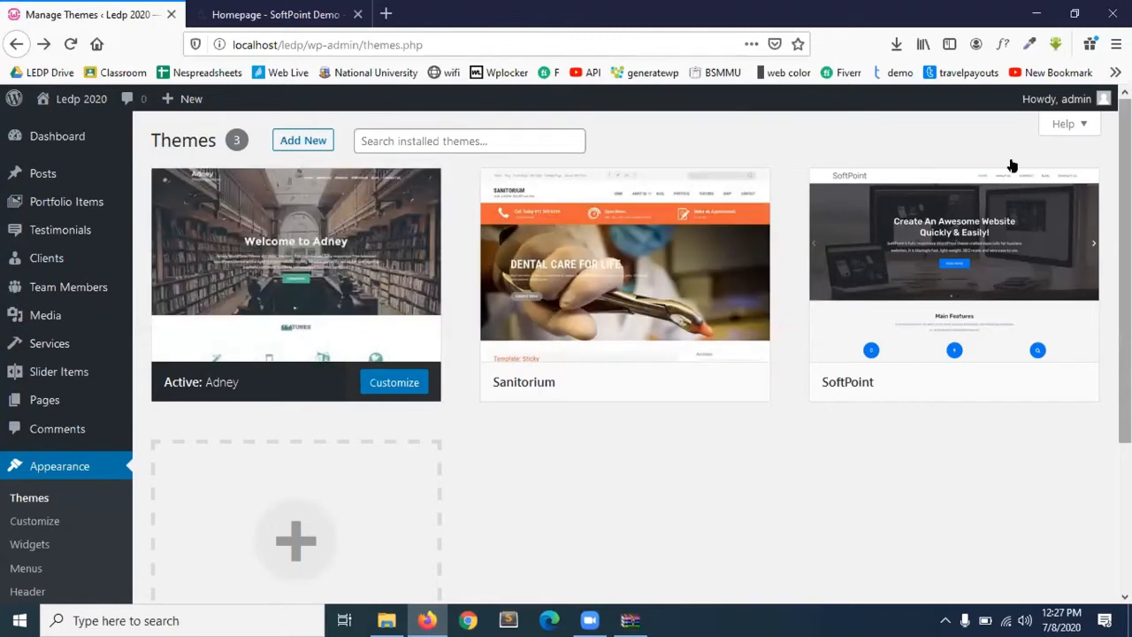
mouse_move(1015, 247)
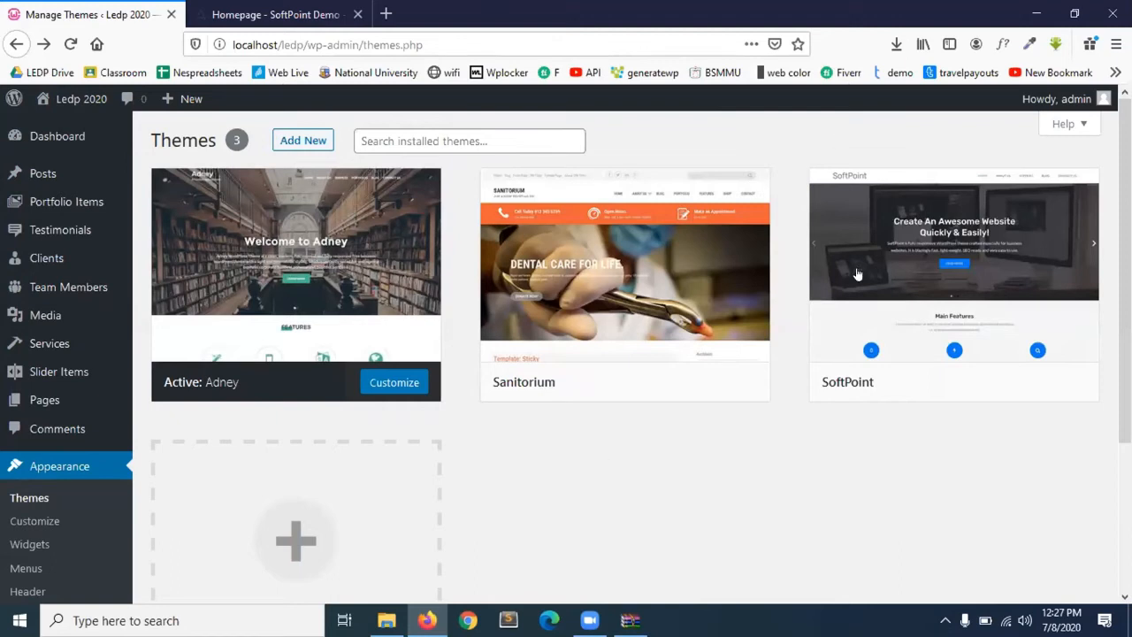
mouse_move(540, 362)
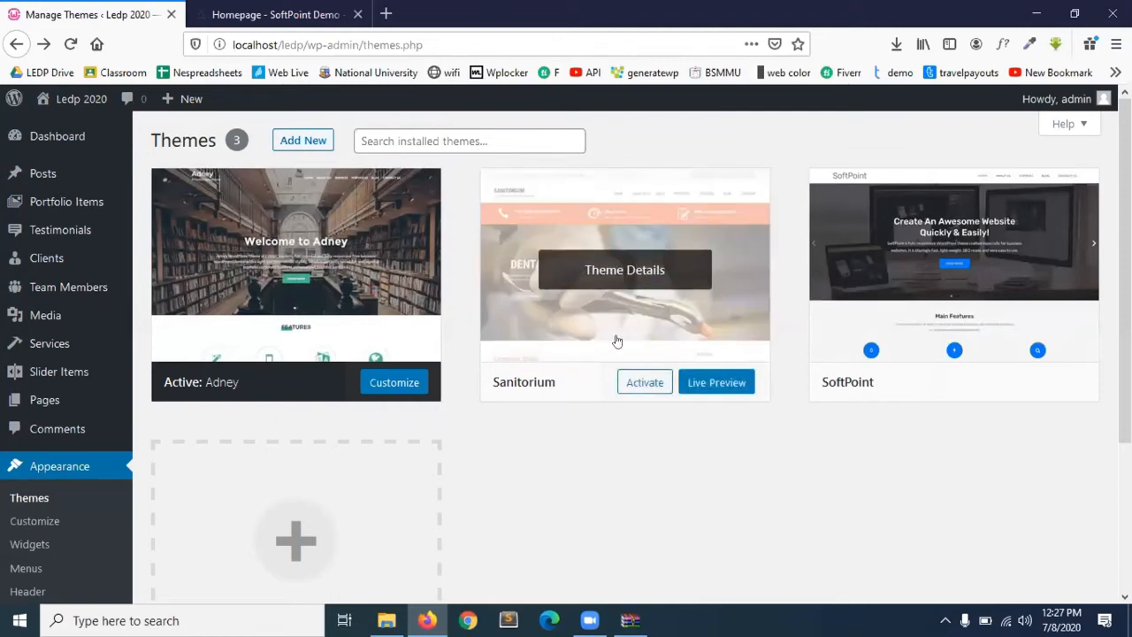
mouse_move(164, 345)
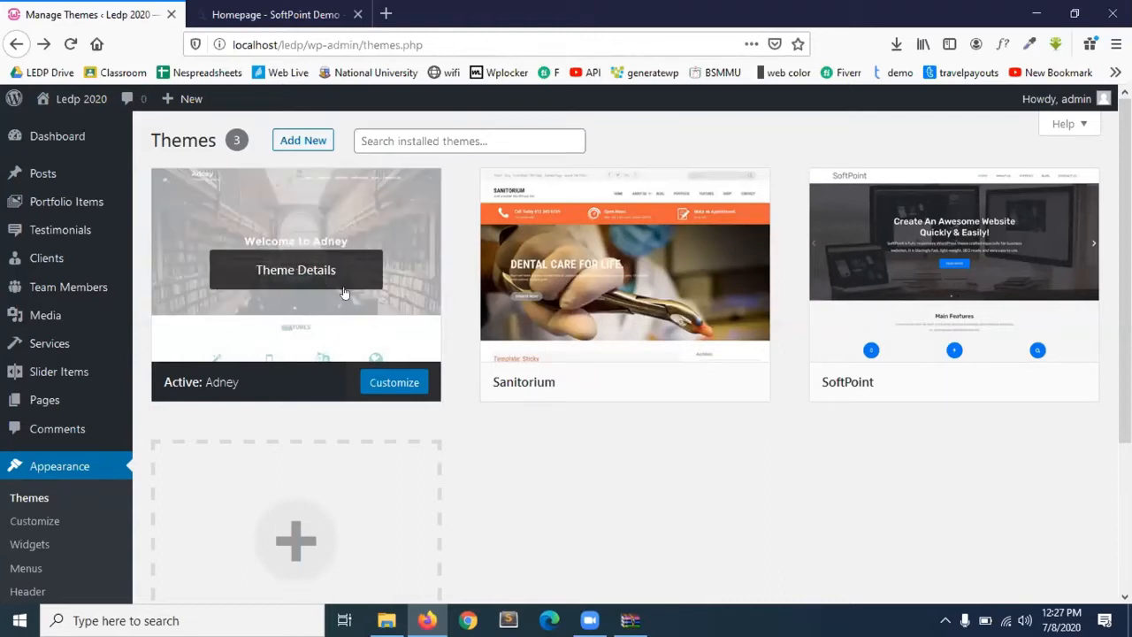
- Start customizing the active Adney theme, open its General Settings, and look over the site preview
click(394, 382)
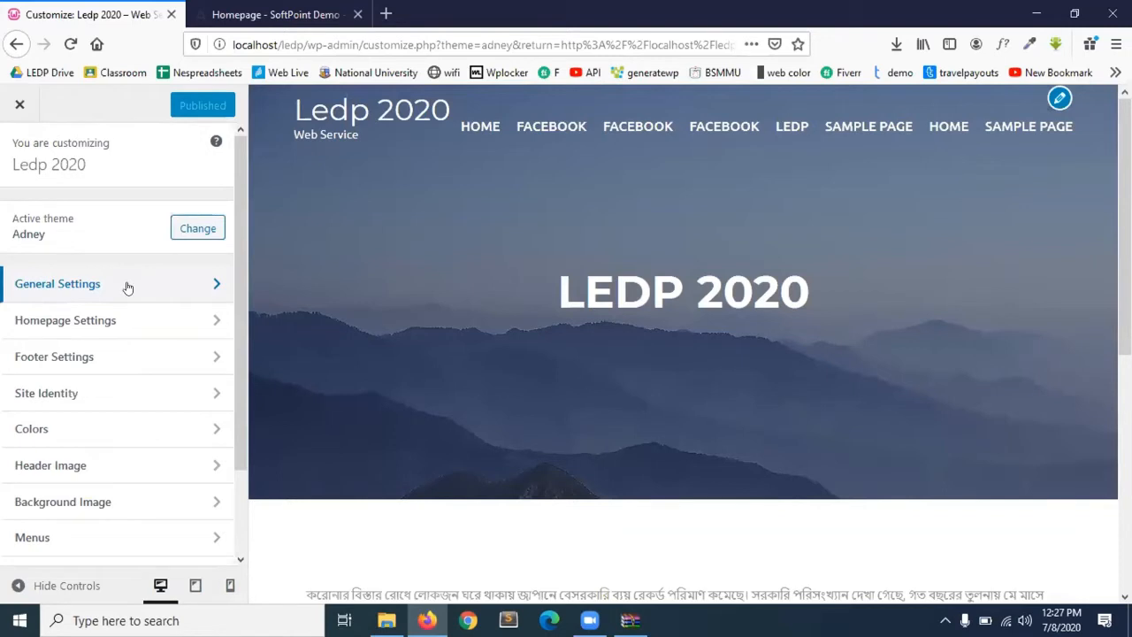
click(128, 287)
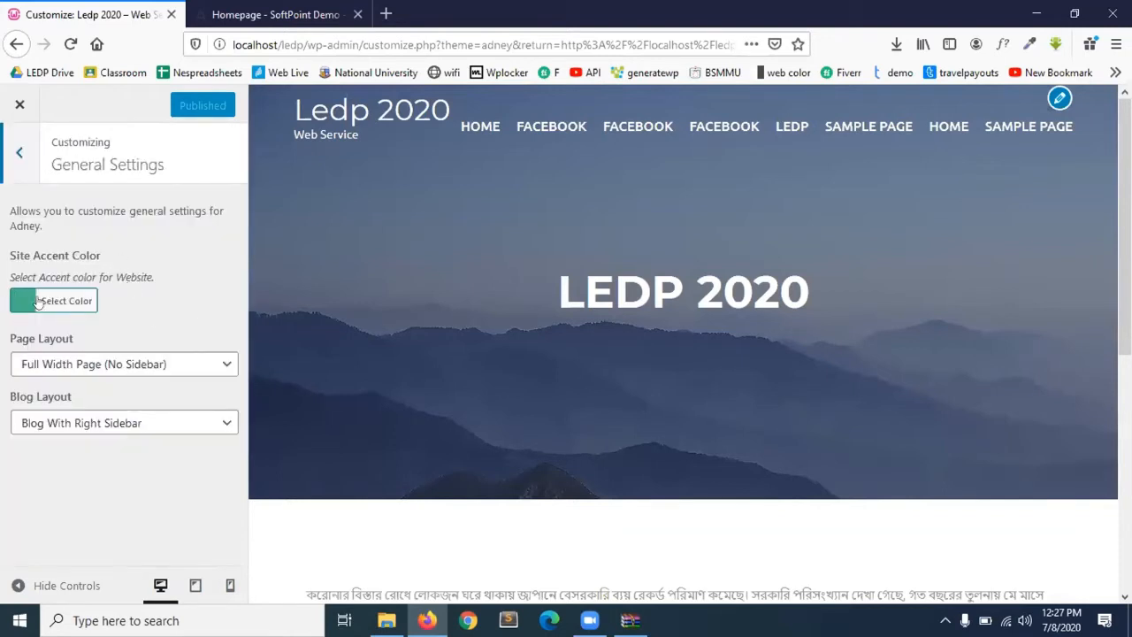
scroll(508, 397, down, 5)
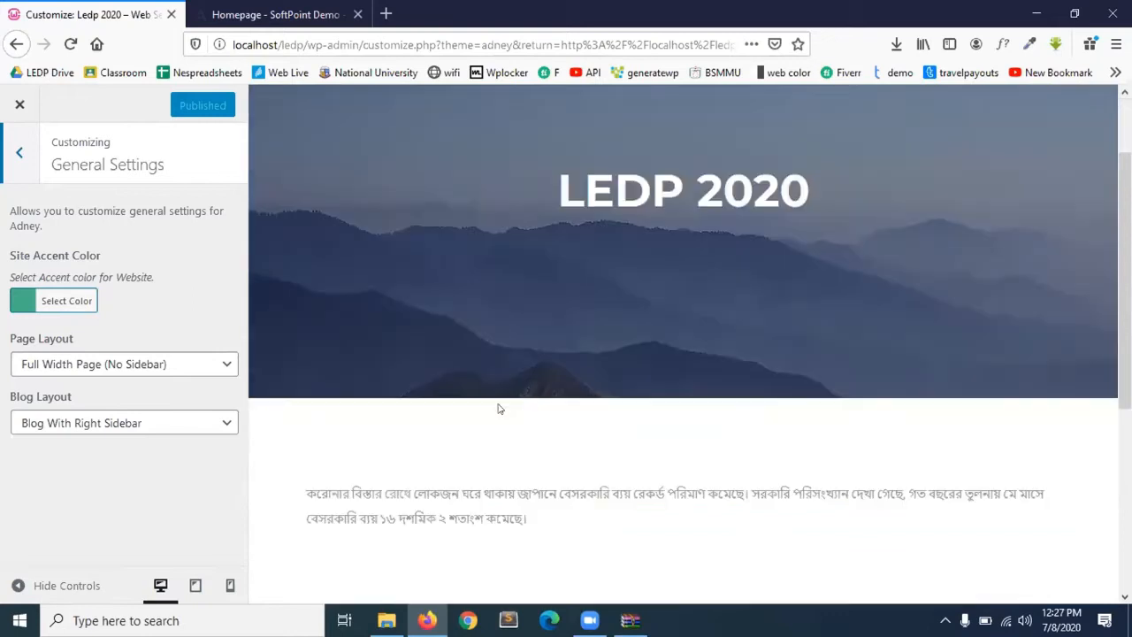
scroll(498, 408, up, 1)
scroll(497, 408, up, 4)
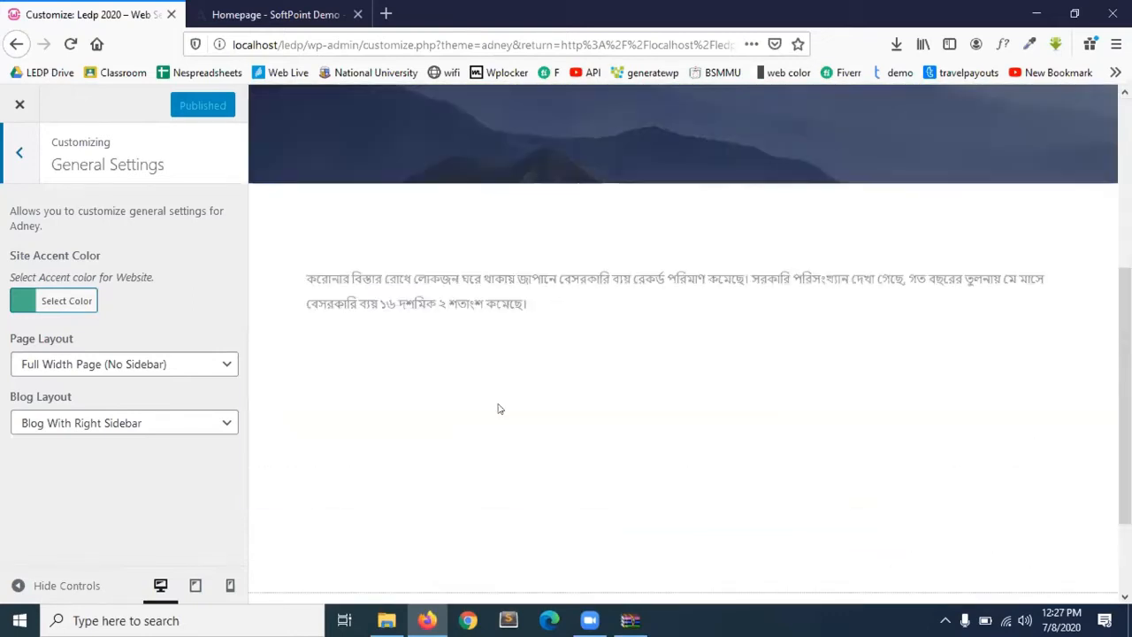
scroll(498, 409, down, 2)
scroll(498, 408, up, 3)
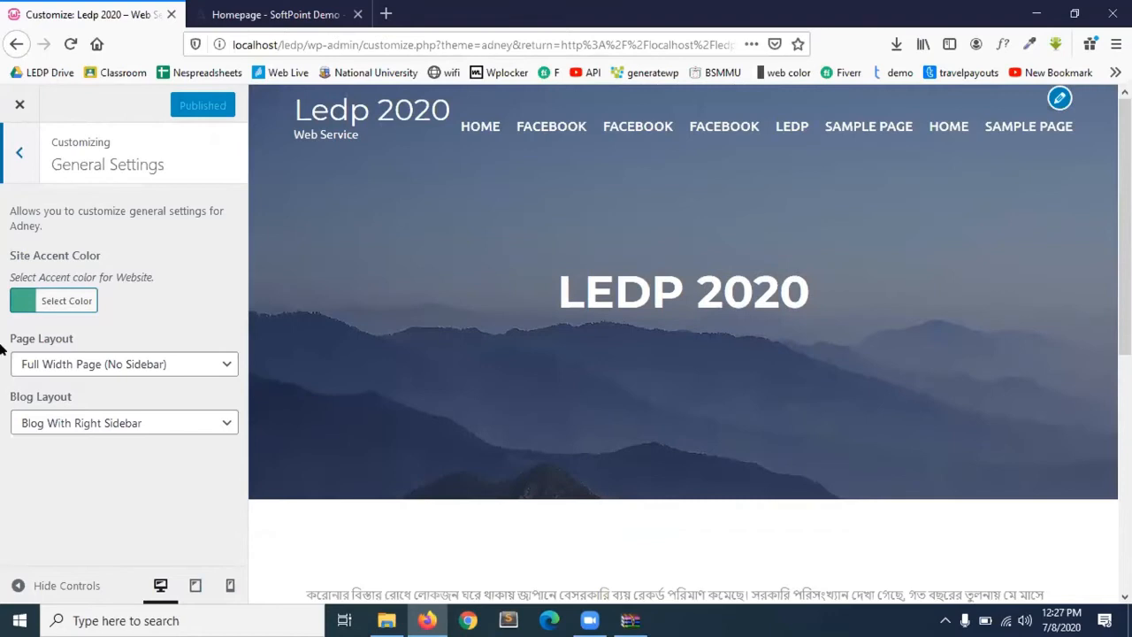
- Set the site accent color to the blue preset #1e73be and check the page preview
click(19, 300)
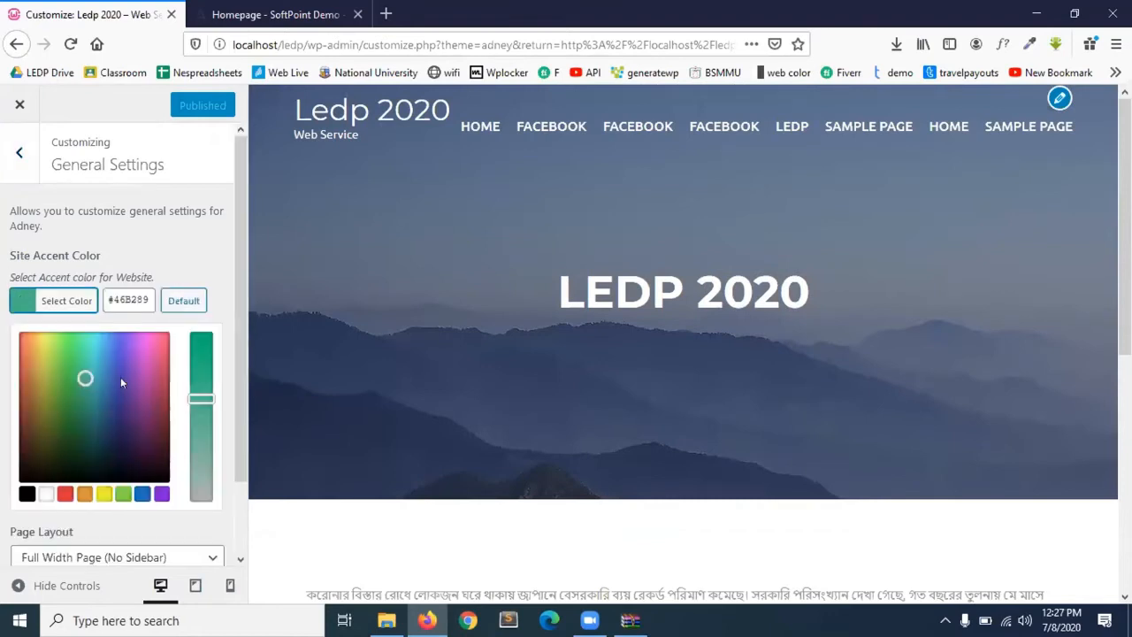
click(142, 493)
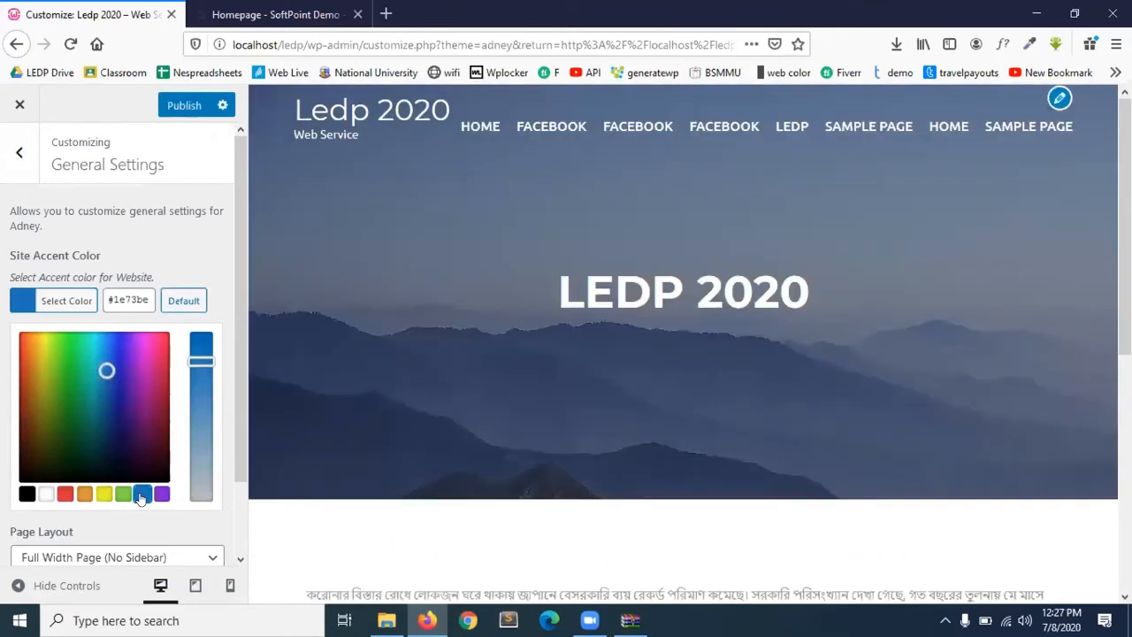
click(182, 243)
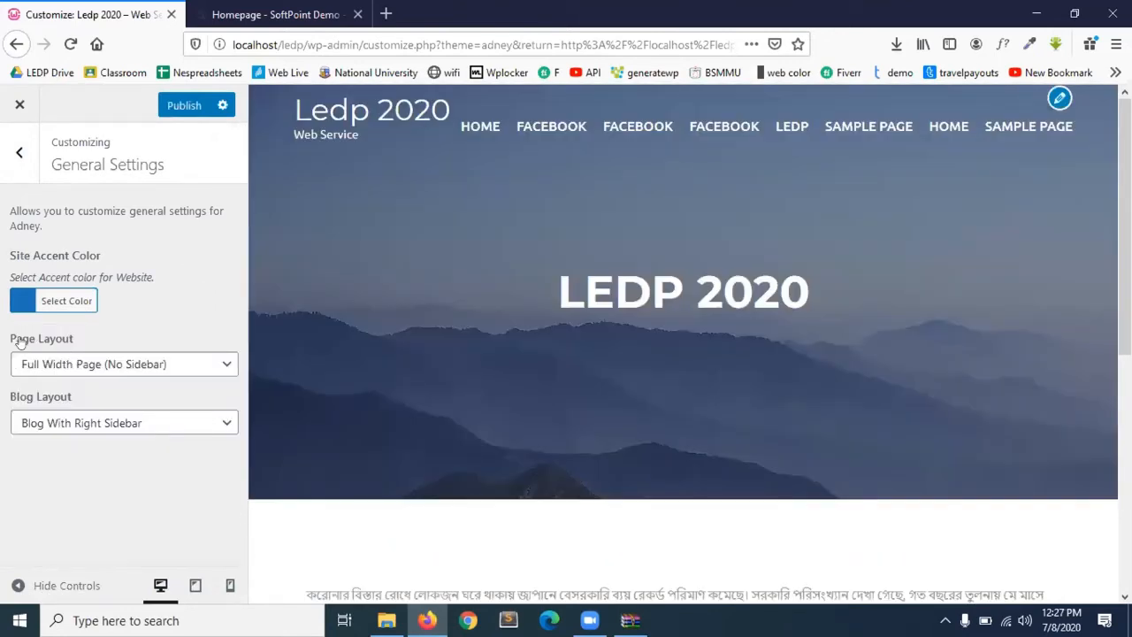
scroll(562, 381, down, 5)
scroll(562, 381, up, 3)
scroll(561, 382, down, 2)
scroll(562, 381, down, 1)
scroll(562, 381, up, 5)
scroll(522, 337, down, 3)
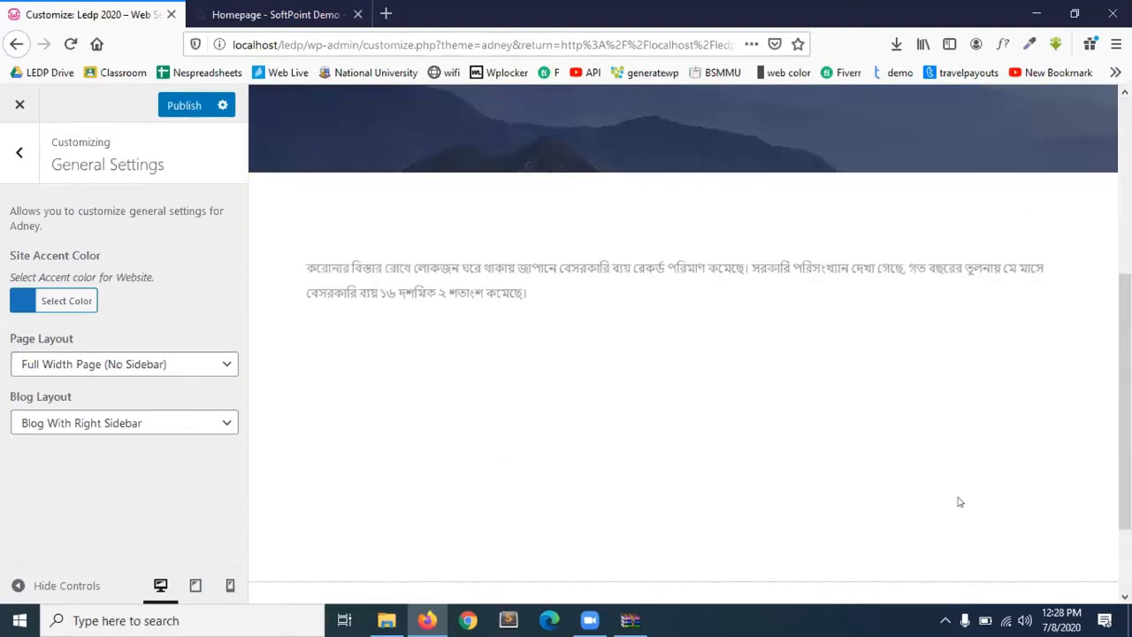
- Set the Page Layout to Page With Left Sidebar, publish the change, and check the page preview
click(149, 375)
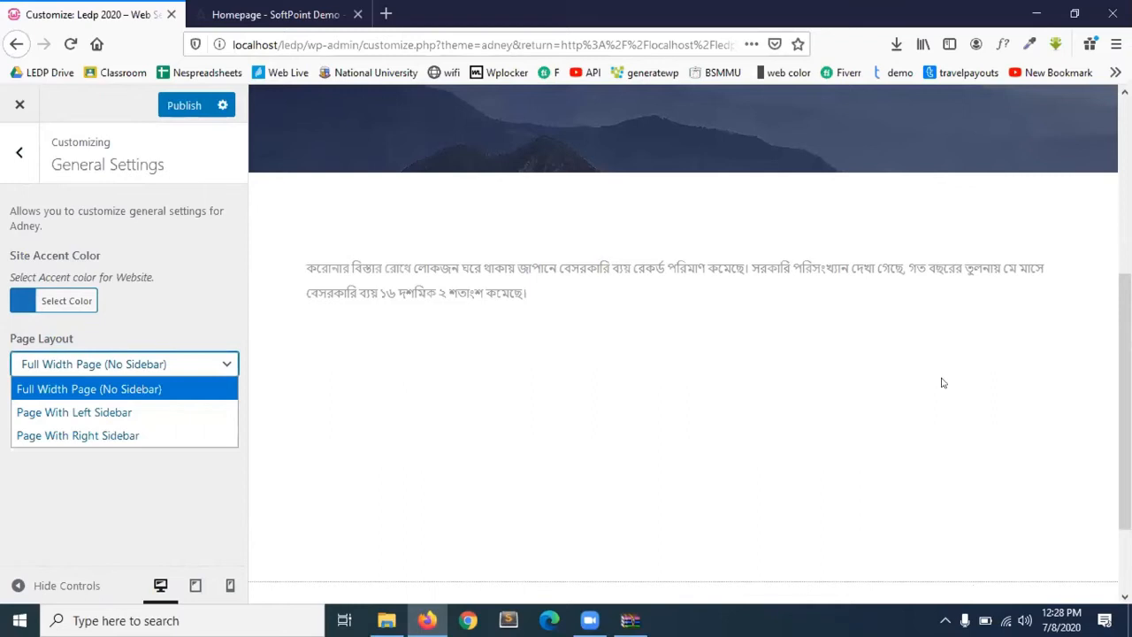
click(148, 414)
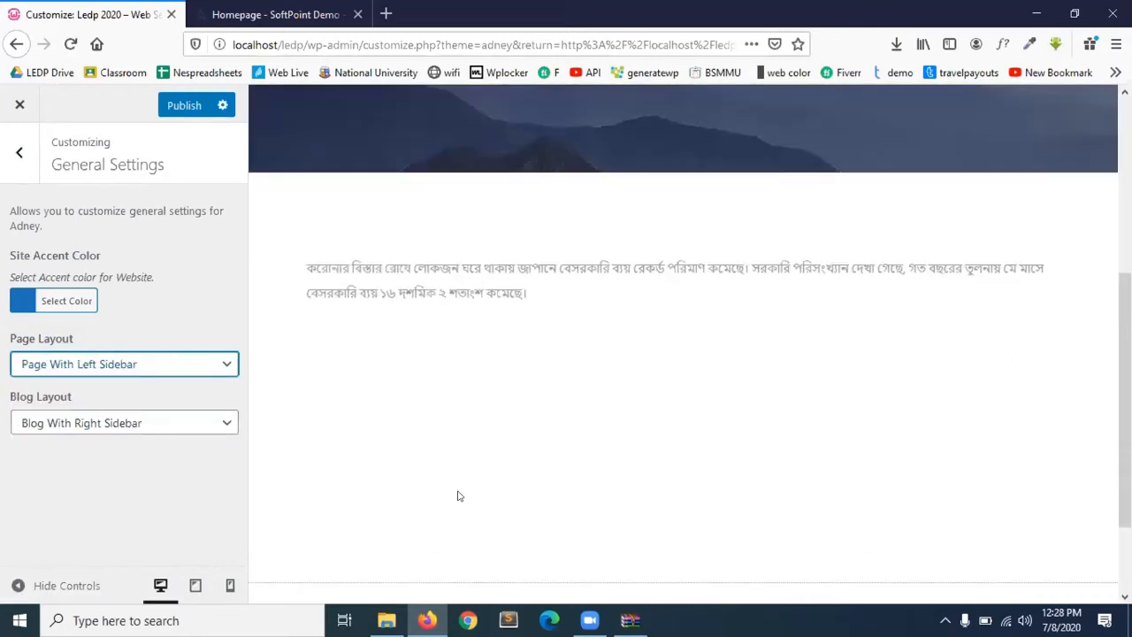
scroll(505, 298, down, 2)
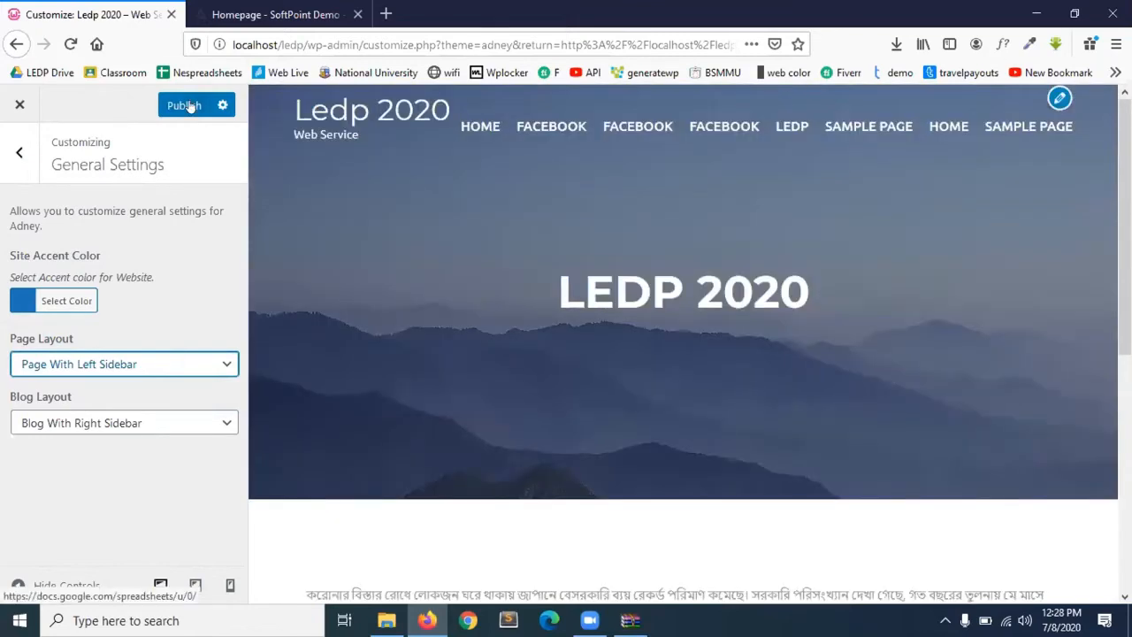
click(186, 105)
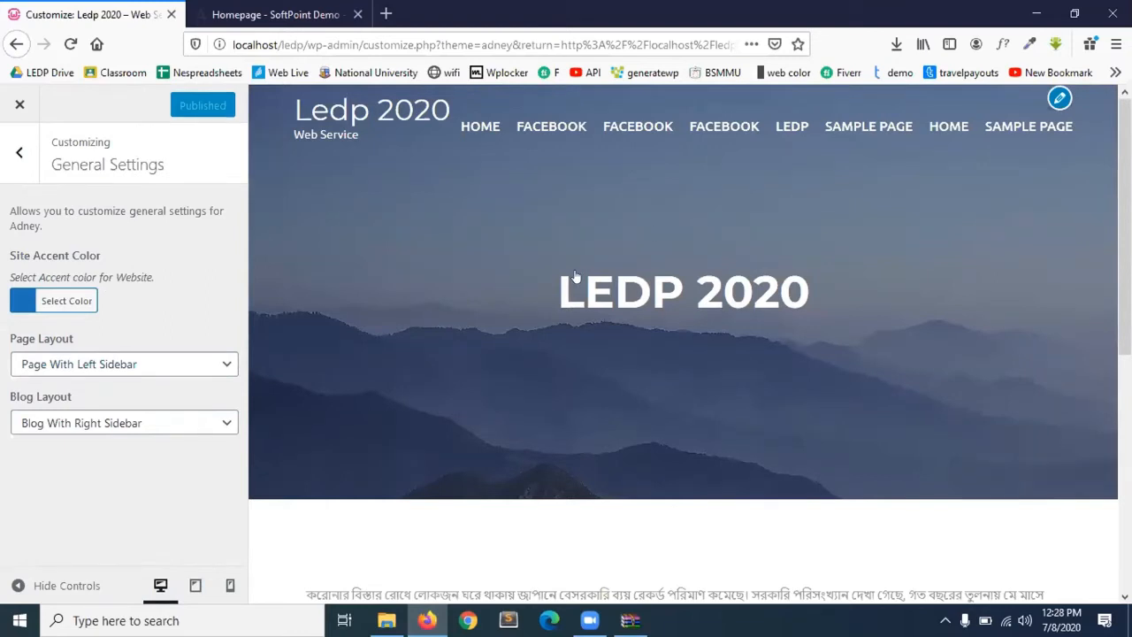
scroll(375, 430, down, 3)
scroll(375, 429, down, 2)
scroll(375, 430, up, 2)
scroll(375, 430, down, 2)
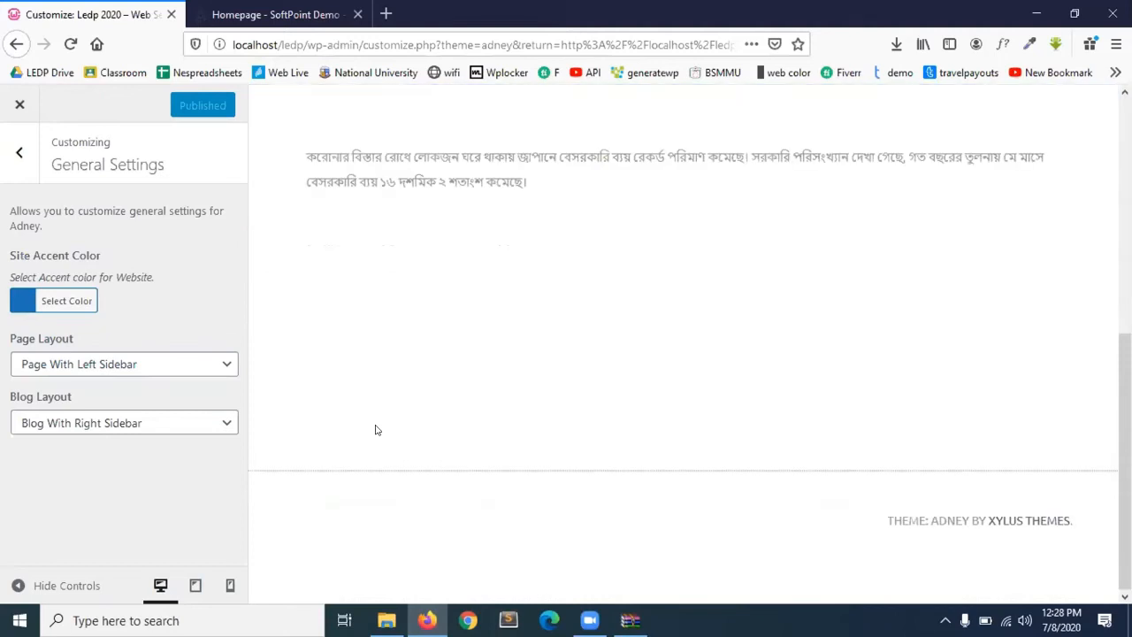
- Try the Page With Right Sidebar layout, return the Page Layout to Full Width Page (No Sidebar), and publish
click(96, 358)
click(76, 435)
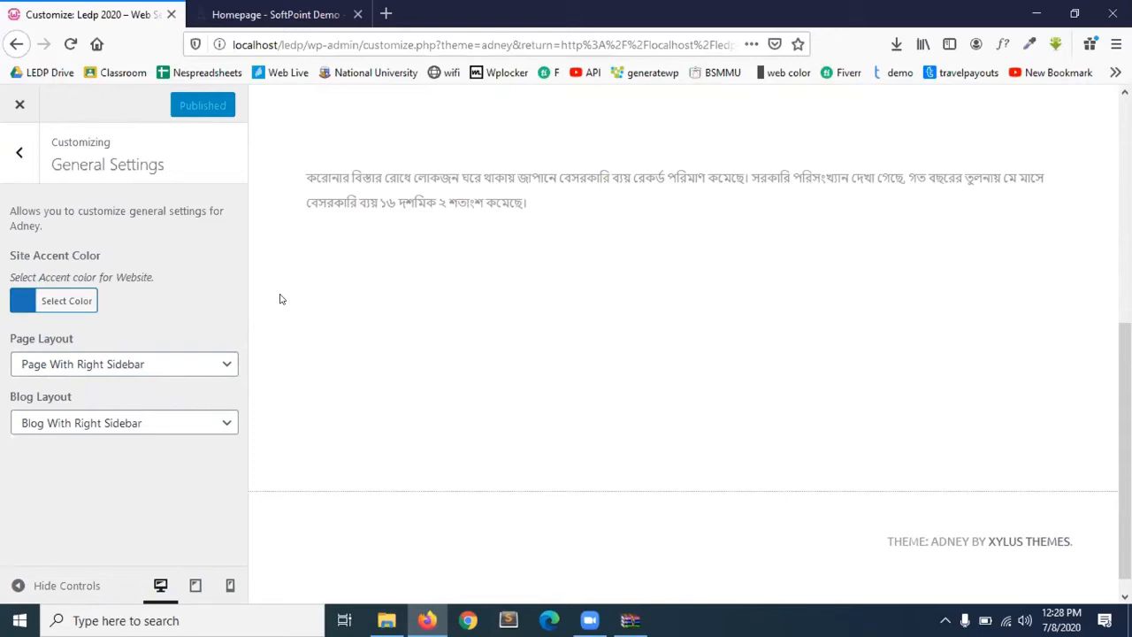
click(141, 363)
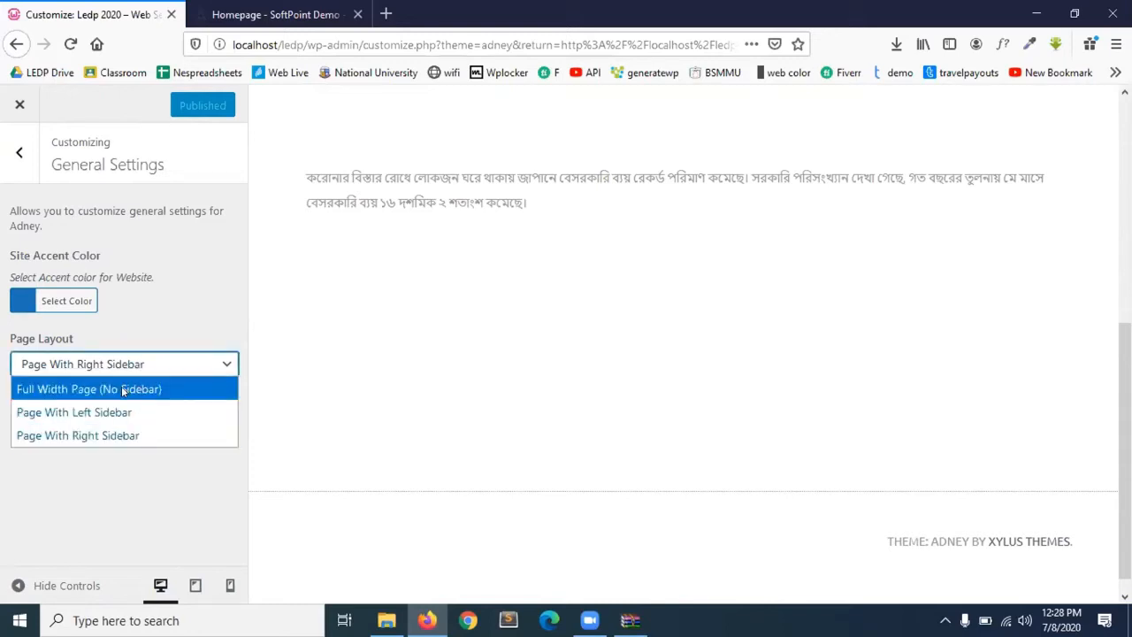
click(119, 387)
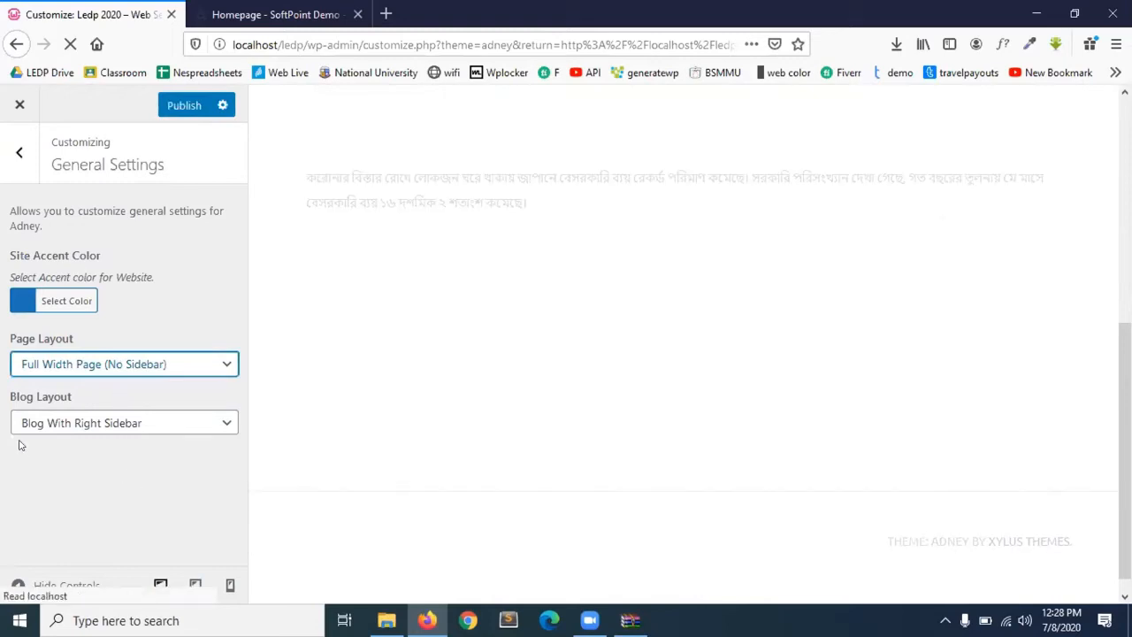
click(126, 425)
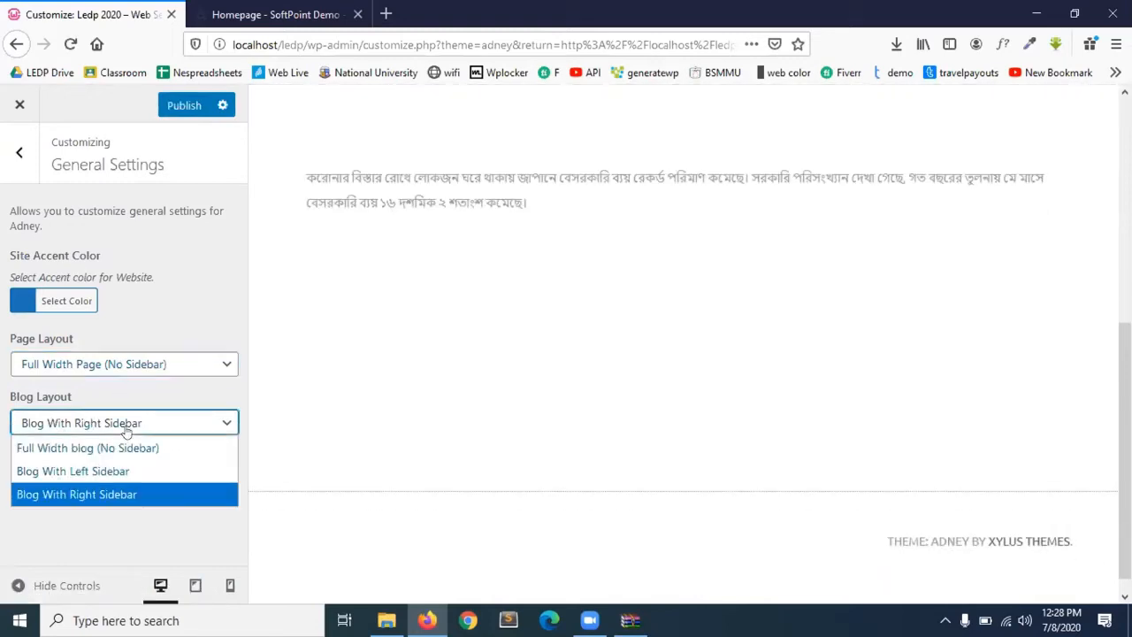
click(76, 548)
click(192, 107)
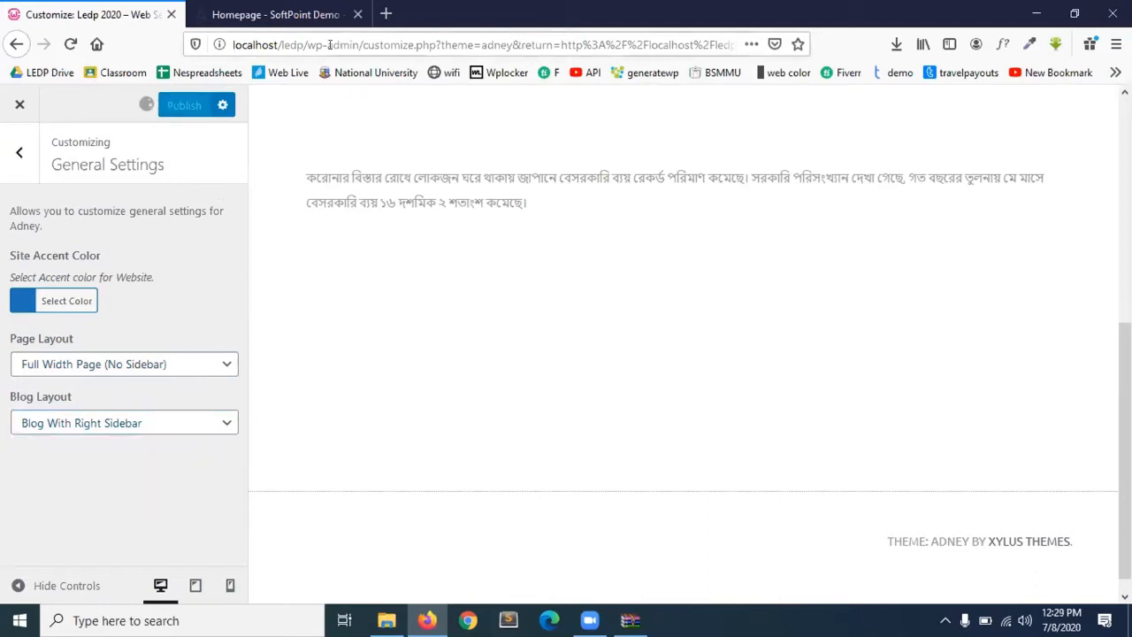
- Open the live site at localhost/ledp/ in a new browser tab
click(386, 14)
click(371, 43)
text(localhost/)
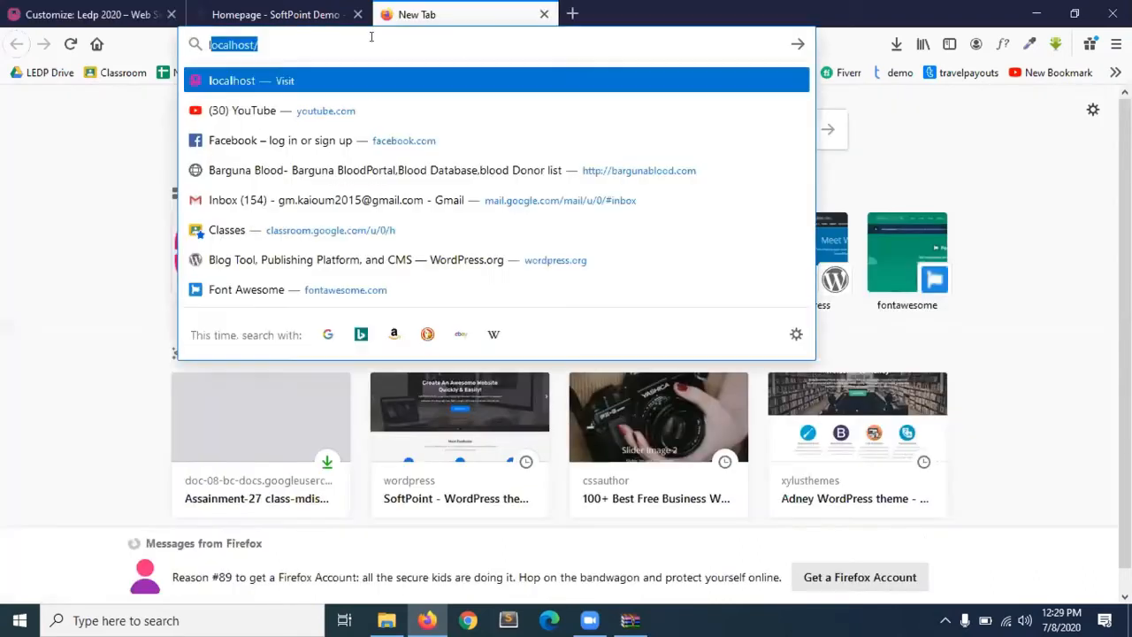
key(Right)
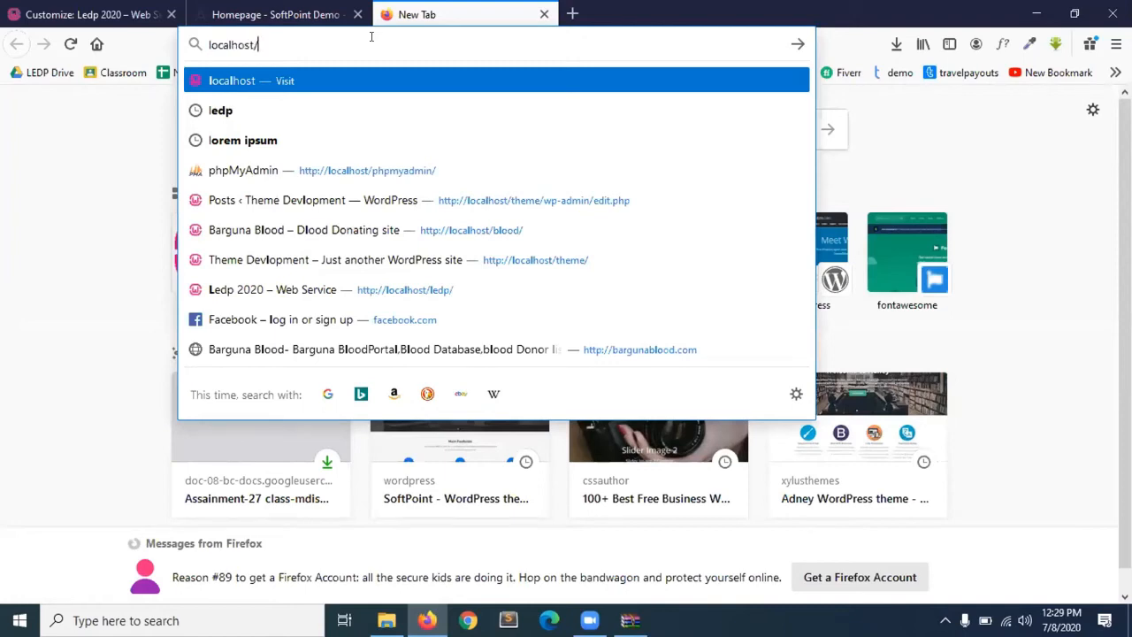
text(l)
key(Return)
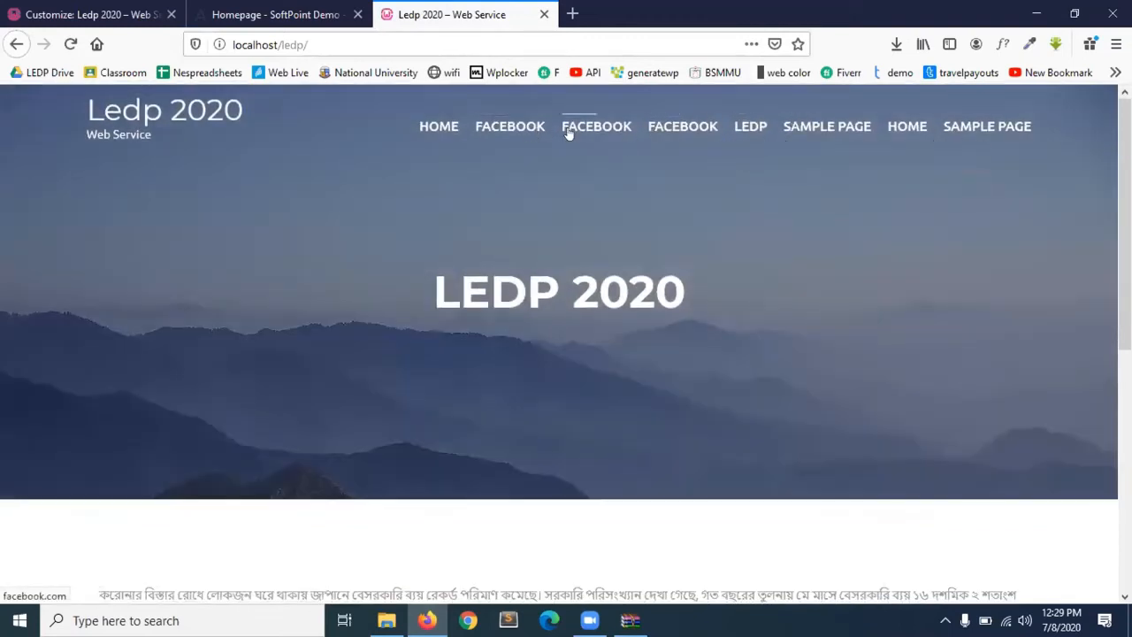
- Open the Sample Page from the site menu and look over its blog posts and sidebar widgets
mouse_move(771, 137)
click(1006, 130)
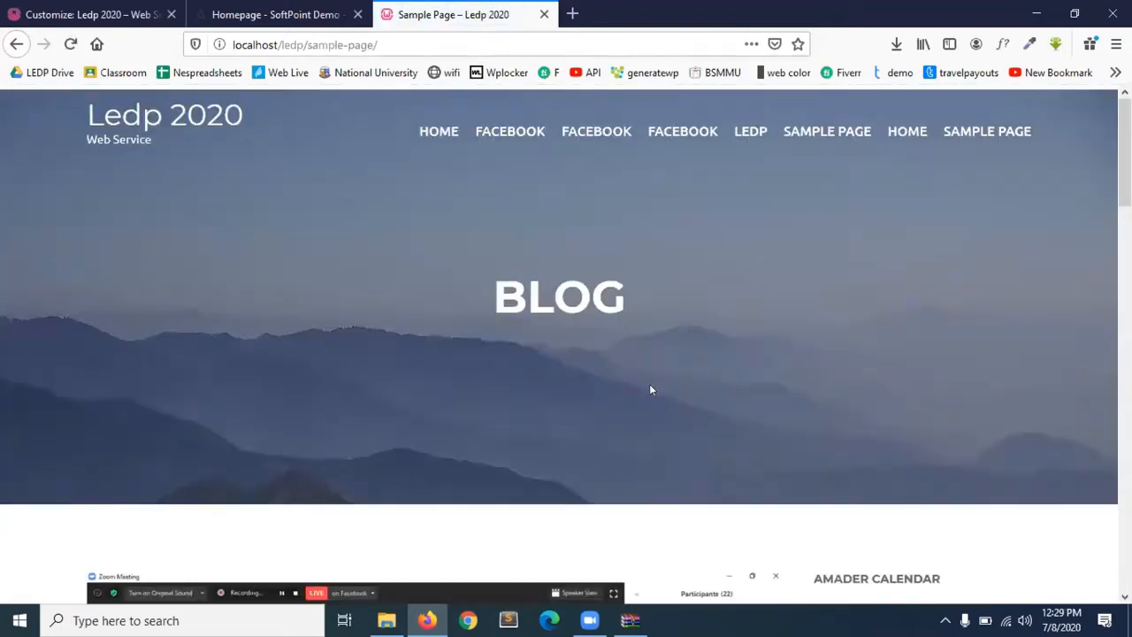
scroll(650, 385, down, 5)
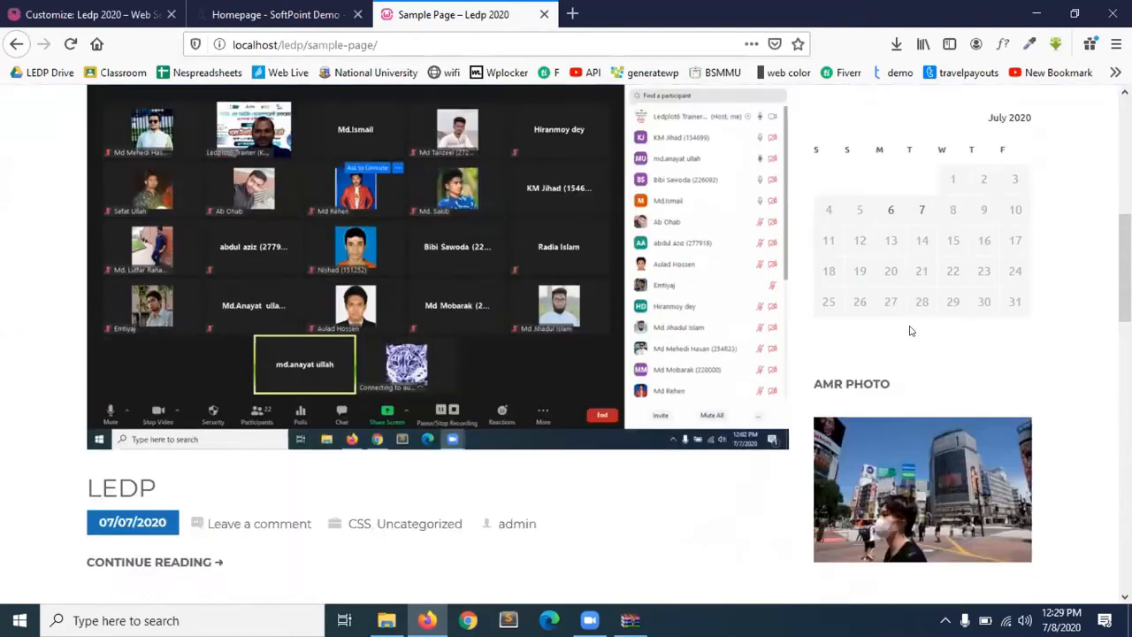
scroll(909, 331, down, 15)
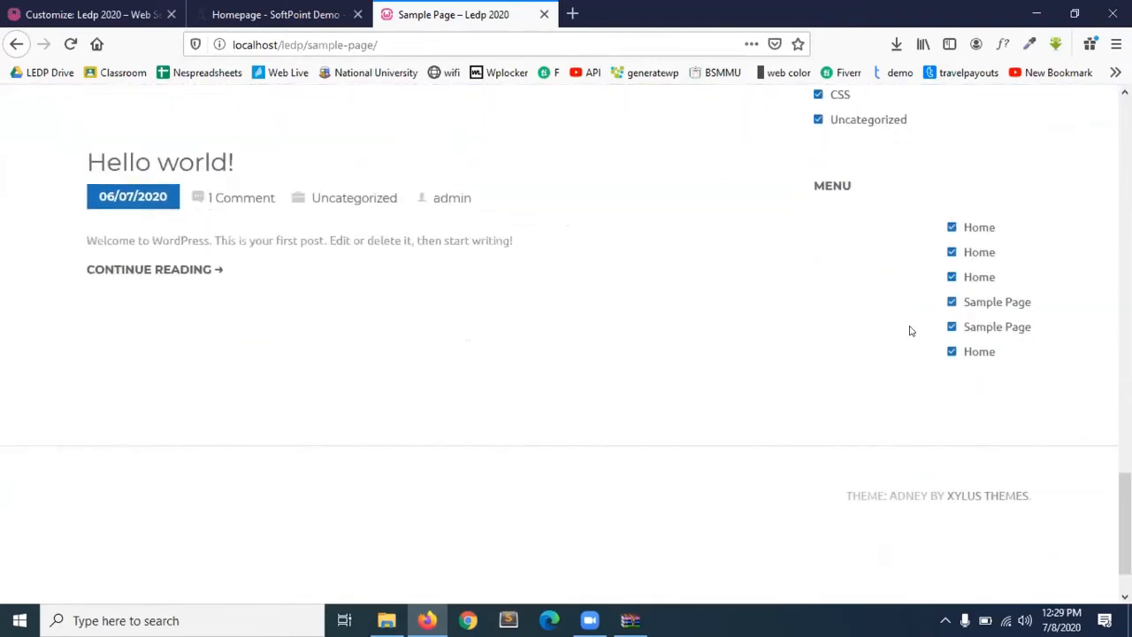
scroll(910, 331, up, 20)
- Return to the customizer, set the Blog Layout to Full Width blog (No Sidebar), and publish it
click(92, 14)
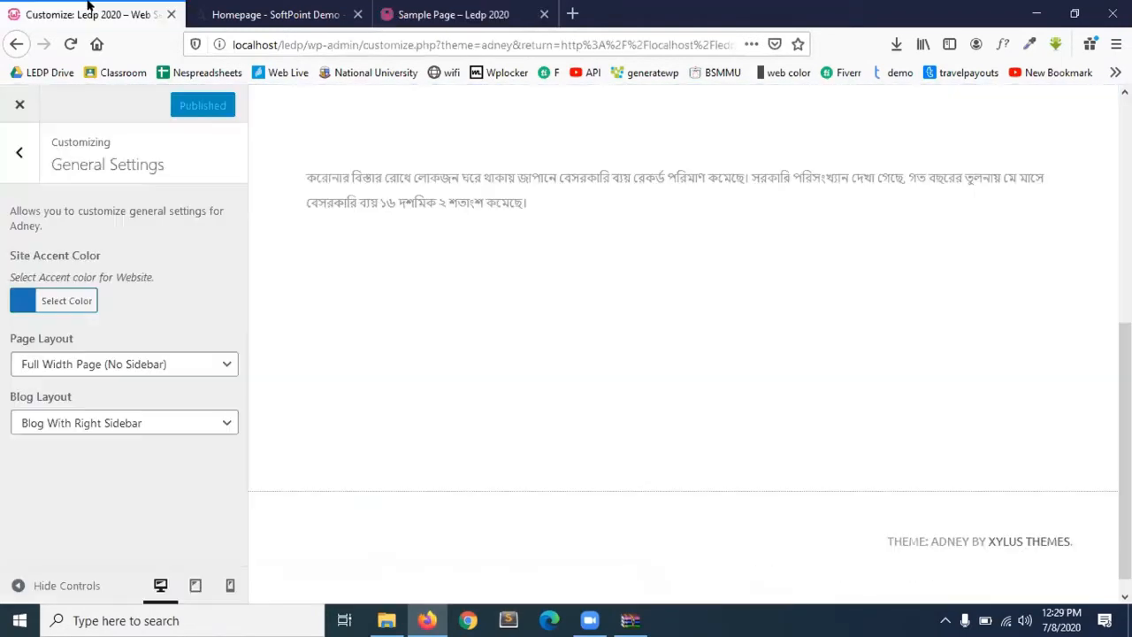
click(109, 425)
click(86, 448)
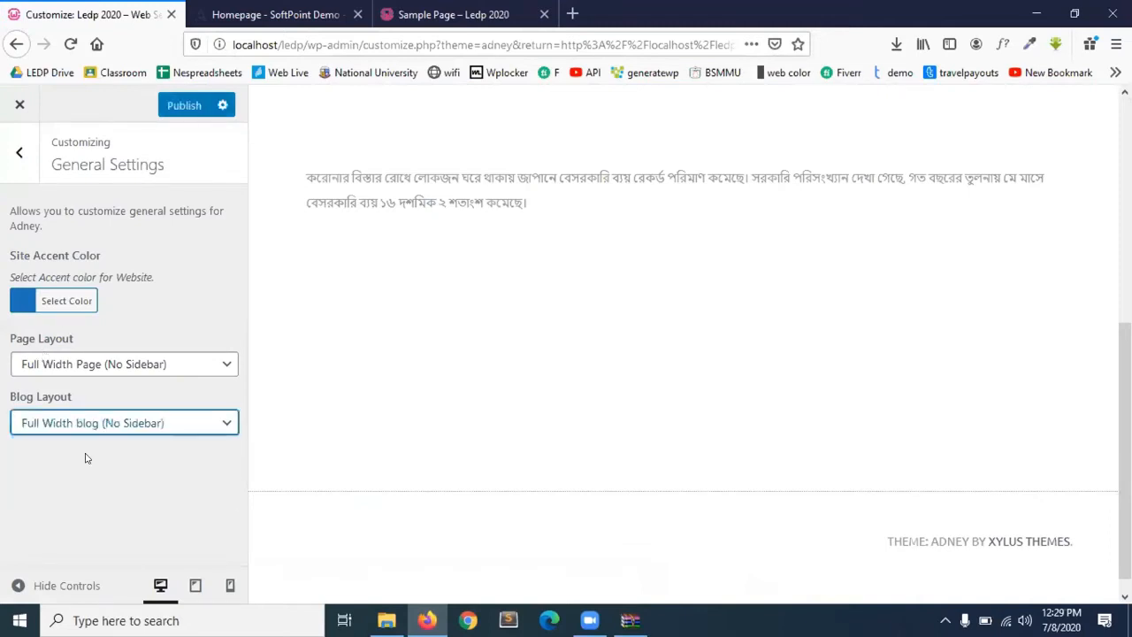
- Reload the live Sample Page and examine how the blog posts are laid out down to the footer
click(430, 16)
click(71, 44)
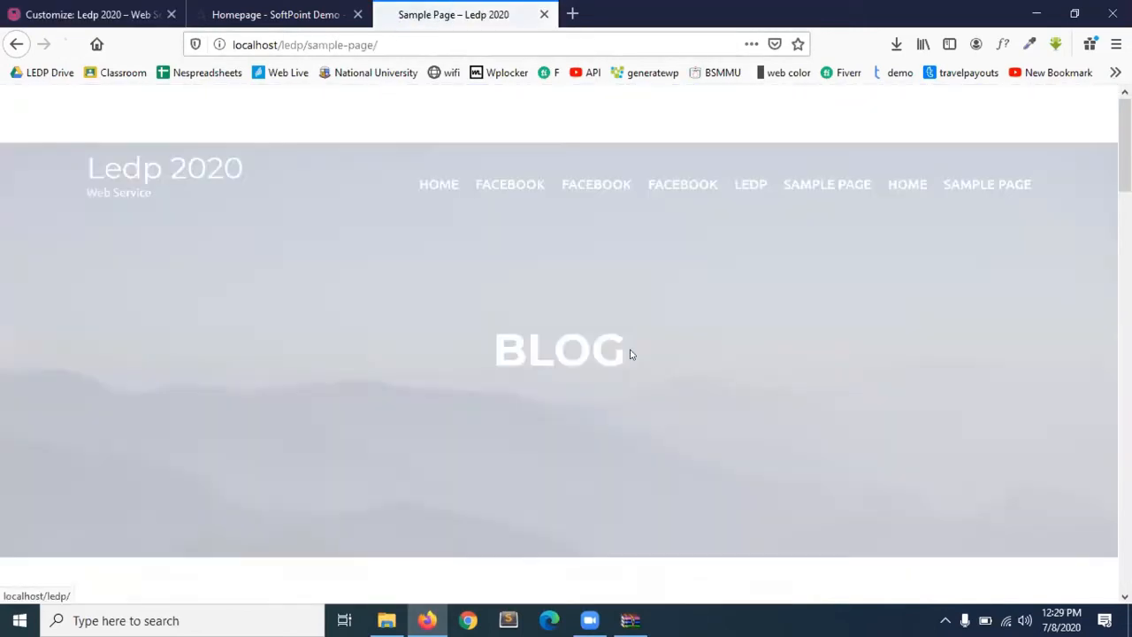
scroll(629, 350, down, 8)
scroll(629, 349, up, 3)
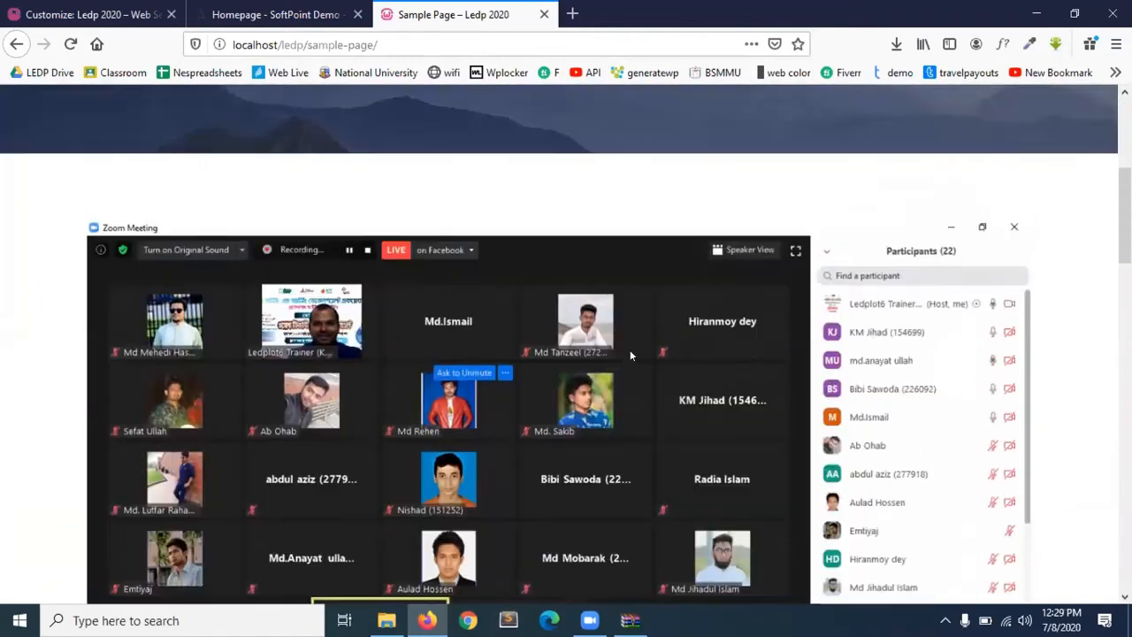
scroll(890, 431, down, 10)
scroll(889, 433, down, 10)
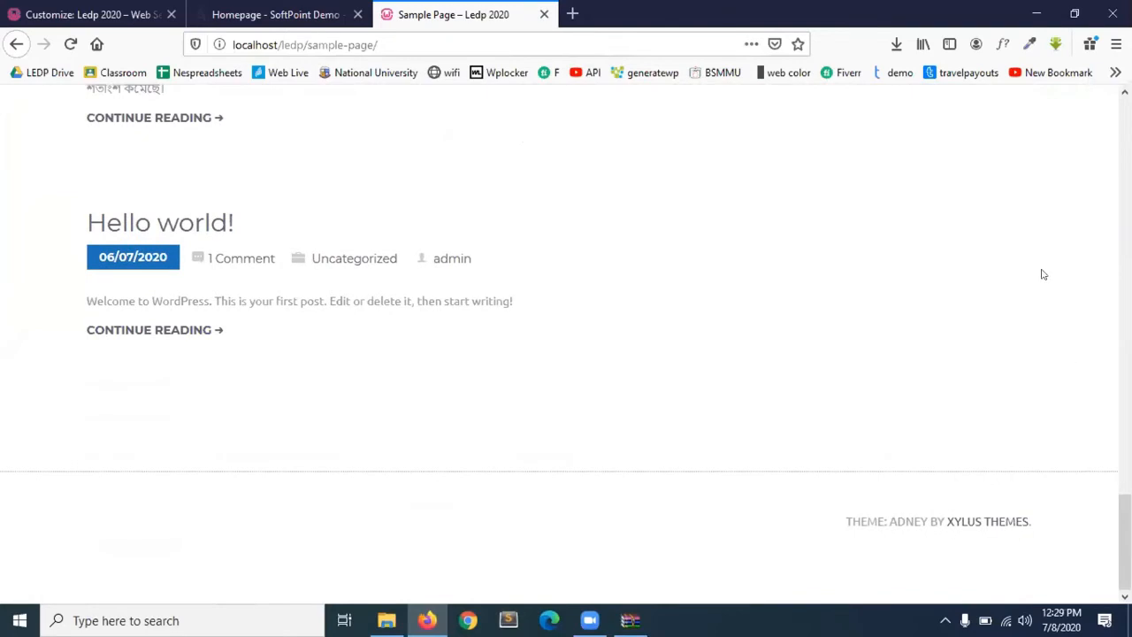
scroll(997, 329, up, 15)
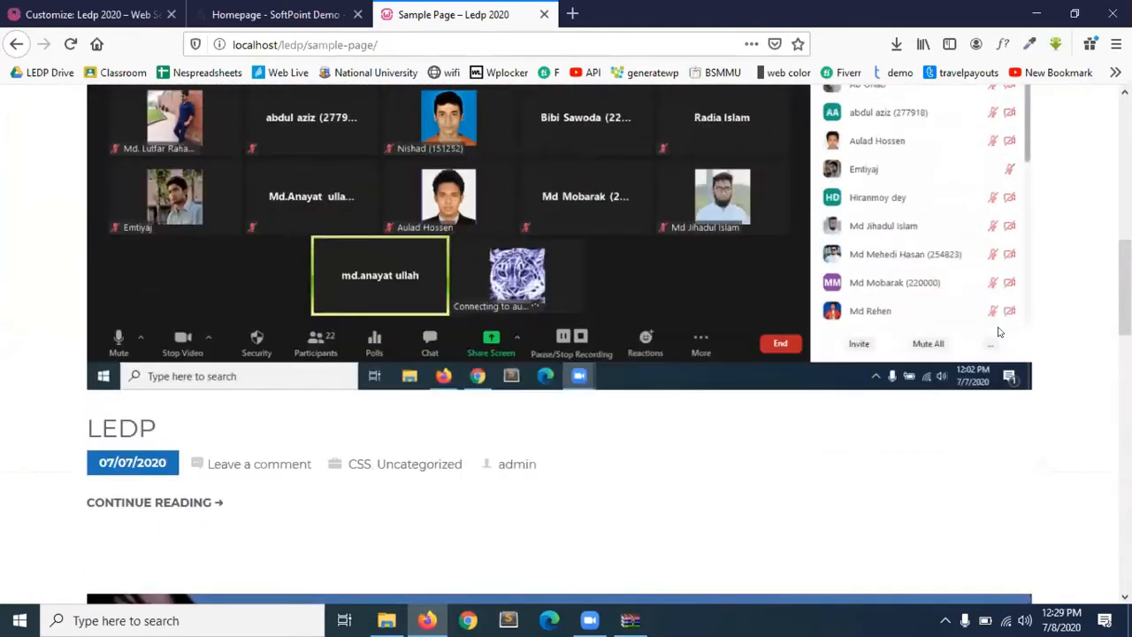
scroll(999, 331, up, 5)
- Set the Blog Layout to Blog With Right Sidebar in the customizer and publish the change
click(129, 13)
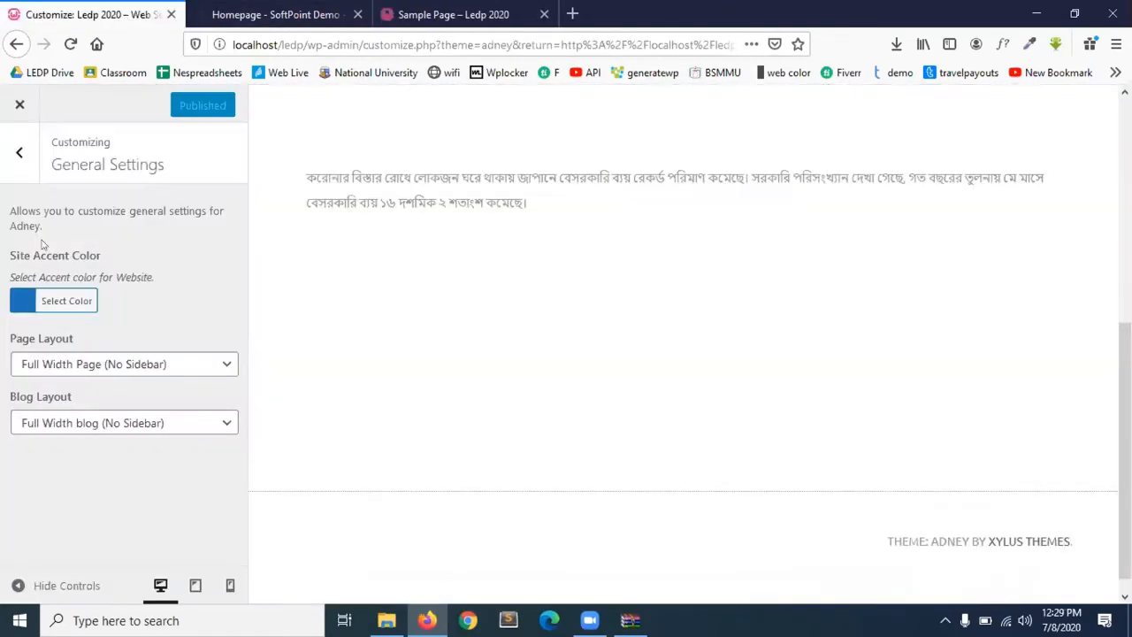
click(100, 421)
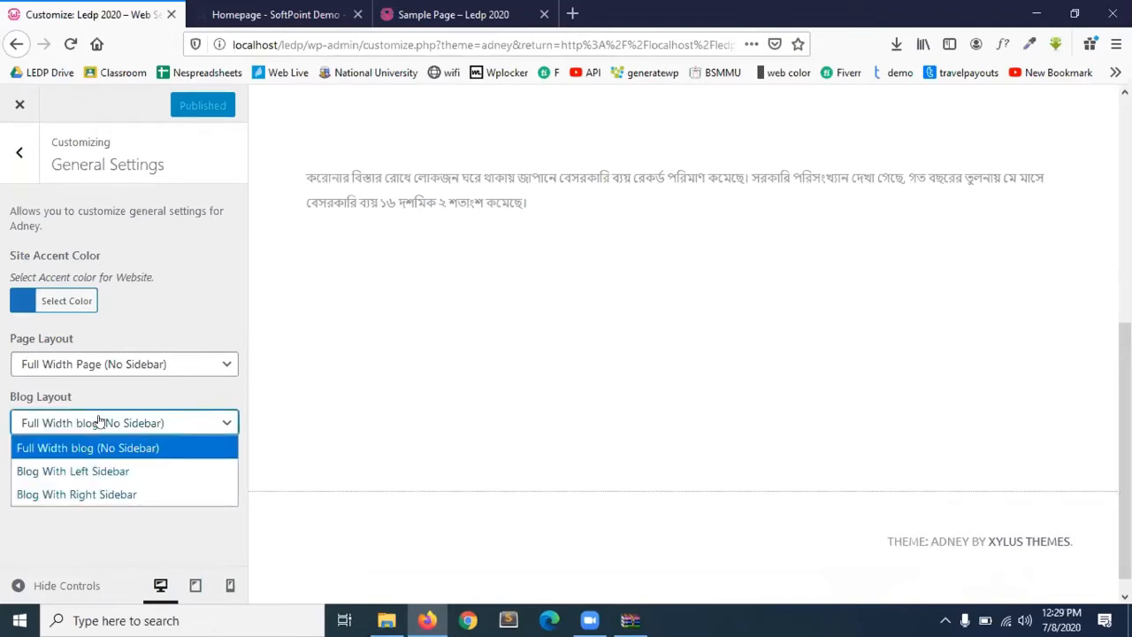
click(122, 495)
click(186, 105)
- Open the Homepage Settings, examine the service, portfolio, team, testimonial and clients options, and return to the main customizer list
click(20, 152)
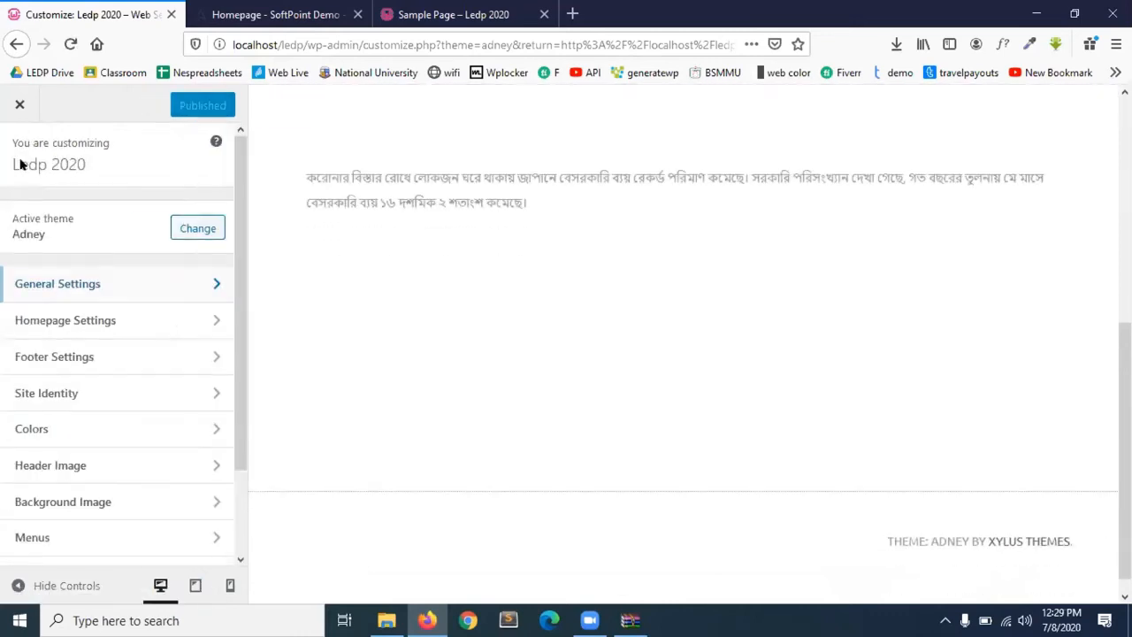
click(86, 323)
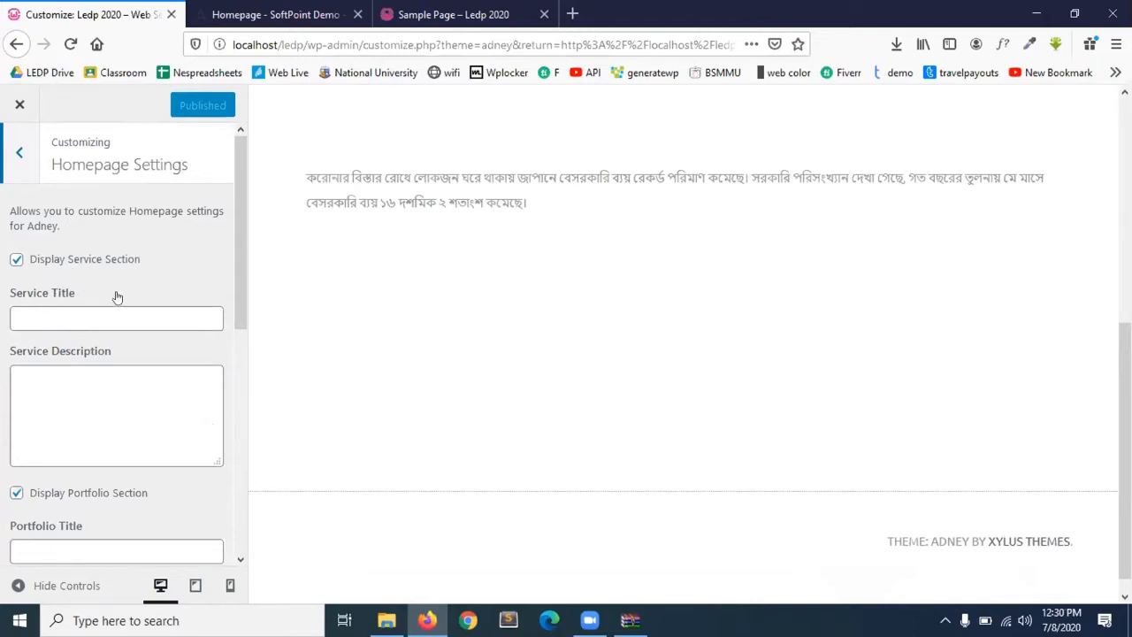
click(37, 315)
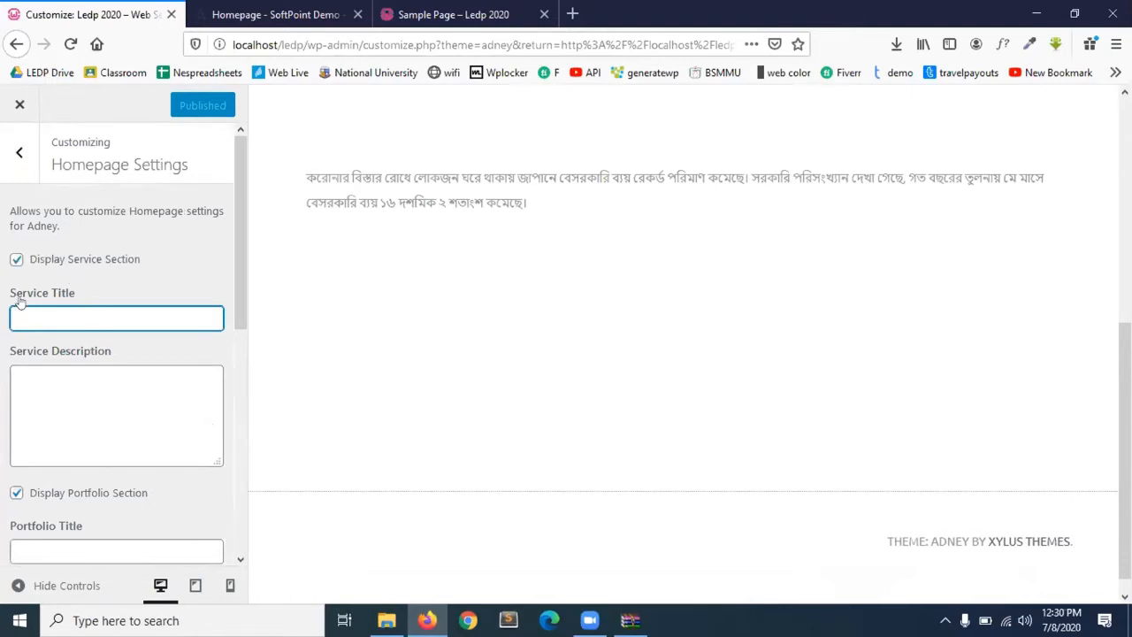
click(75, 383)
scroll(50, 411, down, 3)
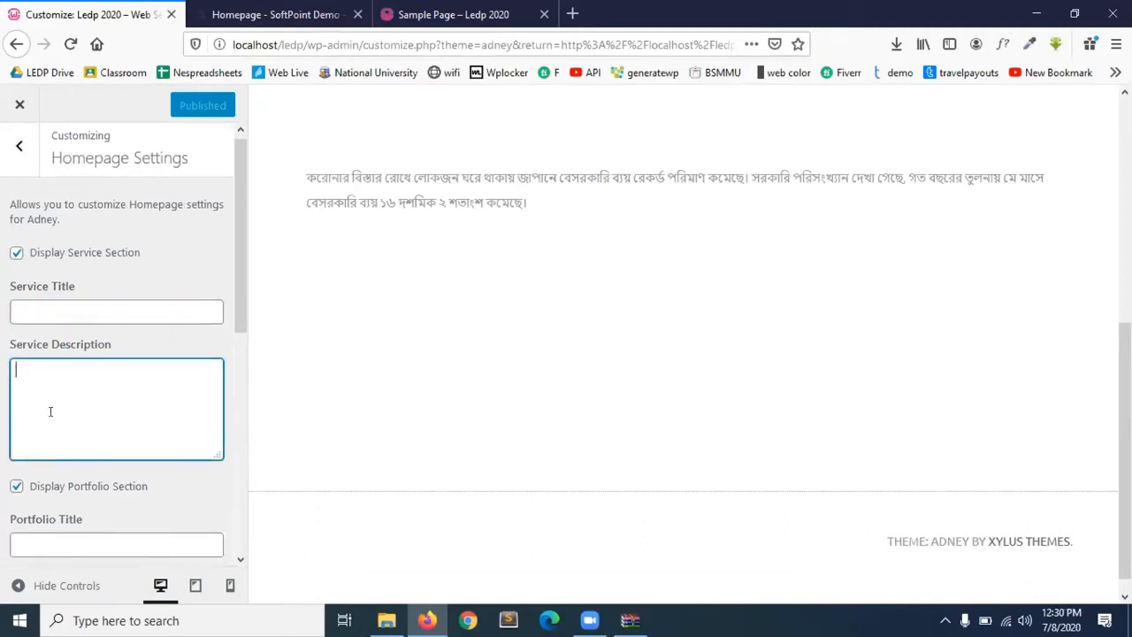
click(80, 277)
scroll(66, 379, down, 2)
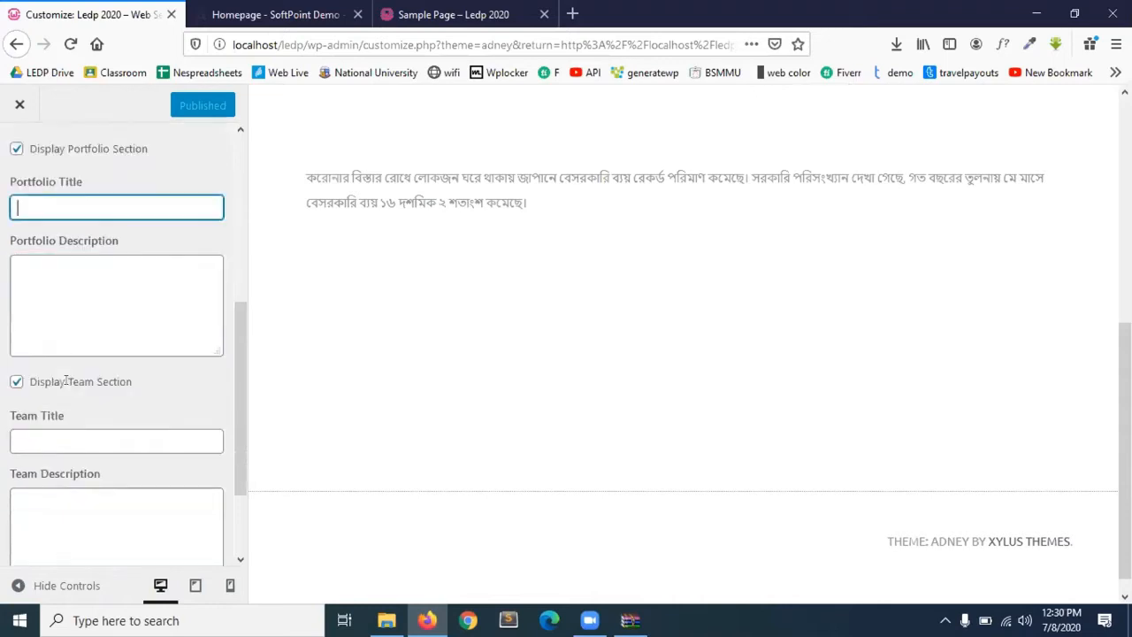
click(35, 317)
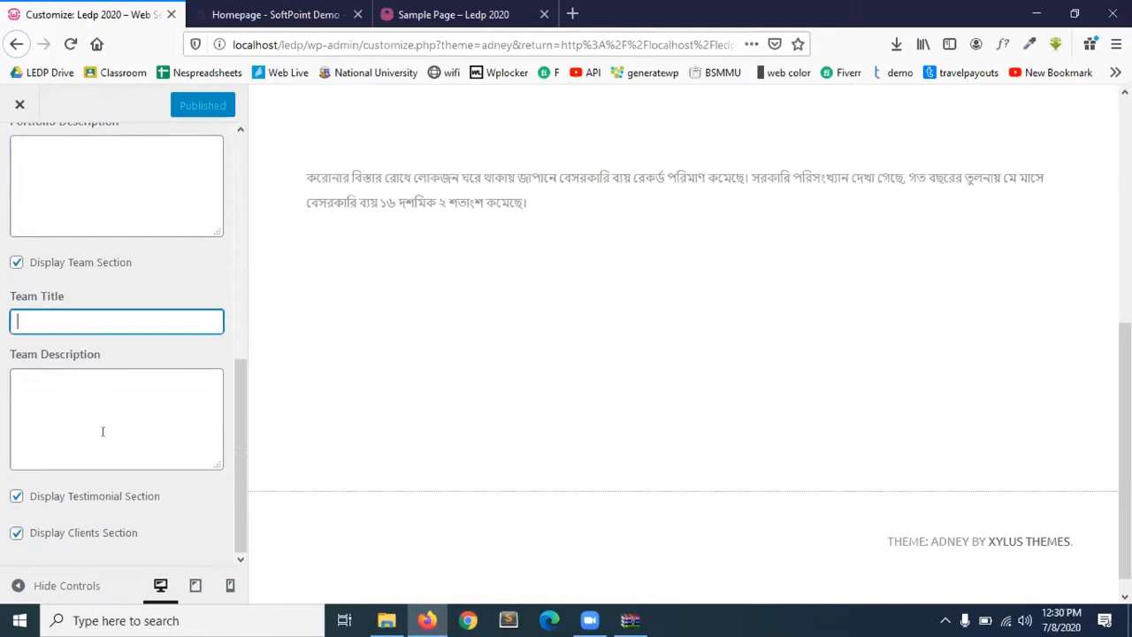
scroll(133, 395, up, 5)
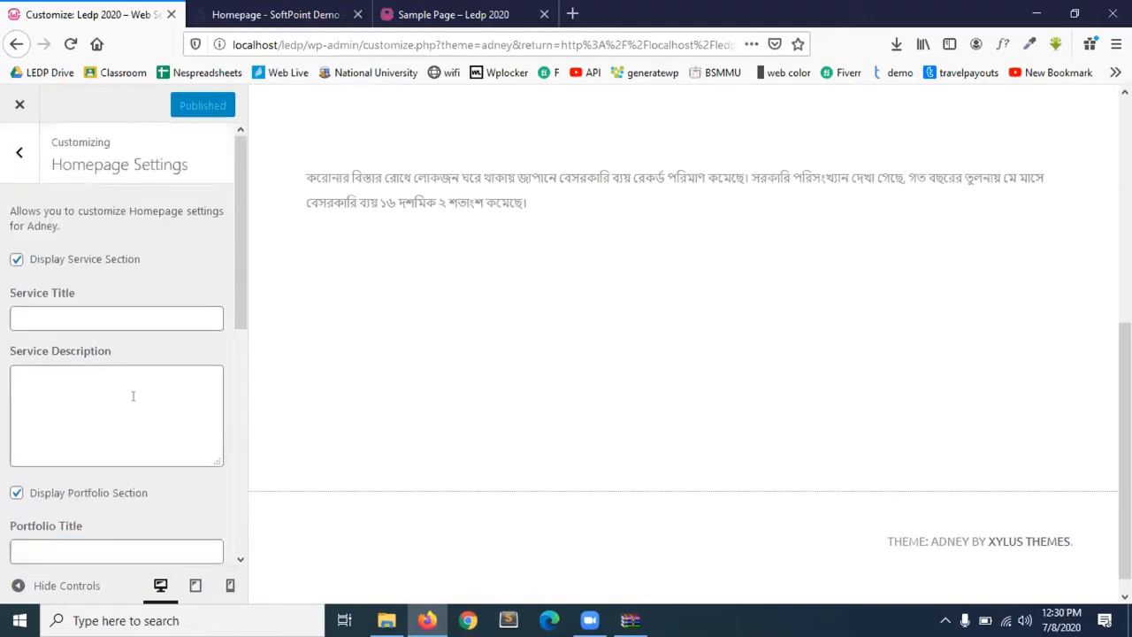
click(24, 153)
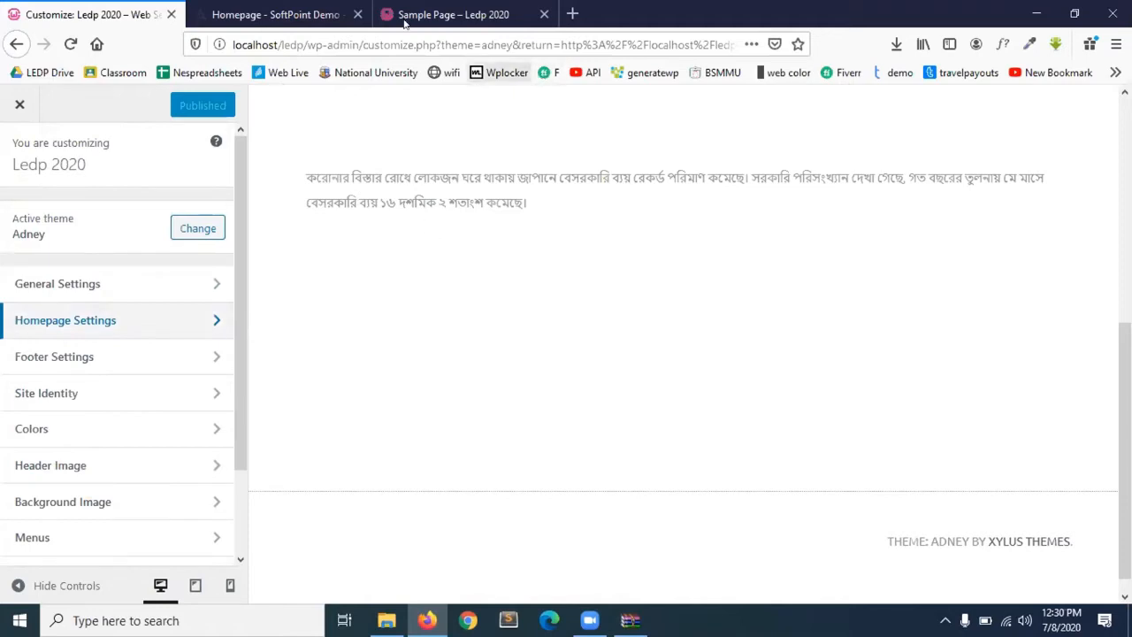
- Compare the header of the site preview with the SoftPoint demo homepage and return to the customizer
scroll(583, 262, up, 5)
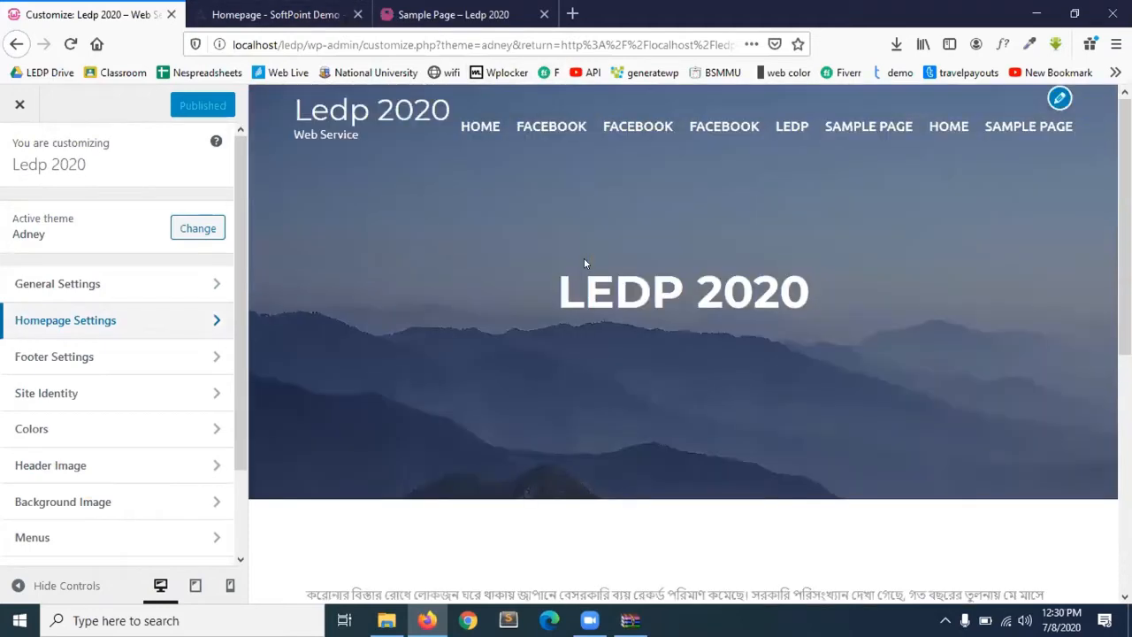
click(254, 8)
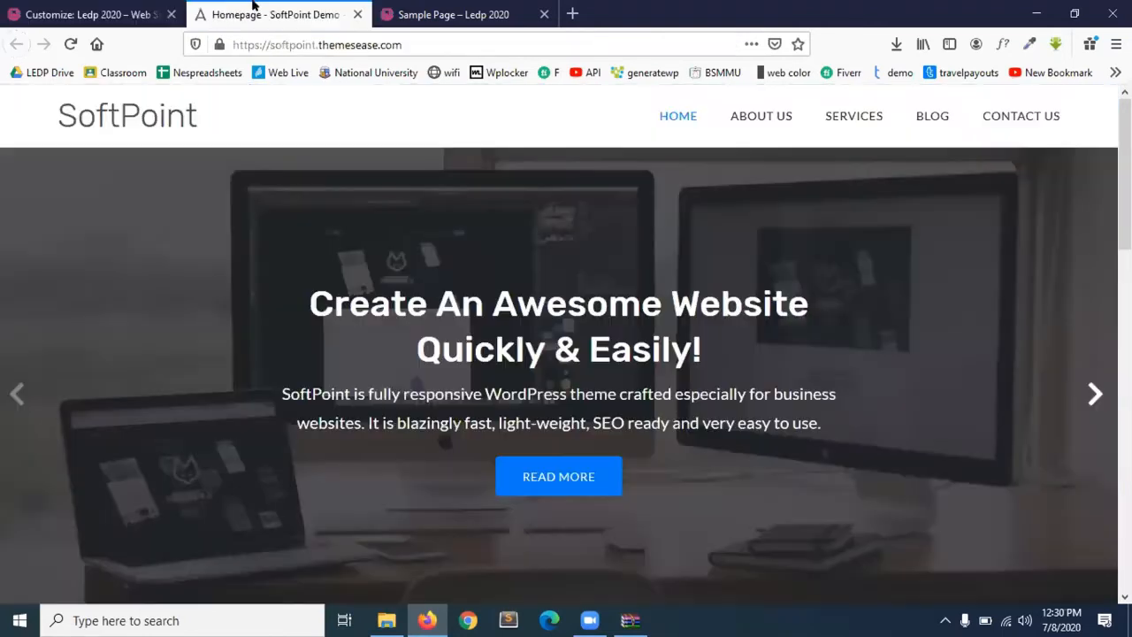
click(133, 13)
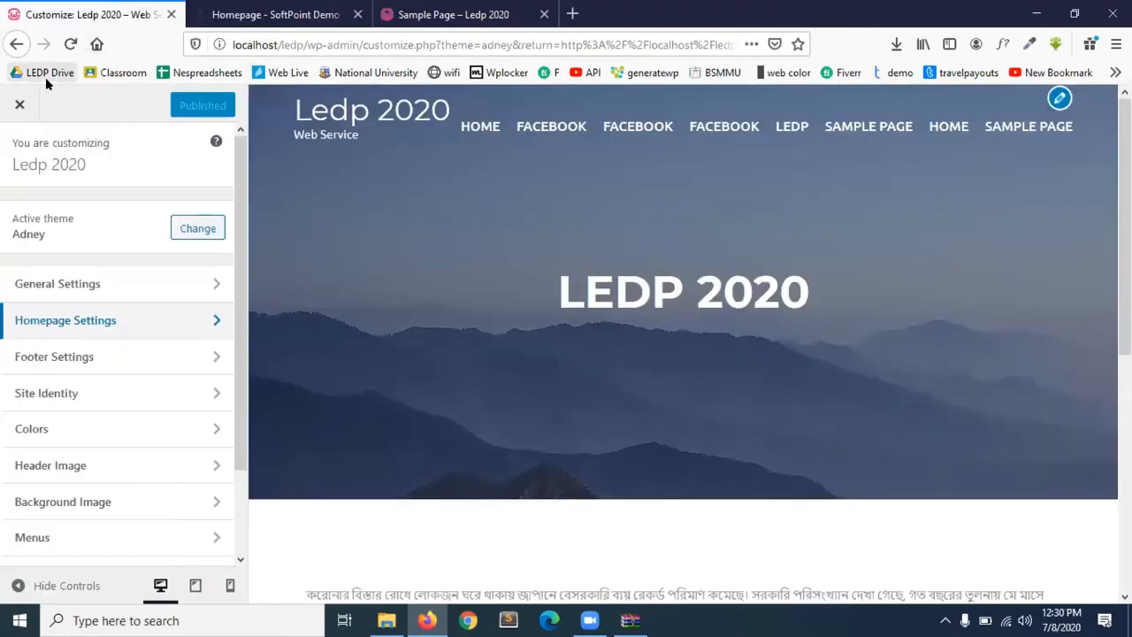
- Close the customizer and move the Sample Page, Privacy Policy and Home pages to the trash
click(446, 15)
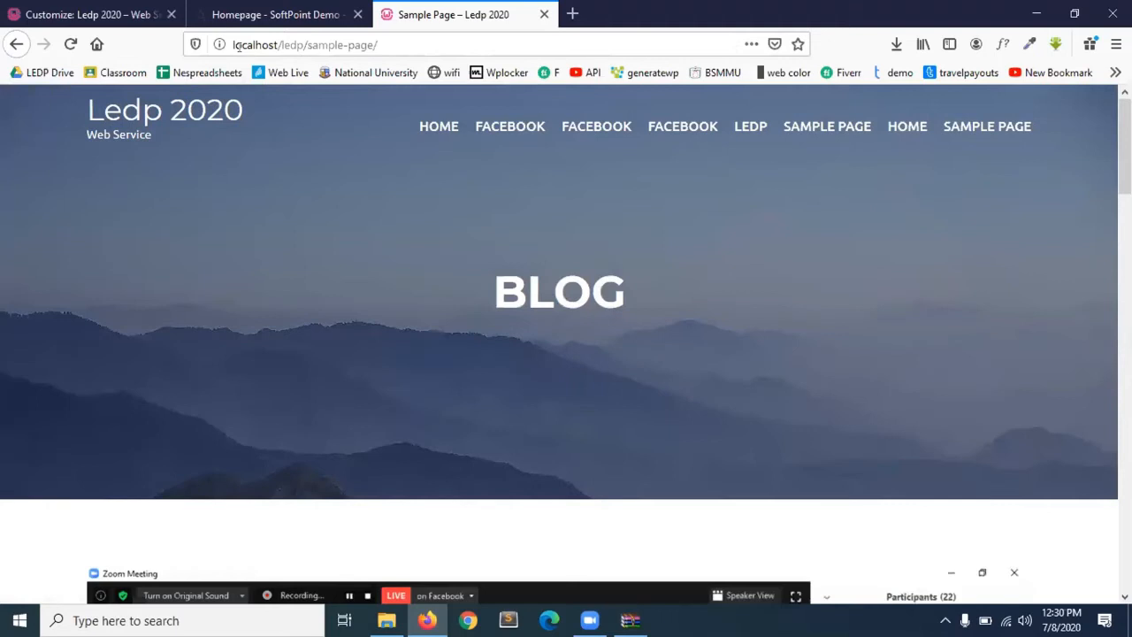
click(102, 14)
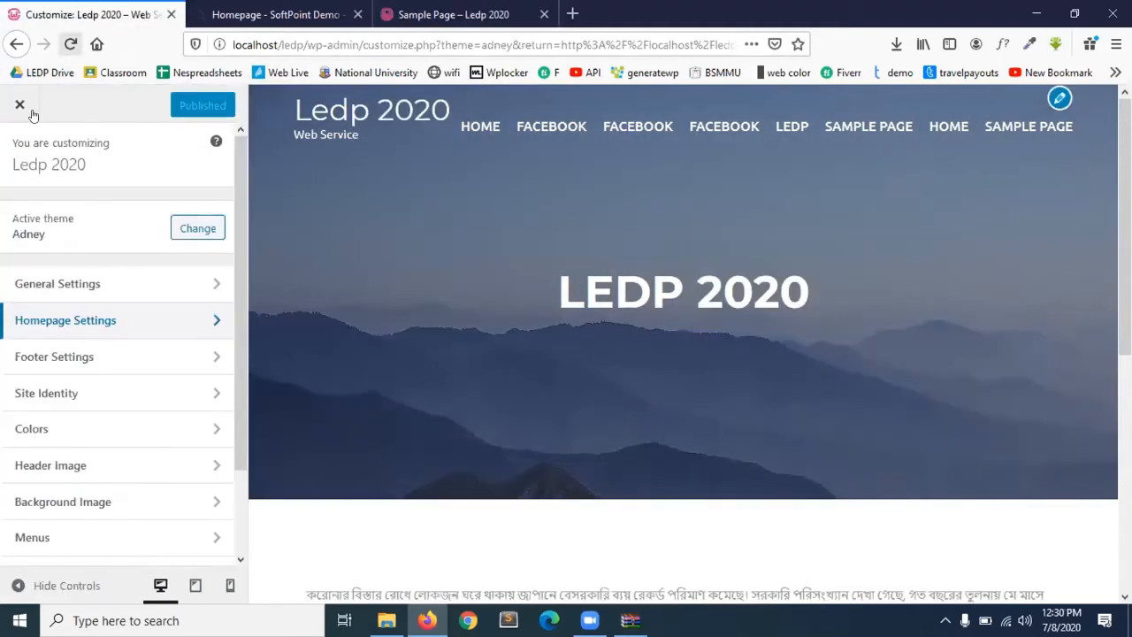
click(23, 113)
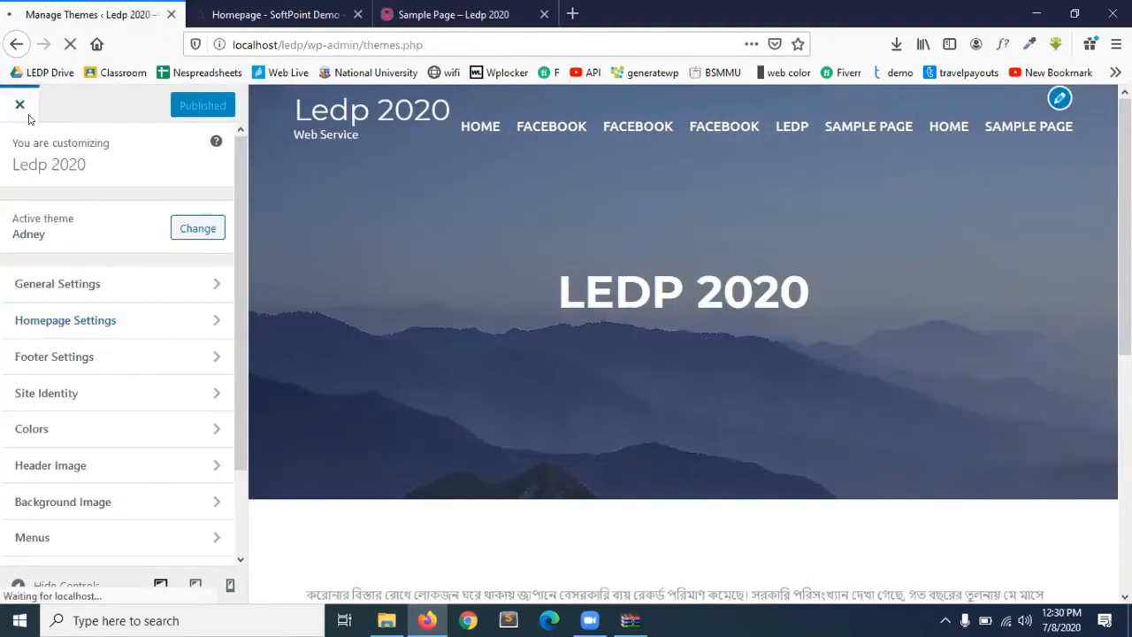
mouse_move(46, 182)
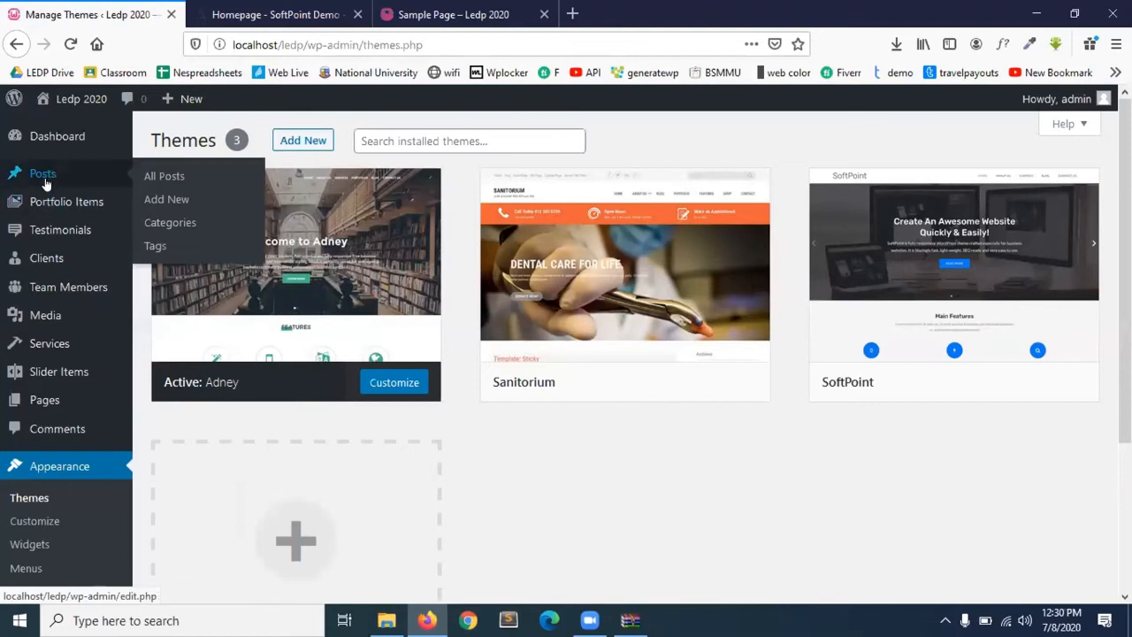
mouse_move(50, 379)
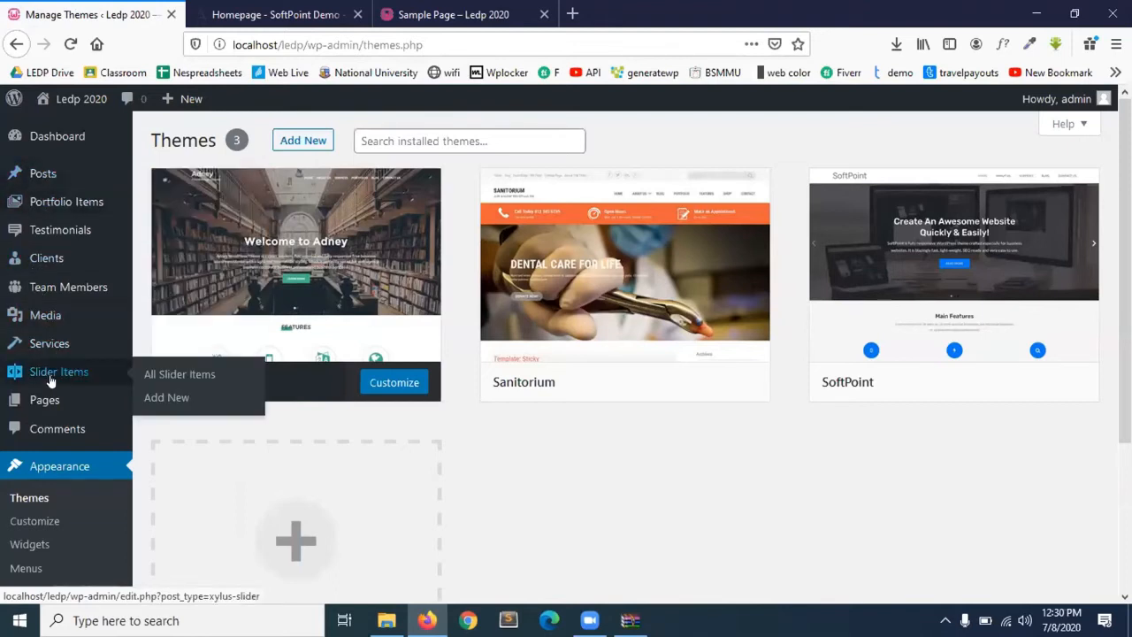
click(46, 404)
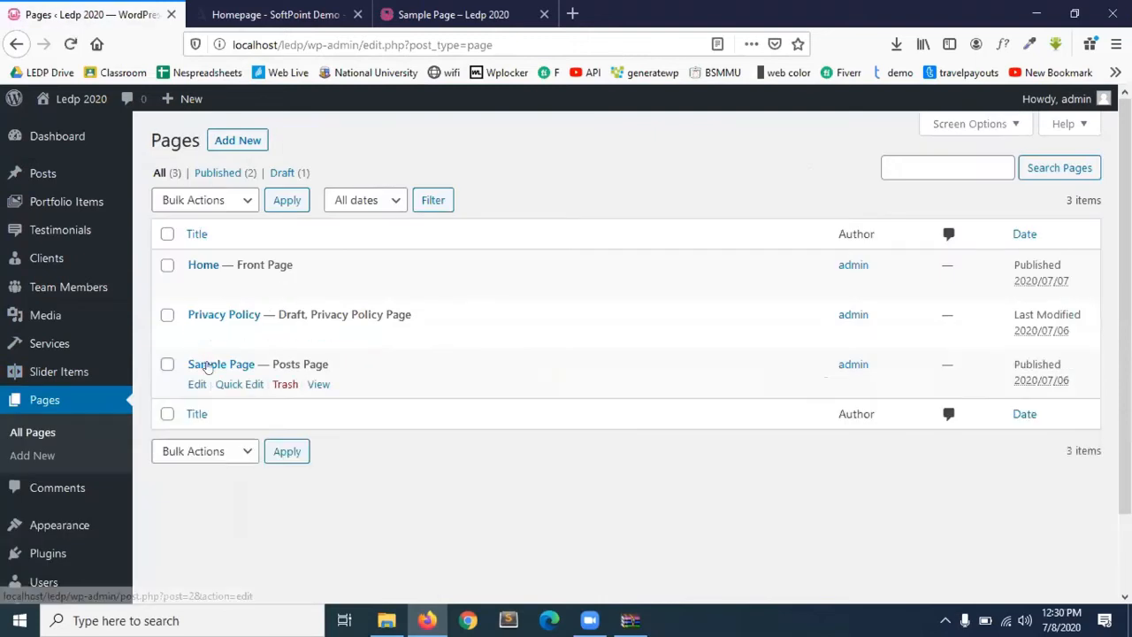
click(290, 382)
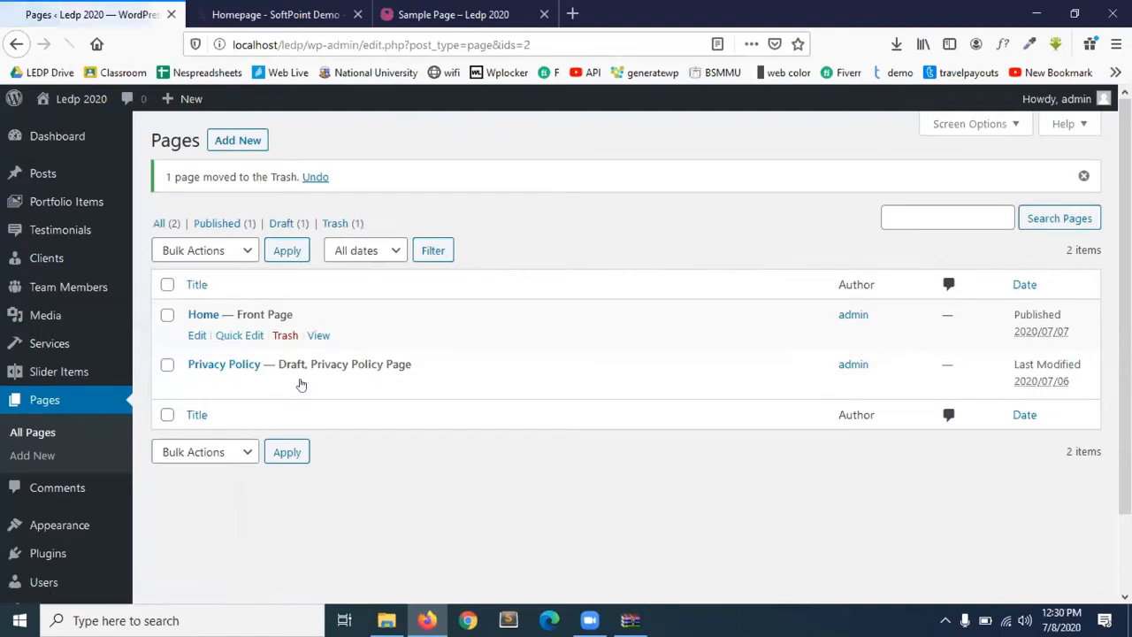
click(284, 387)
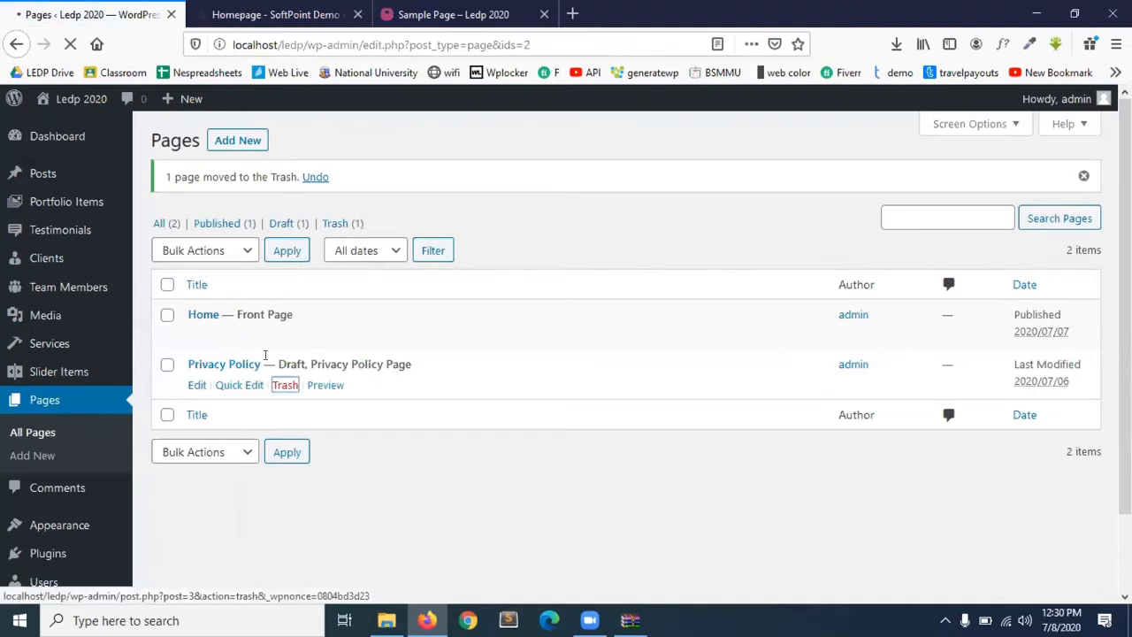
click(285, 336)
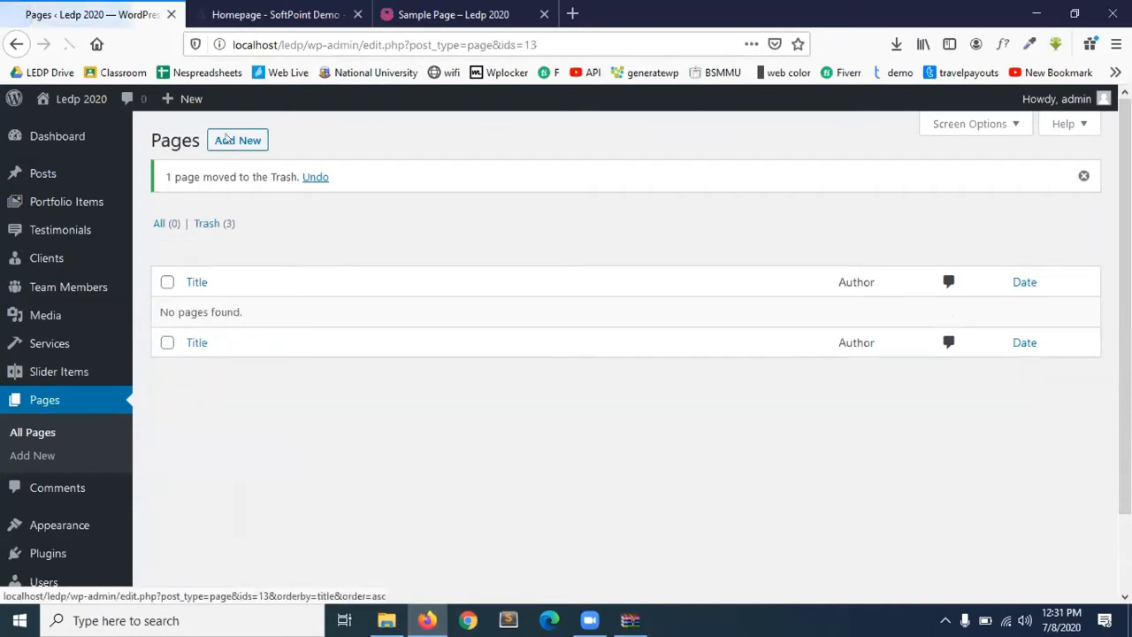
- Create a new page titled Home and publish it
click(222, 141)
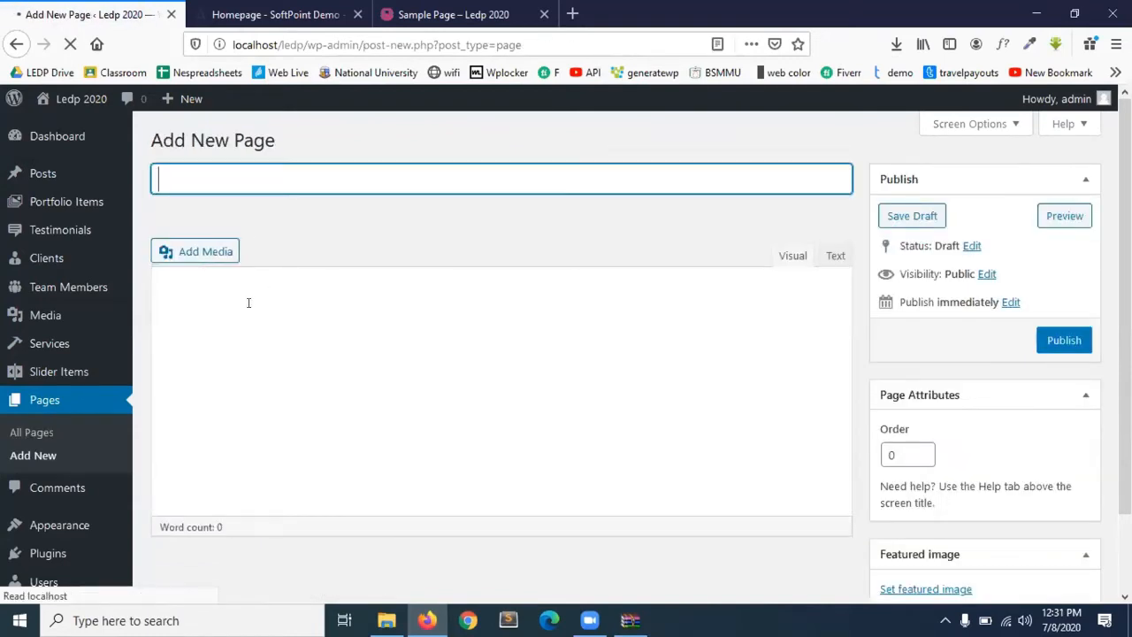
text(Home)
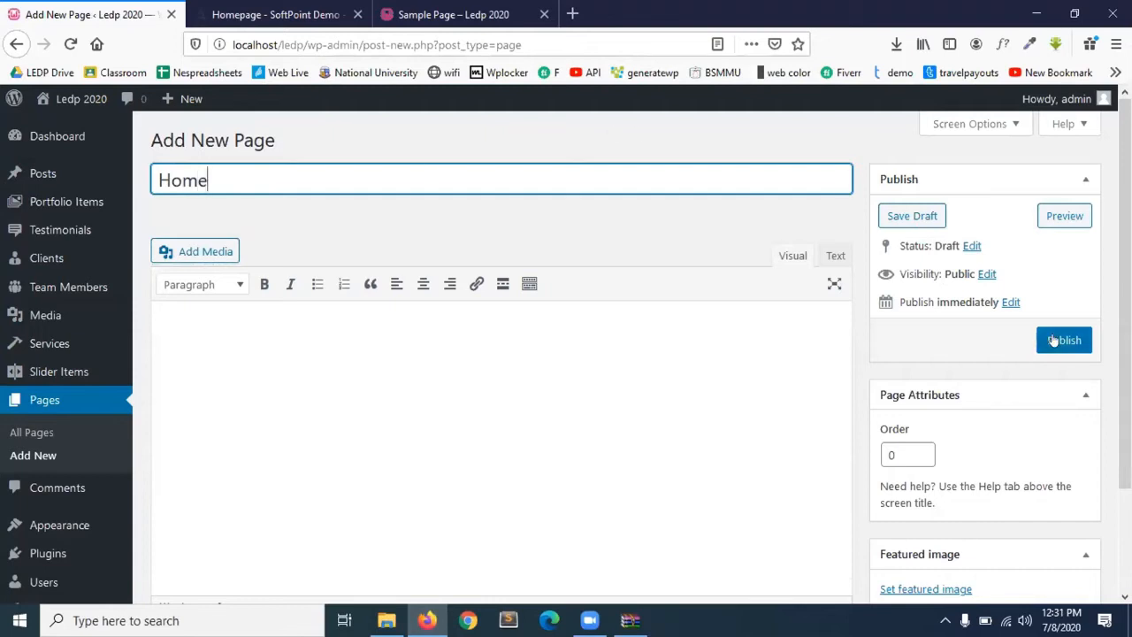
click(1052, 340)
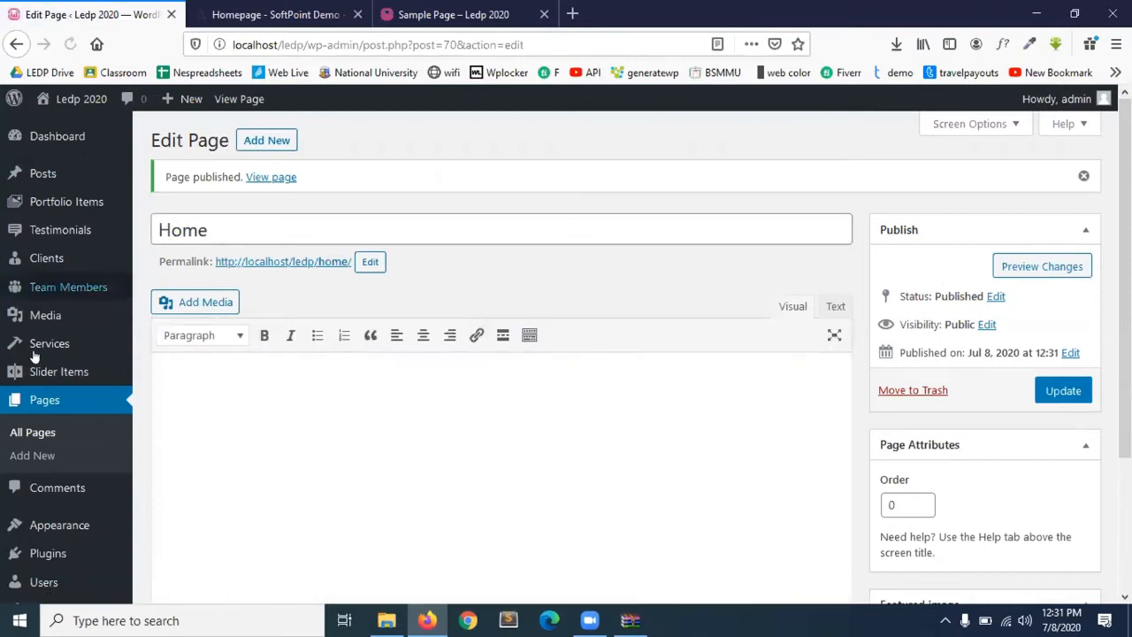
- Open the menu editor in a new tab and examine My Menu's items and settings and the list of existing menus
mouse_move(63, 538)
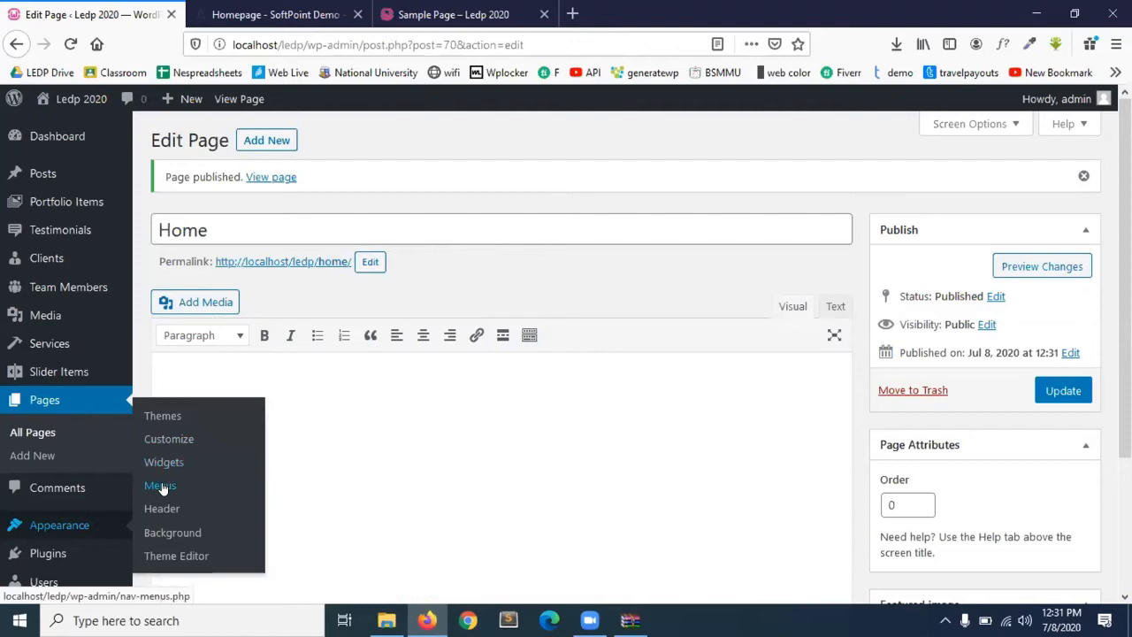
right_click(162, 485)
click(297, 302)
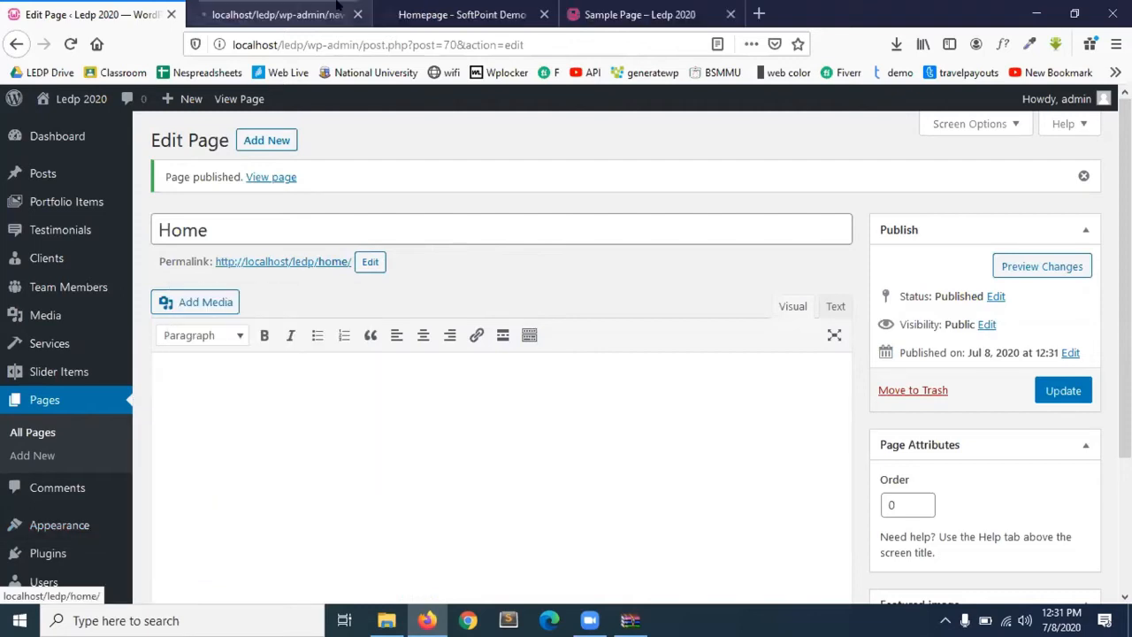
click(324, 7)
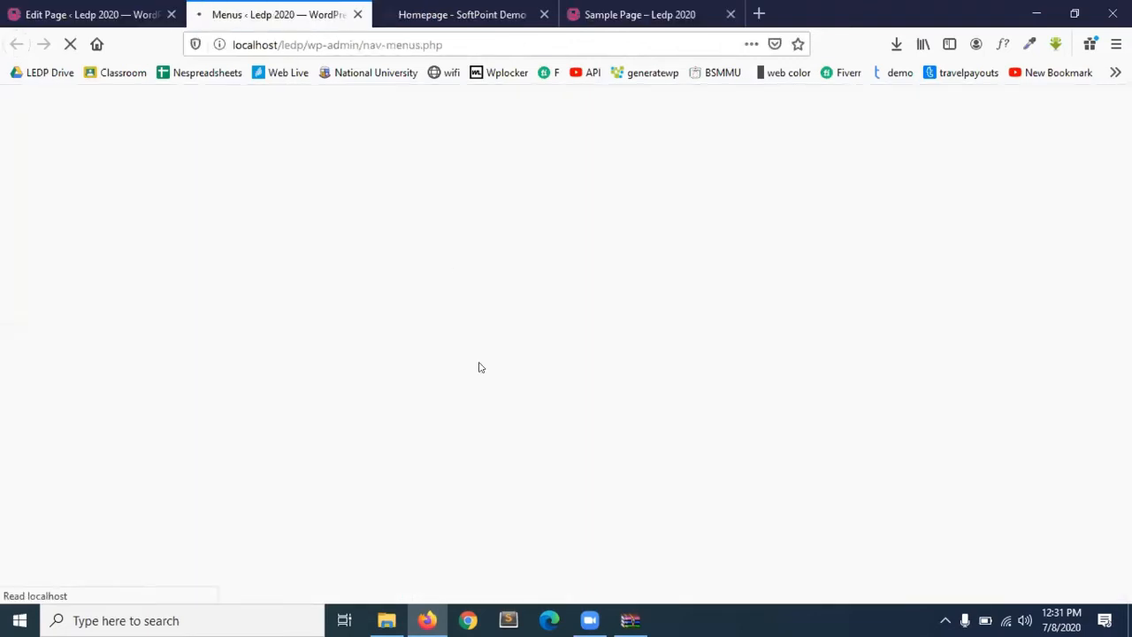
scroll(476, 363, down, 1)
scroll(476, 362, down, 3)
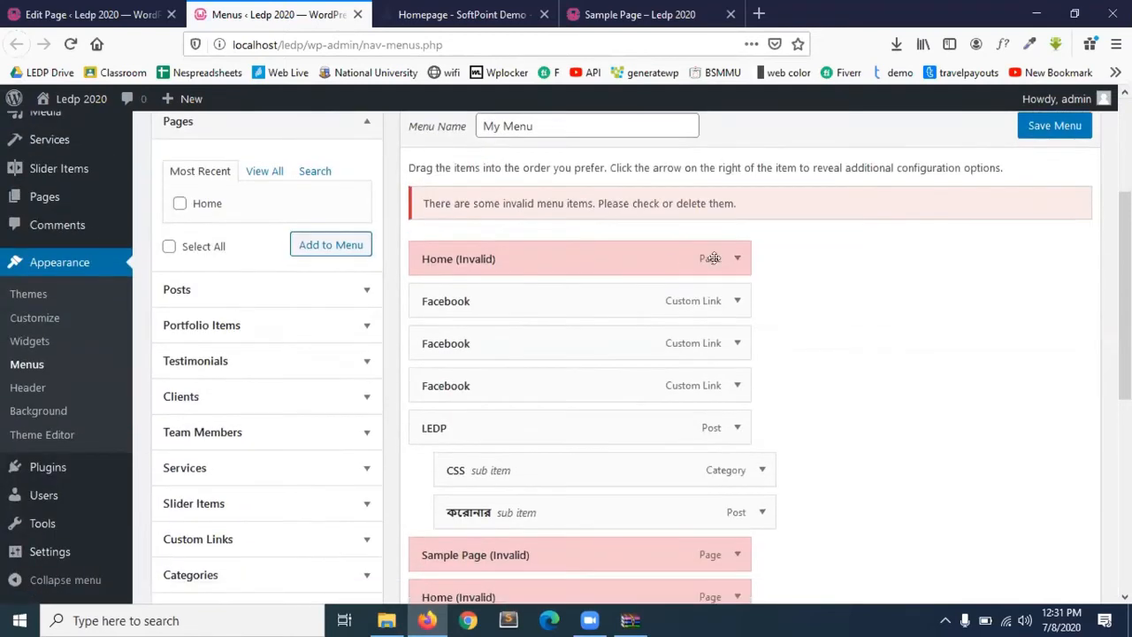
scroll(733, 265, down, 5)
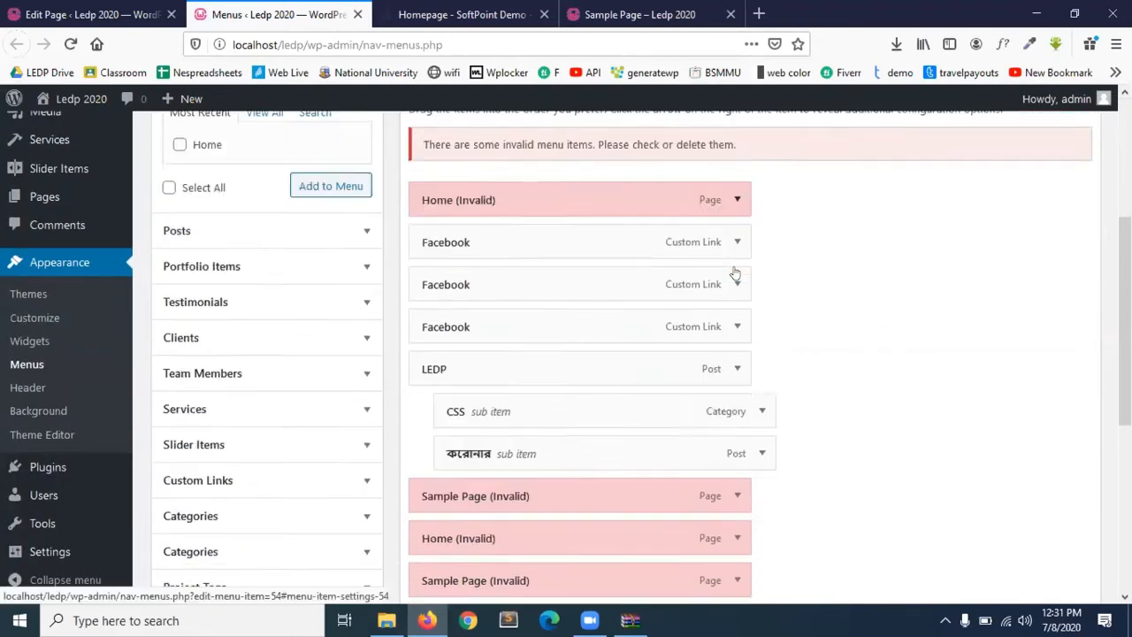
scroll(731, 263, down, 2)
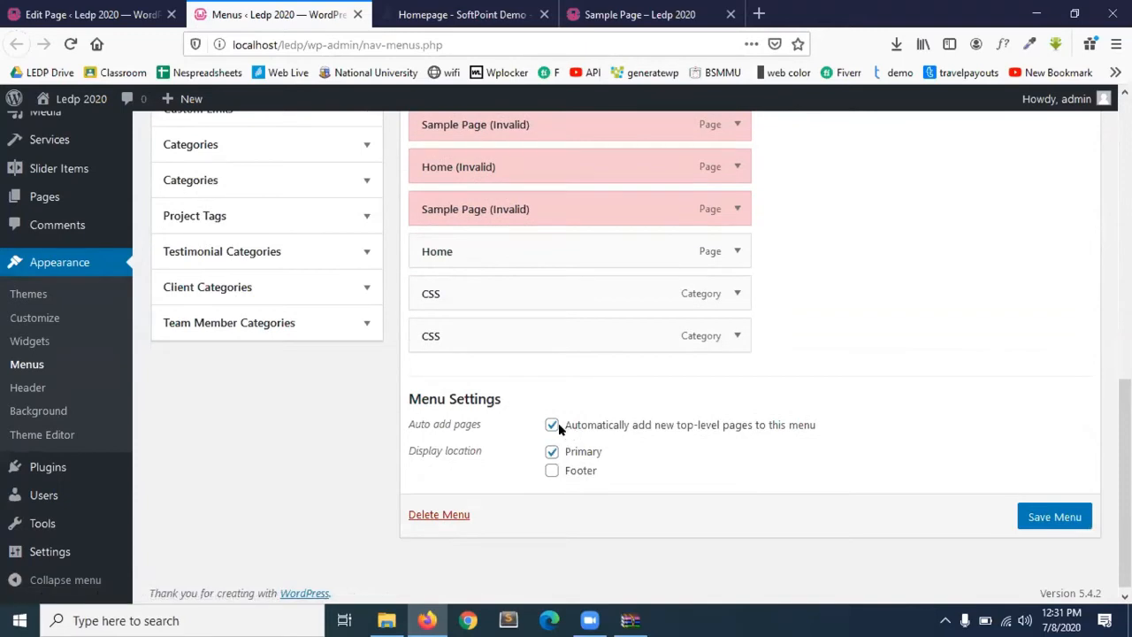
scroll(558, 423, up, 10)
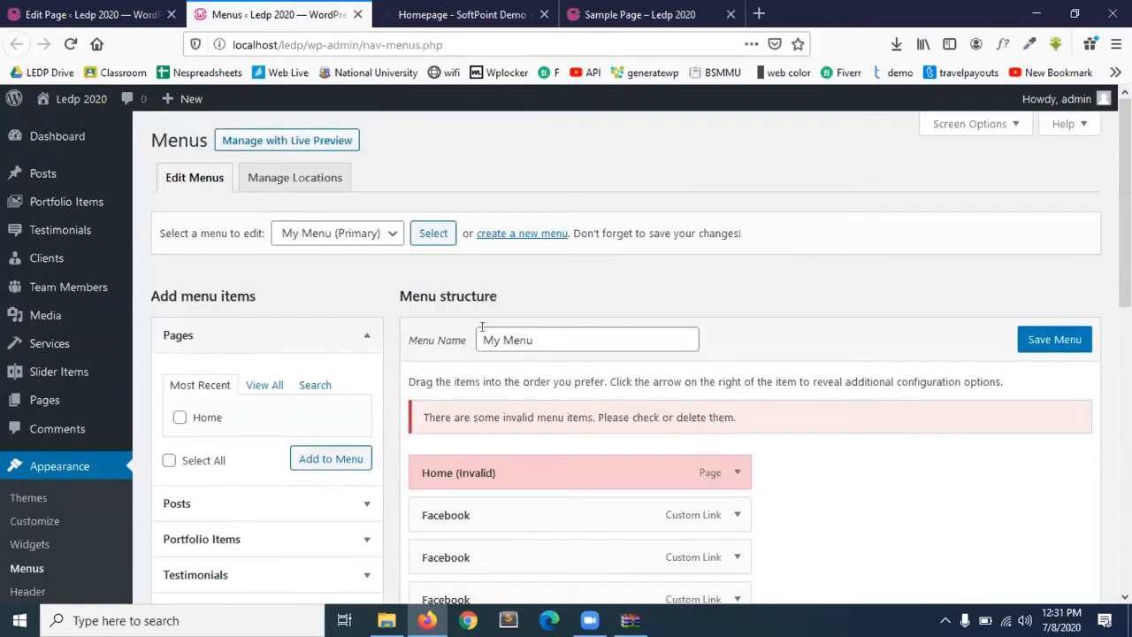
click(339, 232)
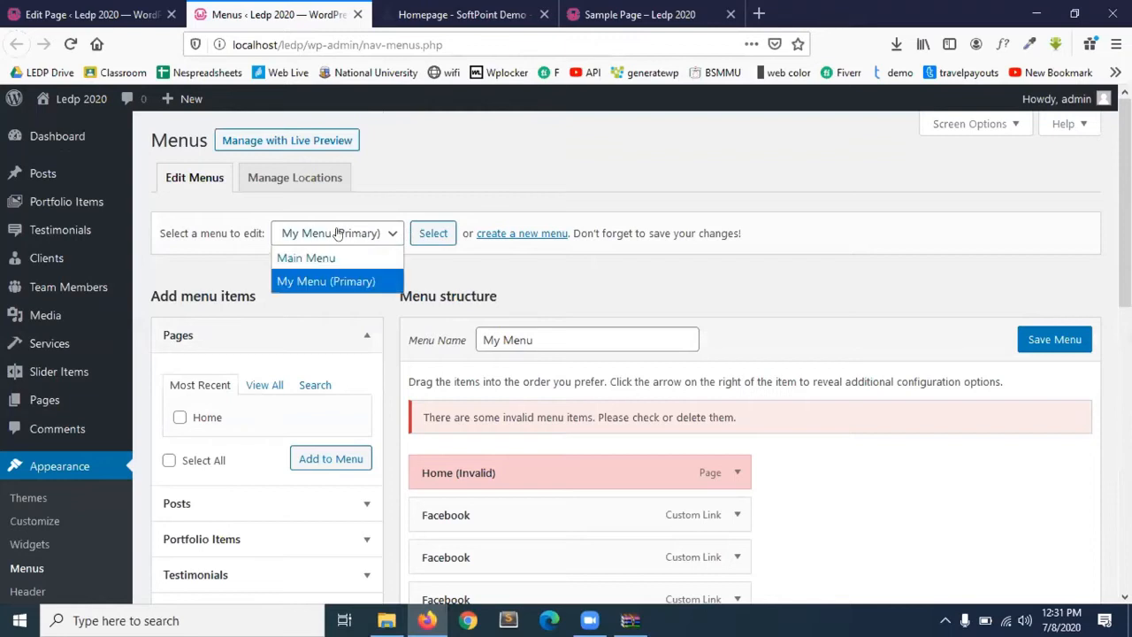
scroll(515, 528, down, 2)
scroll(515, 528, up, 2)
- Try to create a new navigation menu named Main Menu
click(521, 233)
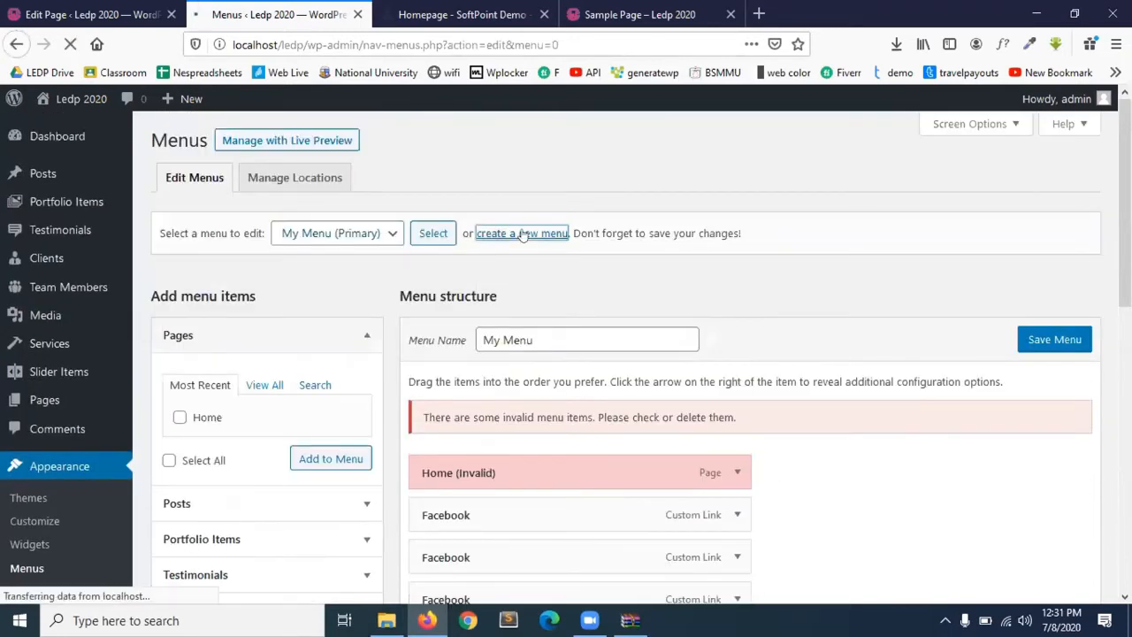
click(535, 340)
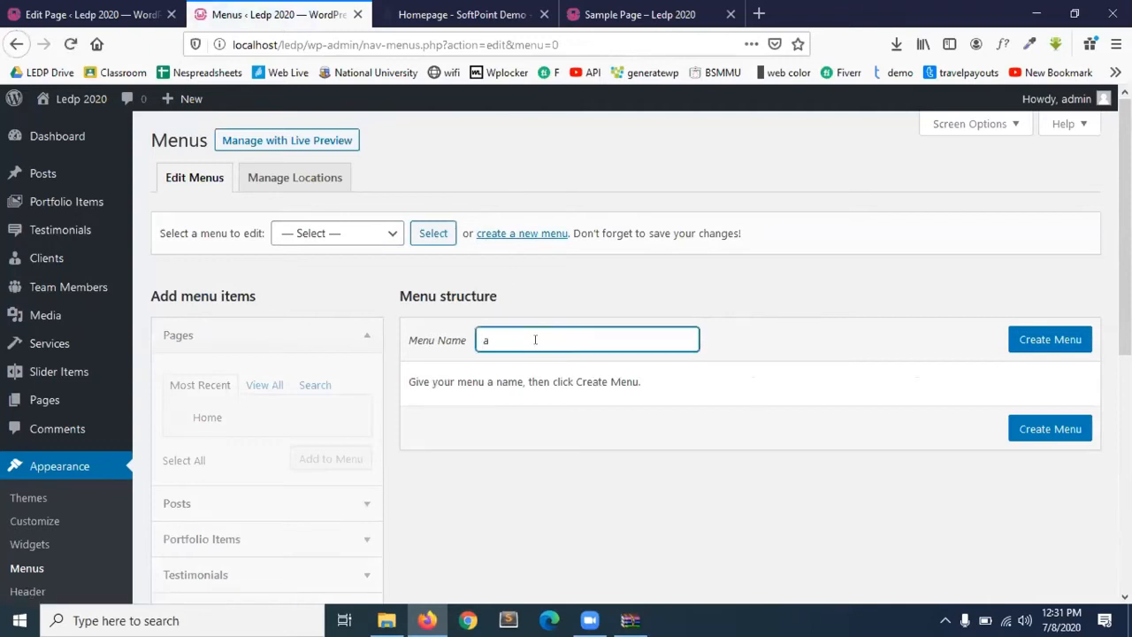
text(a)
text(main)
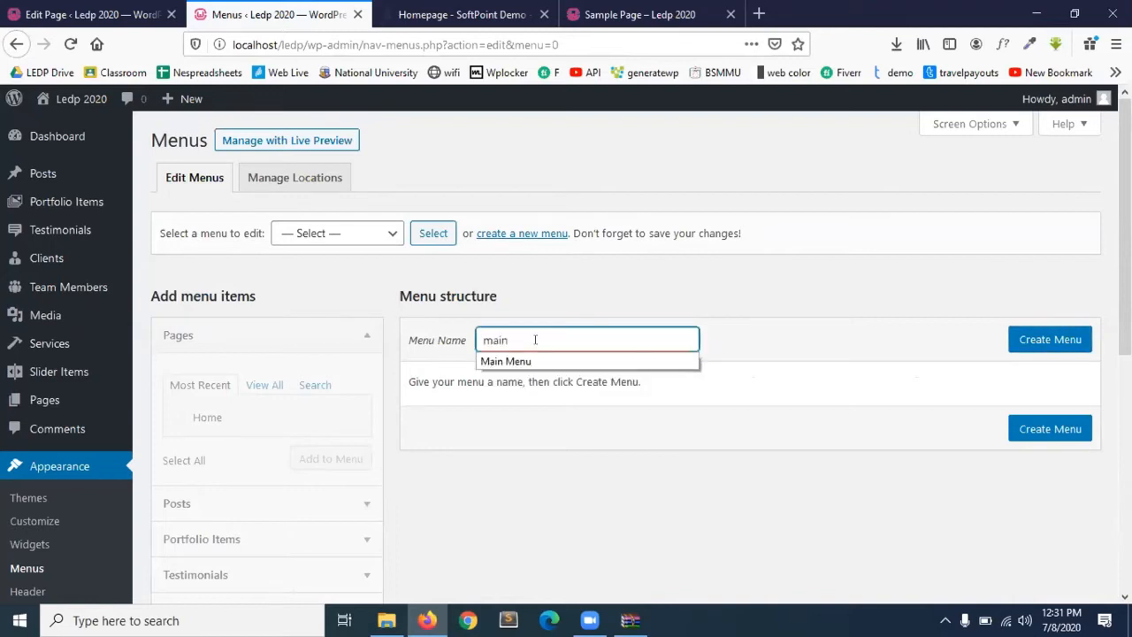
click(543, 360)
click(1056, 341)
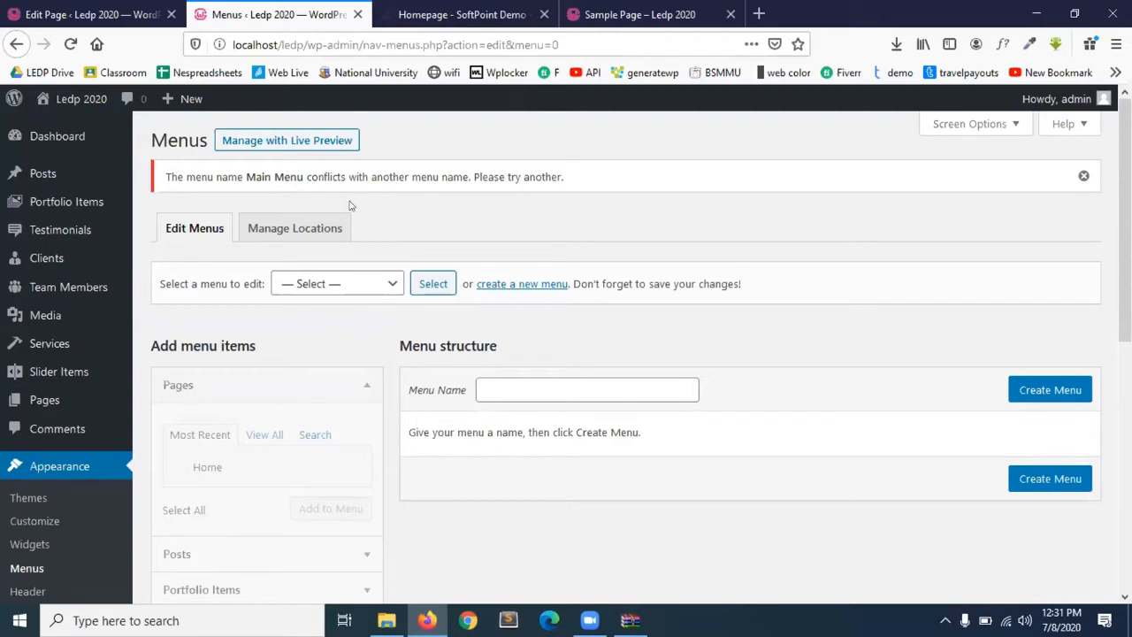
- Create a new navigation menu named Main Menu2
click(513, 382)
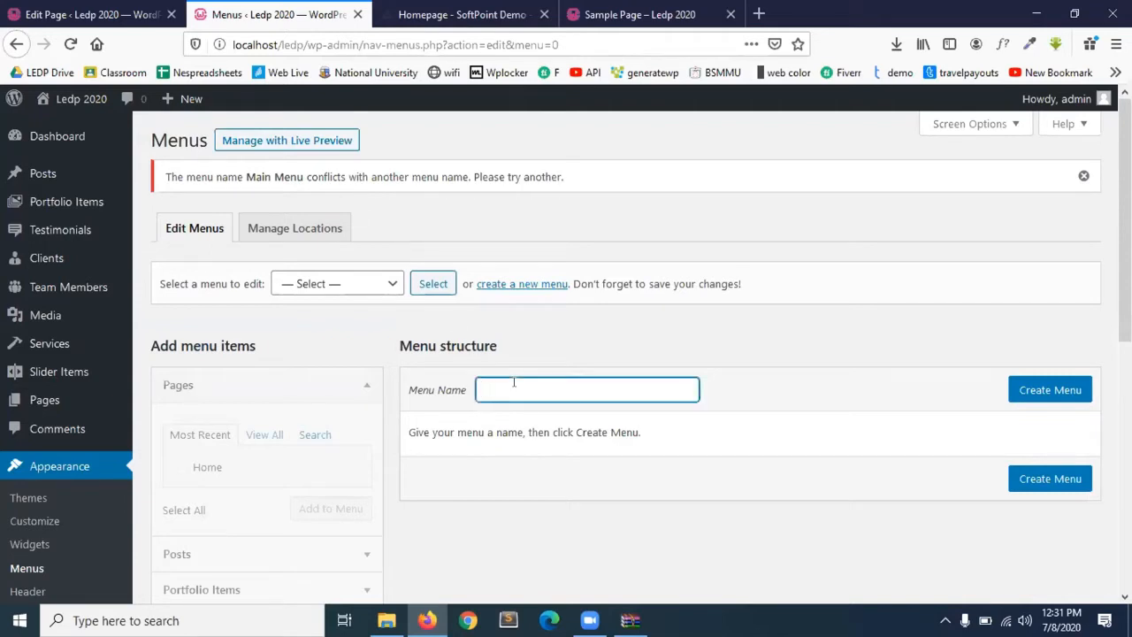
text(main menju)
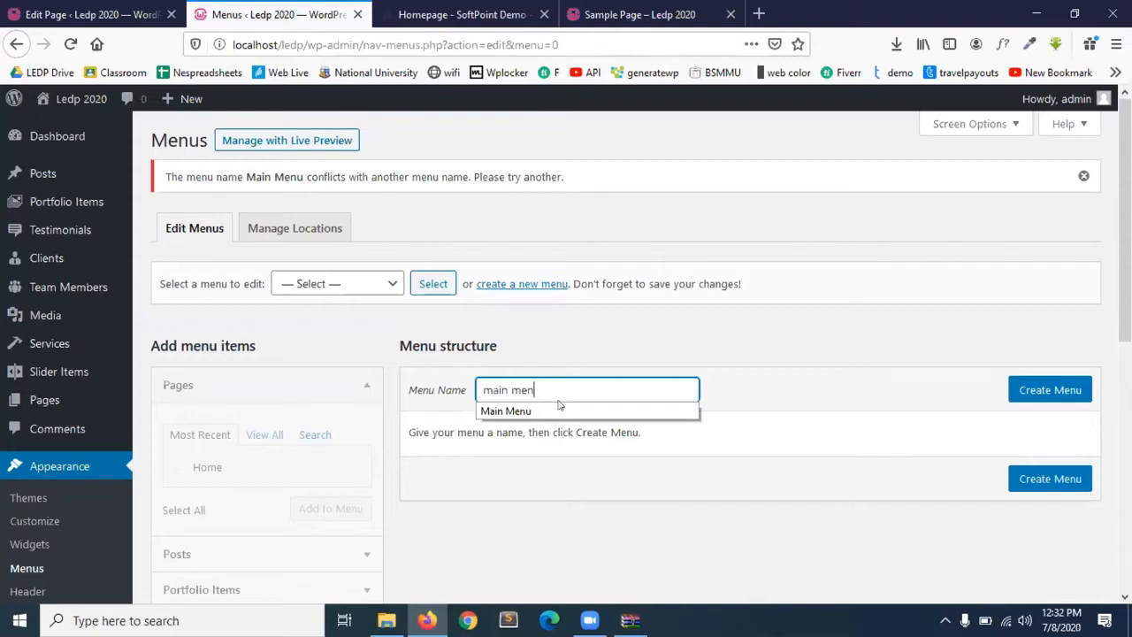
click(550, 411)
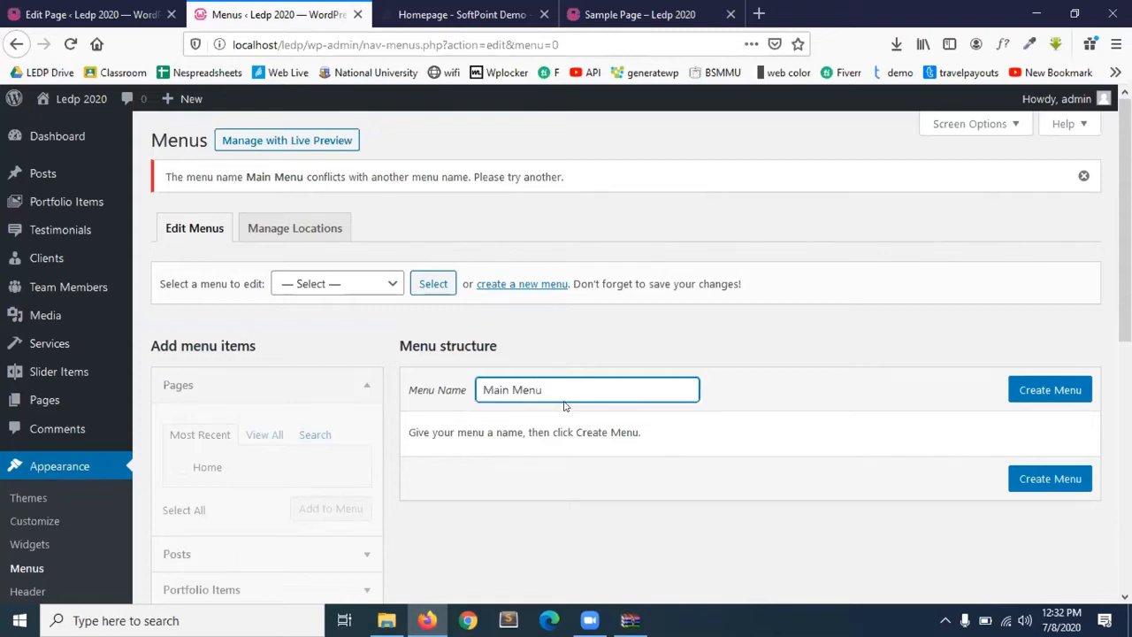
click(1042, 390)
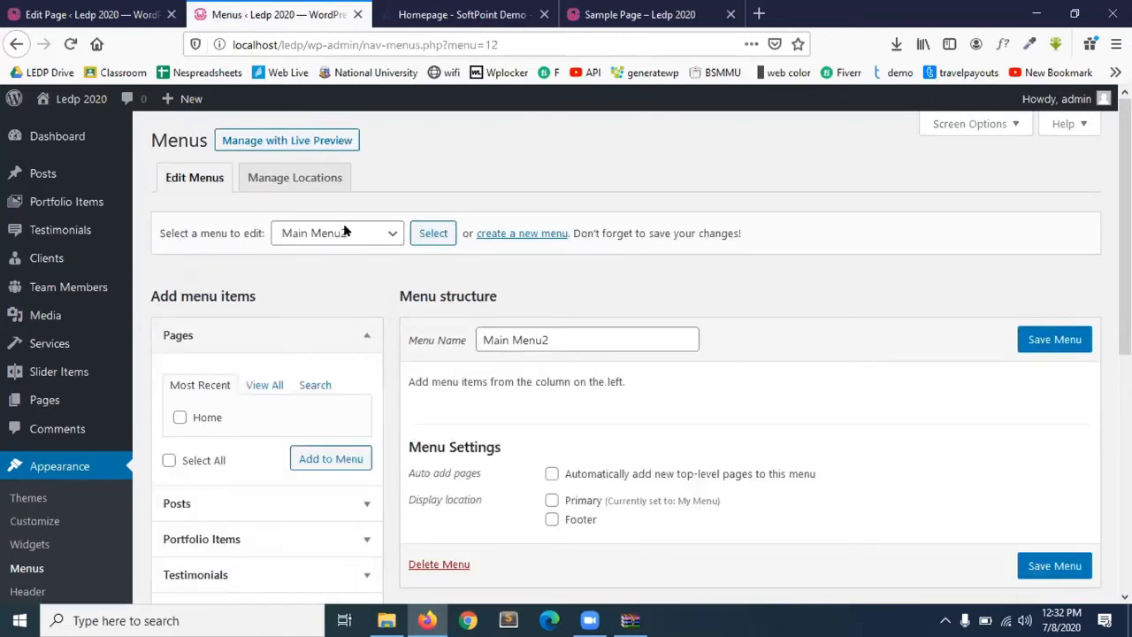
- Add the Home page to Main Menu2, enable automatic adding of top-level pages, assign the Primary location and save the menu
scroll(588, 445, down, 2)
scroll(588, 445, up, 1)
click(179, 316)
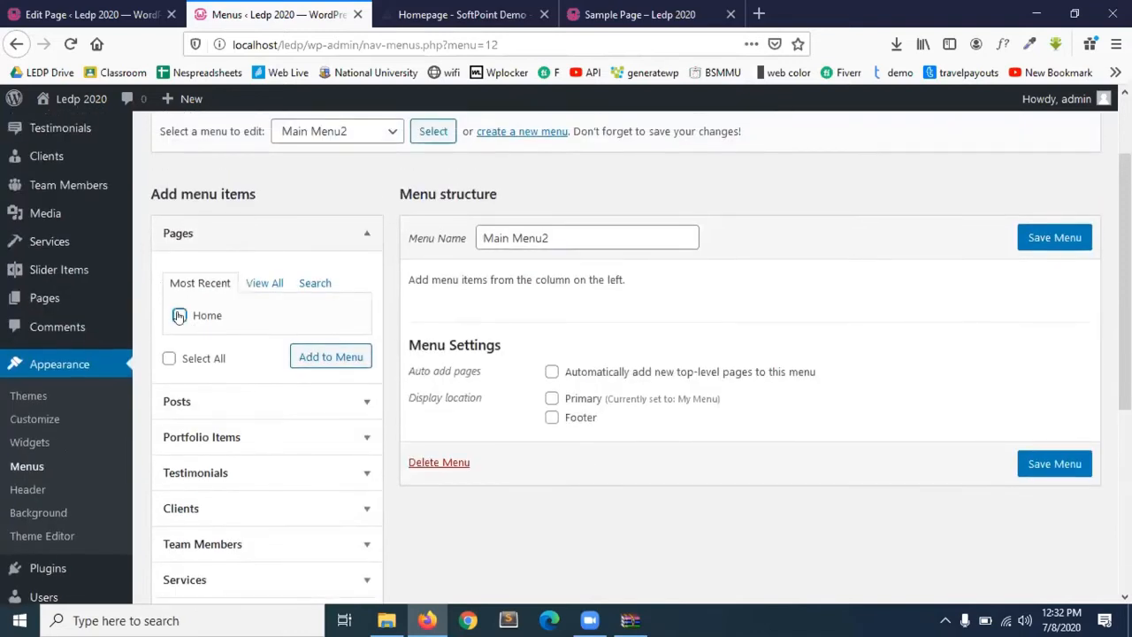
click(330, 357)
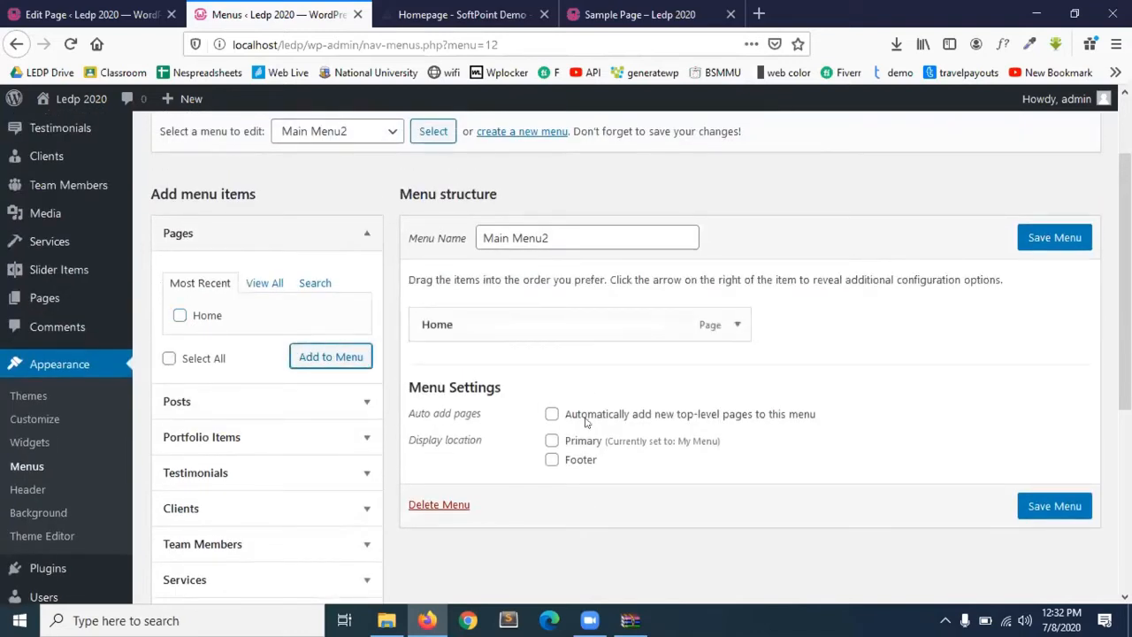
click(551, 413)
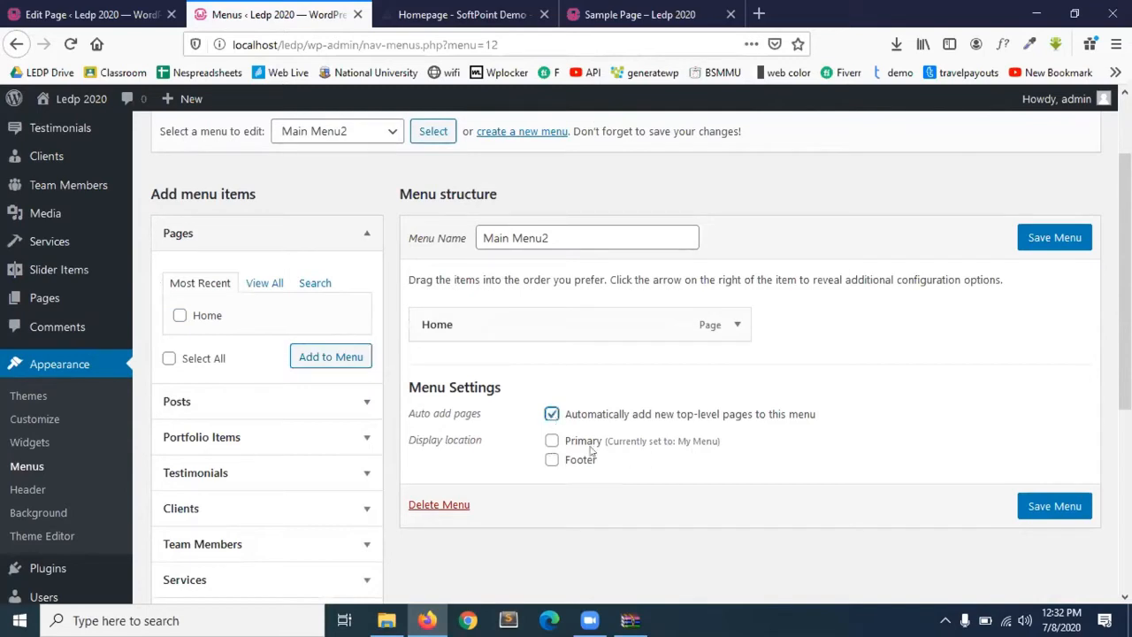
click(549, 441)
click(1040, 510)
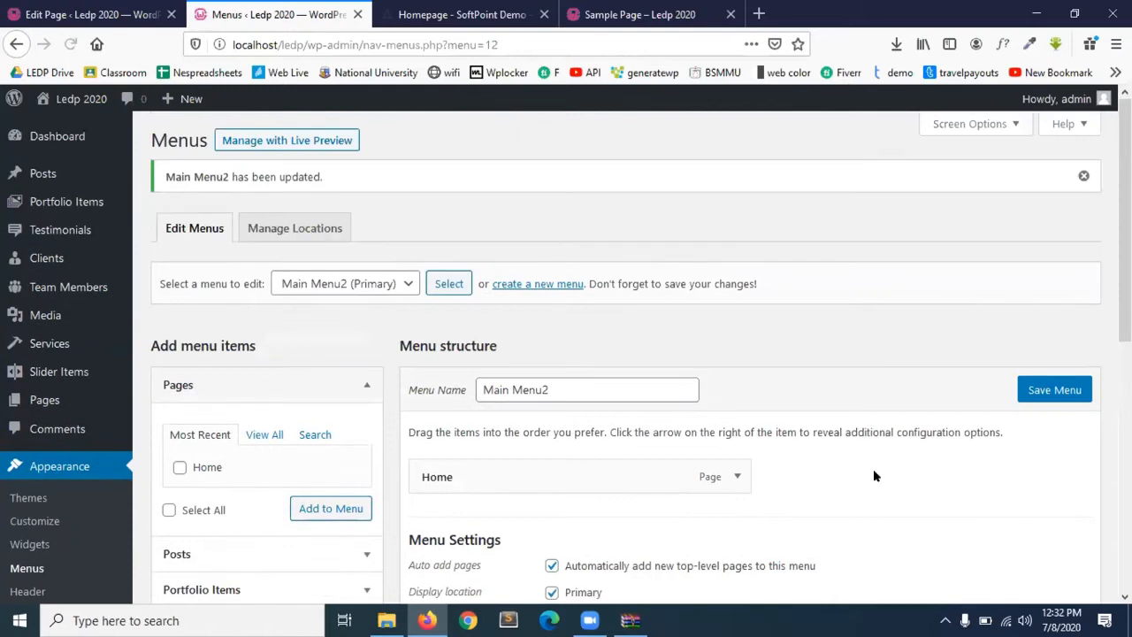
- Check which portfolio items can be added to Main Menu2 and collapse that section again
scroll(643, 422, down, 3)
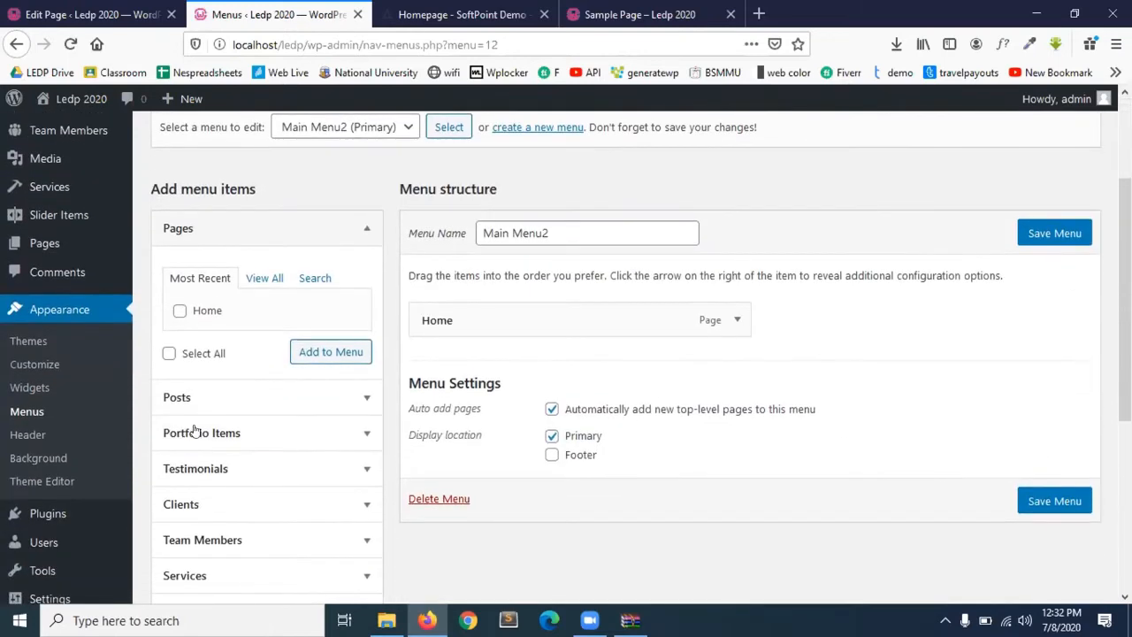
click(289, 433)
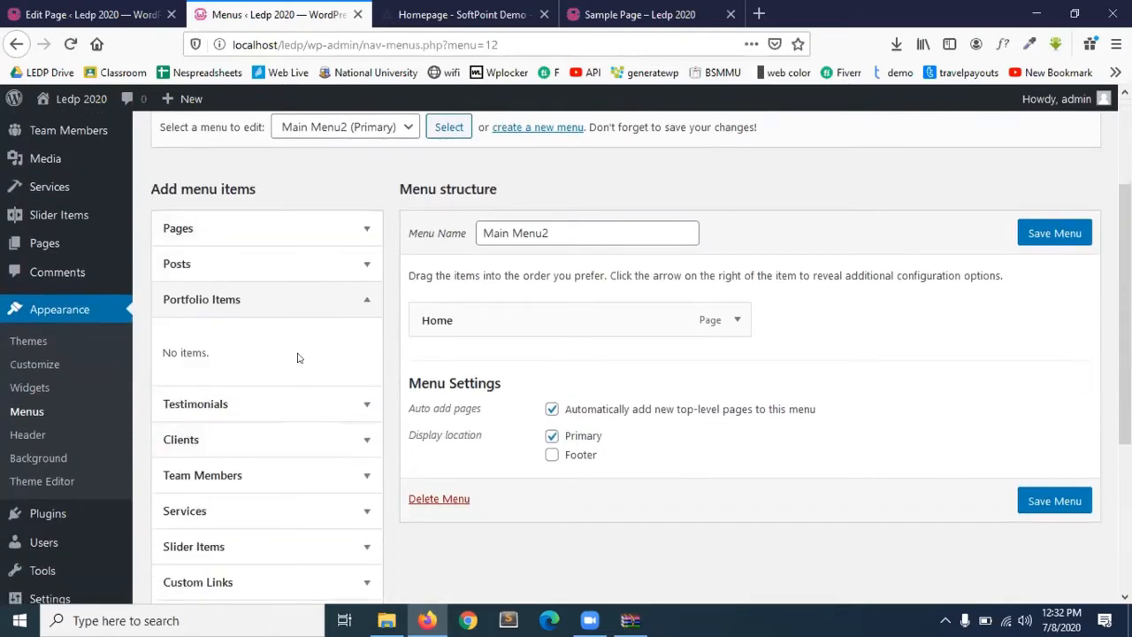
click(310, 303)
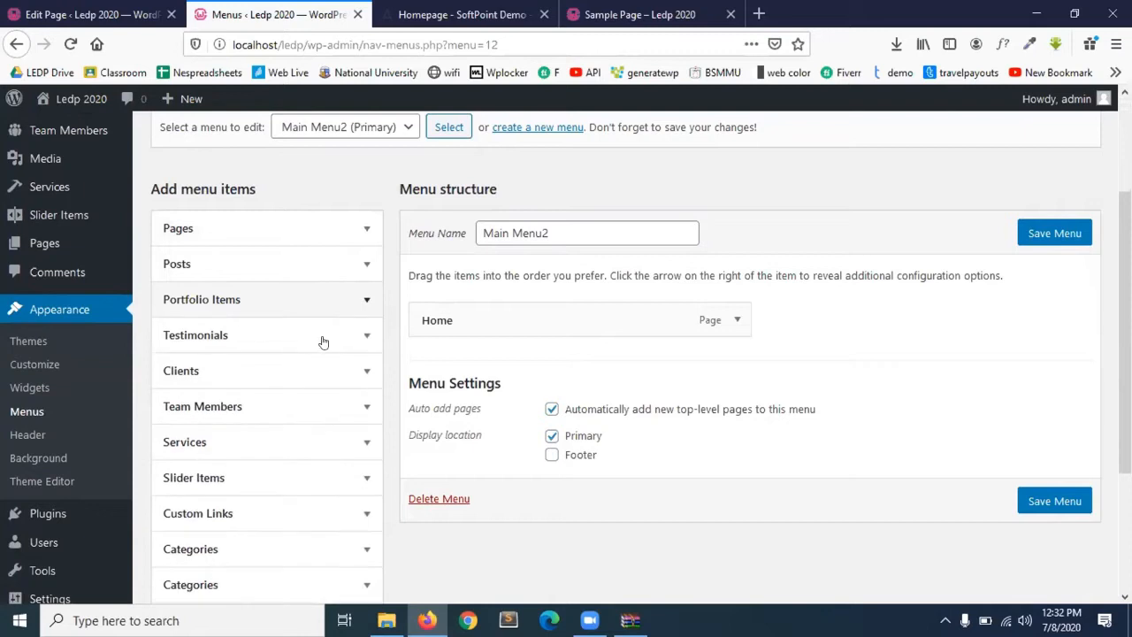
- Move the SoftPoint demo browser tab to the end and reload the site's sample page to check its navigation
click(139, 6)
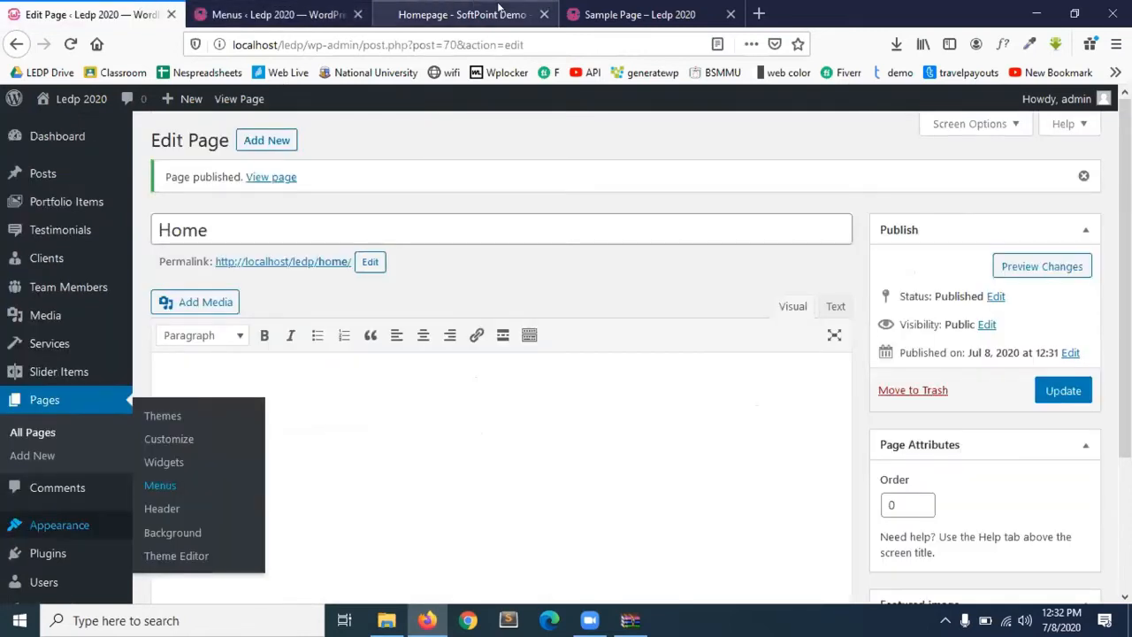
click(501, 11)
drag(507, 6, 875, 14)
click(407, 16)
click(70, 43)
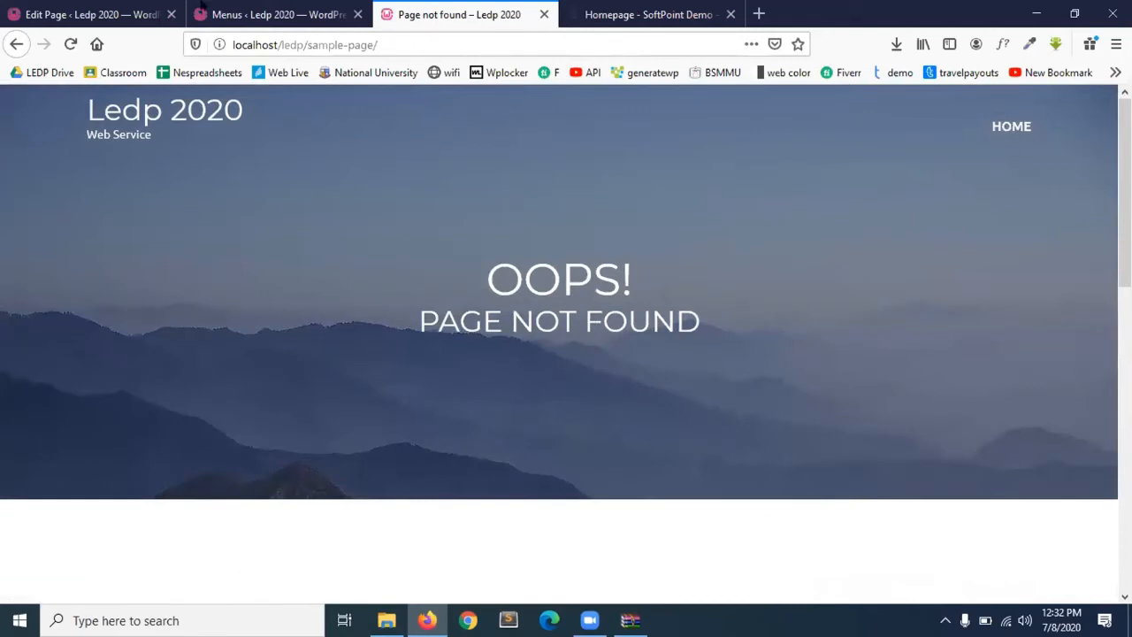
click(245, 11)
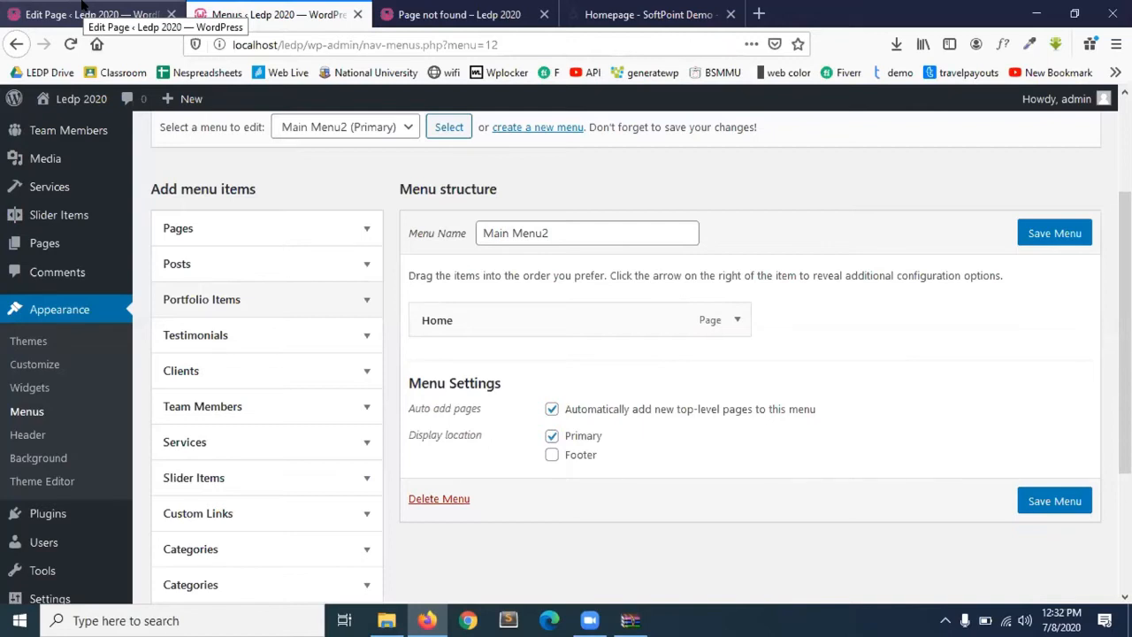
click(81, 11)
click(231, 11)
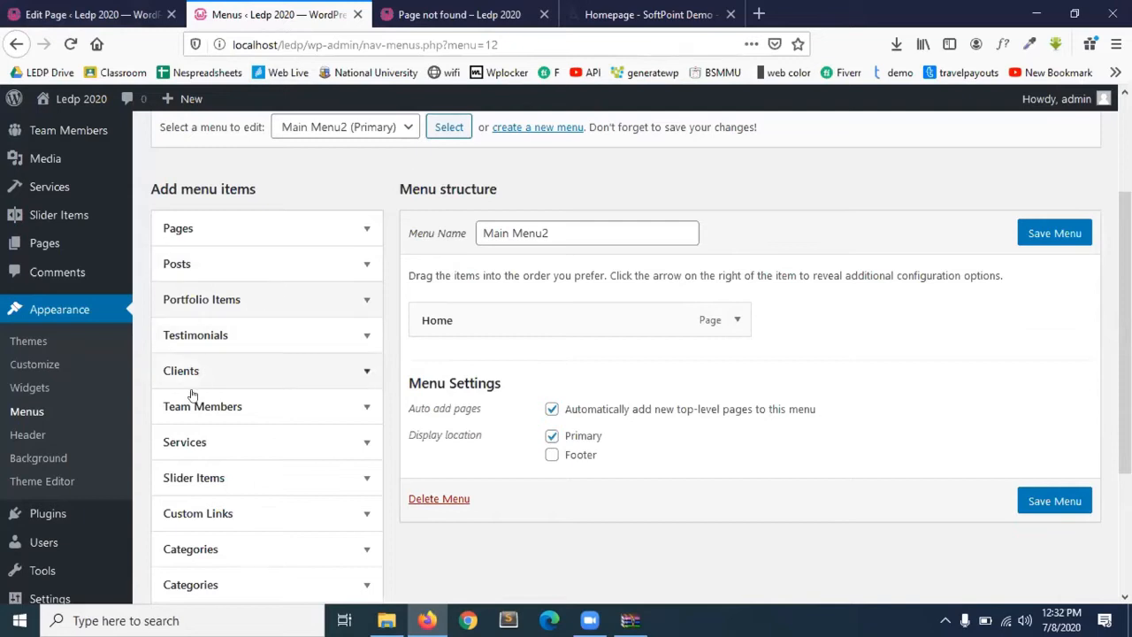
scroll(299, 397, down, 4)
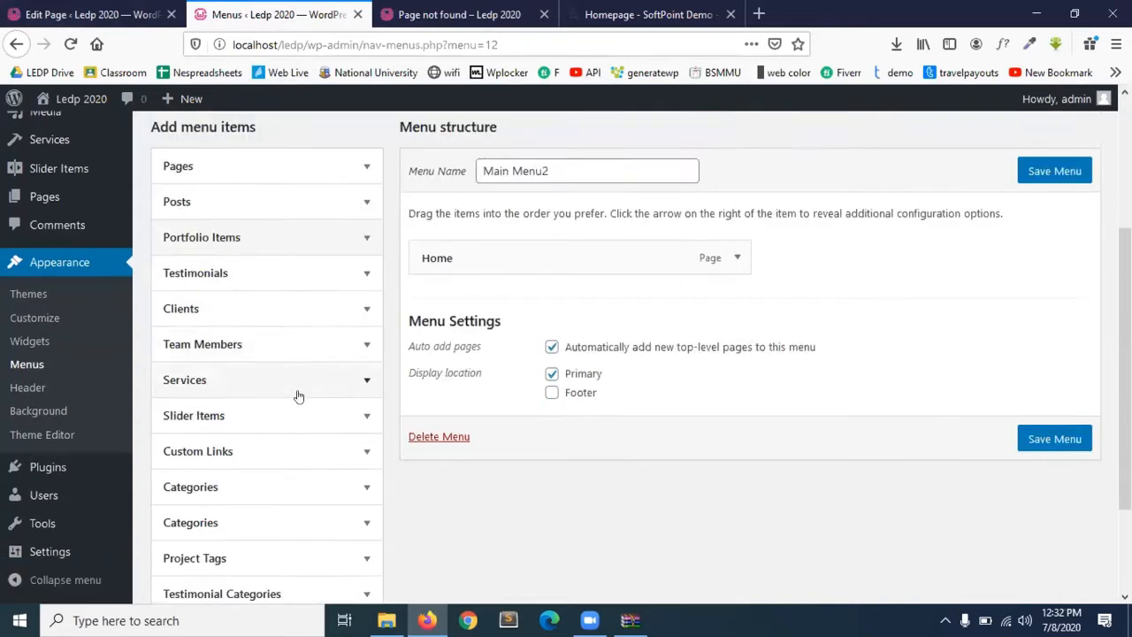
scroll(299, 397, up, 5)
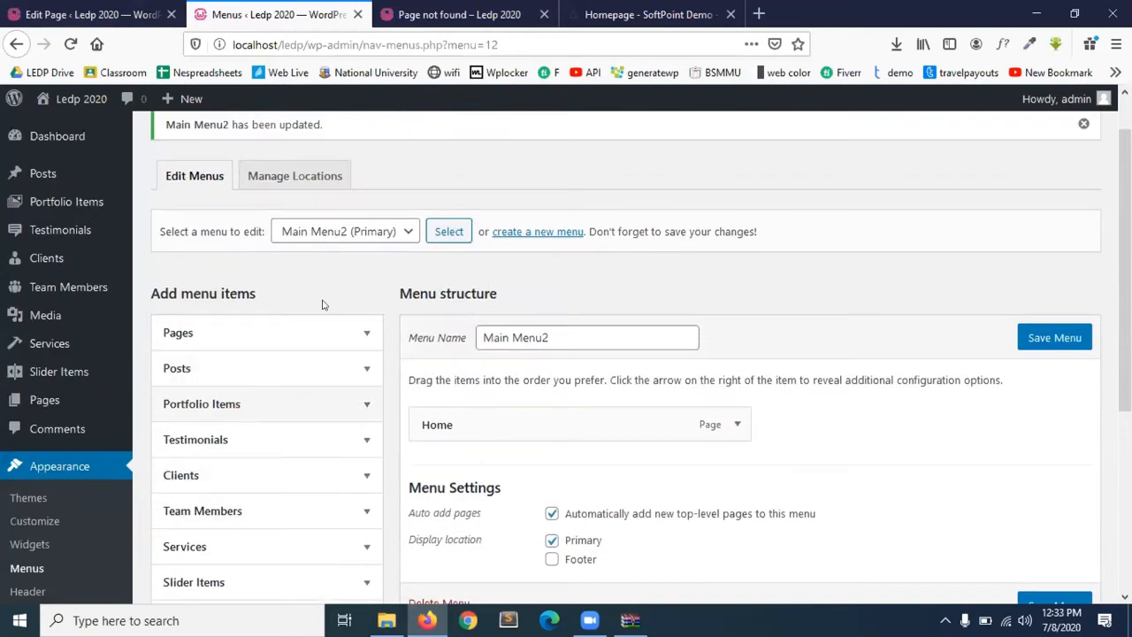
- Create a new page titled Bloog and publish it
key(ctrl+shift+Tab)
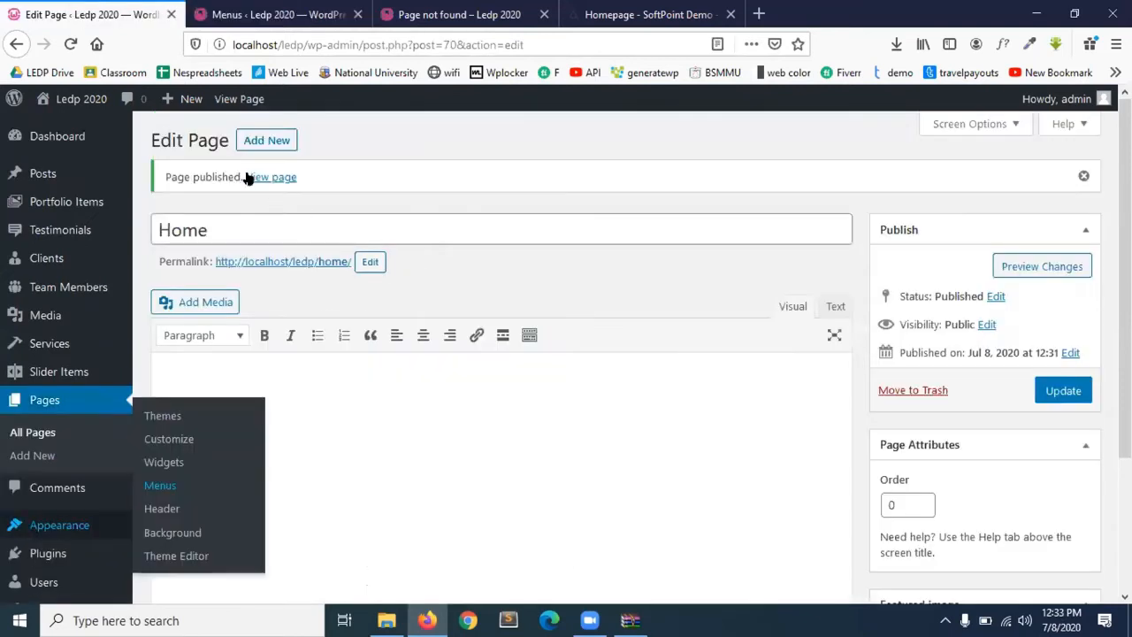
click(274, 141)
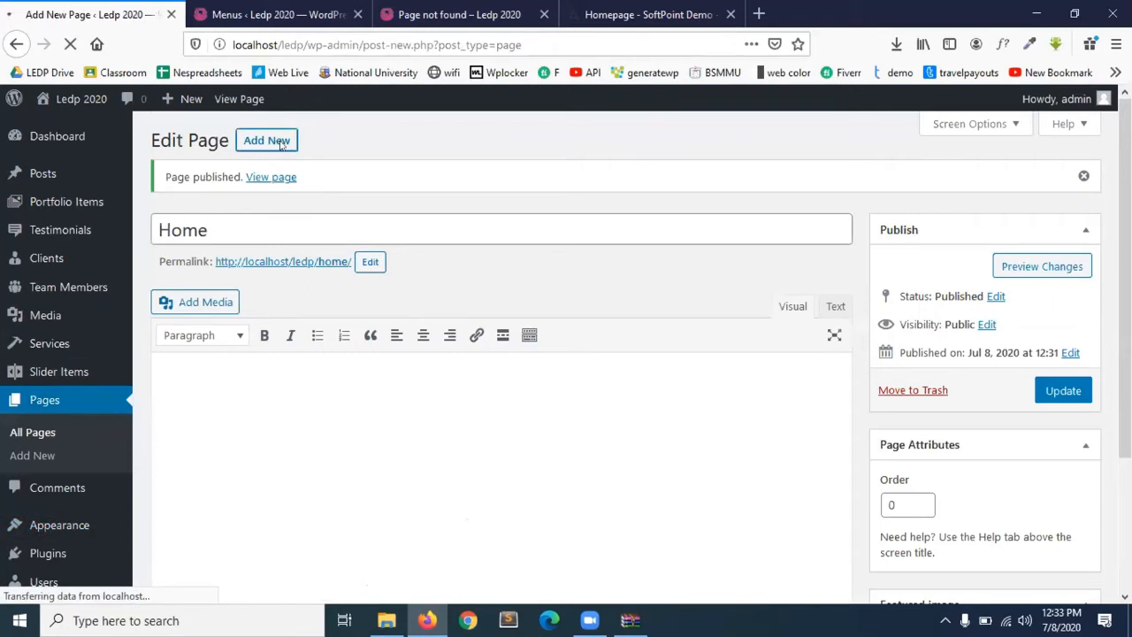
text(Bloog)
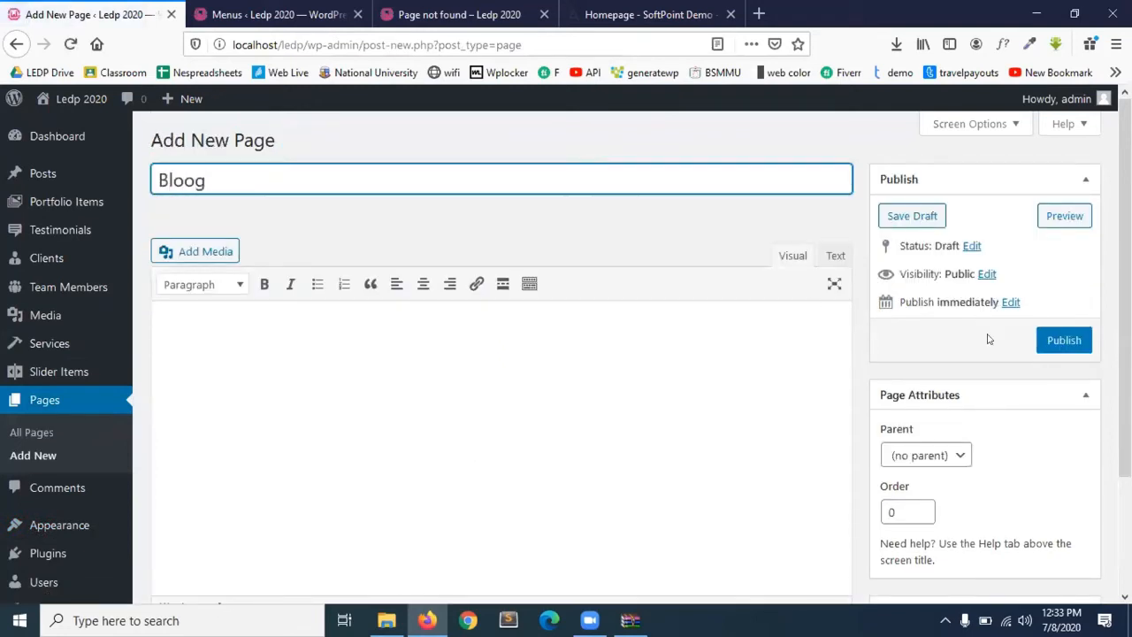
click(1064, 340)
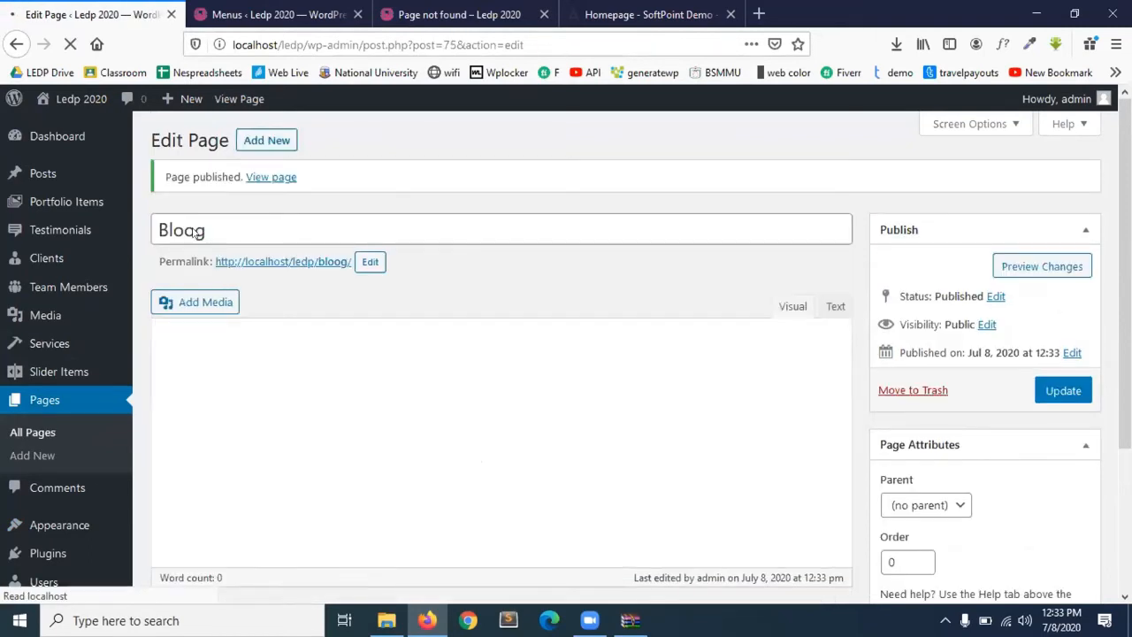
- Correct the misspelled page title to Blog and update the page
click(195, 230)
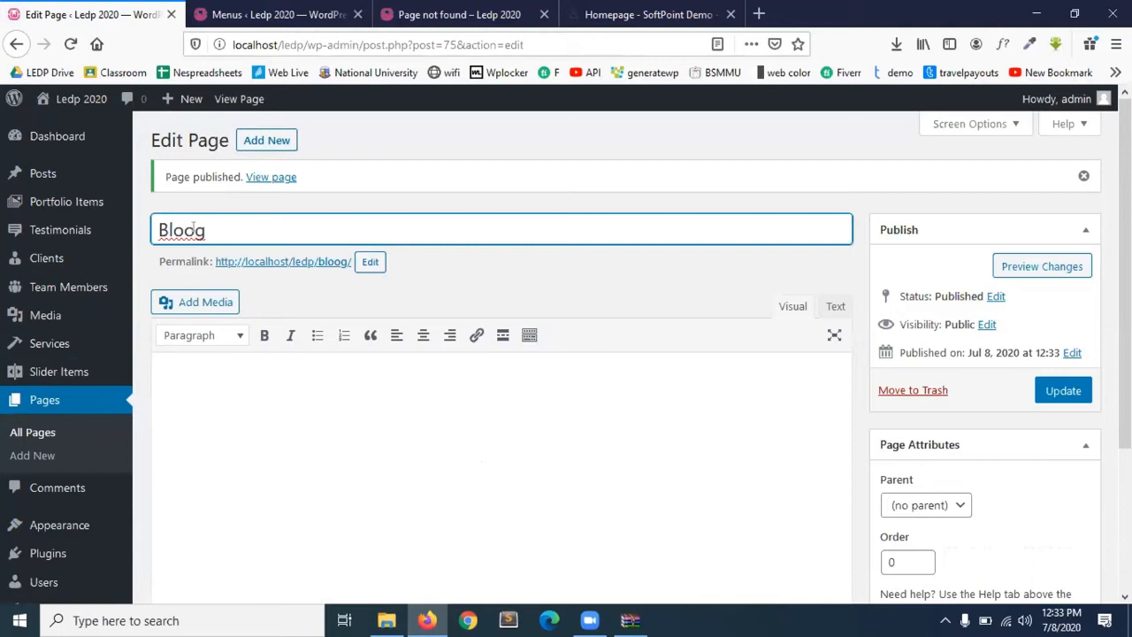
right_click(197, 232)
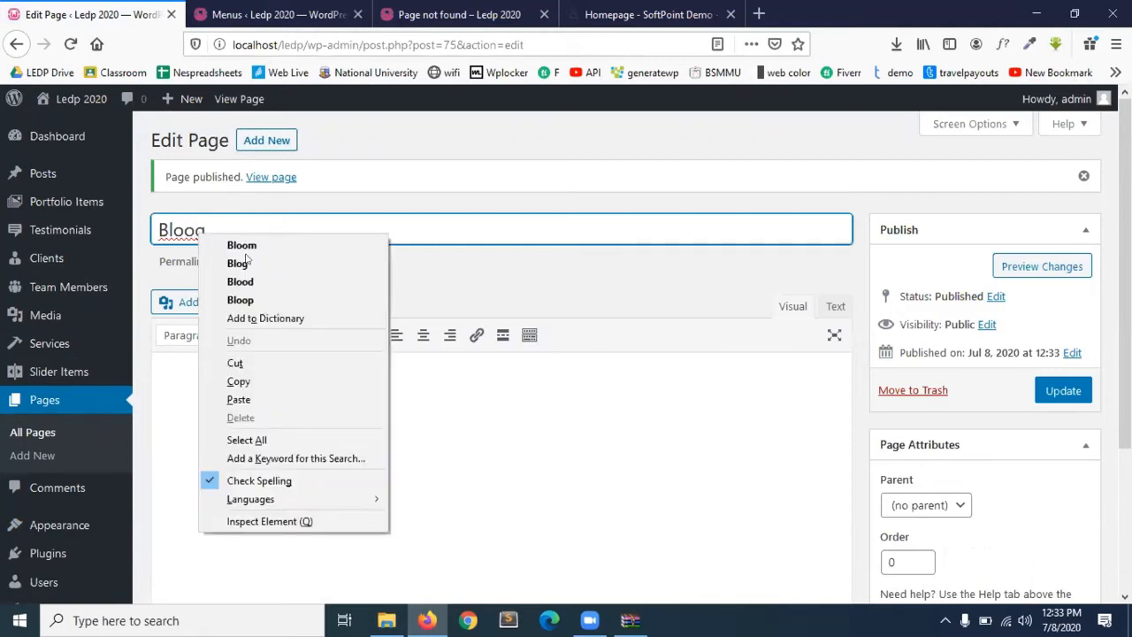
click(286, 264)
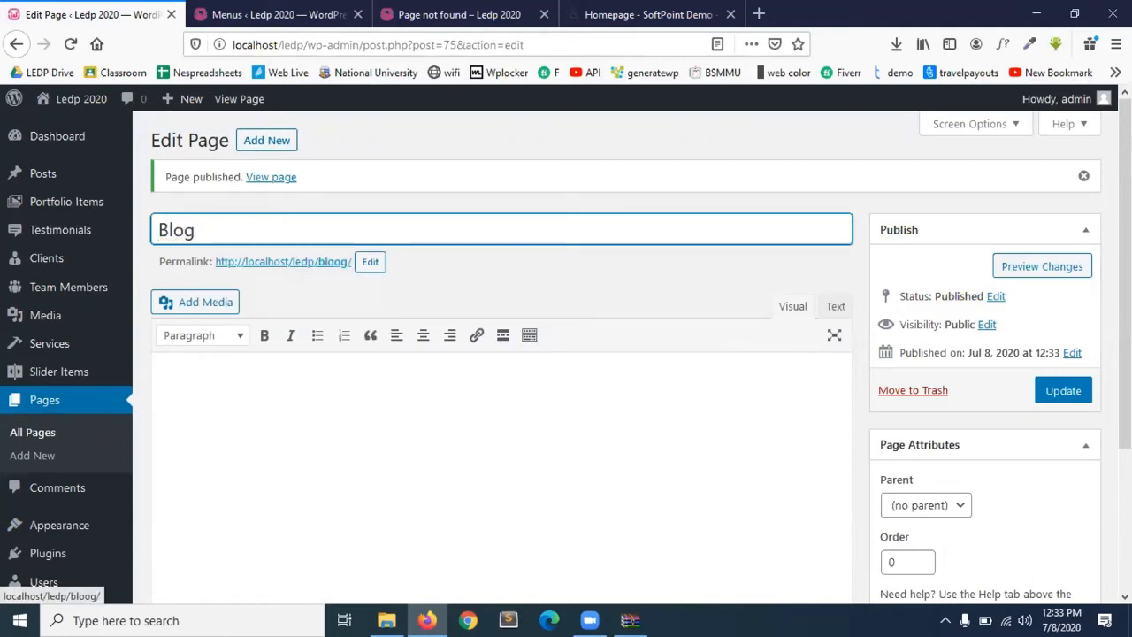
click(1055, 393)
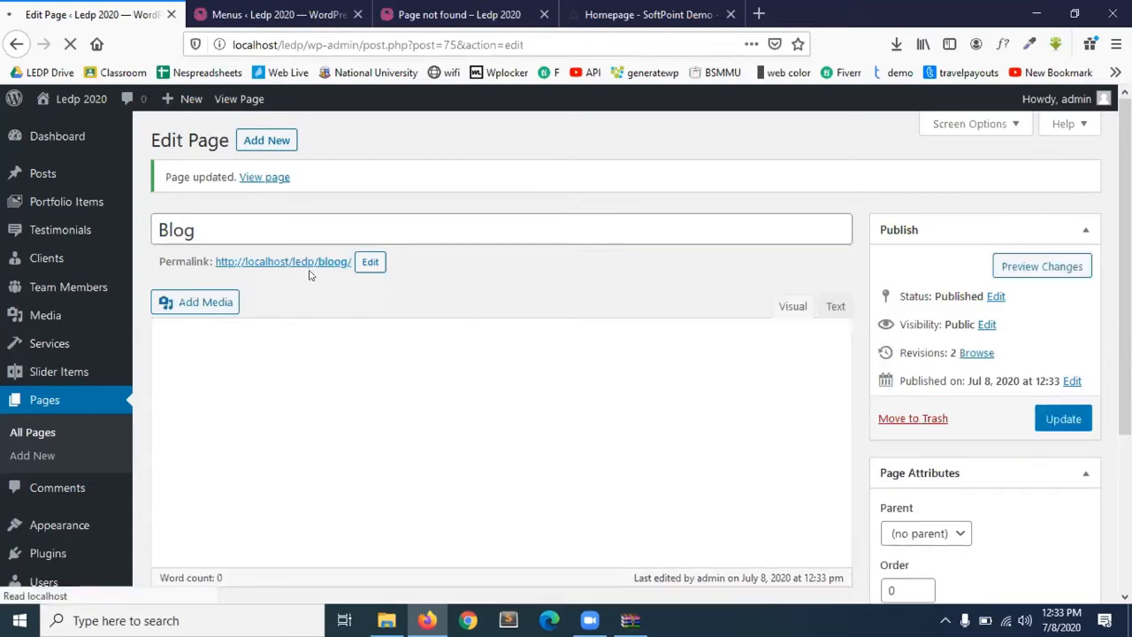
- Change the page's permalink slug to blog and update the page
click(357, 263)
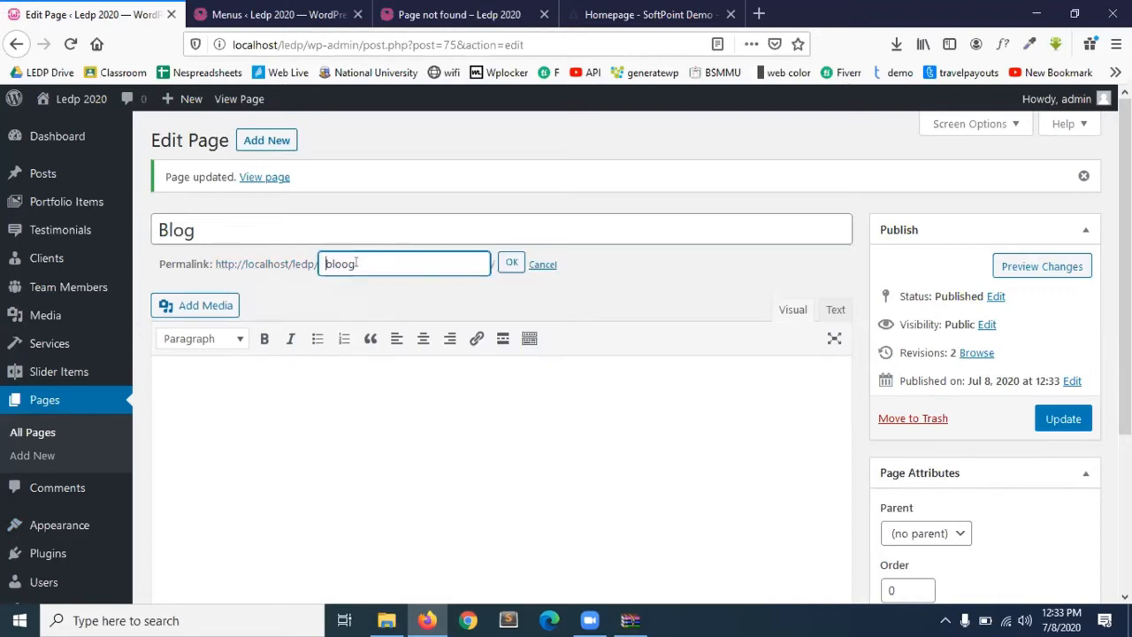
double_click(345, 259)
click(350, 263)
click(509, 263)
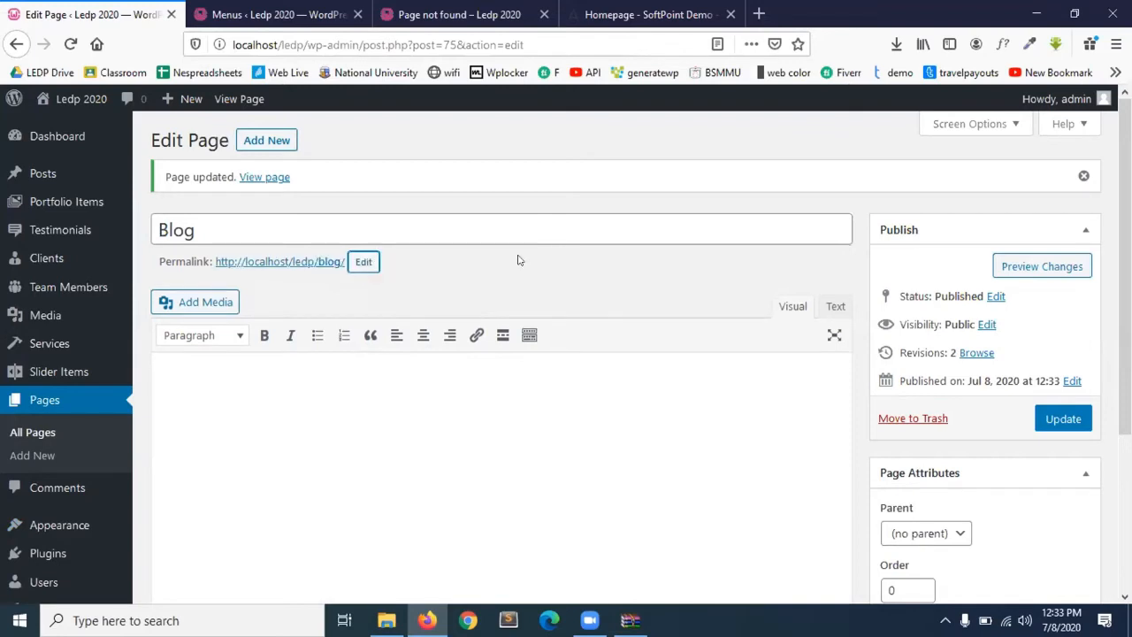
click(1065, 418)
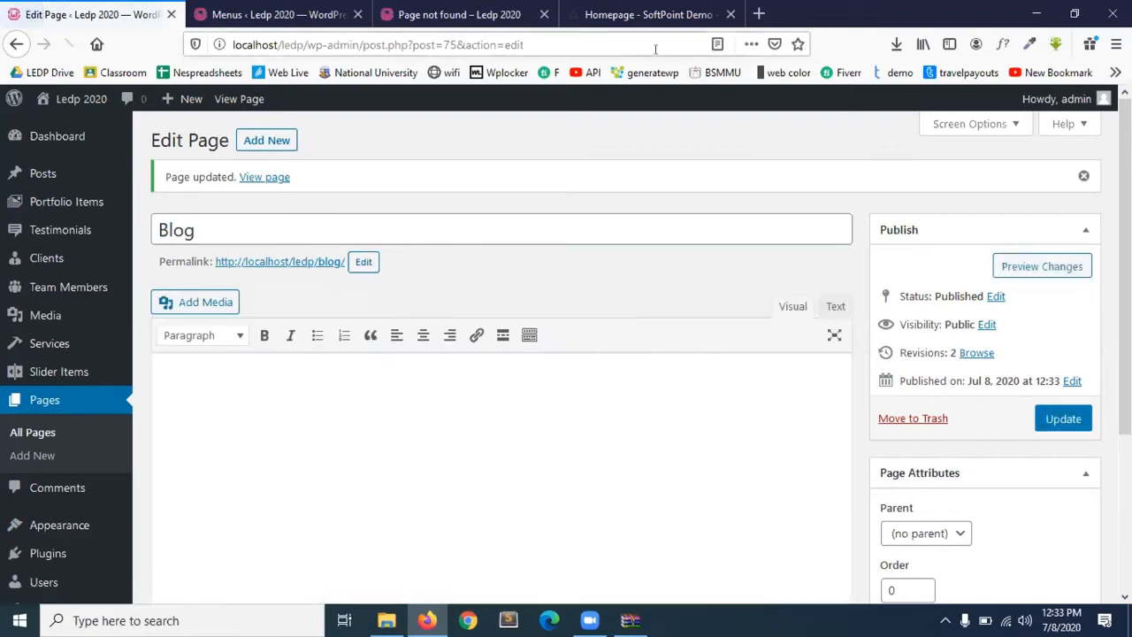
- Reload the site's front end to check the navigation for the Blog page, and return to the page editor
click(506, 7)
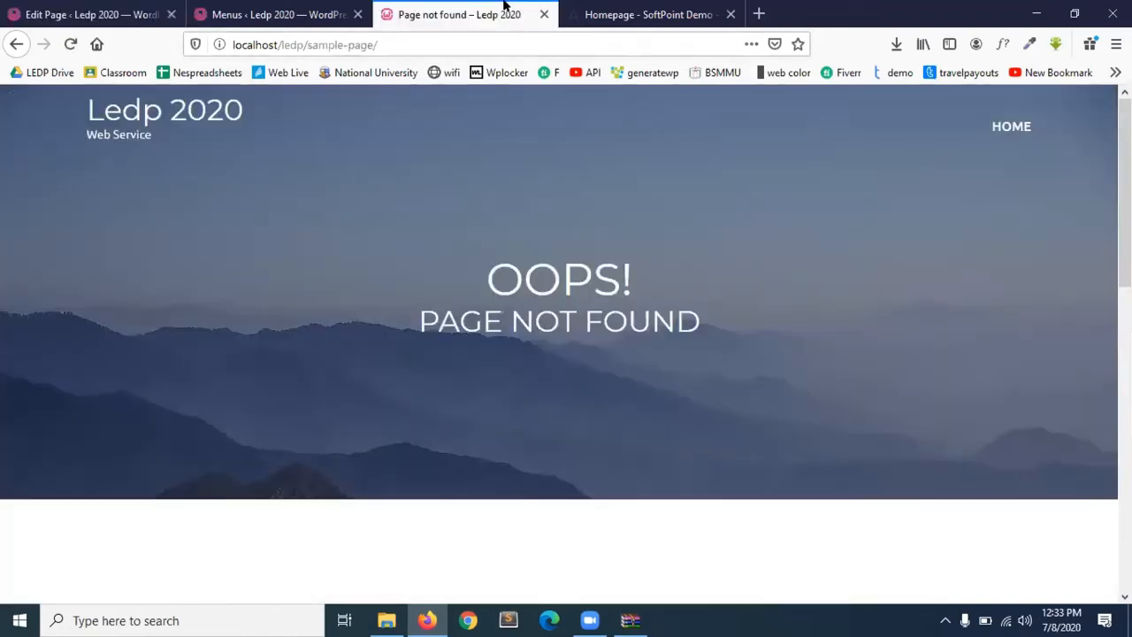
click(70, 44)
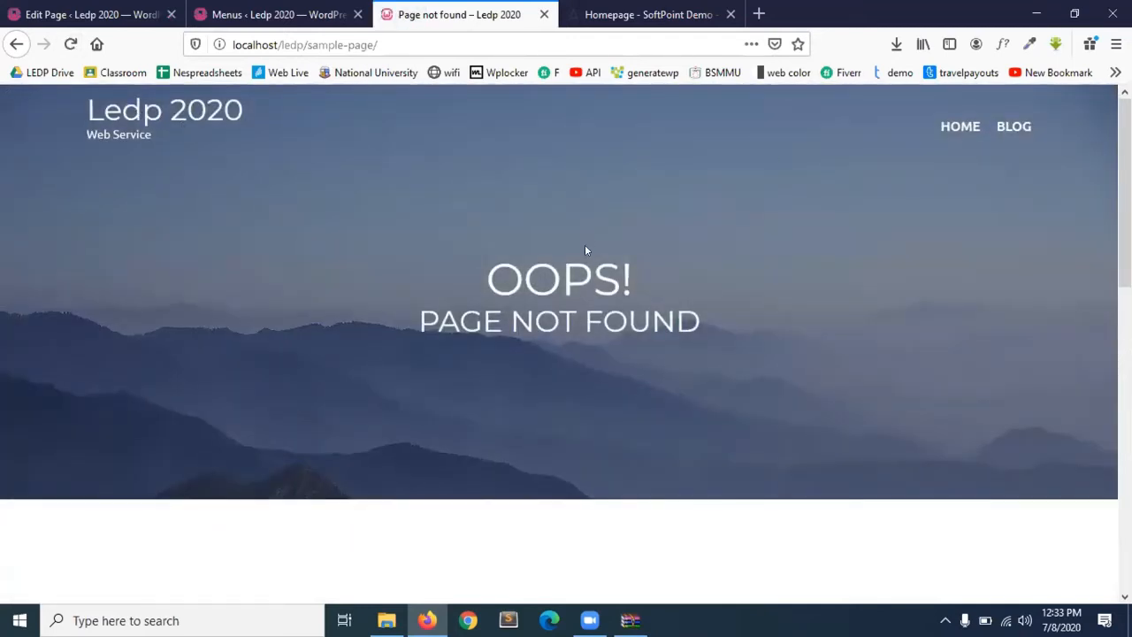
click(88, 14)
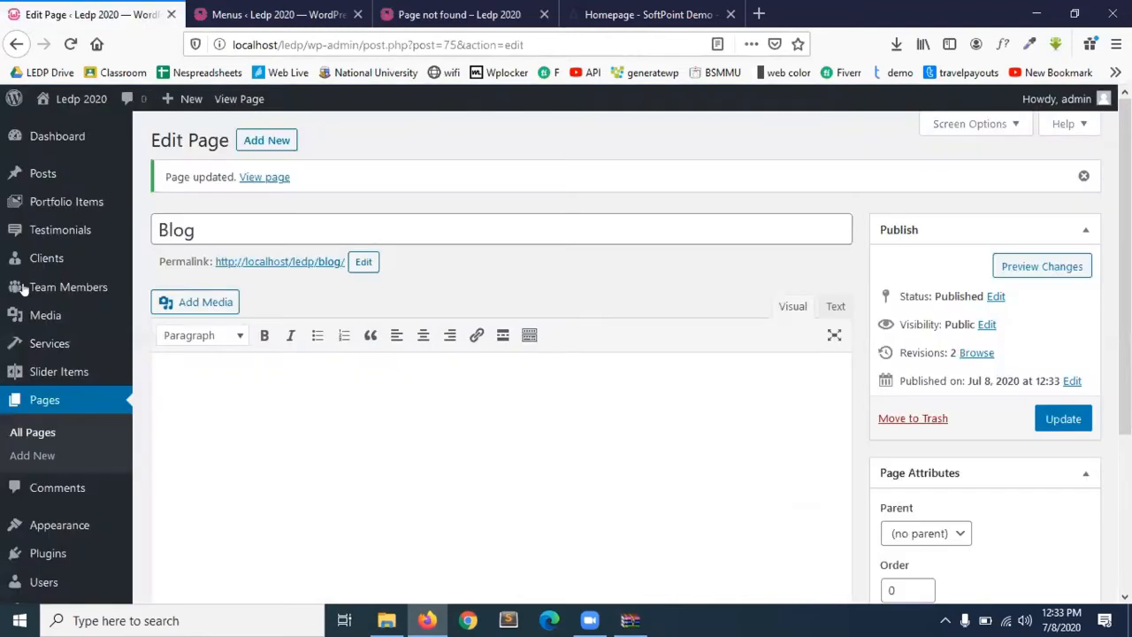
mouse_move(60, 528)
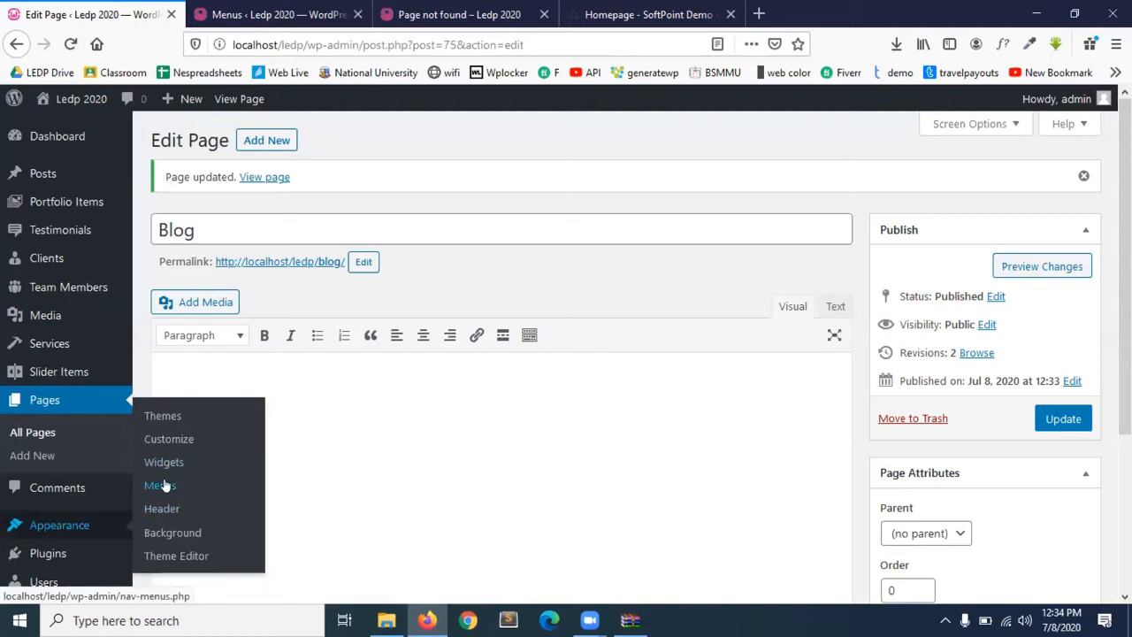
click(358, 392)
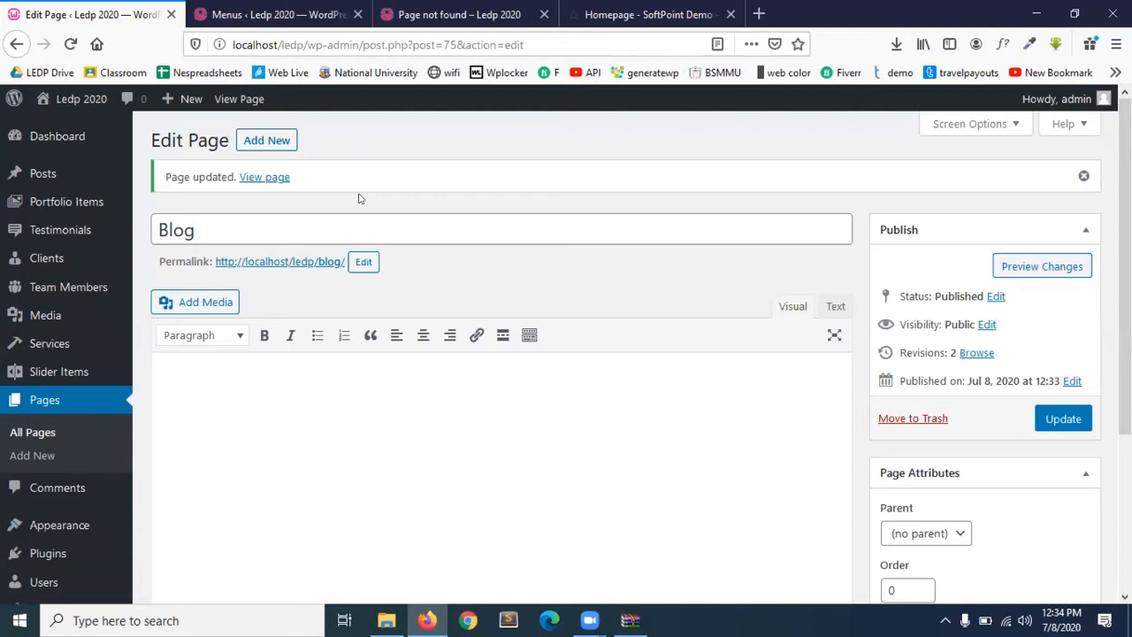
- In the Reading settings, display a static page with Home as the homepage and Blog as the posts page, and save
click(232, 8)
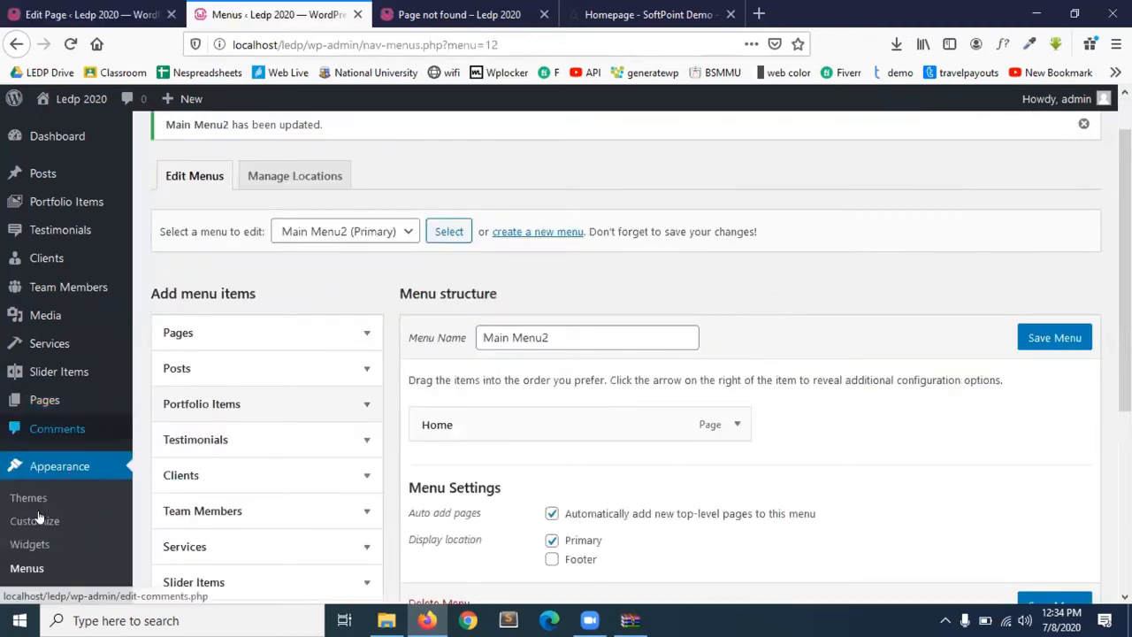
scroll(38, 517, down, 3)
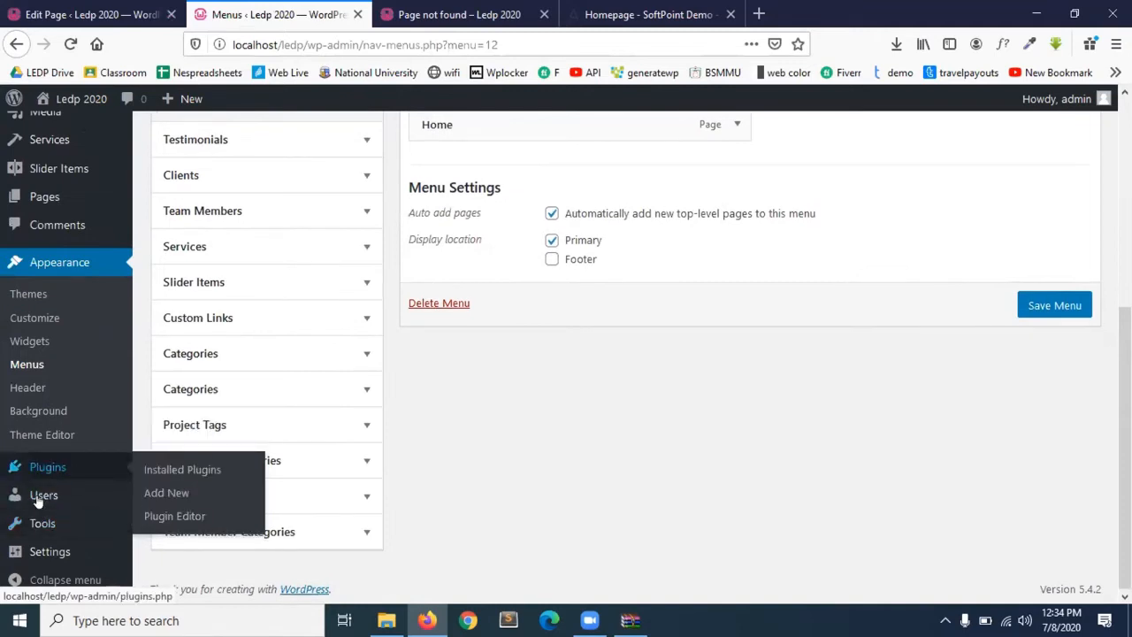
mouse_move(31, 523)
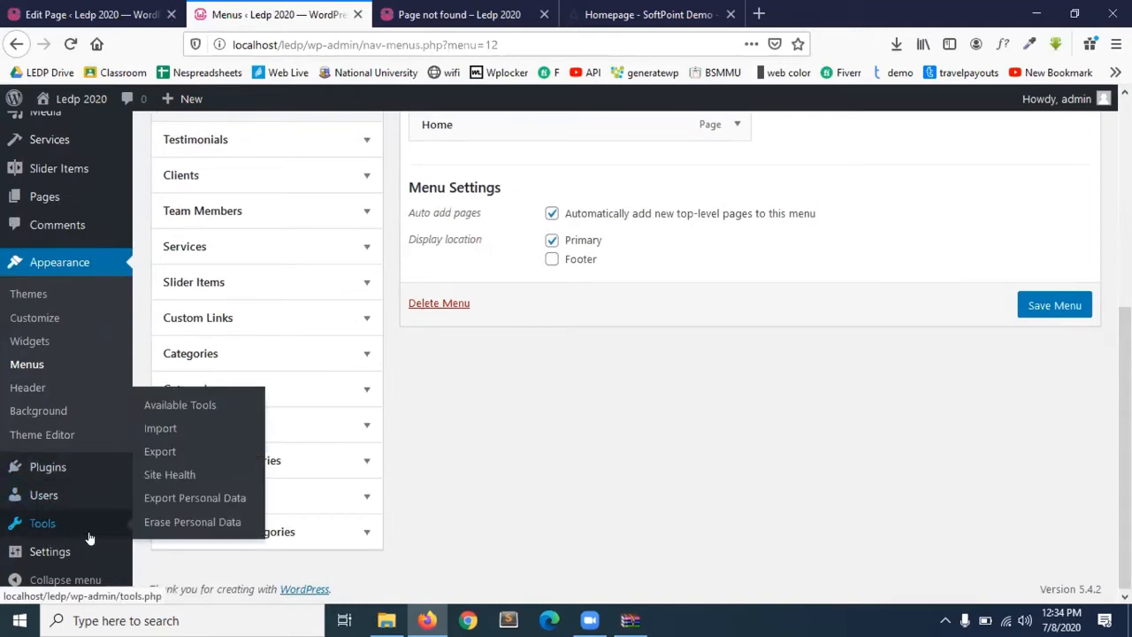
mouse_move(57, 554)
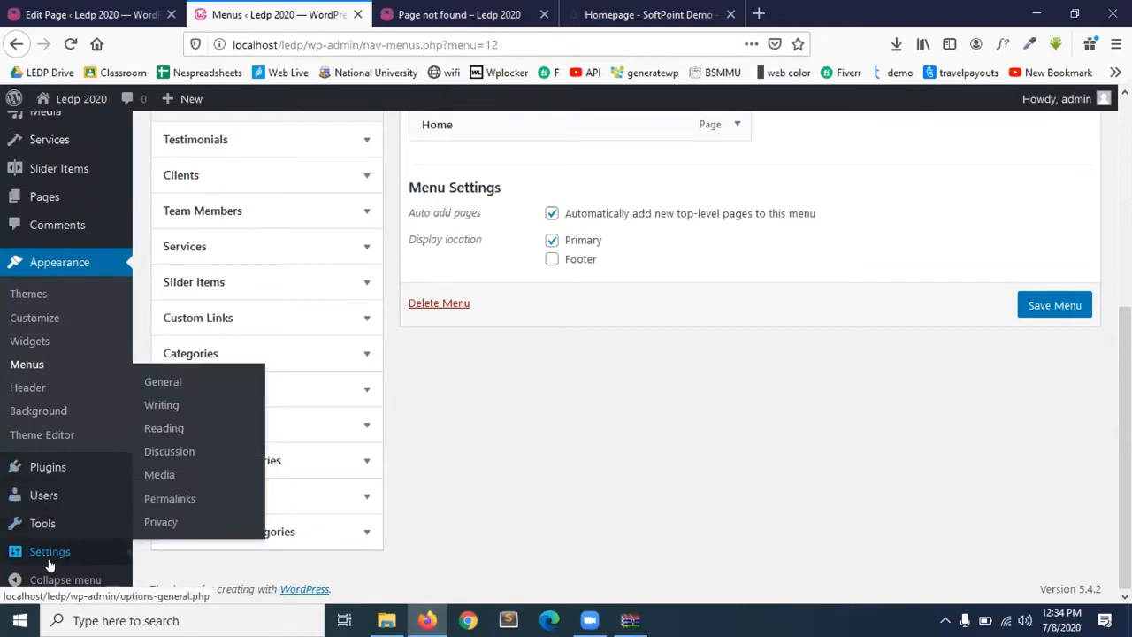
click(165, 431)
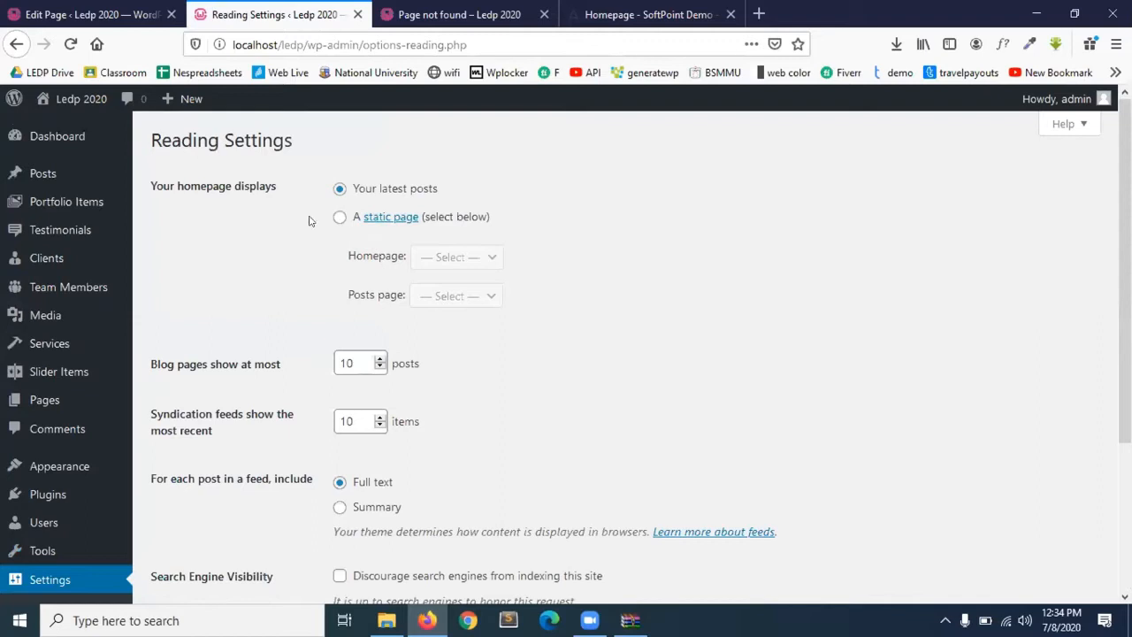
click(442, 217)
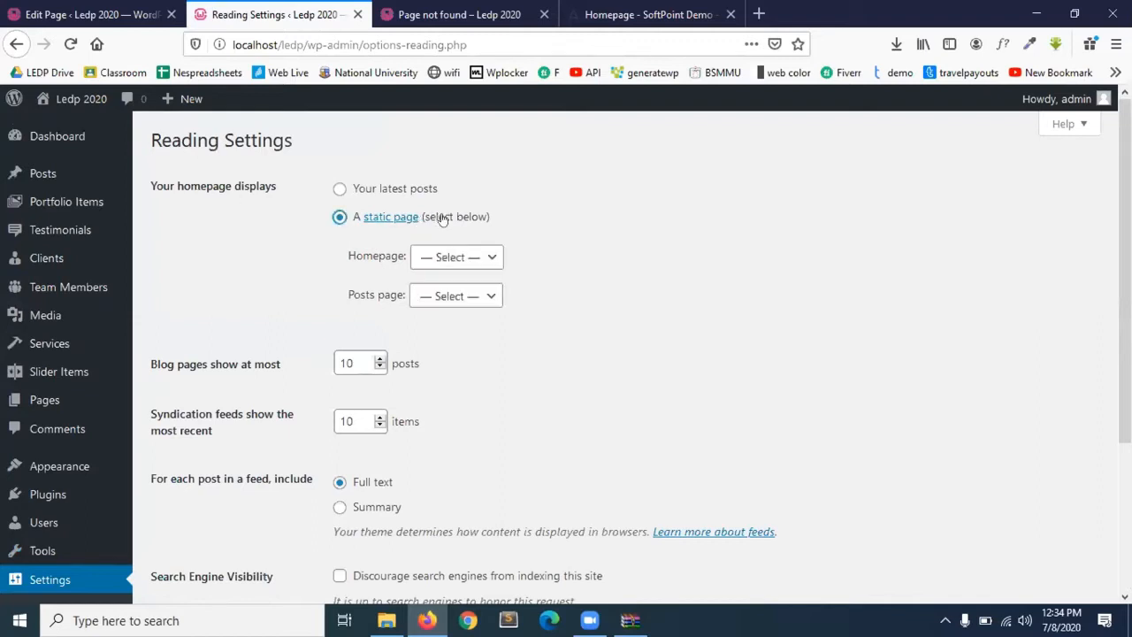
click(458, 257)
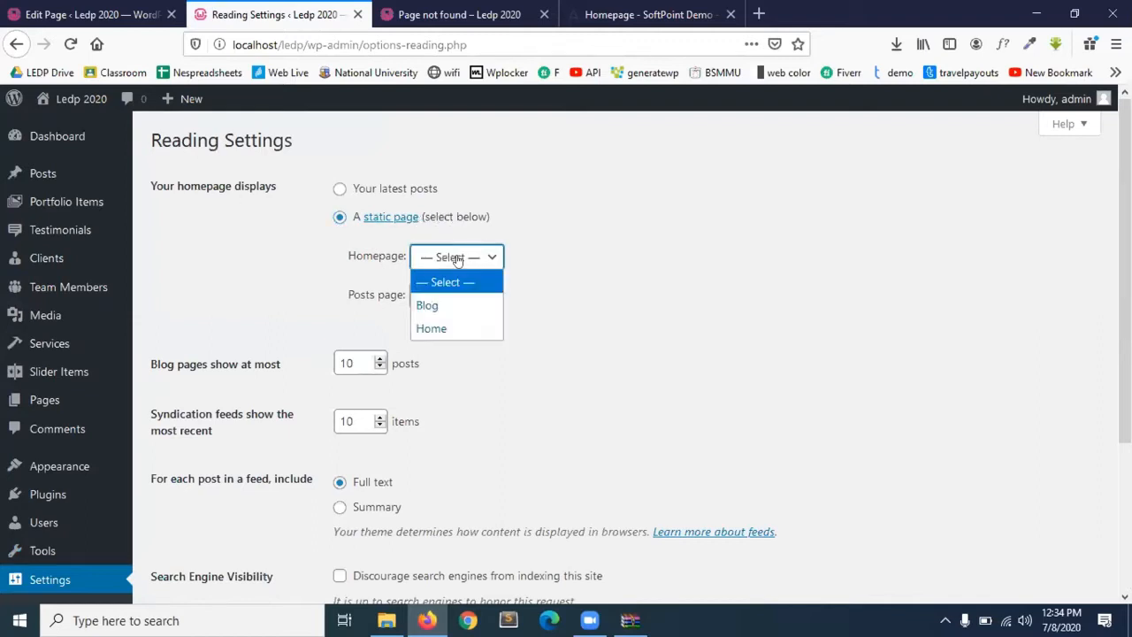
click(441, 328)
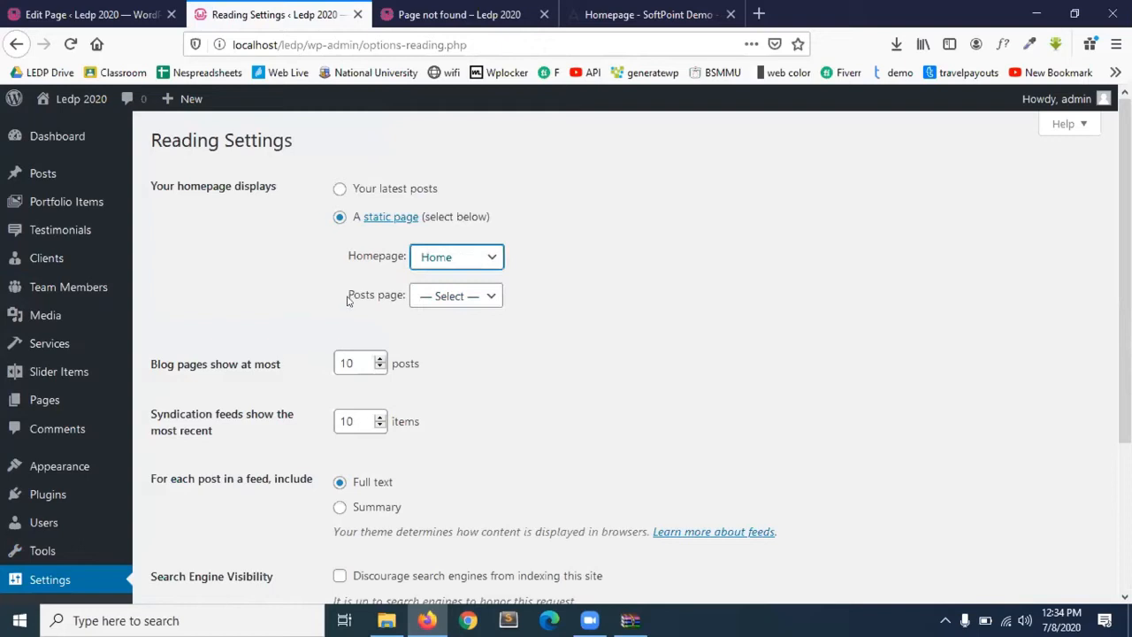
click(443, 297)
click(451, 352)
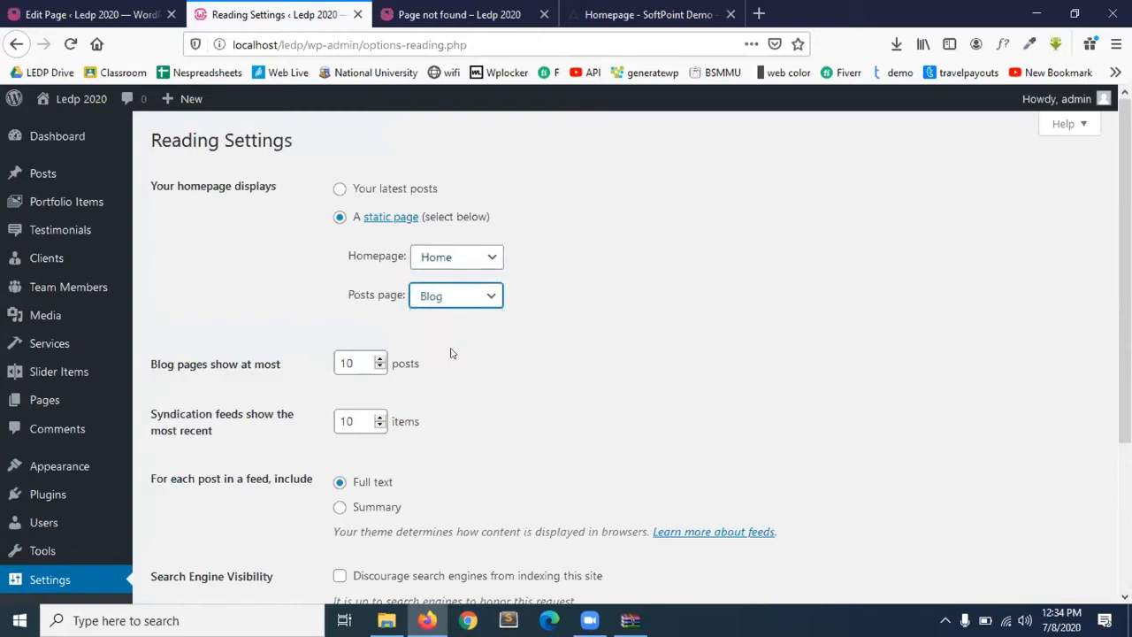
scroll(506, 381, down, 3)
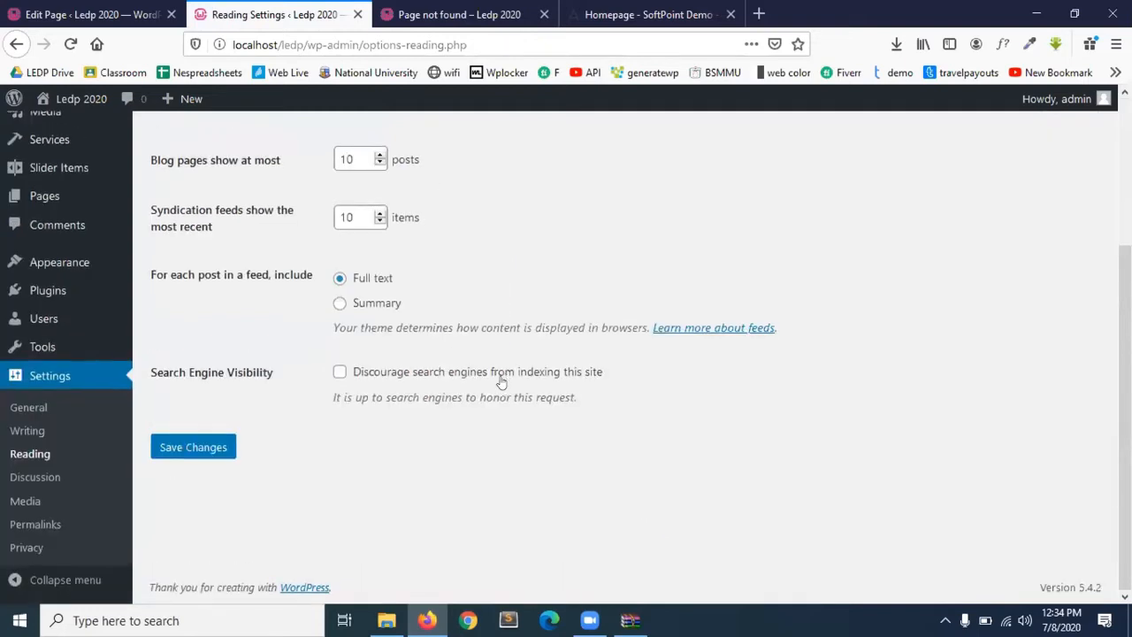
click(198, 460)
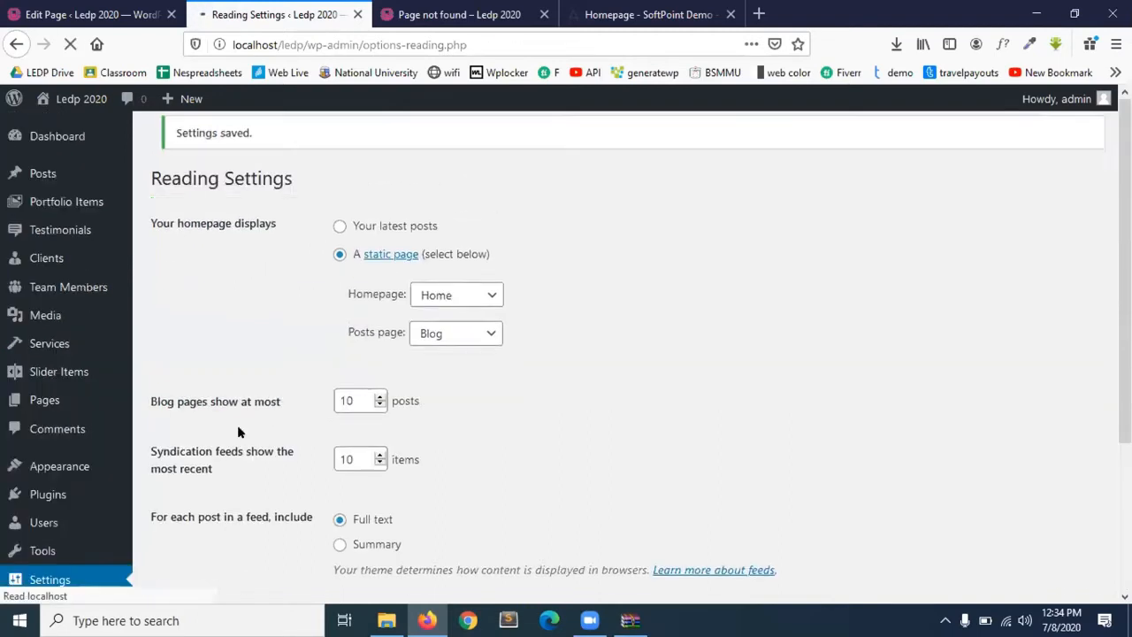
- Reload the site's front end, and open the Blog page from the site navigation to check its post listing and sidebar
click(446, 14)
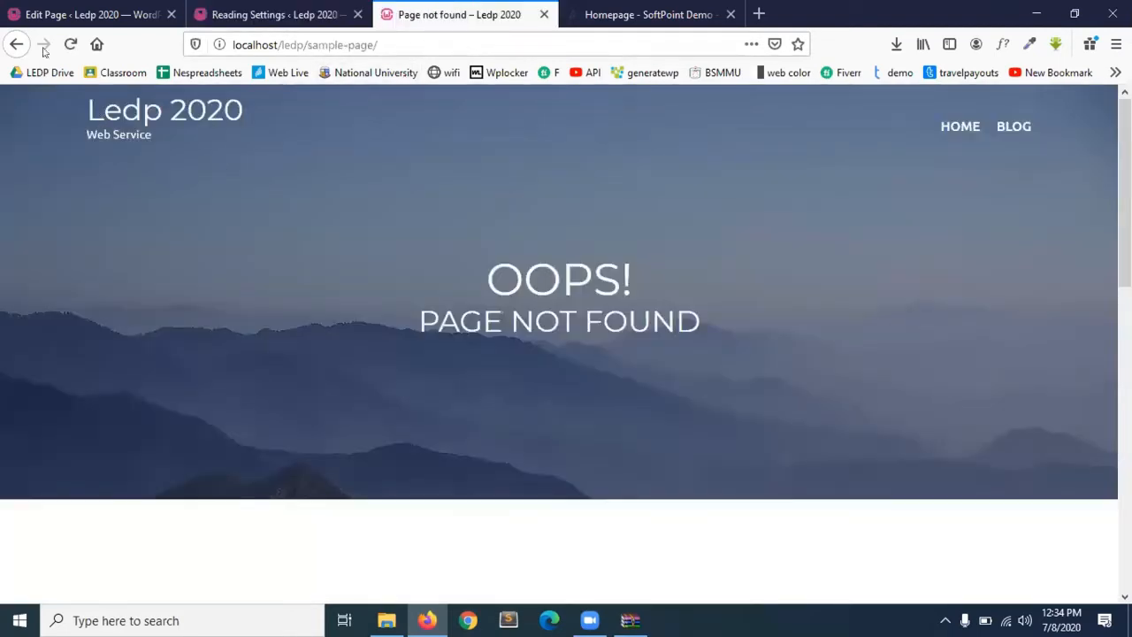
click(71, 46)
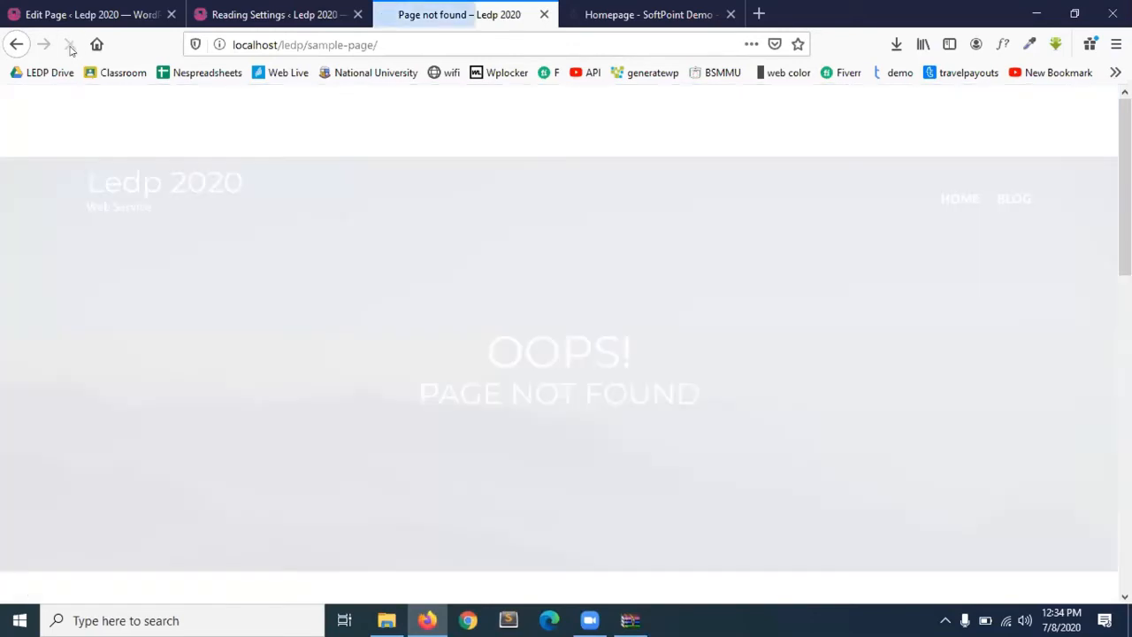
scroll(510, 427, down, 6)
scroll(508, 429, up, 3)
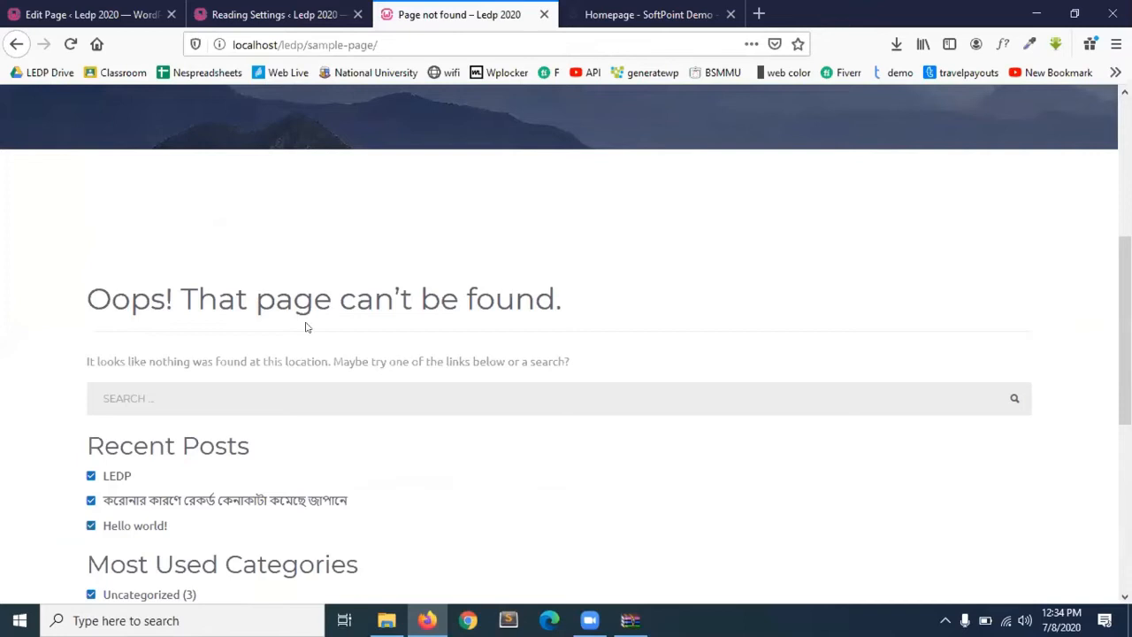
scroll(386, 344, down, 4)
scroll(386, 344, up, 8)
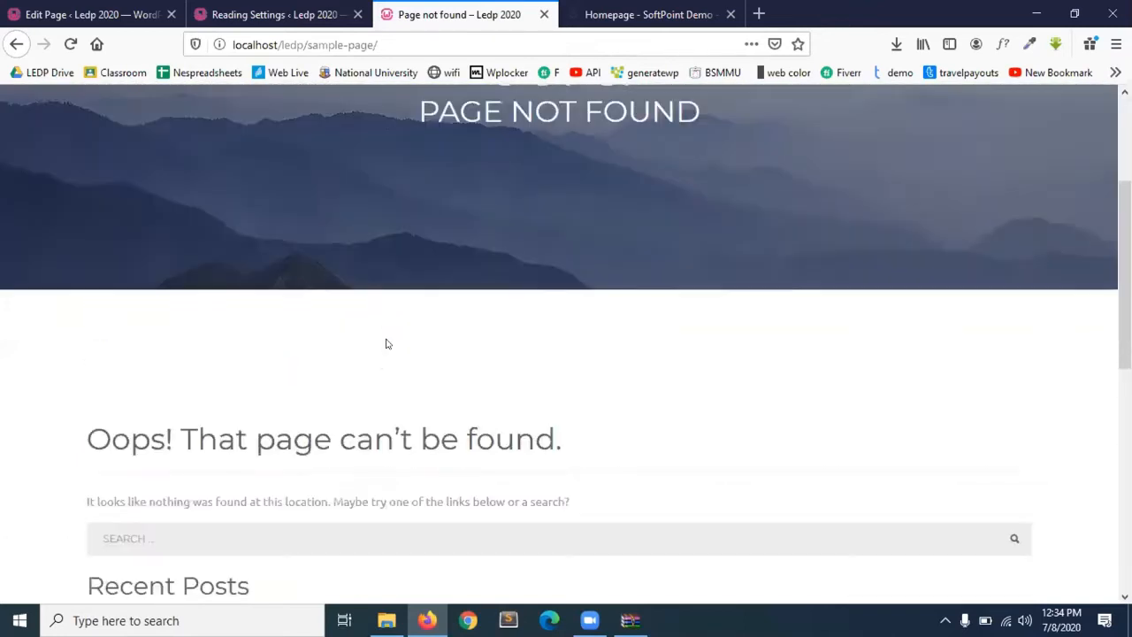
click(1013, 124)
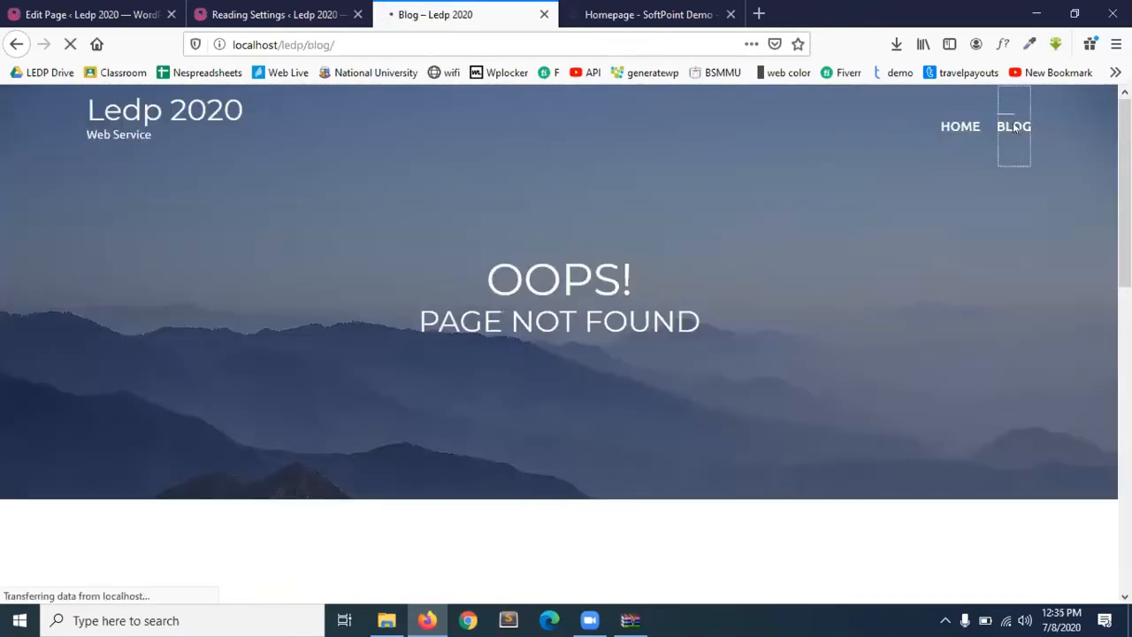
scroll(644, 366, down, 5)
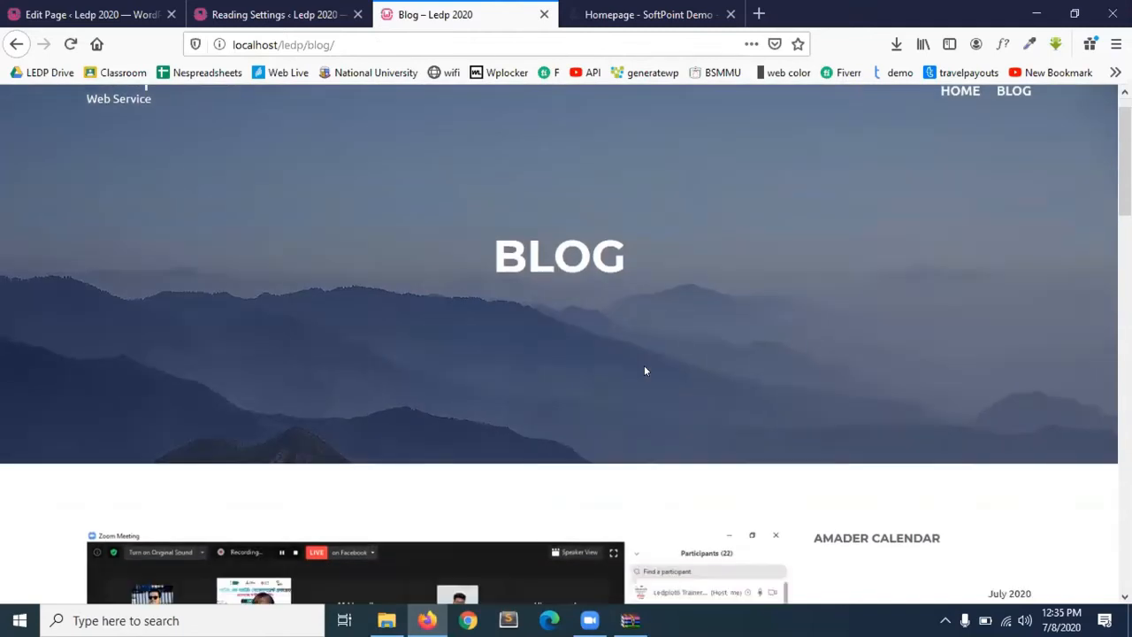
scroll(644, 370, down, 8)
scroll(645, 371, up, 15)
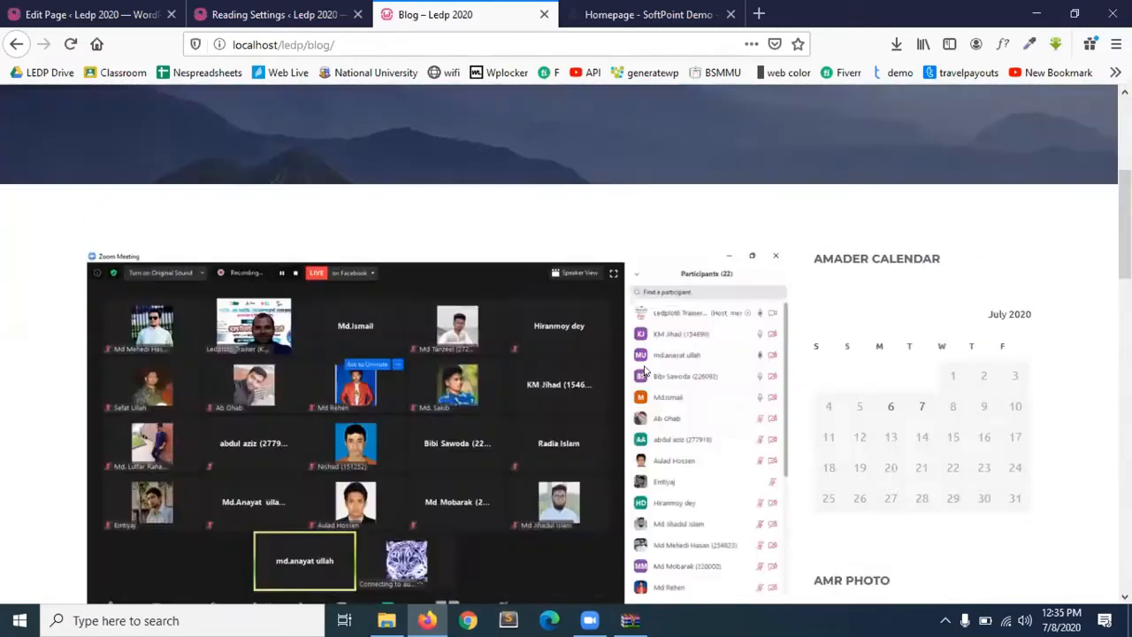
- Open the site's Home page from the navigation and examine its header, content area and footer
click(949, 124)
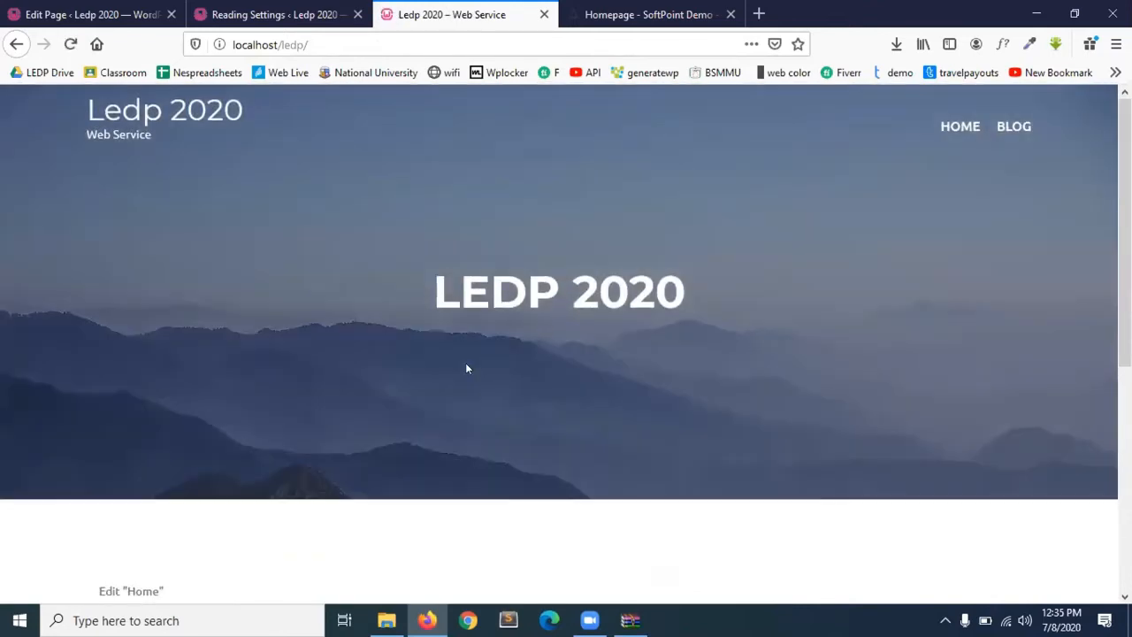
scroll(465, 368, down, 4)
scroll(467, 368, up, 5)
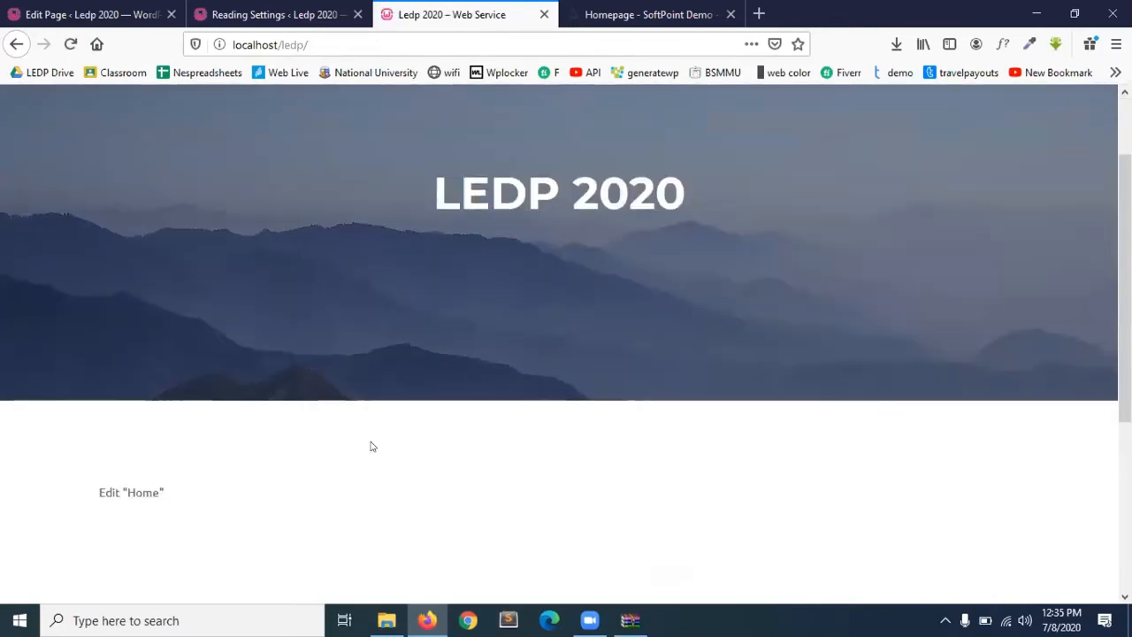
scroll(371, 447, down, 3)
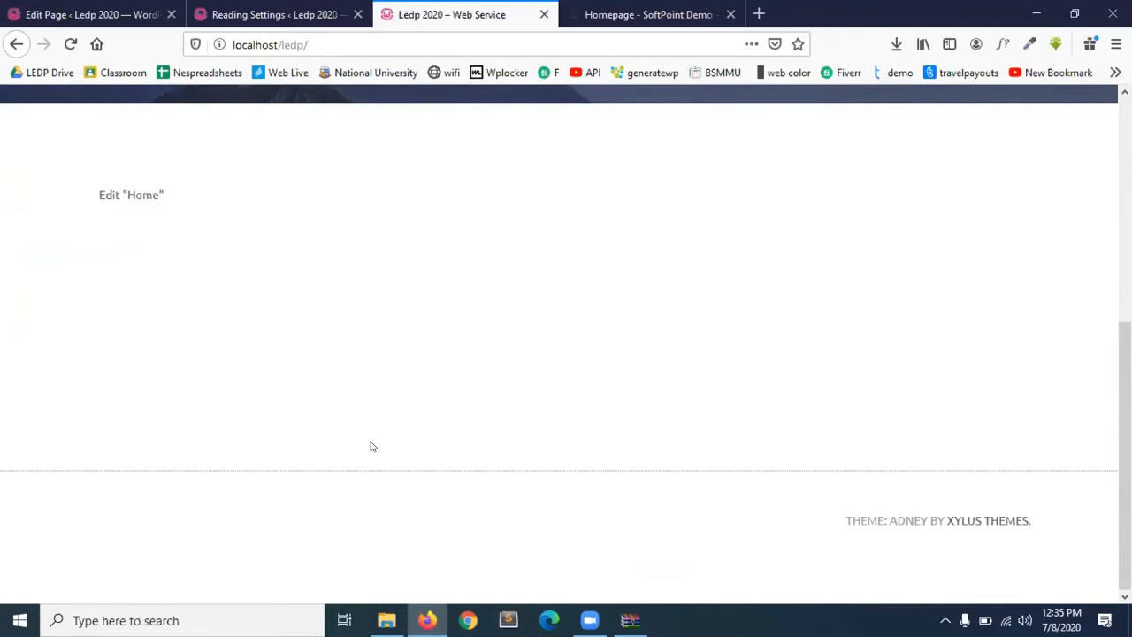
scroll(372, 447, up, 4)
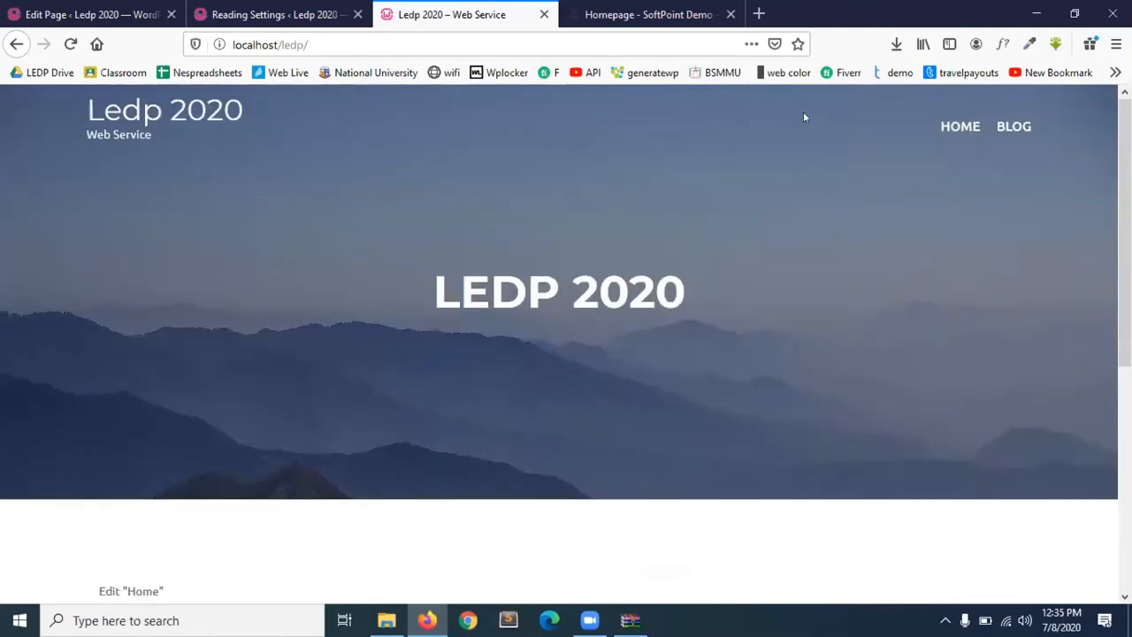
click(953, 123)
scroll(512, 167, down, 3)
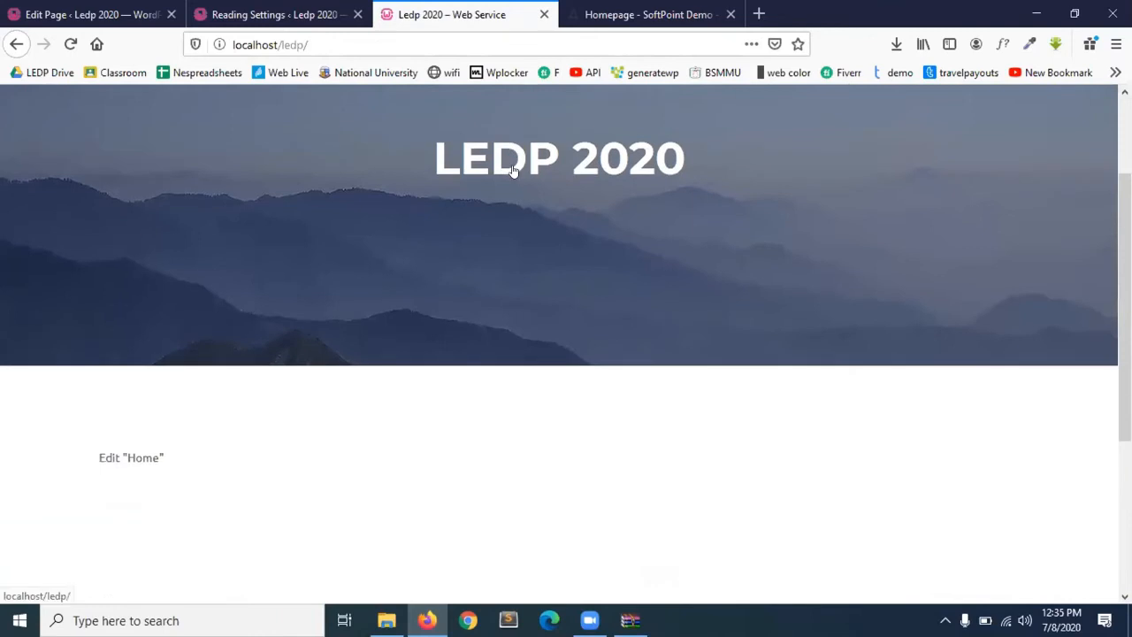
scroll(512, 166, up, 3)
scroll(530, 394, down, 3)
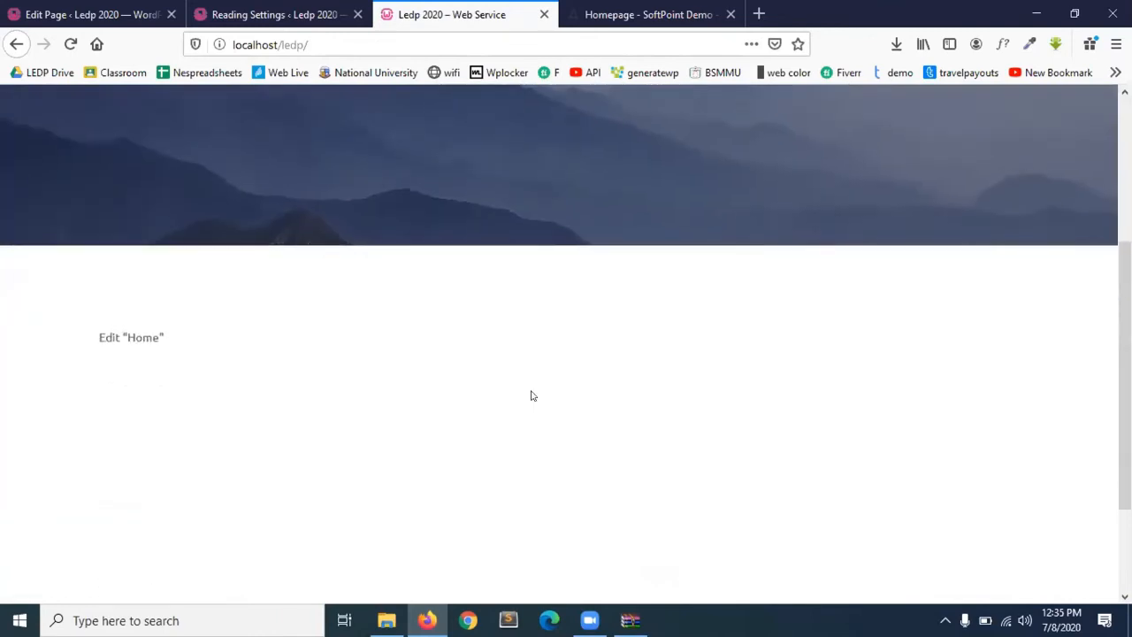
scroll(361, 411, down, 3)
scroll(248, 167, up, 5)
click(221, 12)
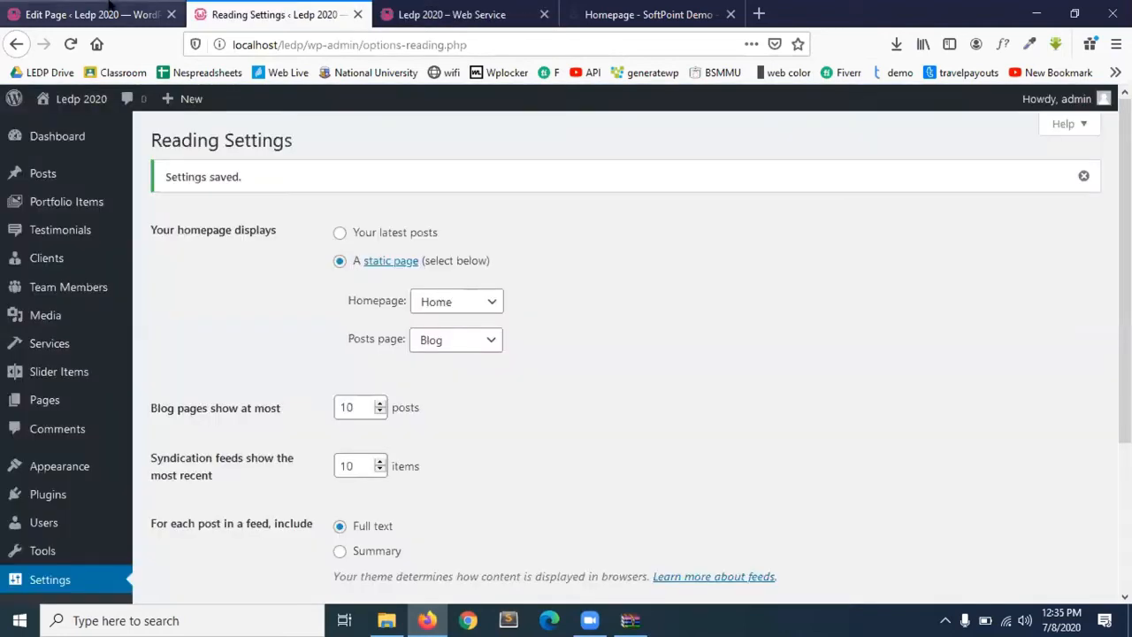
click(446, 14)
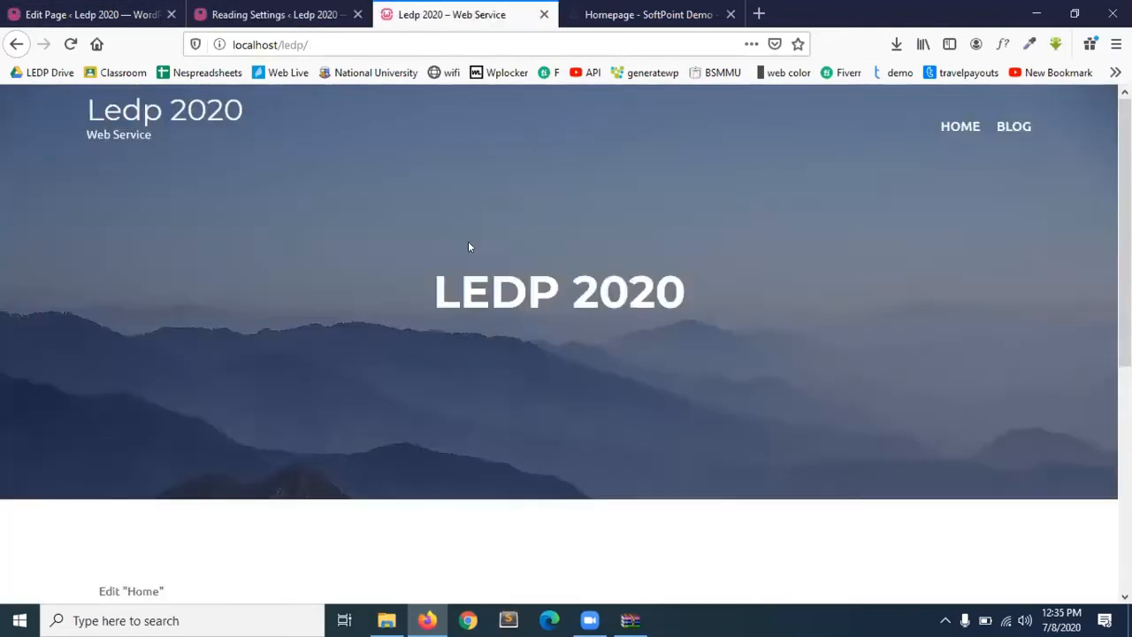
click(68, 7)
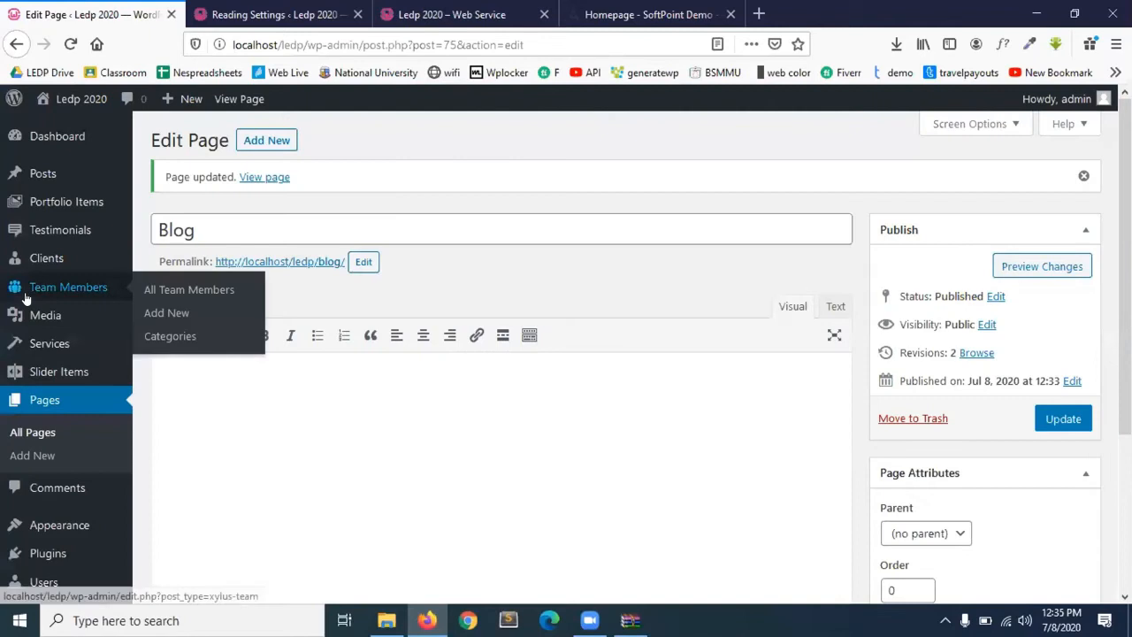
click(280, 9)
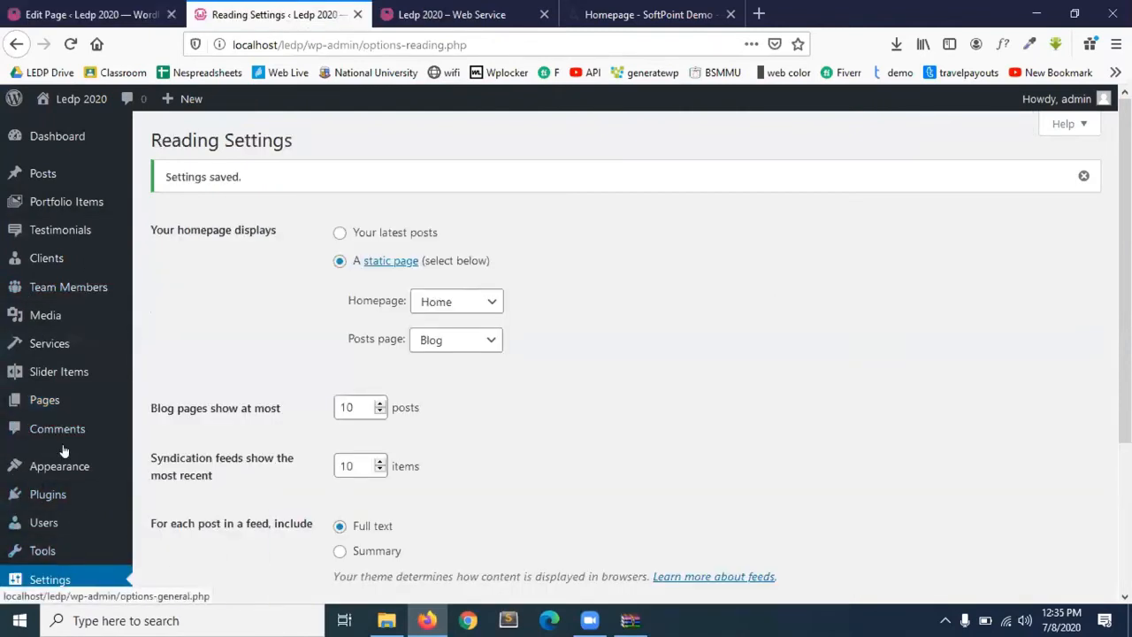
- Open the theme customizer's Homepage Settings and review the service, portfolio, team, testimonial and clients section options
mouse_move(49, 258)
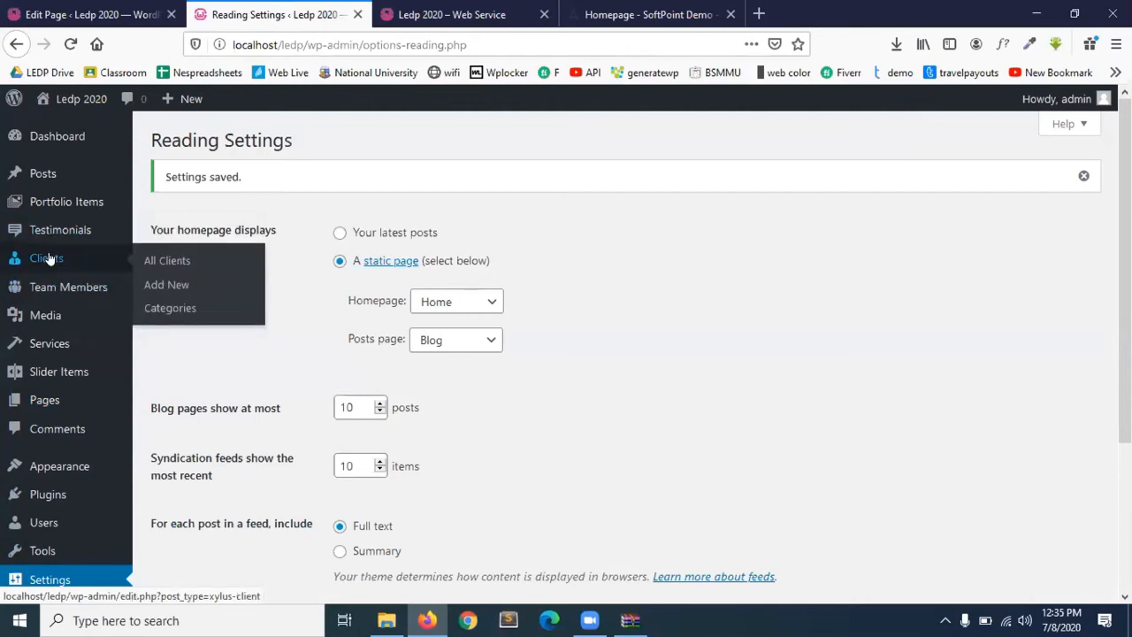
mouse_move(62, 376)
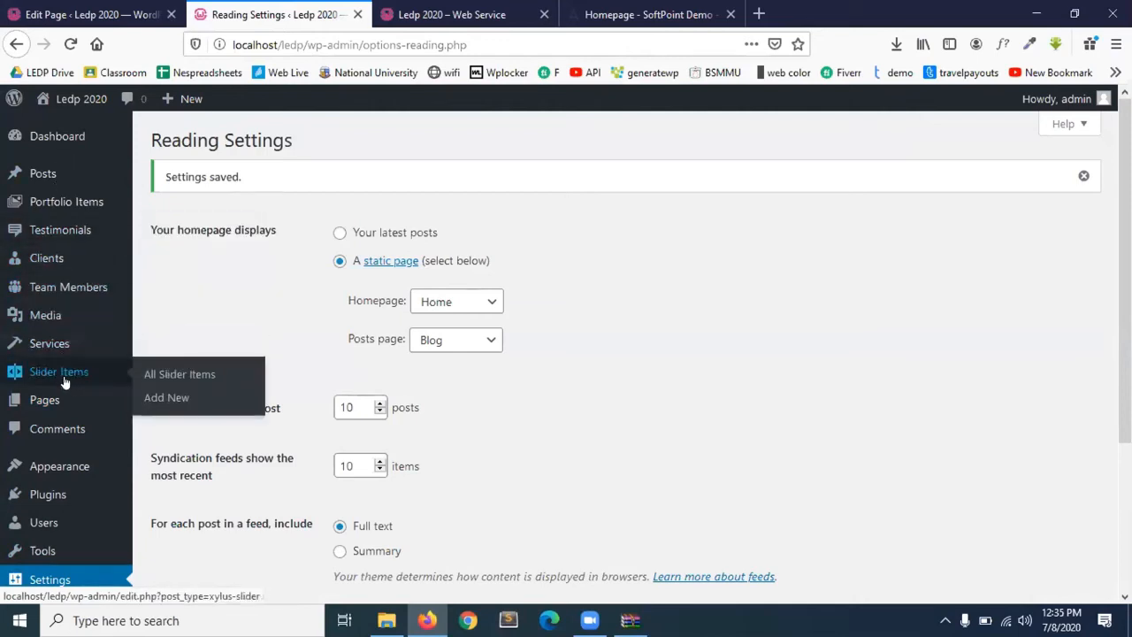
mouse_move(76, 466)
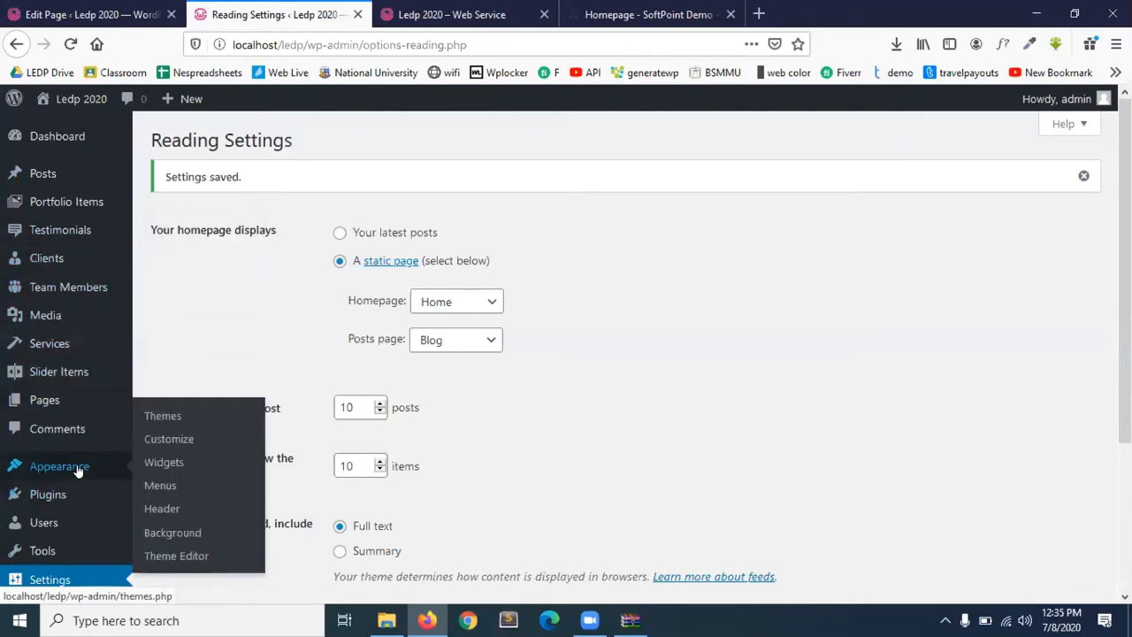
click(170, 438)
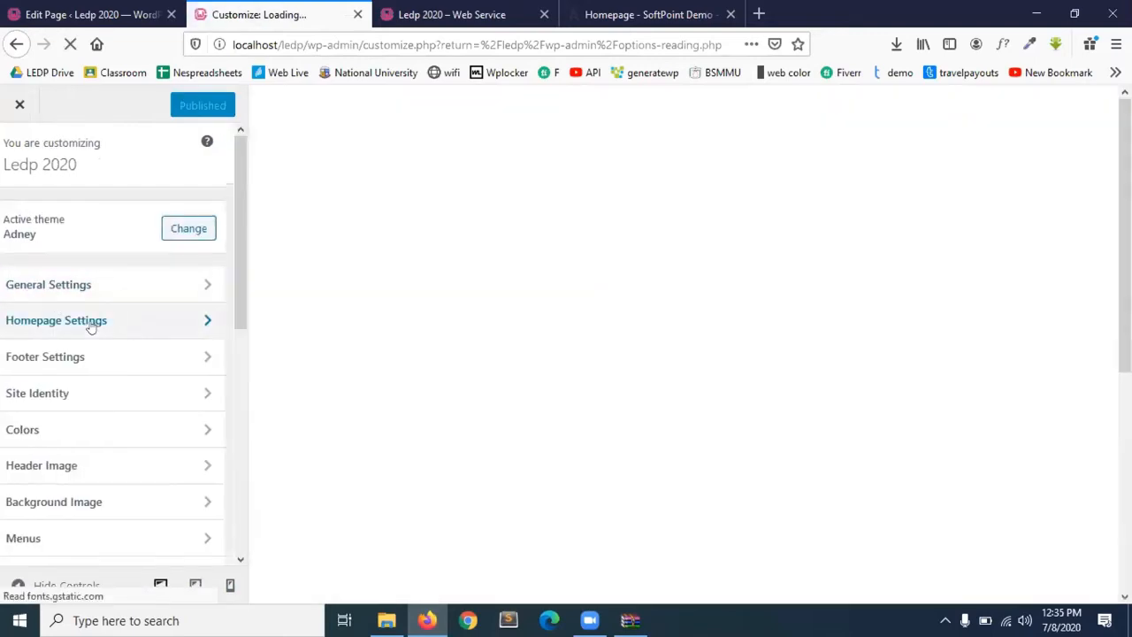
click(89, 322)
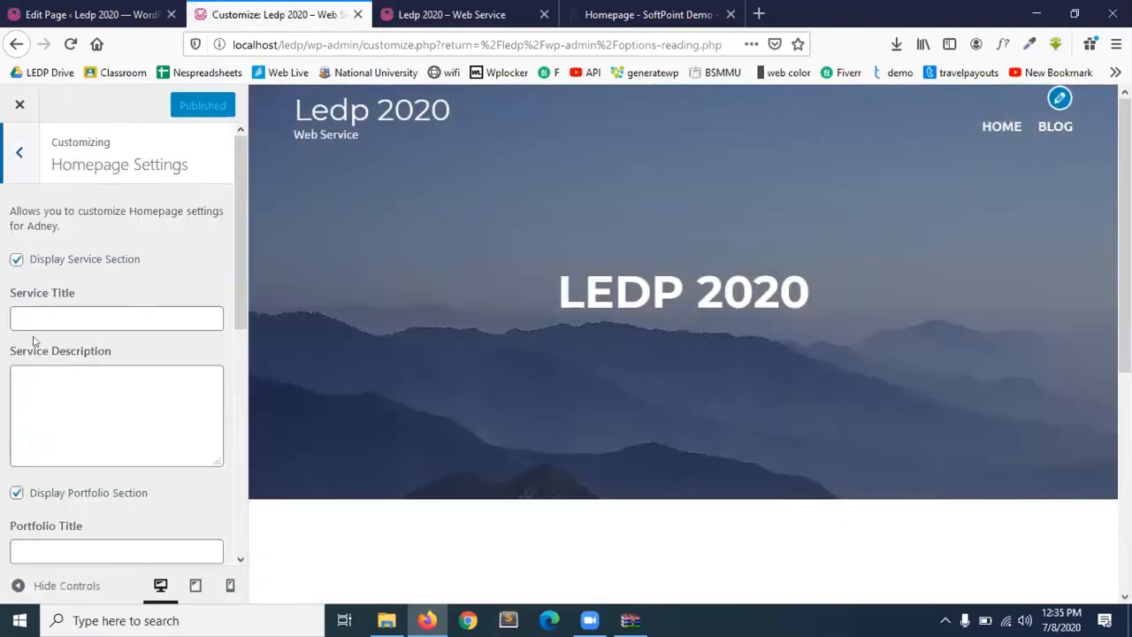
scroll(33, 341, down, 5)
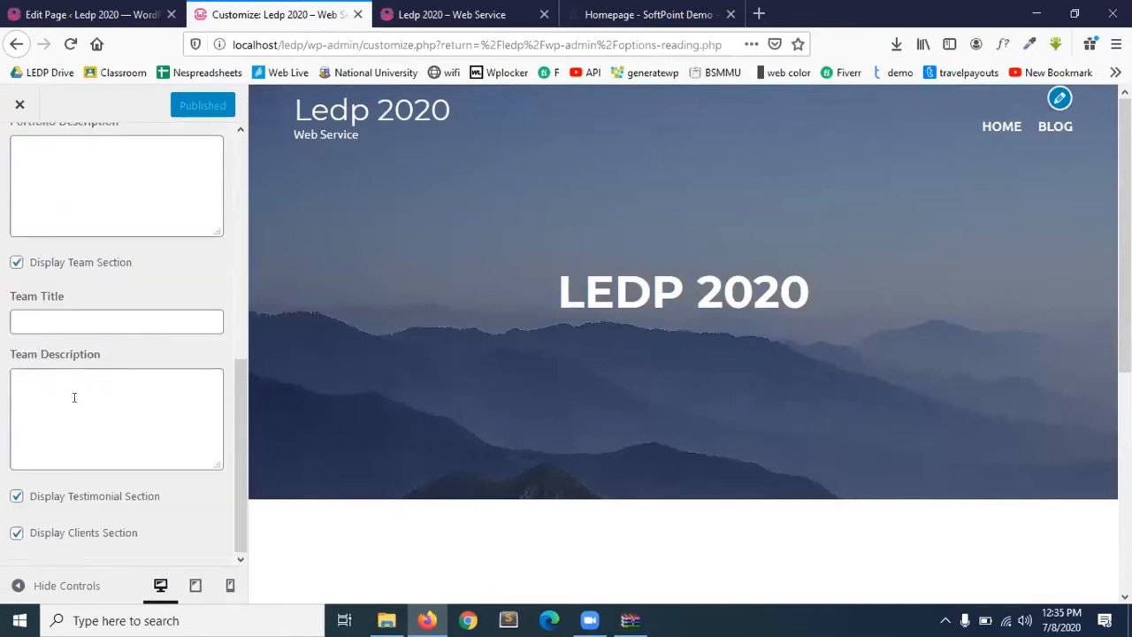
scroll(74, 397, up, 5)
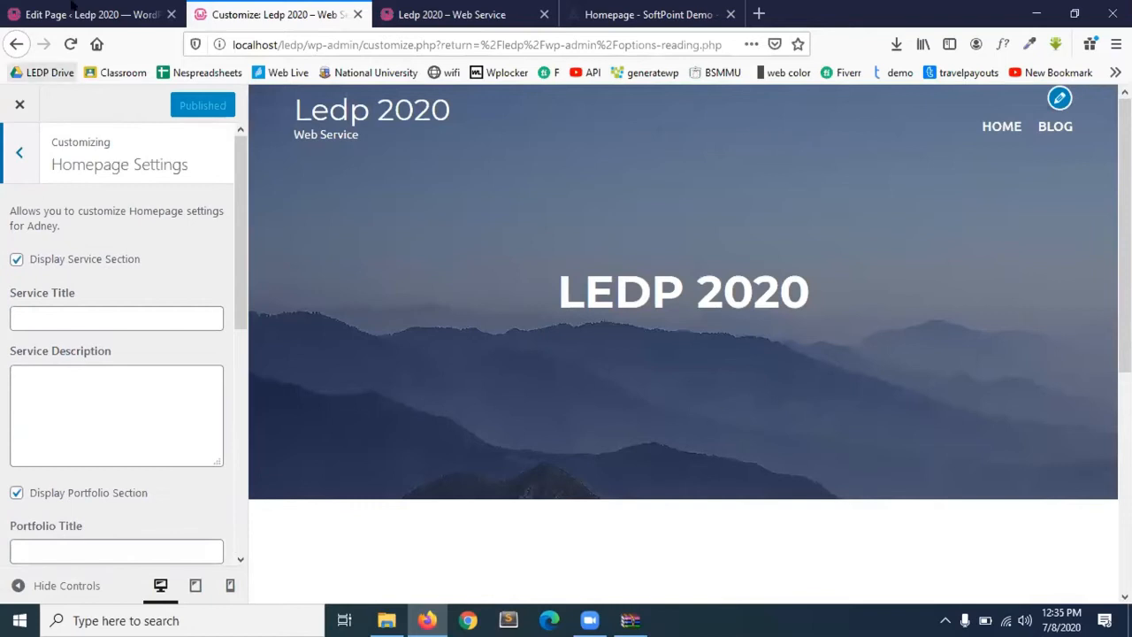
- Start a new slider item in the site admin and go through its title, content, featured image, button text and button link fields
click(74, 11)
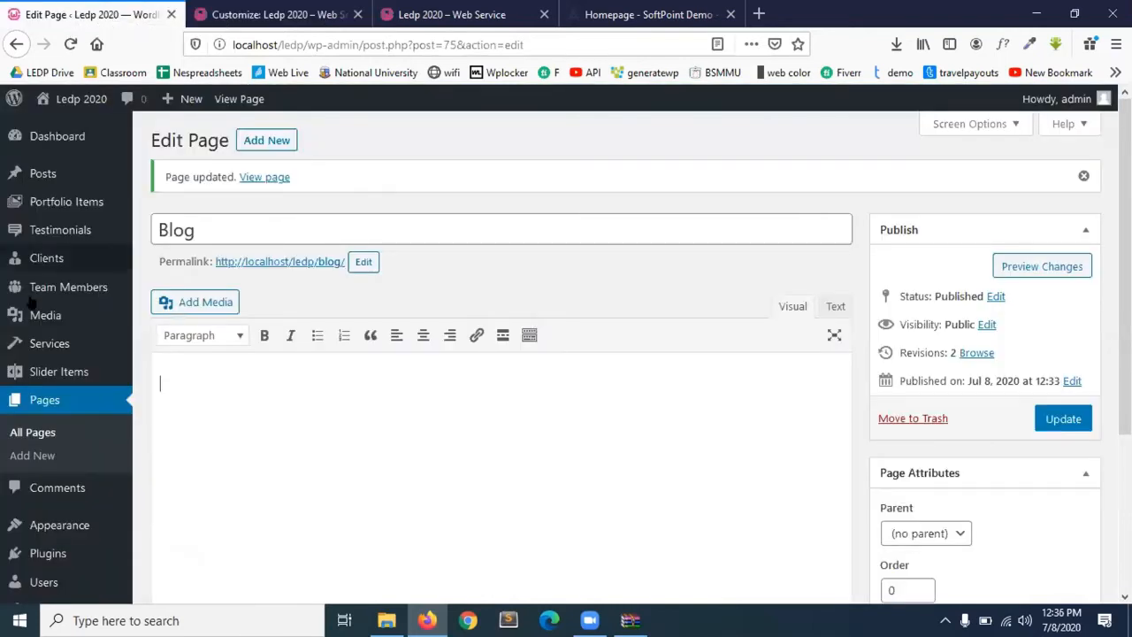
mouse_move(53, 372)
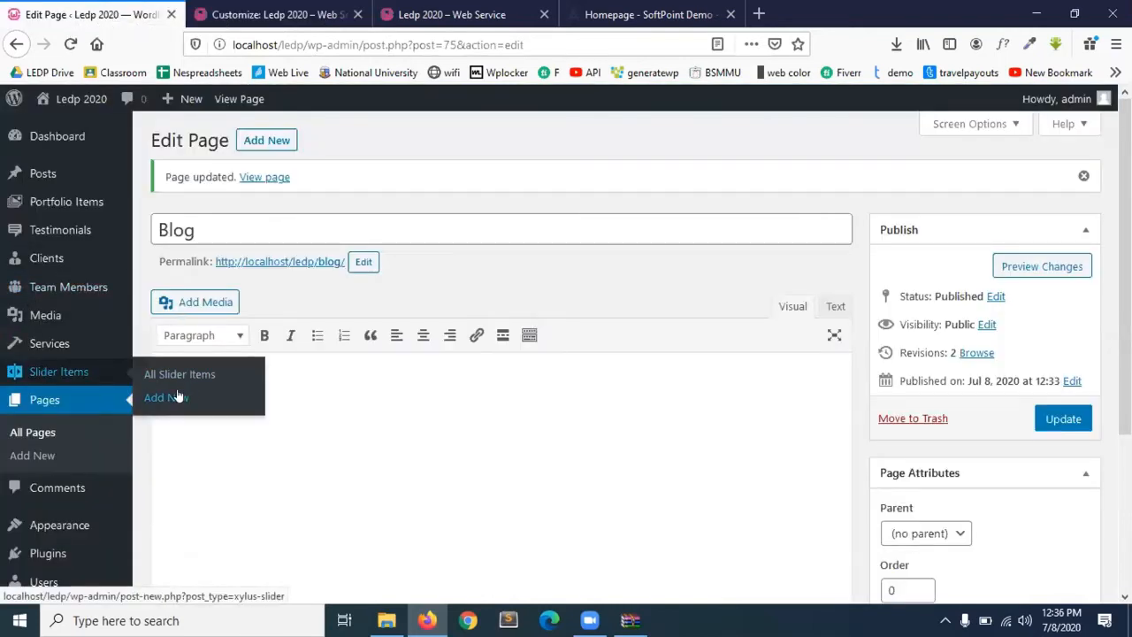
click(178, 396)
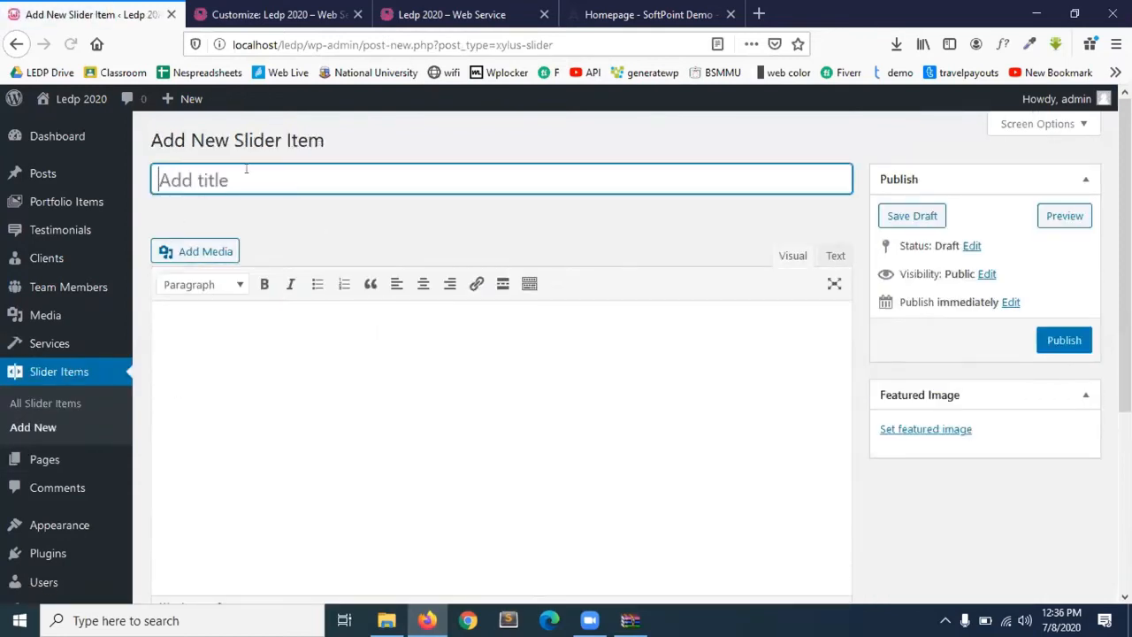
scroll(262, 345, down, 3)
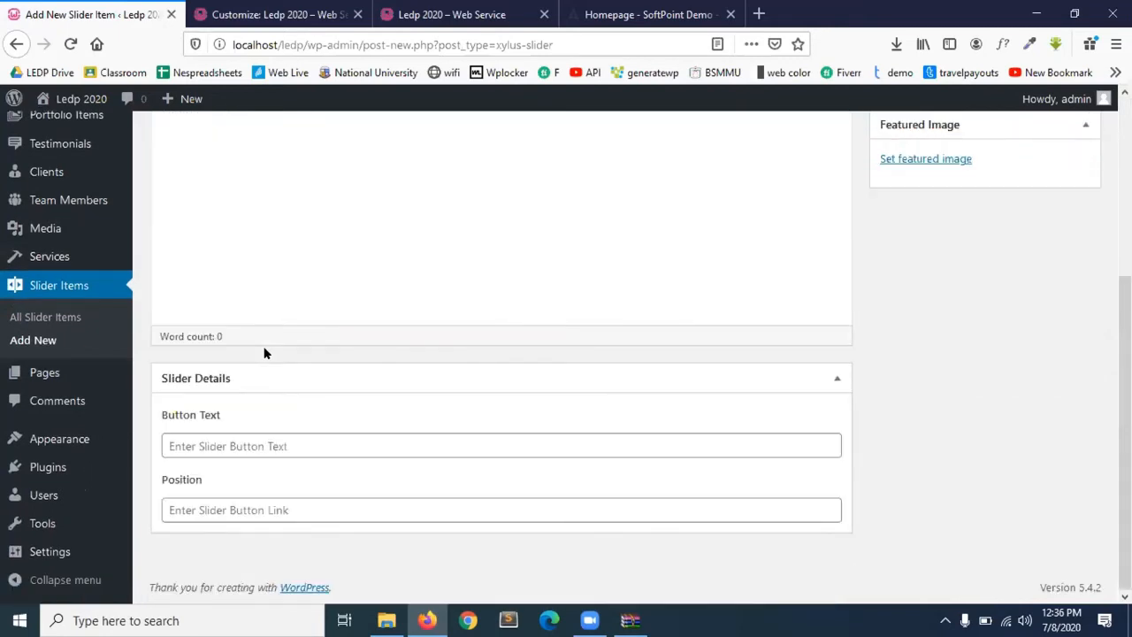
click(197, 446)
click(184, 509)
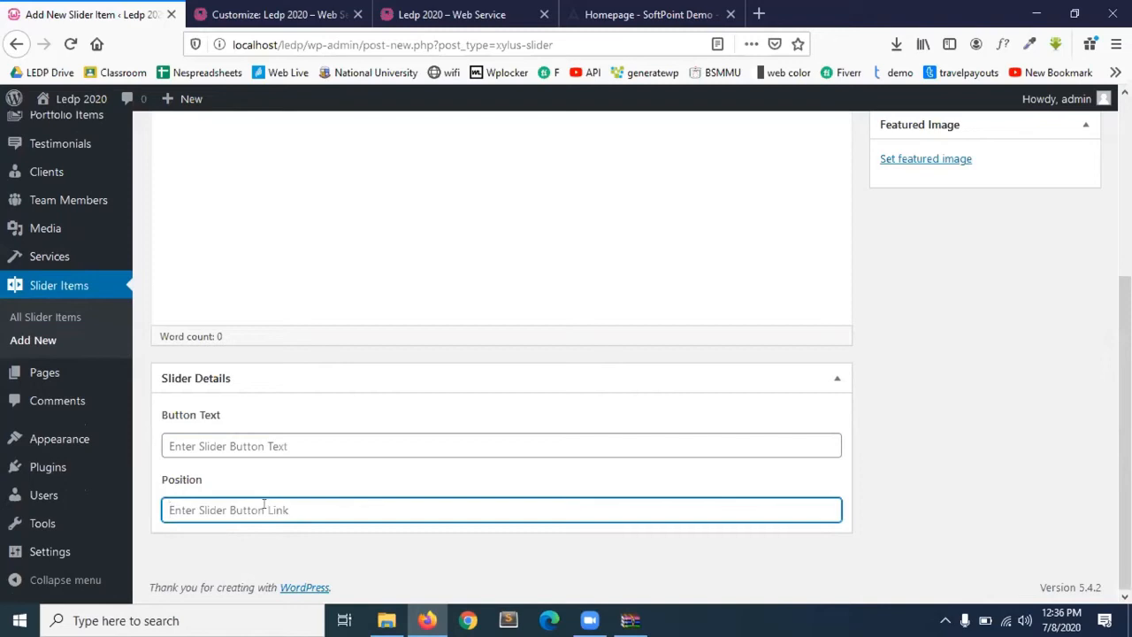
scroll(919, 236, up, 3)
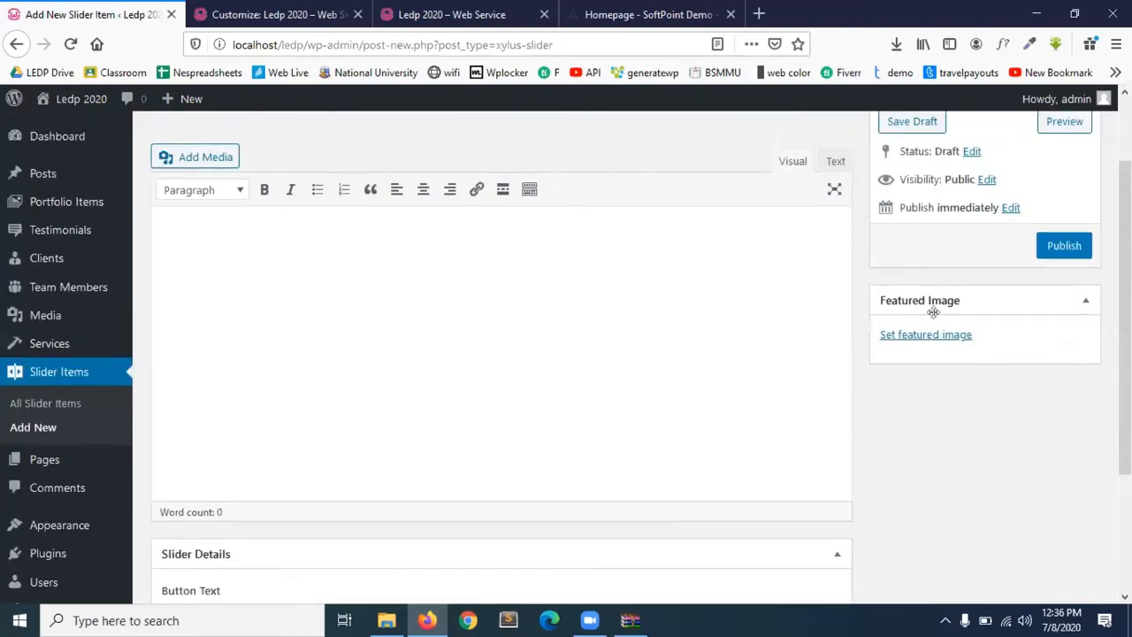
scroll(380, 342, up, 2)
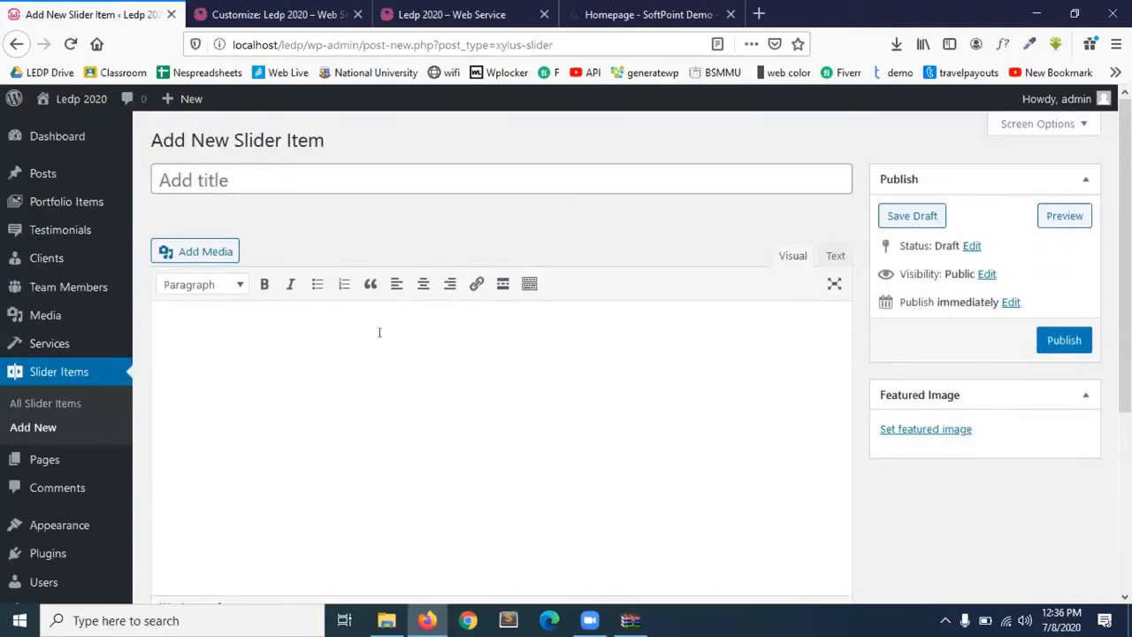
click(246, 178)
click(285, 351)
- Switch to the SoftPoint demo homepage and look over its slider image, heading, text and button
click(447, 14)
click(633, 14)
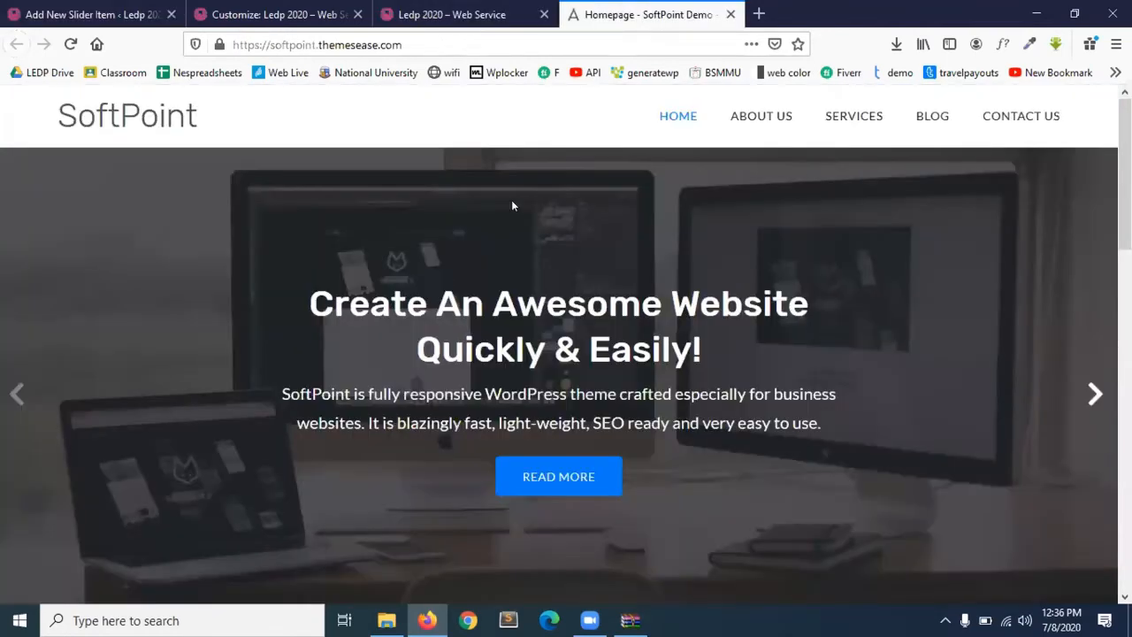
right_click(197, 256)
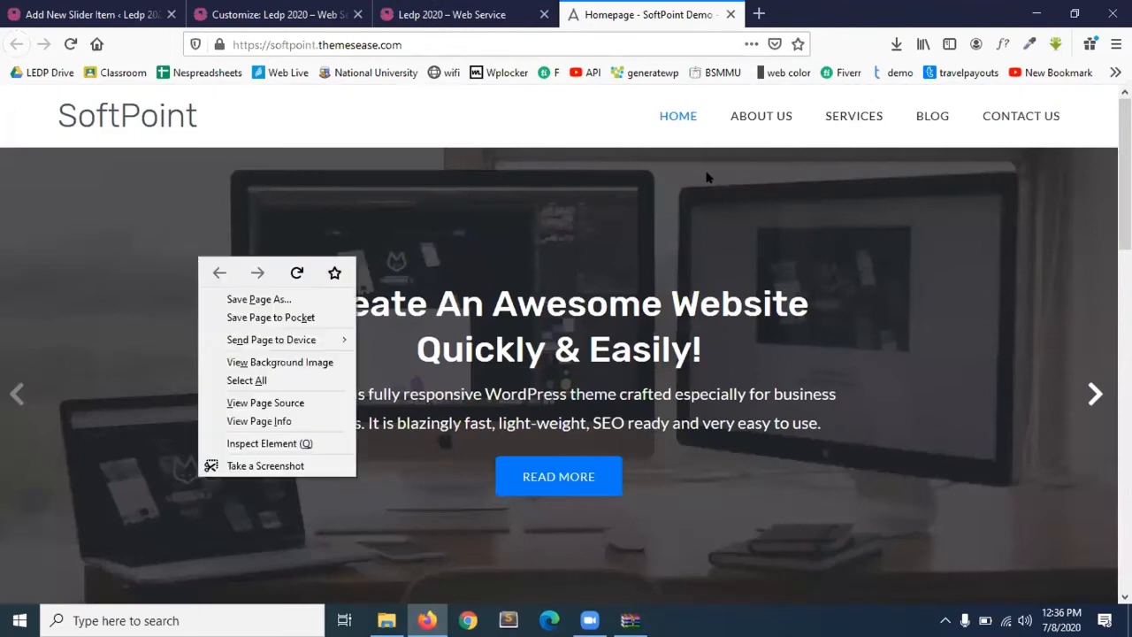
click(895, 261)
scroll(895, 261, down, 5)
scroll(895, 260, up, 5)
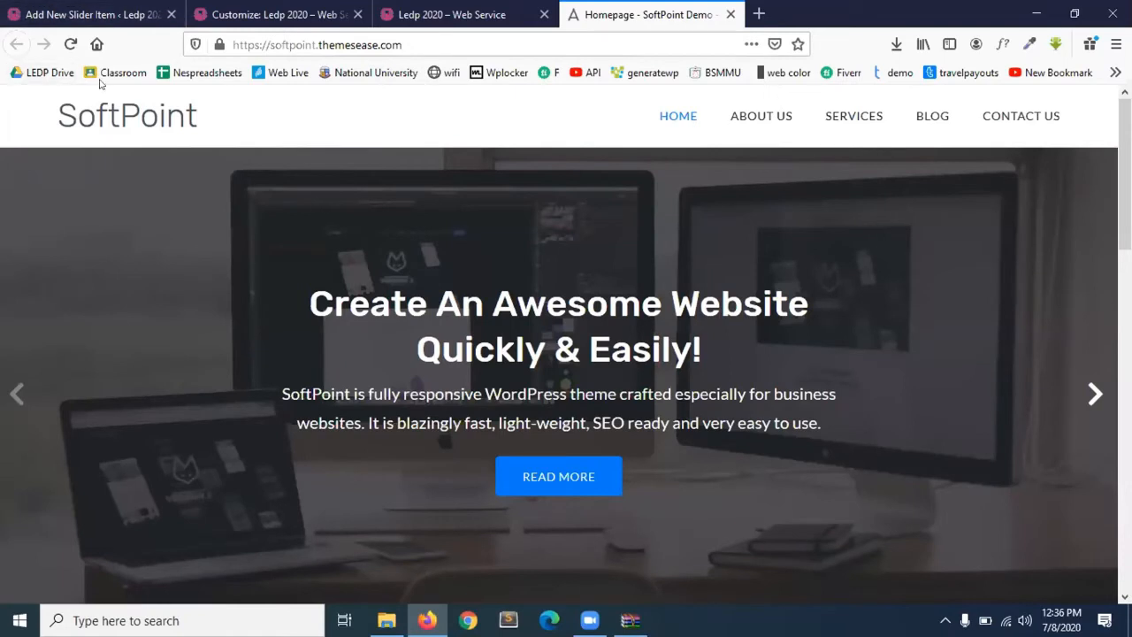
right_click(279, 119)
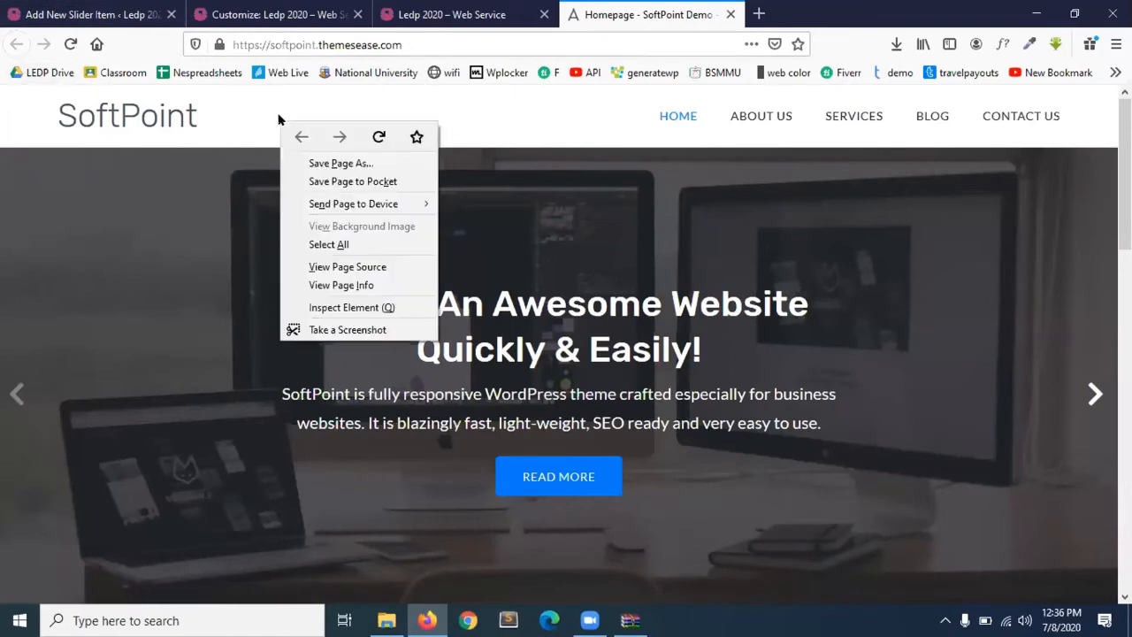
click(371, 267)
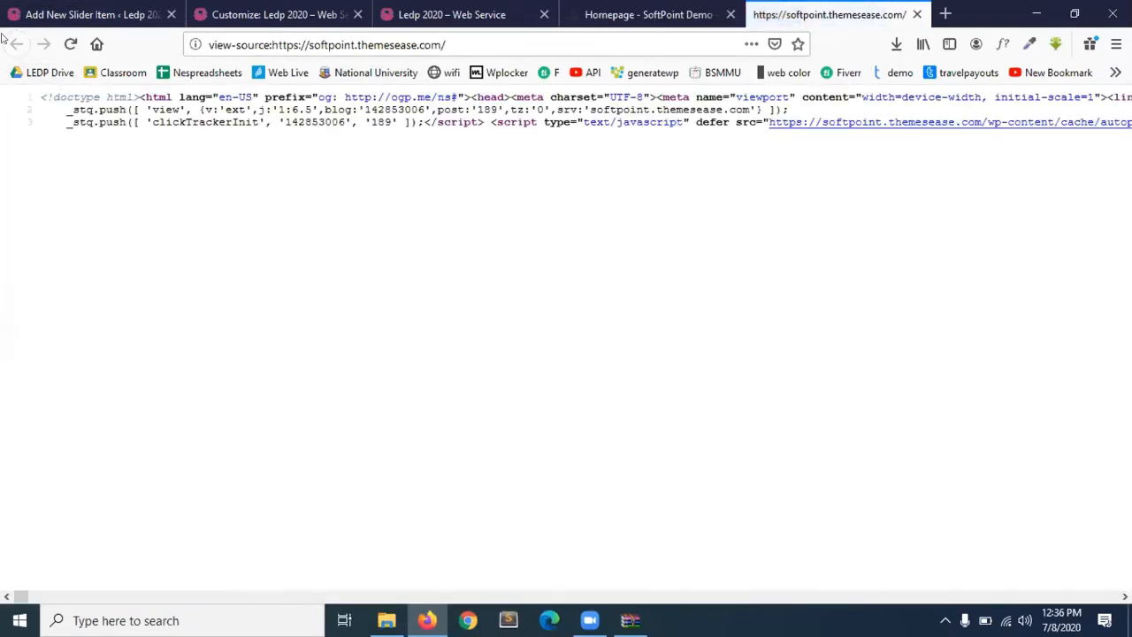
click(917, 15)
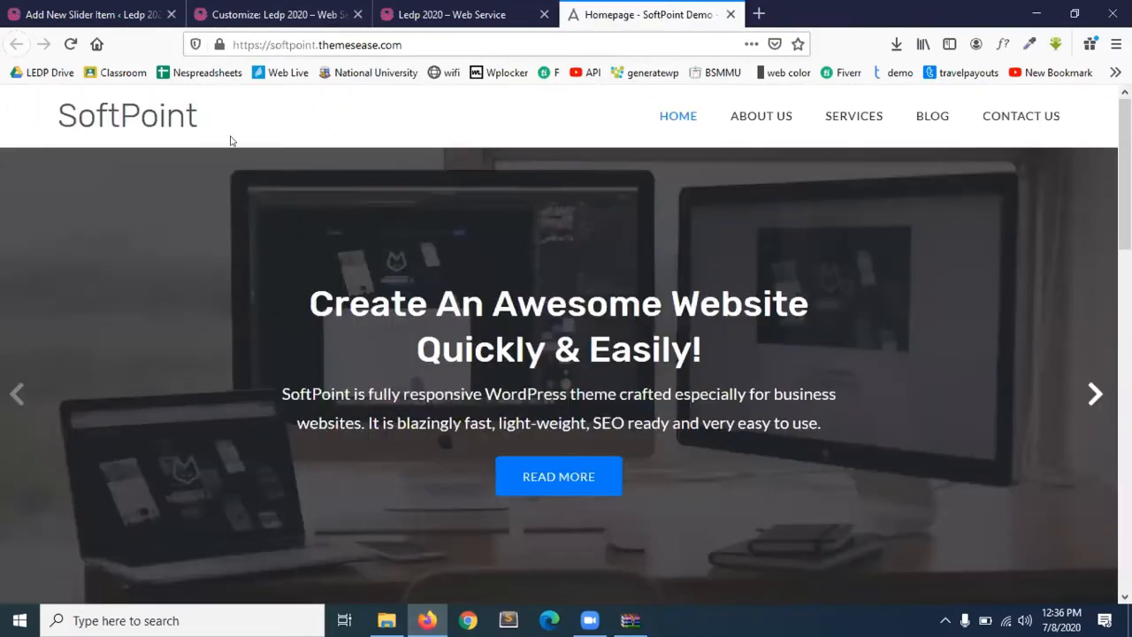
- Show the media files in the SoftPoint demo's page info, preview the slider background, and select all files for saving
right_click(252, 104)
click(333, 272)
click(88, 49)
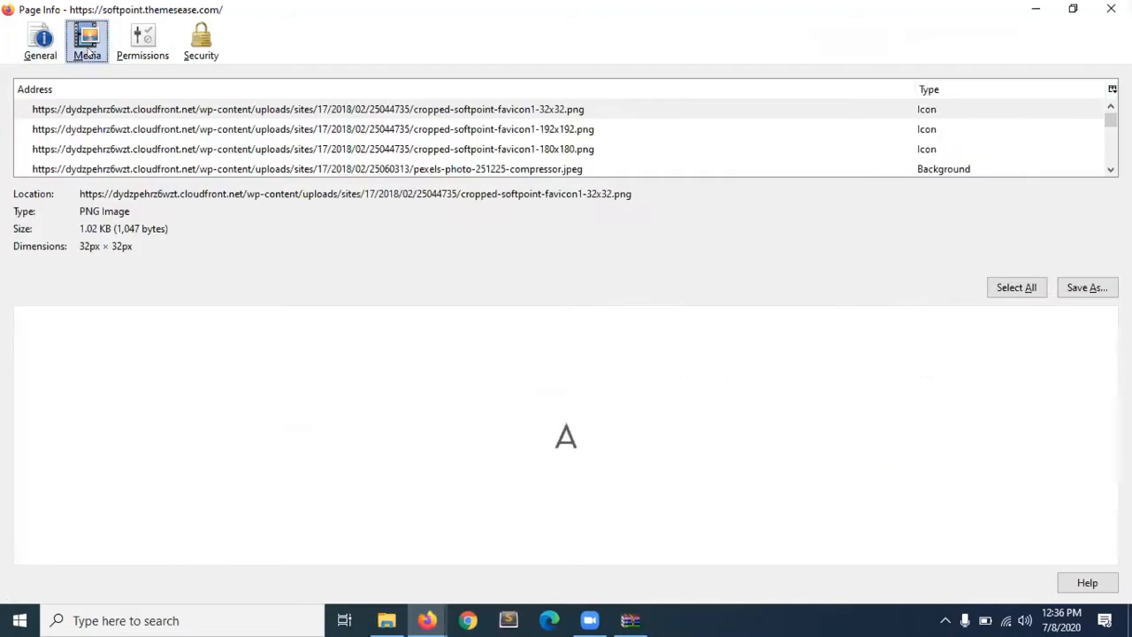
click(961, 150)
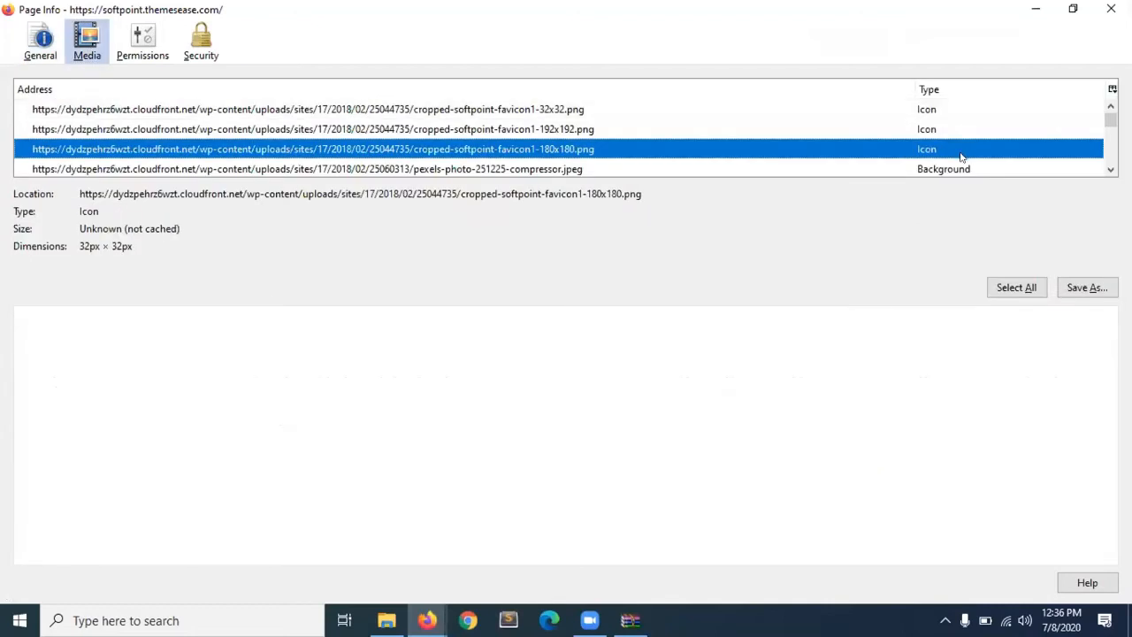
click(964, 168)
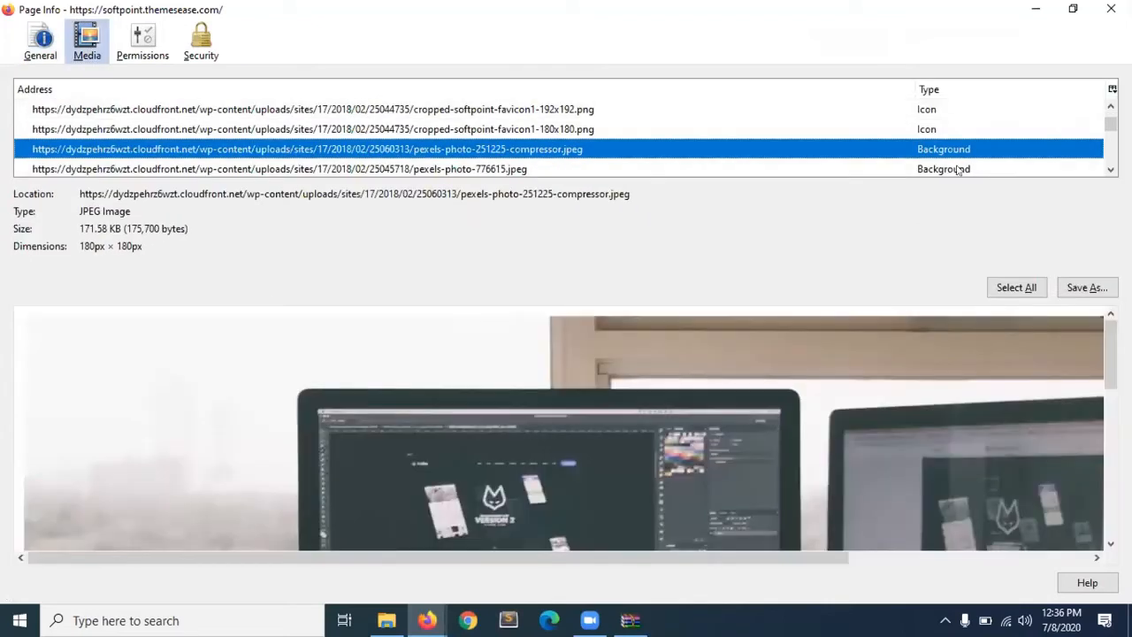
click(1024, 292)
click(1086, 558)
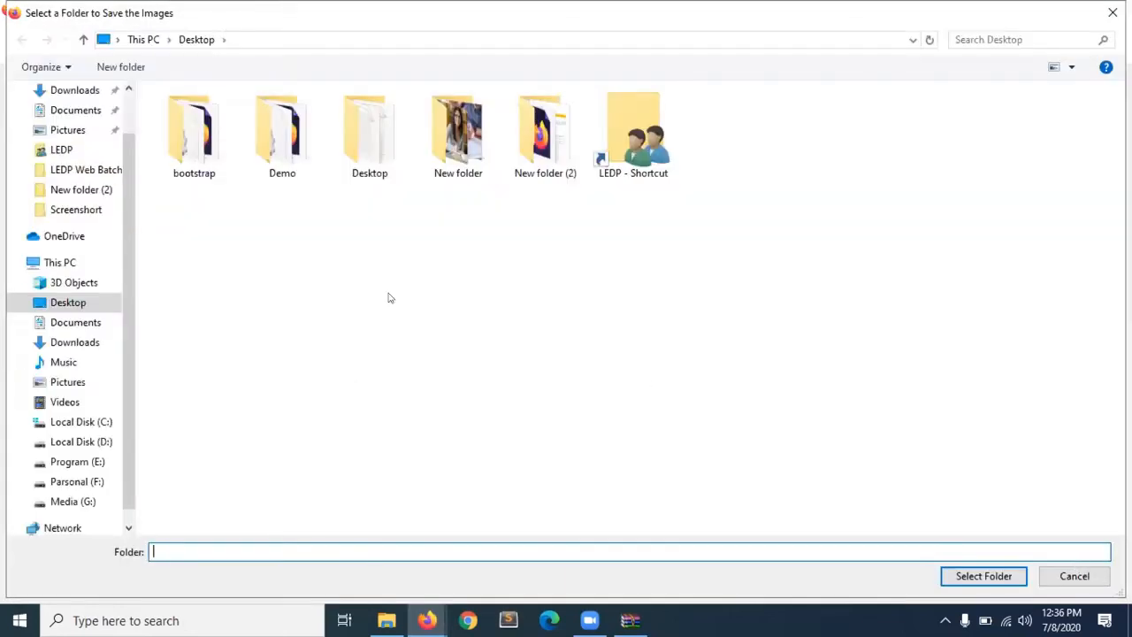
- Create a folder named Images on the Desktop, save all the selected media files into it, and close the page info
right_click(406, 381)
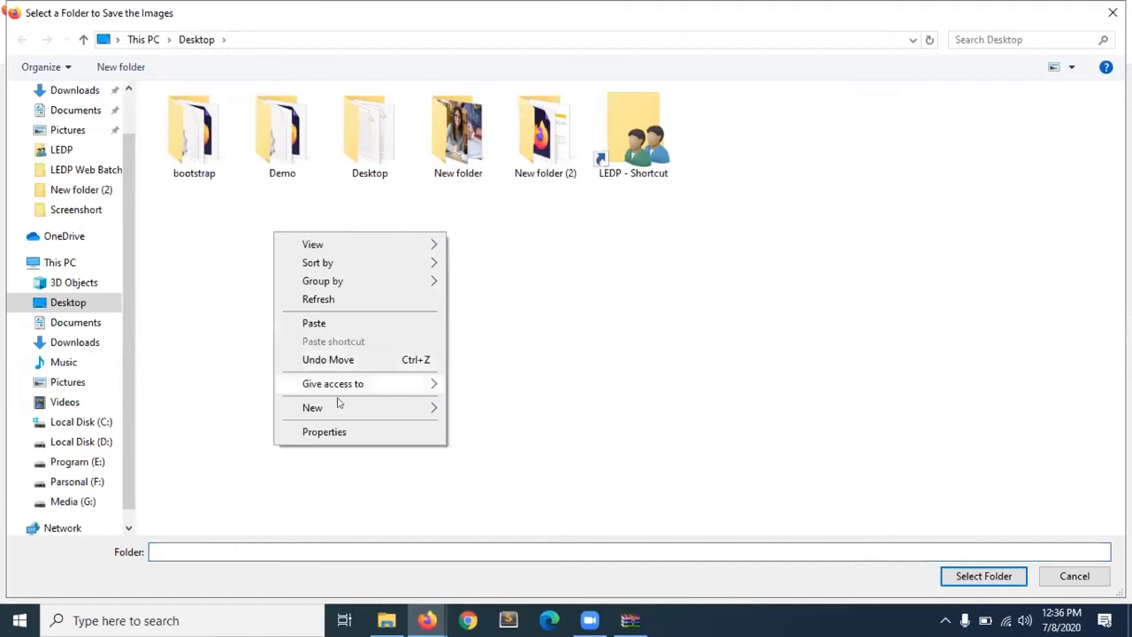
mouse_move(336, 407)
click(488, 408)
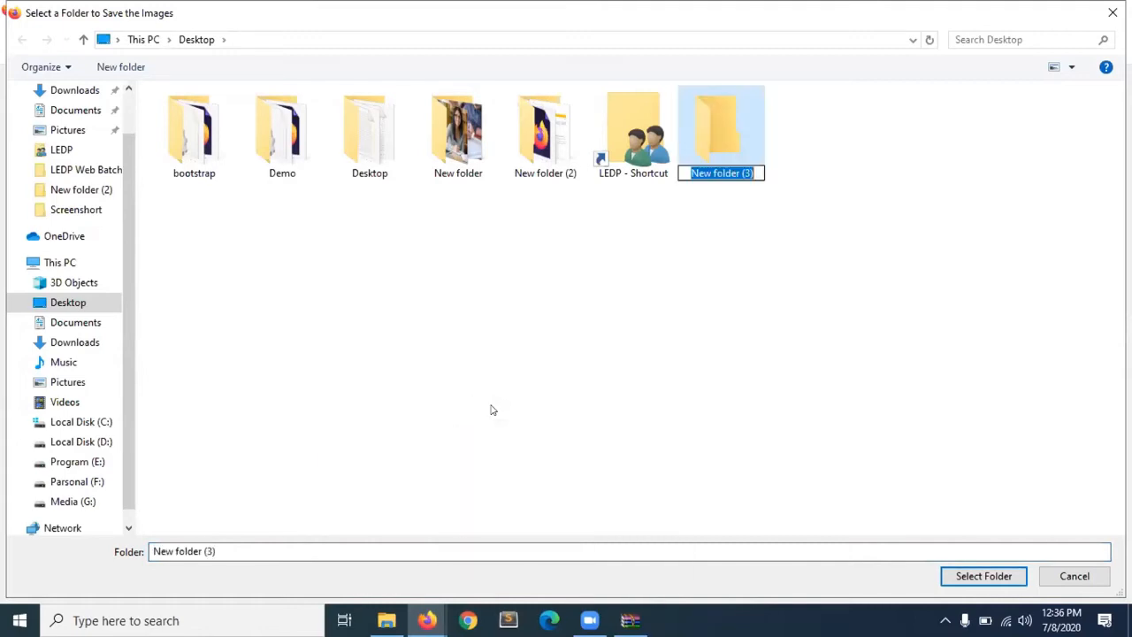
text(Images)
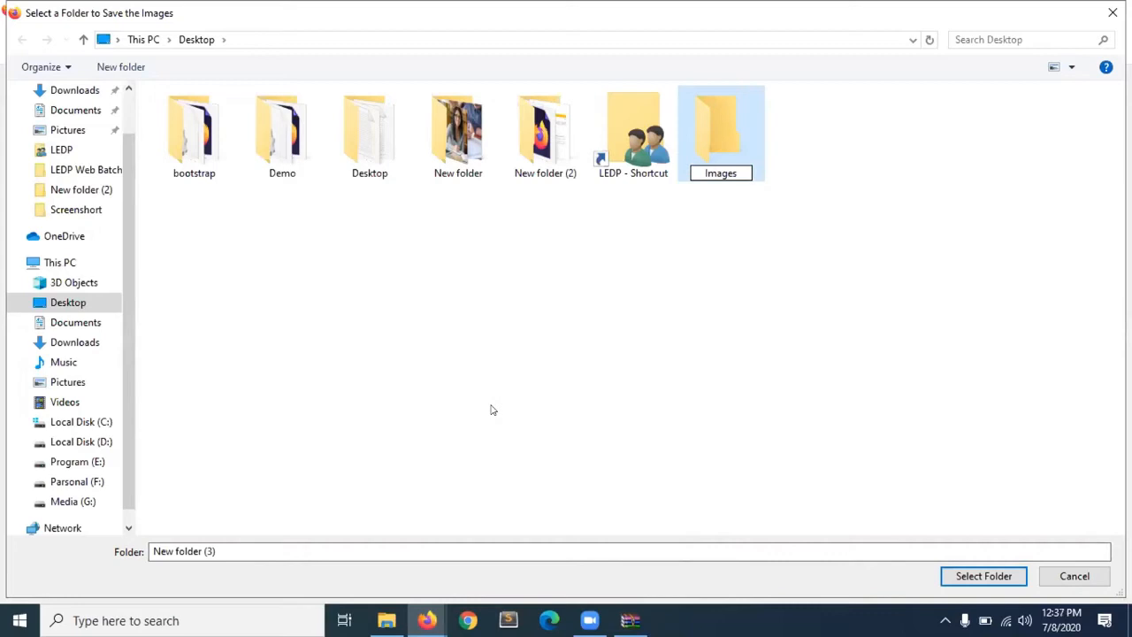
key(Return)
double_click(741, 141)
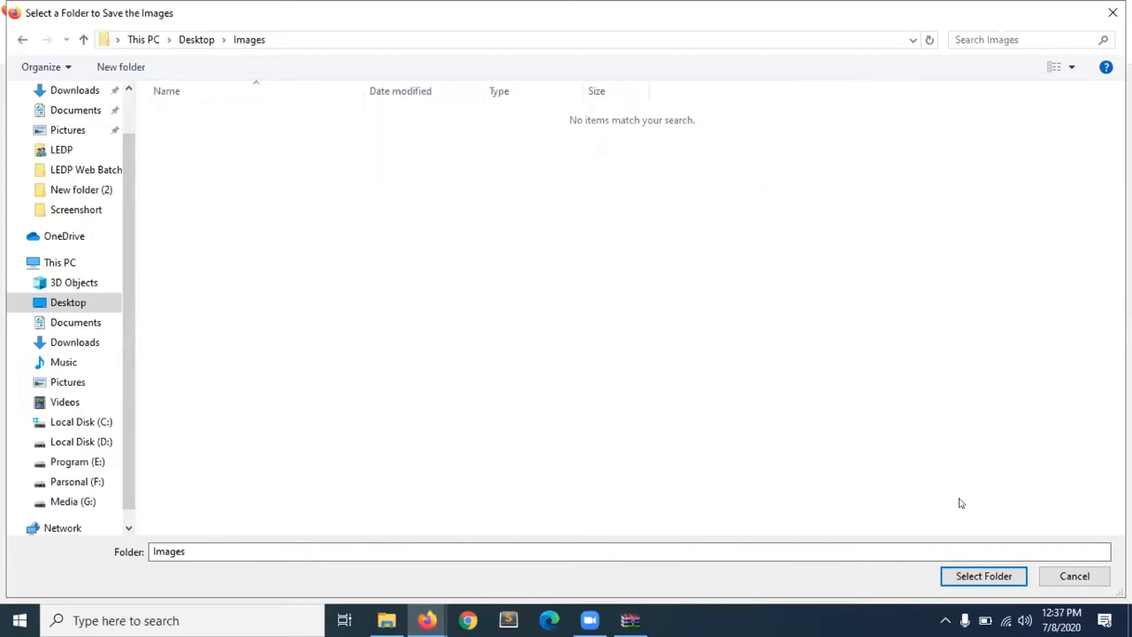
click(965, 575)
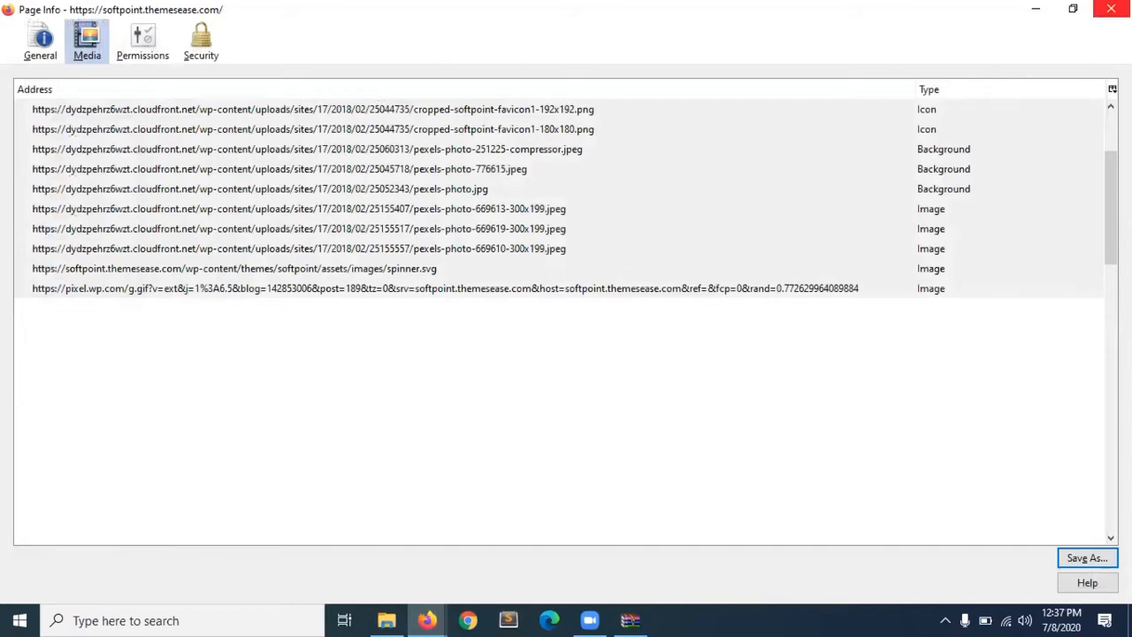
click(1110, 11)
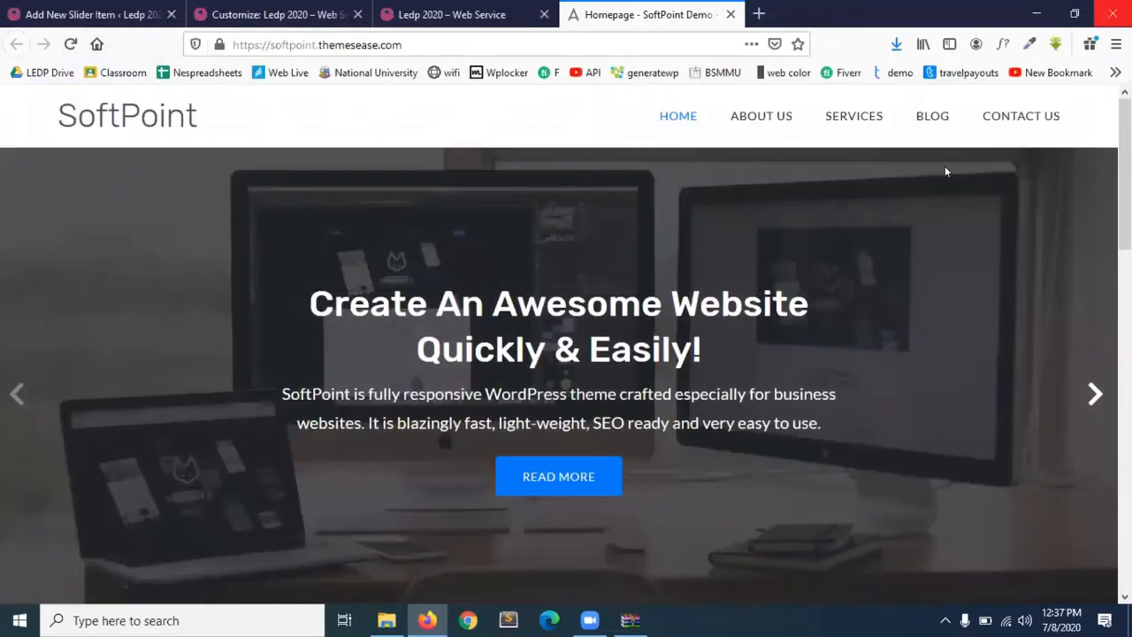
- Open the Images folder from the desktop to check the downloaded files, and return to the browser
click(1027, 11)
click(903, 73)
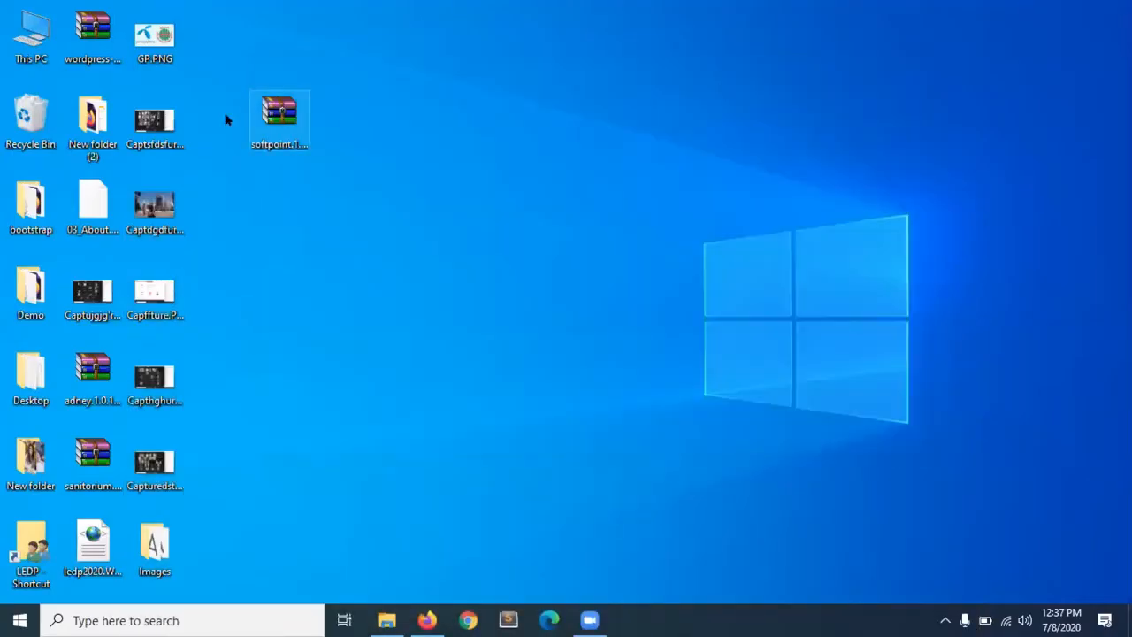
double_click(158, 547)
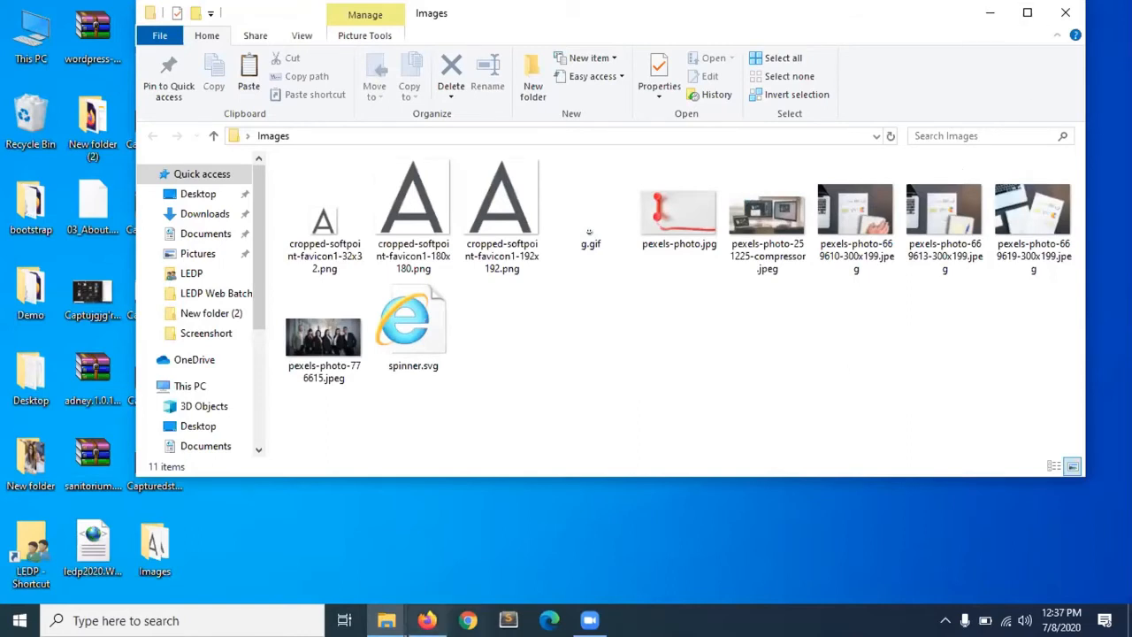
click(426, 620)
- Copy the first slide's heading from the SoftPoint demo's HTML into the slider item's title: "Create An Awesome Website Quickly & Easily!"
click(68, 9)
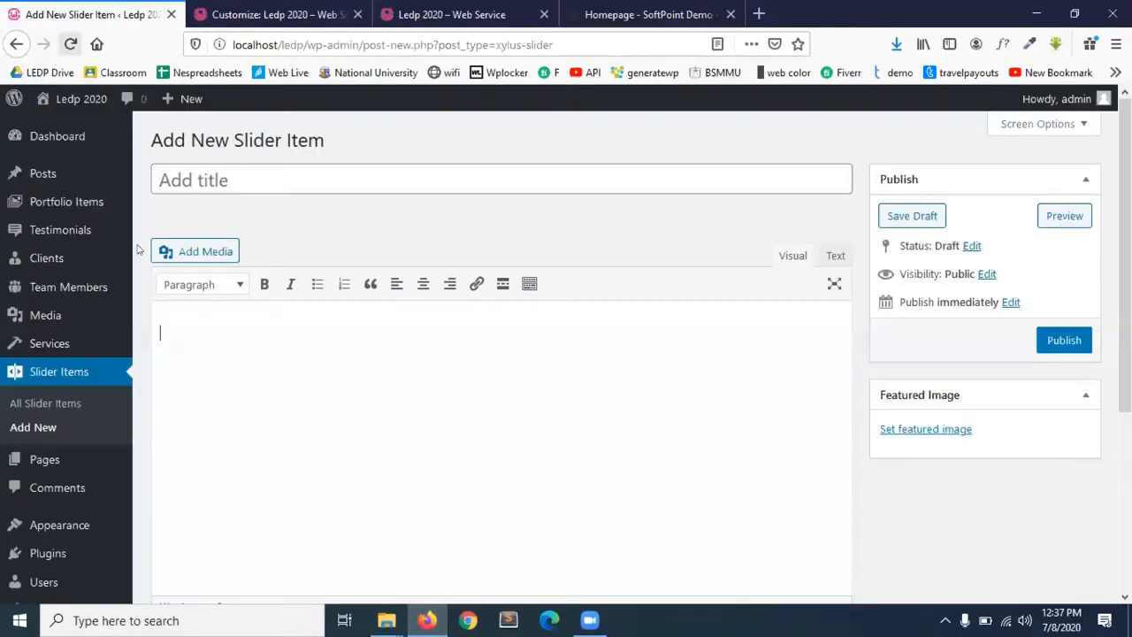
click(233, 167)
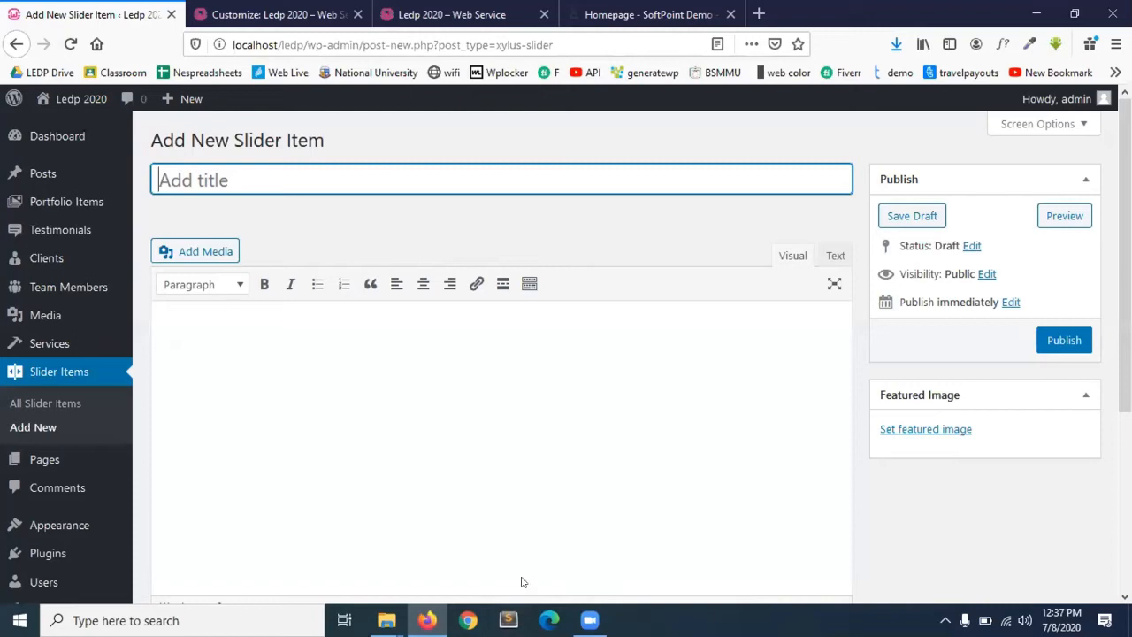
click(695, 11)
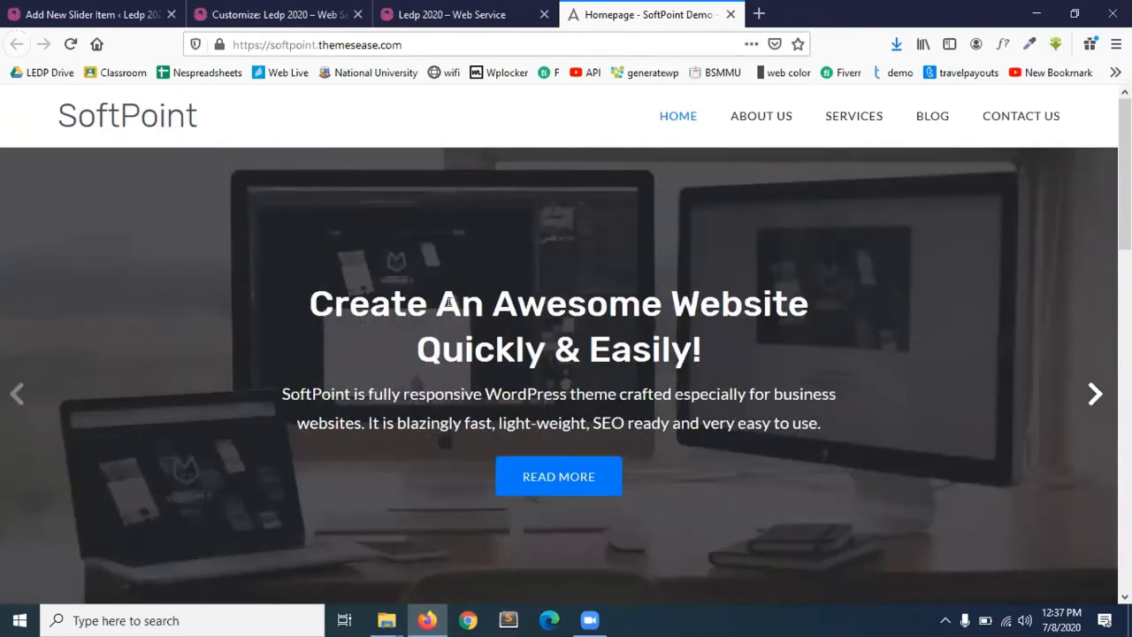
right_click(454, 311)
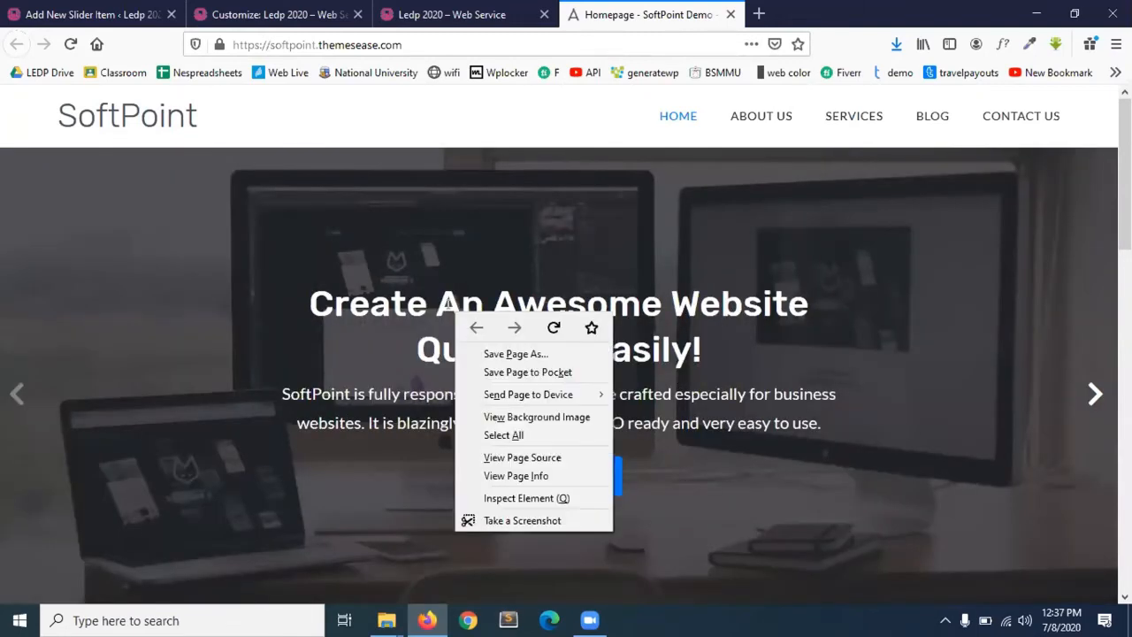
click(552, 501)
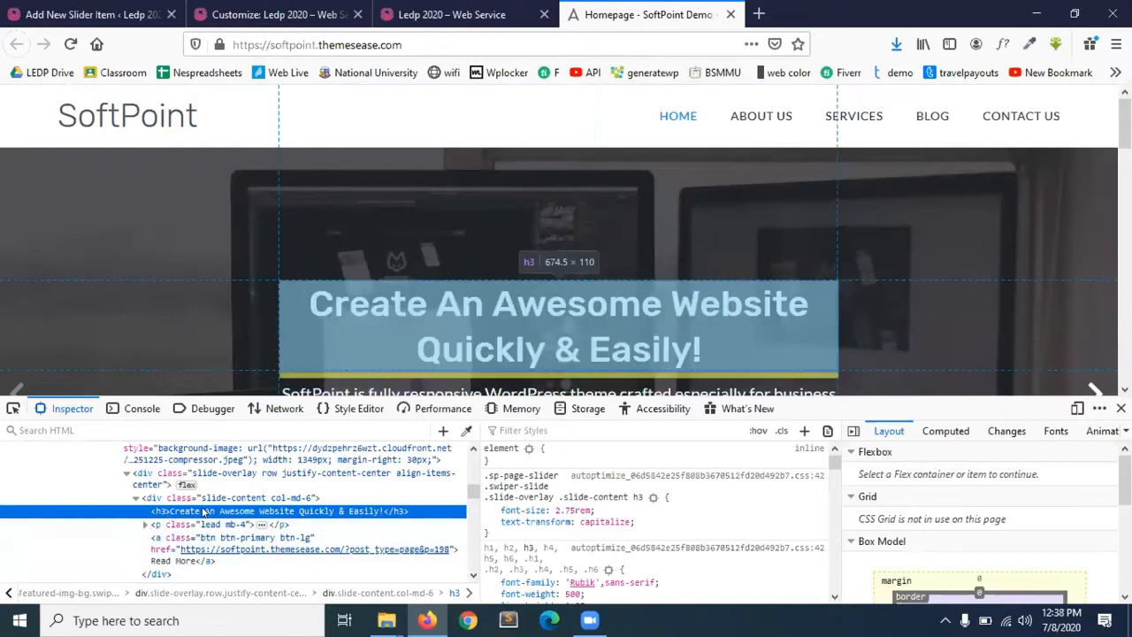
double_click(204, 512)
key(ctrl+c)
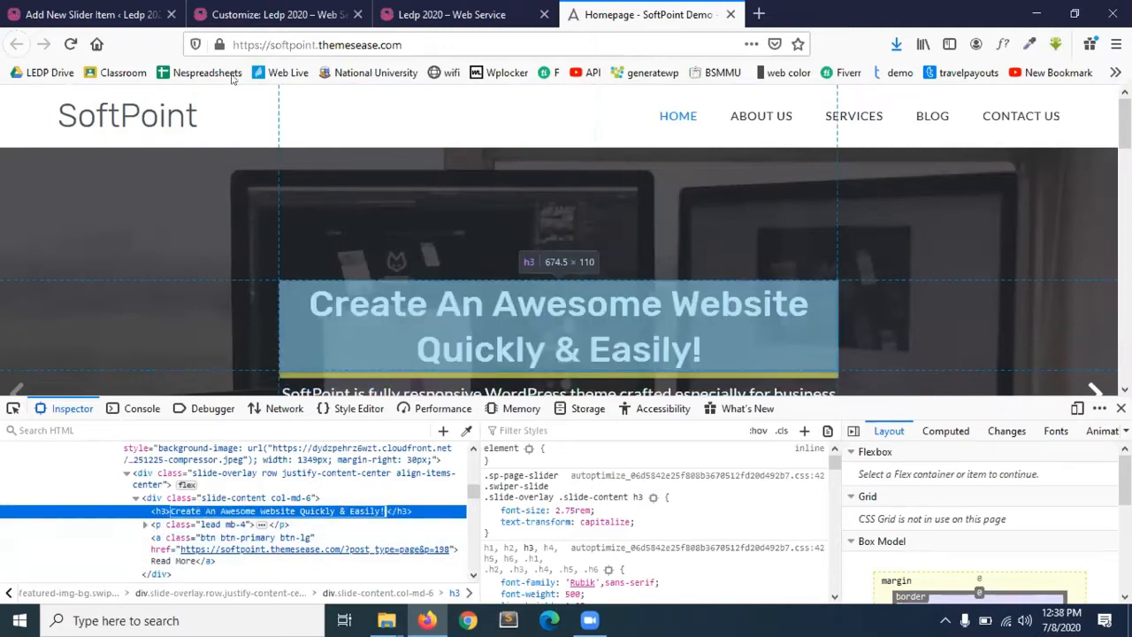
click(202, 15)
click(88, 14)
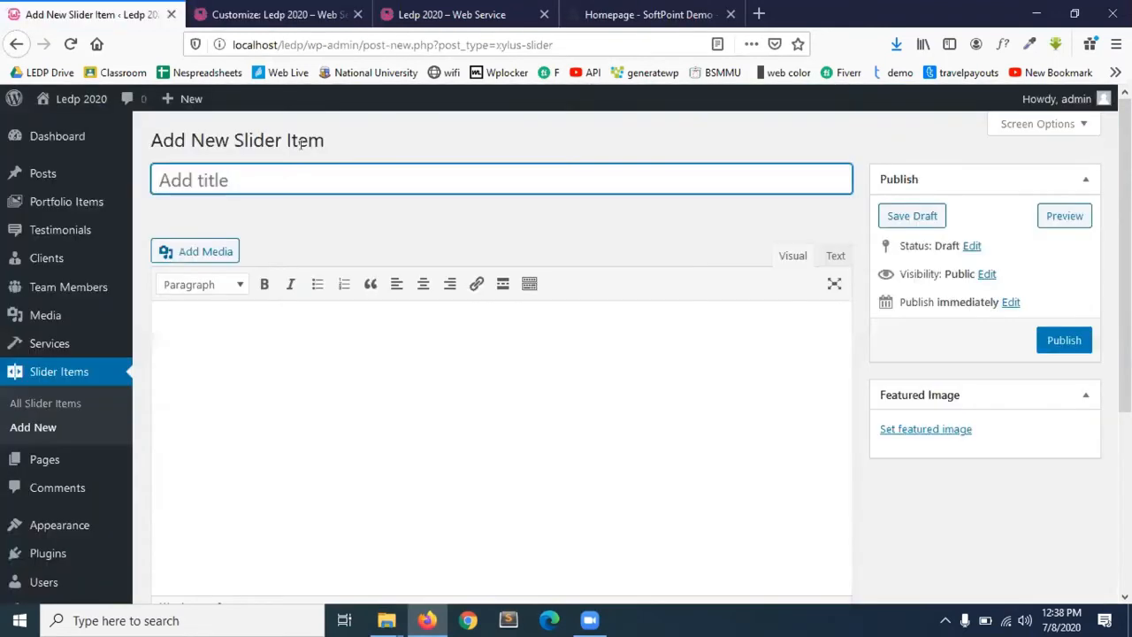
key(ctrl+v)
- Copy the demo slide's paragraph beginning "SoftPoint is fully responsive WordPress theme" from its HTML into the slider item's content
click(338, 395)
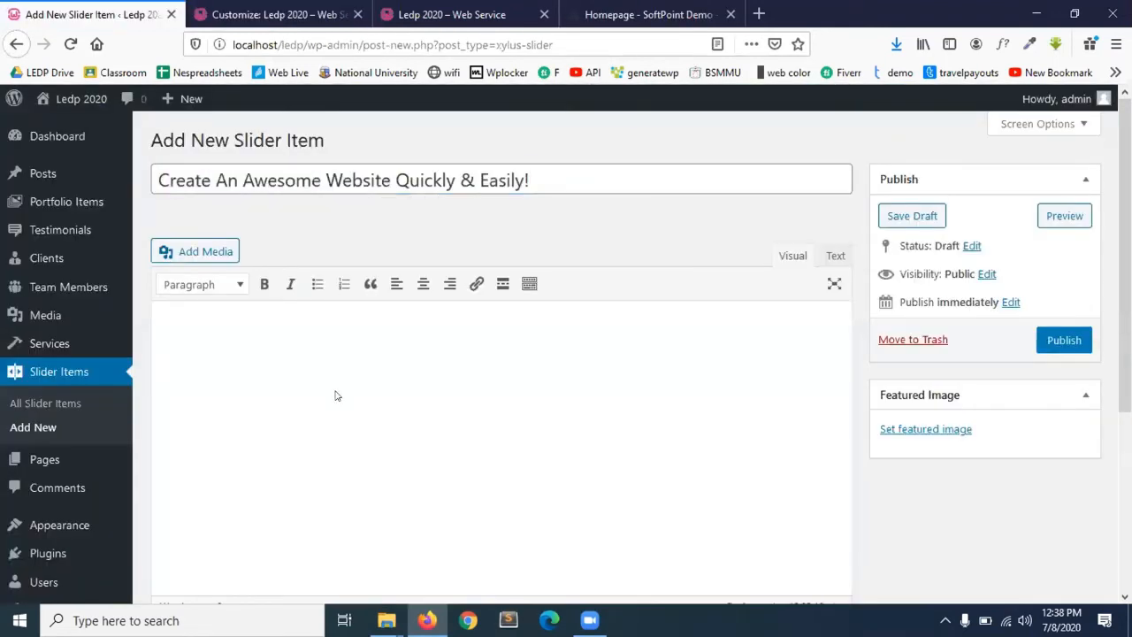
click(651, 12)
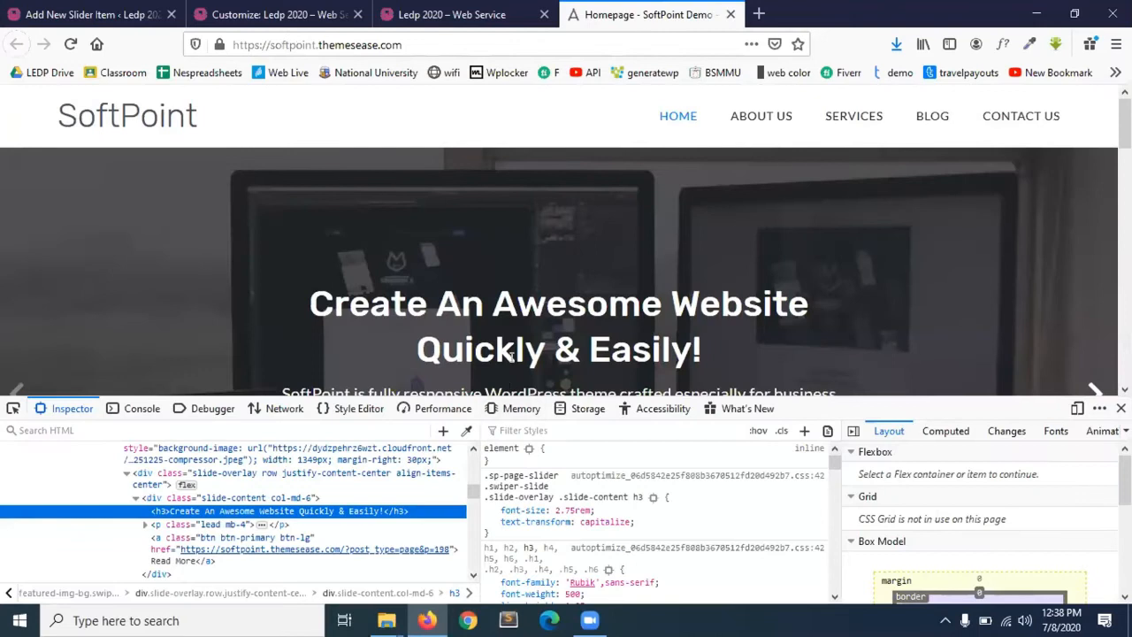
scroll(510, 357, down, 3)
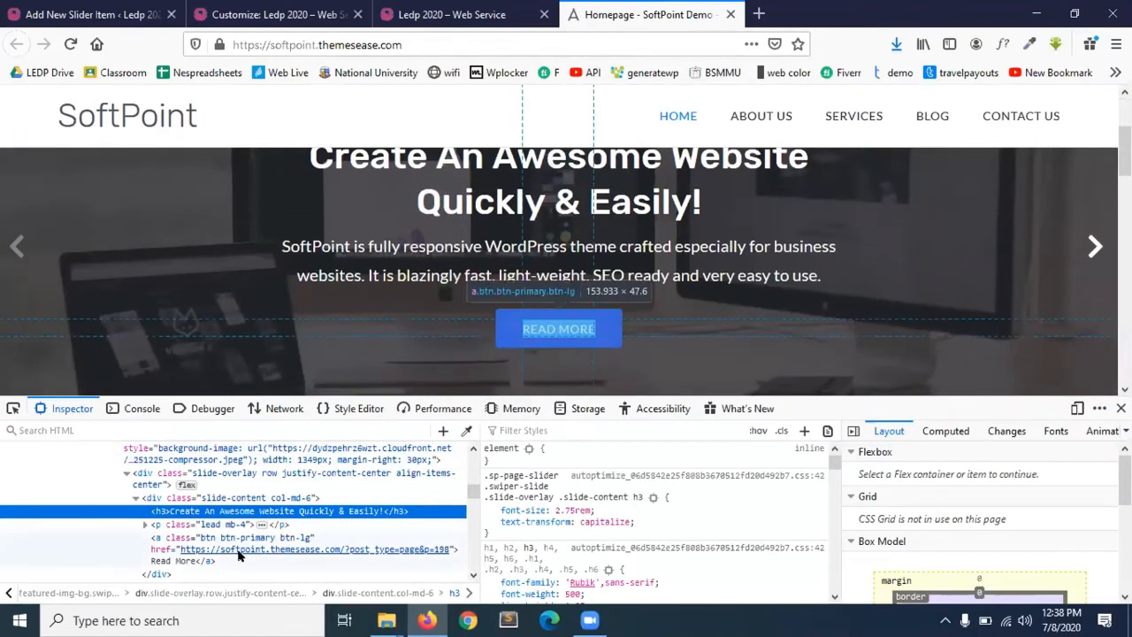
click(145, 525)
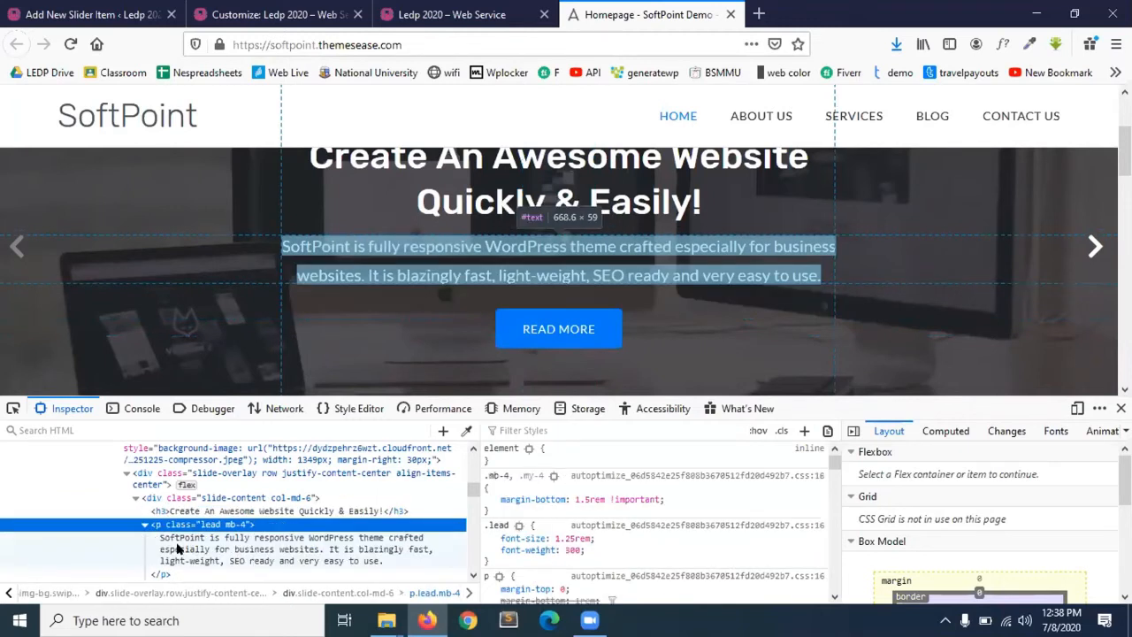
click(211, 539)
click(210, 538)
key(ctrl+c)
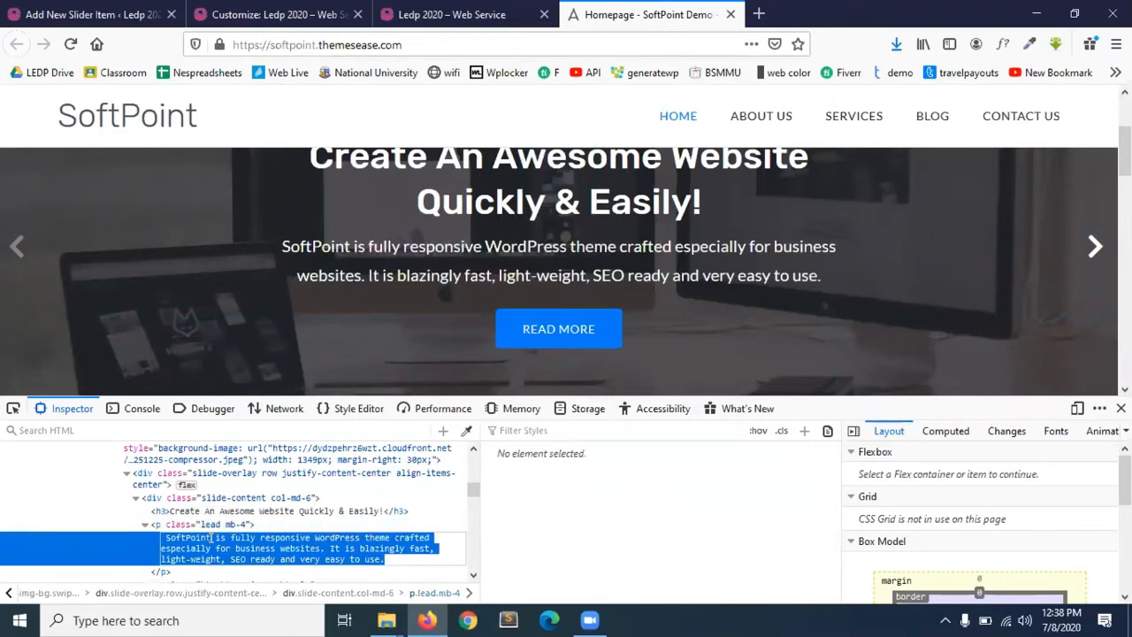
click(232, 10)
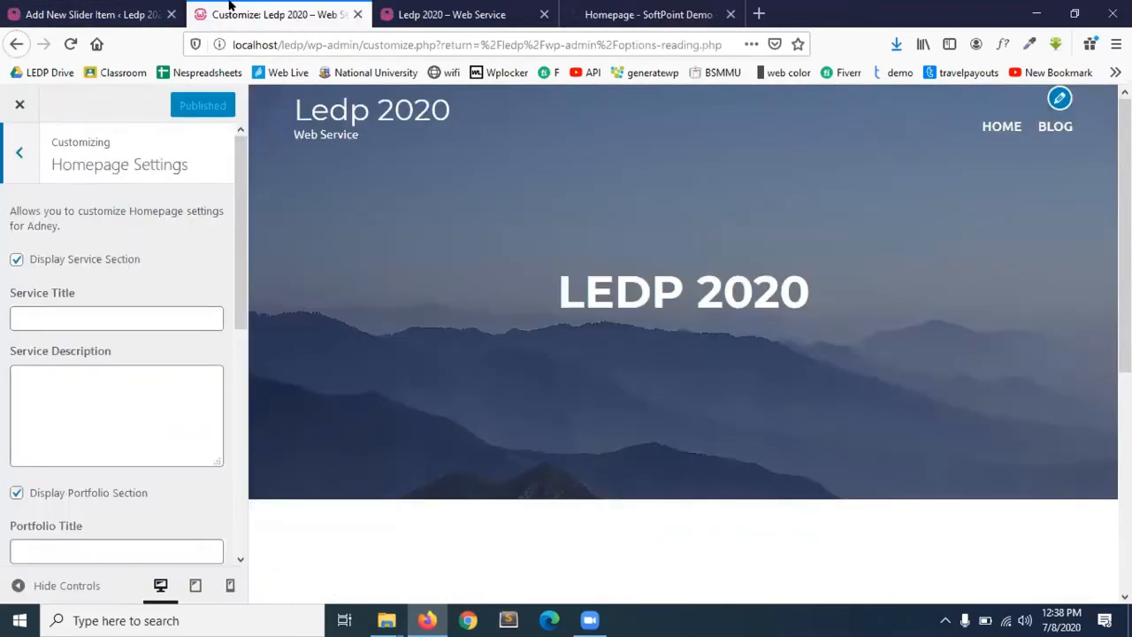
click(92, 11)
key(ctrl+v)
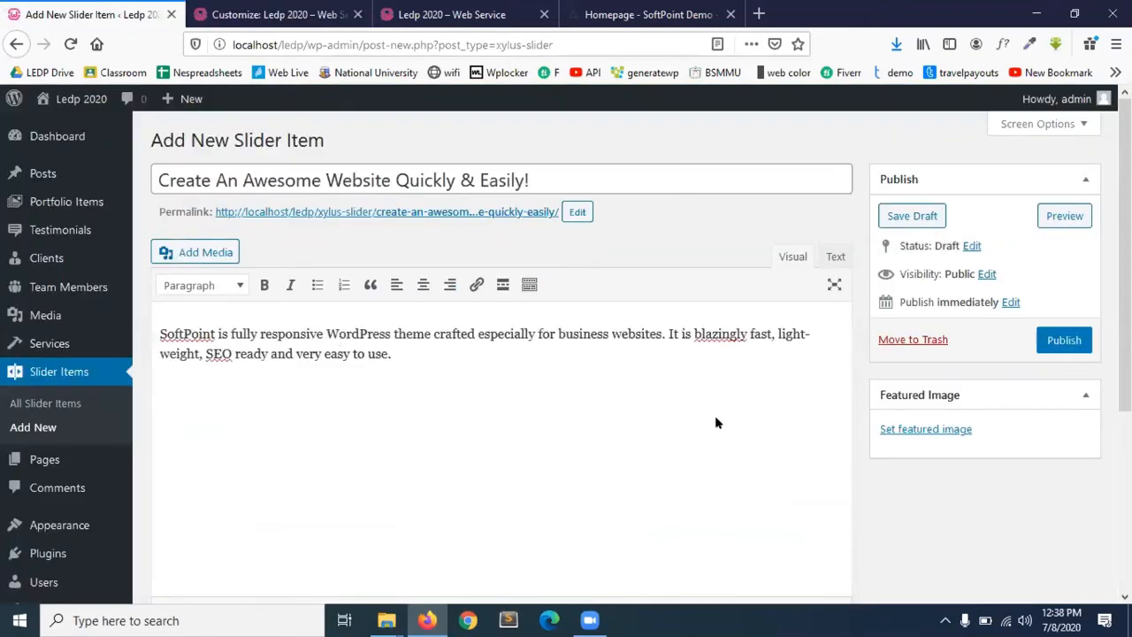
- Upload pexels-photo-251225-compressor.jpeg from the desktop's Images folder and set it as the slider item's featured image
click(933, 430)
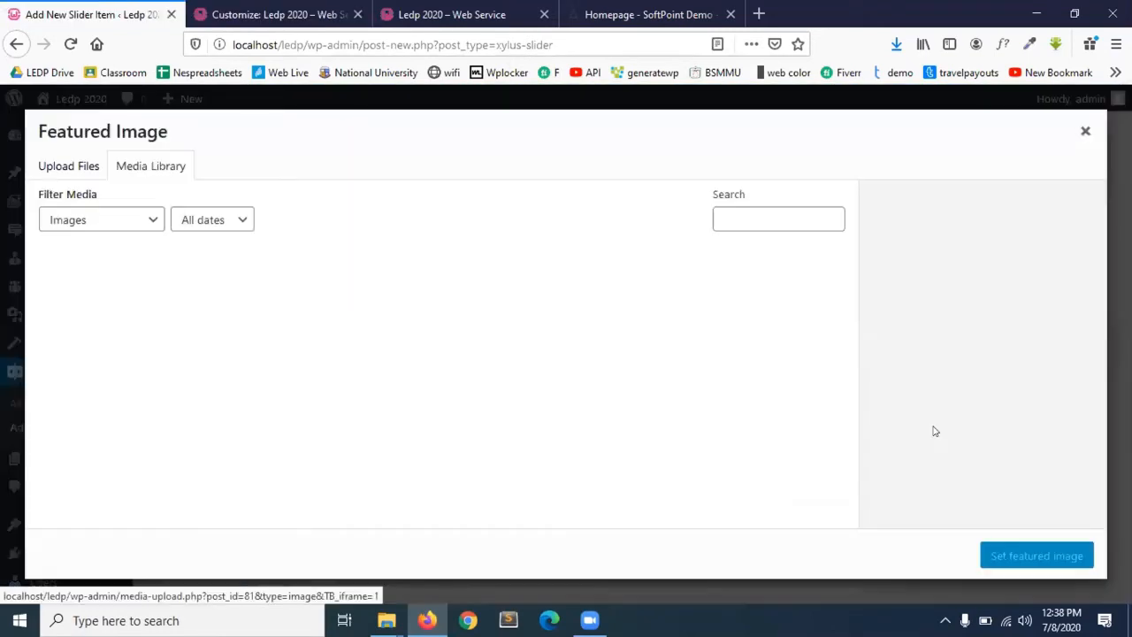
click(69, 166)
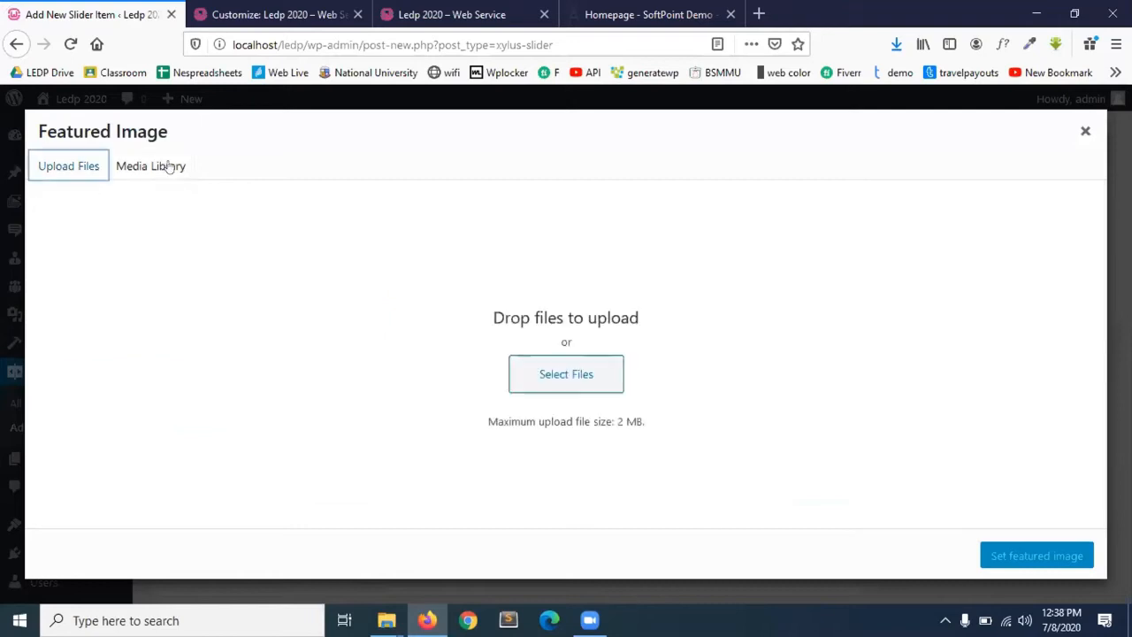
click(576, 370)
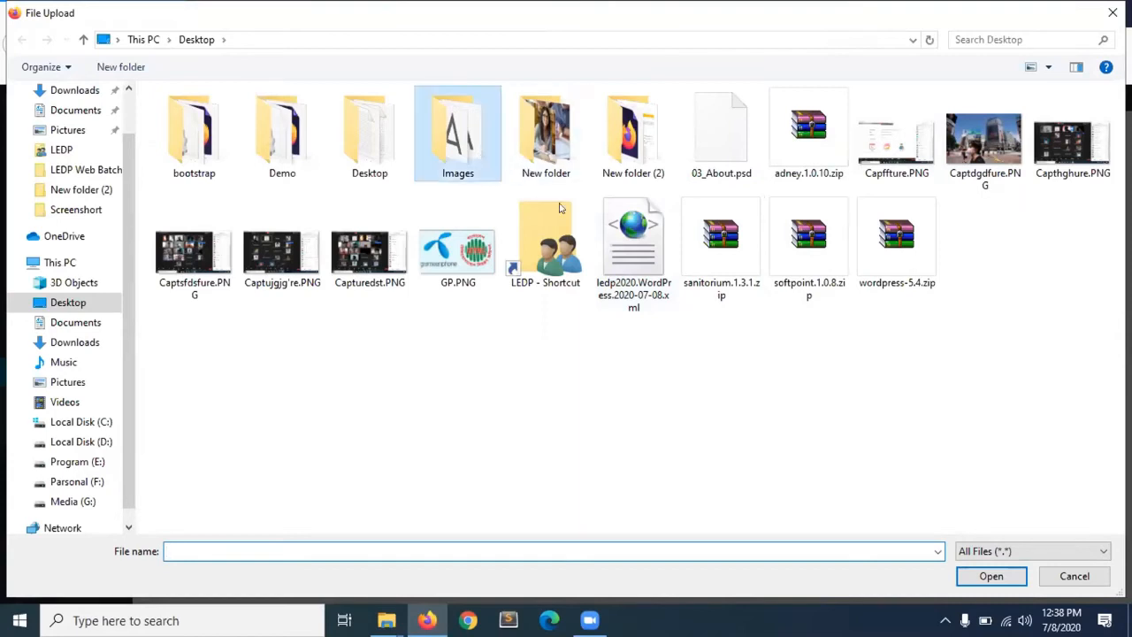
key(Return)
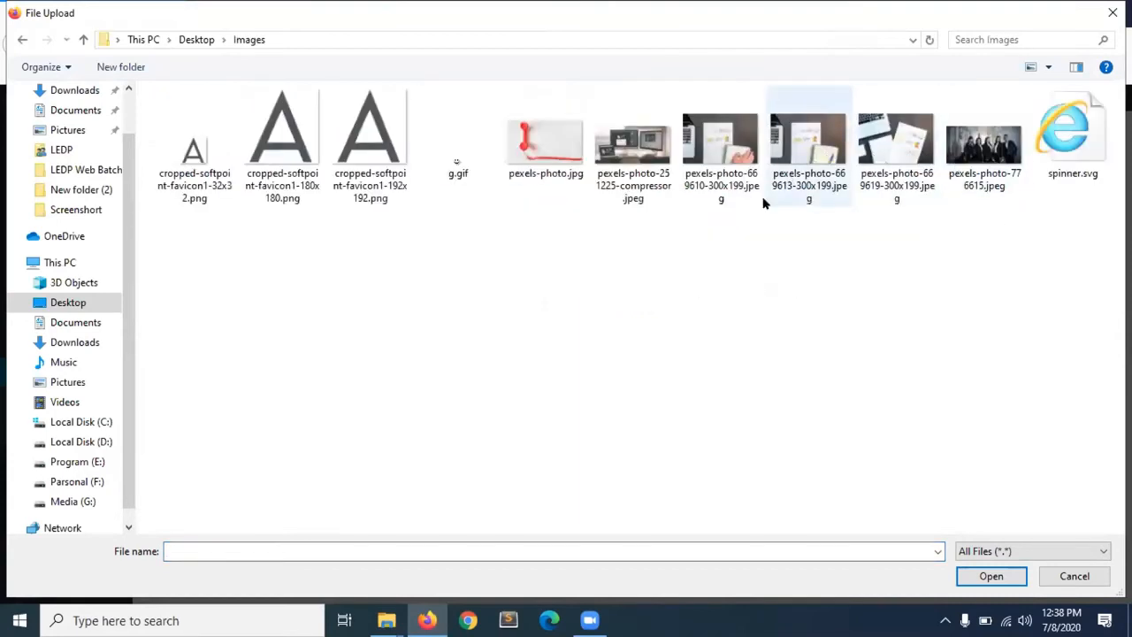
click(640, 186)
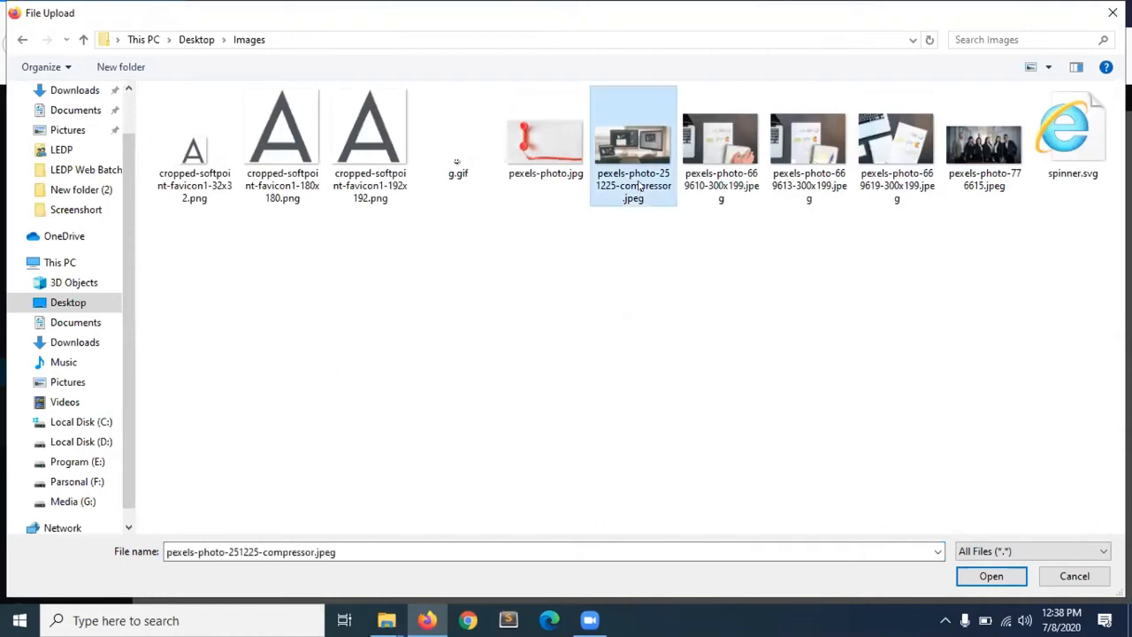
click(999, 576)
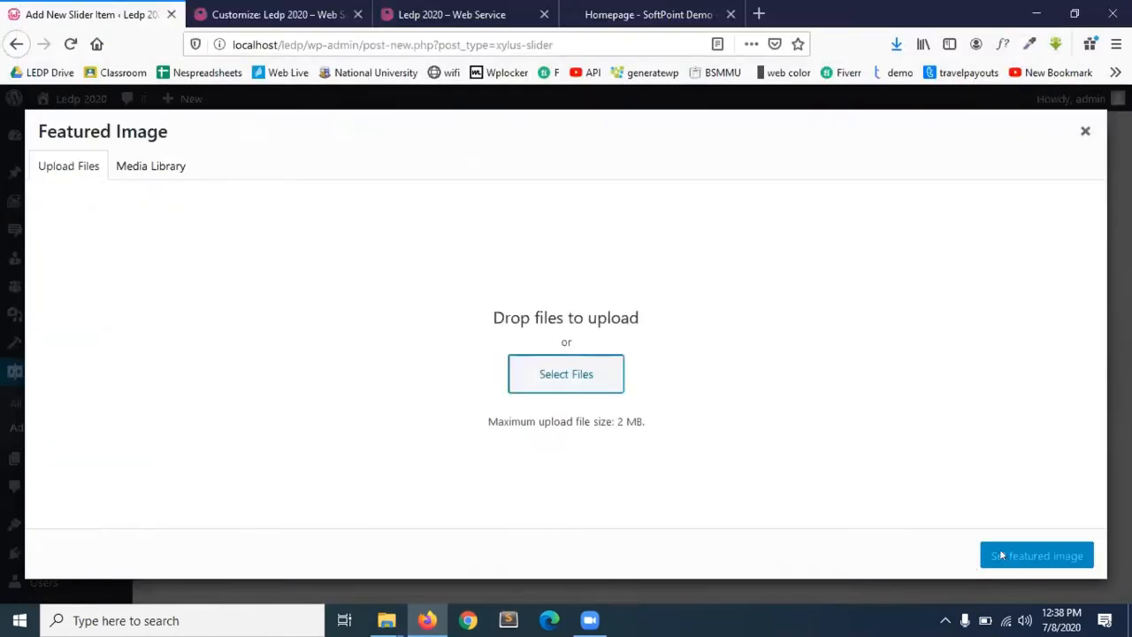
scroll(1053, 395, down, 3)
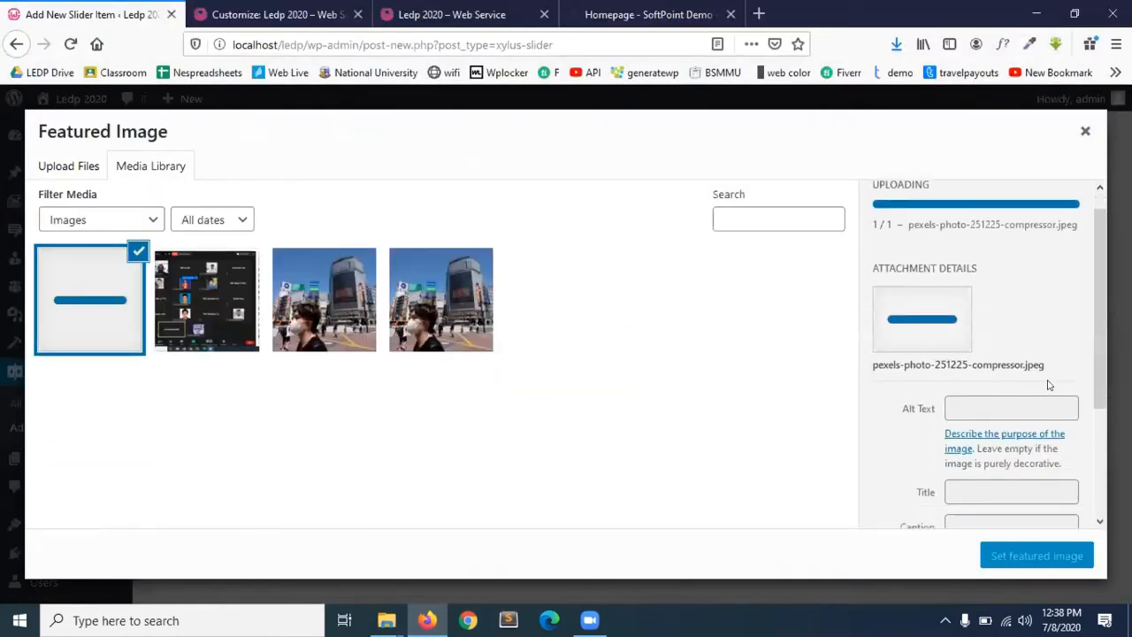
click(1054, 556)
- Check the first slide's button on the SoftPoint demo, and set the slider item's button text to "Facebook"
scroll(477, 440, down, 3)
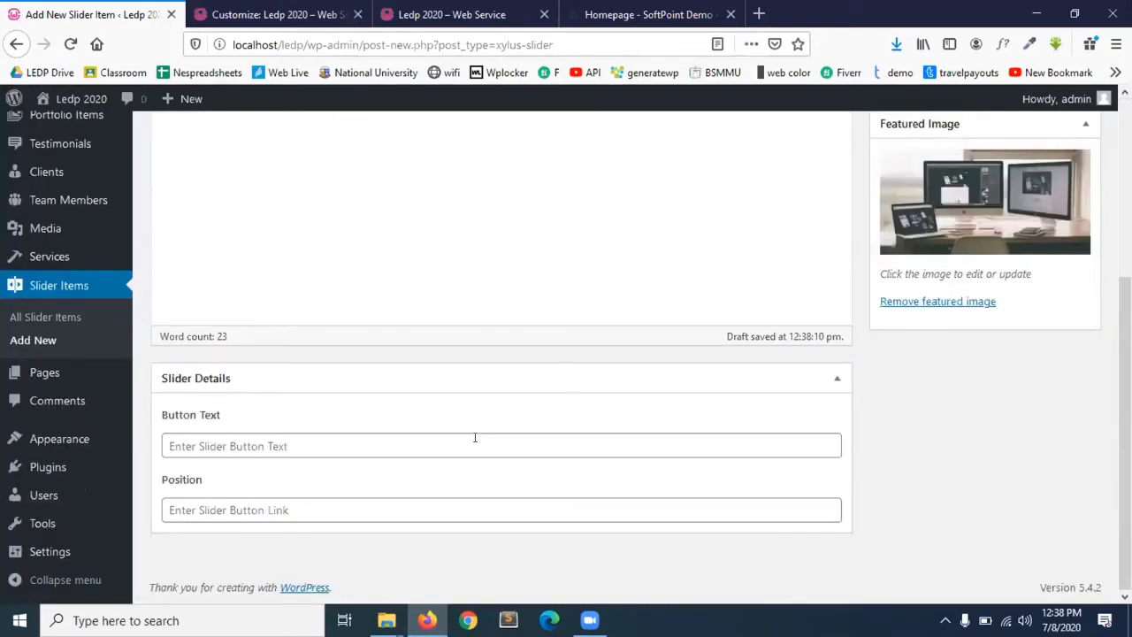
click(258, 444)
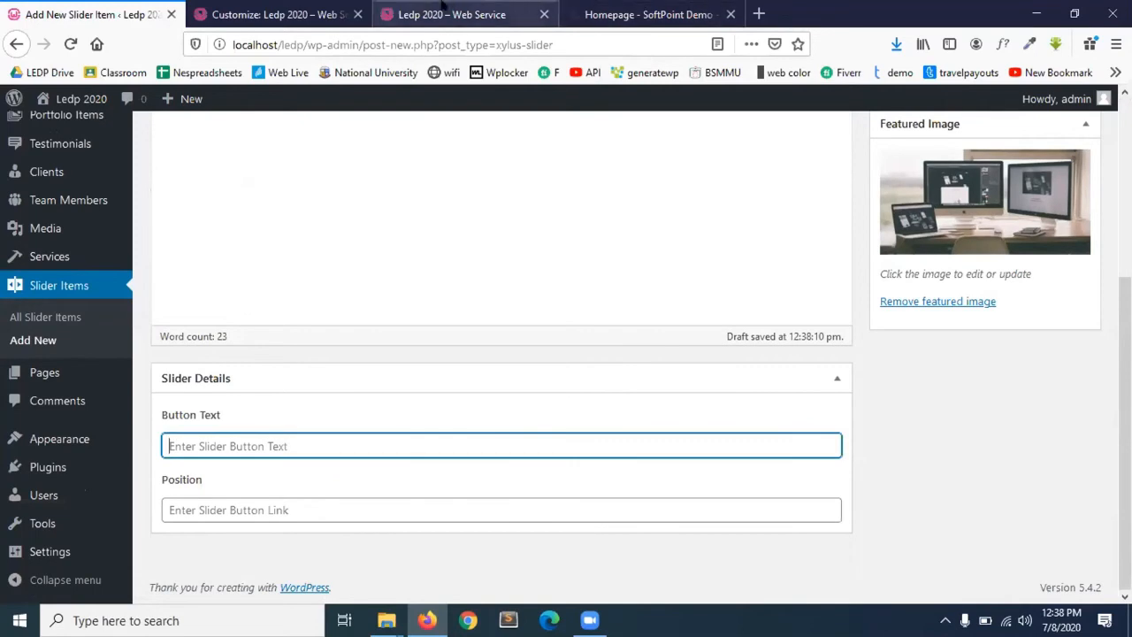
click(643, 12)
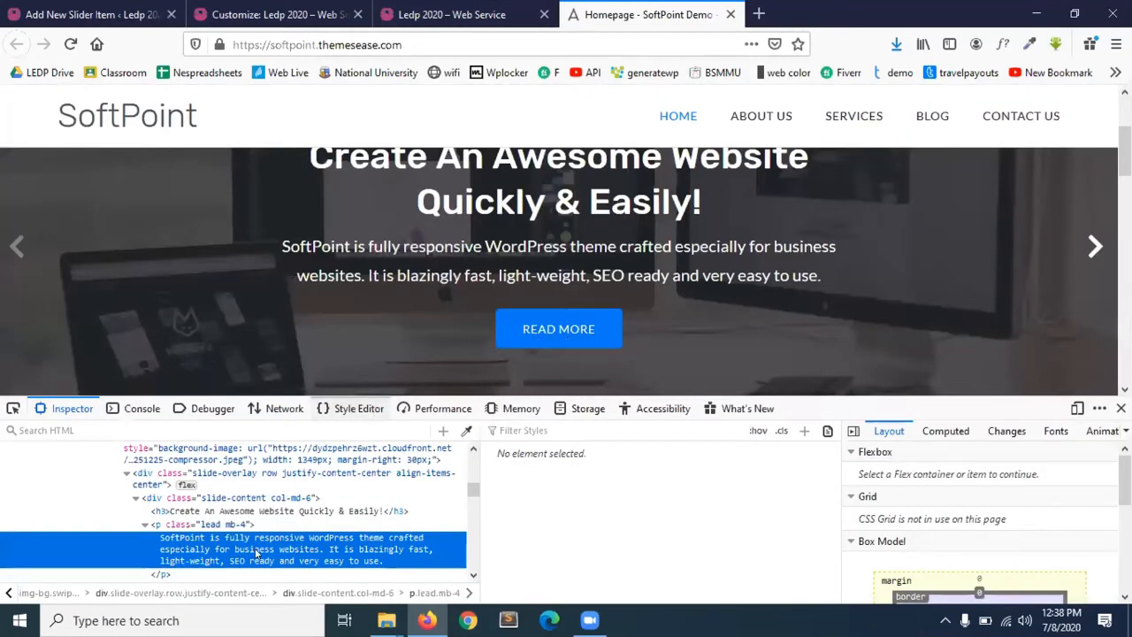
click(274, 15)
click(88, 14)
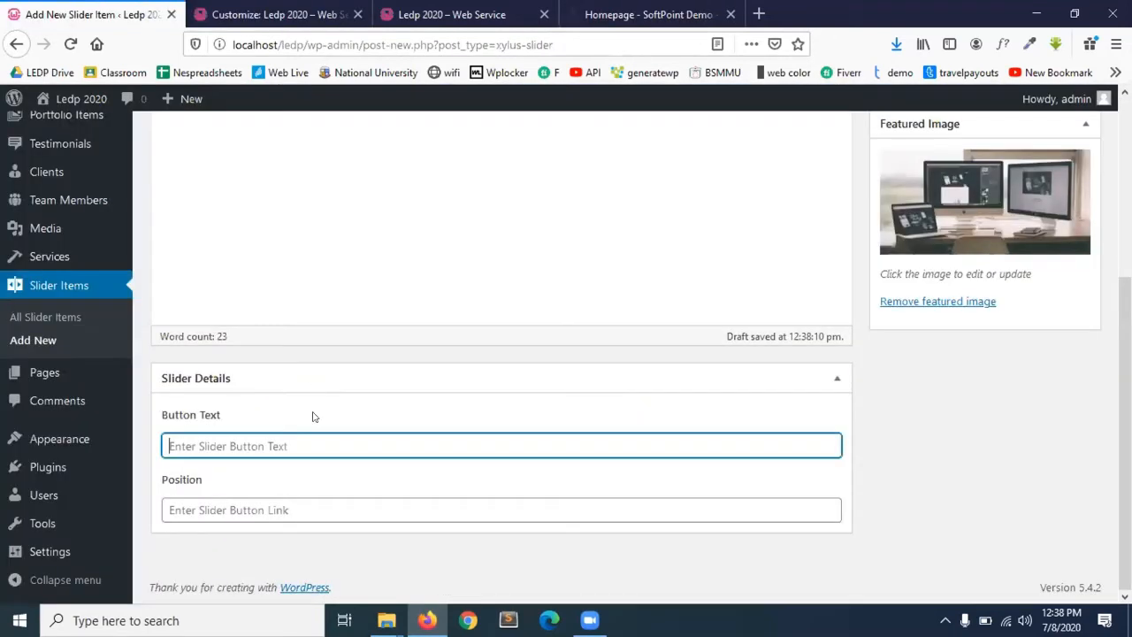
text(Facebook)
click(285, 508)
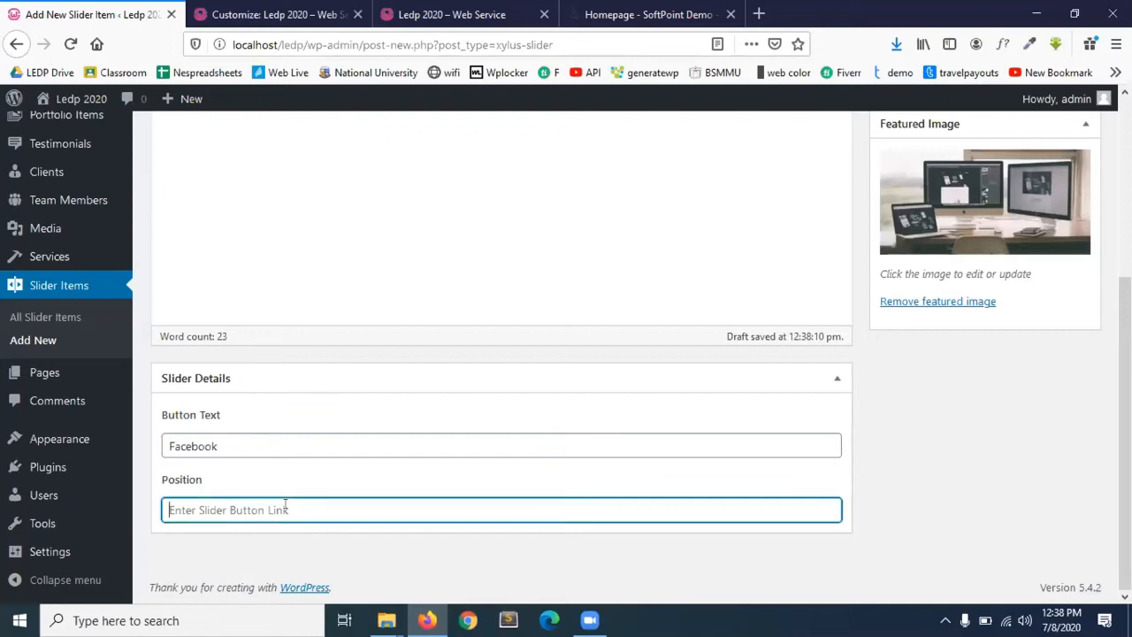
text(h)
key(BackSpace)
text(http:)
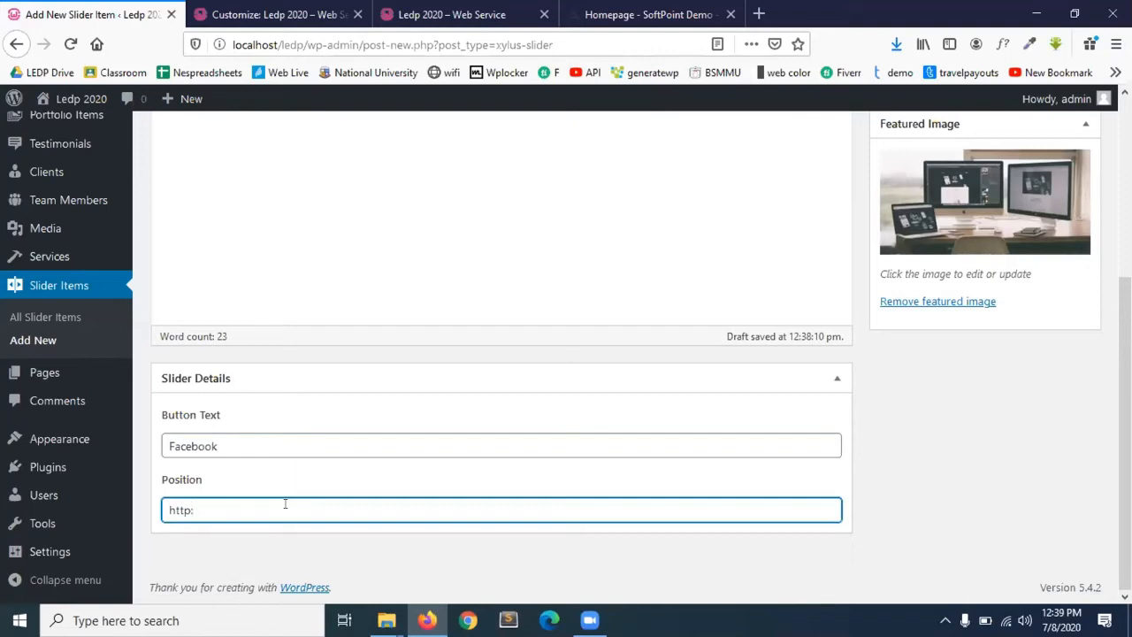
text(//facebook.com)
scroll(918, 444, up, 5)
click(1064, 344)
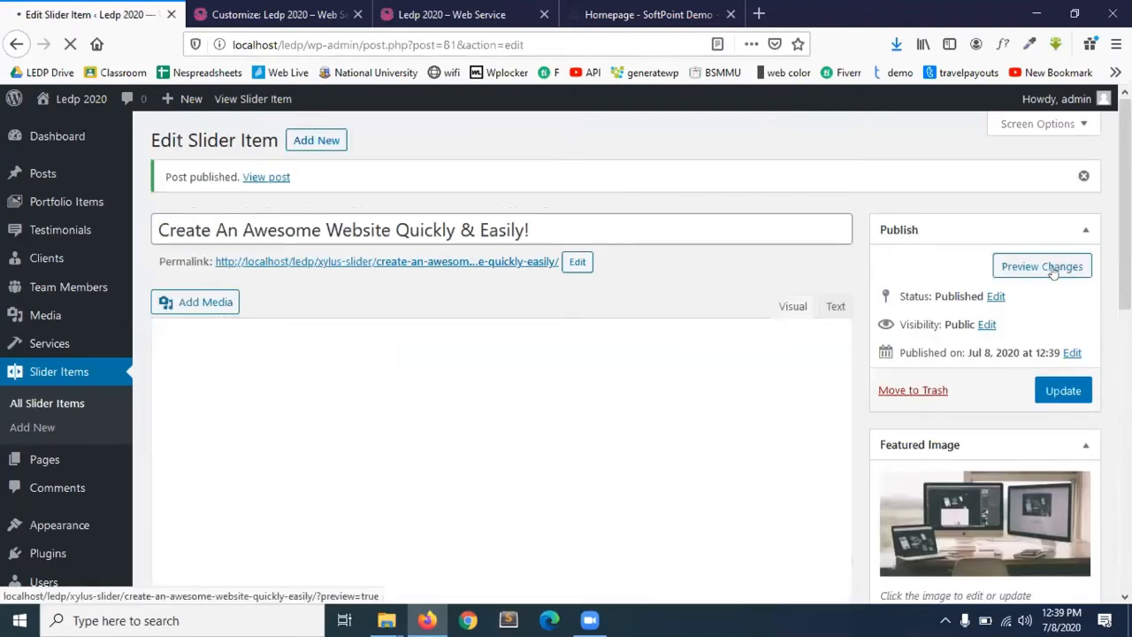
- Preview the published slider item, examine its heading, image and text on the page, and close the preview
click(1041, 266)
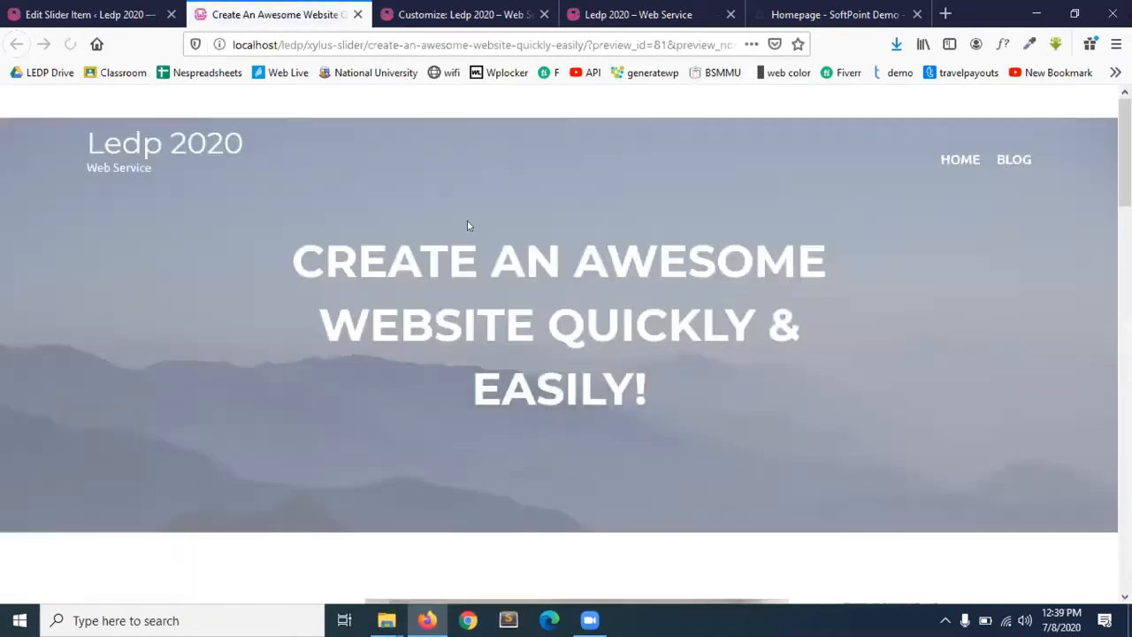
scroll(428, 444, down, 5)
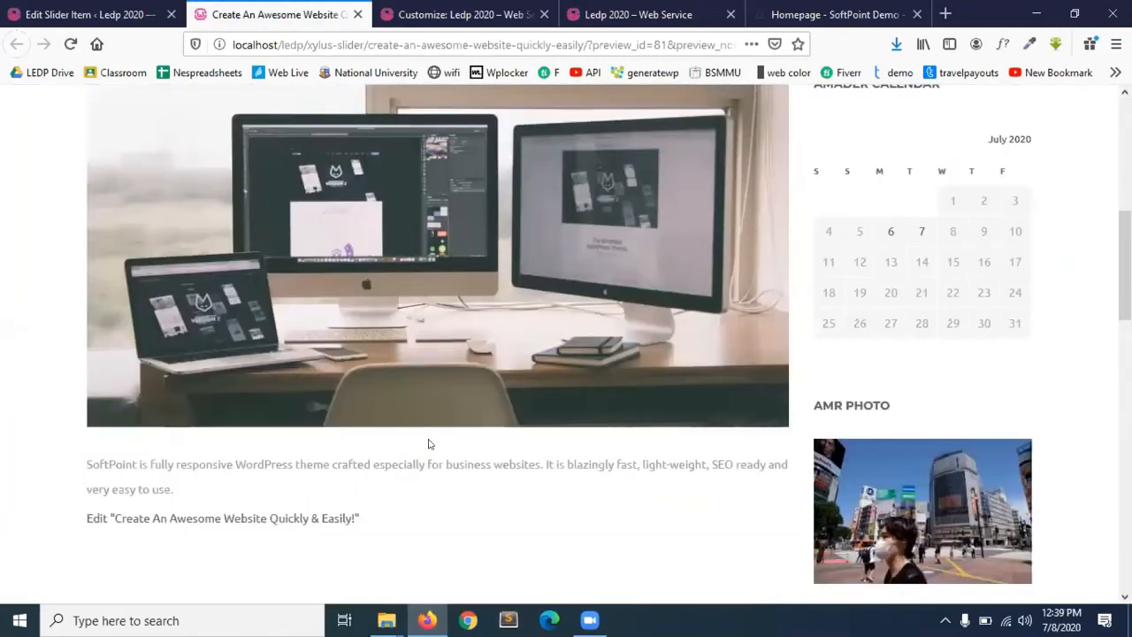
scroll(428, 444, up, 1)
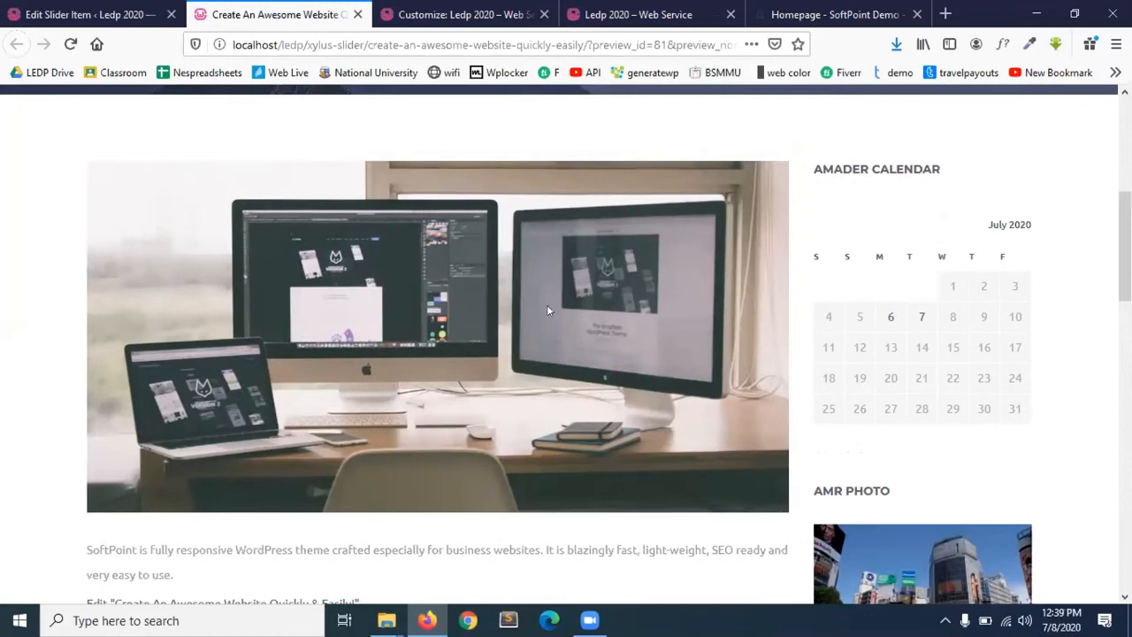
scroll(547, 304, up, 3)
scroll(548, 309, down, 6)
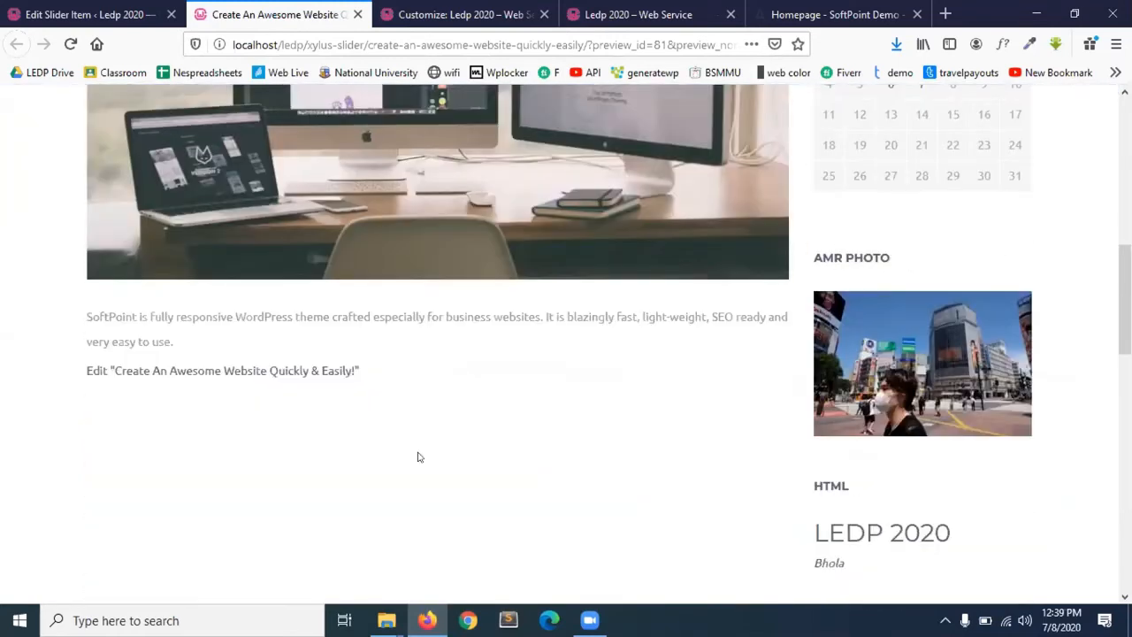
scroll(420, 456, down, 1)
scroll(372, 342, up, 5)
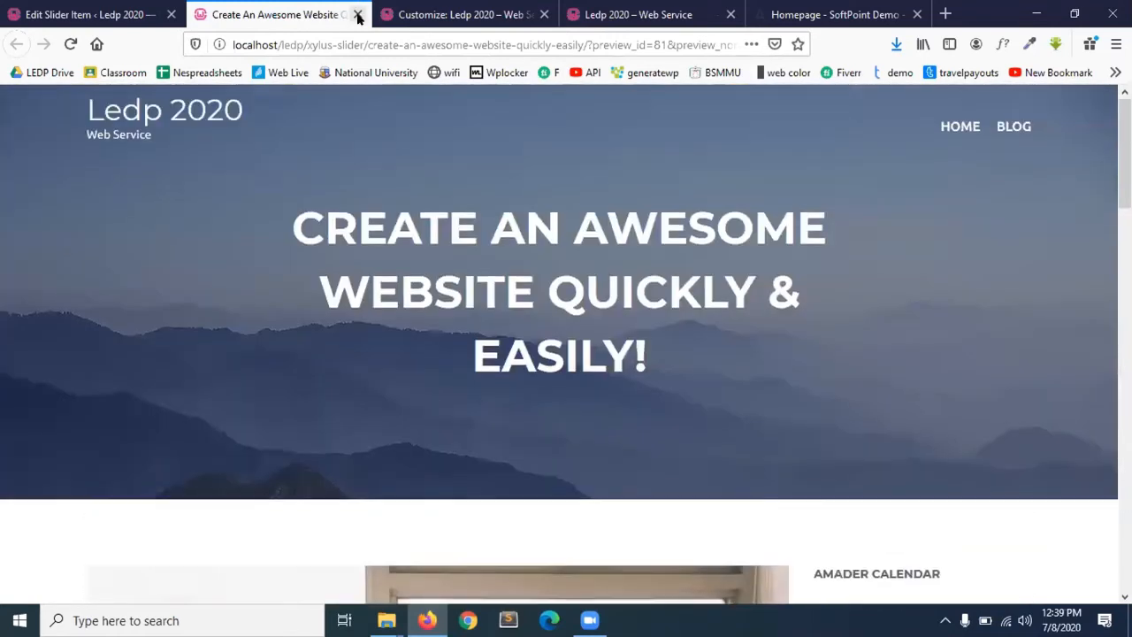
click(357, 14)
- Reload the Ledp 2020 homepage and examine the slider's image, heading, paragraph and button
click(310, 7)
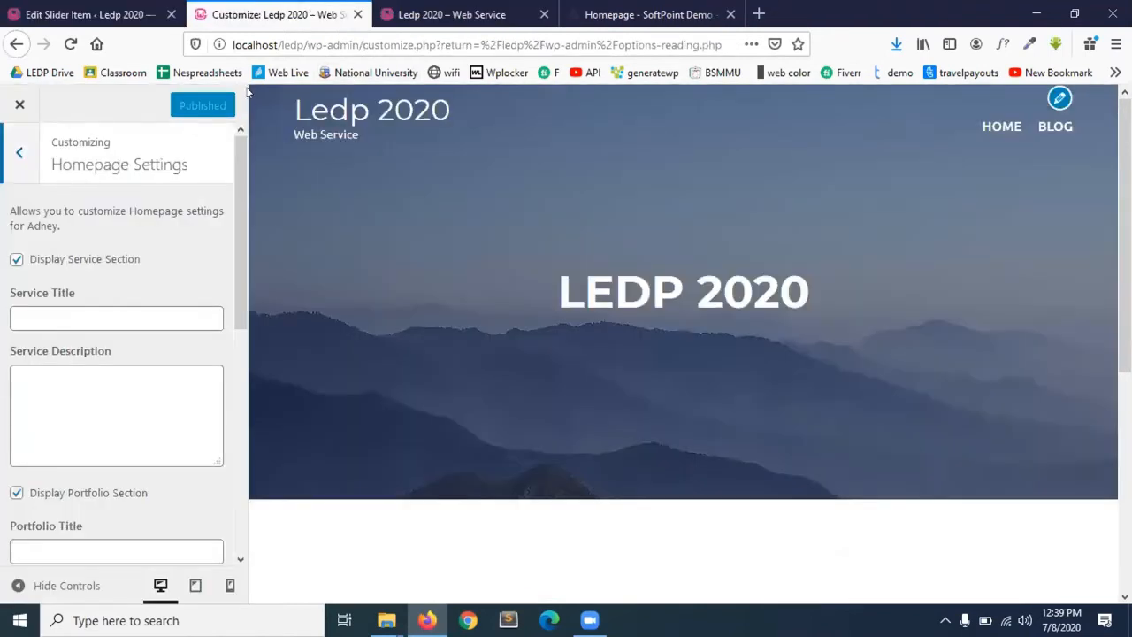
click(482, 7)
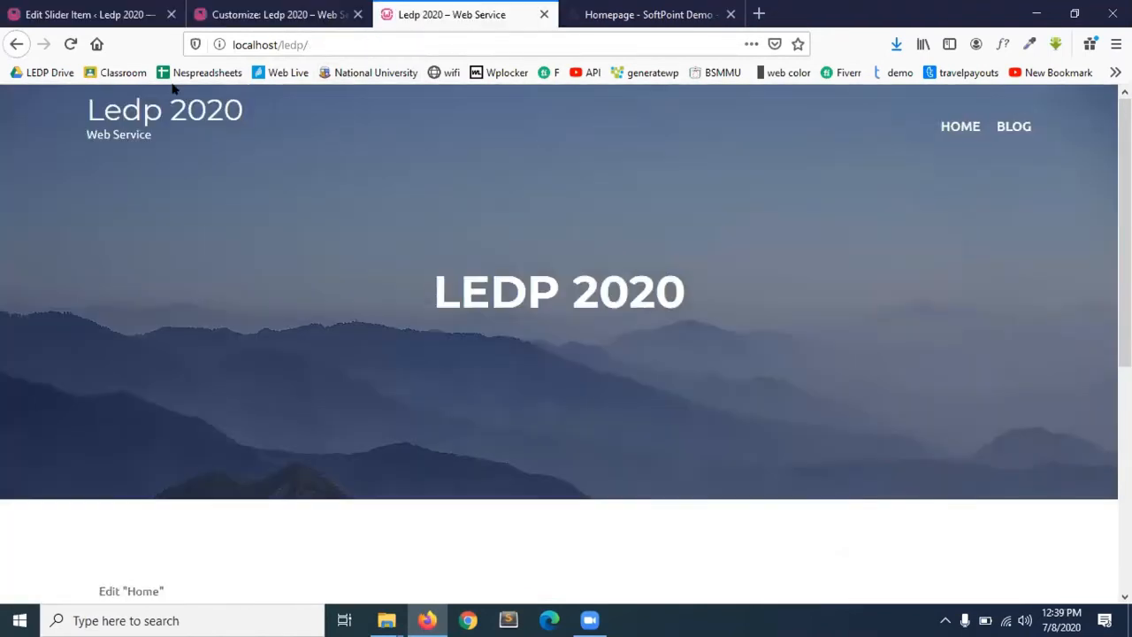
click(70, 44)
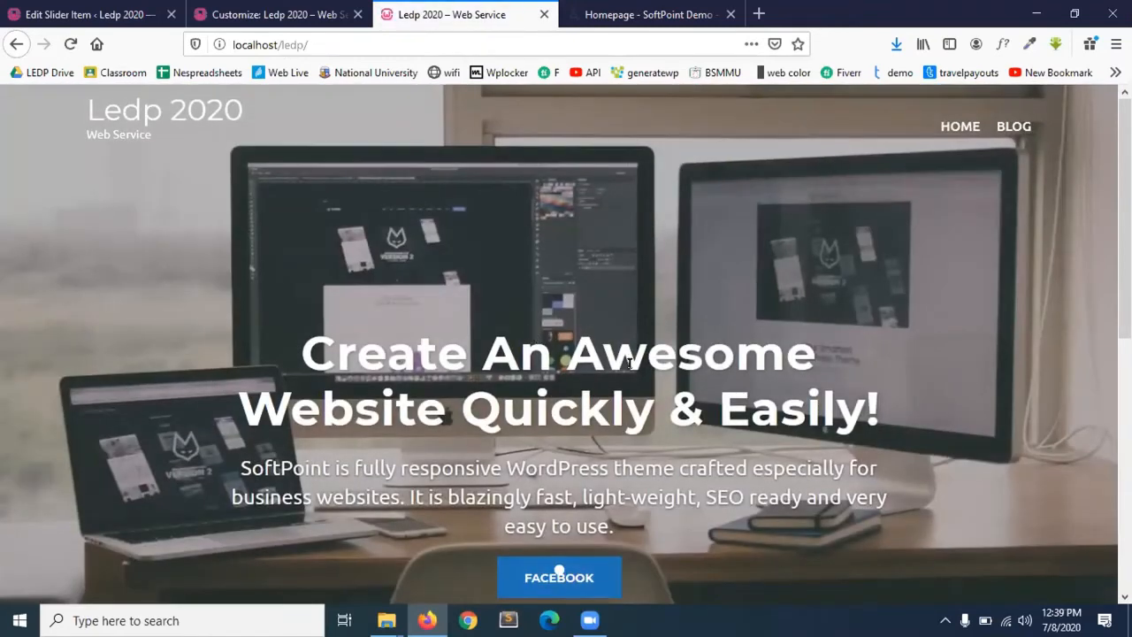
scroll(629, 362, down, 3)
scroll(630, 363, up, 2)
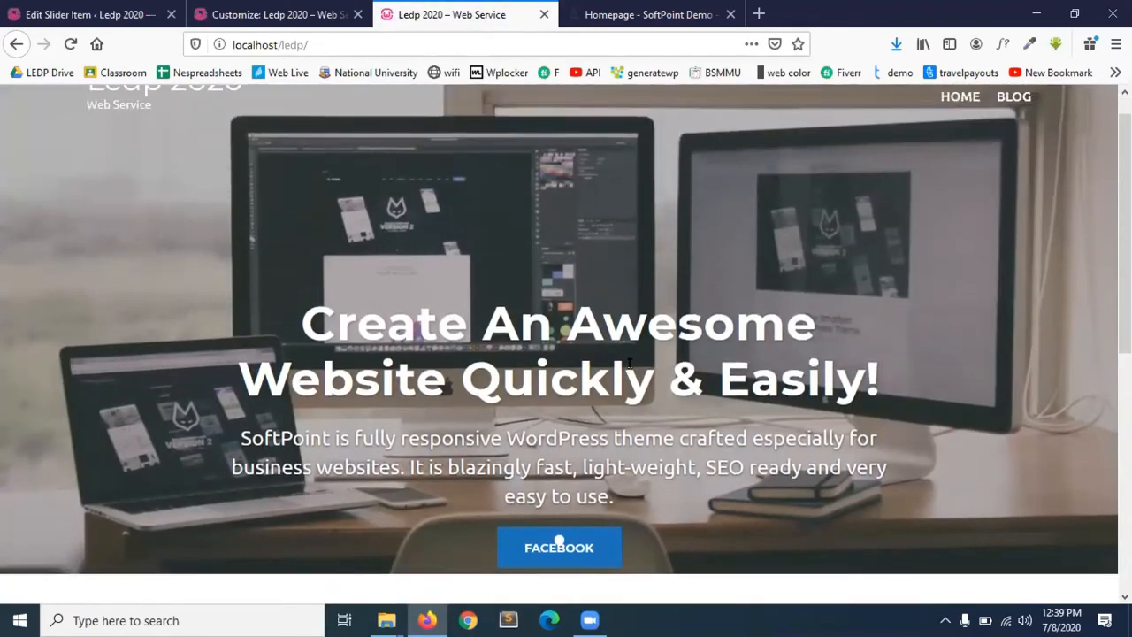
scroll(630, 362, up, 1)
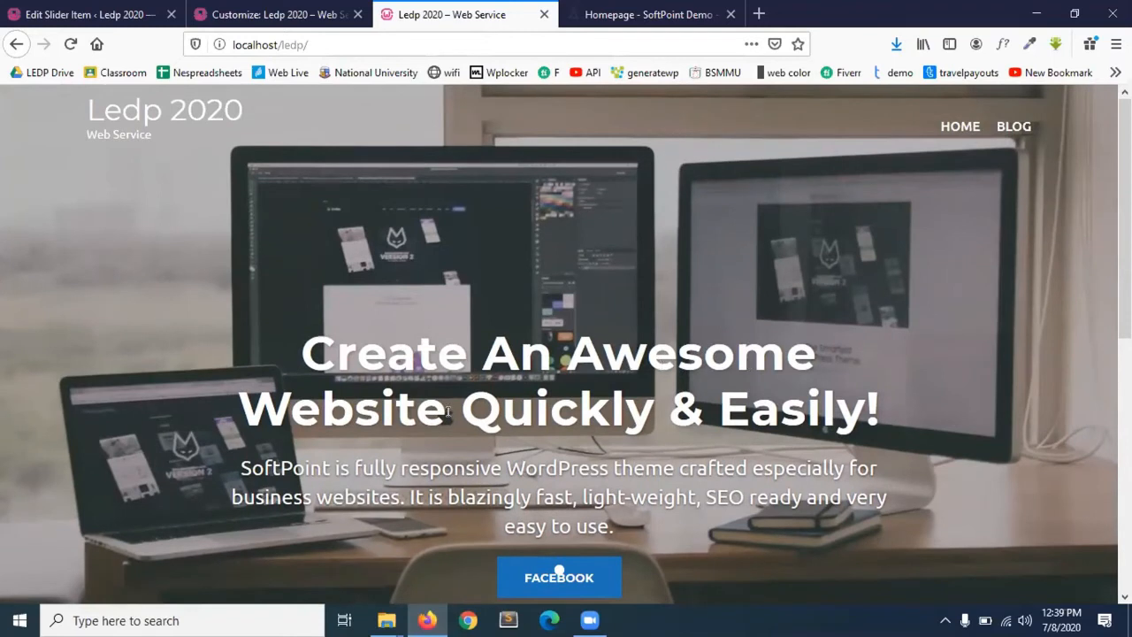
scroll(448, 411, down, 2)
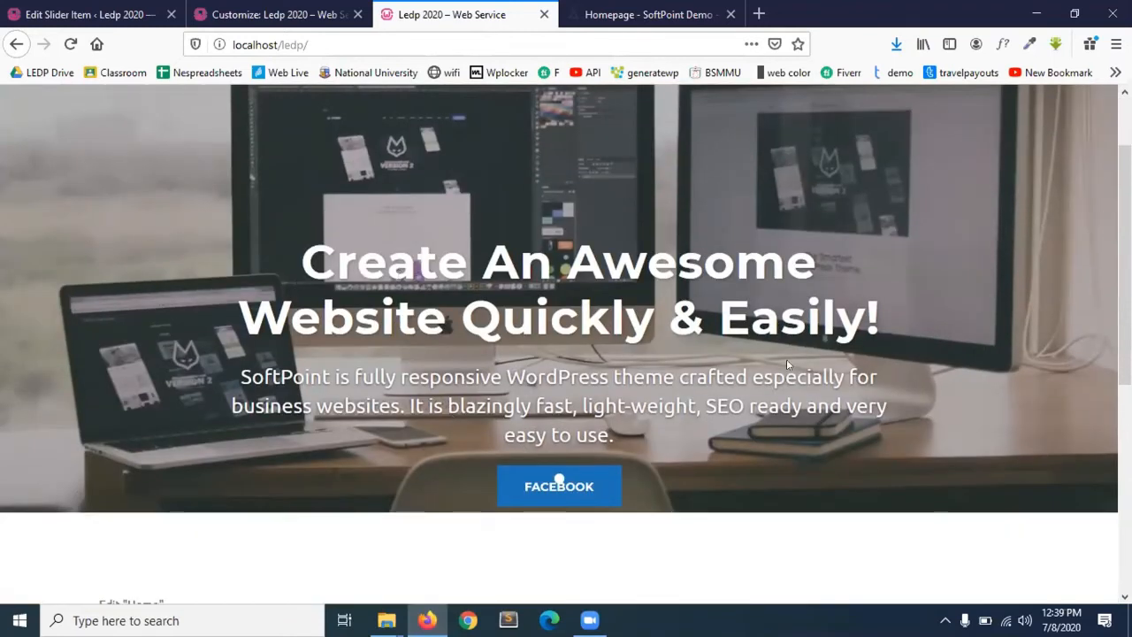
drag(786, 359, 816, 364)
drag(316, 406, 666, 438)
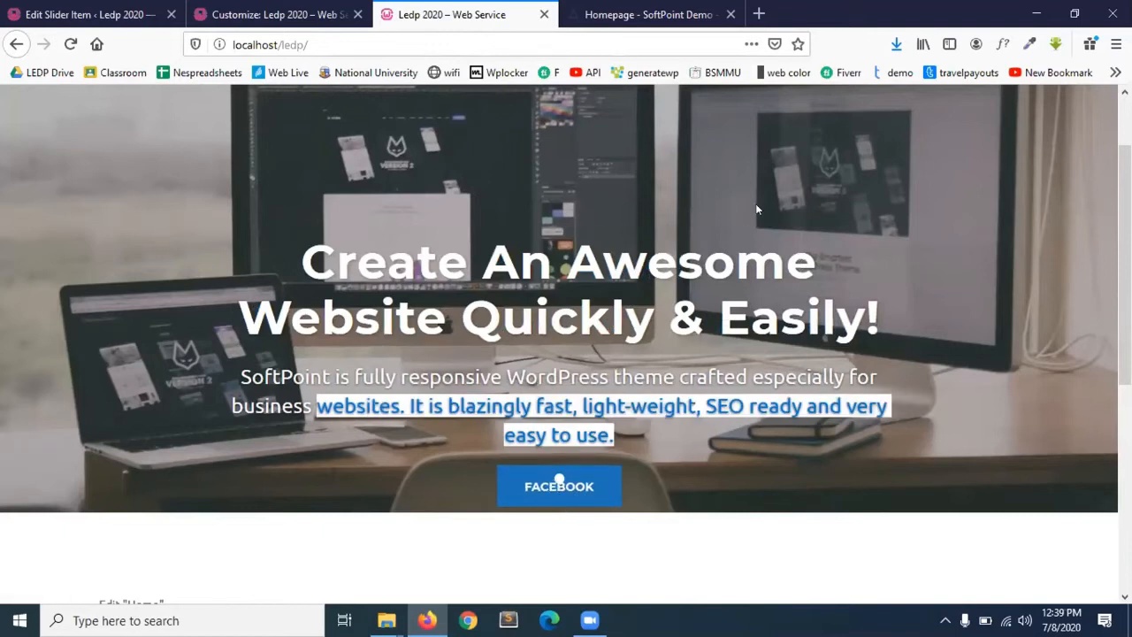
scroll(755, 203, up, 2)
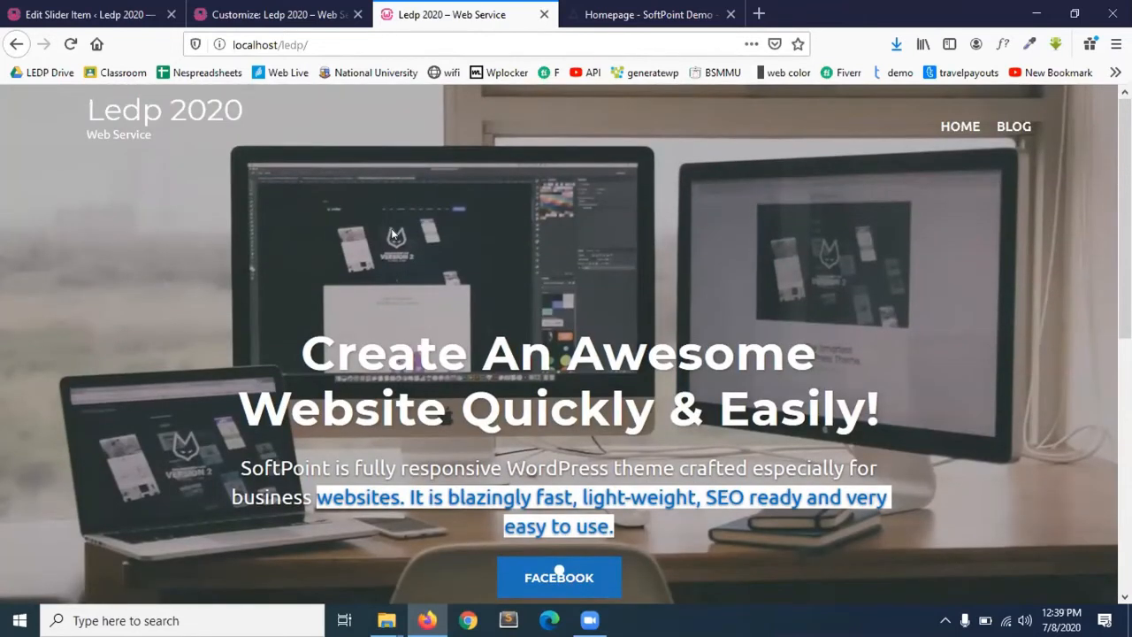
scroll(372, 354, down, 3)
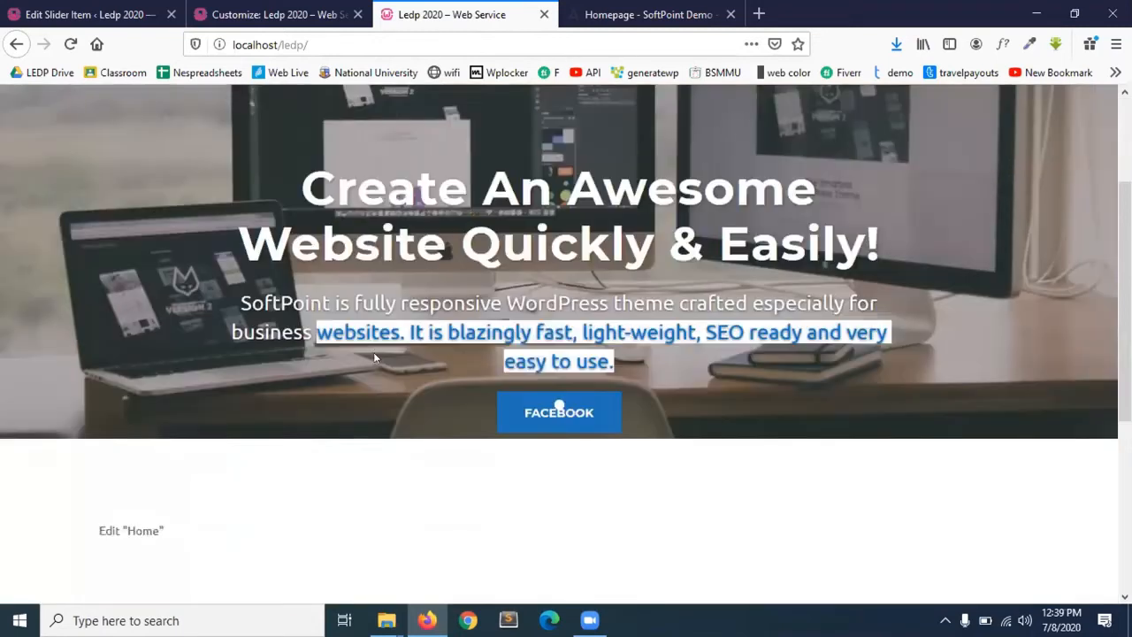
scroll(510, 364, up, 3)
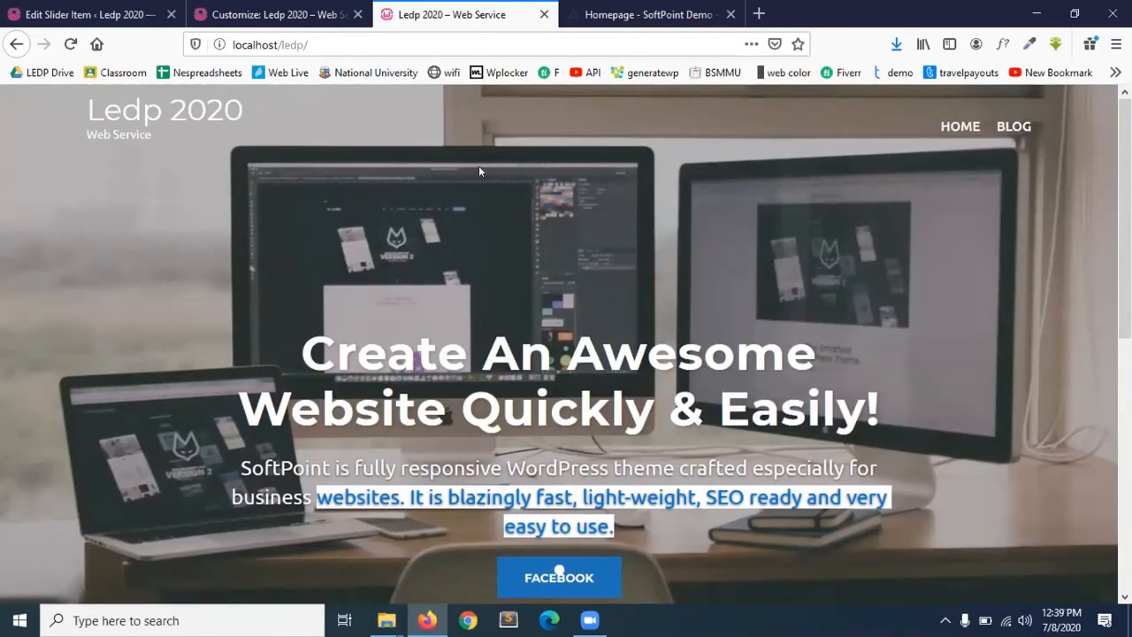
click(584, 326)
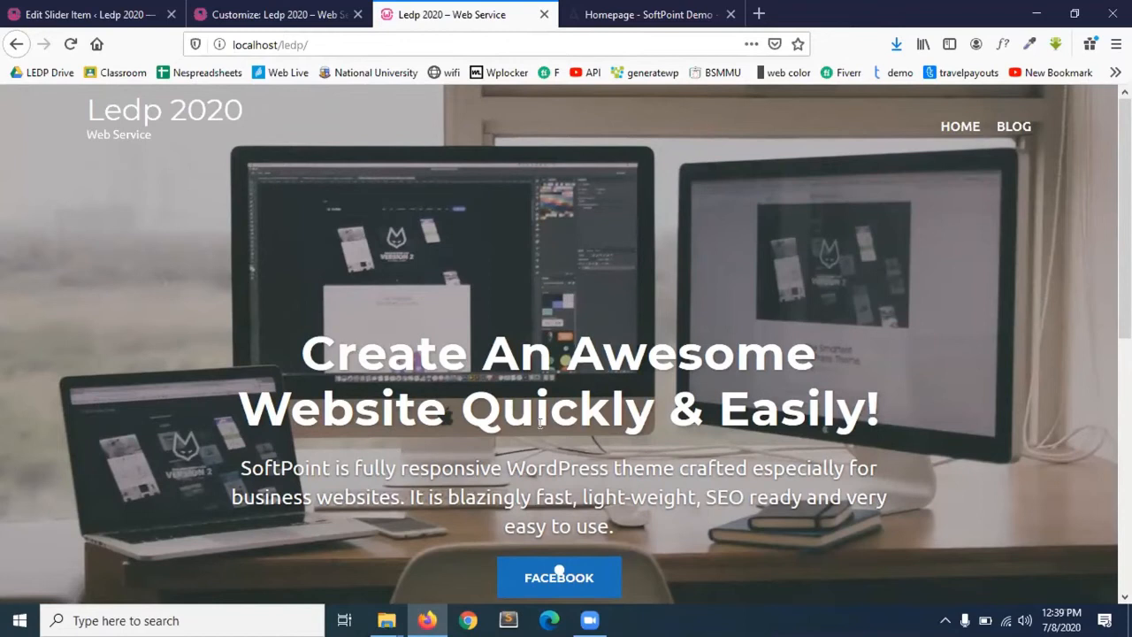
scroll(539, 425, down, 3)
scroll(435, 416, up, 3)
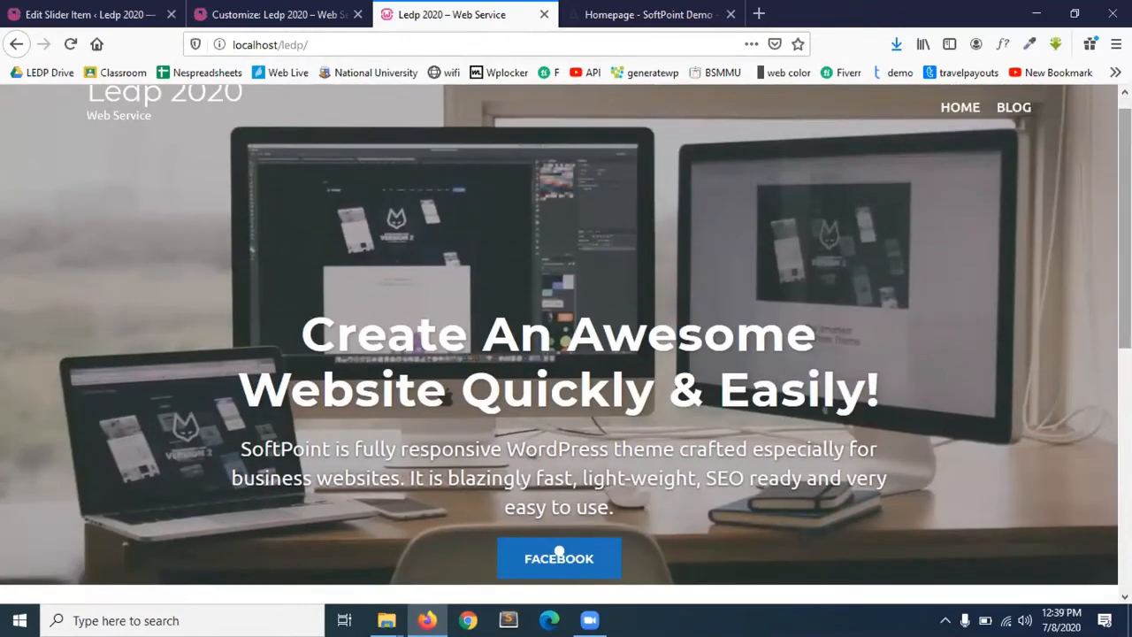
- Start another new slider item and advance the SoftPoint demo's slider to its next slide
click(227, 7)
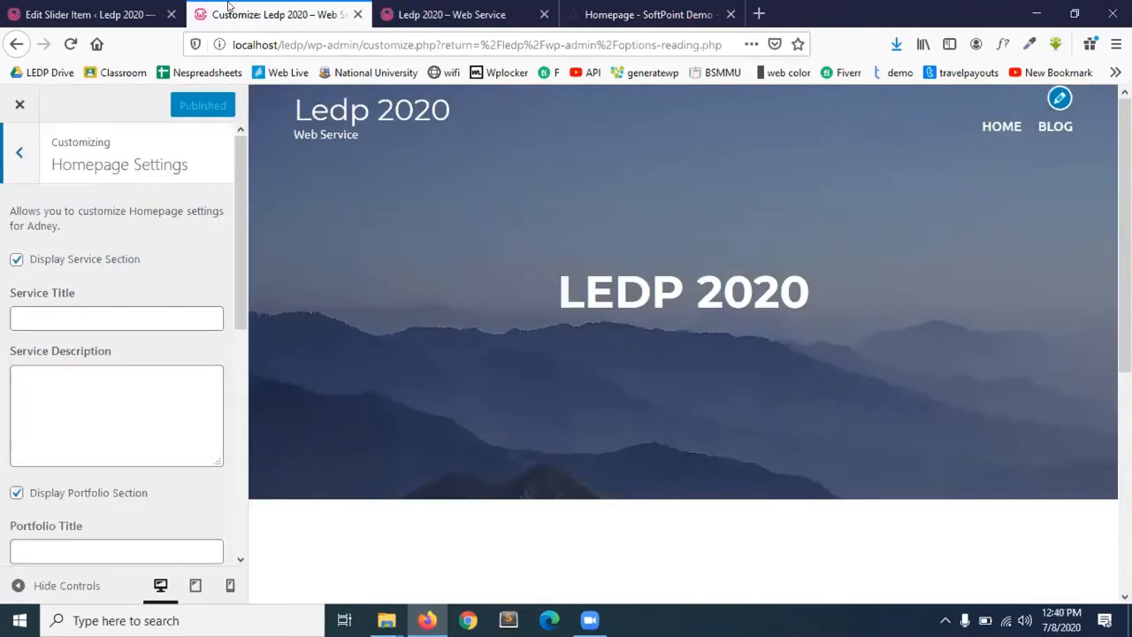
click(58, 8)
click(319, 140)
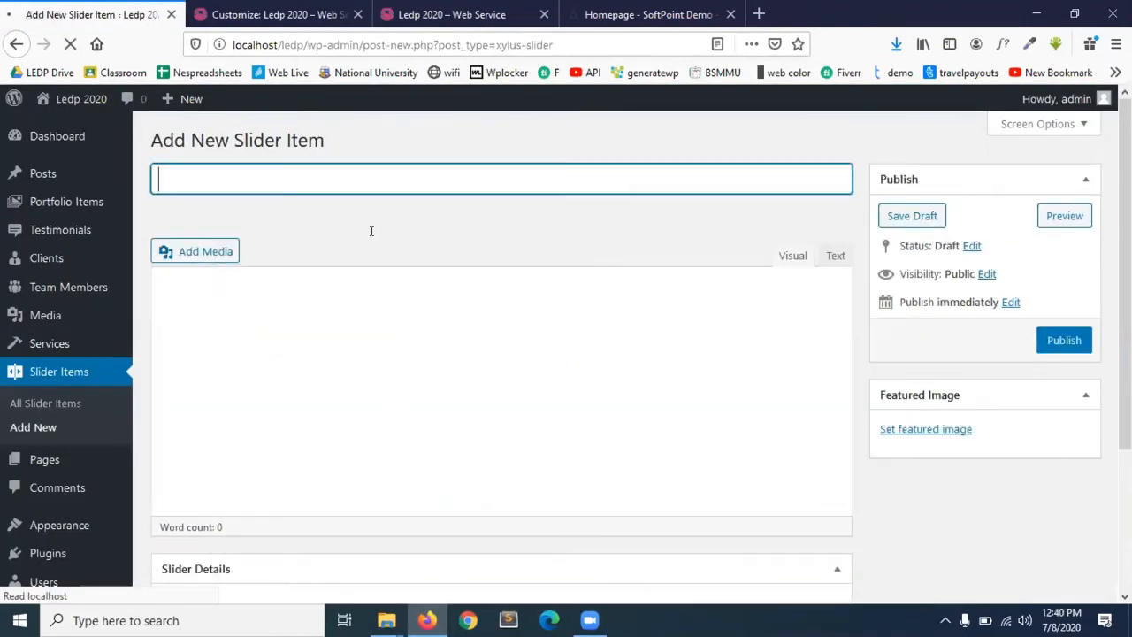
click(645, 14)
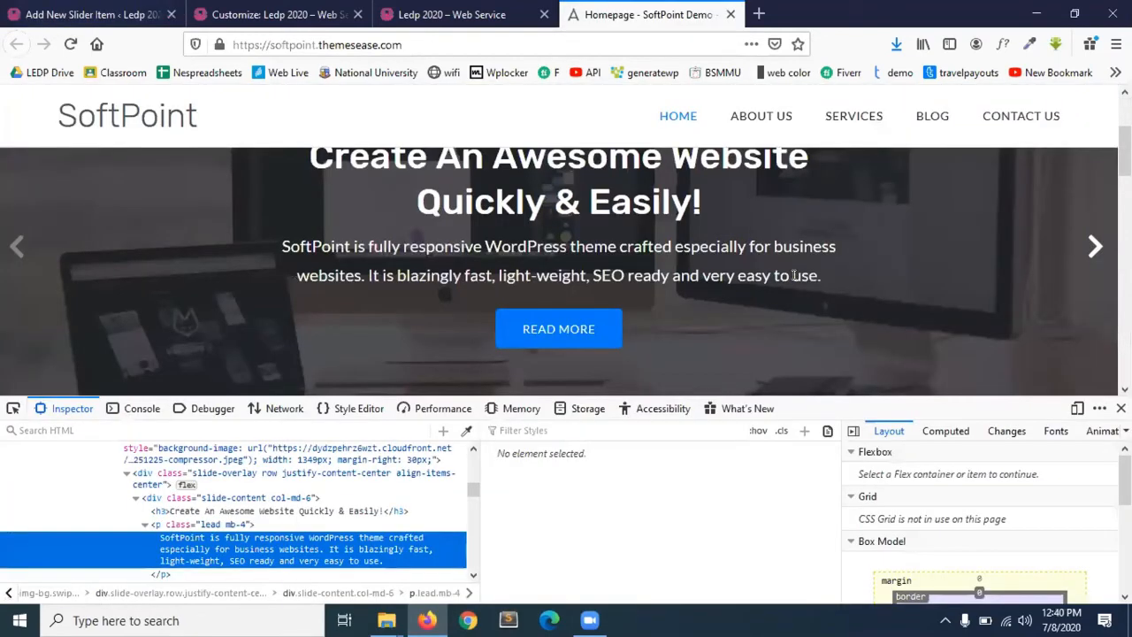
click(1094, 249)
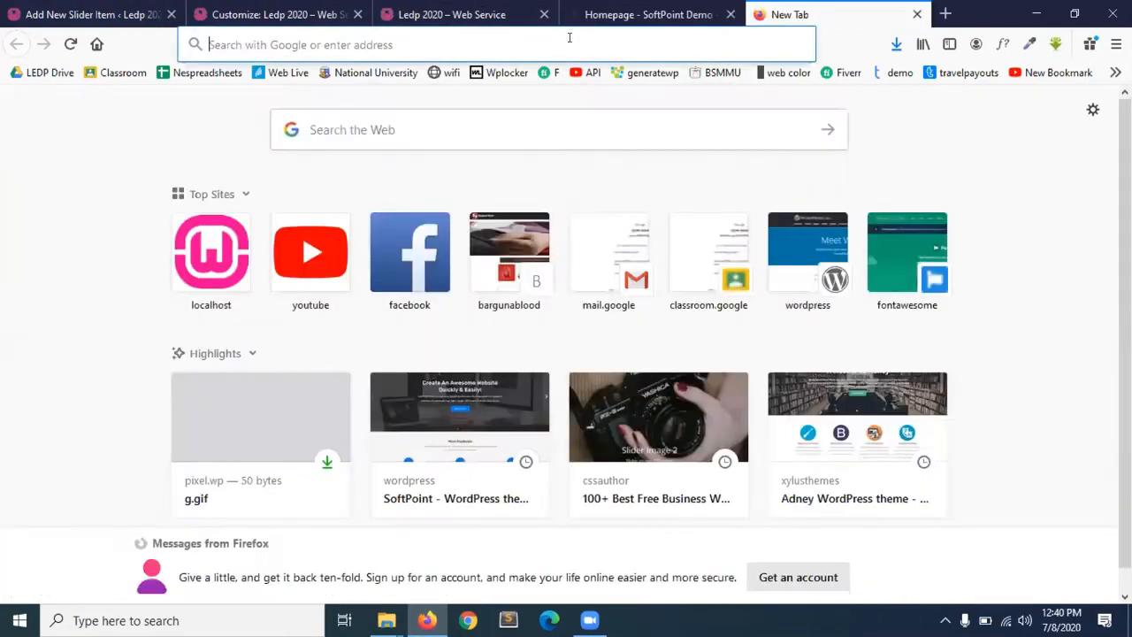
- Search the web for lorem ipsum in the new browser tab and open the lipsum.com site
click(758, 14)
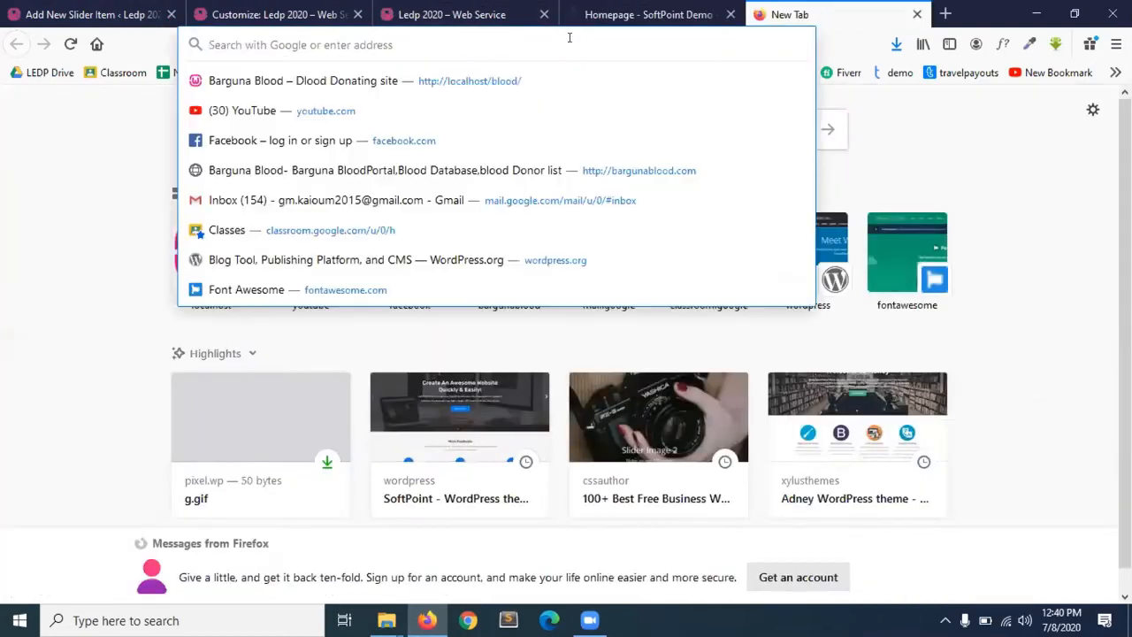
text(loram)
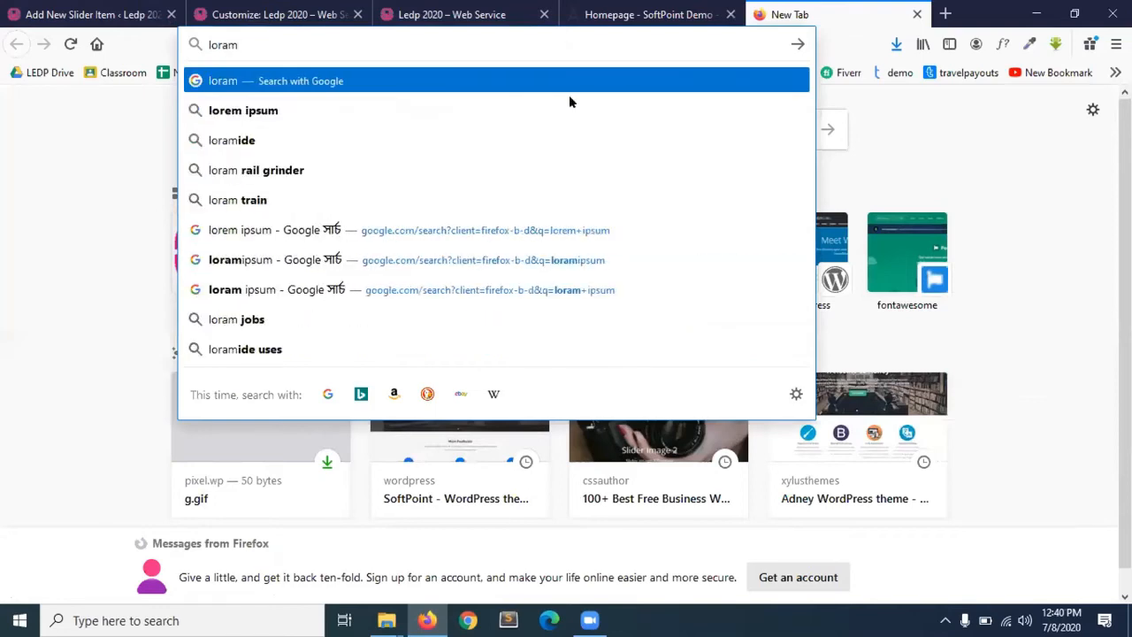
click(549, 108)
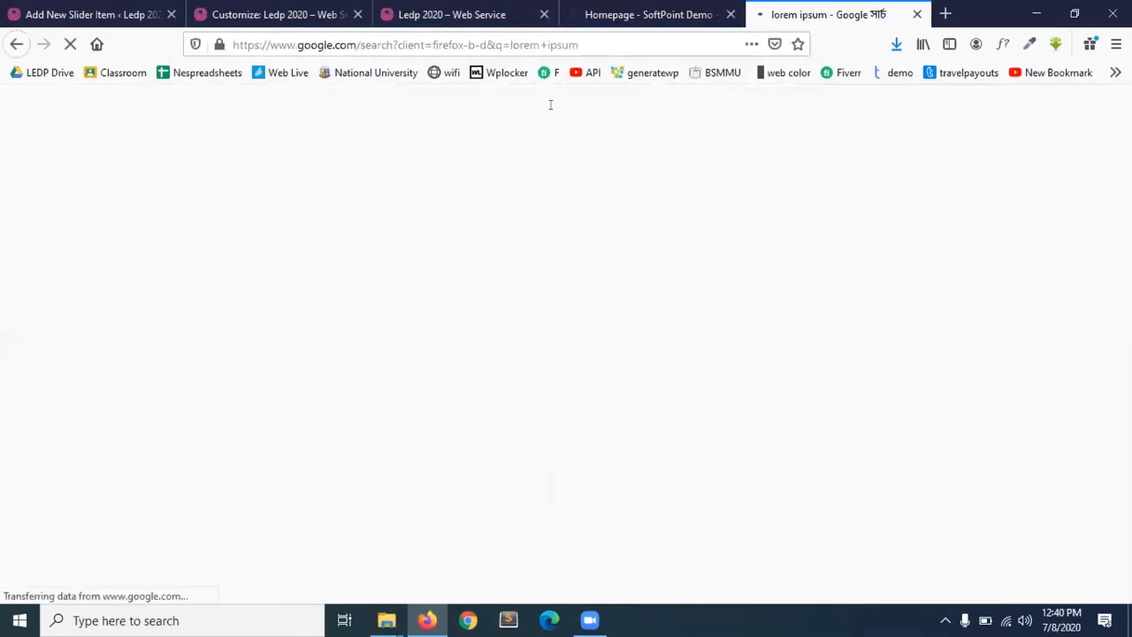
- Return to the new slider item and title it About Us
click(228, 8)
click(68, 8)
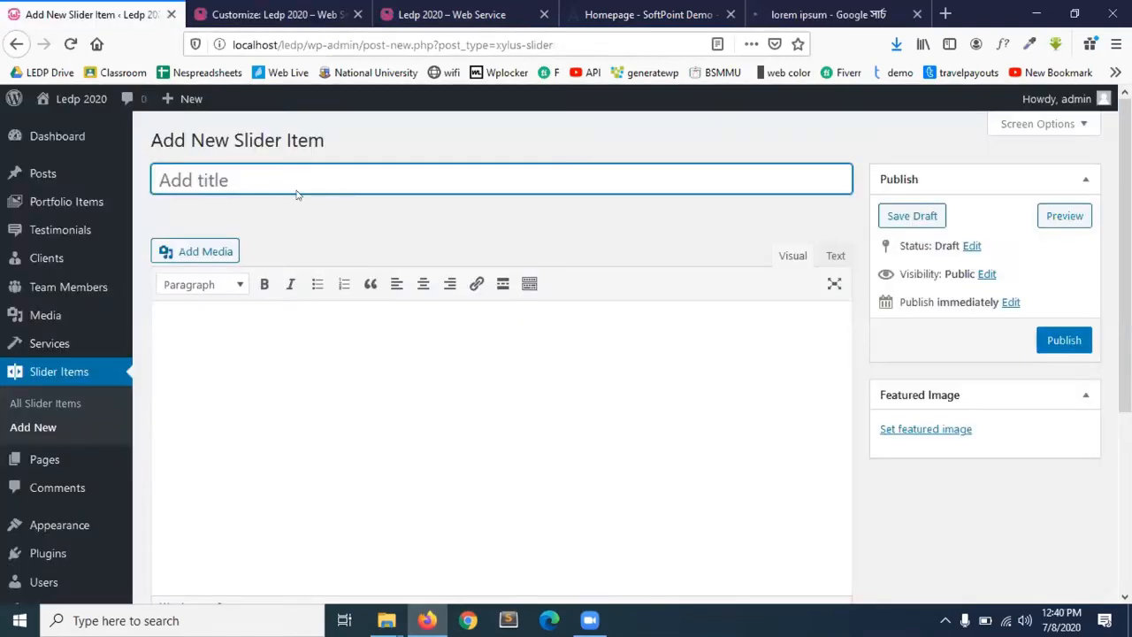
text(Abo)
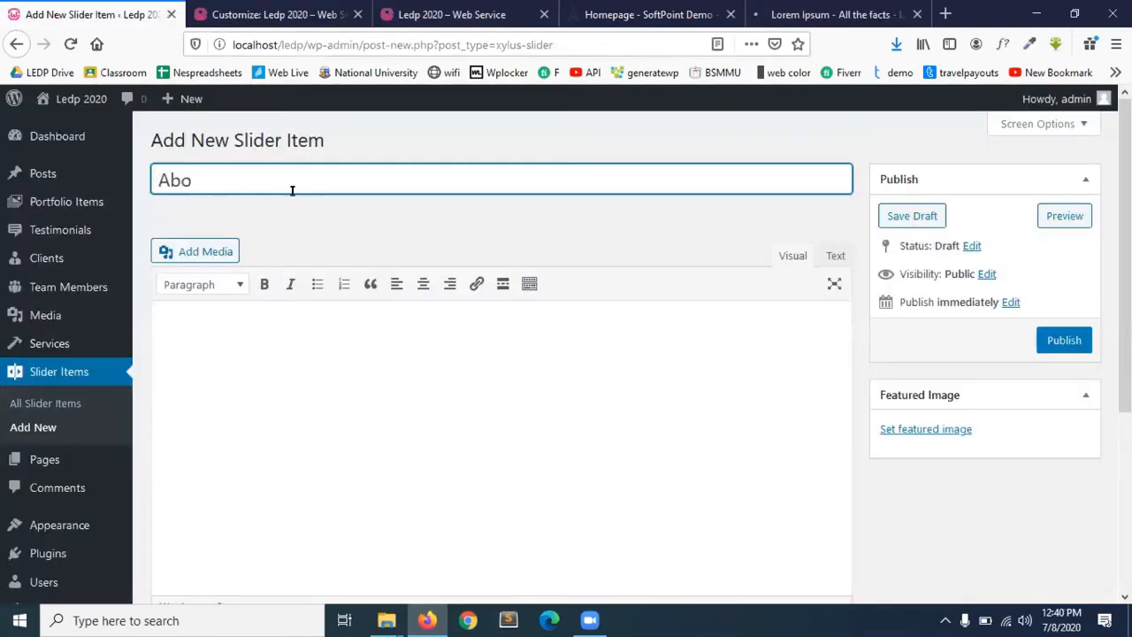
text(ut Us)
- Upload pexels-photo-776615.jpeg from the desktop Images folder as the candidate for the slider item's featured image
click(922, 429)
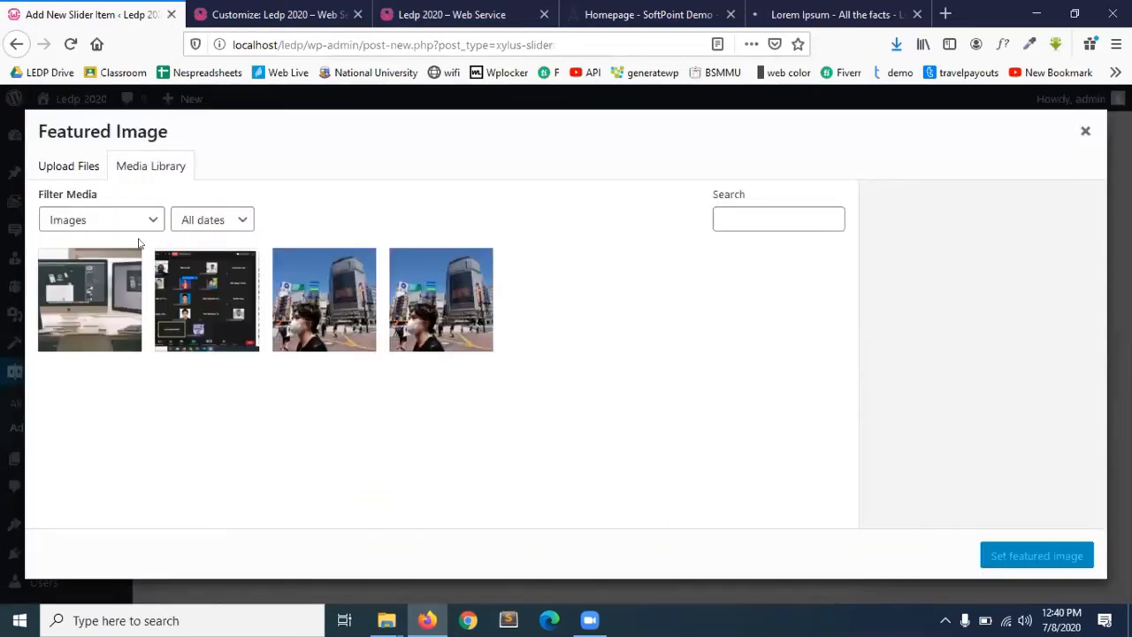
click(71, 166)
click(587, 372)
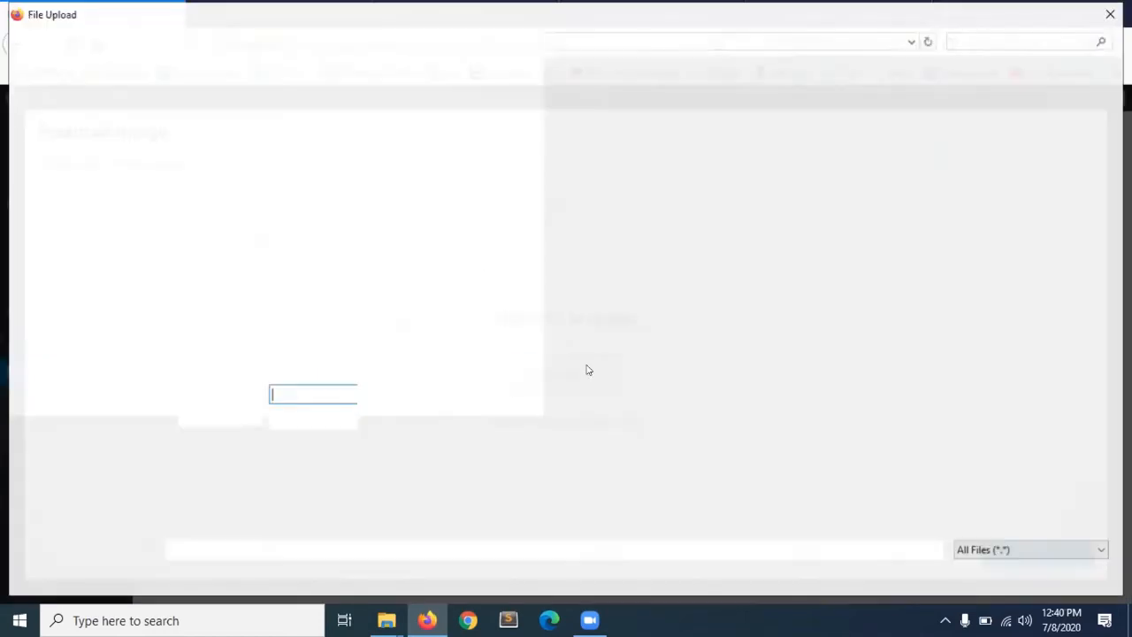
click(983, 146)
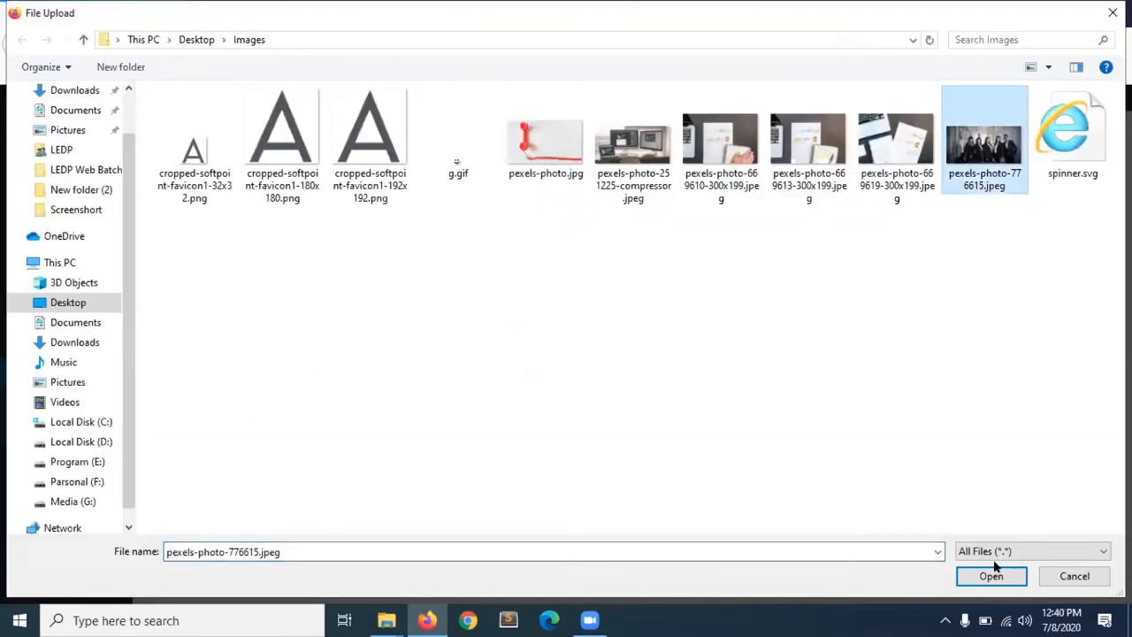
click(992, 575)
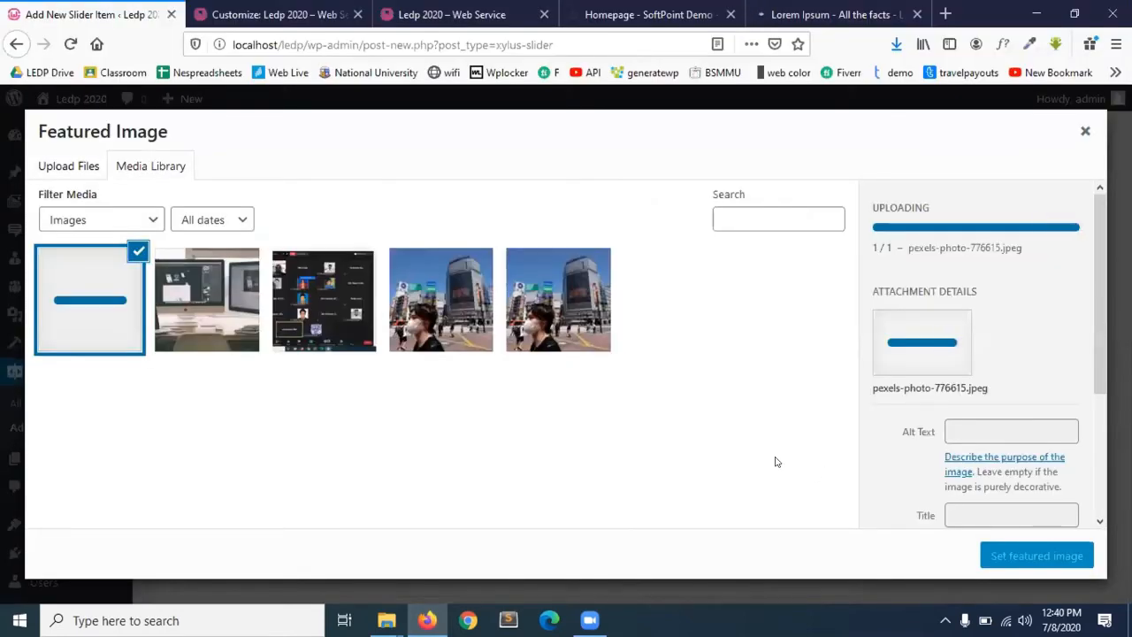
- Copy the opening lines of the "What is Lorem Ipsum?" paragraph from lipsum.com and return to the slider item's featured image selection
click(831, 14)
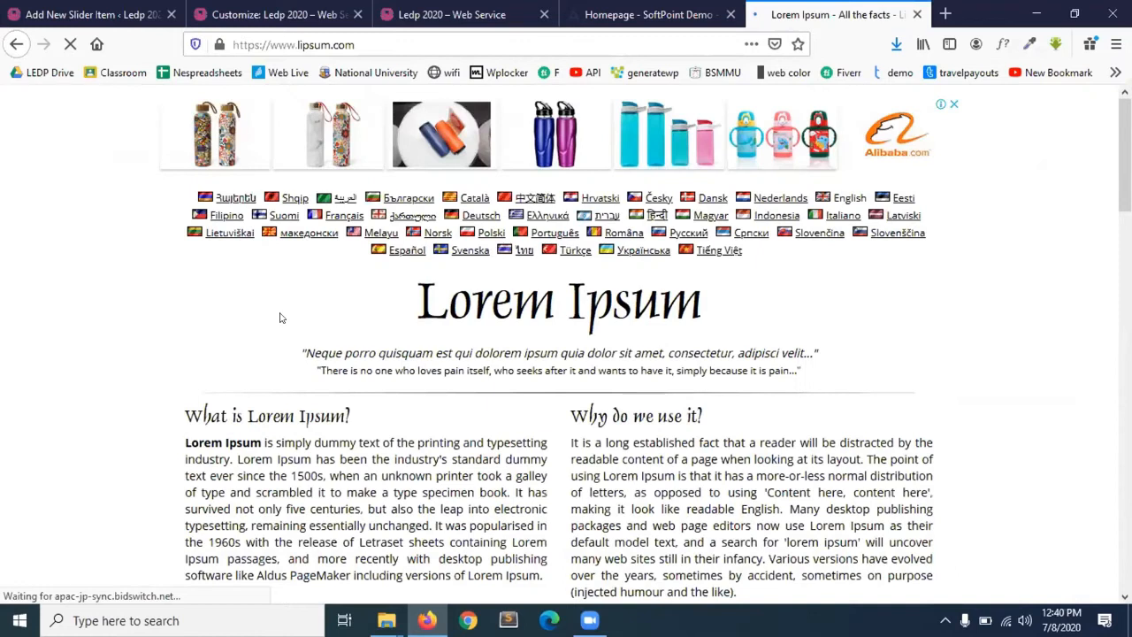
drag(183, 438, 418, 505)
key(ctrl+c)
click(274, 14)
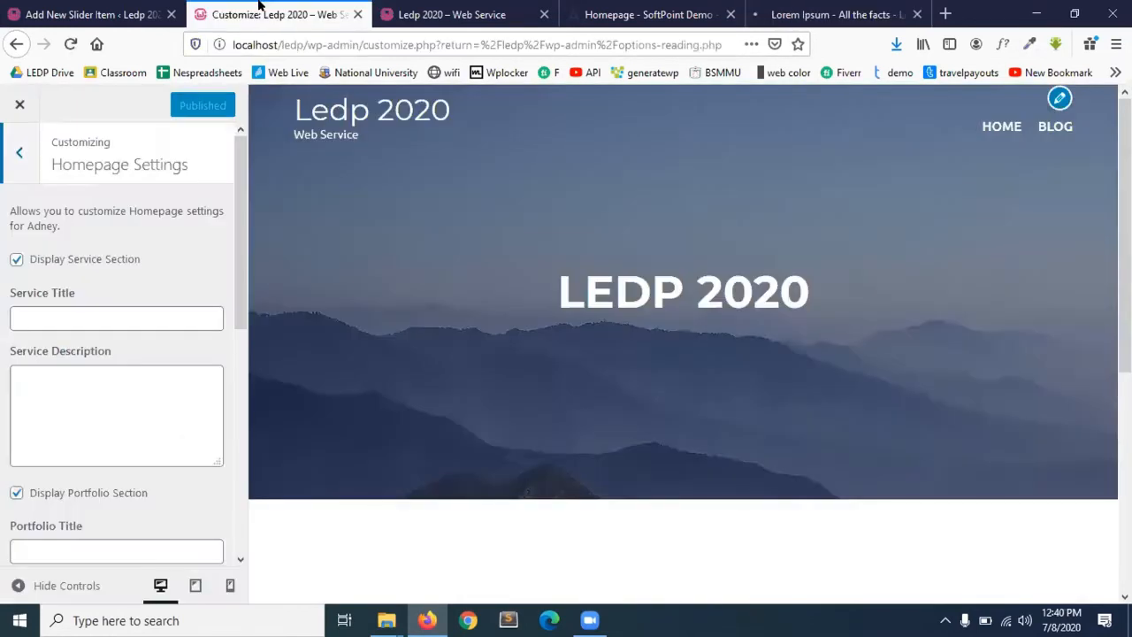
click(452, 7)
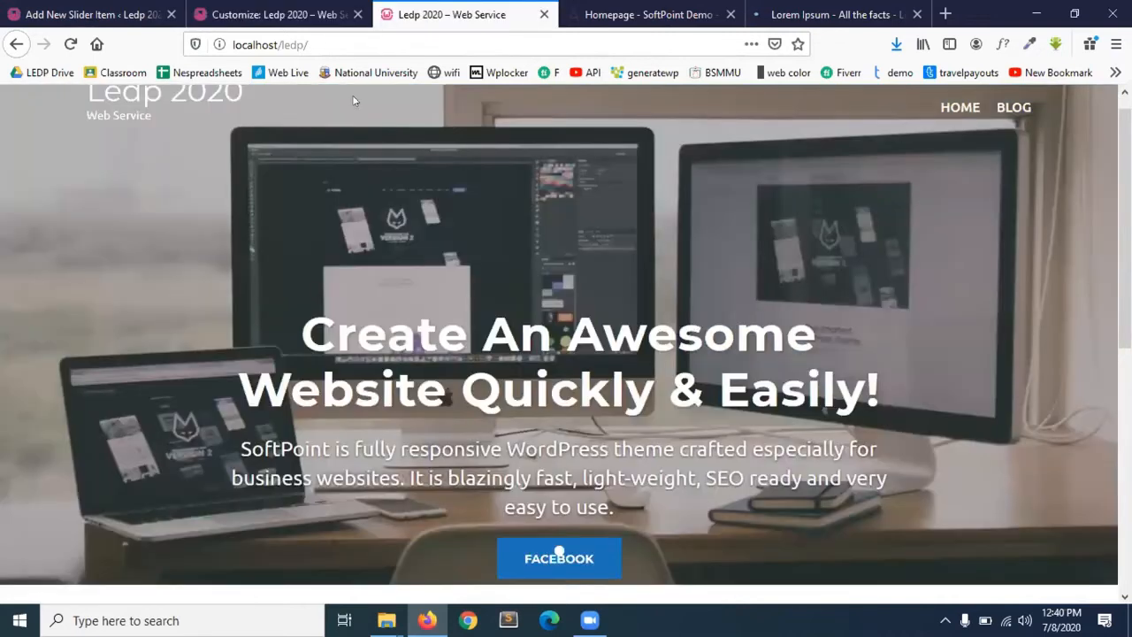
click(93, 7)
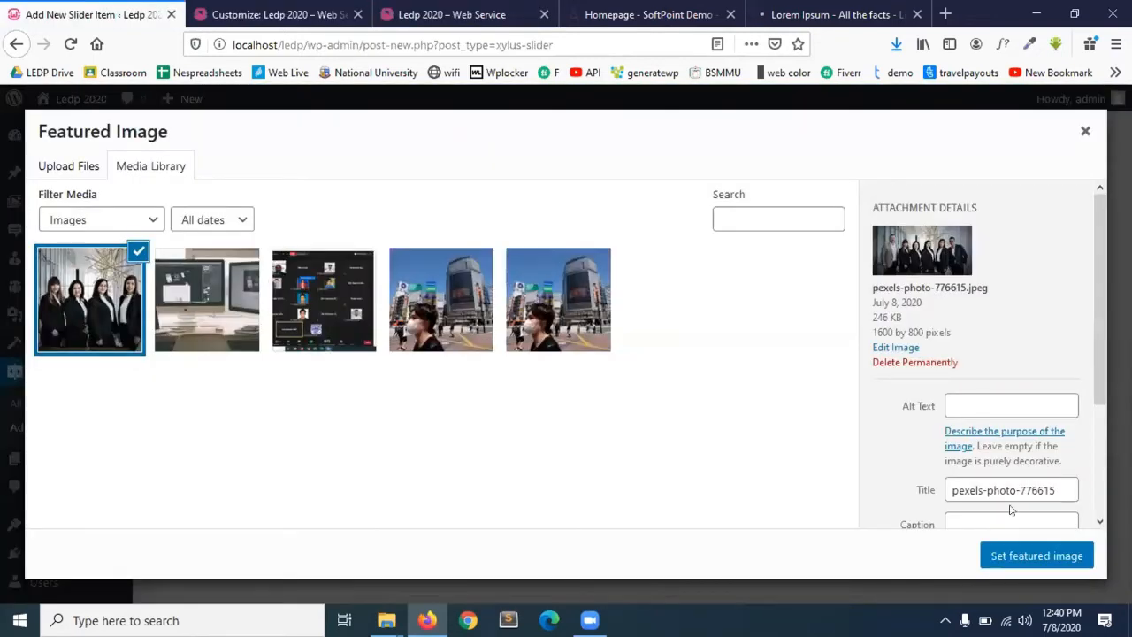
- Set the selected group photo, pexels-photo-776615, as the slider item's featured image
click(1014, 555)
scroll(418, 410, down, 2)
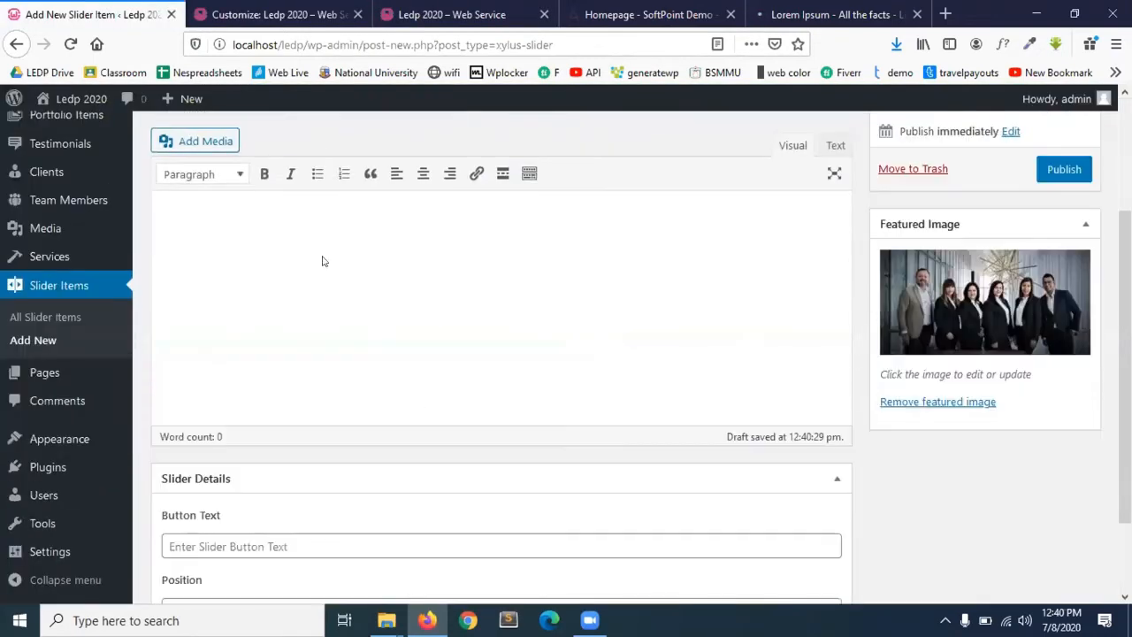
scroll(335, 338, up, 2)
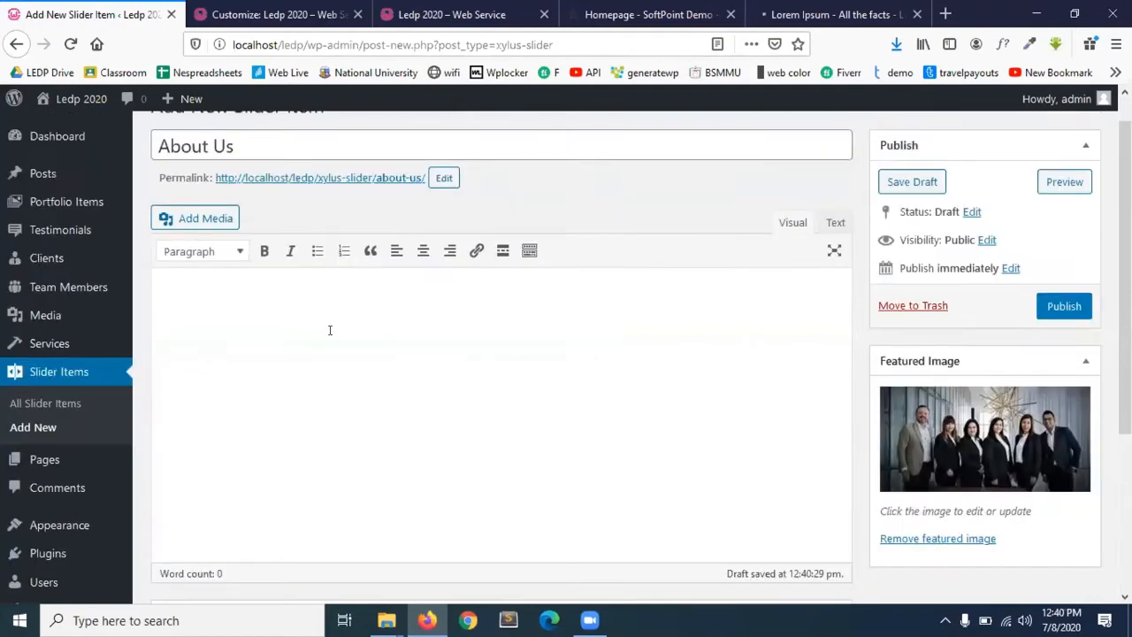
- Paste the copied Lorem Ipsum paragraph into the About Us slider item's content and publish the item
click(334, 338)
key(ctrl+v)
click(1066, 319)
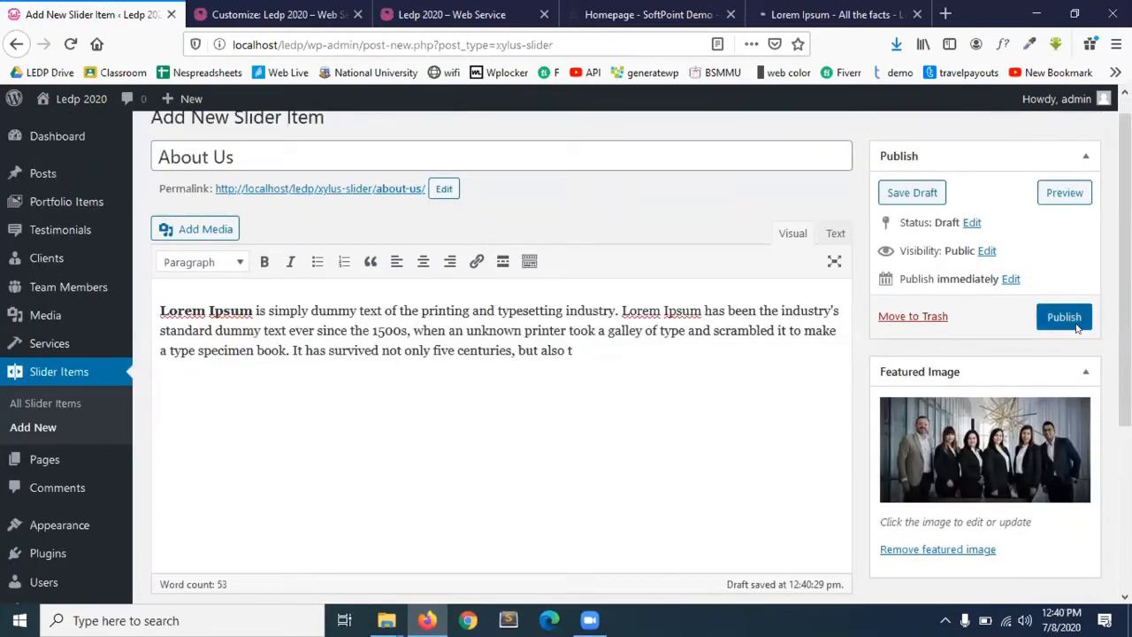
- Reload the site's live homepage and bring up the About Us slide in the slider
click(418, 9)
click(67, 46)
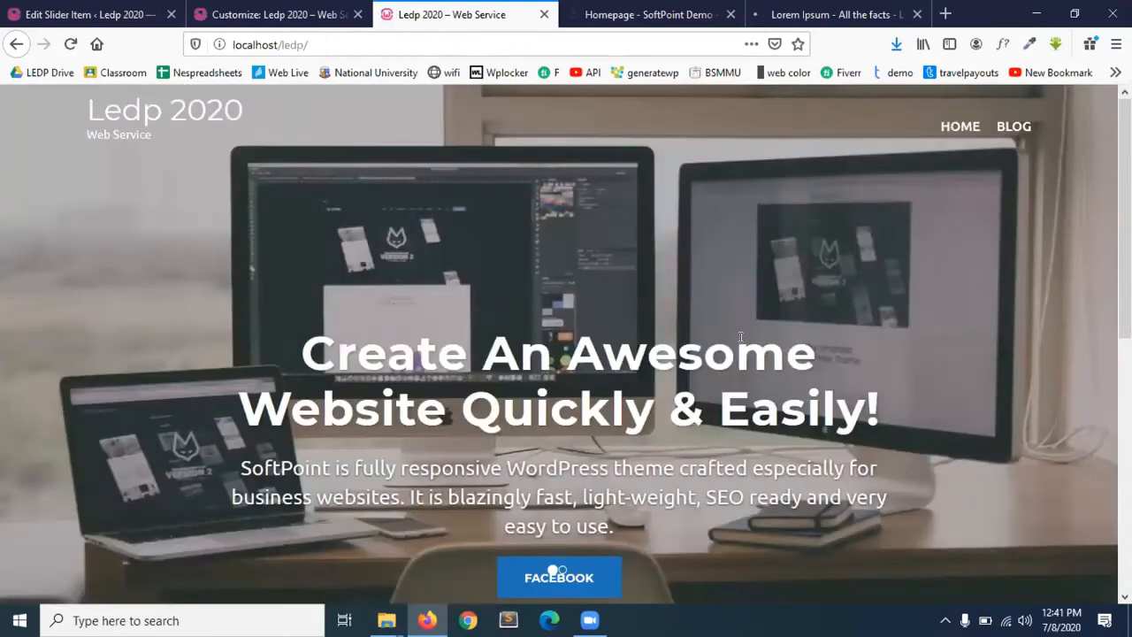
scroll(557, 496, down, 2)
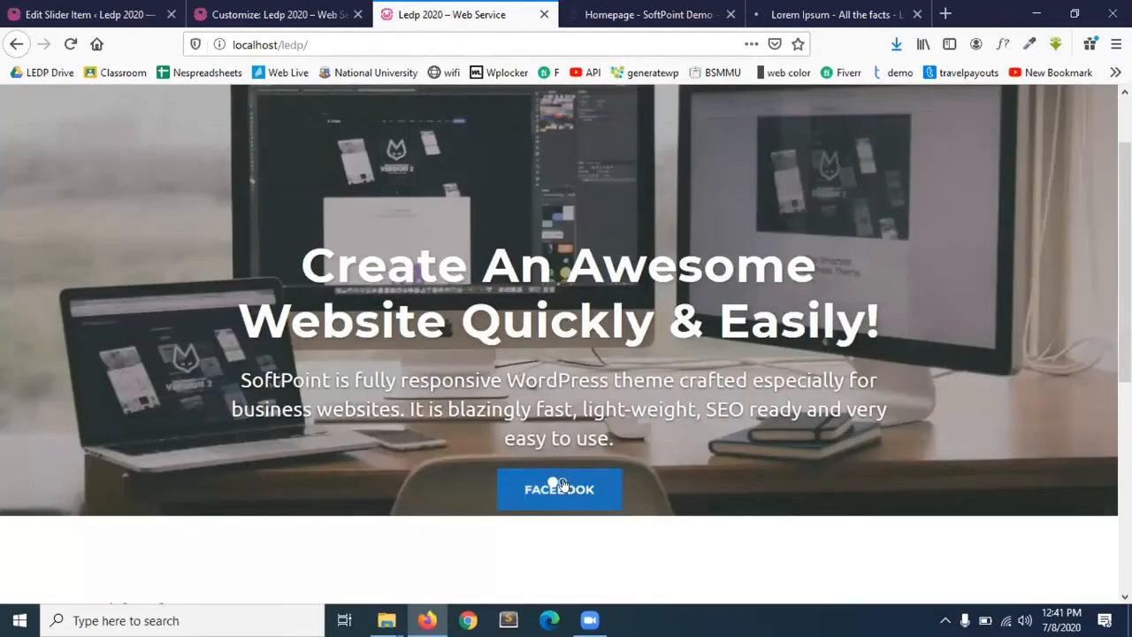
click(564, 483)
scroll(603, 458, up, 2)
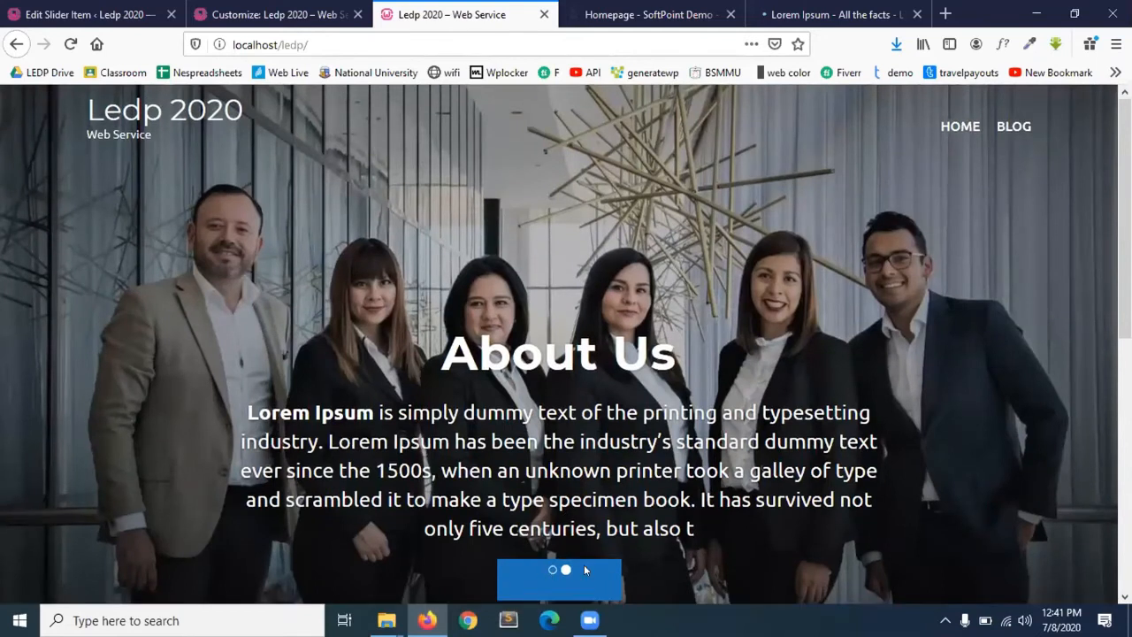
- Switch back and forth between the two homepage slides and look over the page around the slider
click(553, 571)
scroll(548, 457, down, 3)
scroll(539, 473, up, 3)
click(552, 571)
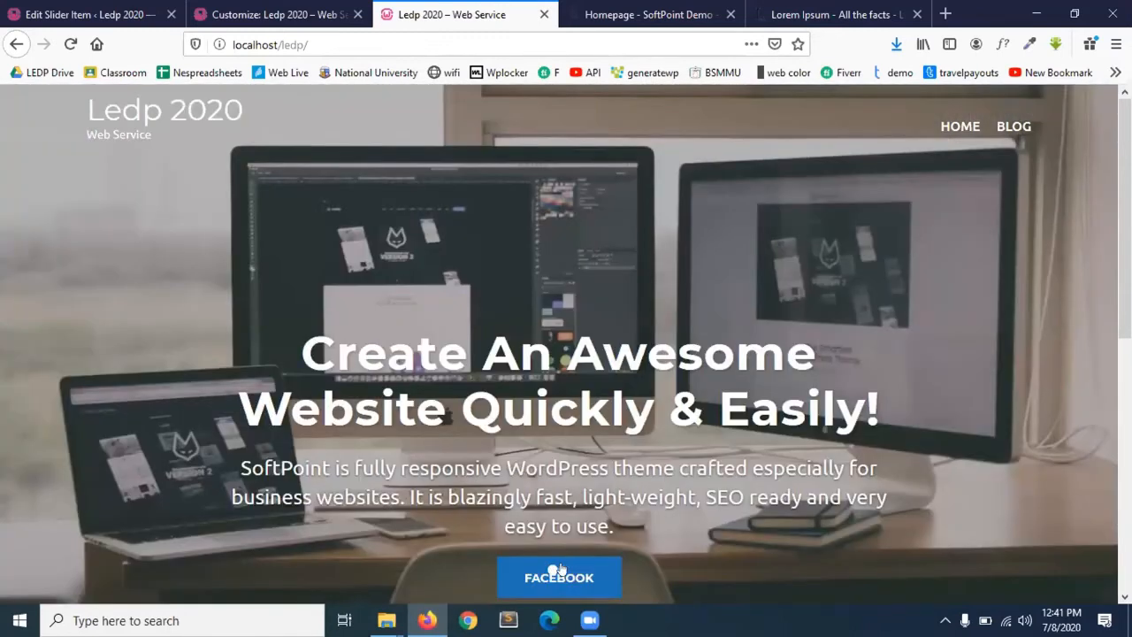
click(560, 570)
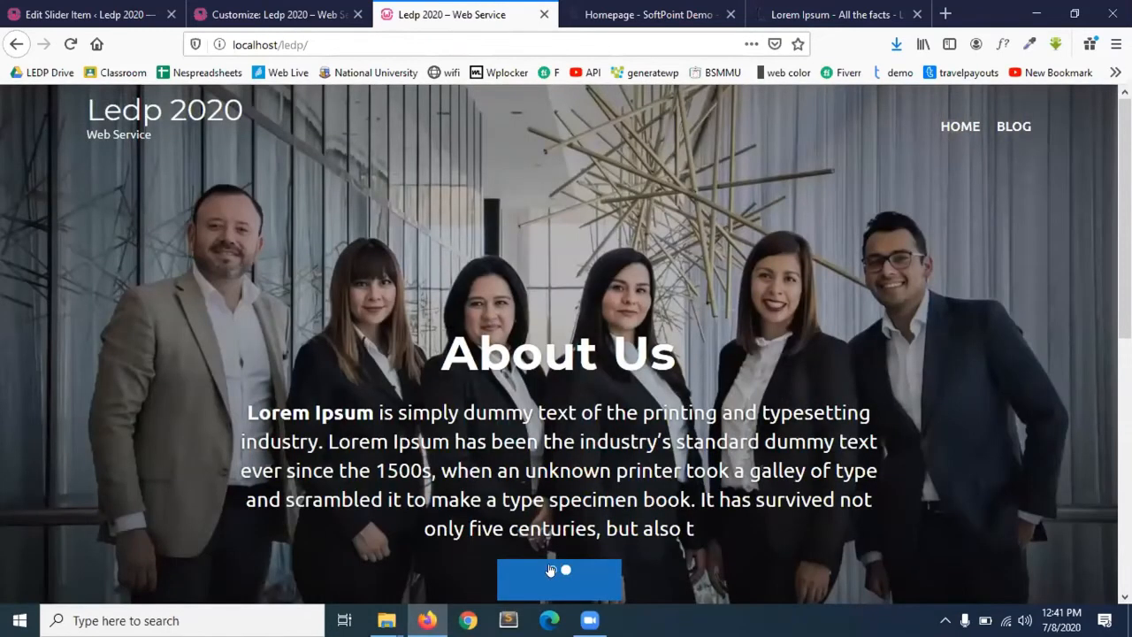
click(549, 570)
scroll(566, 457, down, 2)
scroll(566, 457, up, 1)
scroll(567, 457, up, 2)
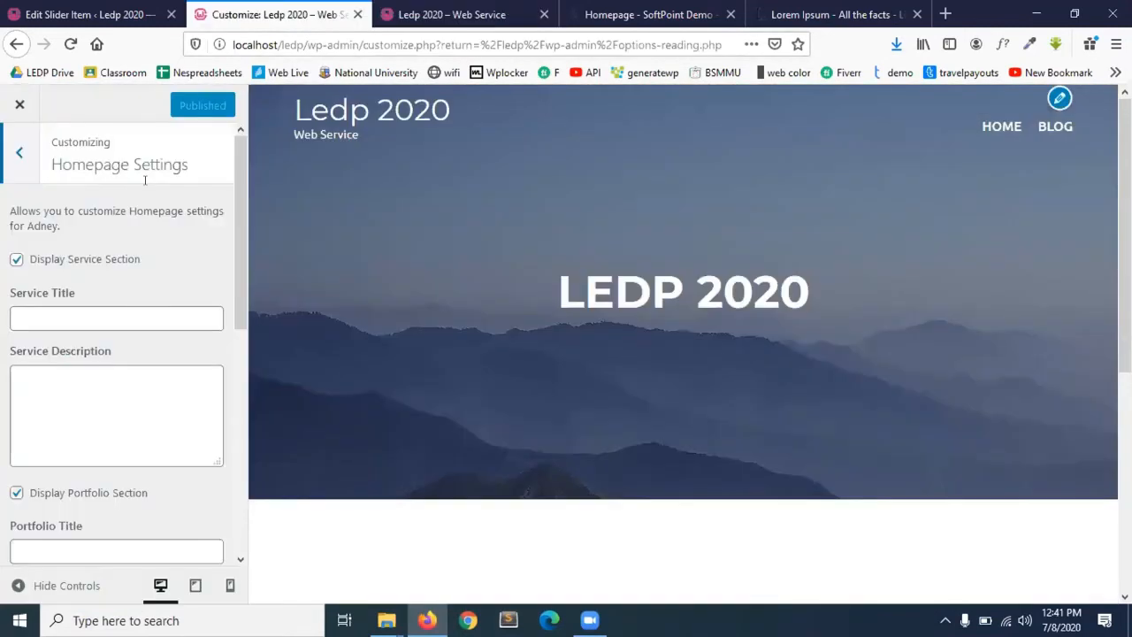
- Reload the theme customizer and look at its General Settings section
click(270, 14)
click(71, 45)
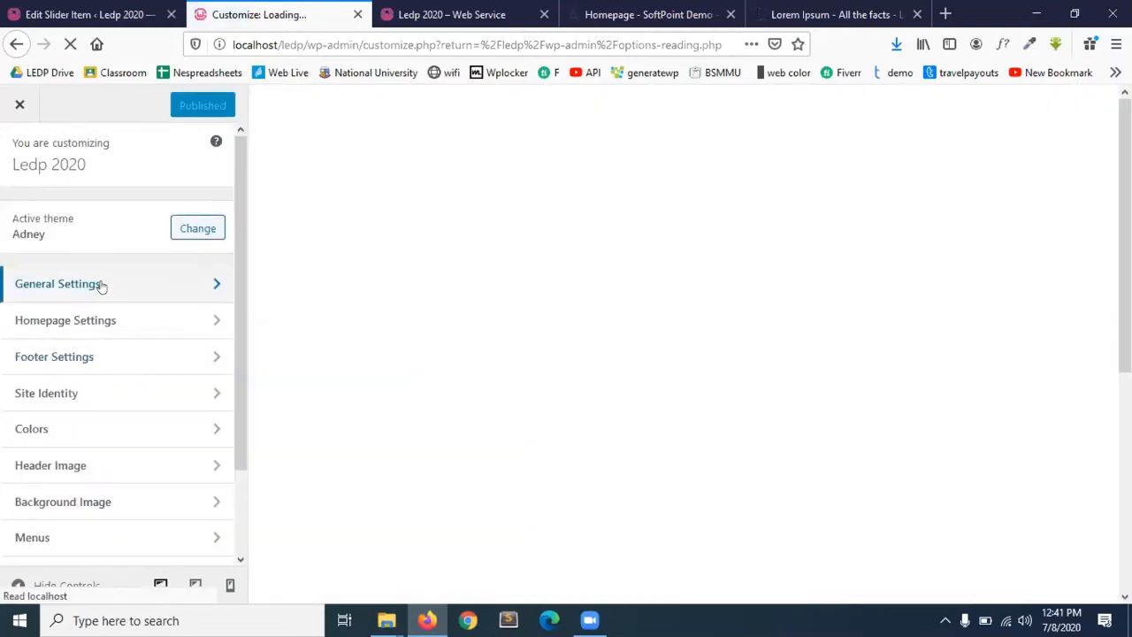
click(100, 286)
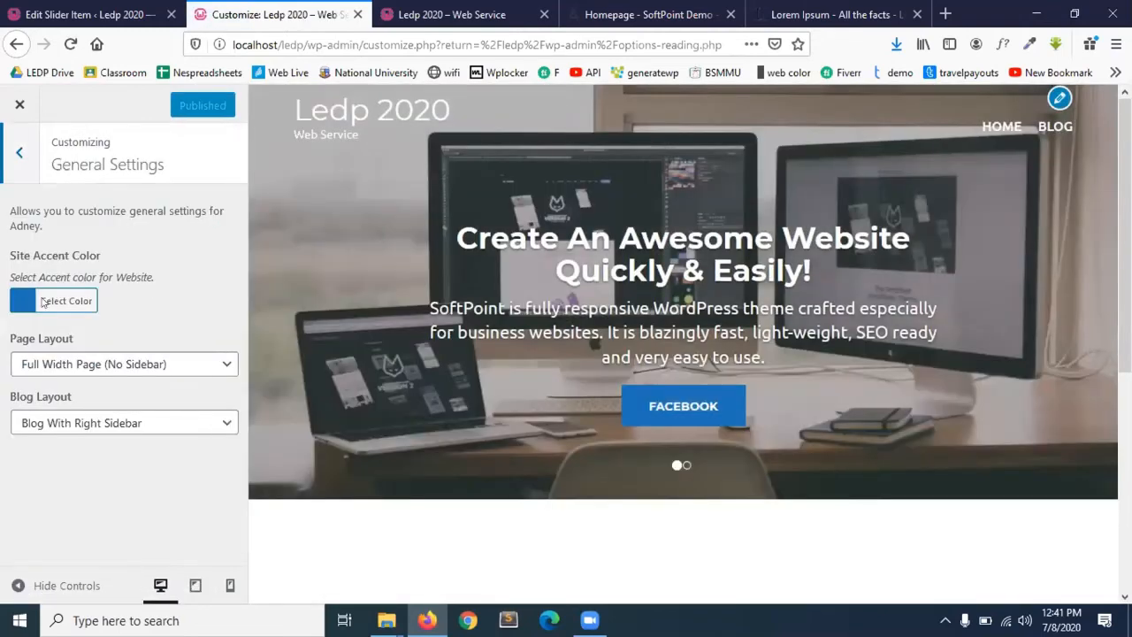
click(20, 165)
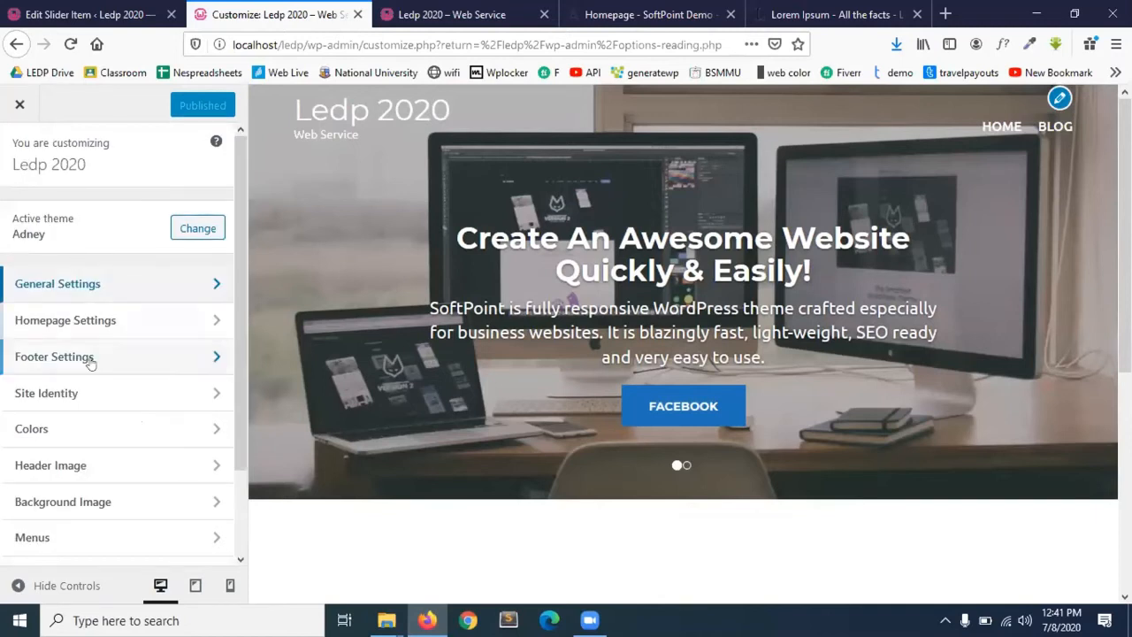
- Change the site title to Ledp 2021 in the customizer's Site Identity section
scroll(59, 362, down, 1)
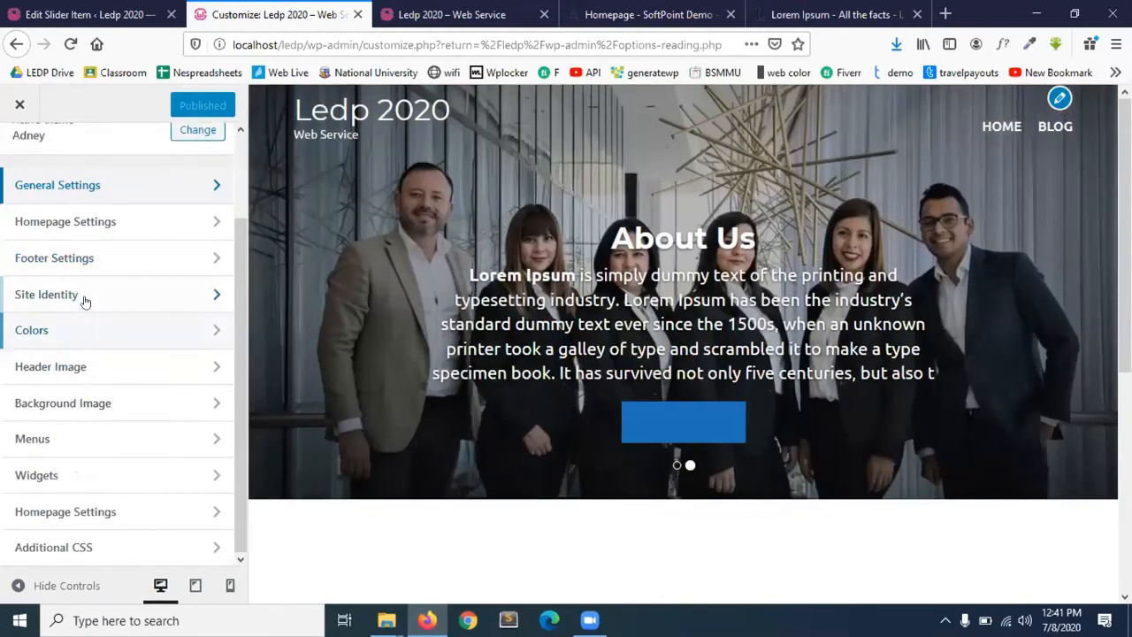
click(85, 293)
click(86, 299)
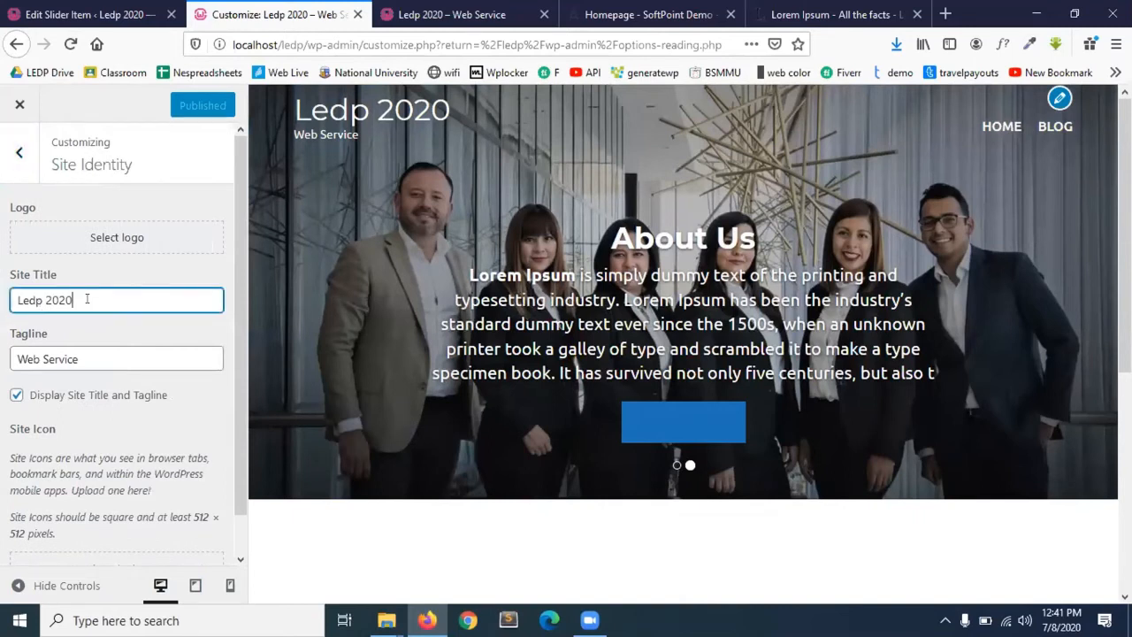
key(BackSpace)
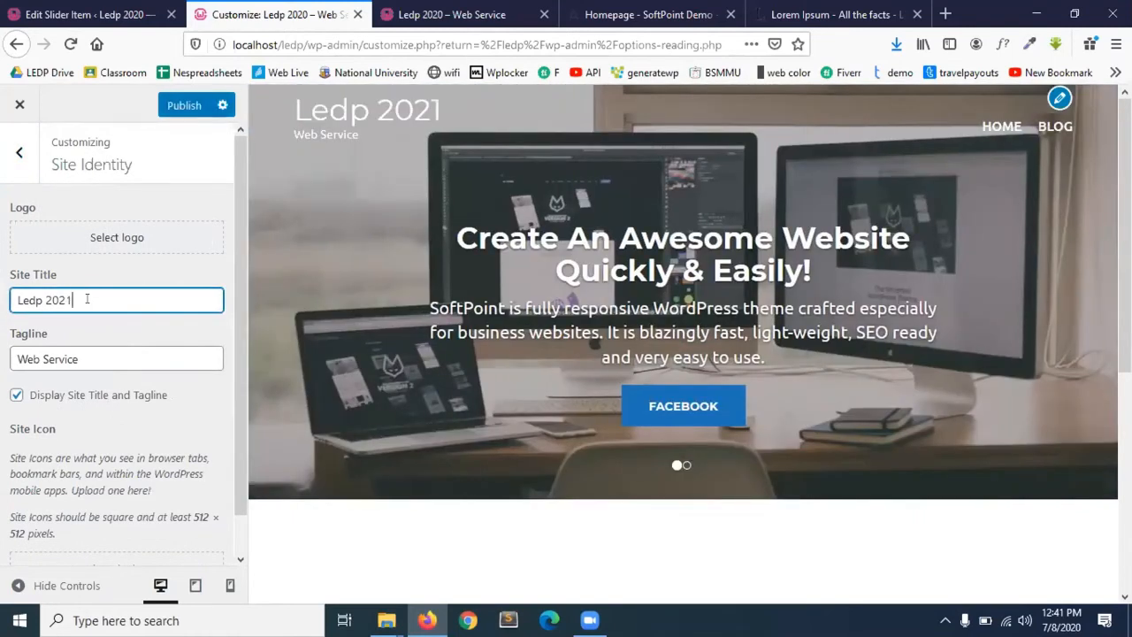
click(85, 356)
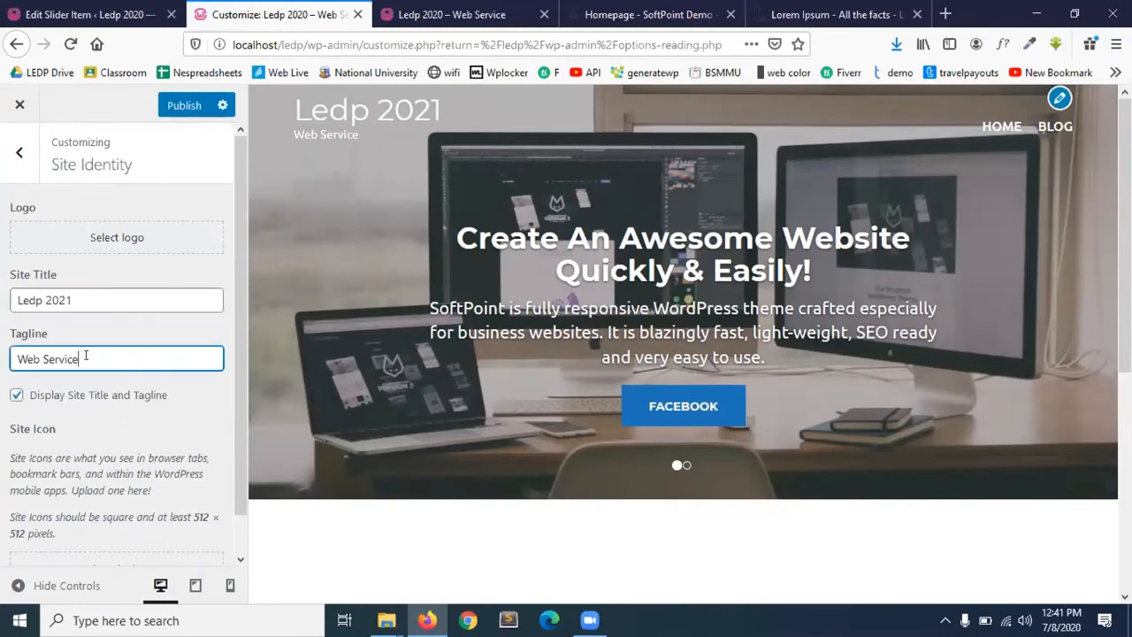
click(22, 155)
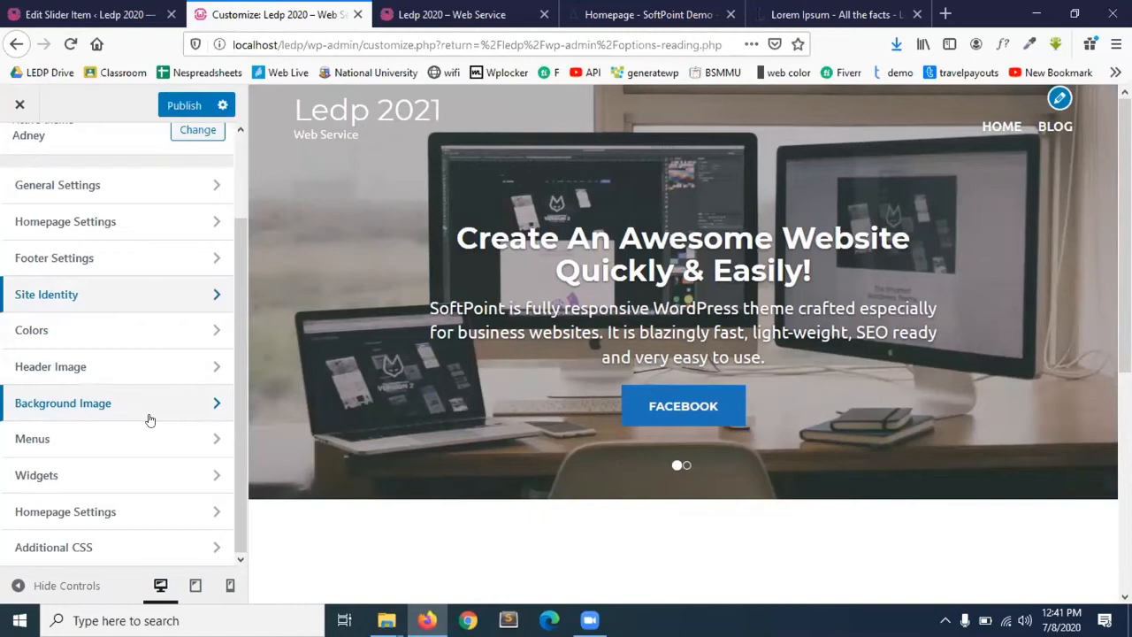
- Enter Service as the service section's title in the customizer's Homepage Settings
click(88, 14)
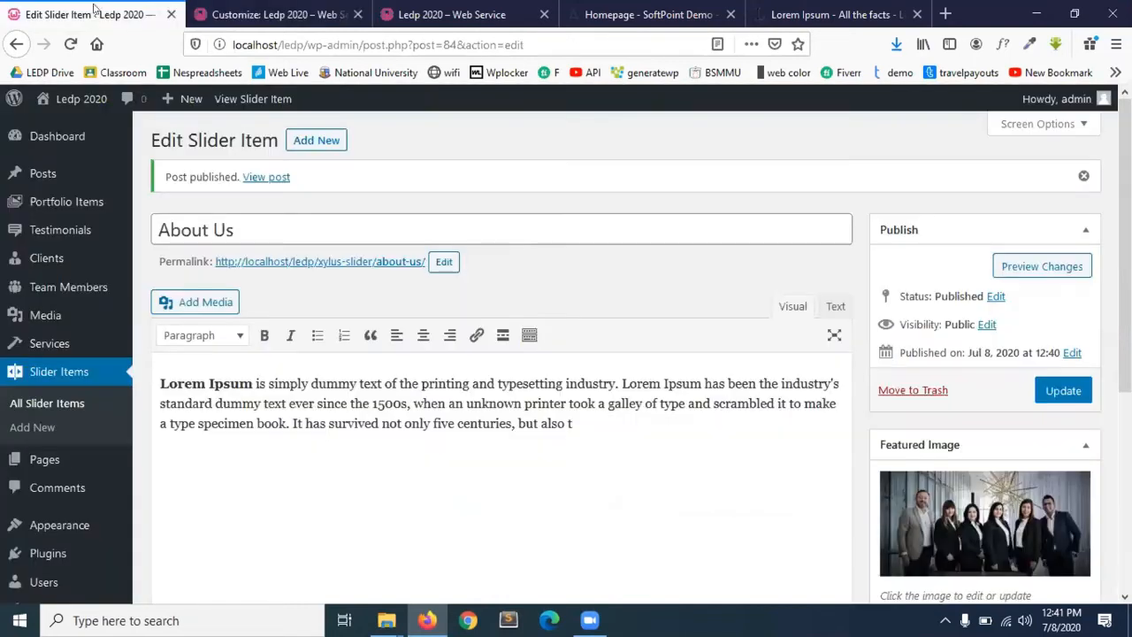
click(265, 15)
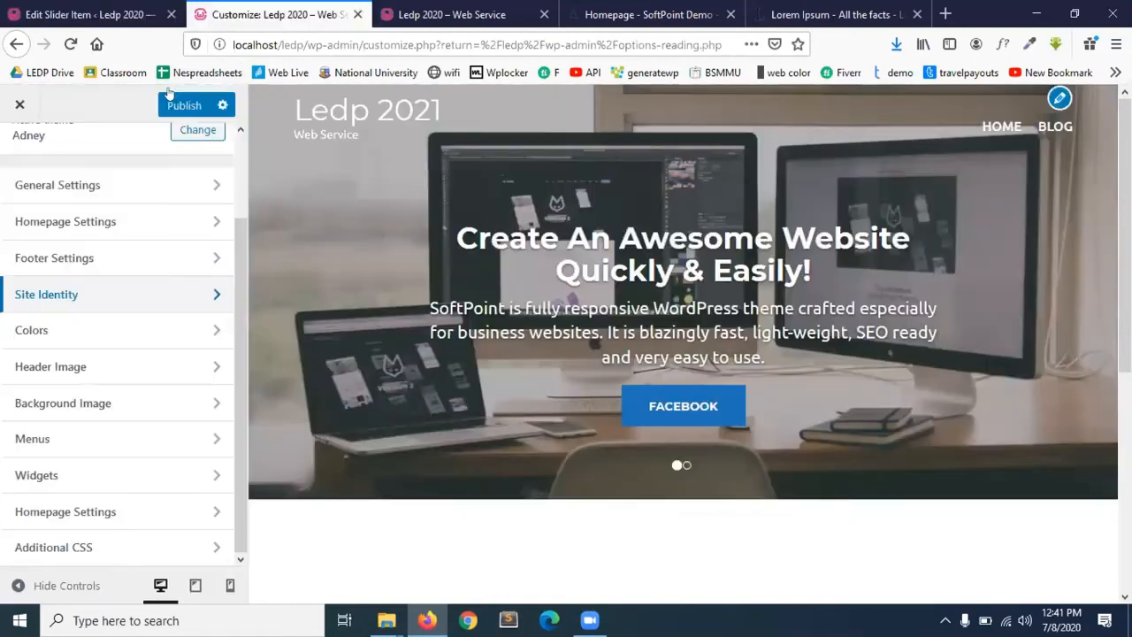
click(80, 222)
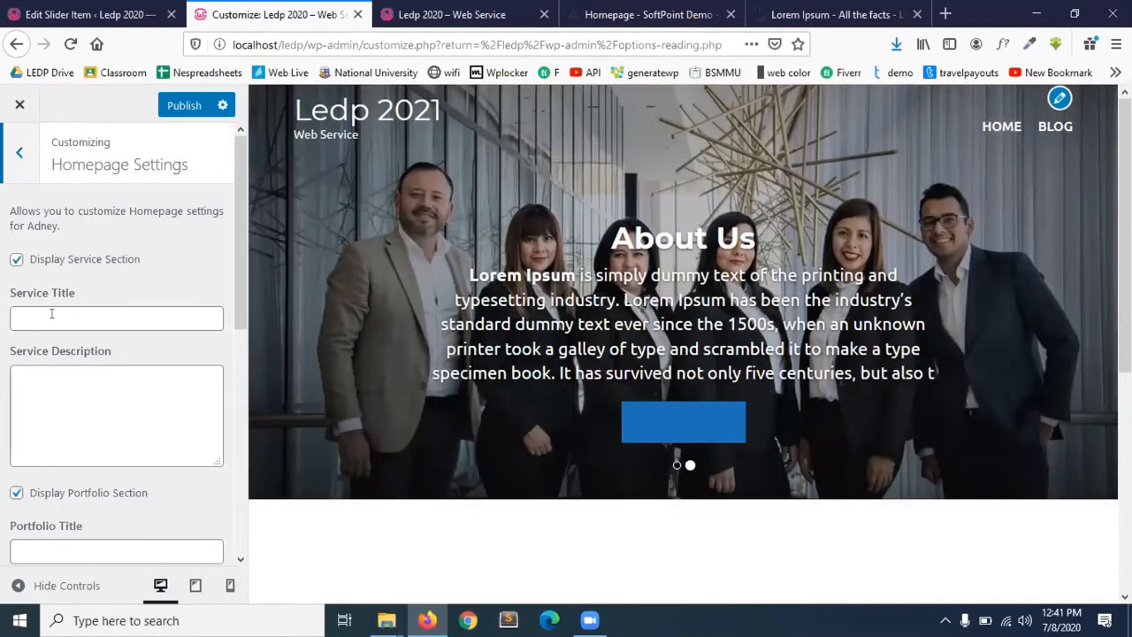
click(52, 313)
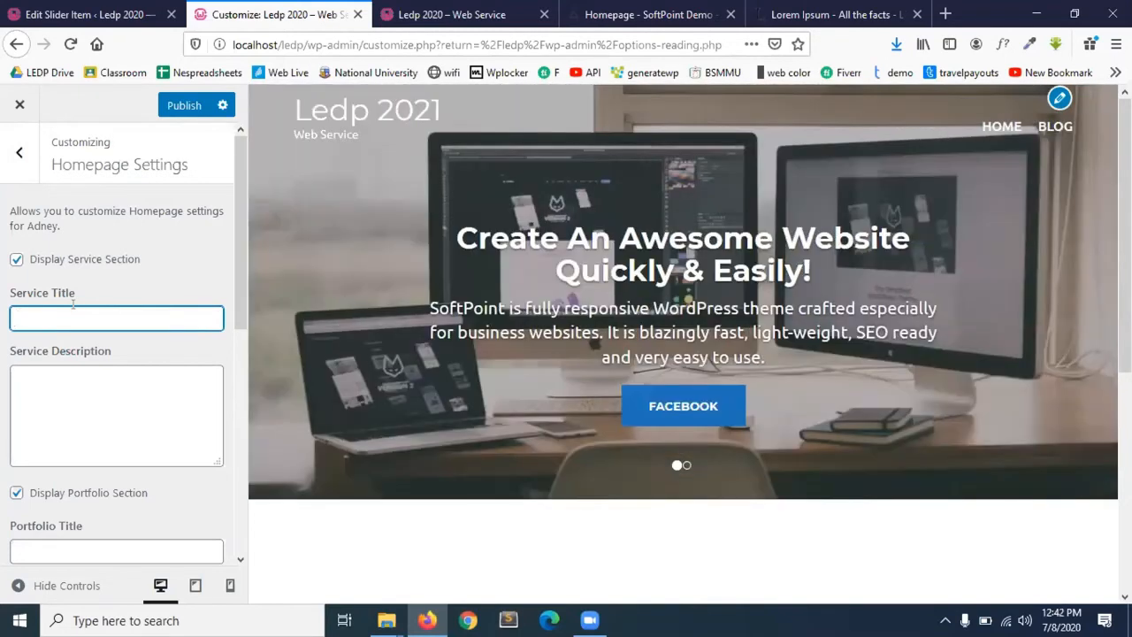
text(Serv)
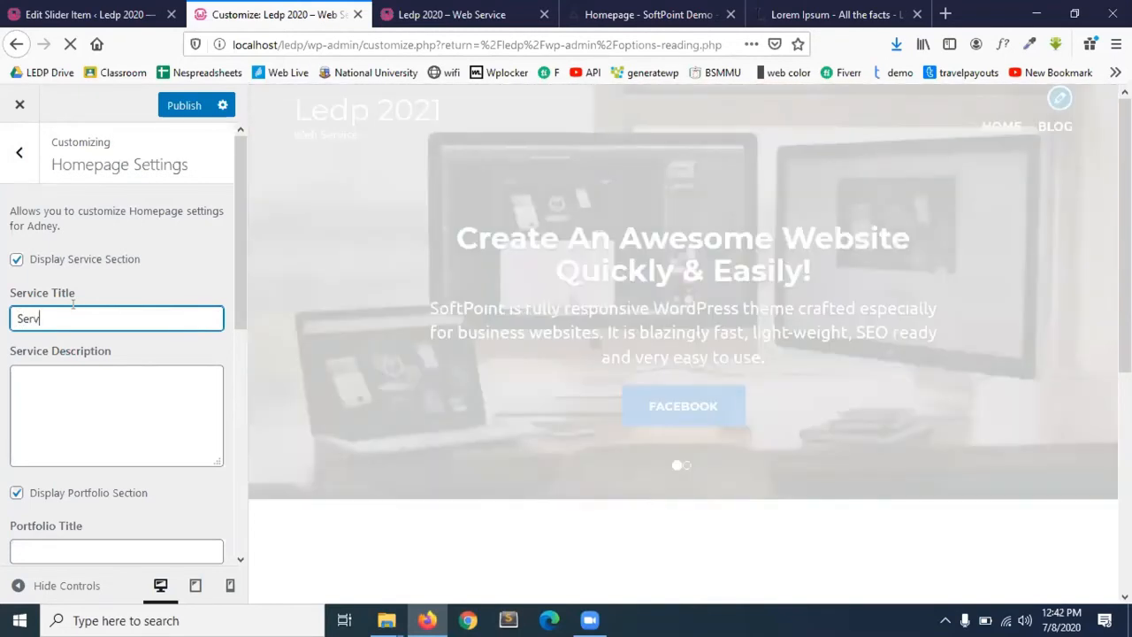
text(ice)
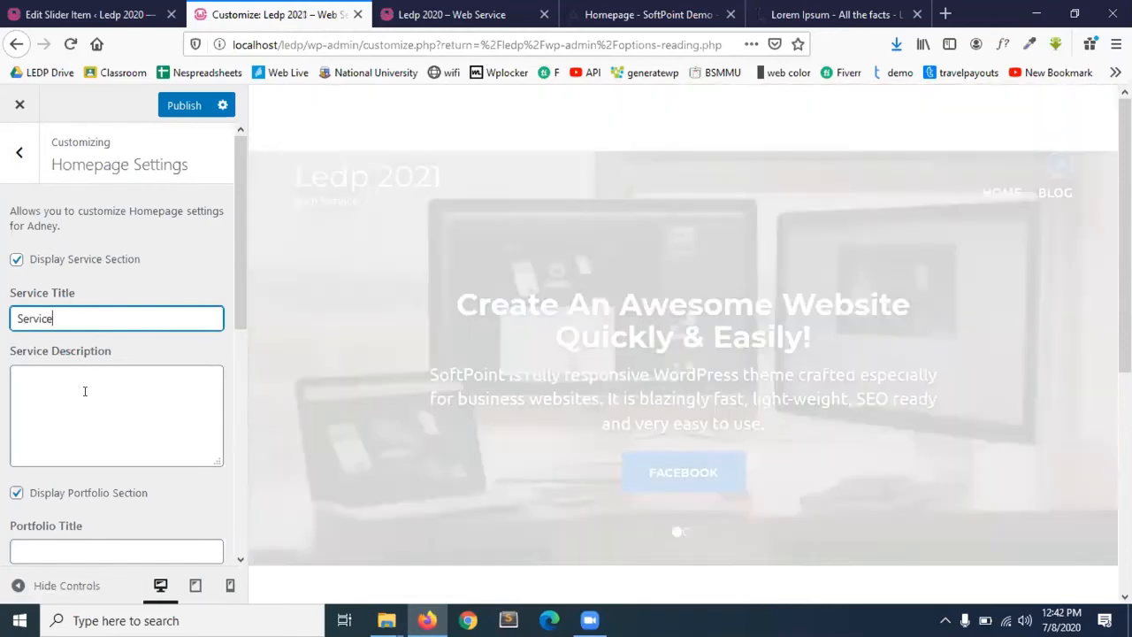
- Set the service description to "Lorem Ipsum is simply dummy text of the printing and typesetting industry." and publish the customizer changes
click(85, 390)
scroll(484, 370, down, 5)
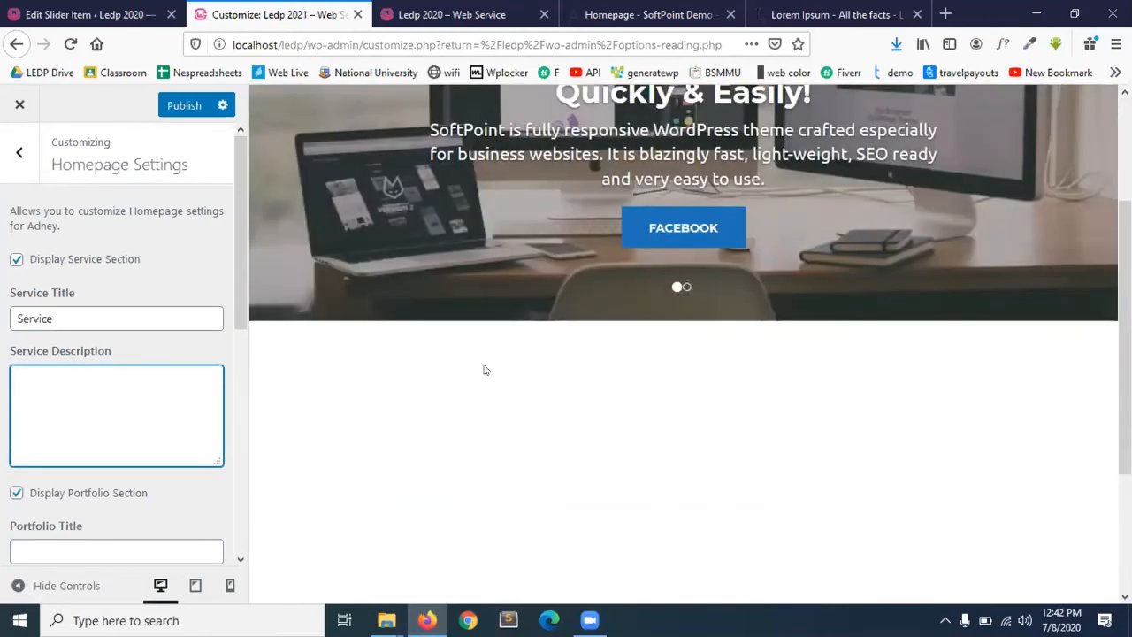
scroll(484, 369, up, 1)
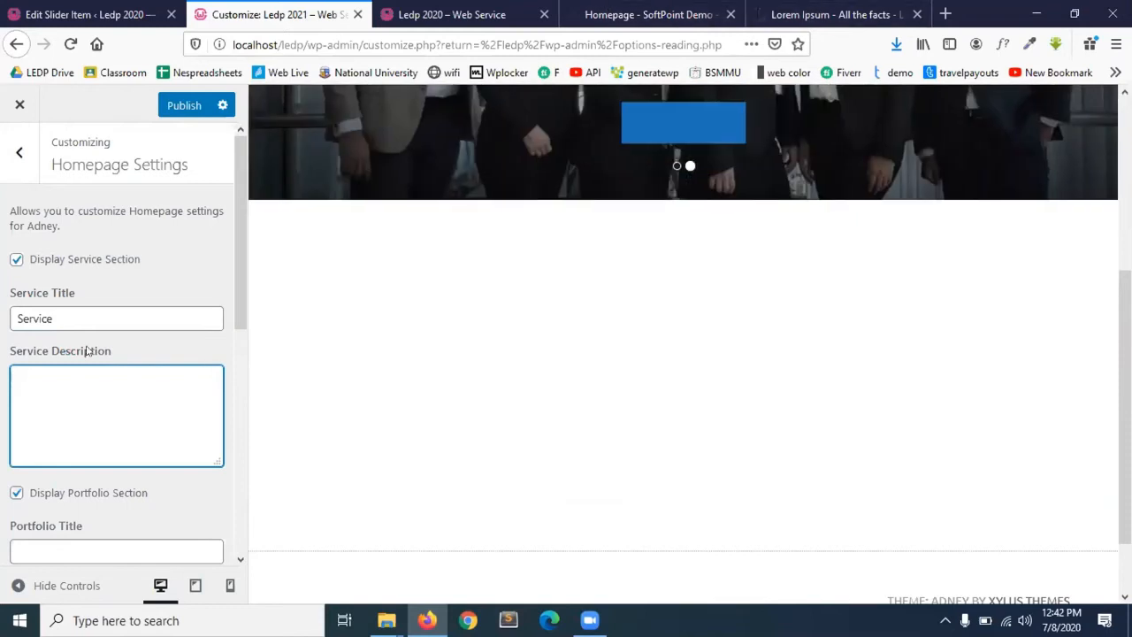
text(Lorem Ipsum is simply dummy text of the printing and typesetting industry. Lorem Ipsum has been the industry's standard dummy text ever since the 1500s, when an unknown printer took a galley of type and scrambled it to make a type specimen book. It has survived not only five centuries, but also t)
drag(164, 457, 12, 408)
key(BackSpace)
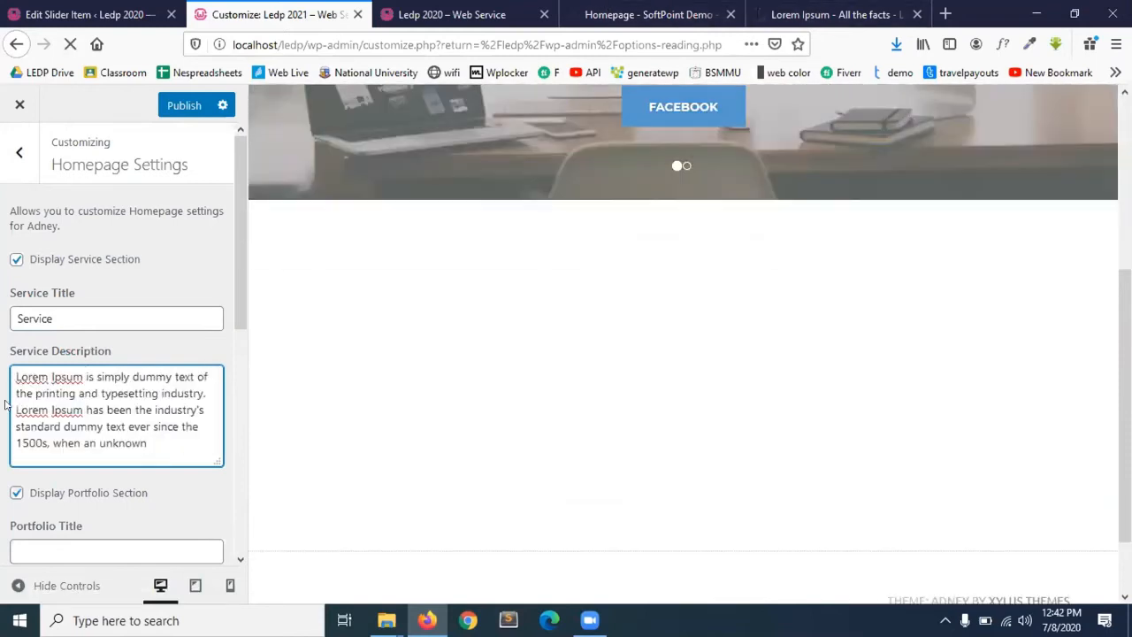
drag(197, 451, 5, 416)
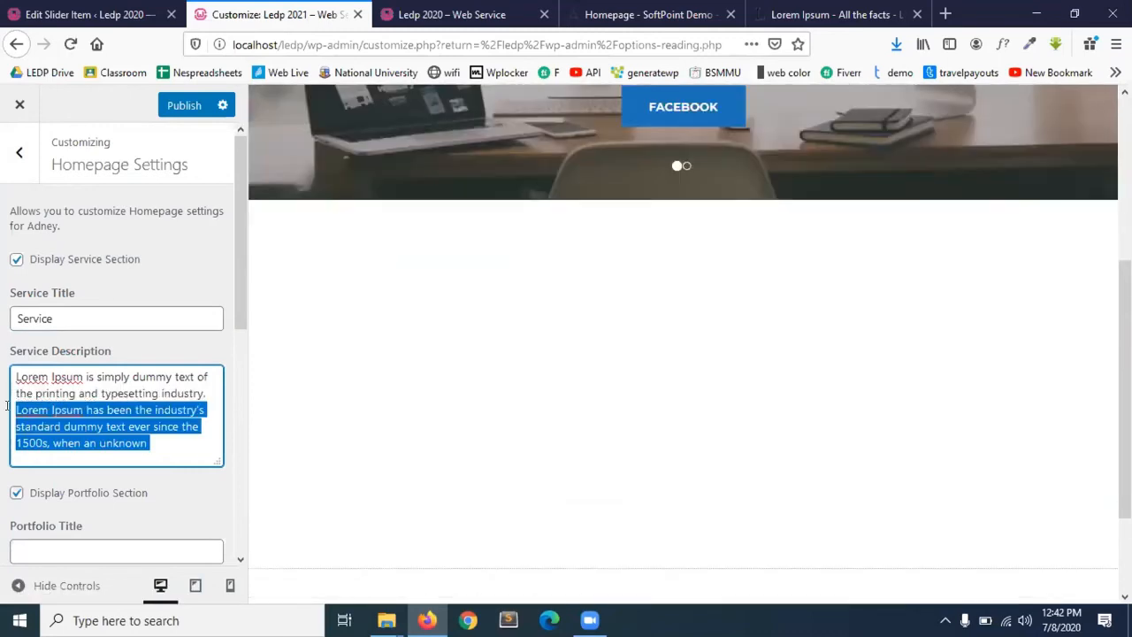
key(BackSpace)
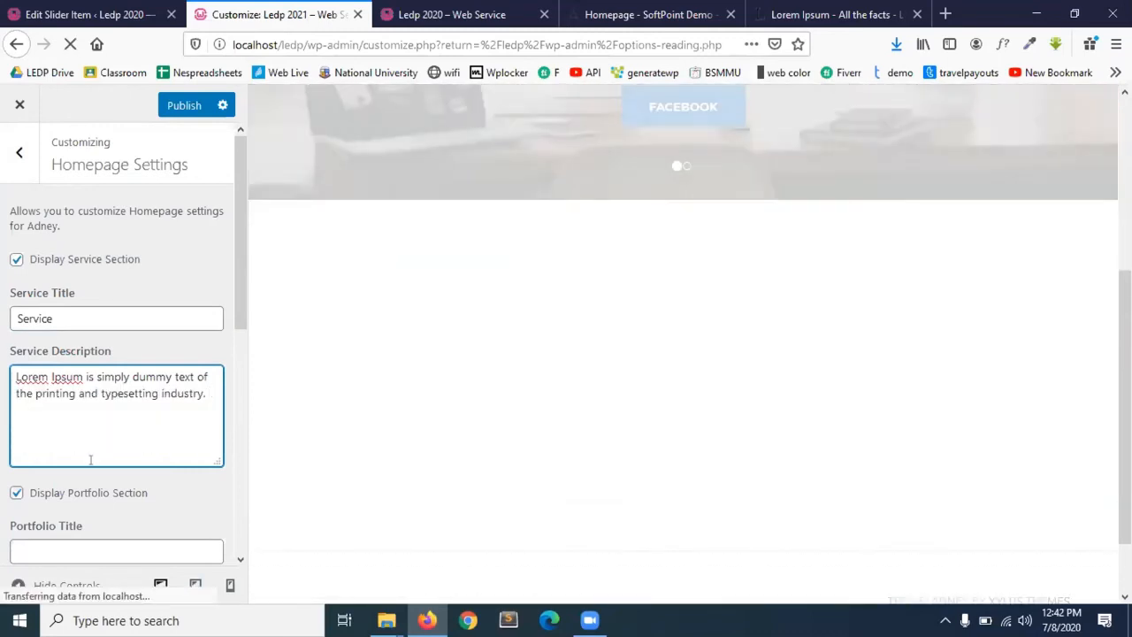
scroll(101, 309, down, 1)
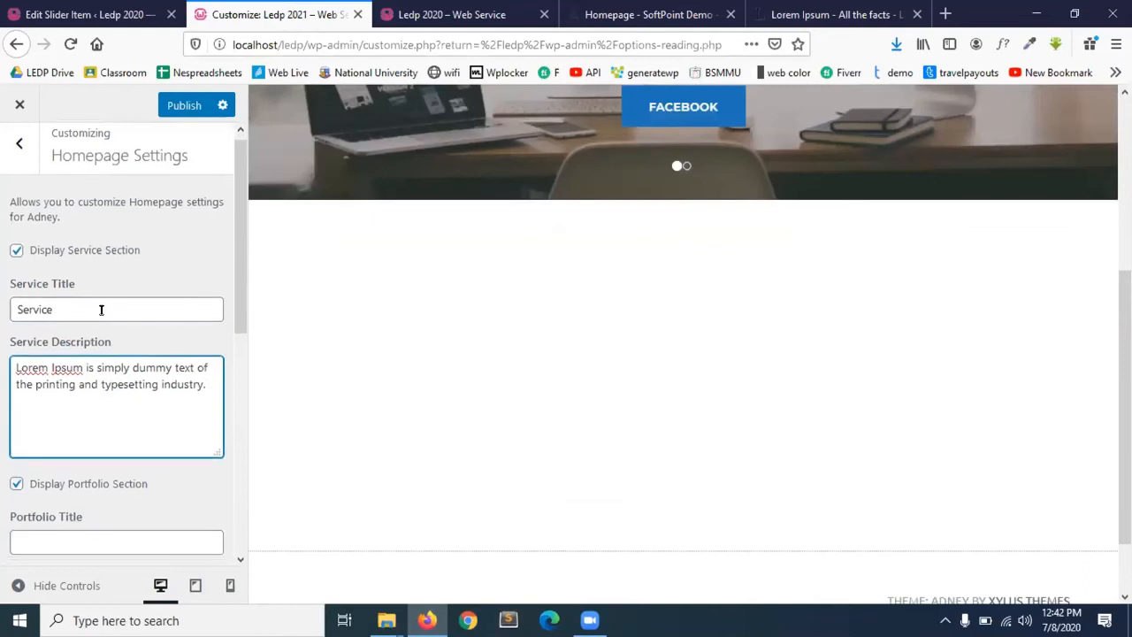
click(181, 105)
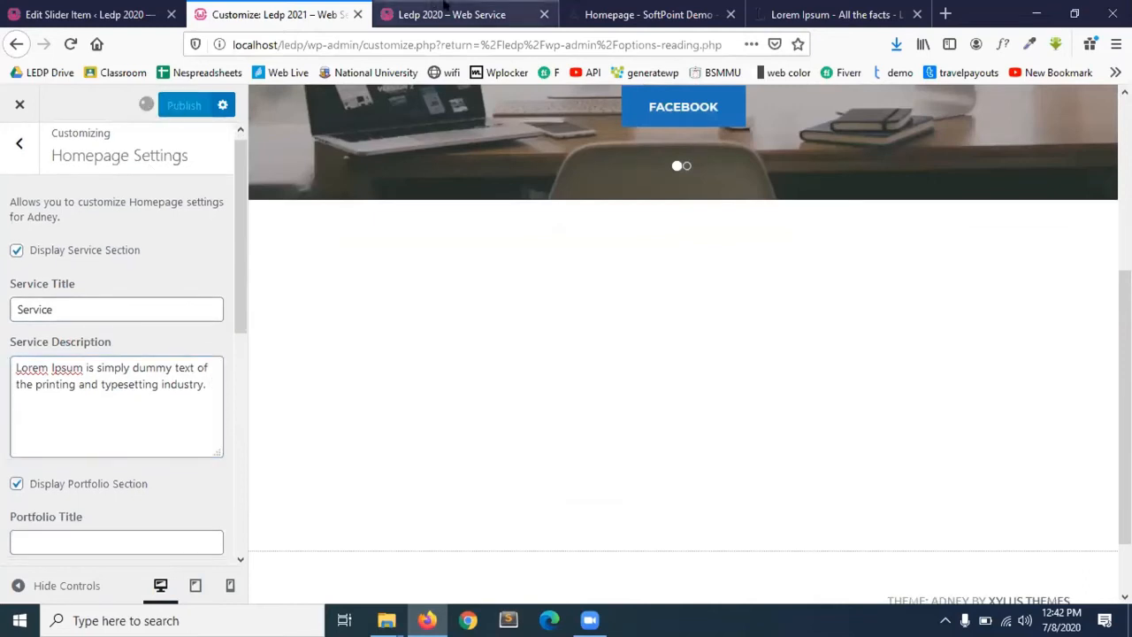
- Reload the live homepage and examine the area below the slider for the service section
click(451, 14)
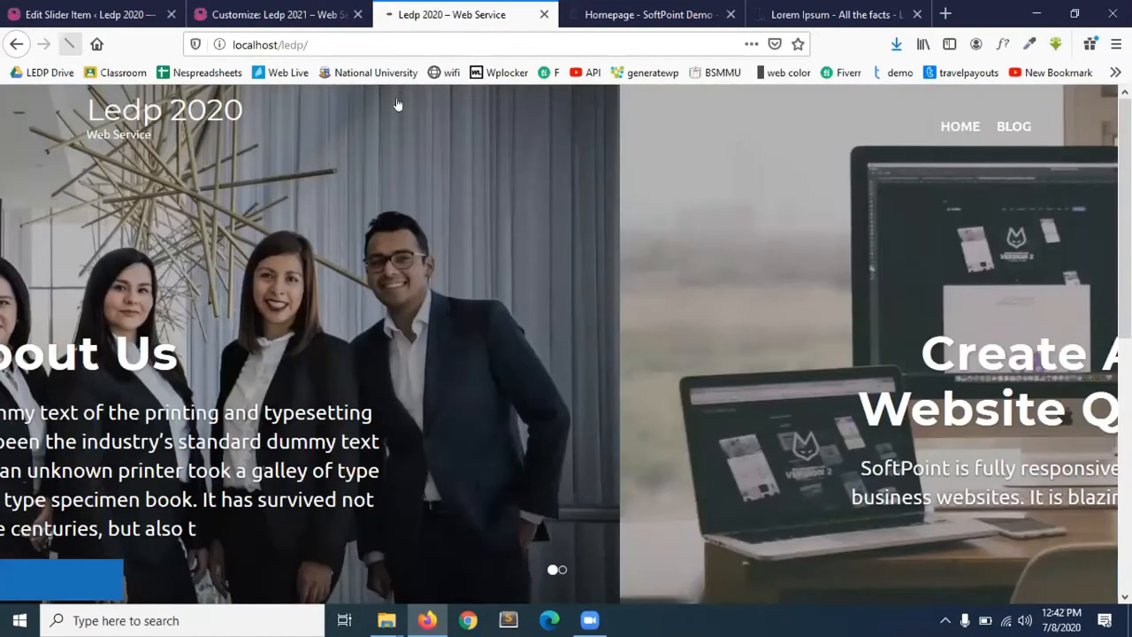
key(F5)
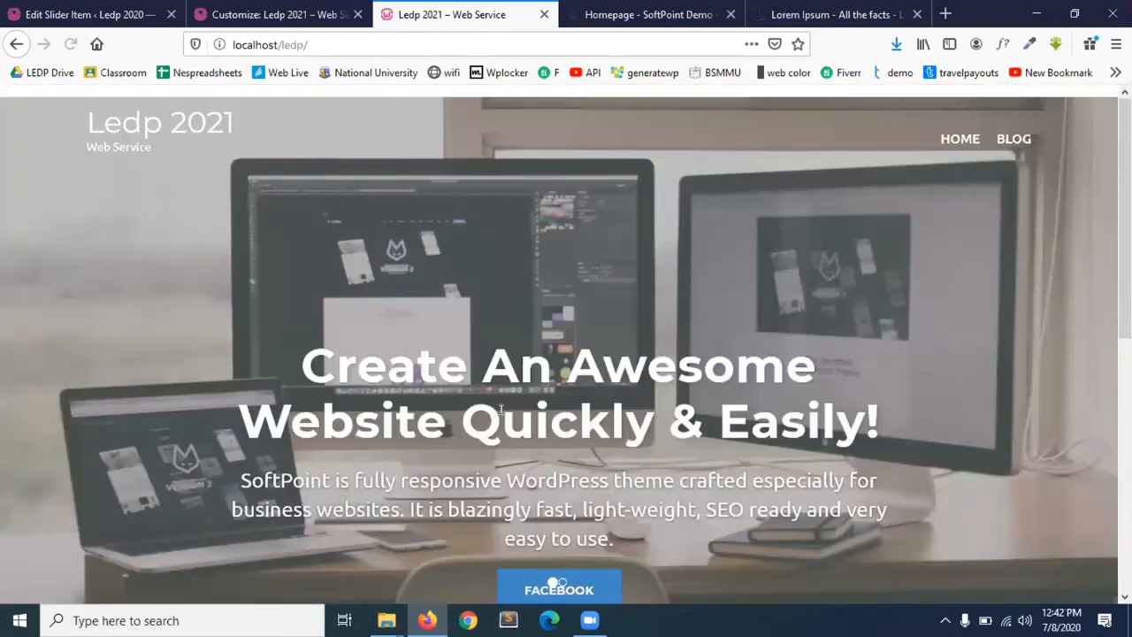
scroll(506, 417, down, 5)
scroll(416, 304, up, 5)
scroll(416, 304, down, 5)
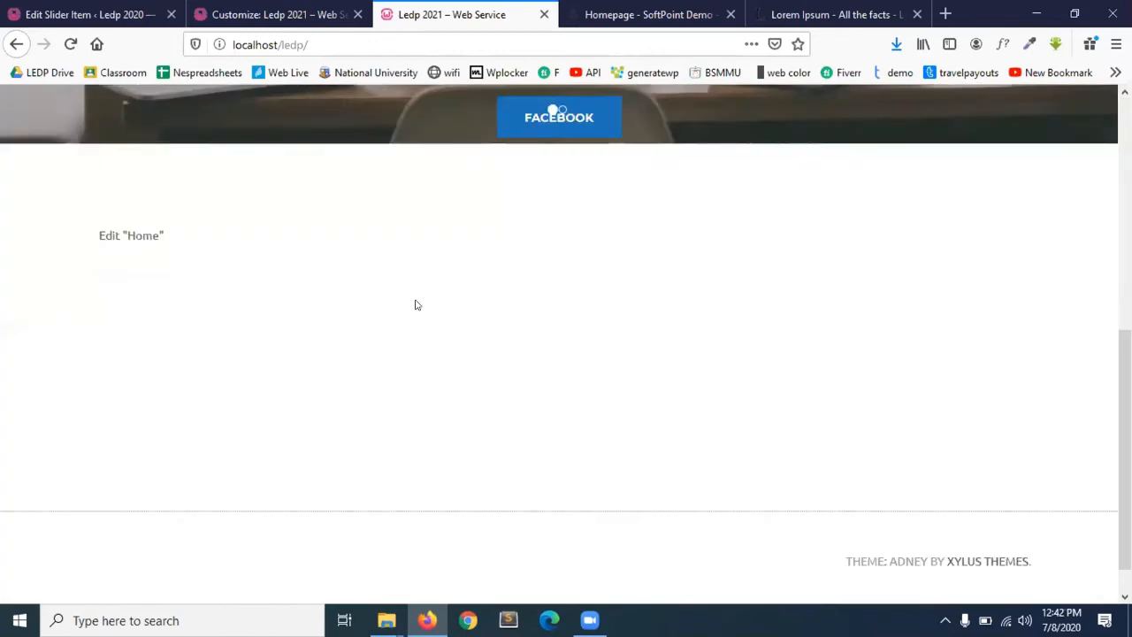
key(ctrl+Page_Up)
key(ctrl+Page_Up)
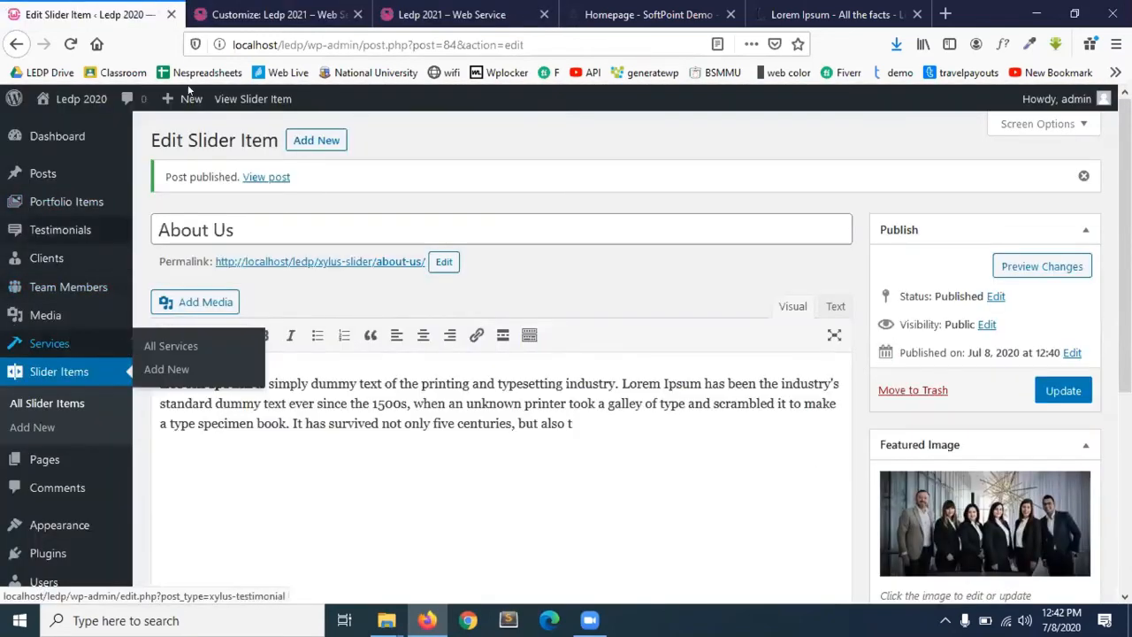
click(270, 14)
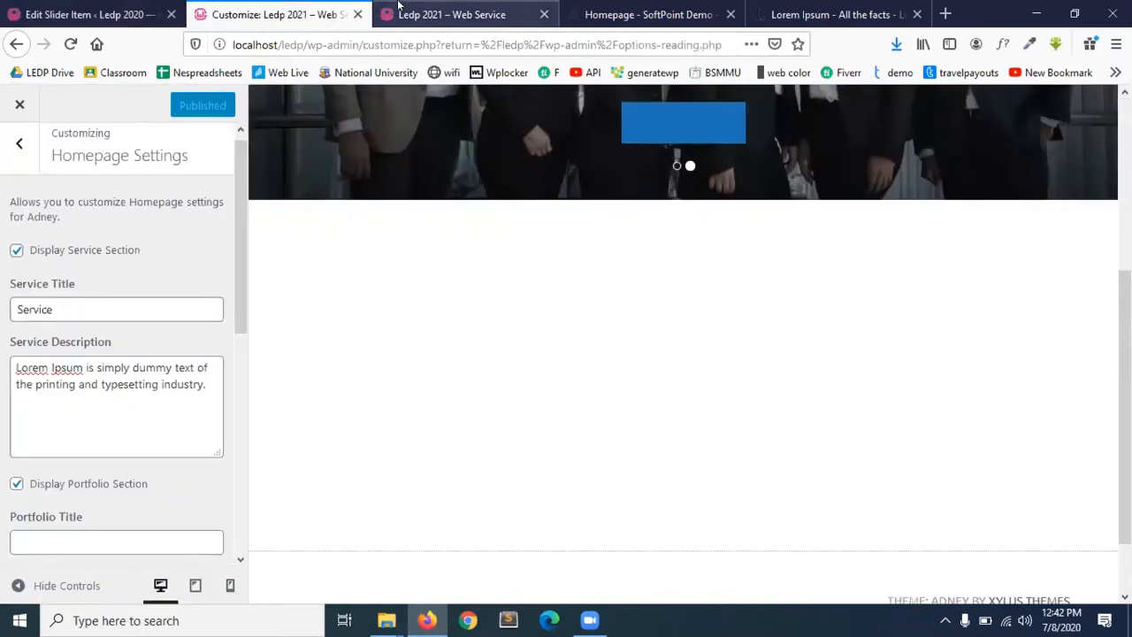
- Create a service titled WEB Design in the WordPress admin, with the copied Lorem Ipsum paragraph as its content
click(100, 11)
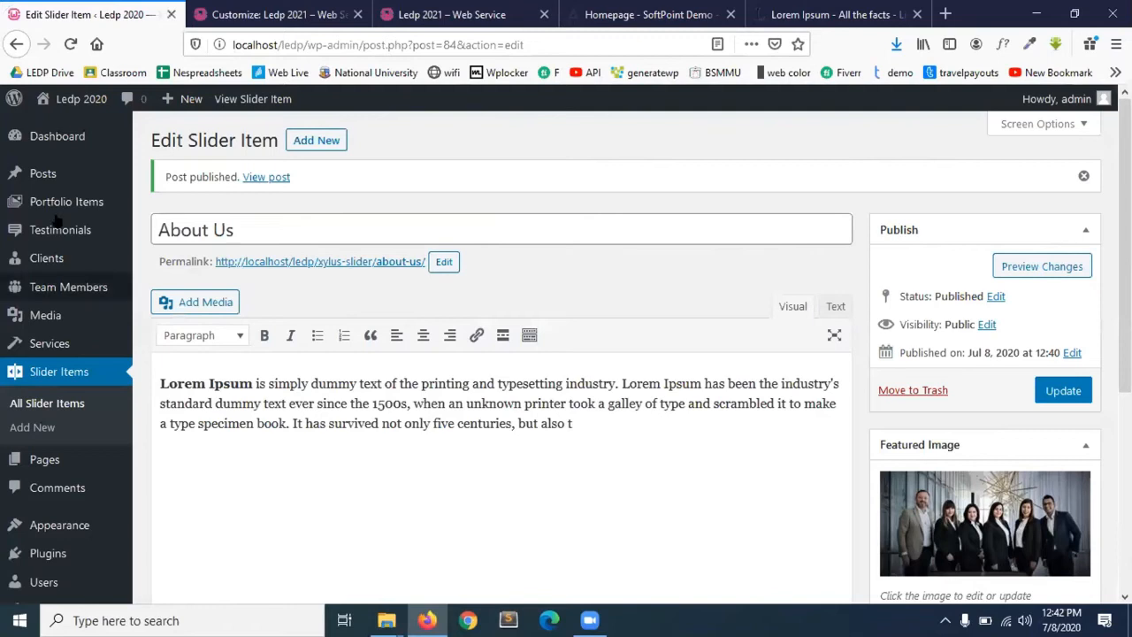
mouse_move(35, 352)
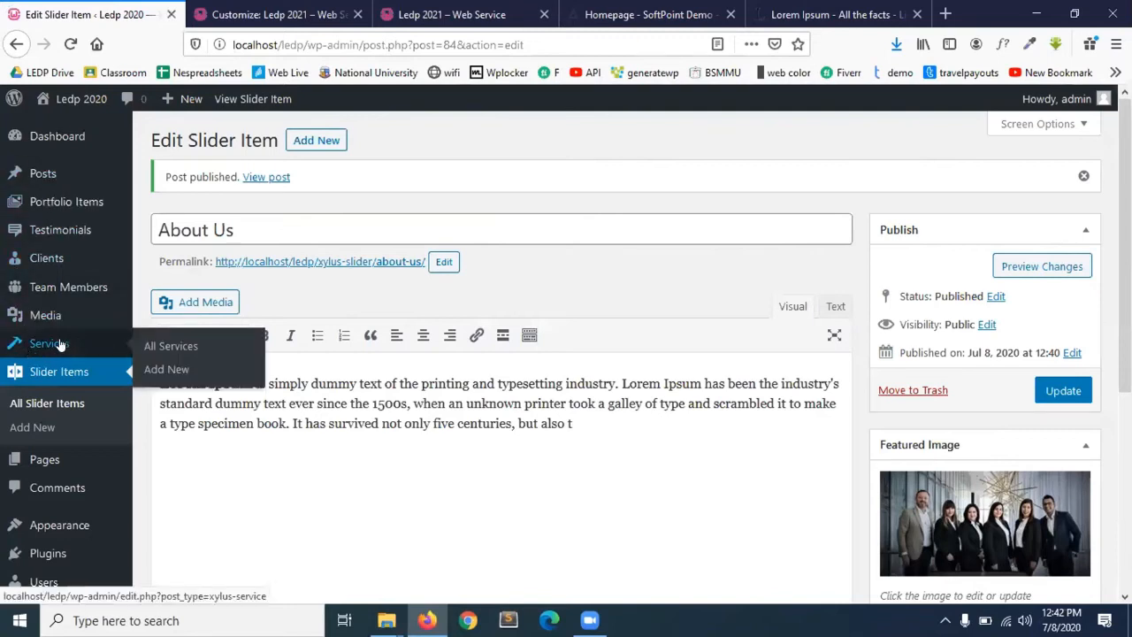
click(274, 14)
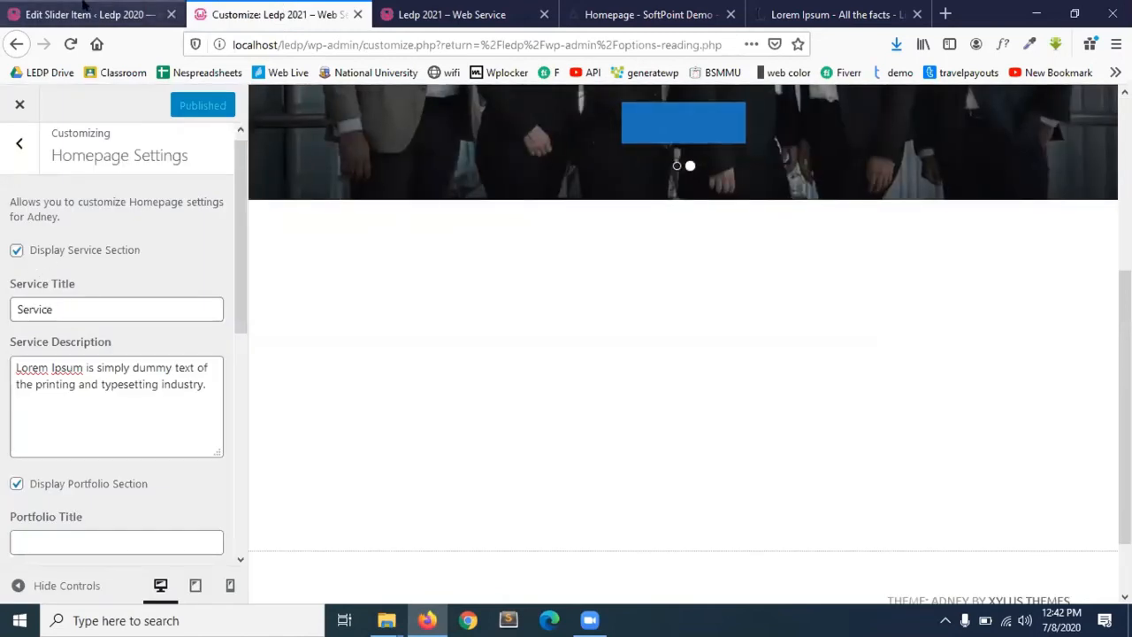
click(106, 15)
mouse_move(106, 345)
click(193, 366)
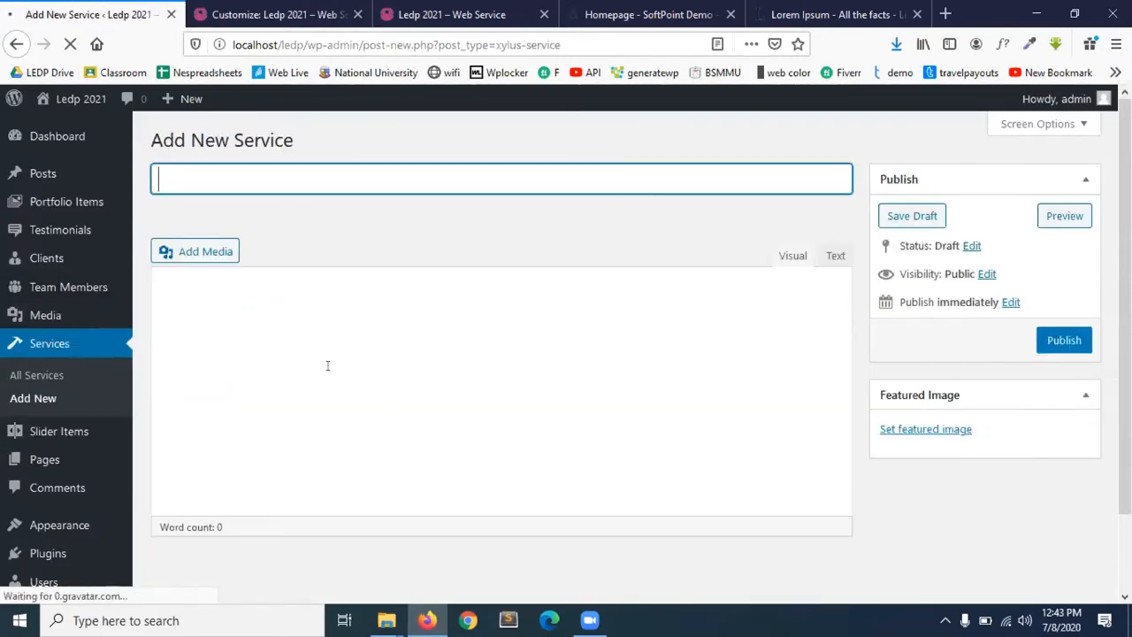
scroll(371, 448, down, 2)
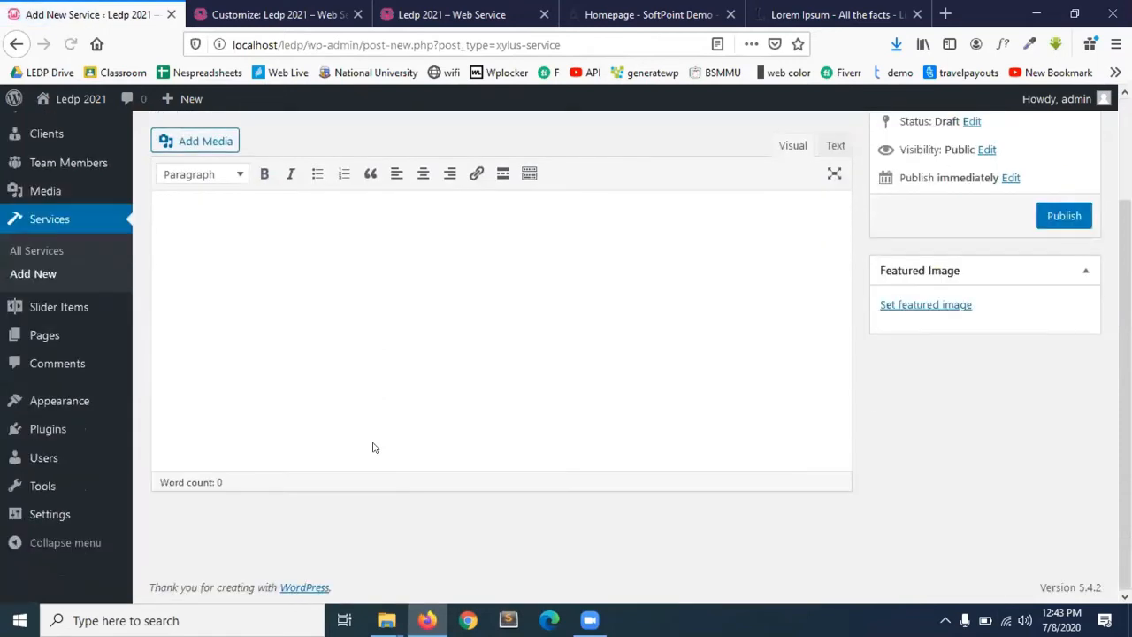
scroll(372, 447, up, 2)
click(325, 383)
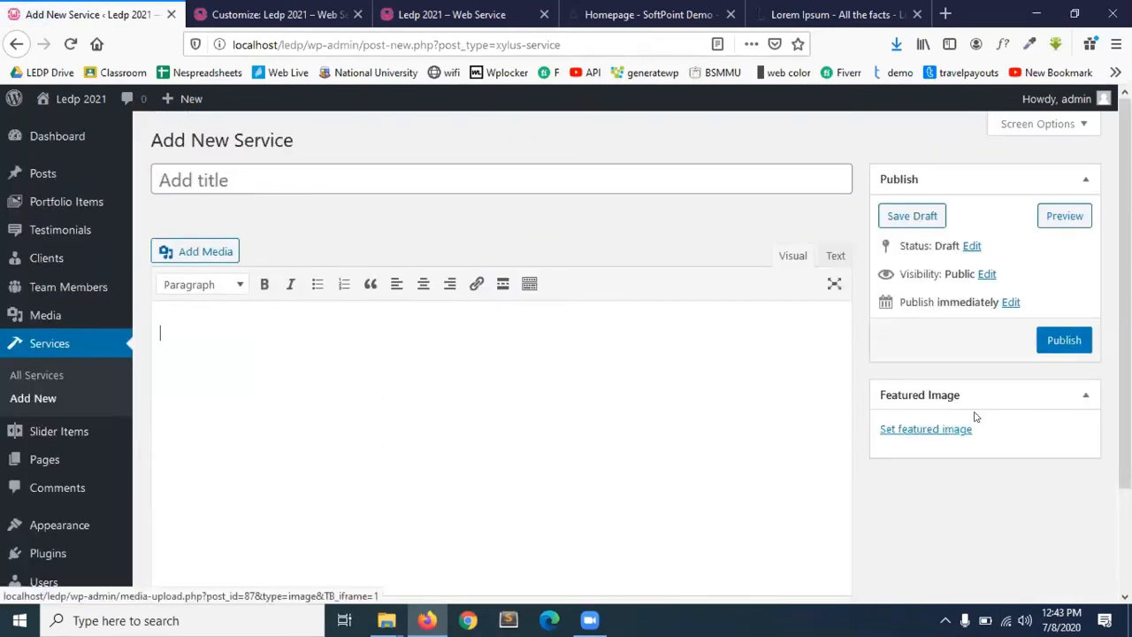
text(Lorem Ipsum is simply dummy text of the printing and typesetting industry. Lorem Ipsum has been the industry's standard dummy text ever since the 1500s, when an unknown printer took a galley of type and scrambled it to make a type specimen book. It has survived not only five centuries, but also t)
click(217, 180)
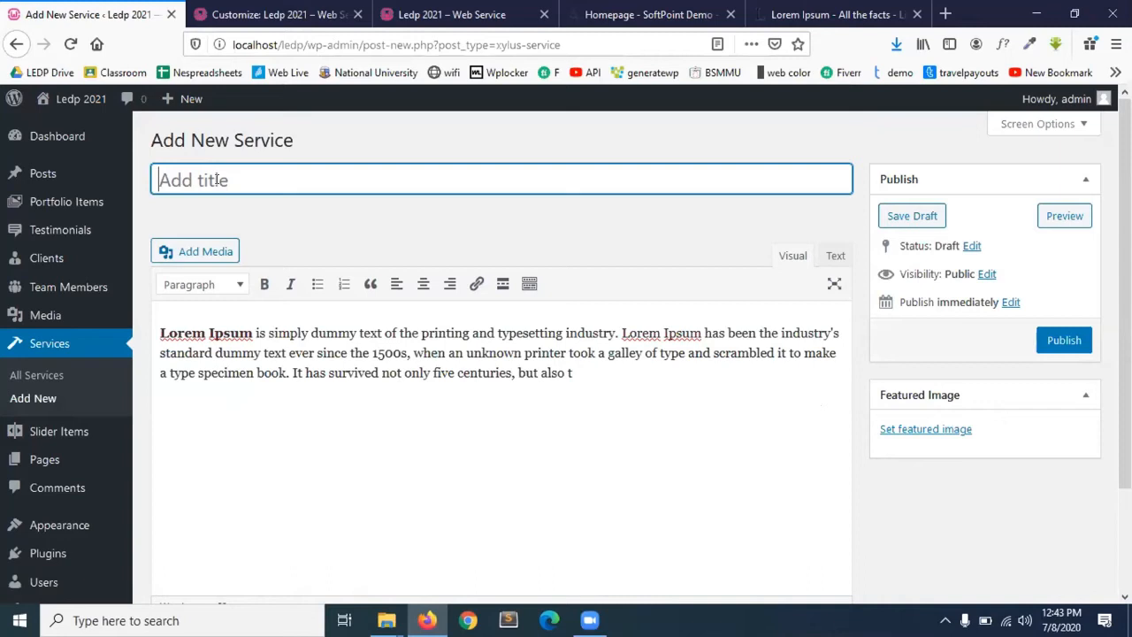
text(WEB Design)
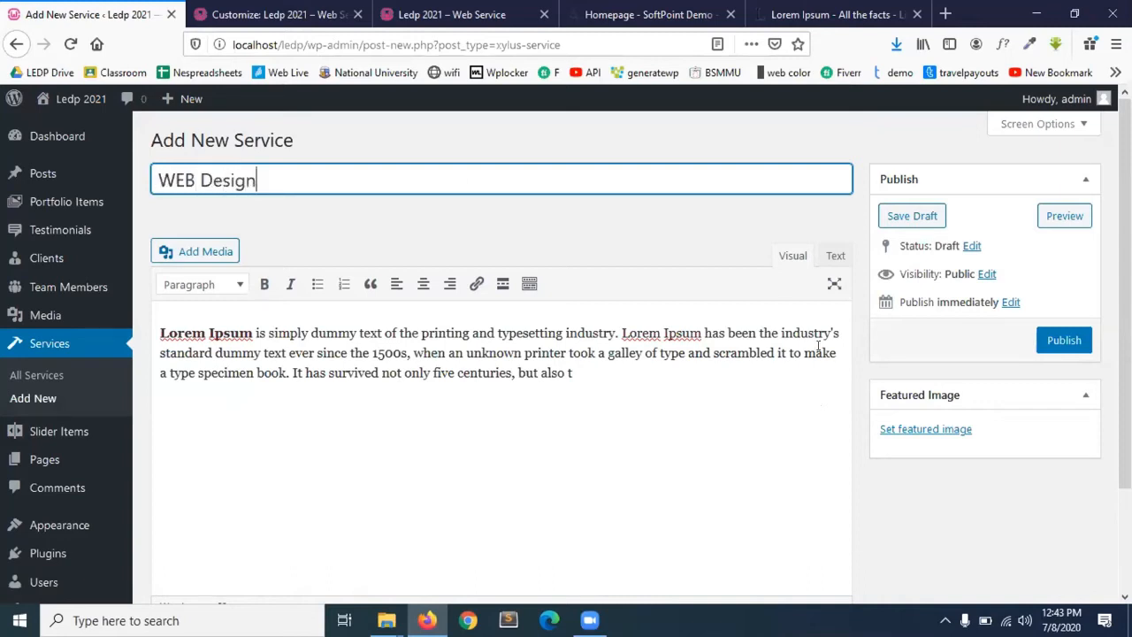
- Set Captdgdfure-1.png from the media library as the WEB Design service's featured image and publish the service
click(942, 429)
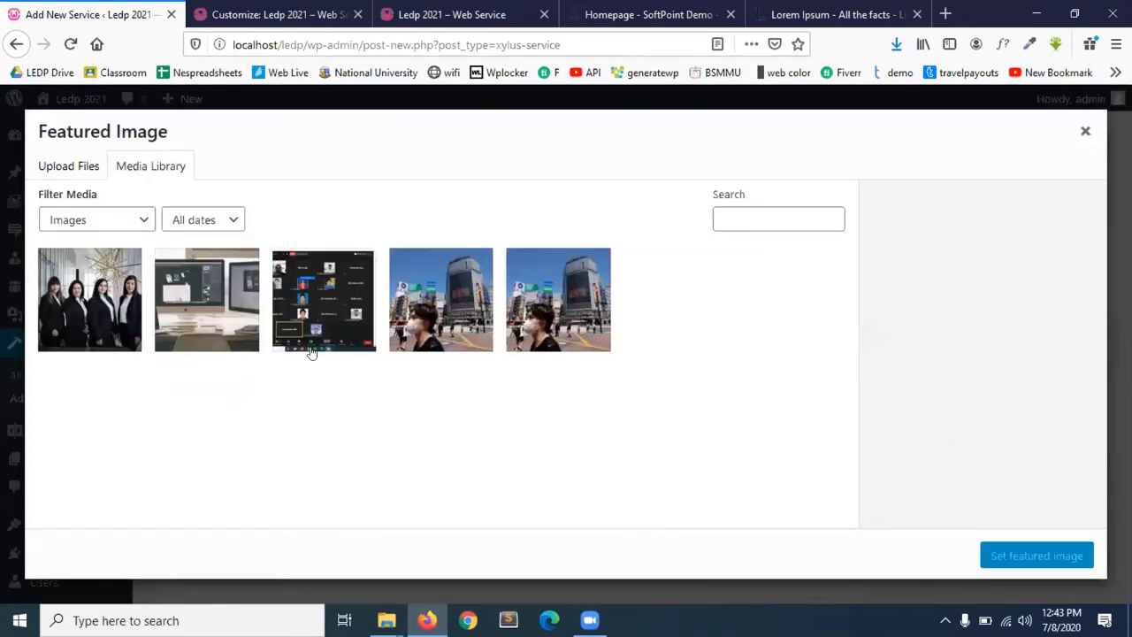
click(403, 308)
click(1035, 555)
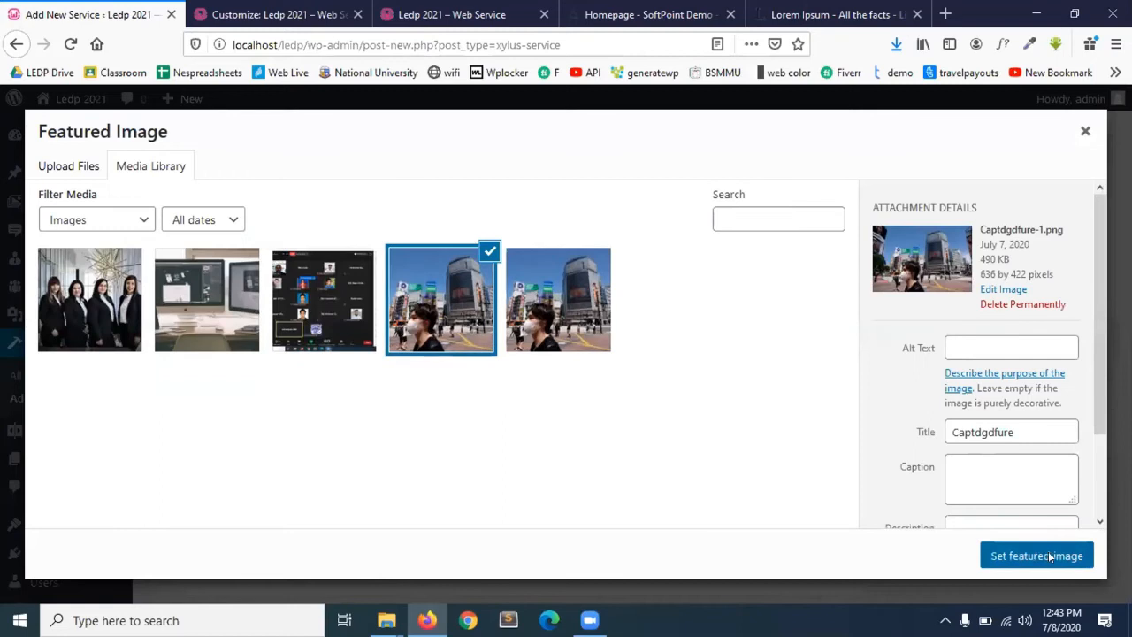
click(1064, 343)
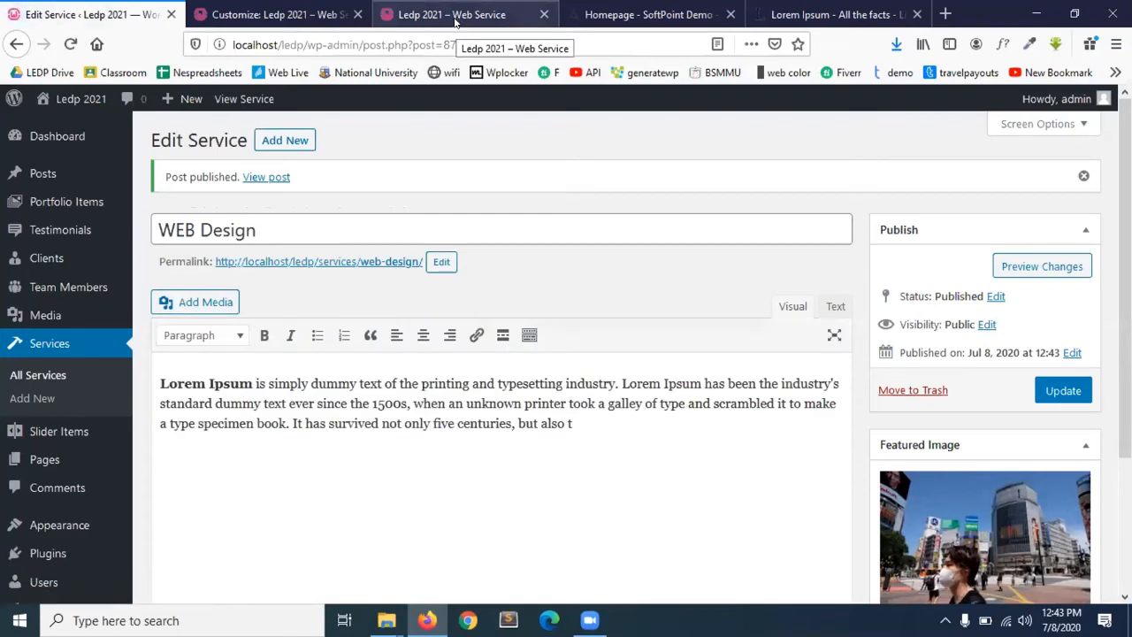
- Reload the live homepage and examine how the service section shows the WEB Design entry
click(455, 20)
click(64, 45)
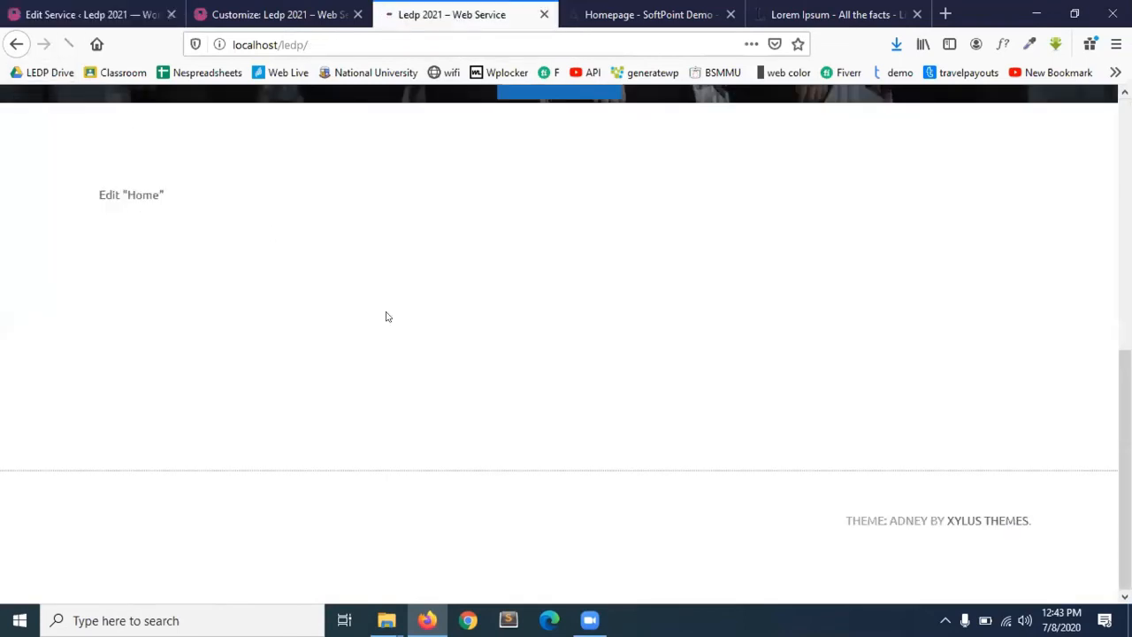
scroll(386, 317, down, 3)
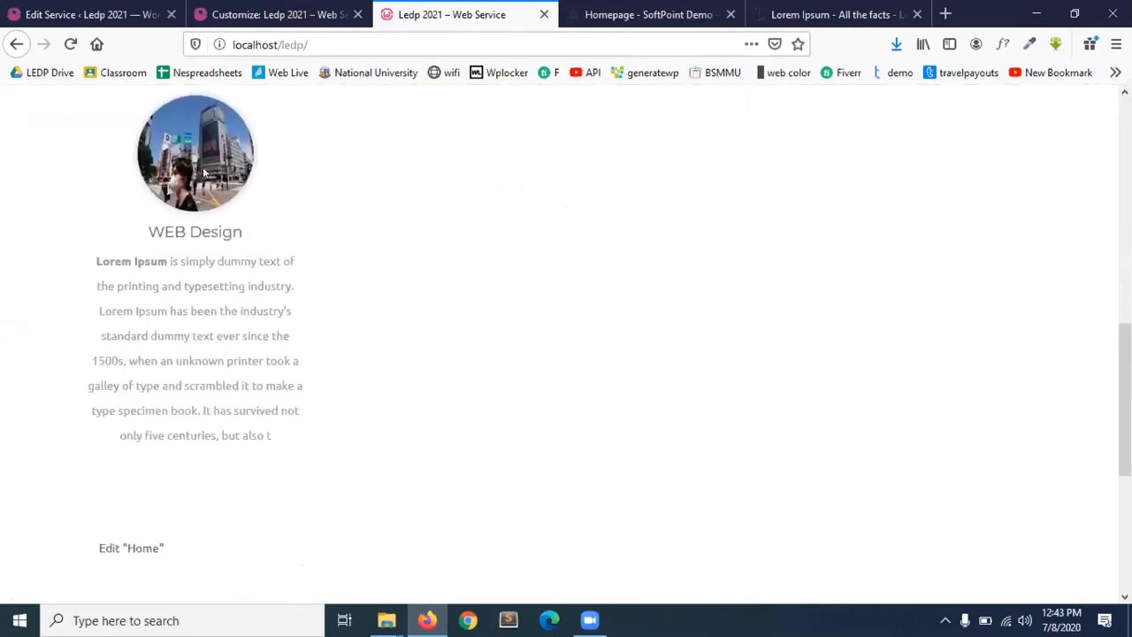
scroll(245, 247, up, 1)
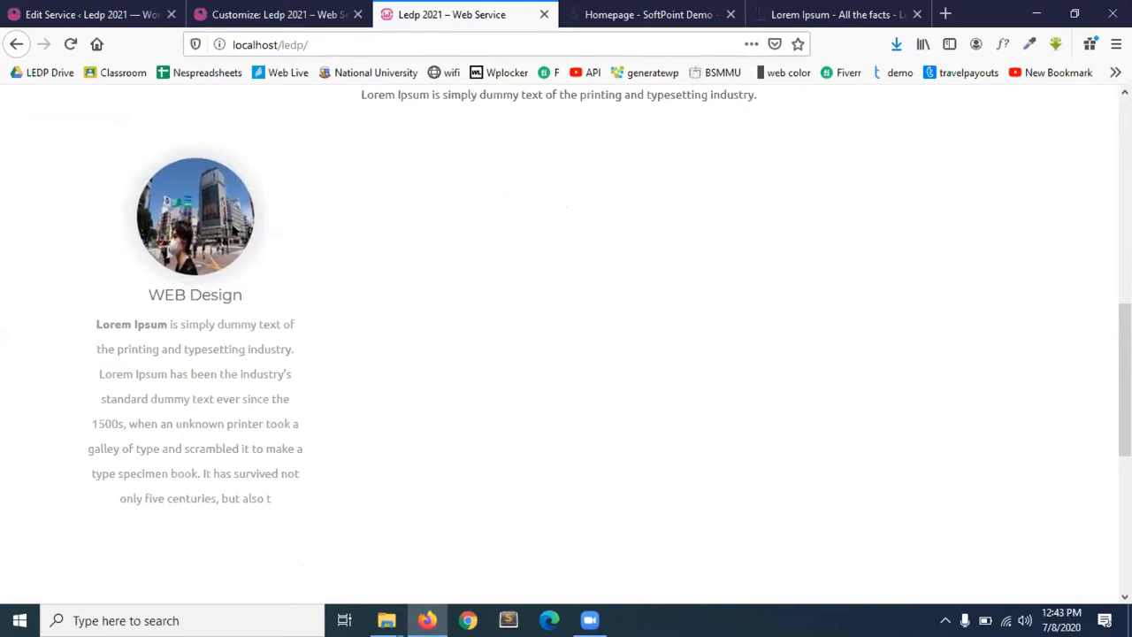
- Copy the Fully Responsive heading from the Main Features section of the SoftPoint demo page
click(650, 14)
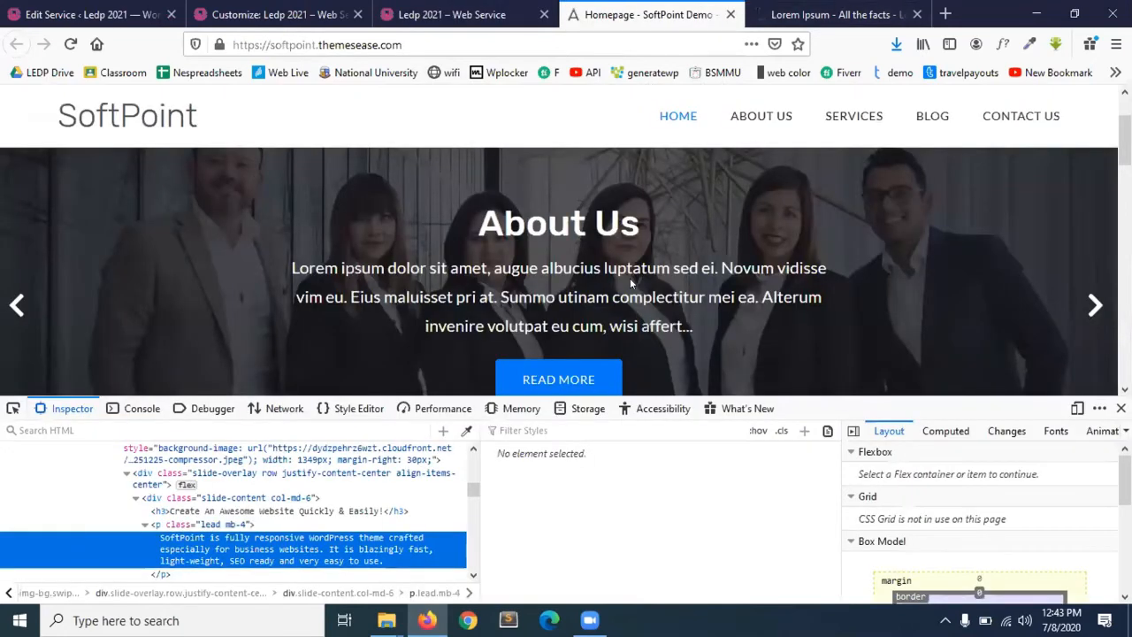
scroll(630, 278, down, 5)
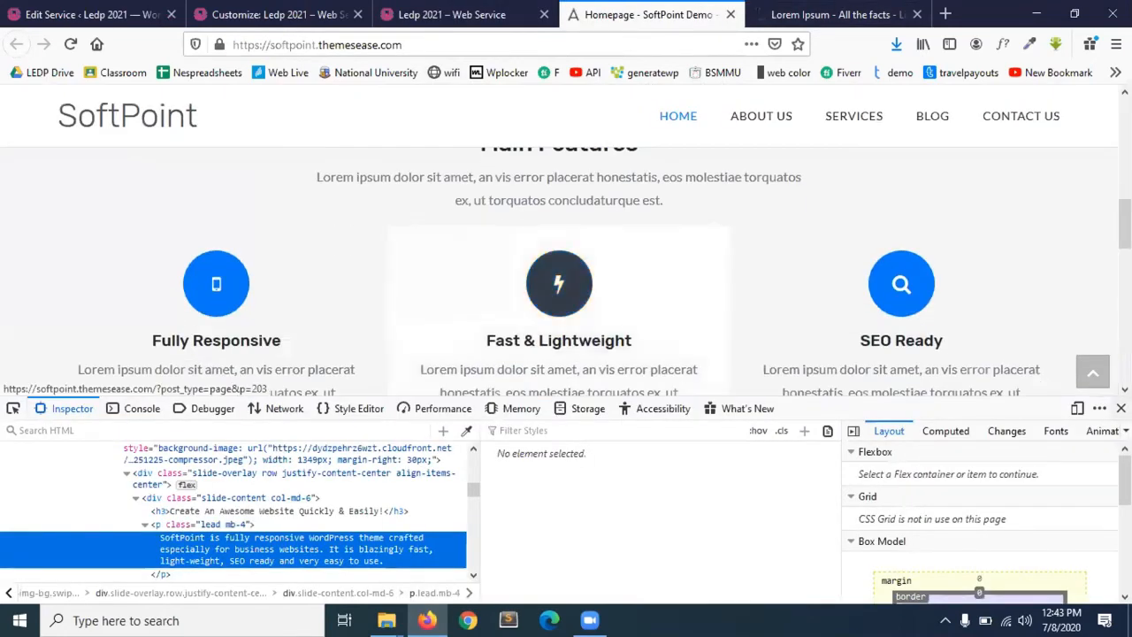
key(F12)
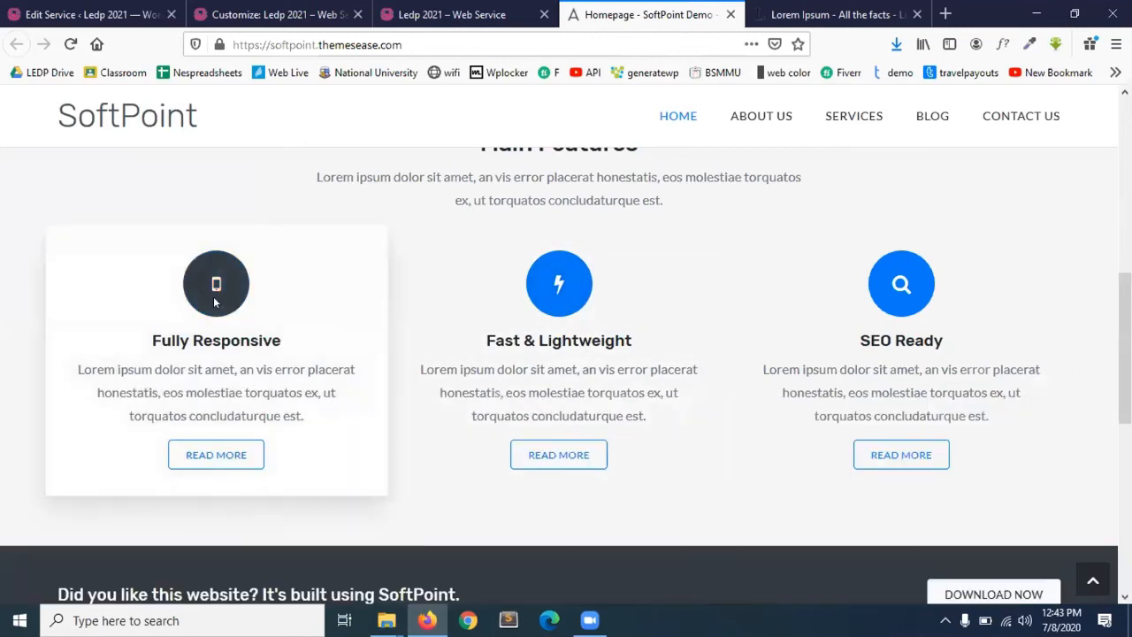
triple_click(168, 345)
key(ctrl+c)
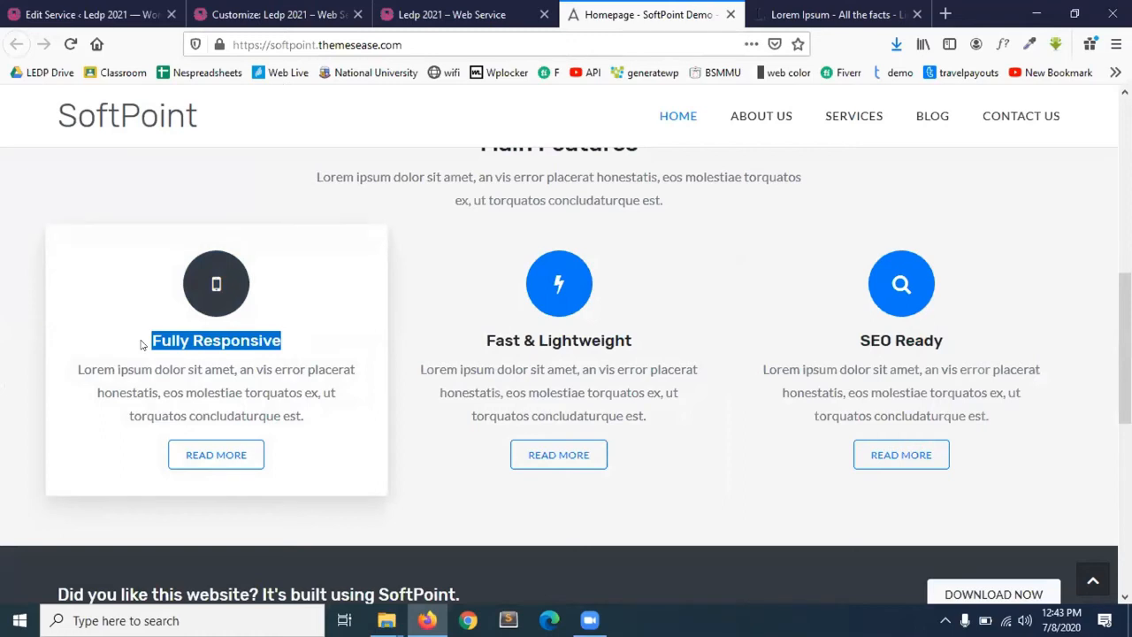
- Start another new service in the WordPress admin and title it Fully Responsive
click(439, 10)
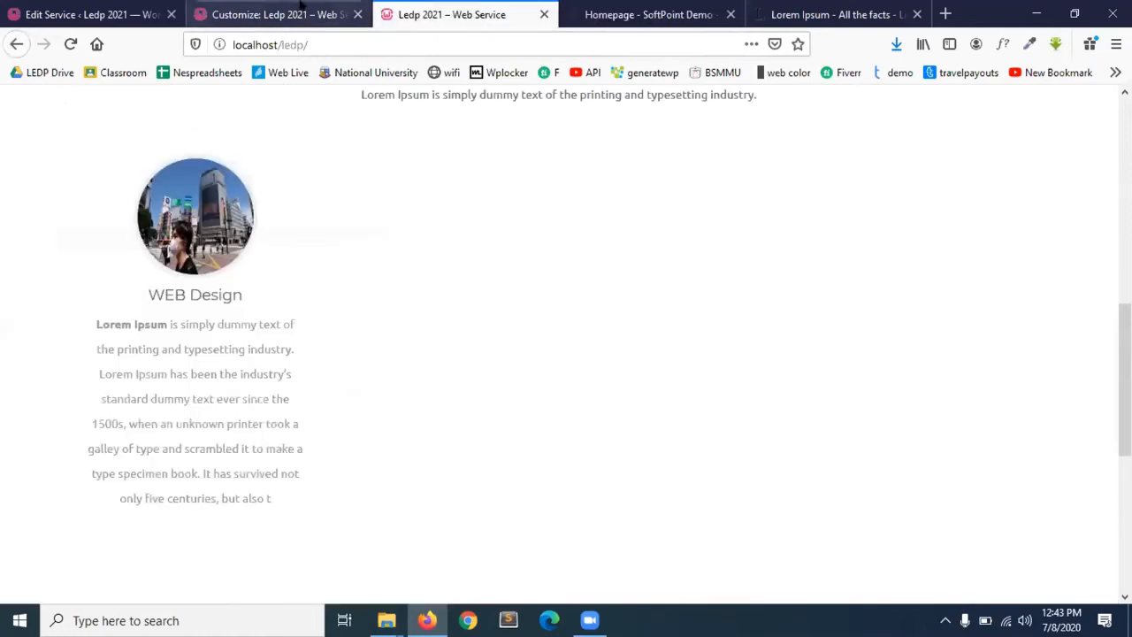
click(298, 10)
click(89, 14)
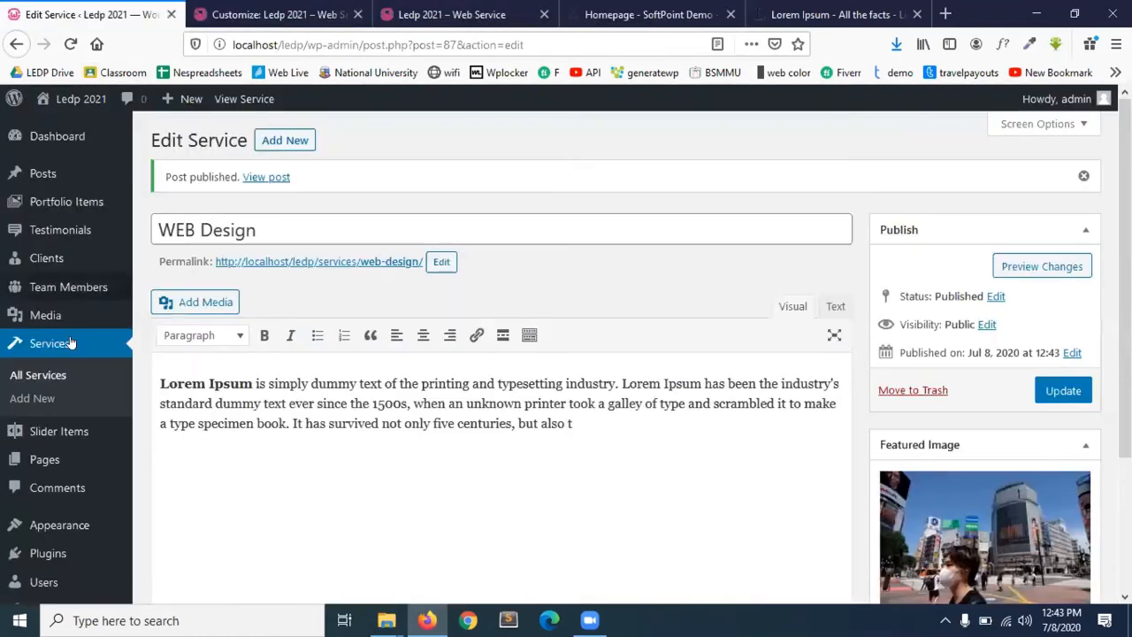
click(32, 397)
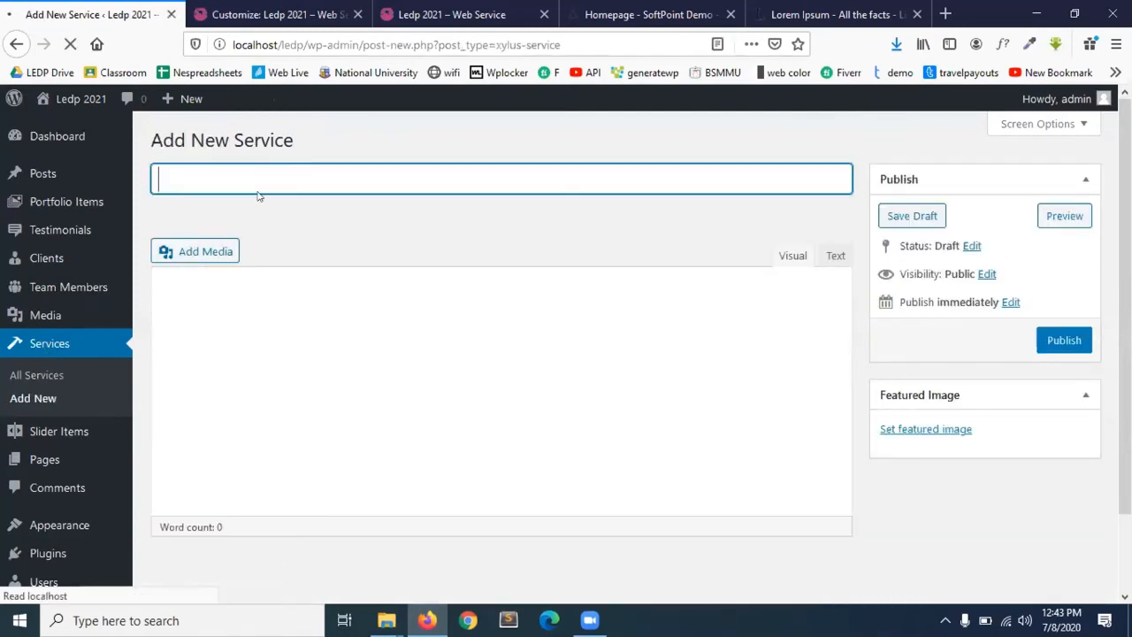
key(ctrl+v)
- Copy the selected Lorem Ipsum passage from lipsum.com into the content of the Fully Responsive service
click(308, 393)
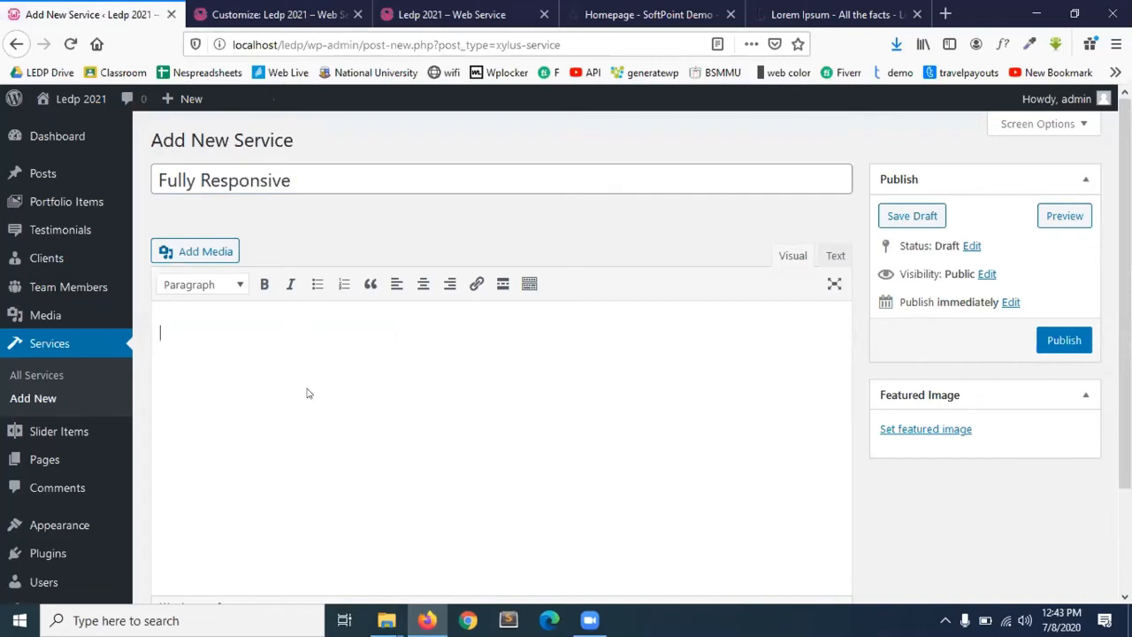
click(822, 15)
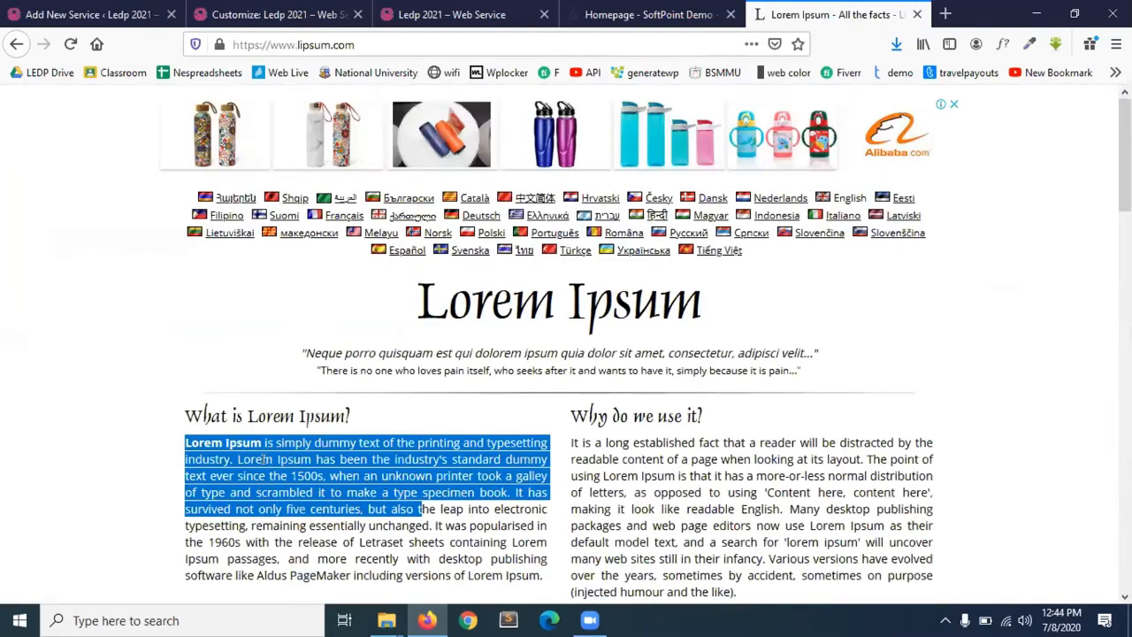
right_click(258, 493)
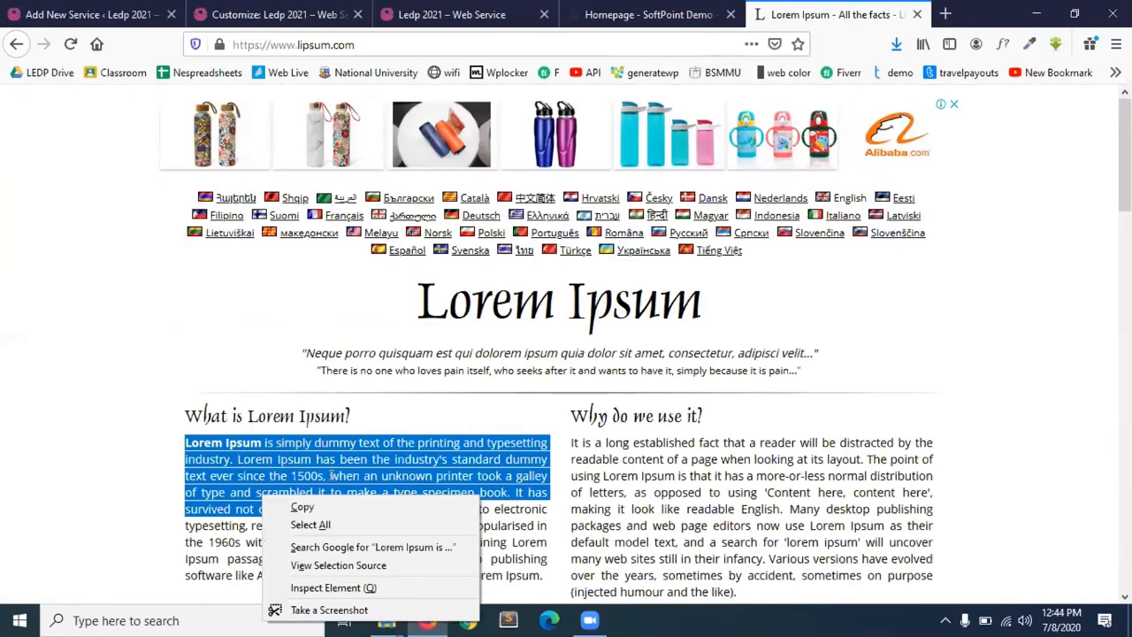
click(351, 512)
click(227, 4)
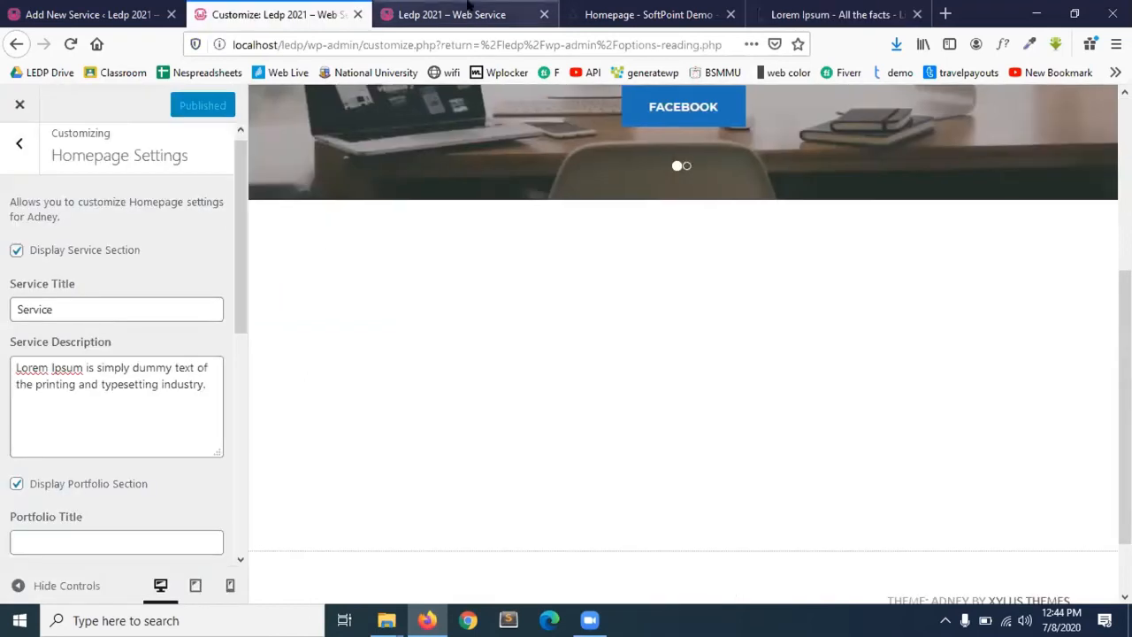
click(469, 5)
click(645, 11)
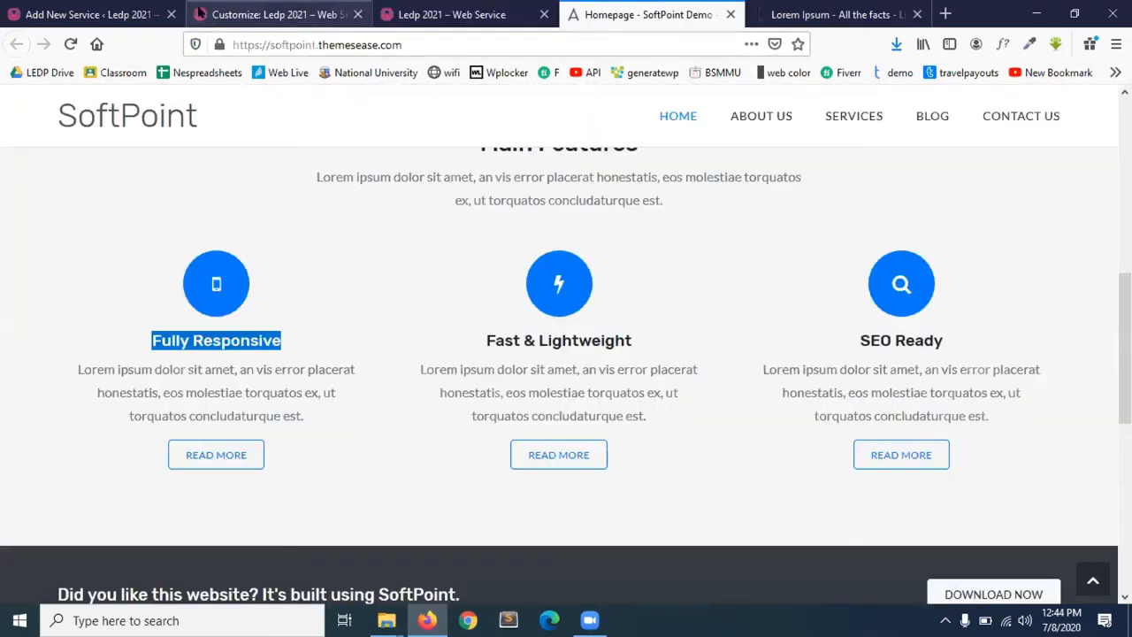
key(ctrl+1)
key(ctrl+v)
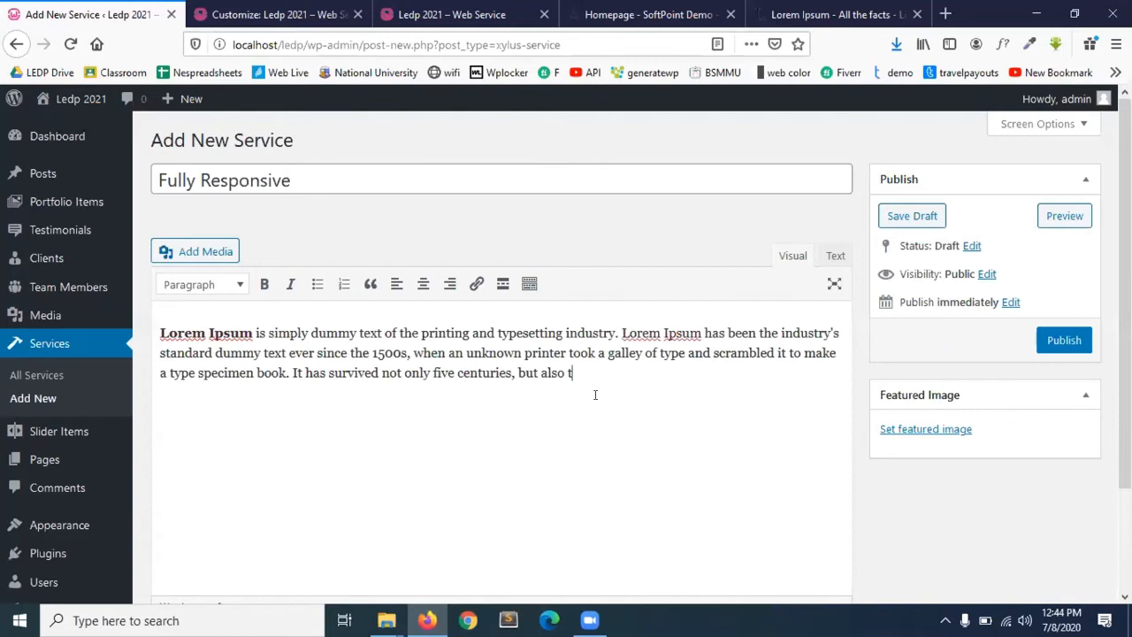
- Shorten the Fully Responsive service's content by replacing everything after "Lorem Ipsum has been the industry's" with "="
shift+click(446, 352)
shift+click(496, 333)
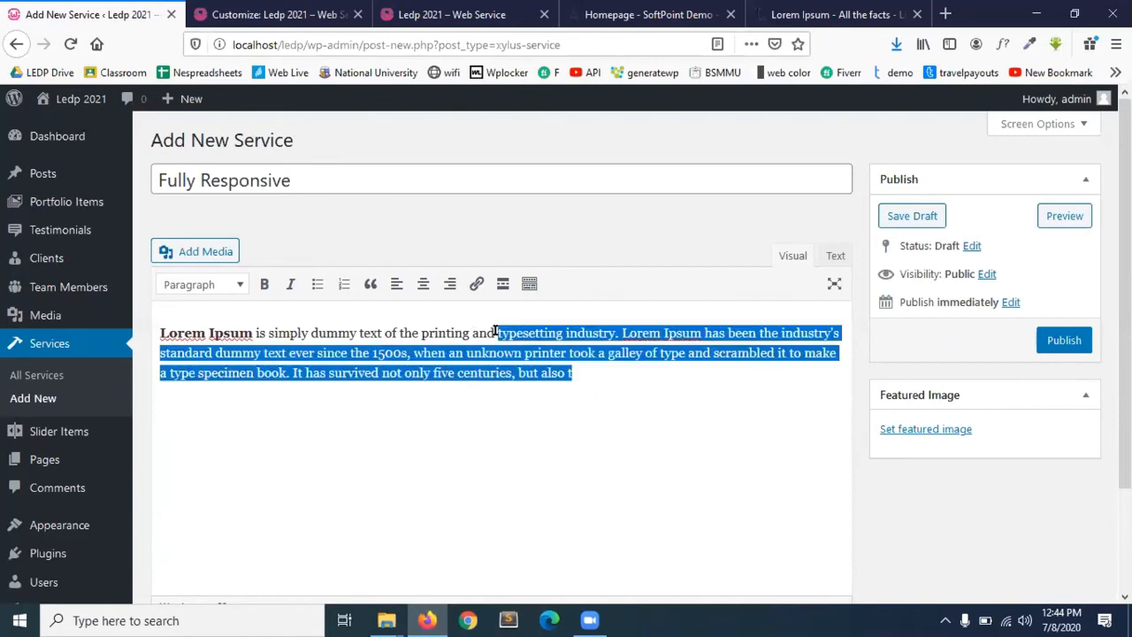
key(BackSpace)
key(ctrl+z)
drag(573, 374, 126, 353)
text(=)
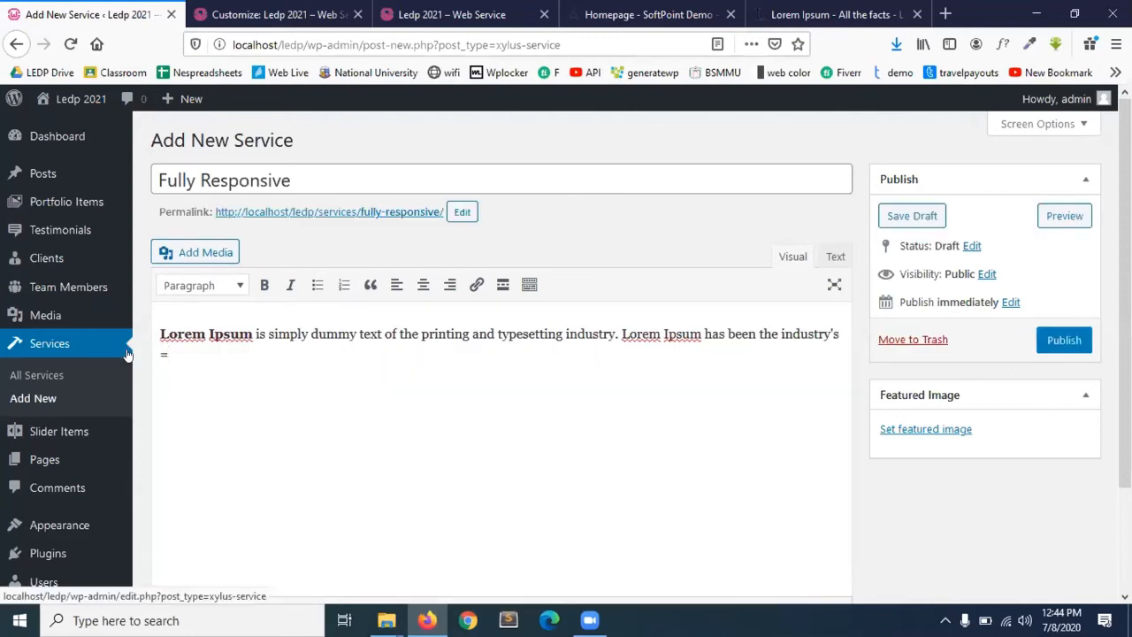
- Search Google for "responsive logo" in a new browser tab and browse the results for a featured image
click(957, 430)
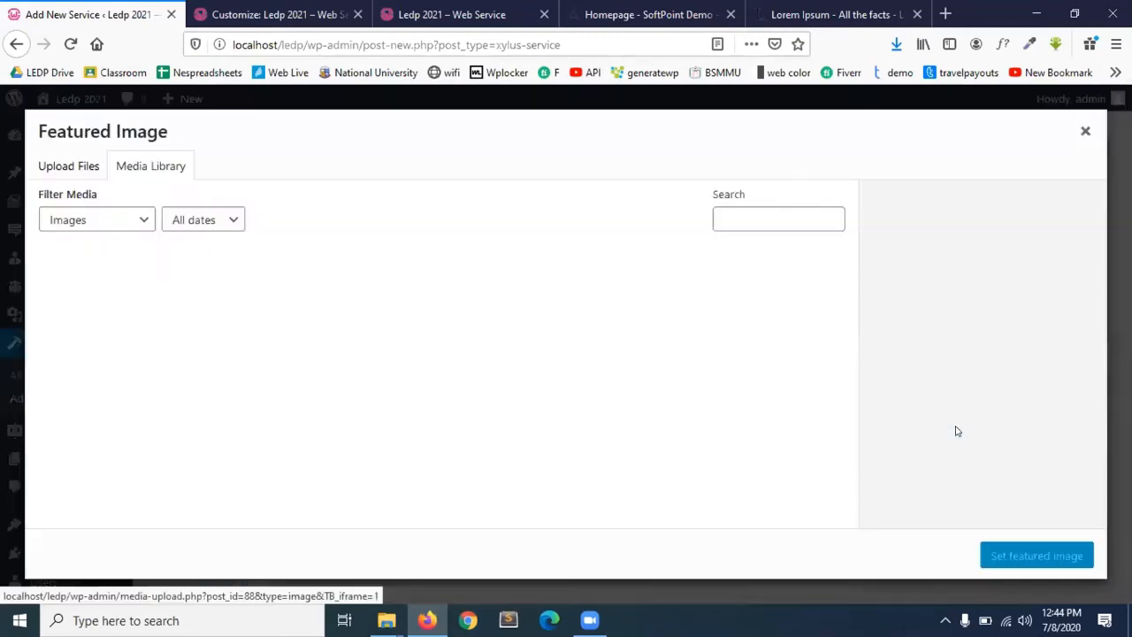
click(1086, 131)
click(946, 14)
click(447, 126)
text(respo)
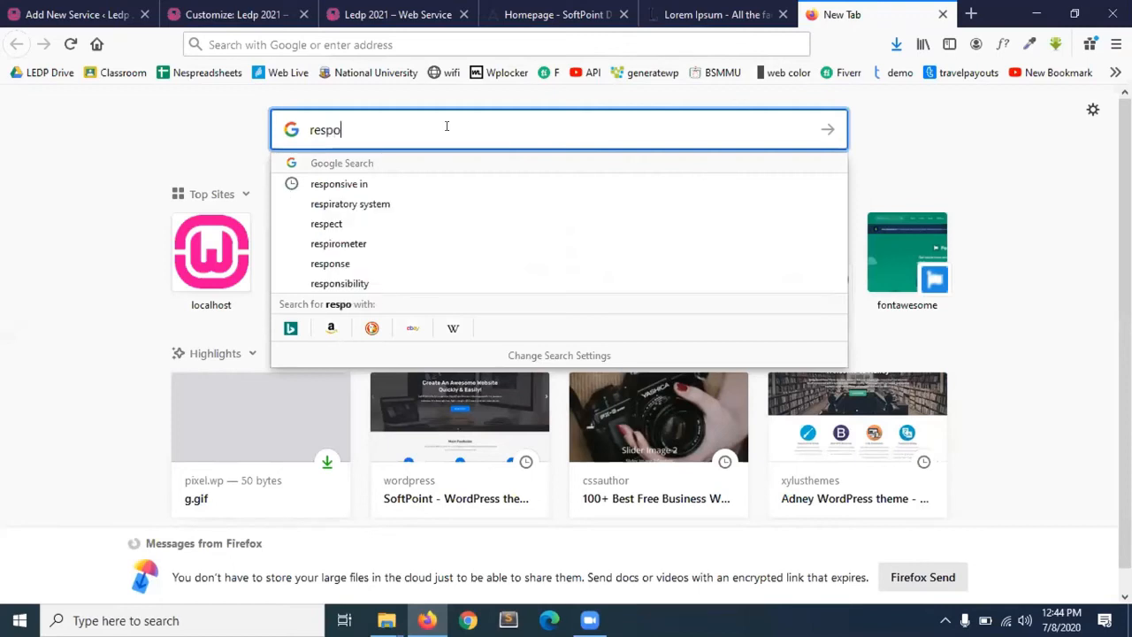
text(nsi)
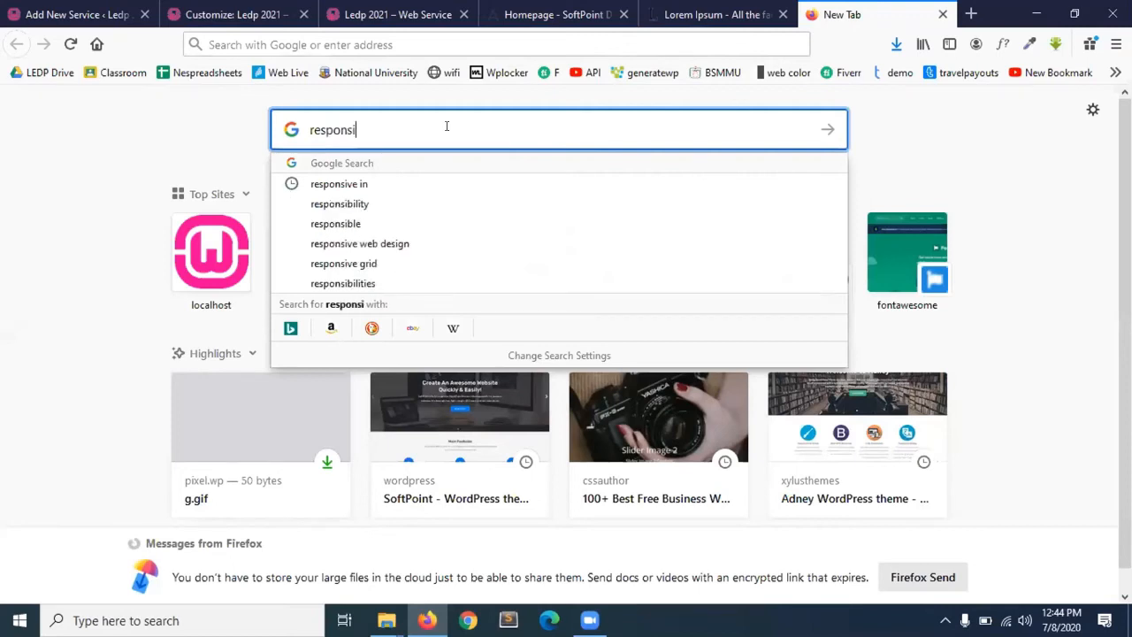
text(ve logo)
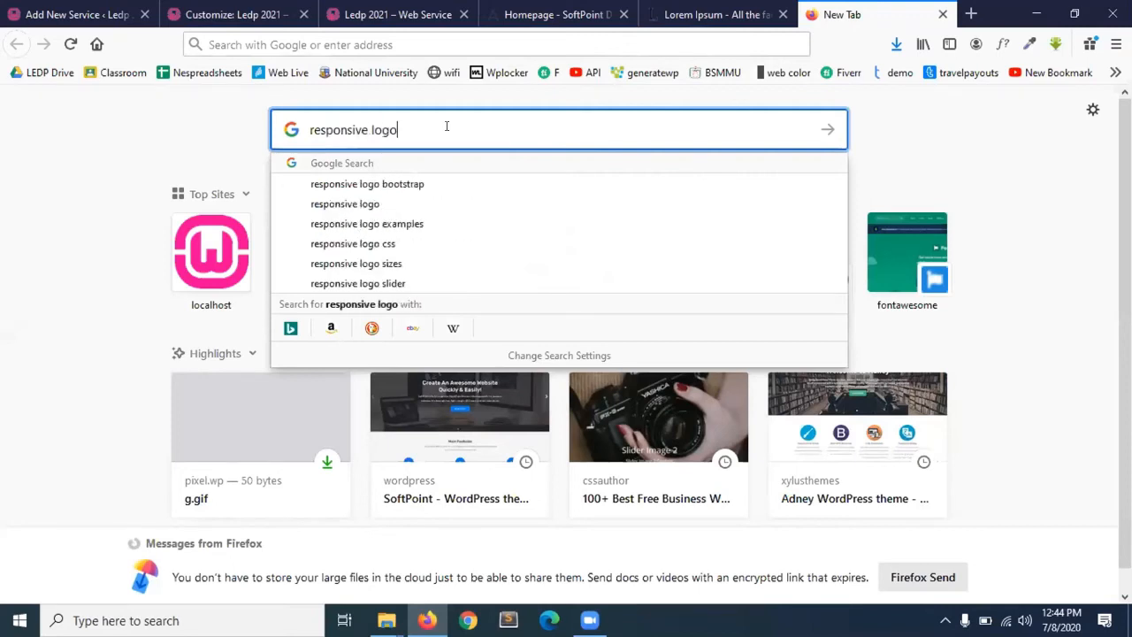
key(Return)
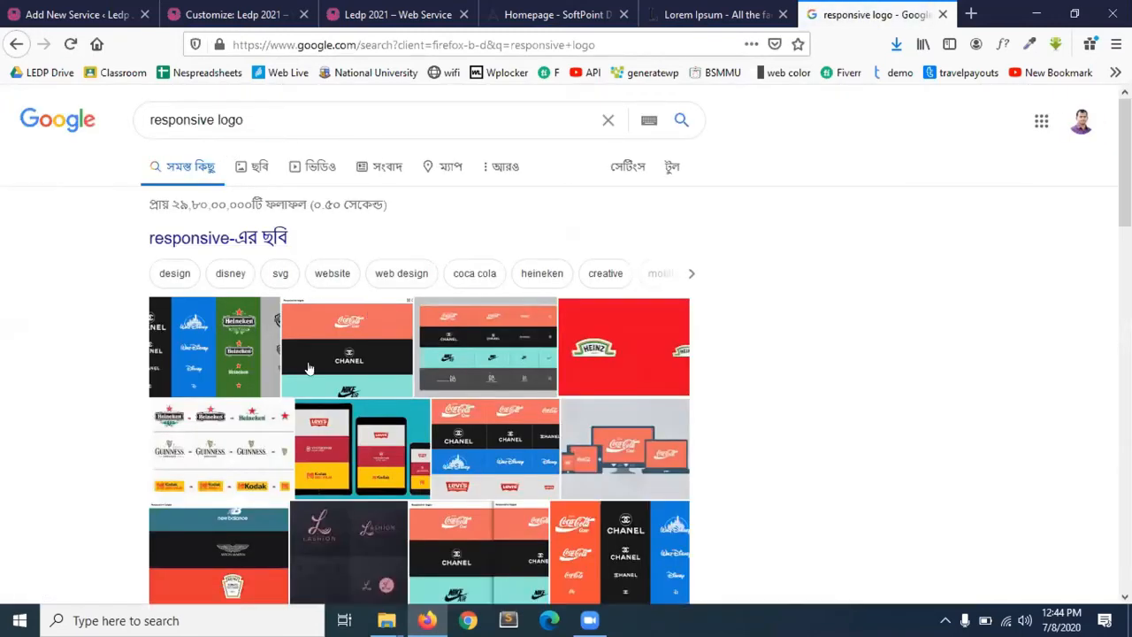
scroll(305, 363, down, 5)
scroll(305, 362, up, 5)
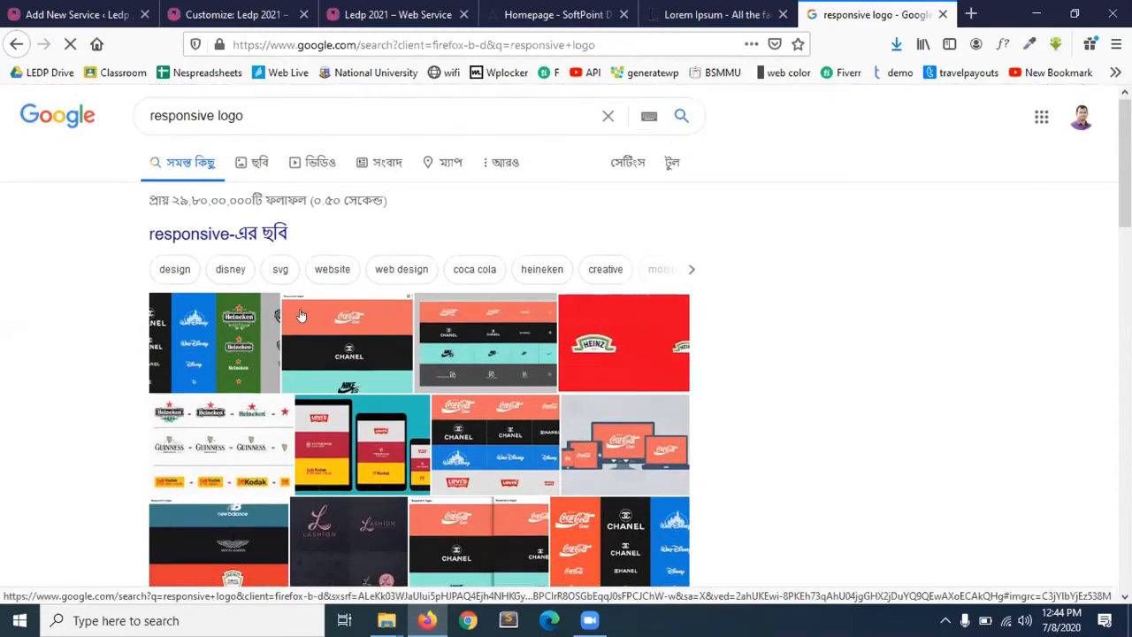
- Change the Google search to "responsive icon" and open the image result showing devices on a yellow circle
drag(252, 113, 219, 115)
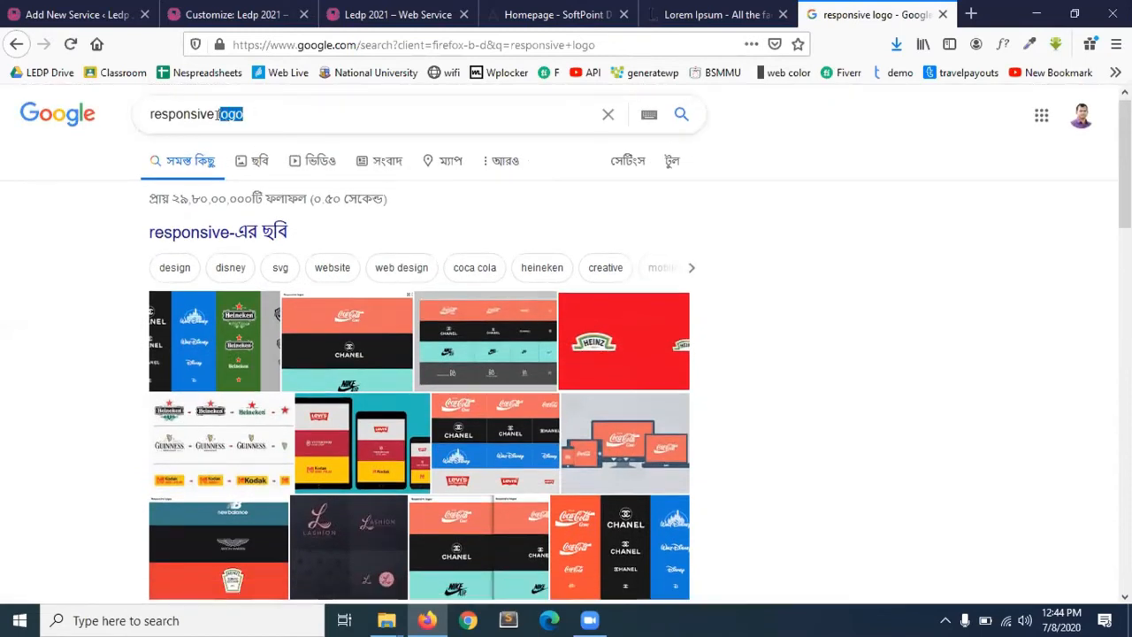
text(l)
key(BackSpace)
text(icon)
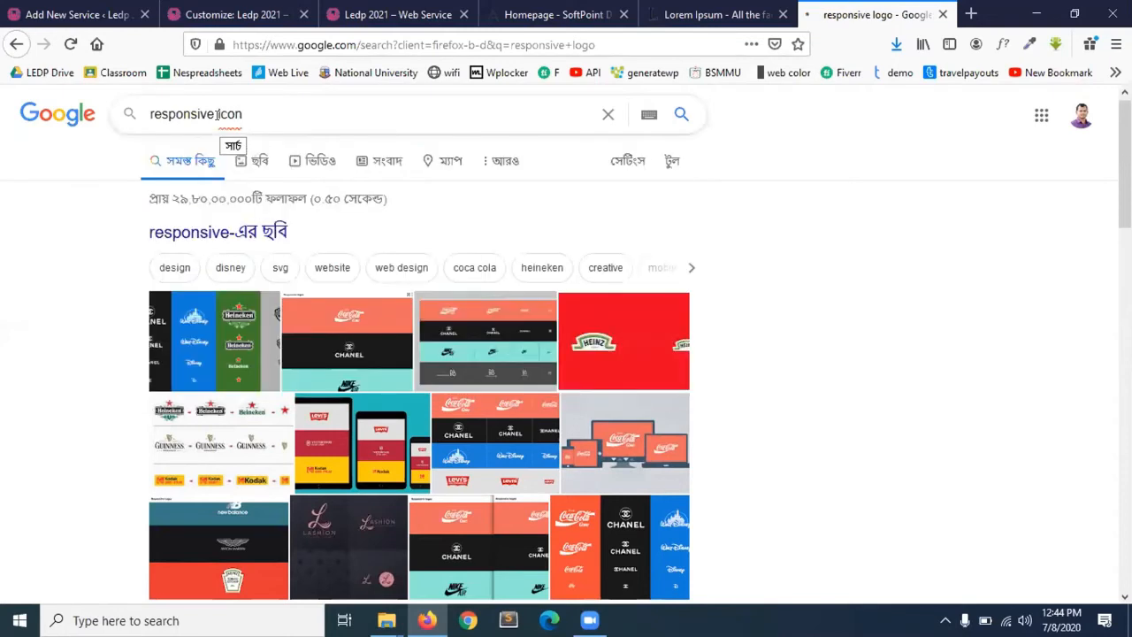
key(Return)
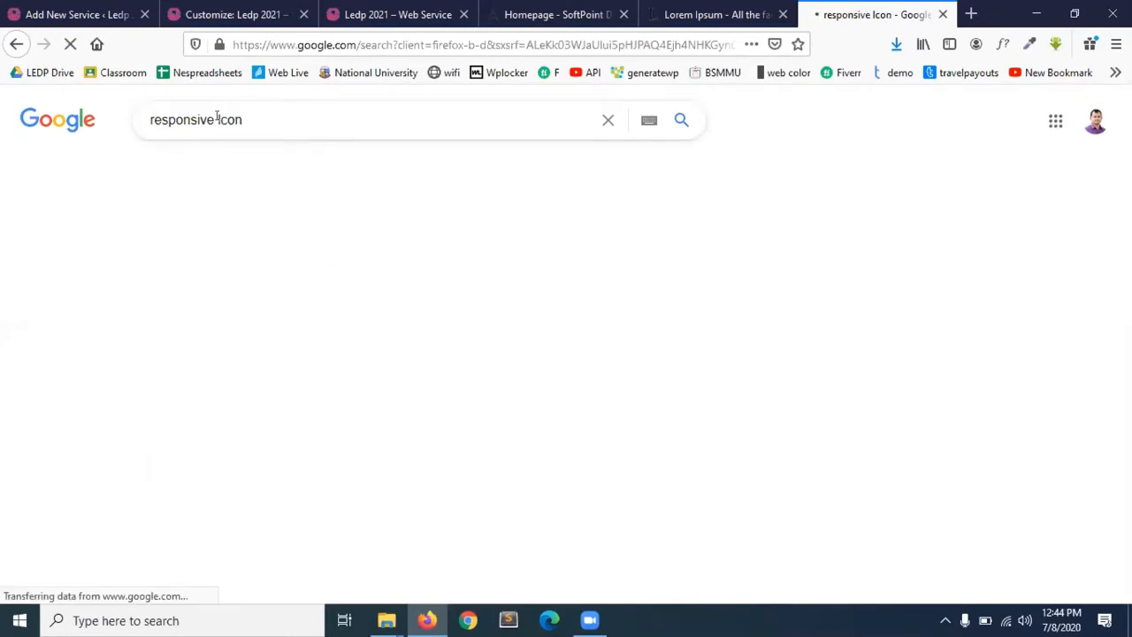
scroll(227, 383, down, 3)
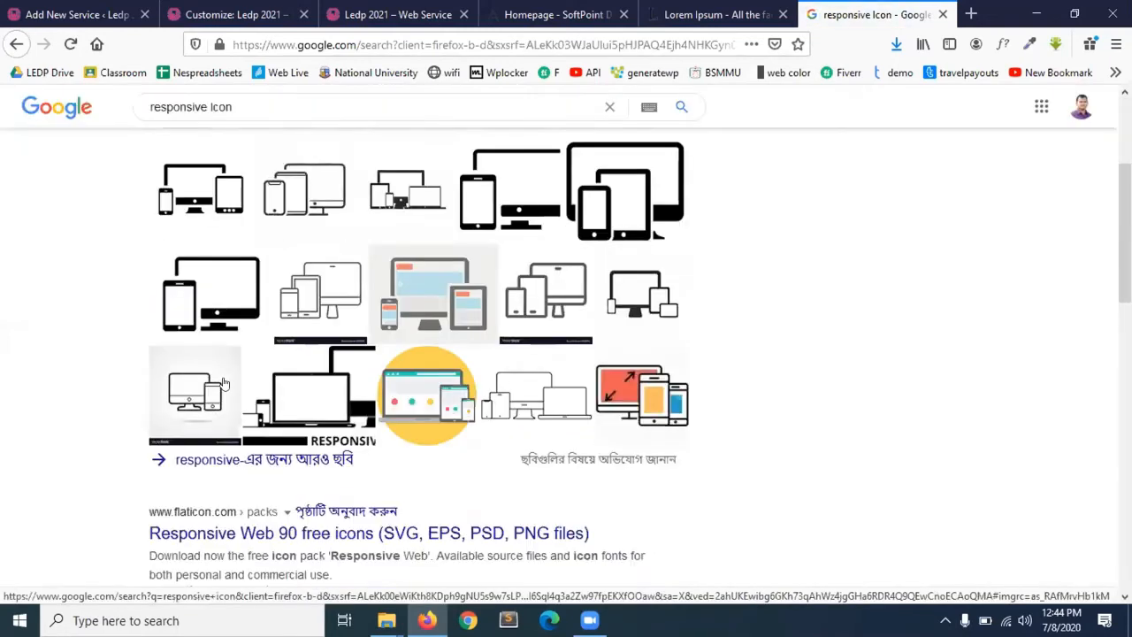
click(422, 386)
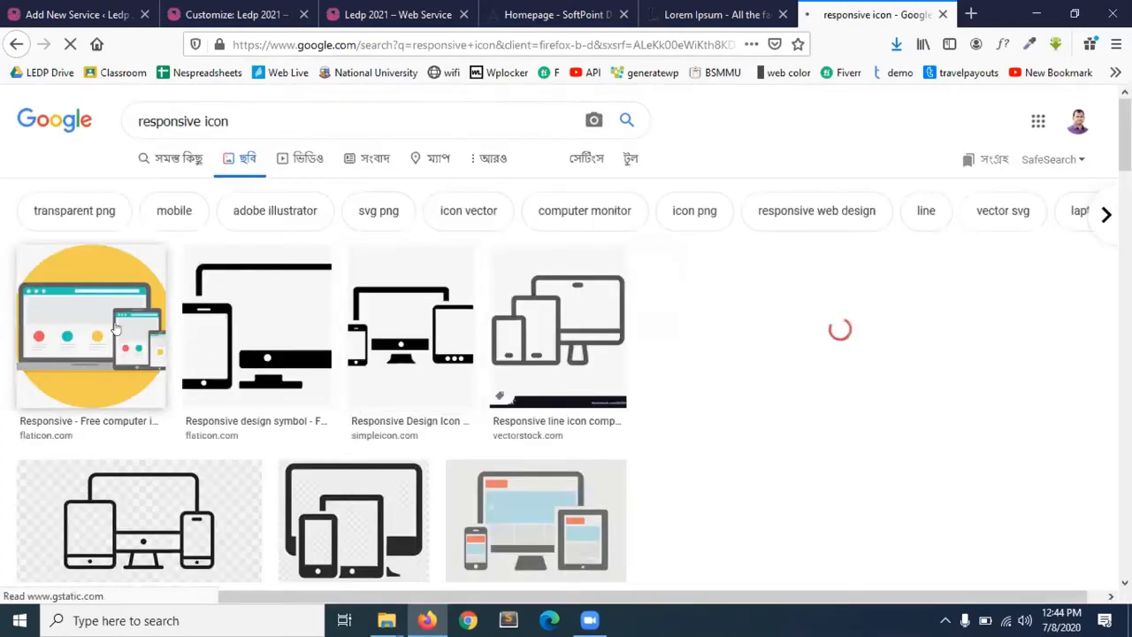
- View the yellow responsive icon on its own, save it as index.png in the Desktop's Images folder, and close the image tab
right_click(108, 326)
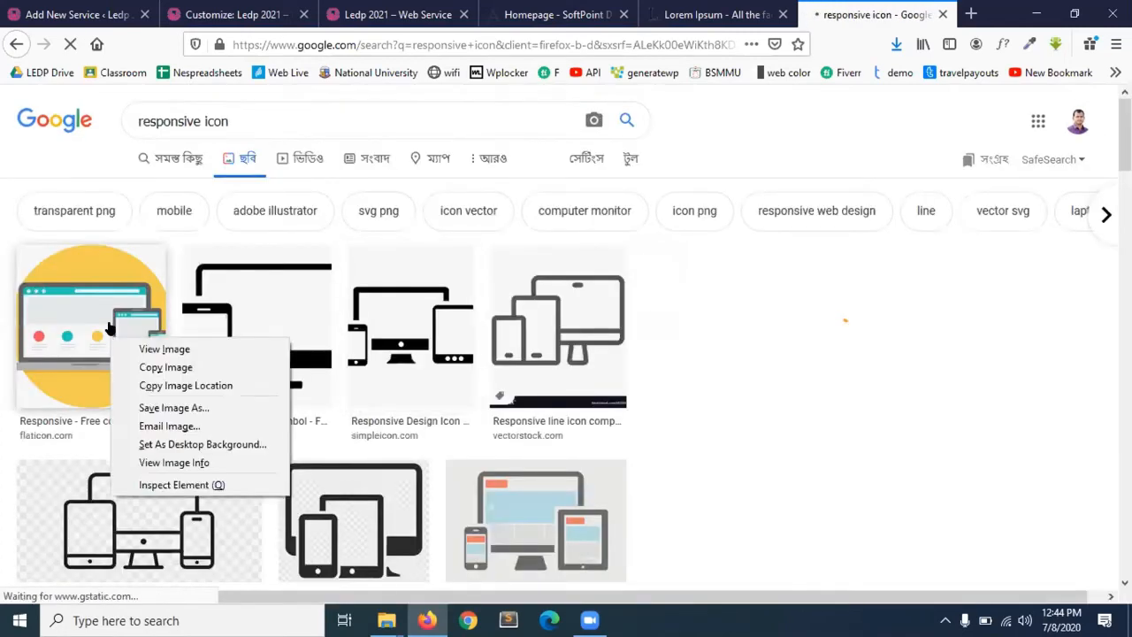
click(213, 351)
right_click(813, 277)
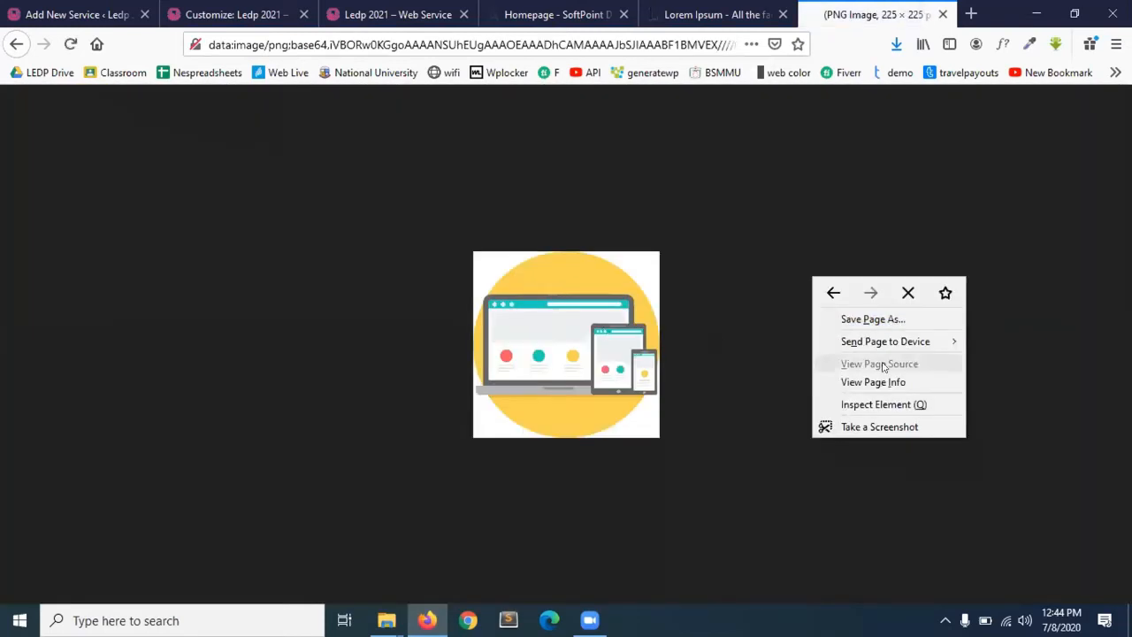
click(599, 339)
right_click(598, 339)
click(707, 381)
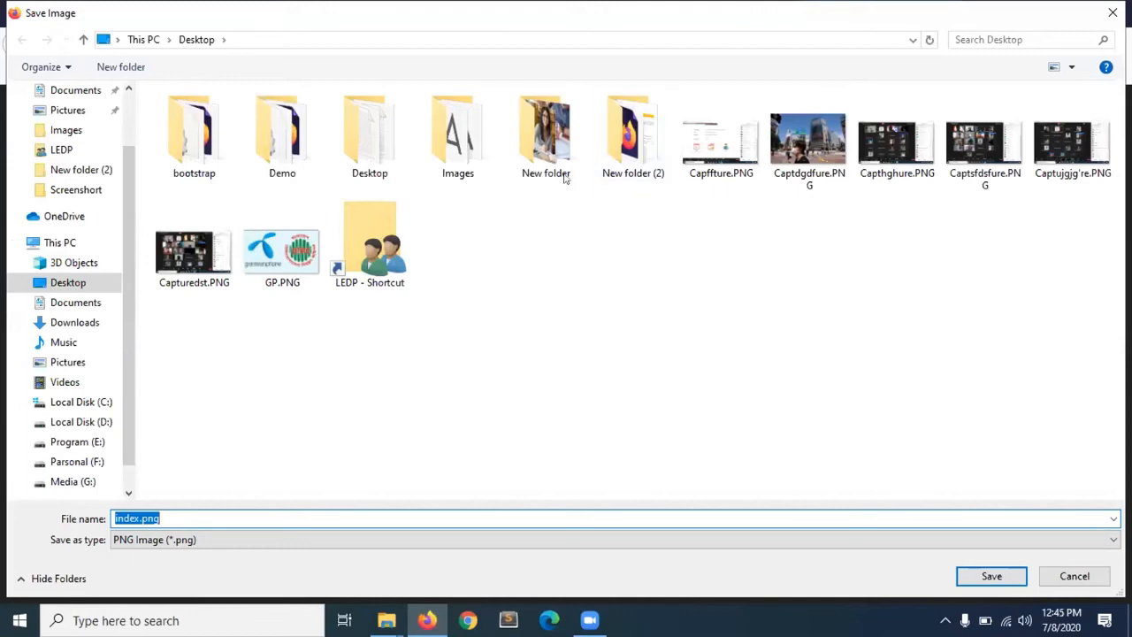
double_click(457, 156)
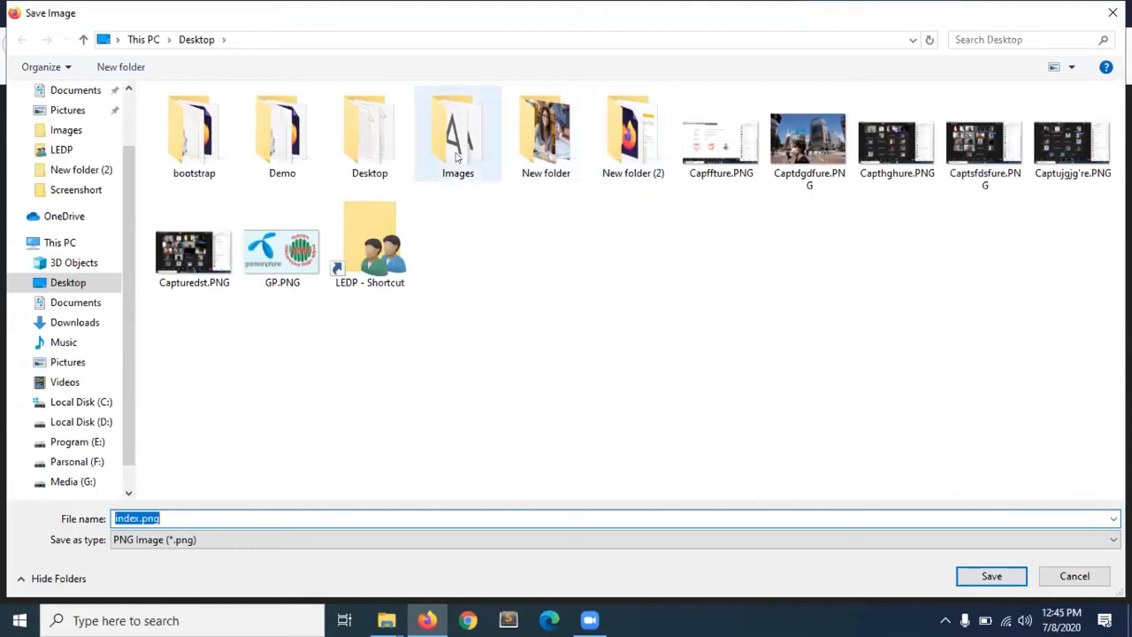
click(981, 571)
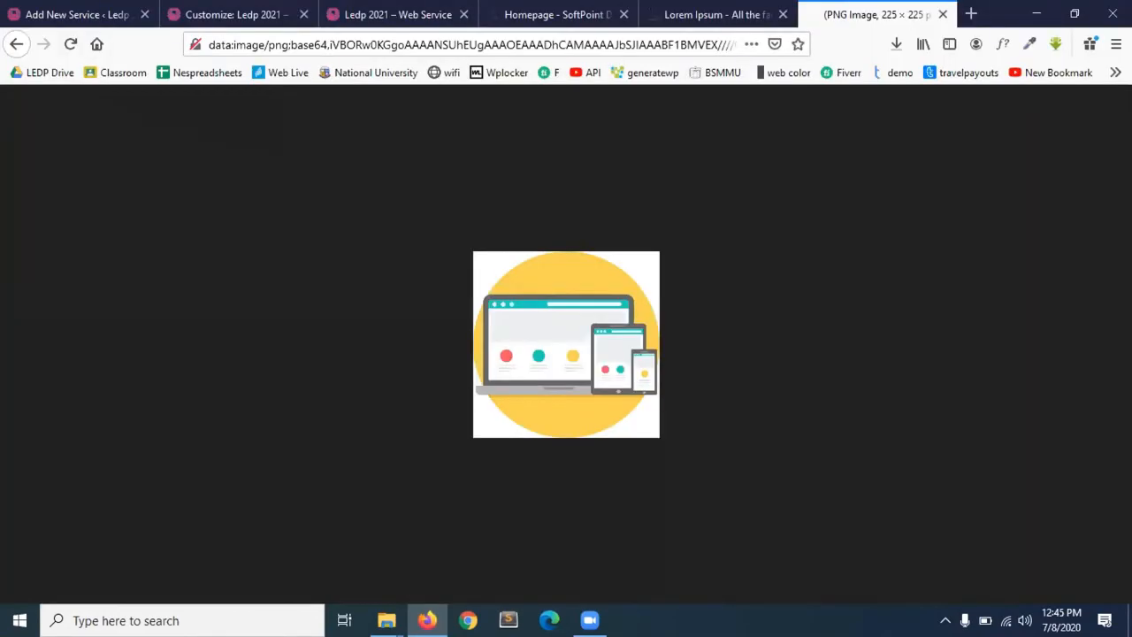
click(943, 14)
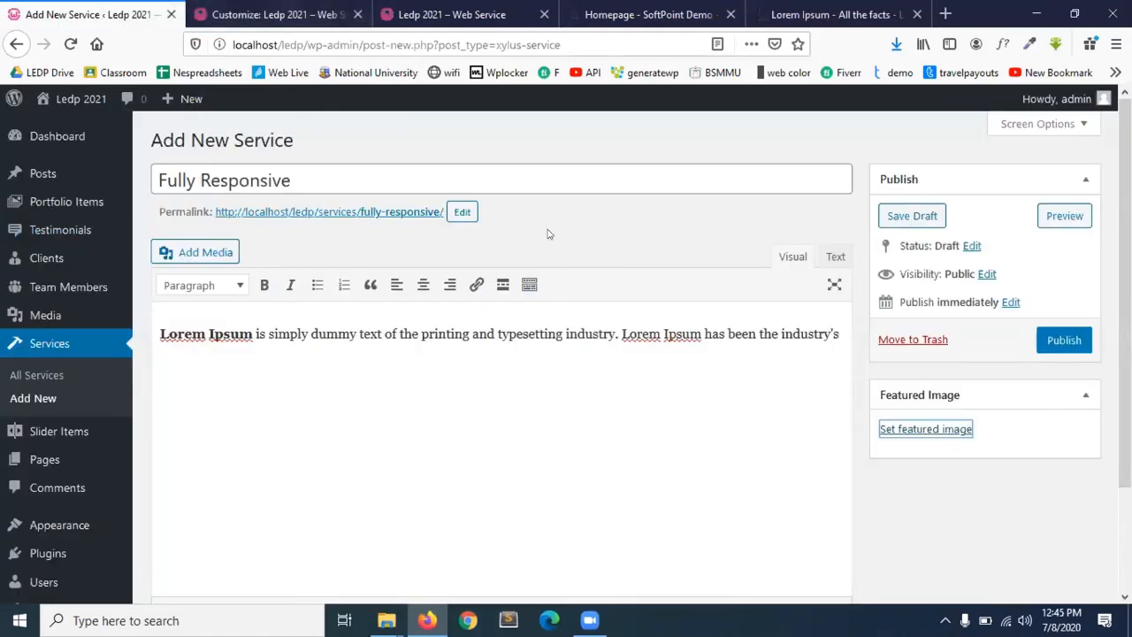
- Upload index.png from the Images folder as the Fully Responsive service's featured image and publish the service
click(907, 423)
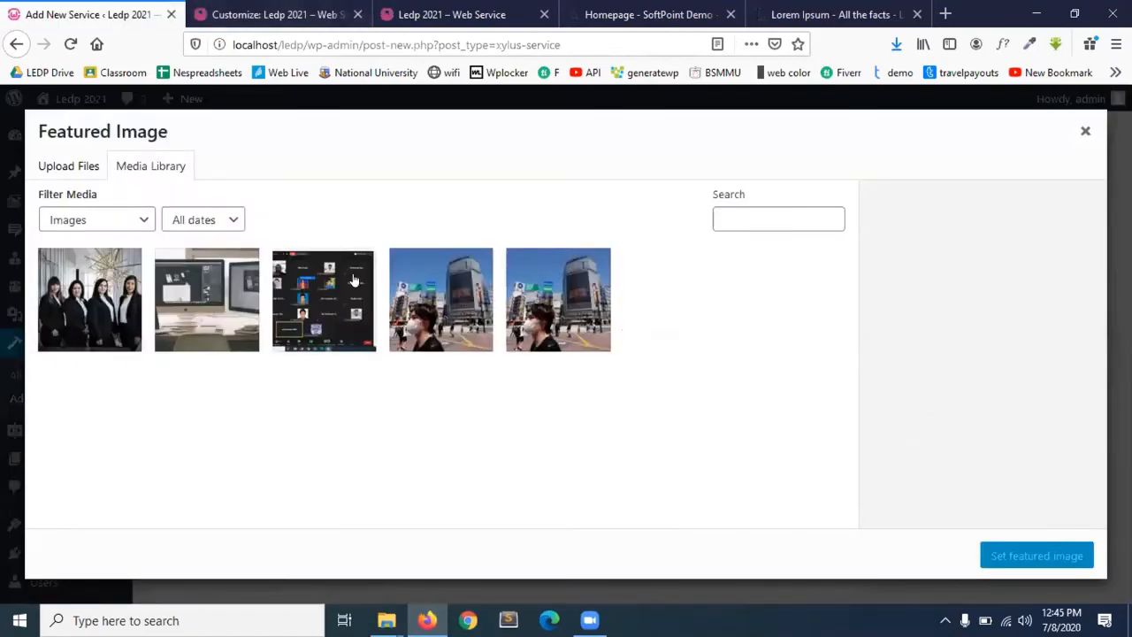
click(99, 174)
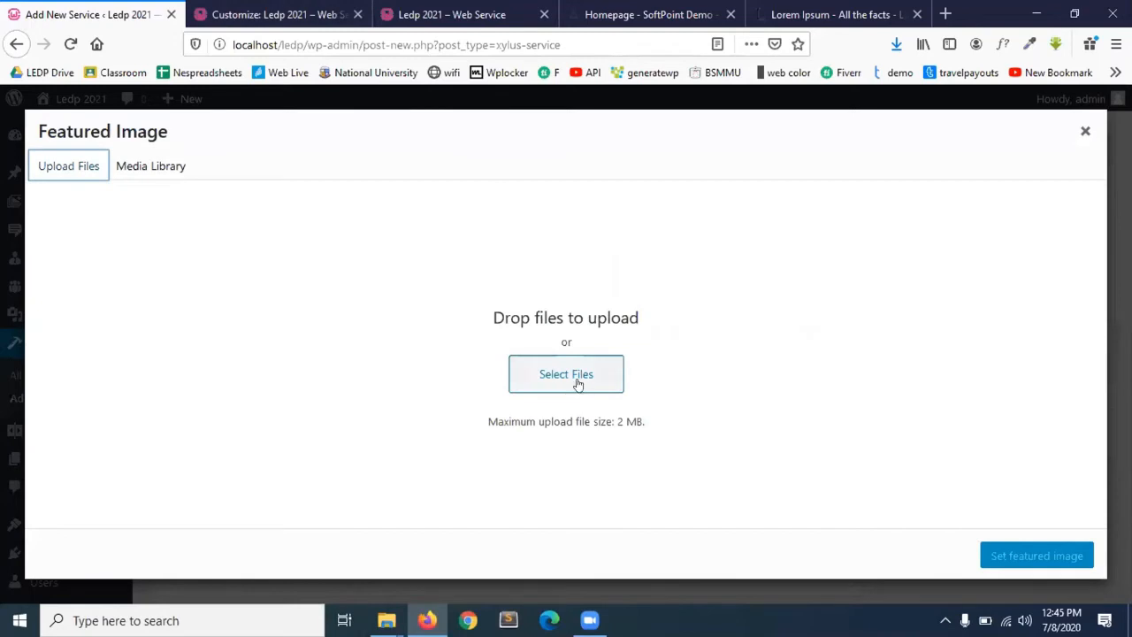
click(577, 382)
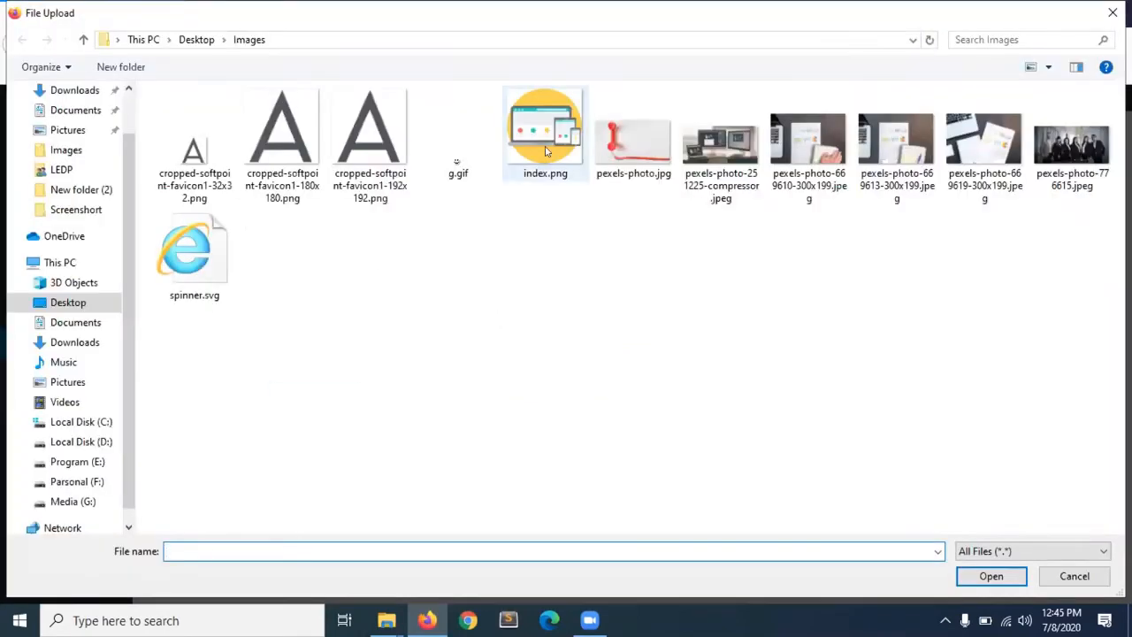
double_click(545, 152)
scroll(1008, 390, down, 2)
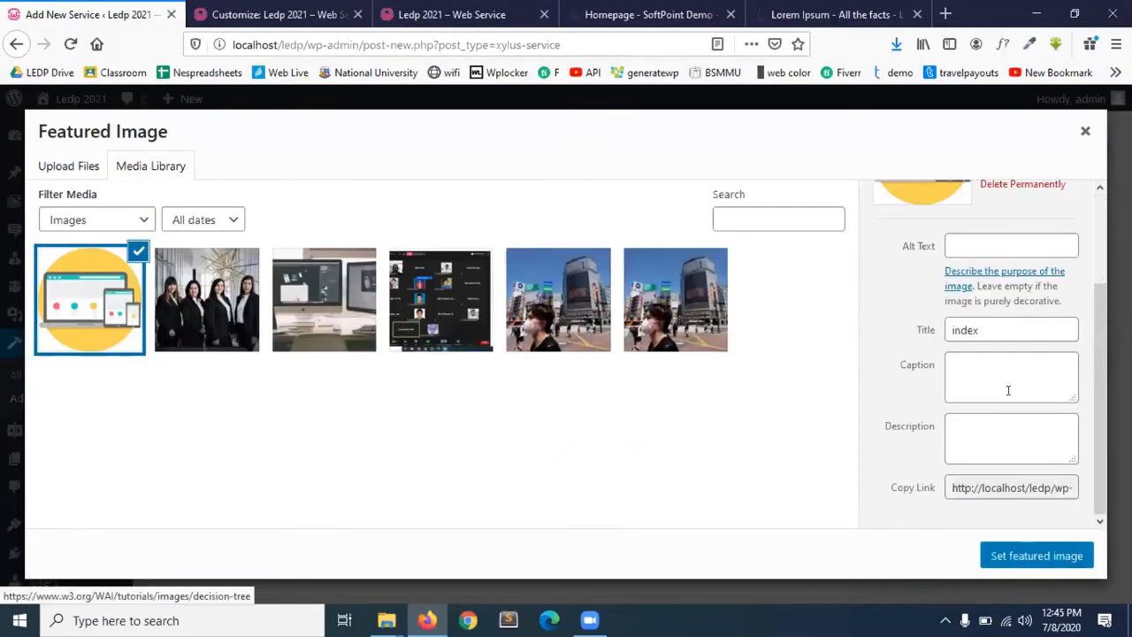
click(1050, 560)
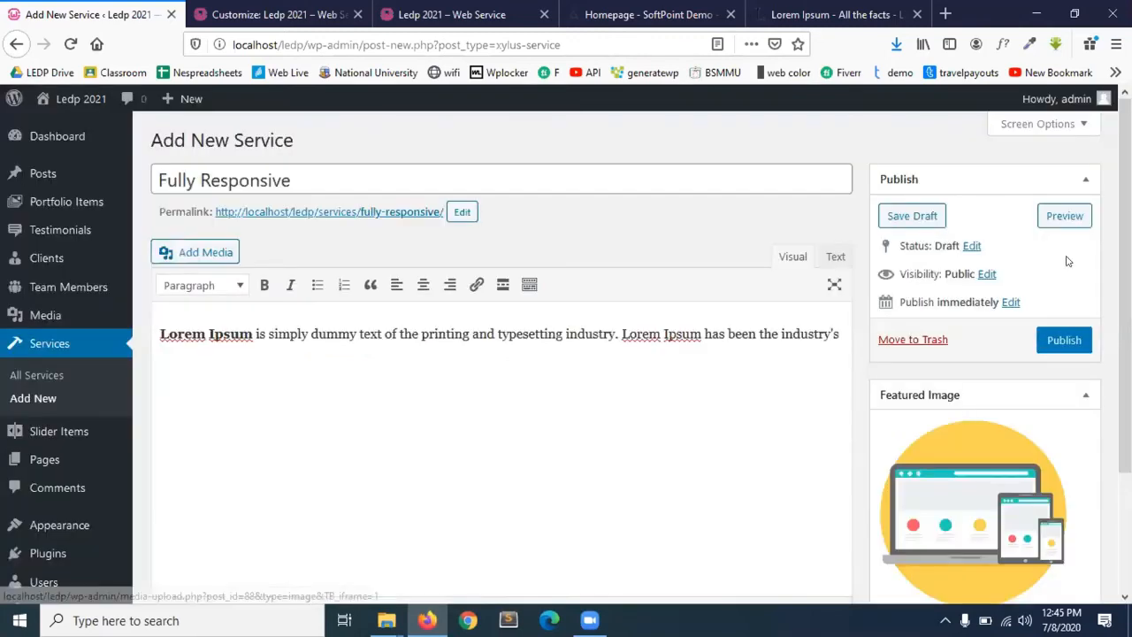
click(1062, 338)
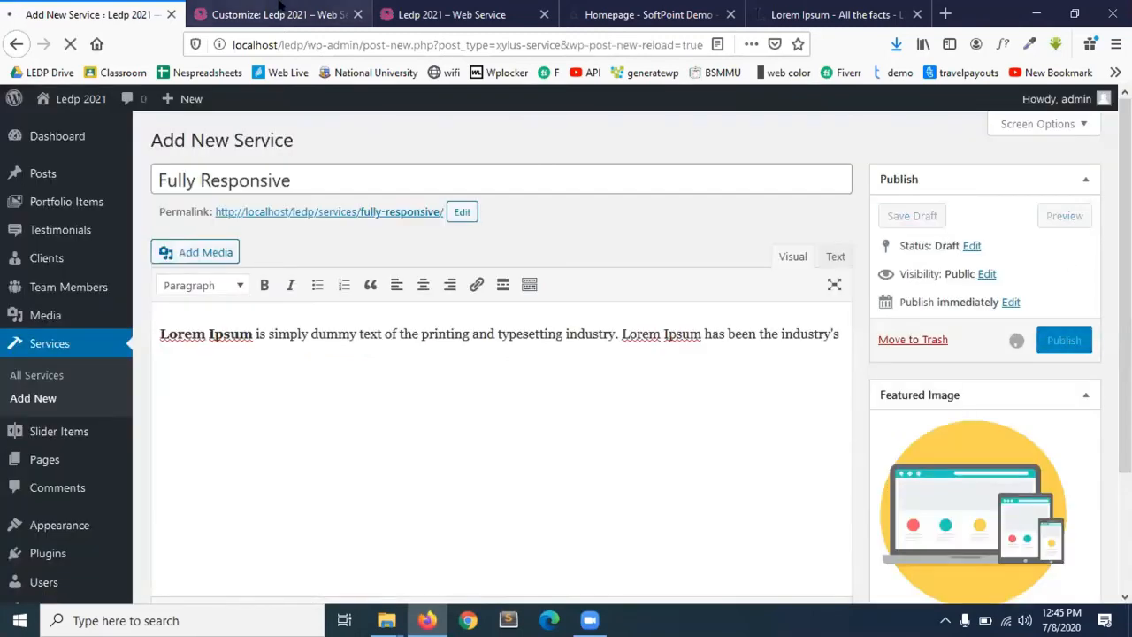
- Reload the site's homepage and check the WEB Design and Fully Responsive entries in the service section
click(283, 10)
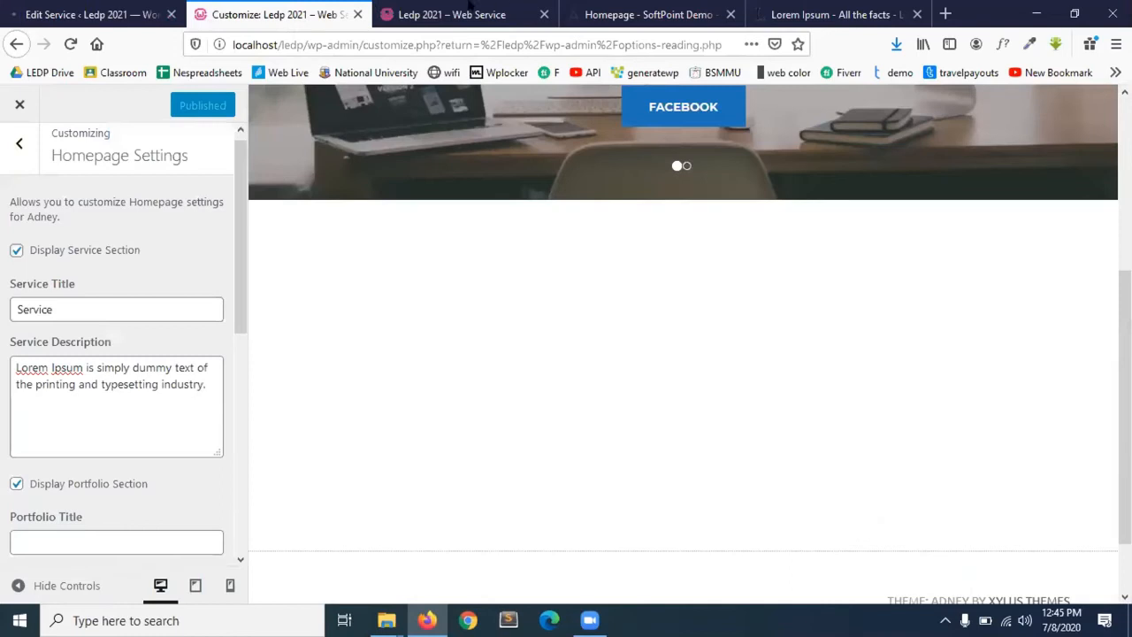
click(471, 8)
click(71, 45)
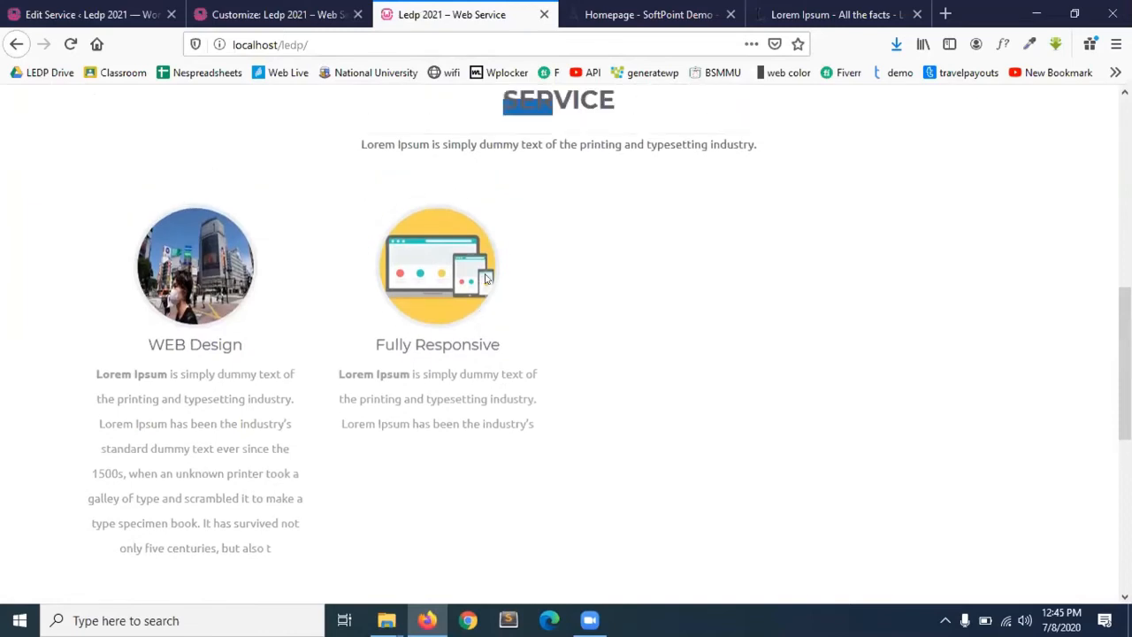
scroll(486, 278, up, 1)
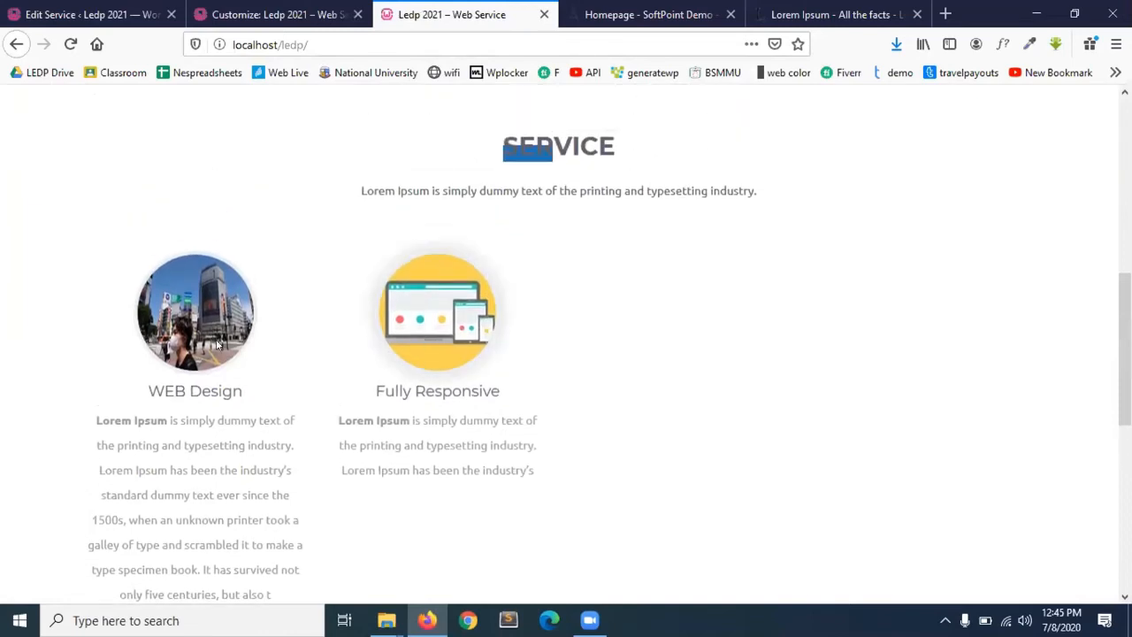
scroll(545, 344, up, 4)
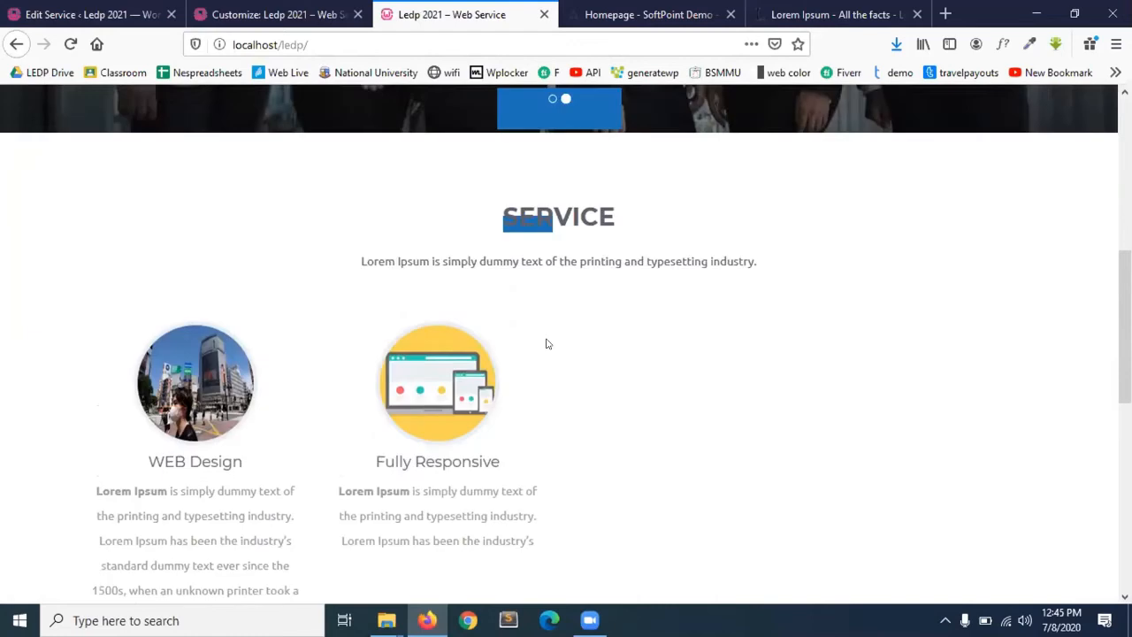
- Compare the homepage's service heading and description with the service title and description in the Customizer's Homepage Settings
drag(491, 336, 638, 336)
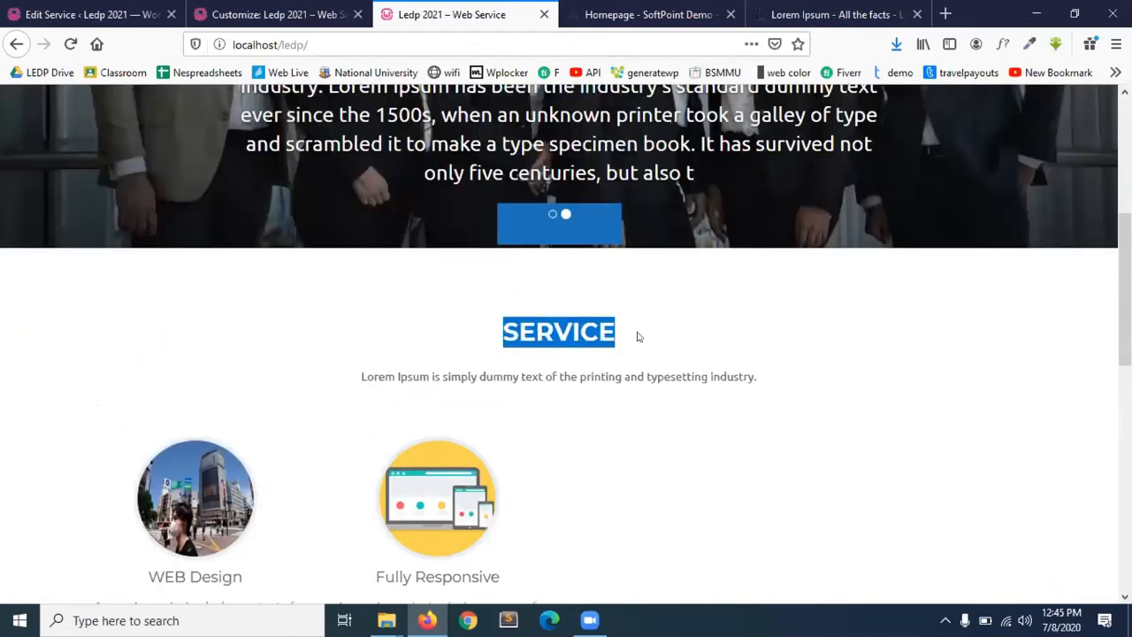
drag(492, 325, 545, 324)
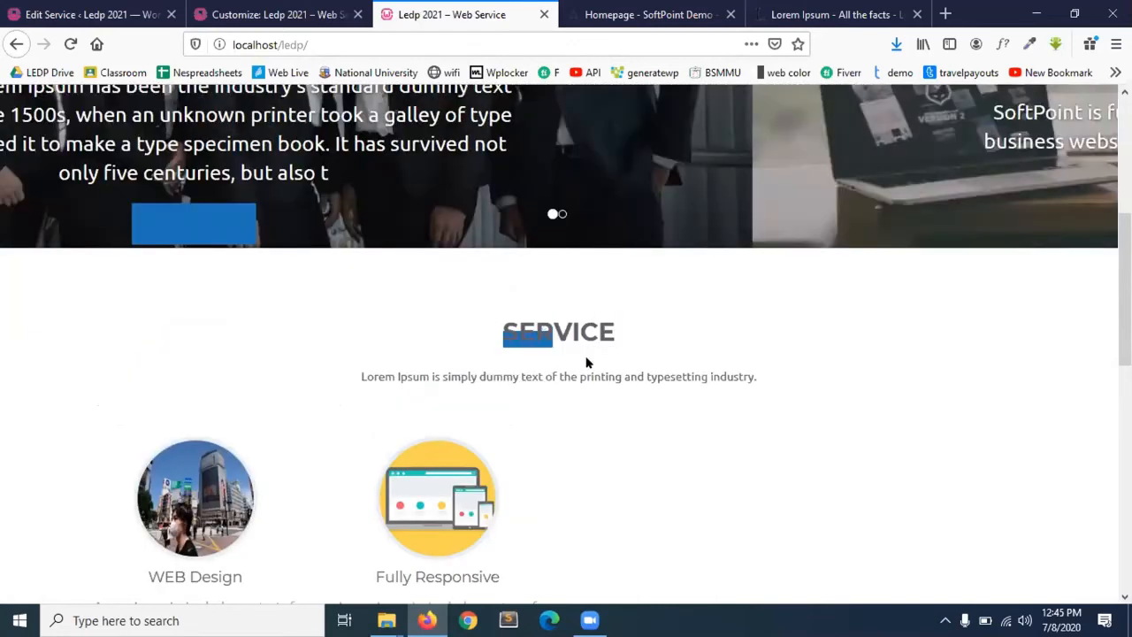
drag(719, 357, 749, 373)
click(637, 331)
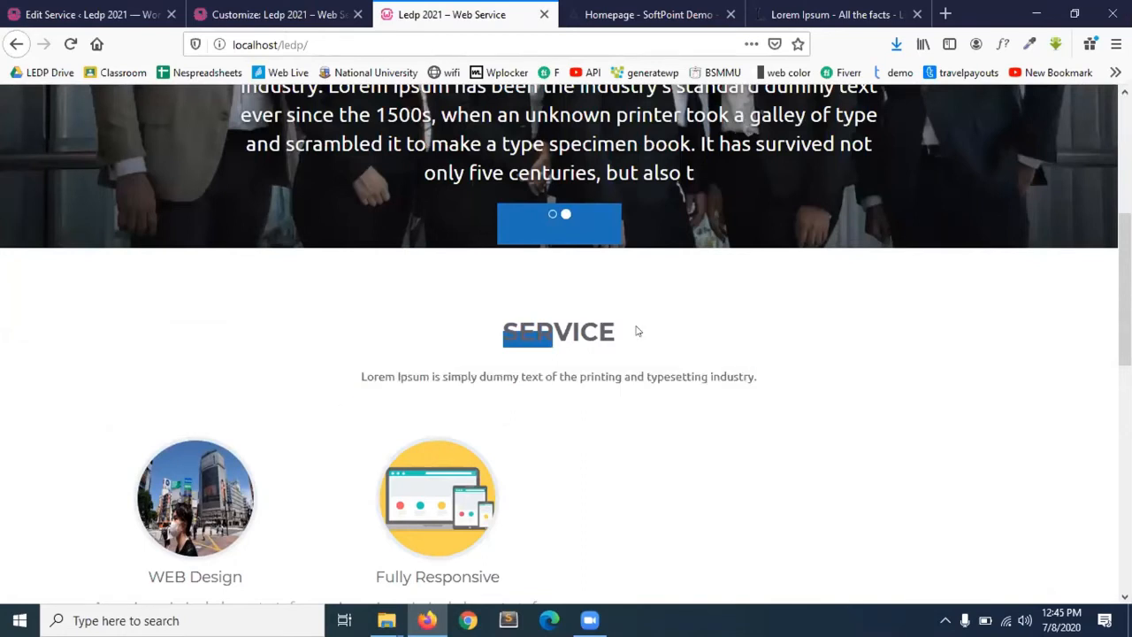
click(274, 14)
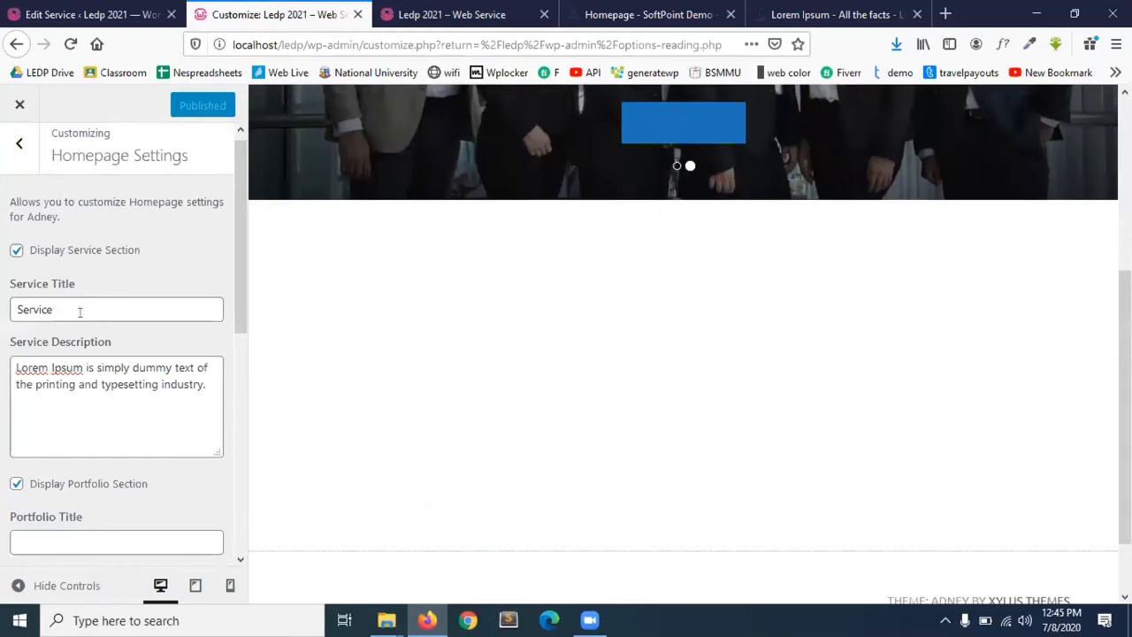
click(451, 14)
drag(492, 329, 399, 353)
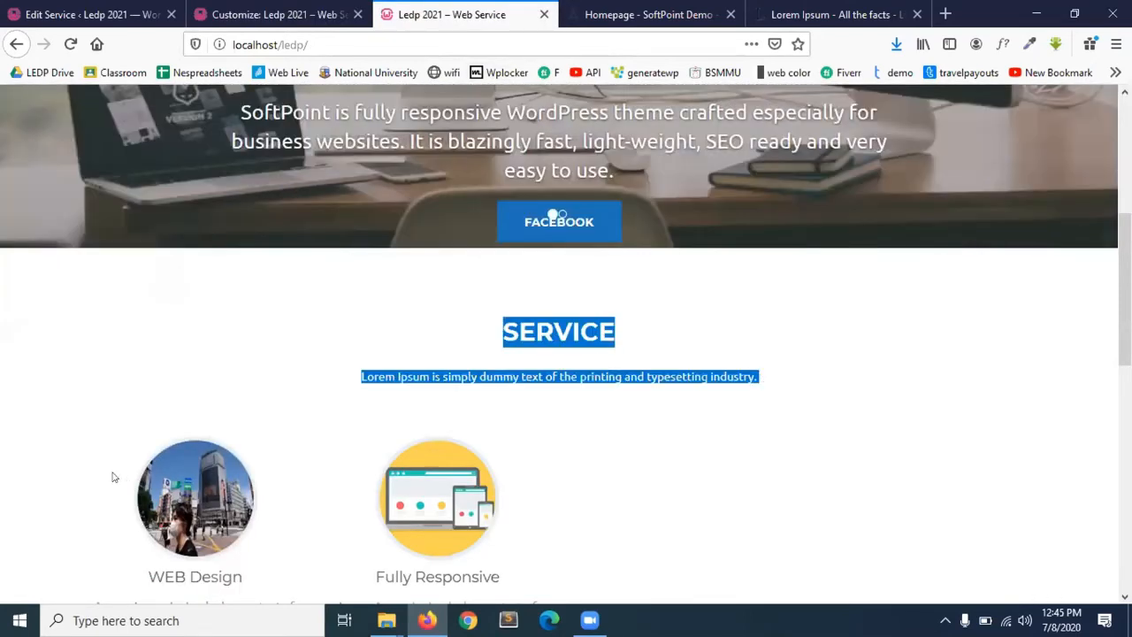
scroll(203, 403, down, 3)
- Return to the WordPress admin and start a new team member entry
click(89, 14)
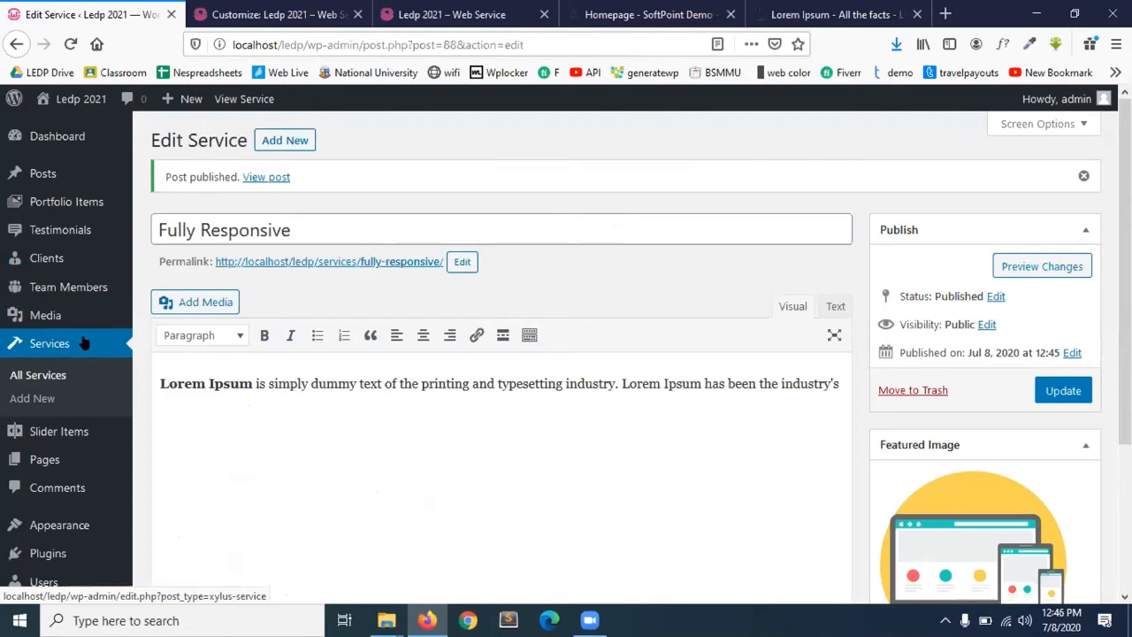
mouse_move(89, 201)
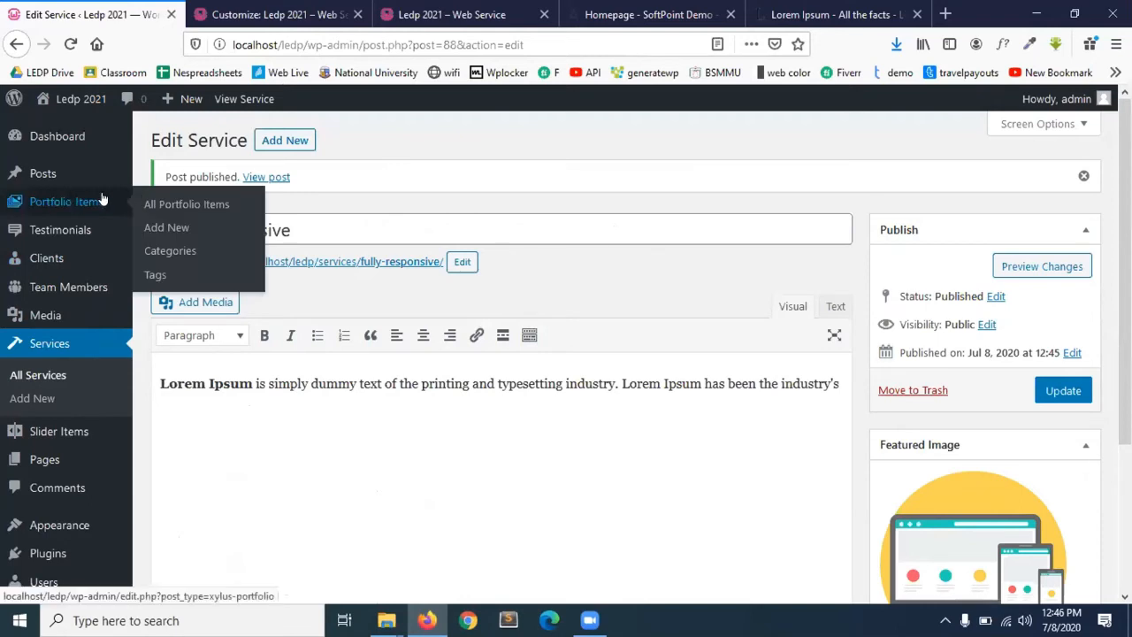
mouse_move(64, 269)
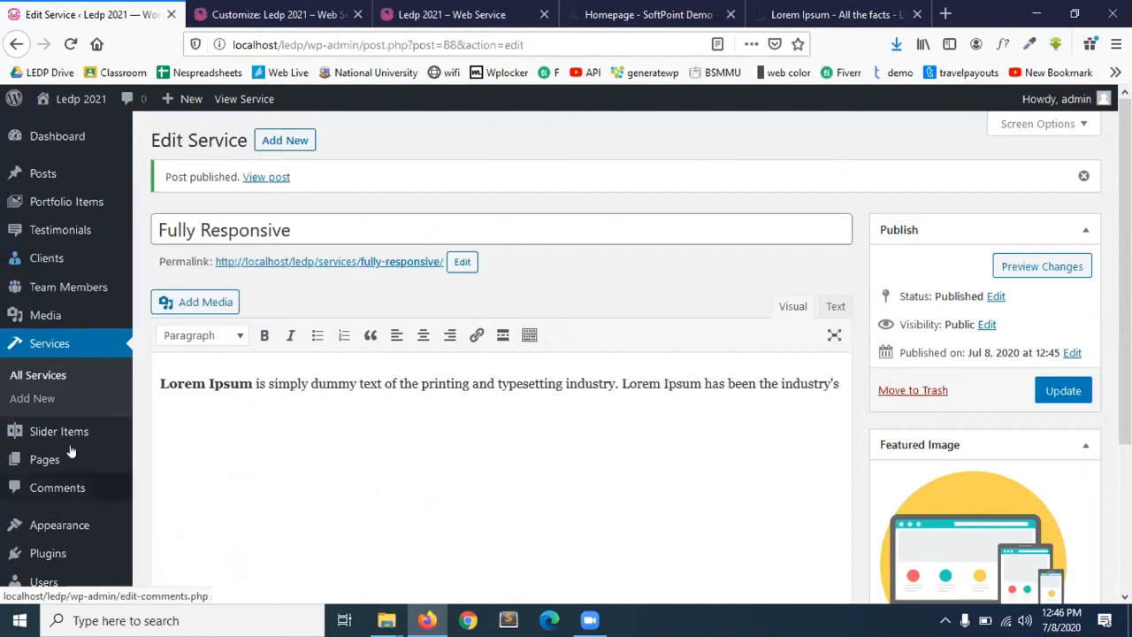
mouse_move(48, 431)
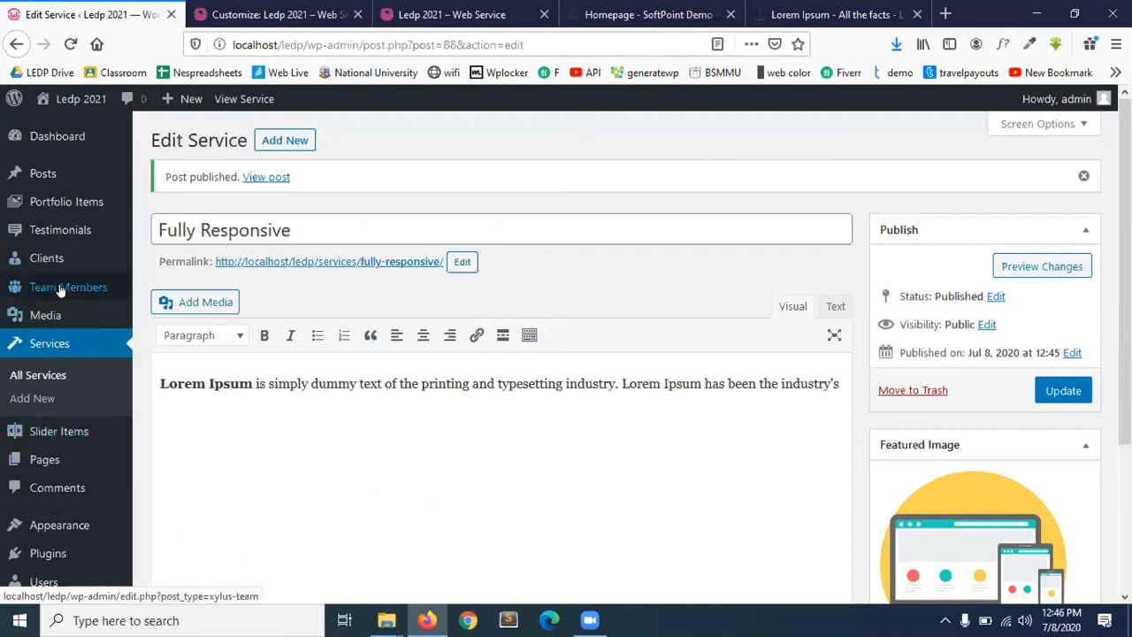
mouse_move(60, 292)
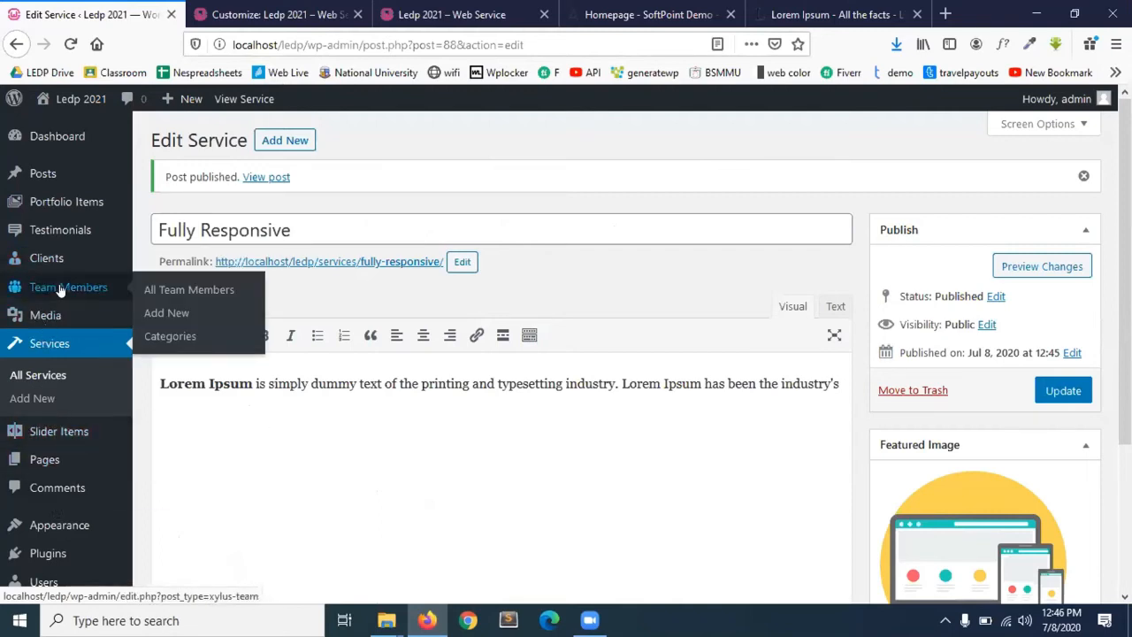
click(171, 313)
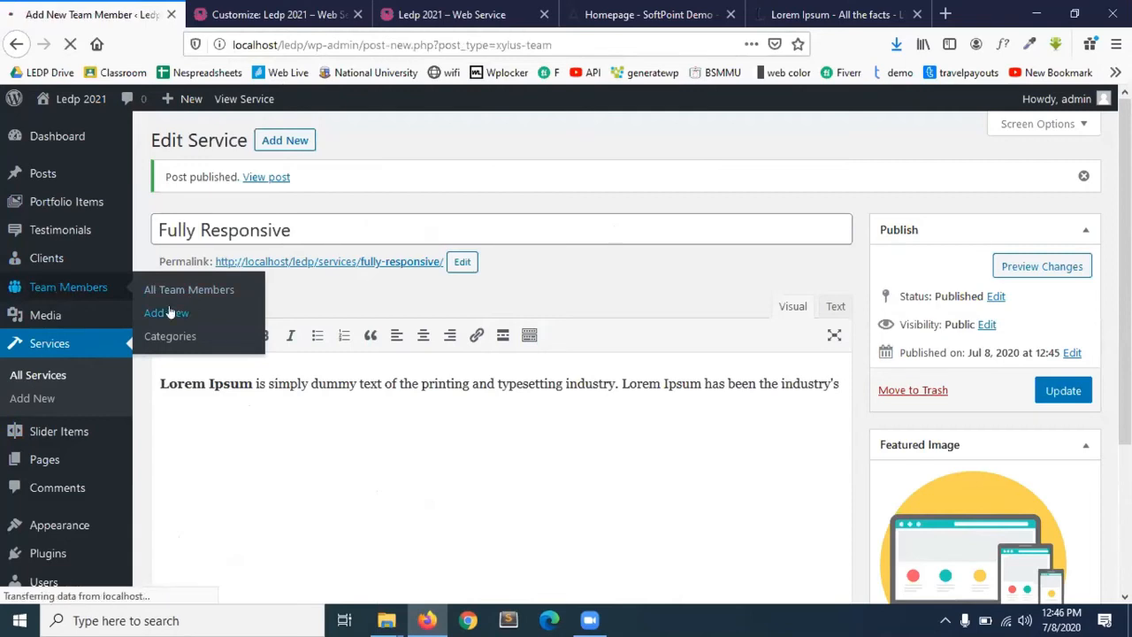
- In the Customizer's Homepage Settings, enter TEam Member as the team section's title and publish the change
click(274, 11)
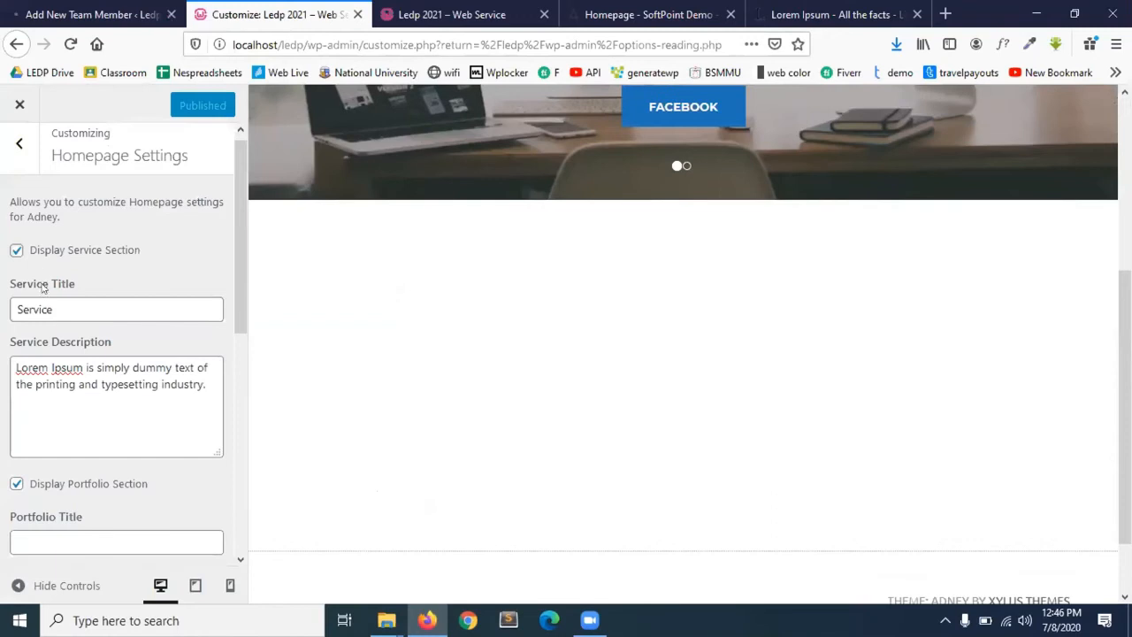
scroll(53, 341, down, 5)
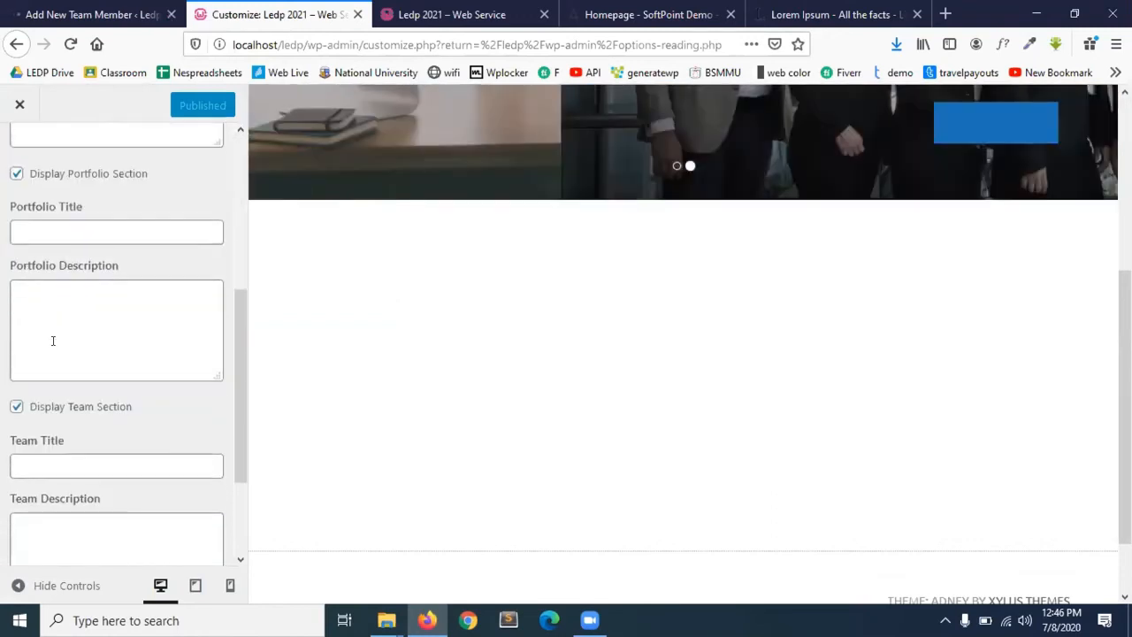
scroll(38, 385, down, 3)
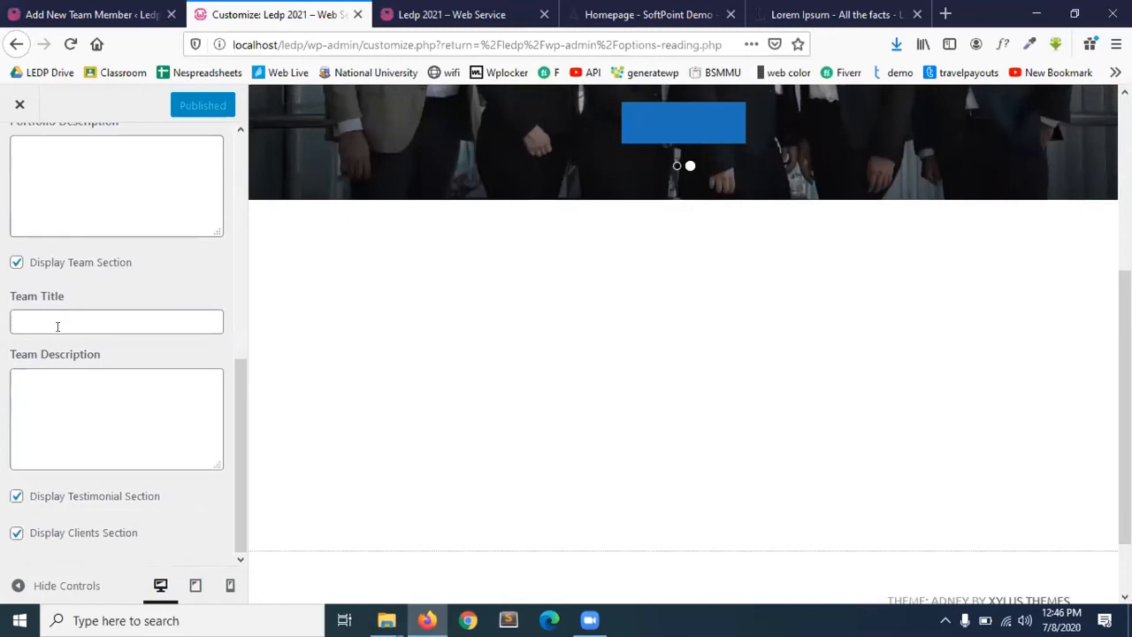
click(75, 328)
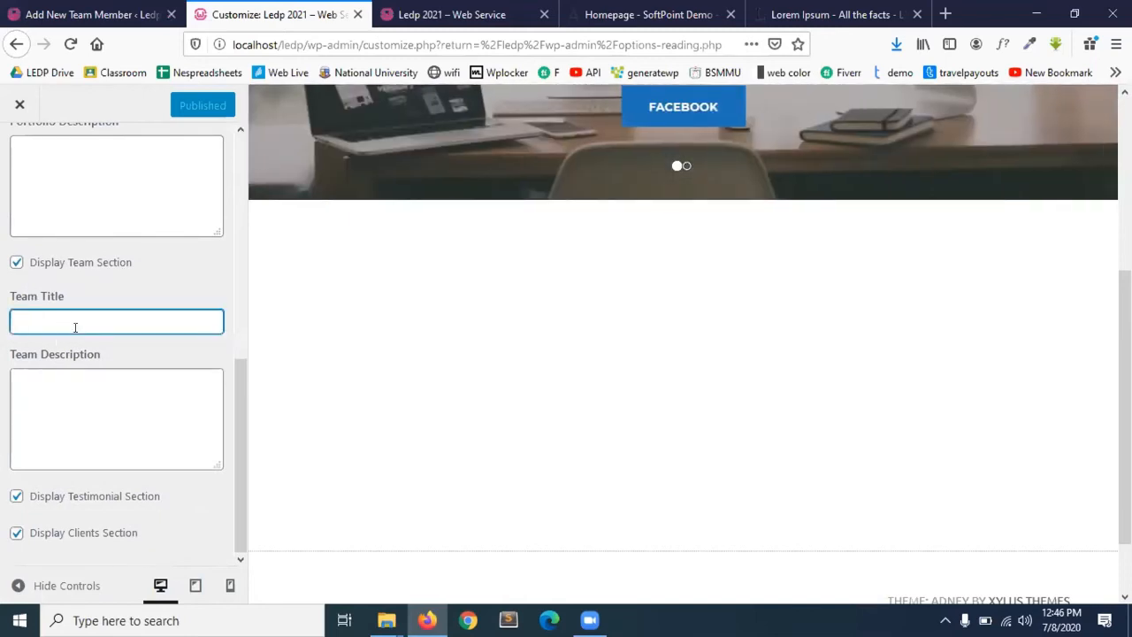
text(T)
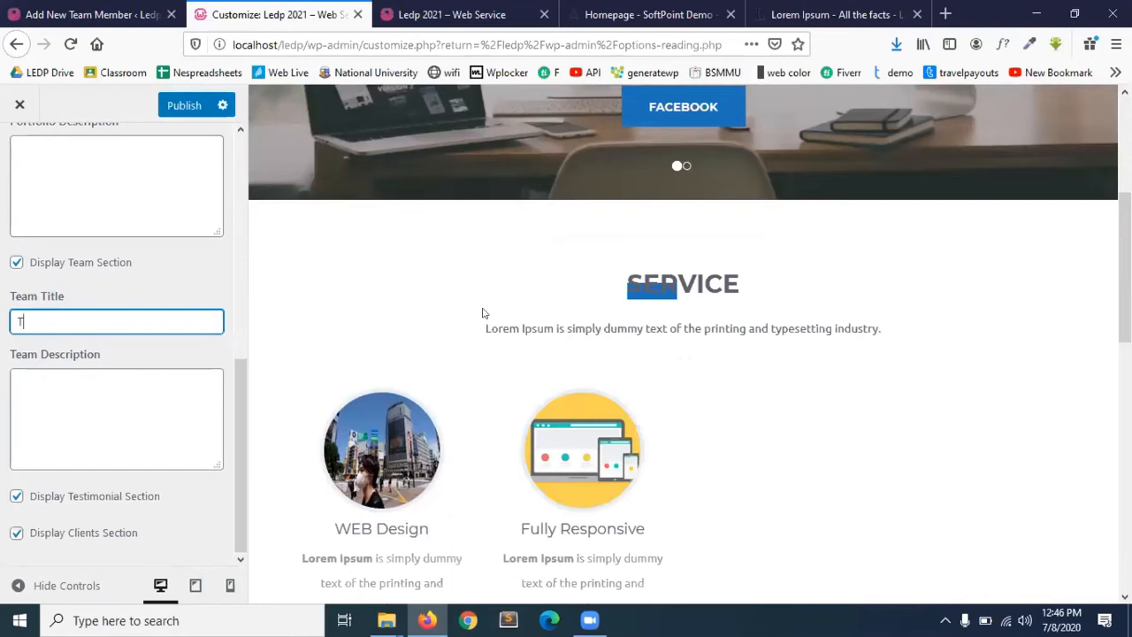
scroll(510, 325, down, 6)
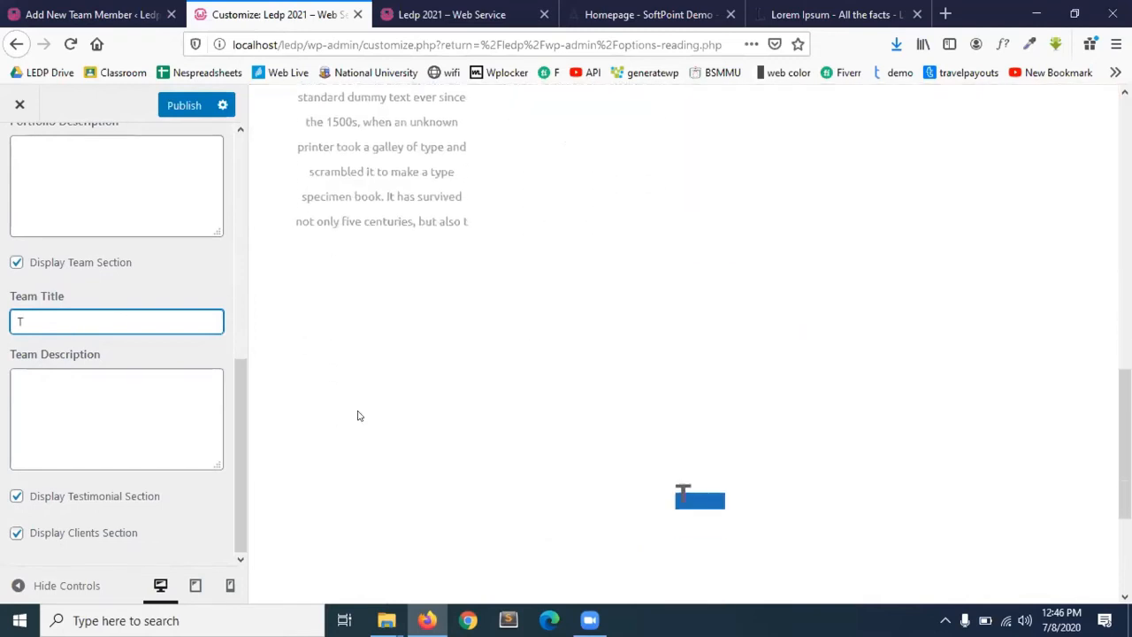
text(Eam Member)
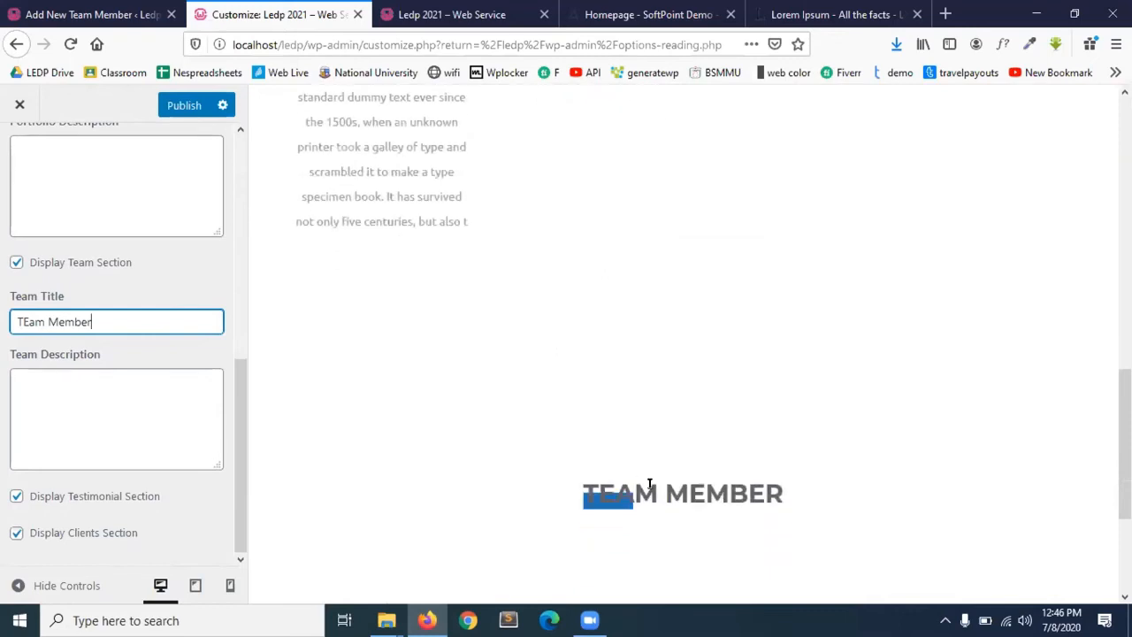
scroll(655, 487, down, 1)
click(190, 115)
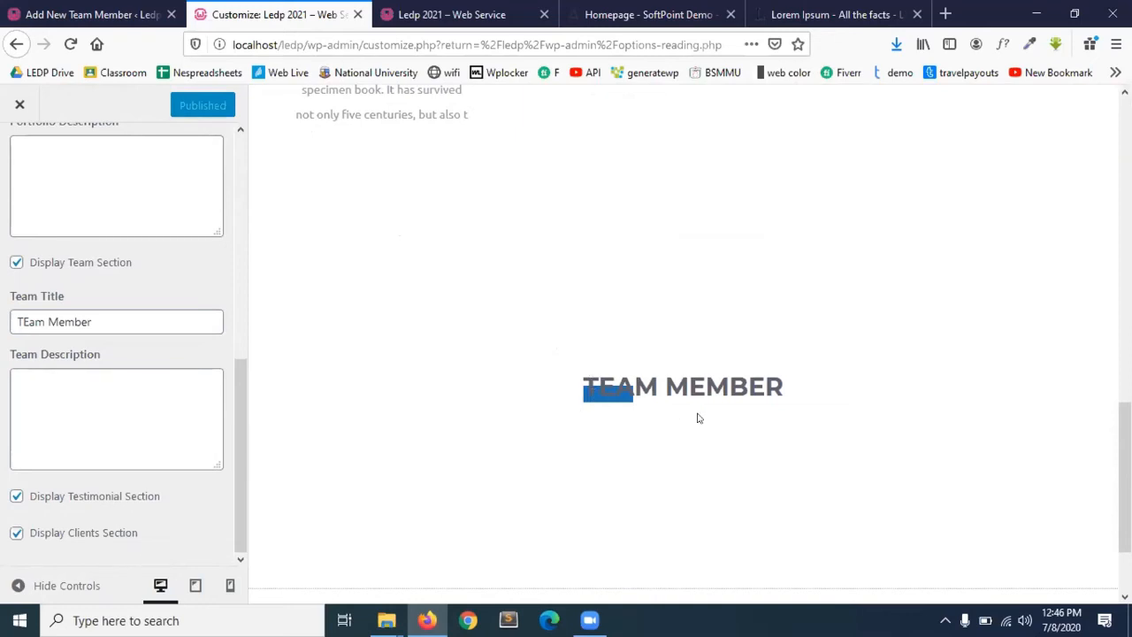
- Correct the capitalization of the team section's title so it reads Team Member
click(23, 321)
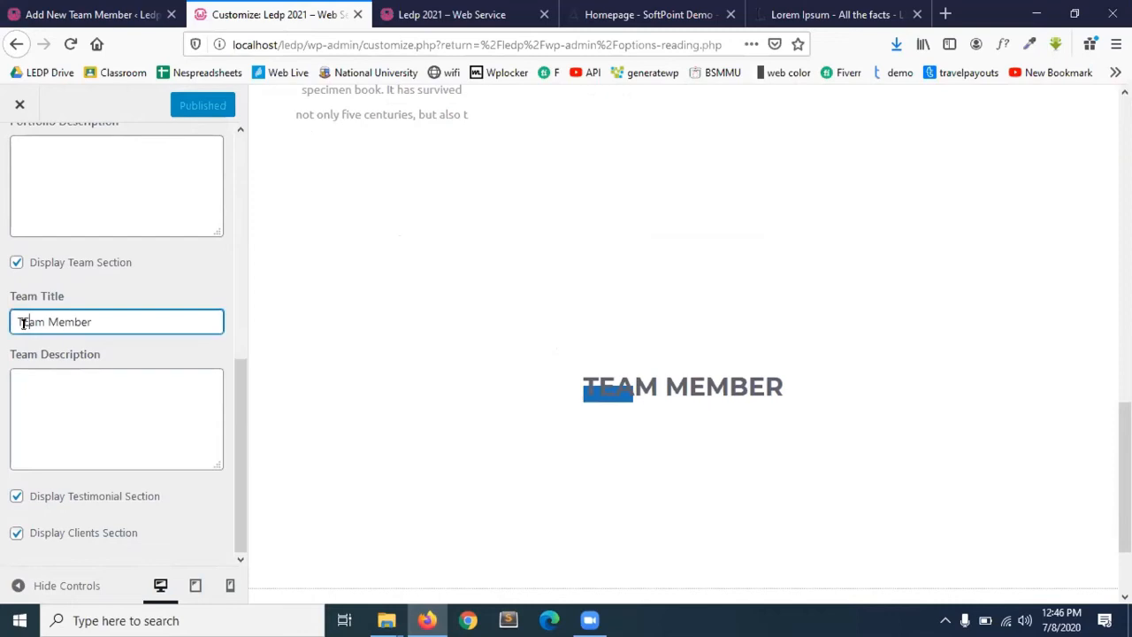
key(Delete)
key(Delete)
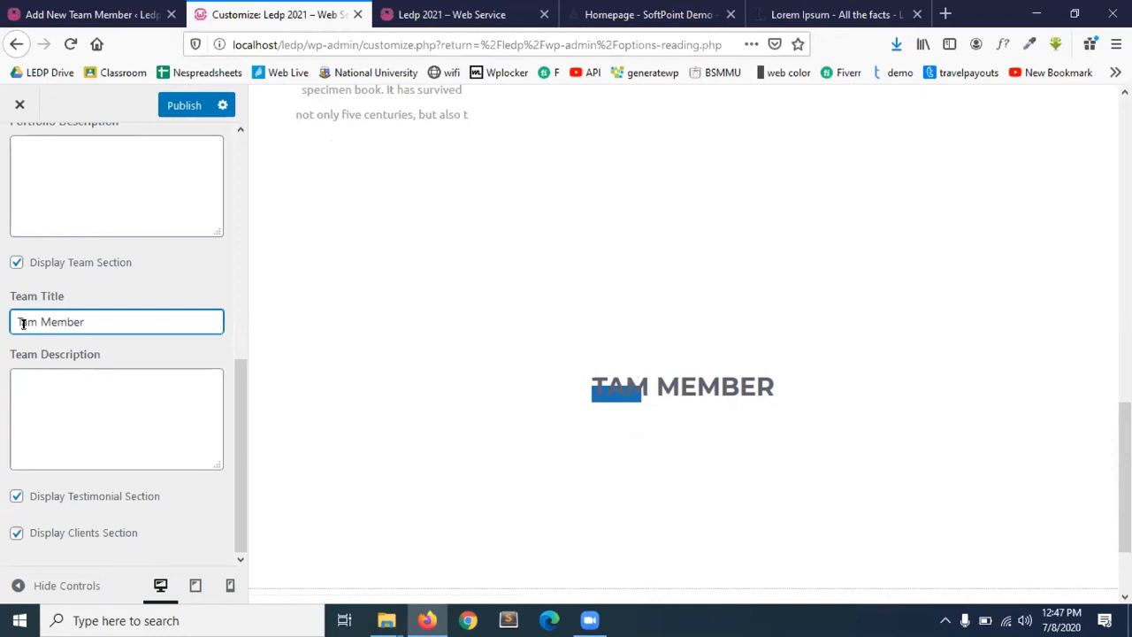
text(ea)
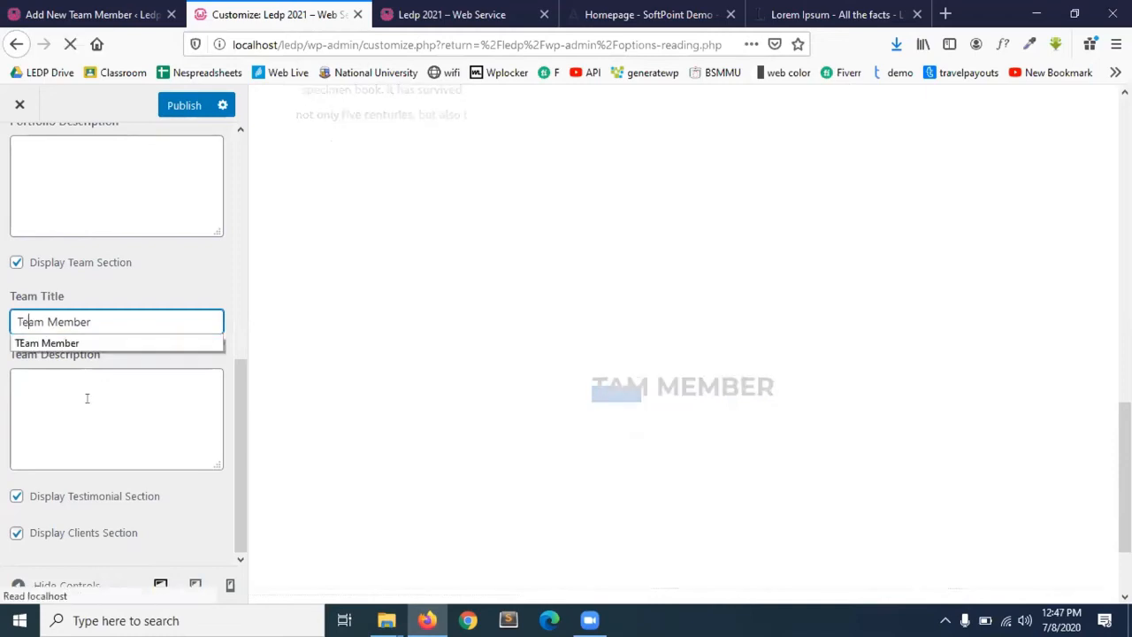
- Fill the team description with Lorem Ipsum text, trim it to end at "standard dummy text ever", and publish the Customizer changes
click(87, 403)
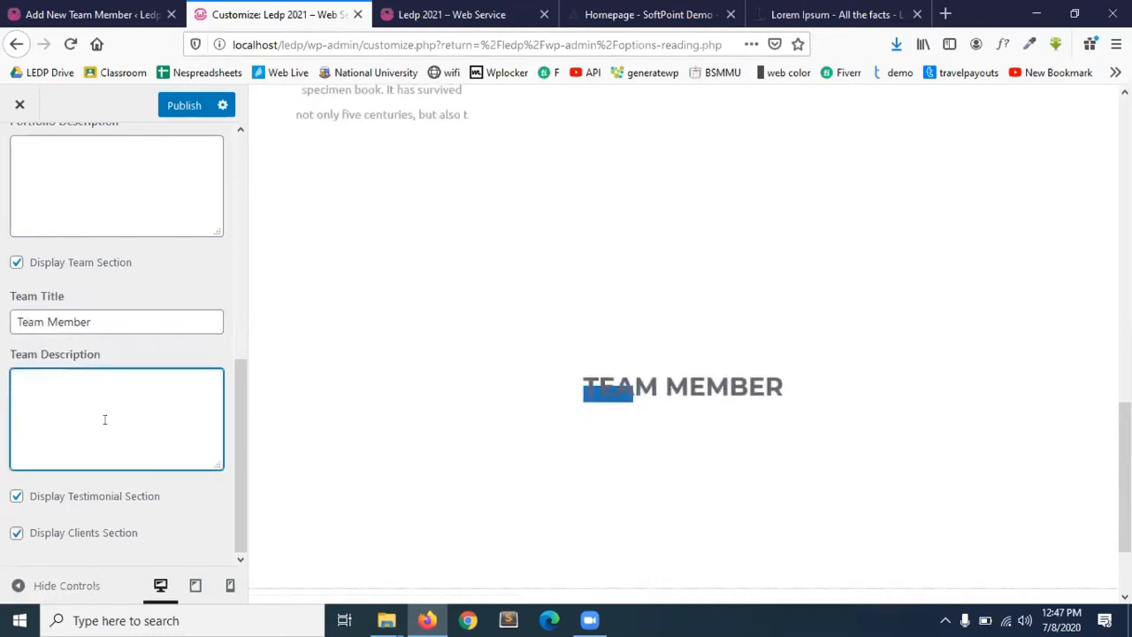
text(Lorem Ipsum is simply dummy text of the printing and typesetting industry. Lorem Ipsum has been the industry's standard dummy text ever since the 1500s, when an unknown printer took a galley of type and scrambled it to make a type specimen book. It has survived not only five centuries, but also t)
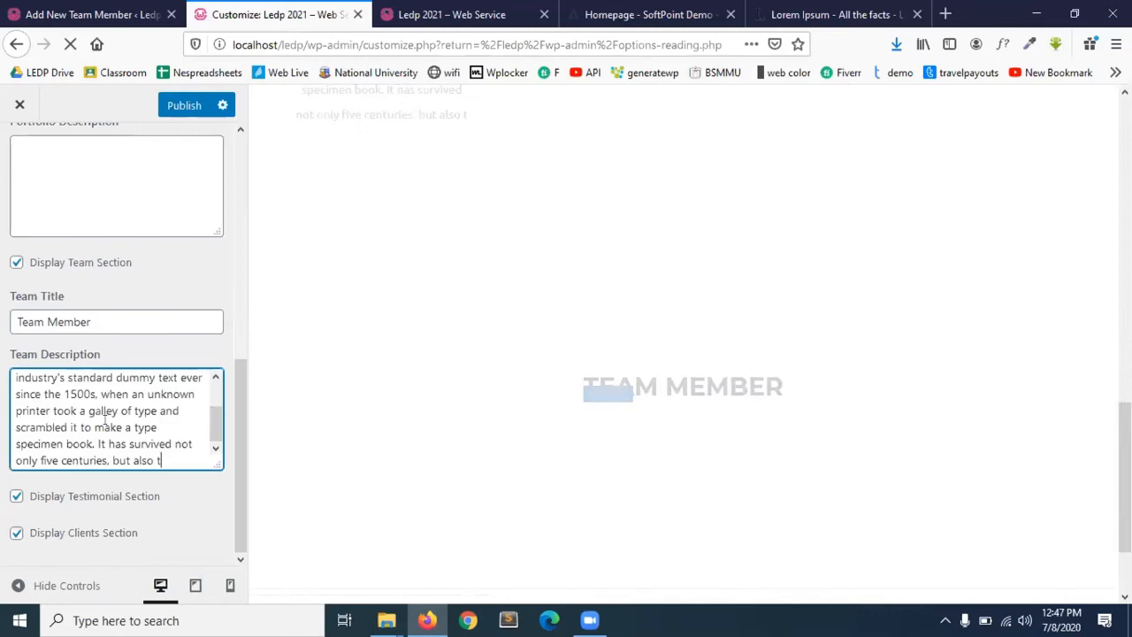
drag(162, 461, 6, 391)
key(BackSpace)
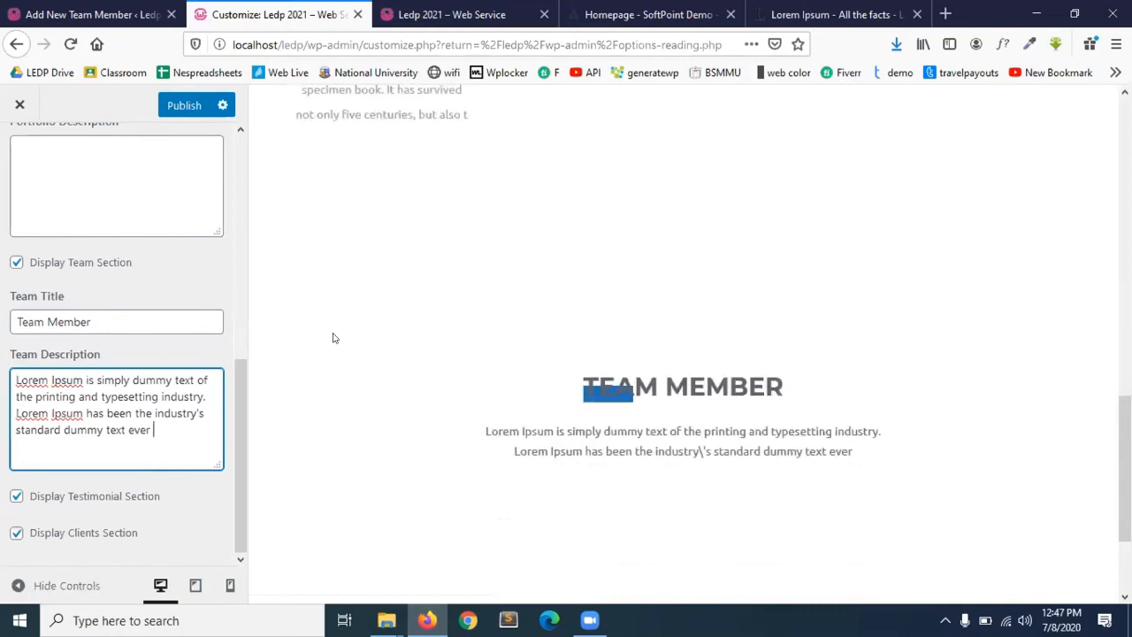
click(186, 106)
- Return to the WordPress admin, start a new team member entry and set the member's position to CEO
click(89, 14)
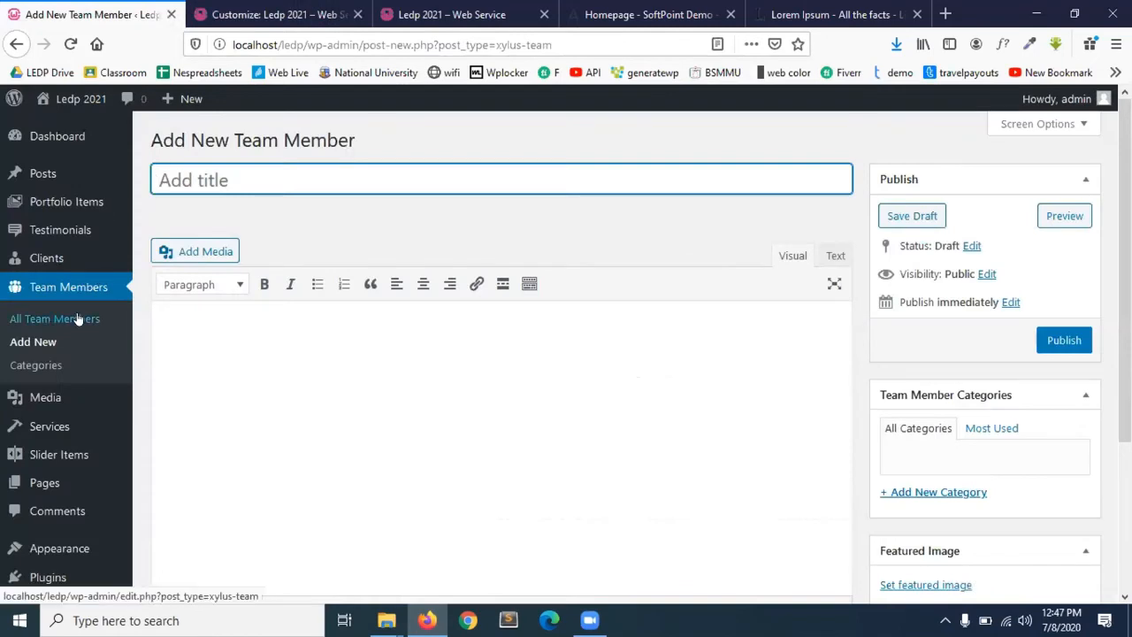
click(44, 342)
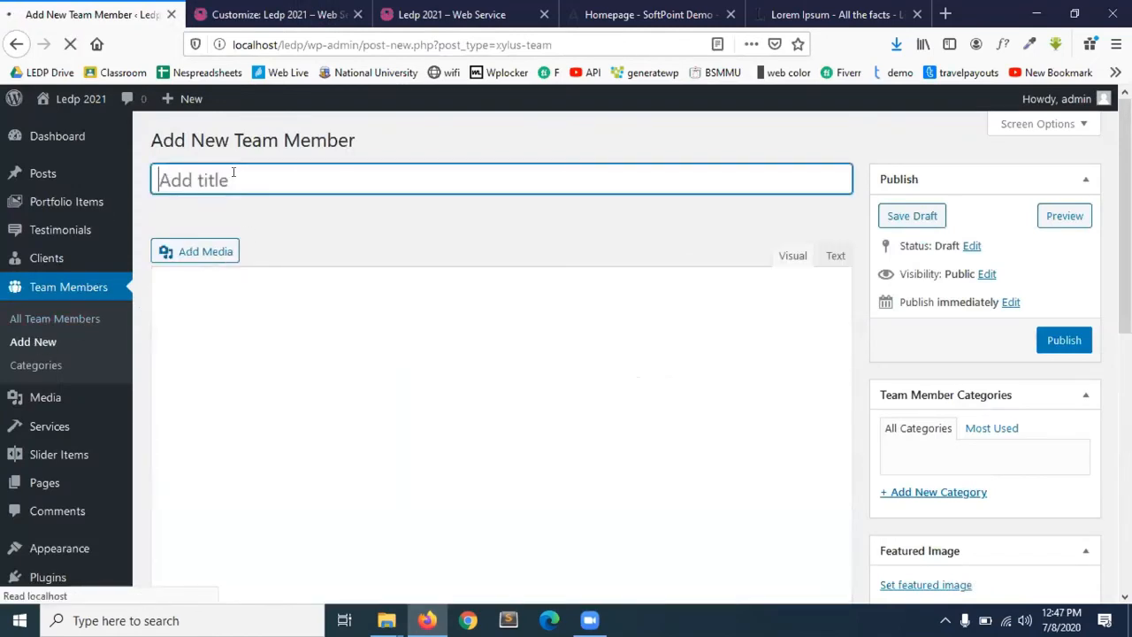
scroll(386, 405, down, 2)
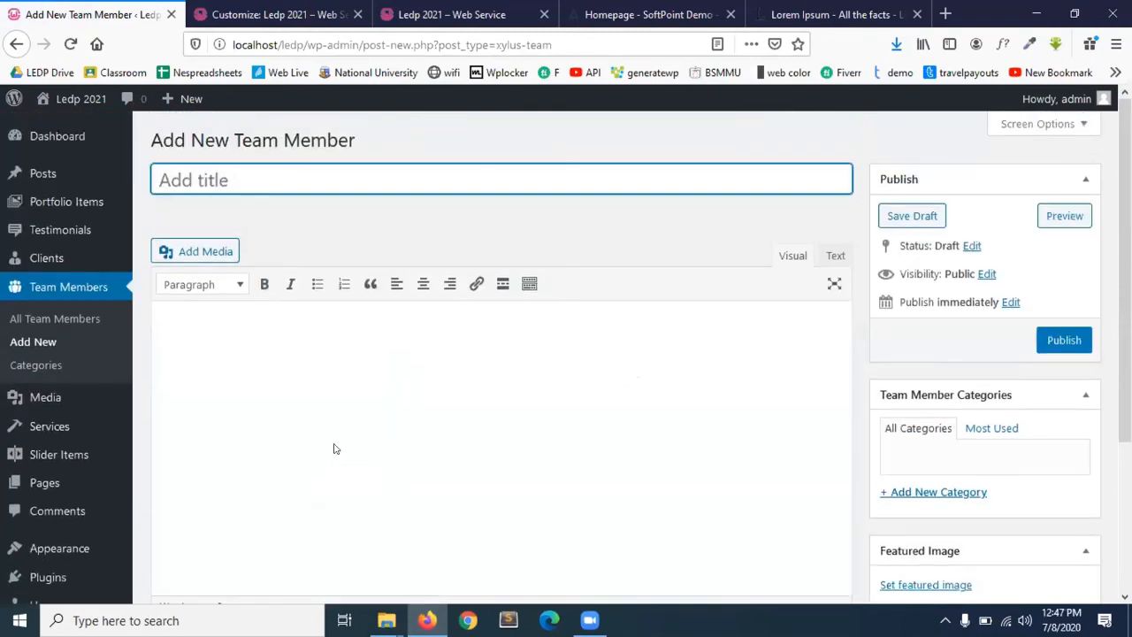
scroll(328, 439, down, 2)
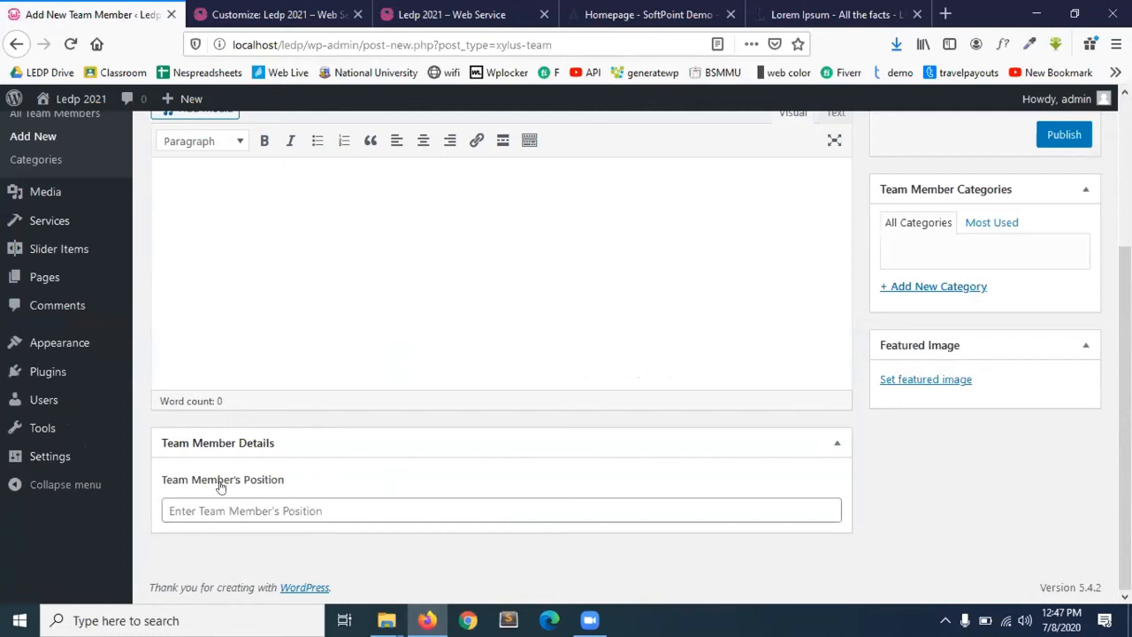
click(212, 505)
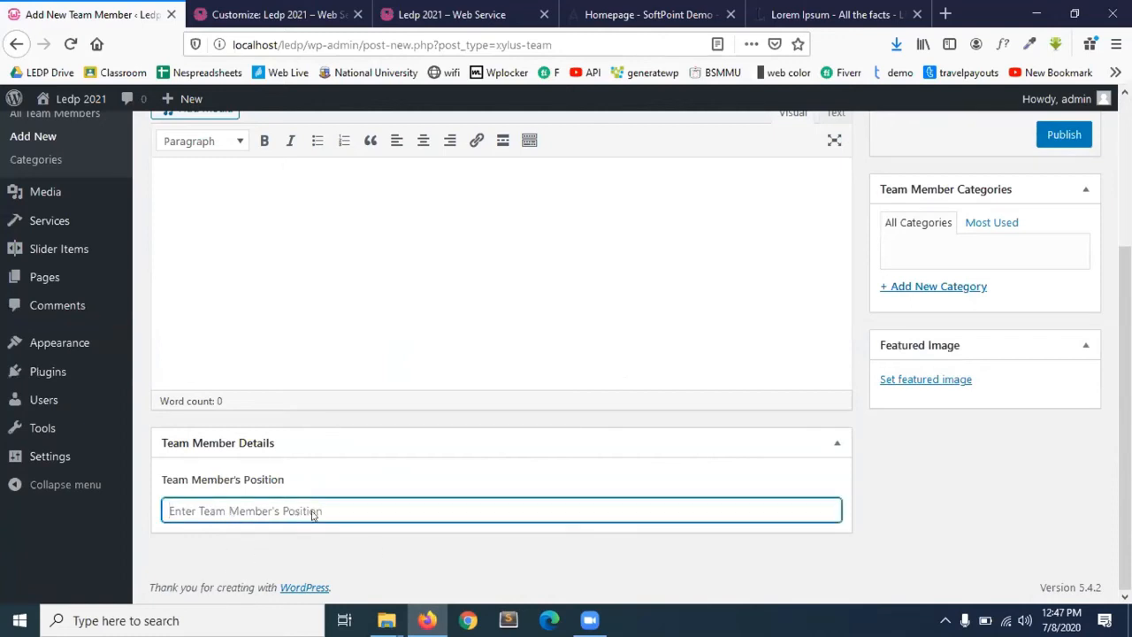
text(CEO)
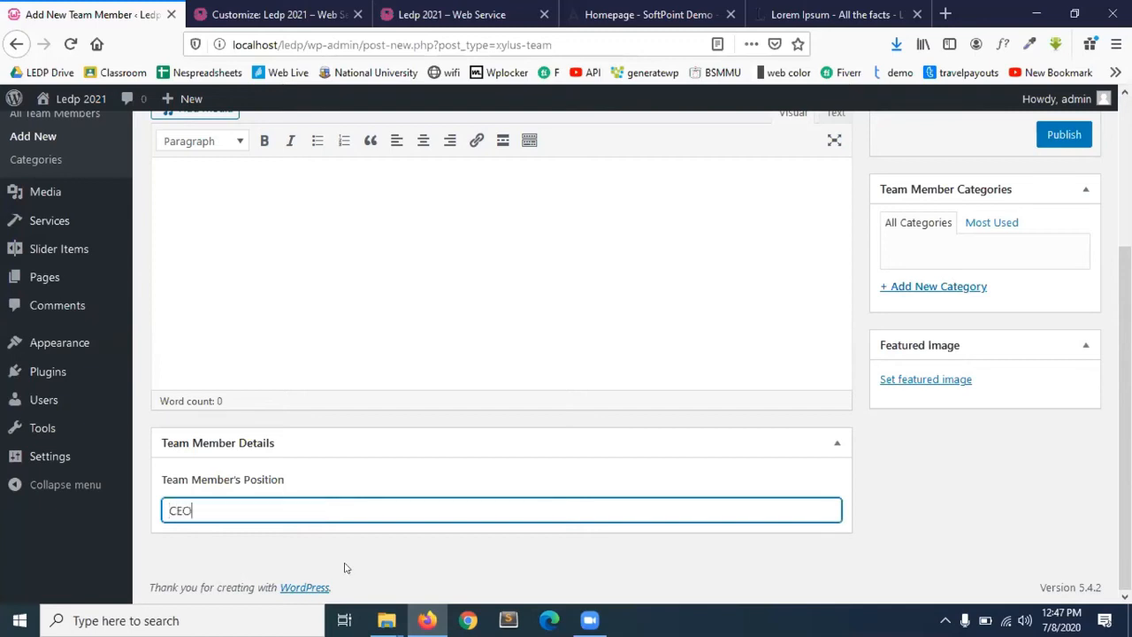
- Enter the team member's full name, including the MD prefix, as the entry's title
scroll(563, 366, up, 3)
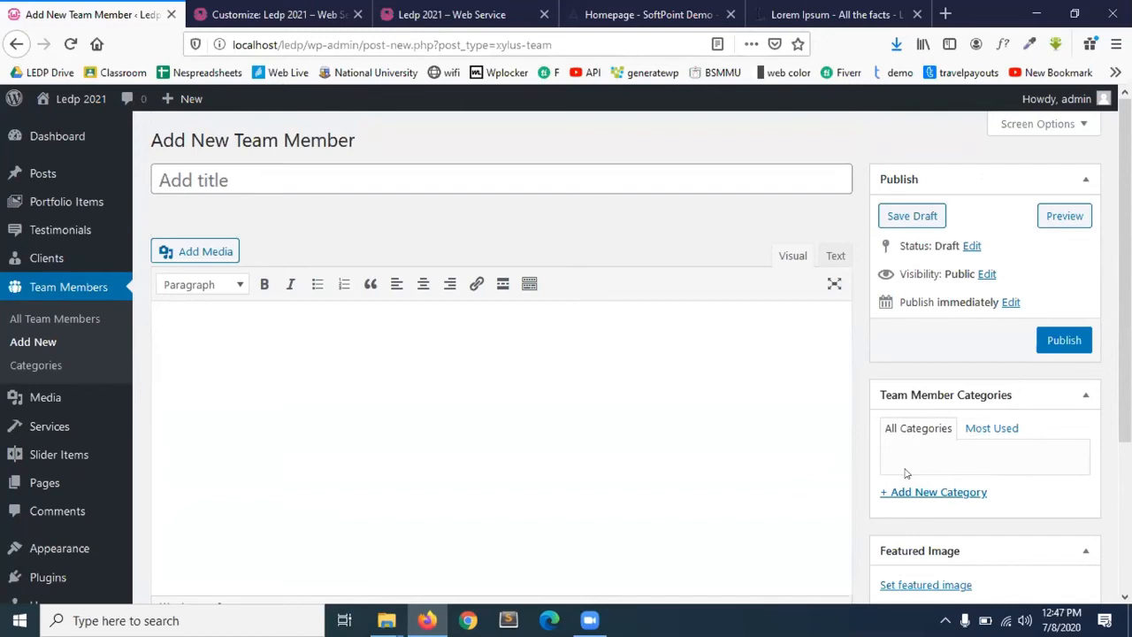
click(212, 180)
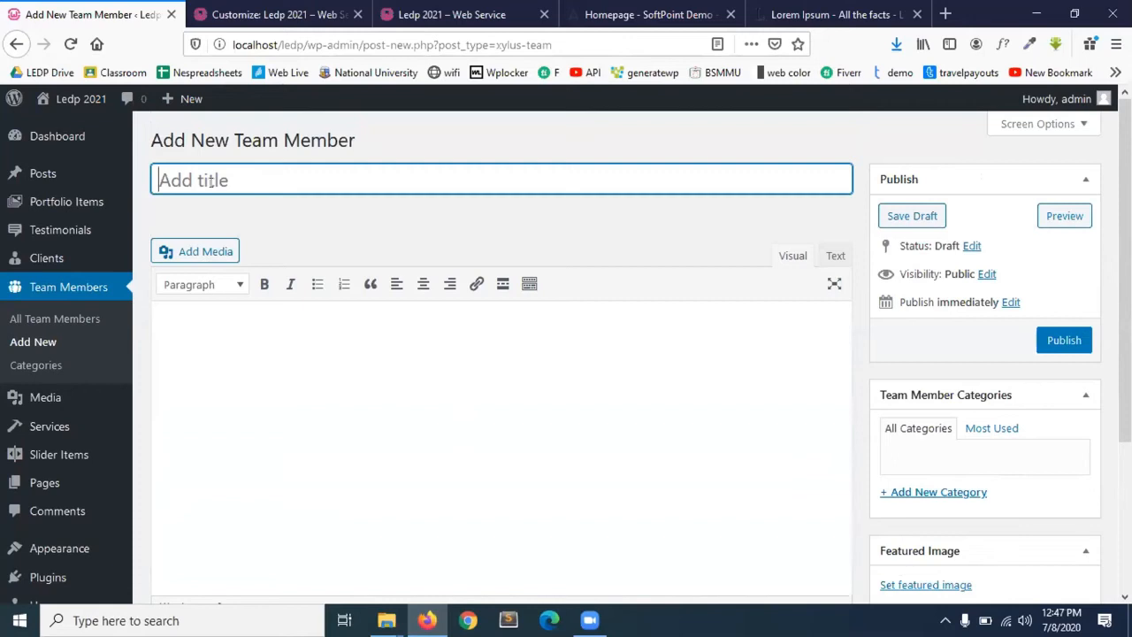
text(Rohim)
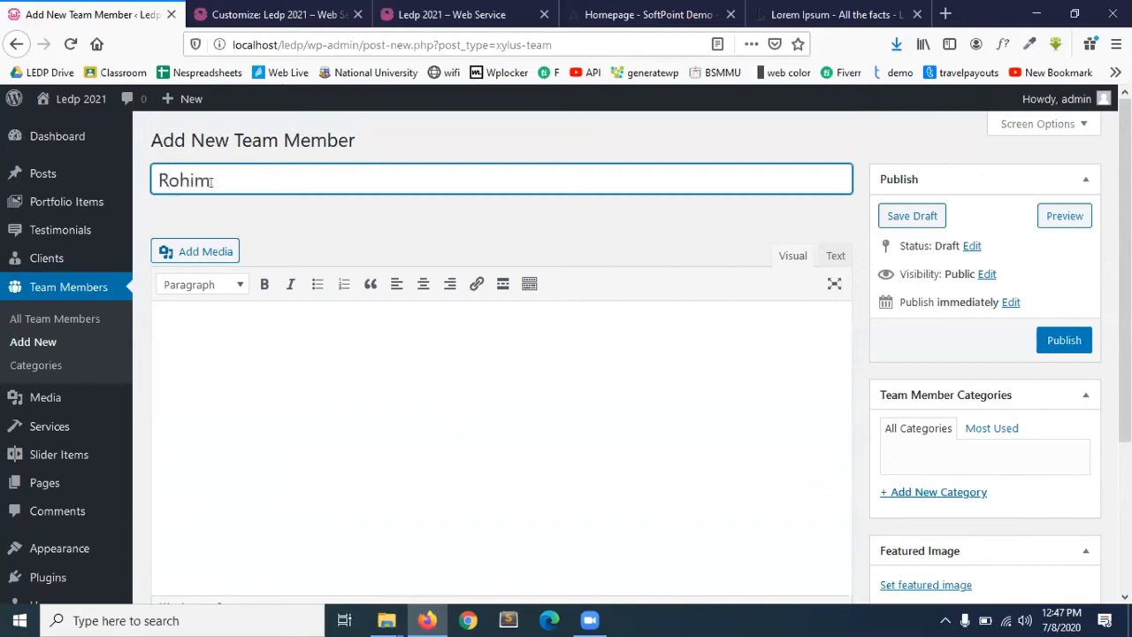
text(MD)
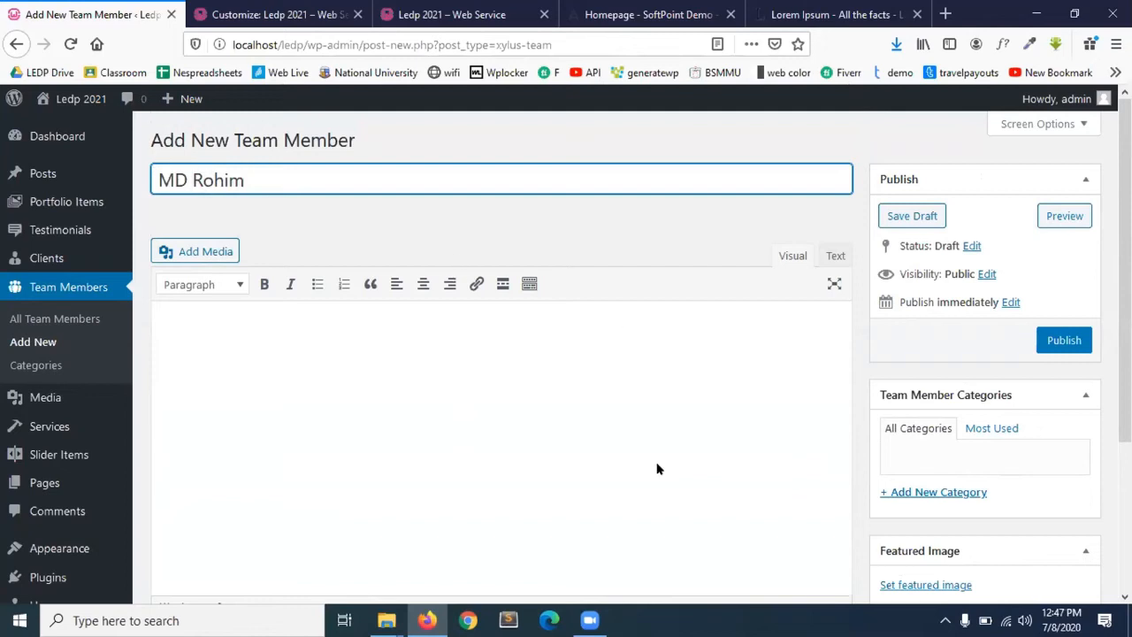
- Set the last street photo in the media library as the team member's featured image and publish the entry
scroll(657, 469, down, 3)
scroll(890, 487, up, 5)
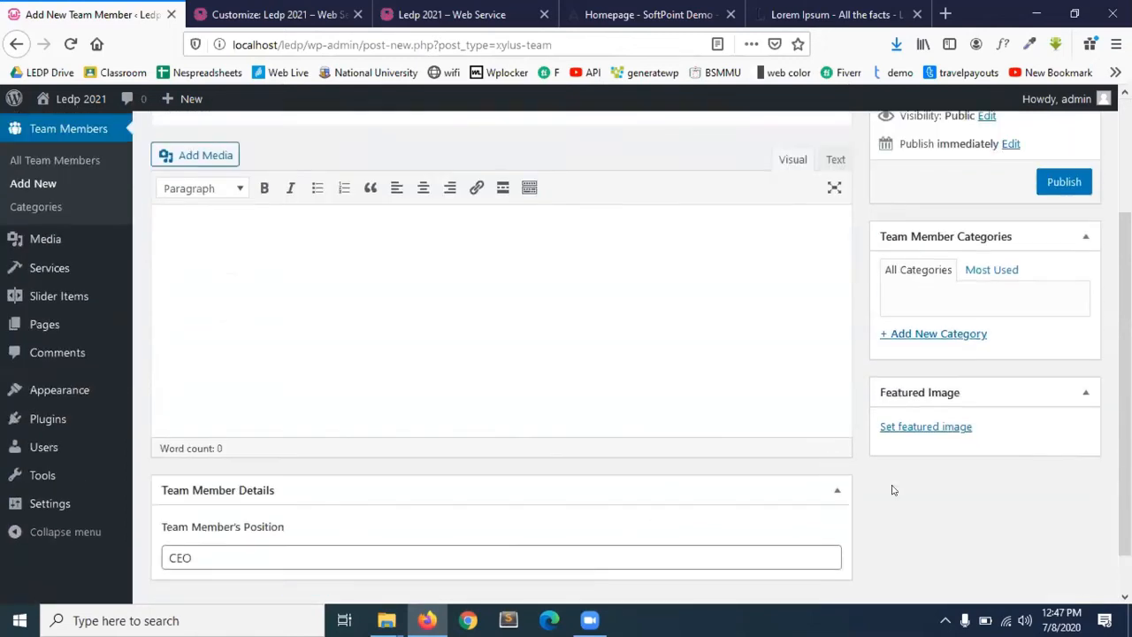
click(932, 550)
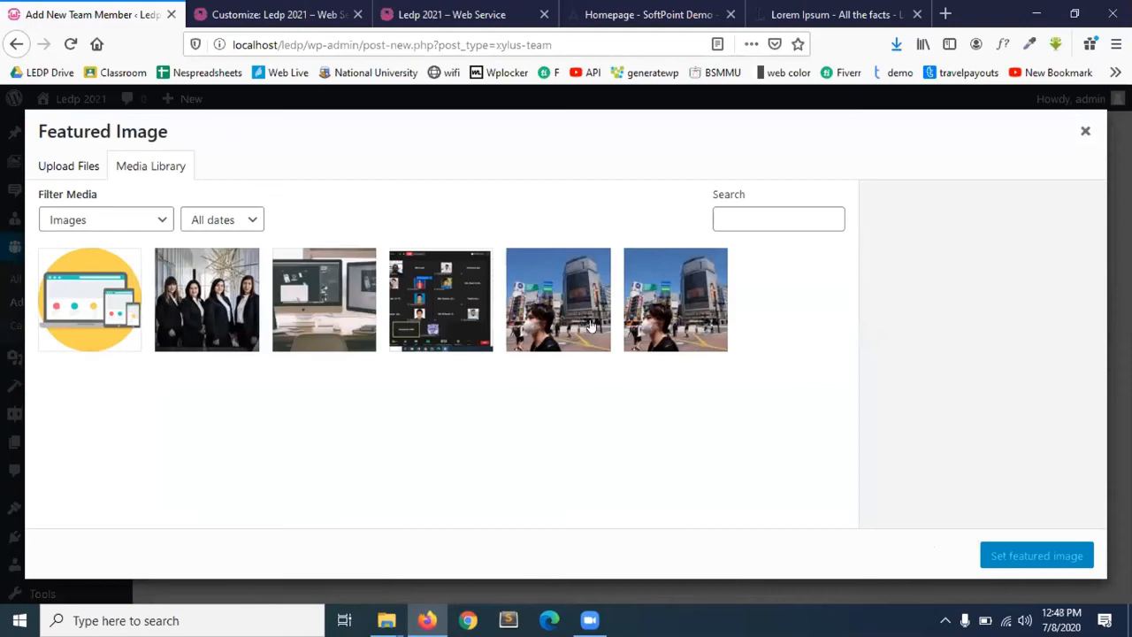
click(694, 341)
click(1017, 555)
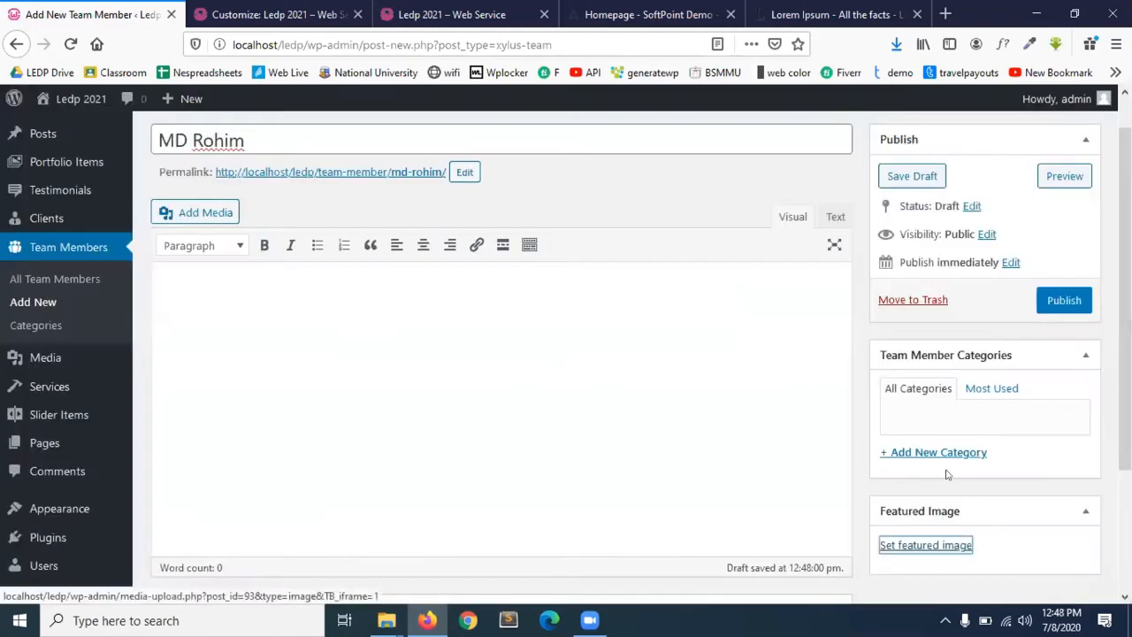
click(1064, 310)
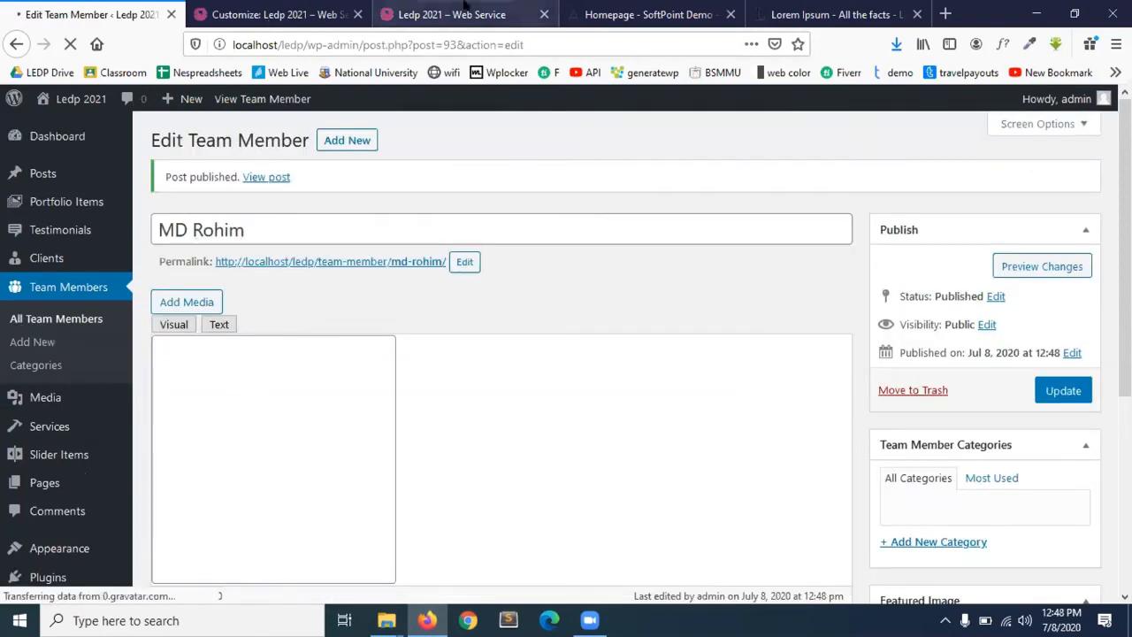
- Reload the site's homepage and check the team section's heading, description and member photo
click(446, 14)
click(71, 45)
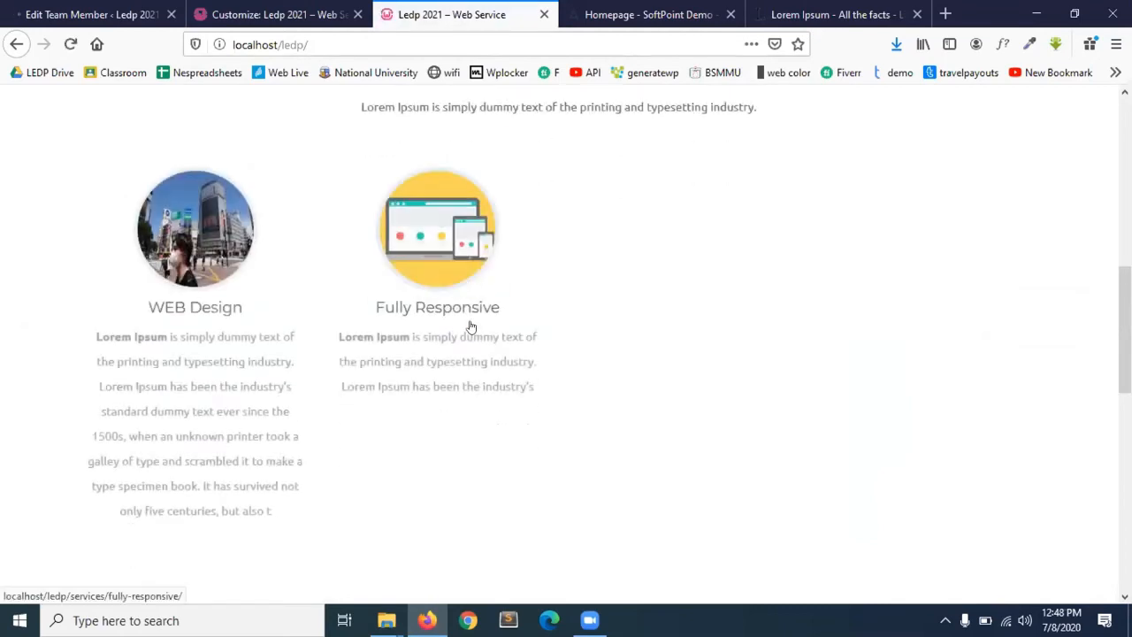
scroll(468, 325, down, 10)
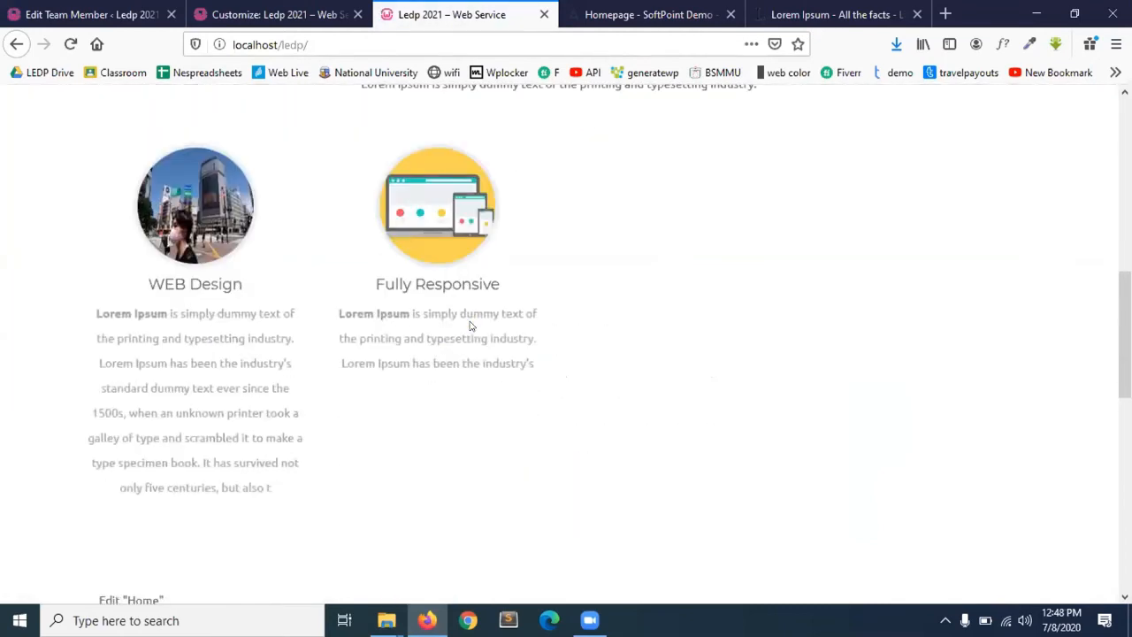
scroll(608, 373, down, 3)
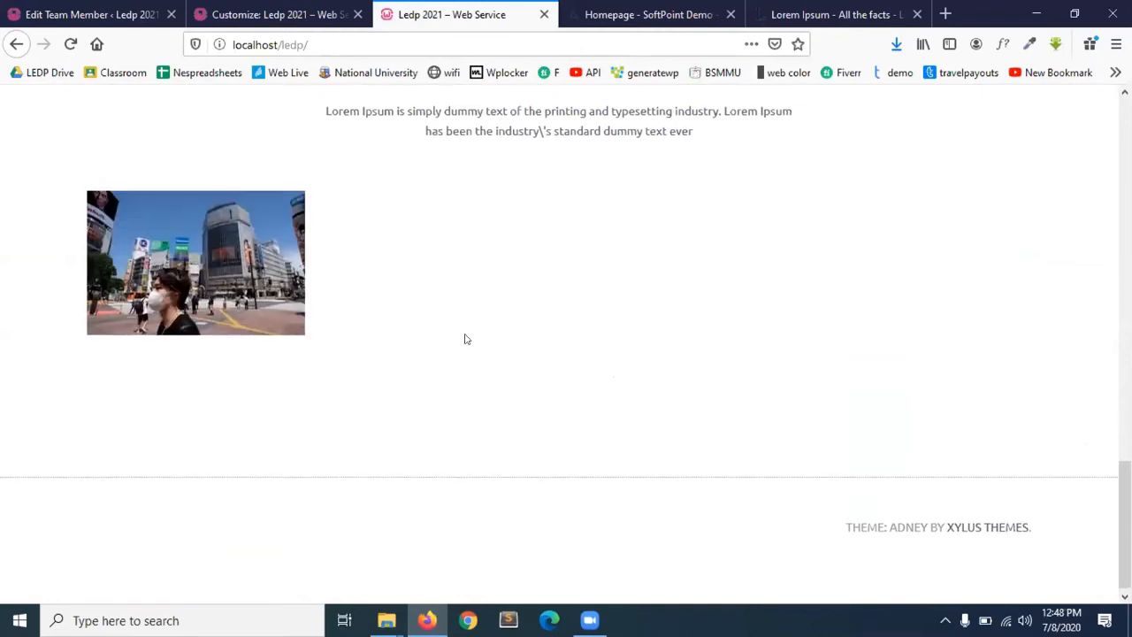
scroll(464, 338, up, 2)
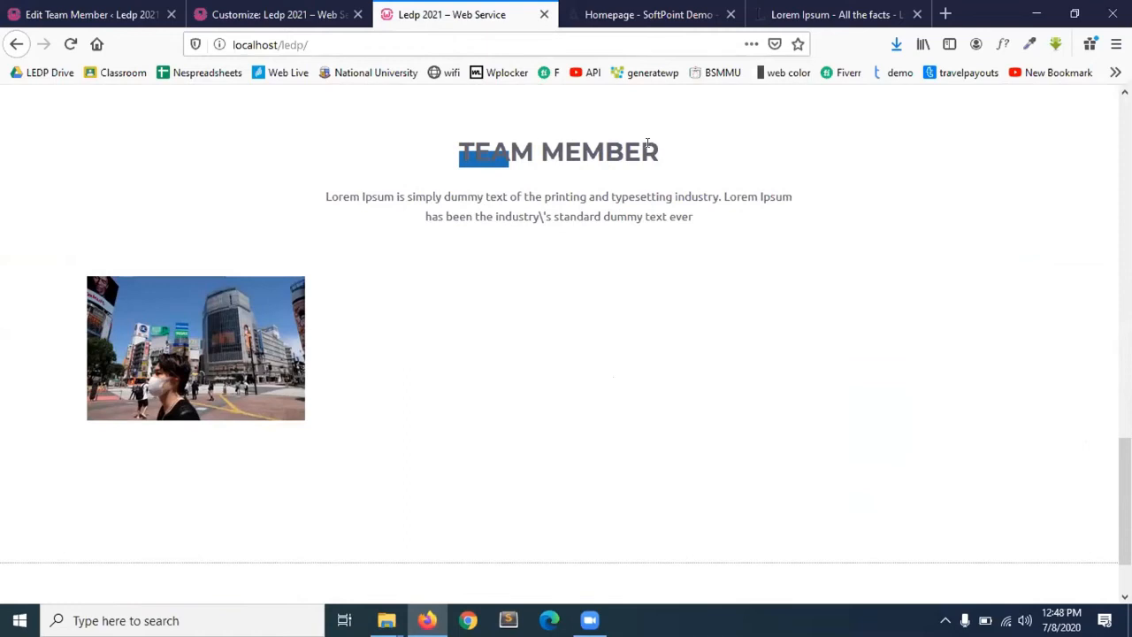
- Return to the customizer's homepage settings, set the portfolio title to "My Work" and publish the change
click(311, 11)
click(132, 8)
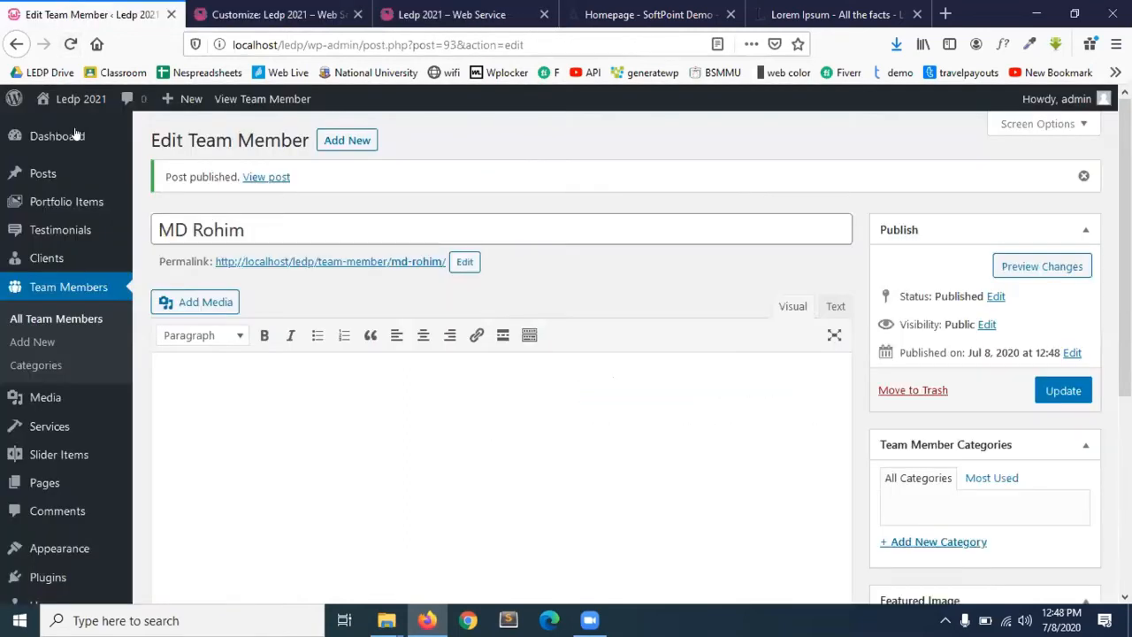
click(269, 9)
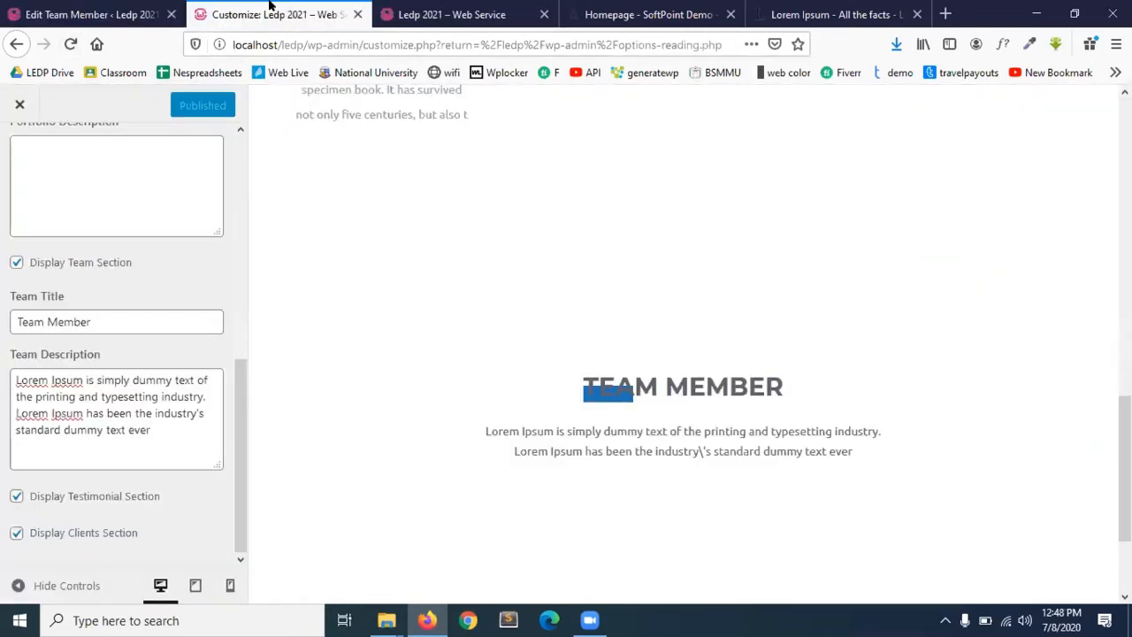
scroll(106, 343, up, 5)
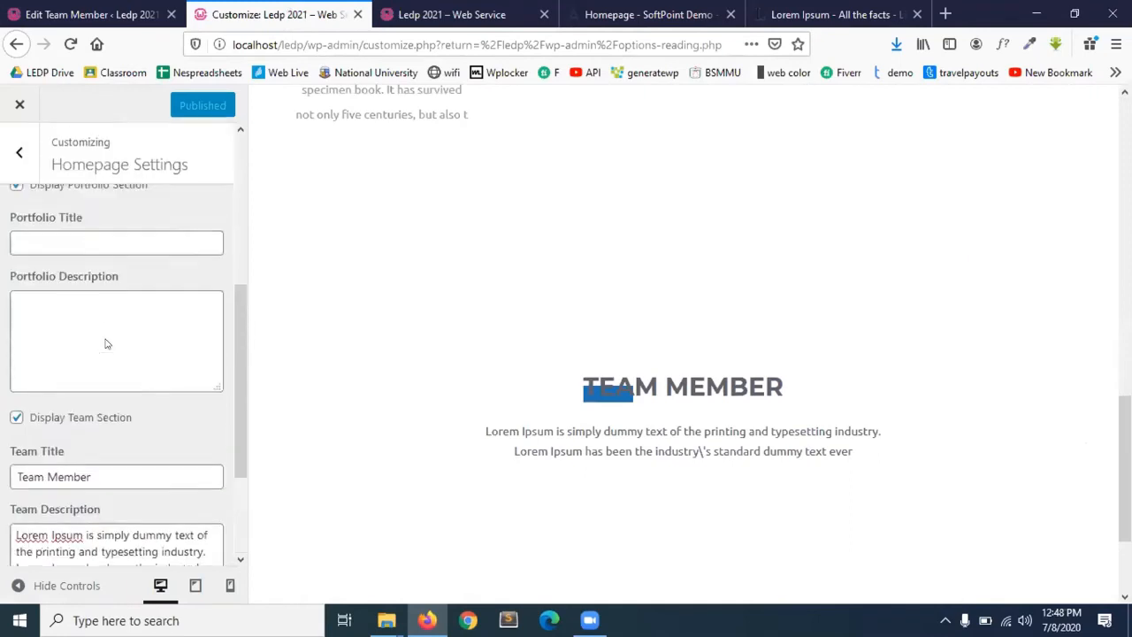
scroll(132, 346, up, 2)
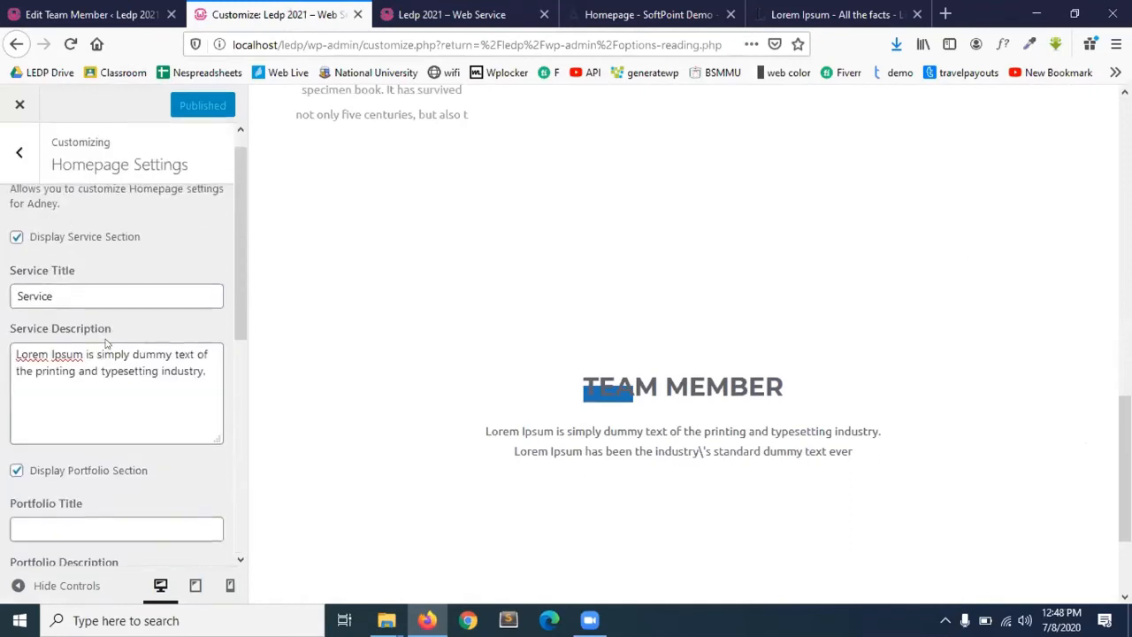
scroll(100, 345, down, 4)
click(85, 283)
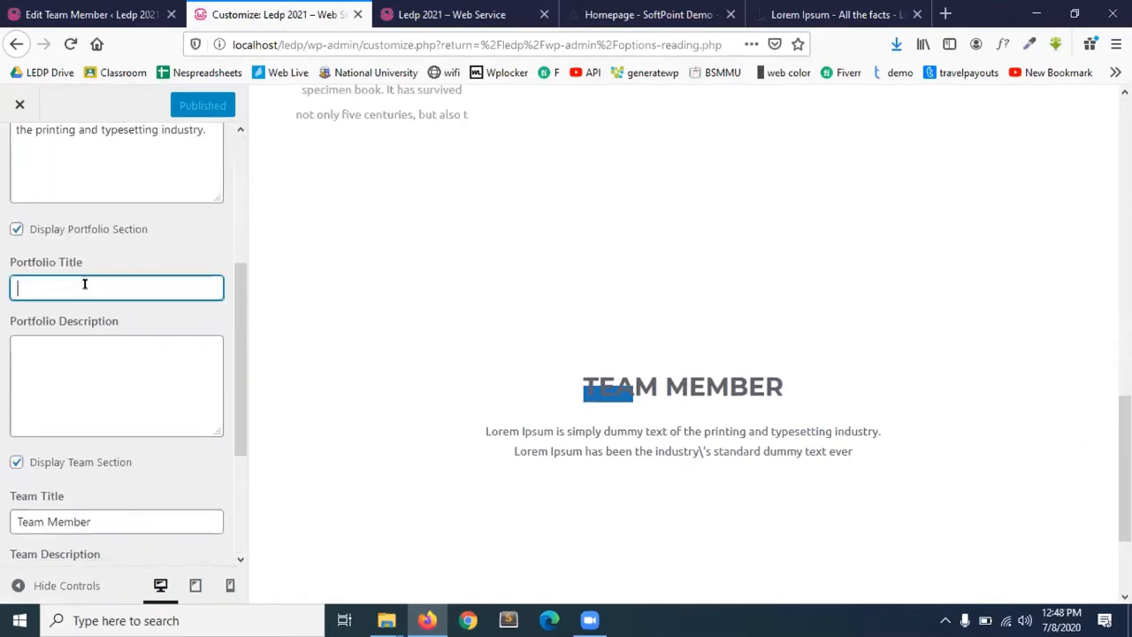
text(O)
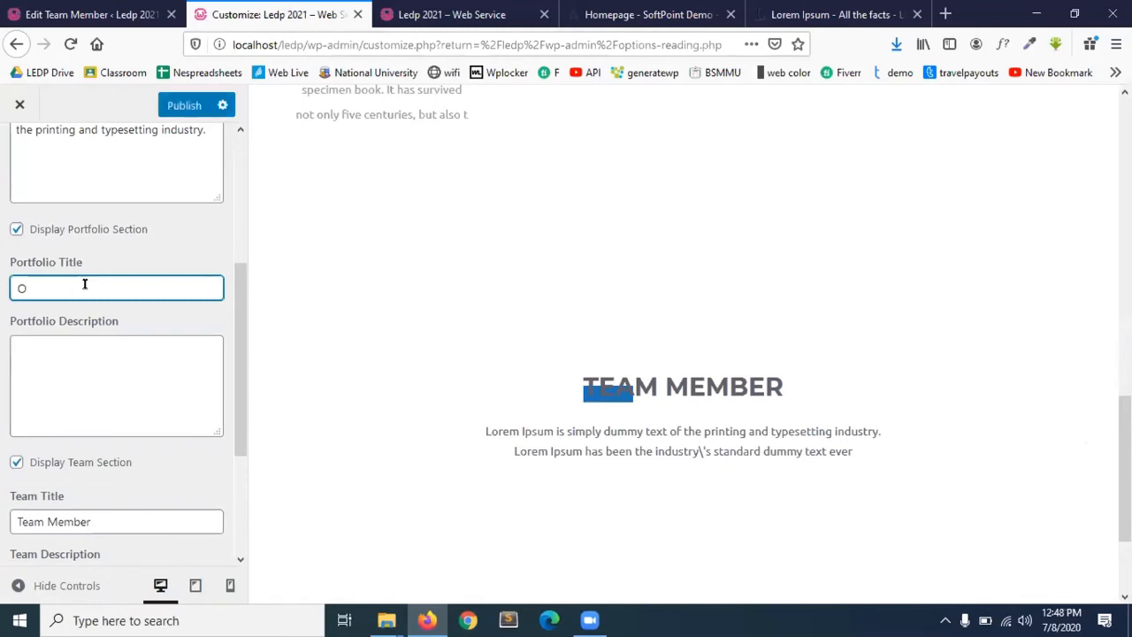
key(BackSpace)
text(My Work)
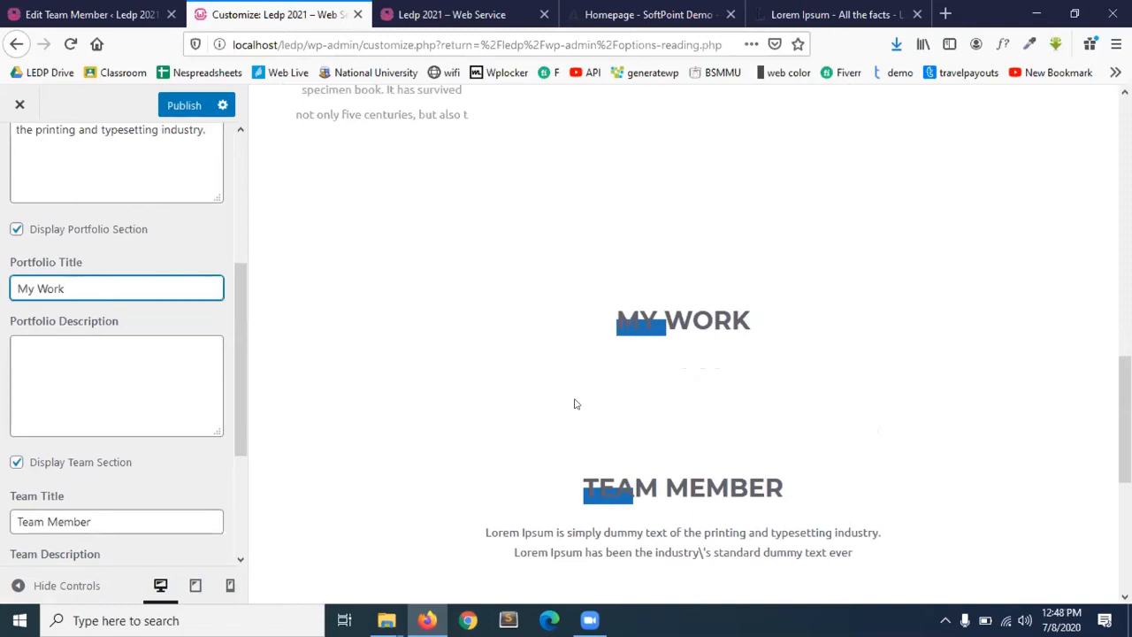
scroll(574, 404, down, 2)
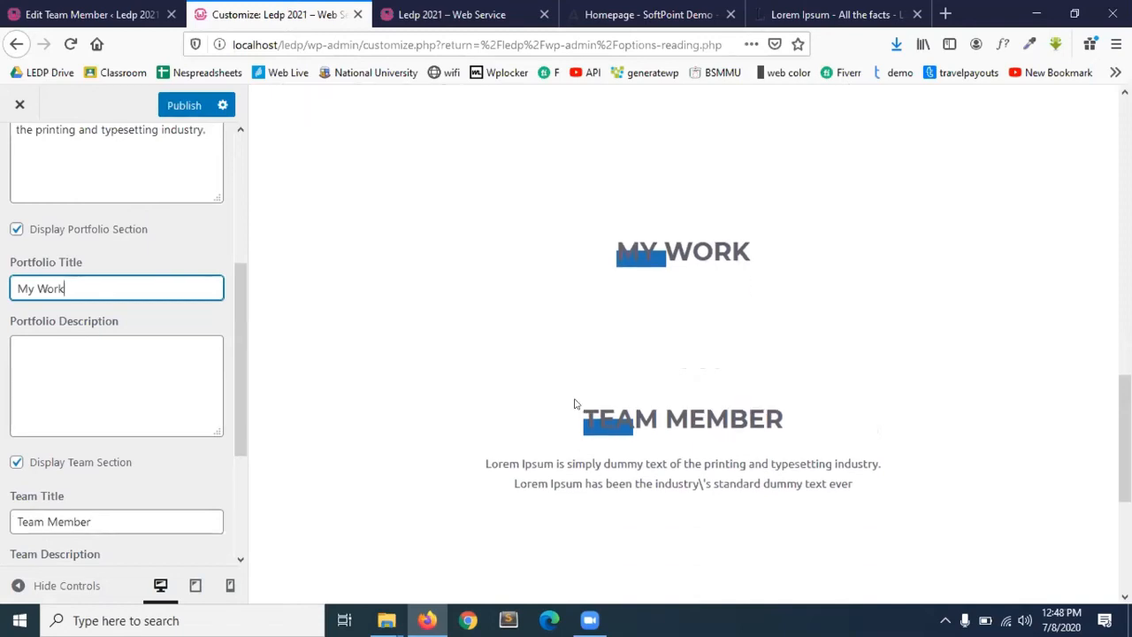
click(191, 107)
- Fill the portfolio description with "Lorem Ipsum is simply dummy text of the printing and typesetting industry." and publish it
click(90, 355)
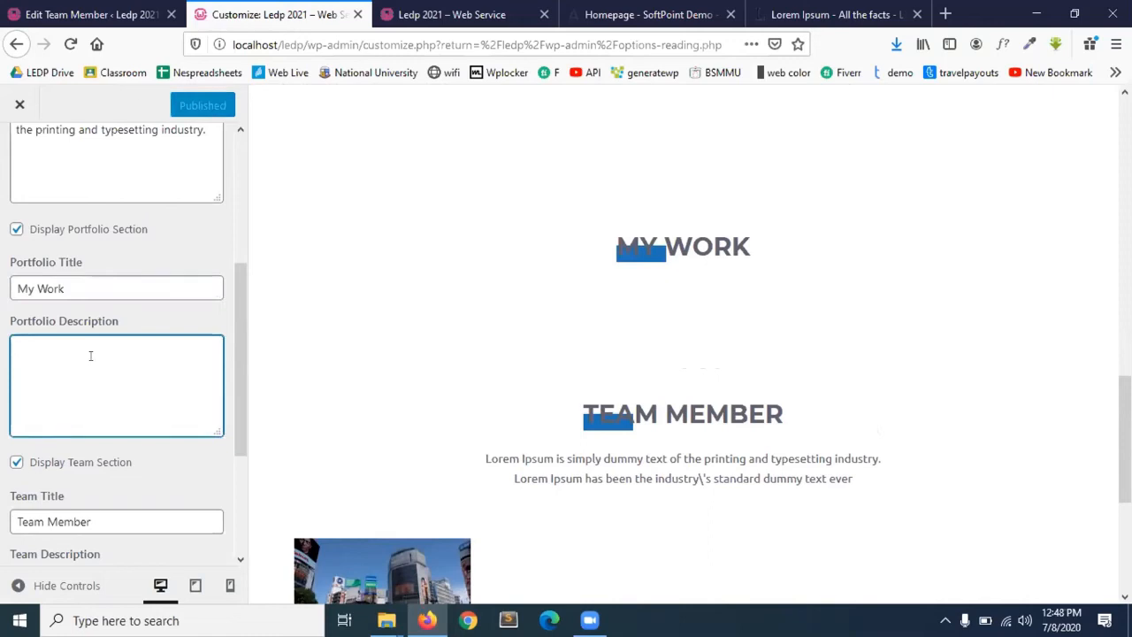
key(ctrl+v)
drag(156, 424, 5, 357)
key(BackSpace)
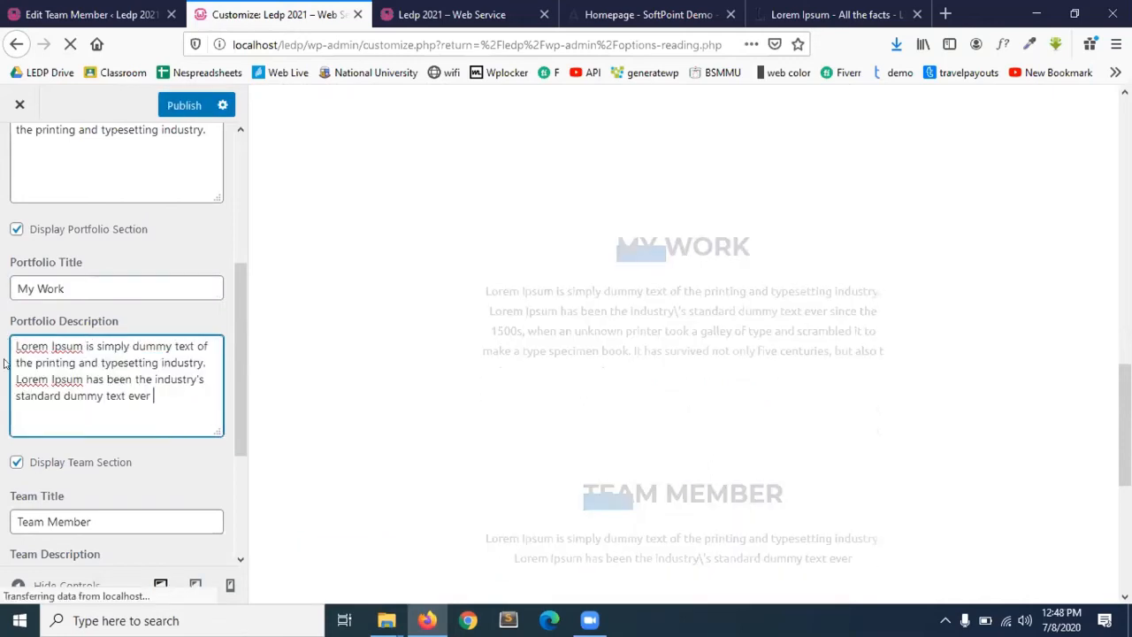
key(ctrl+shift+Left)
key(ctrl+shift+Left)
key(ctrl+shift+Left)
key(ctrl+shift+Left)
key(ctrl+shift+Left)
key(ctrl+shift+Left)
key(ctrl+shift+Left)
key(ctrl+shift+Left)
key(ctrl+shift+Left)
key(ctrl+shift+Left)
key(BackSpace)
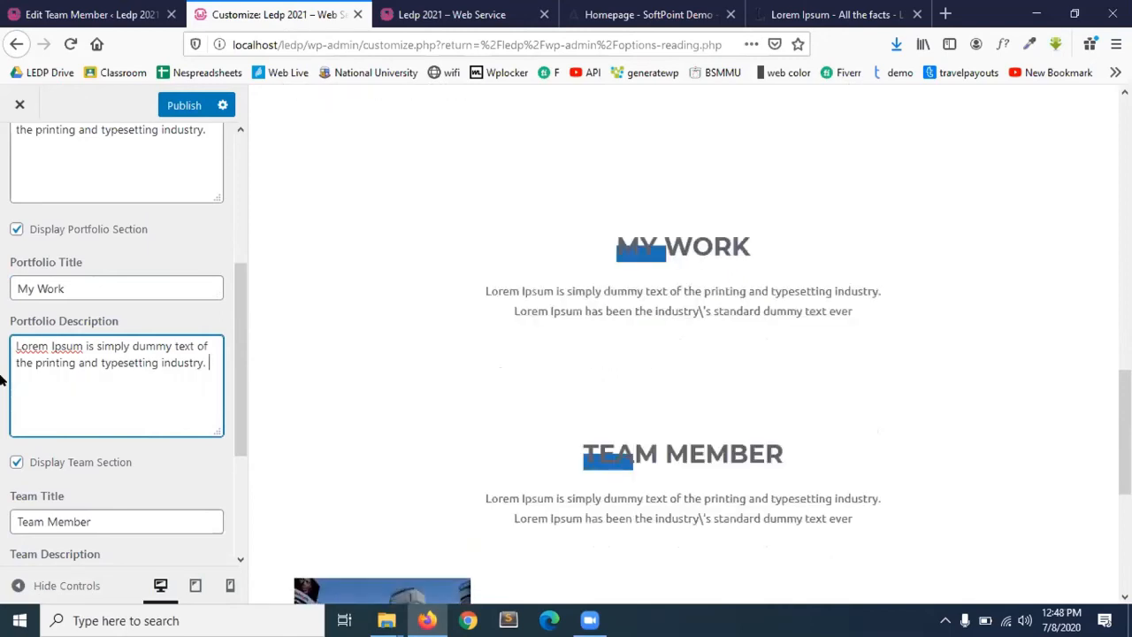
click(178, 108)
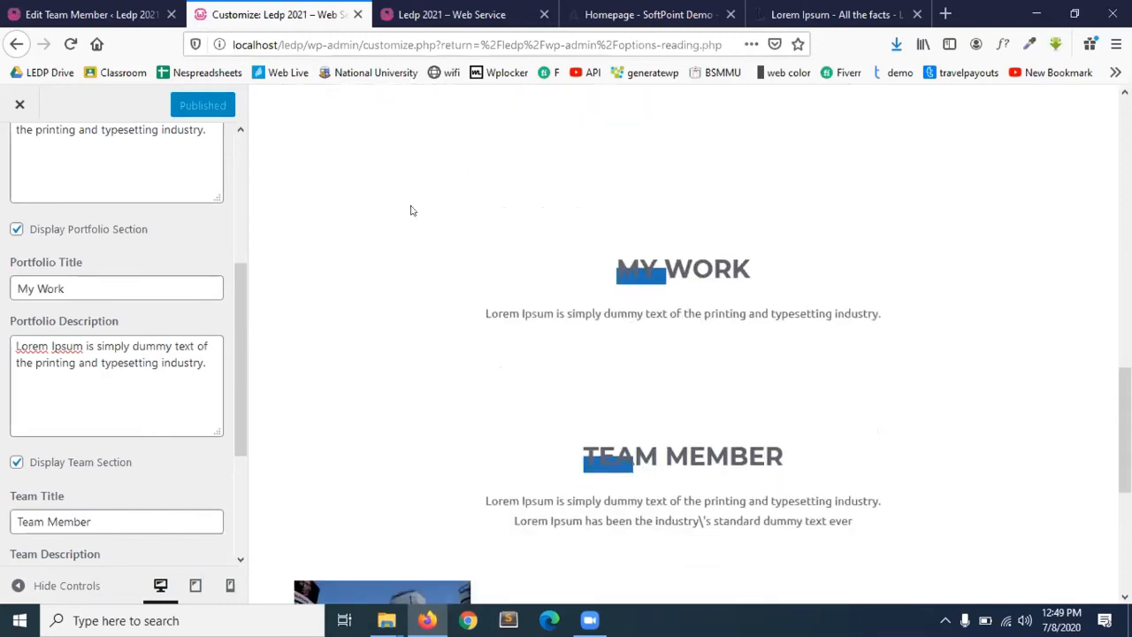
- Return to the WordPress admin and start a new portfolio item
click(76, 9)
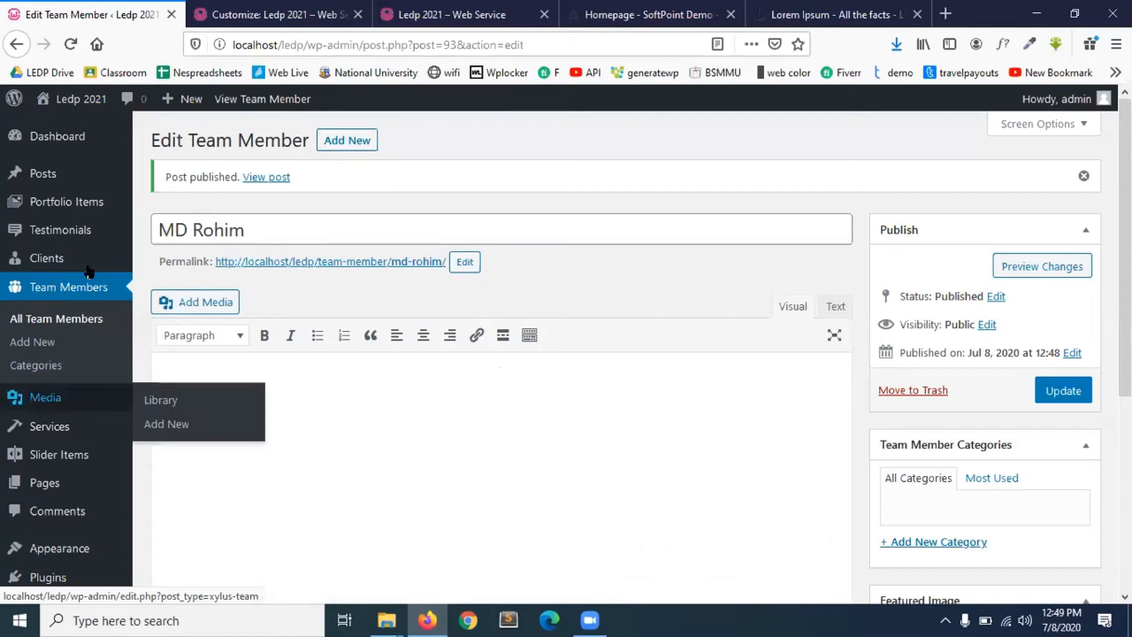
mouse_move(46, 257)
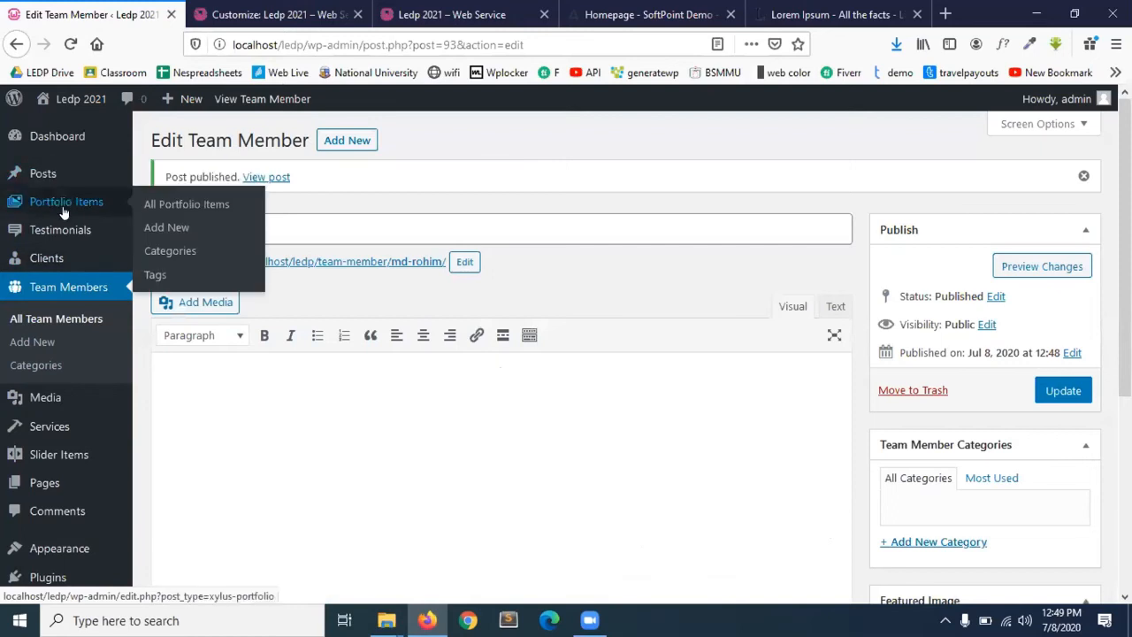
mouse_move(98, 430)
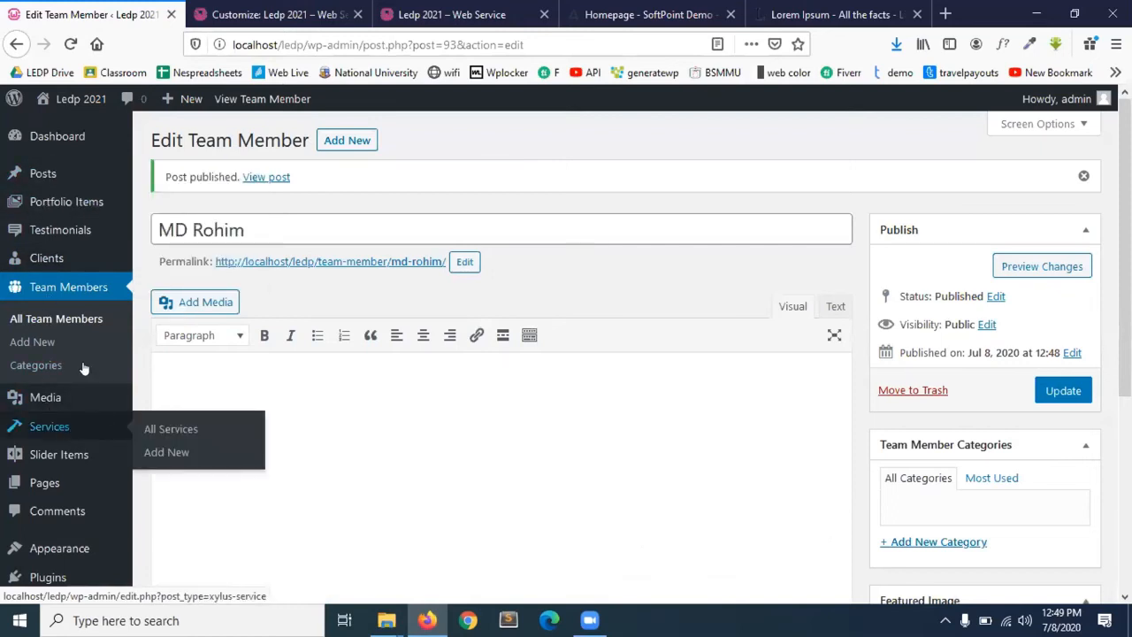
click(62, 206)
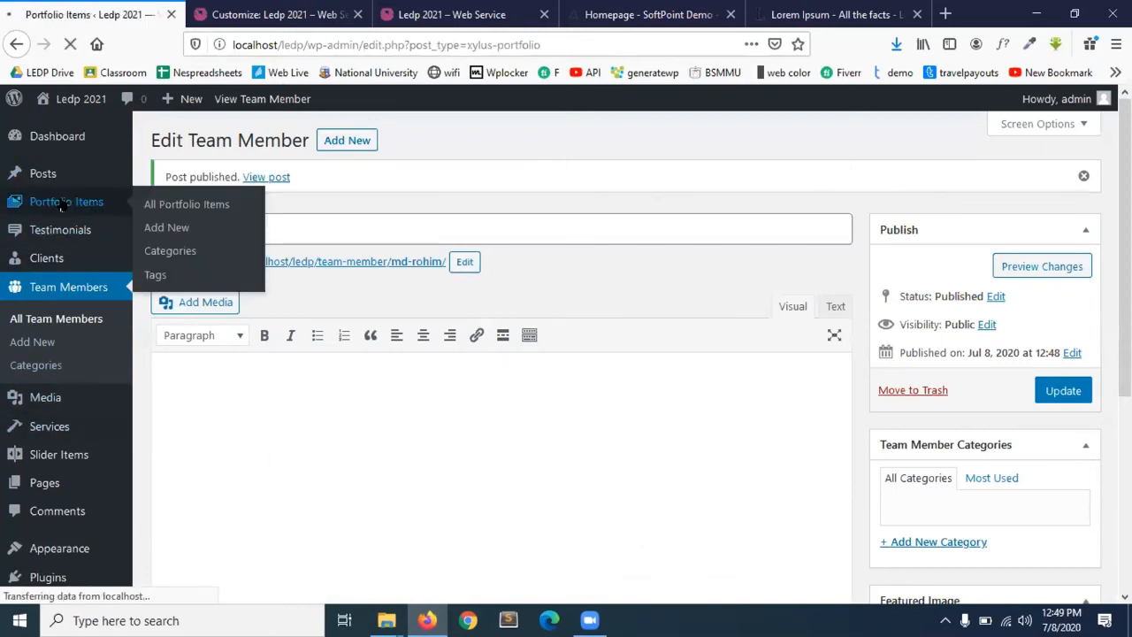
click(312, 141)
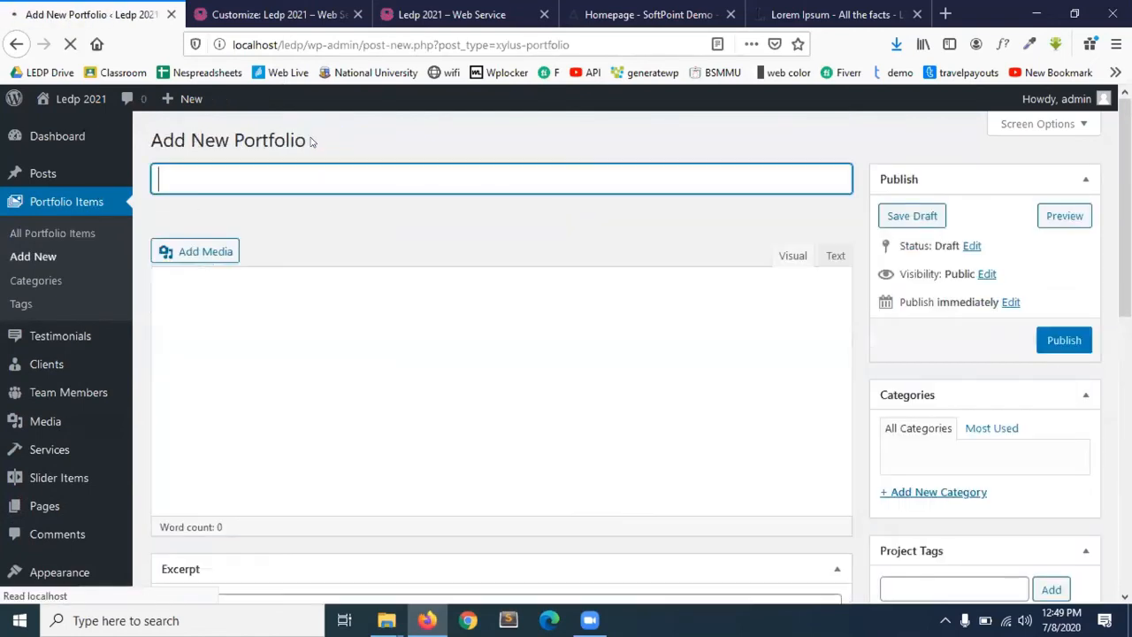
scroll(400, 403, down, 2)
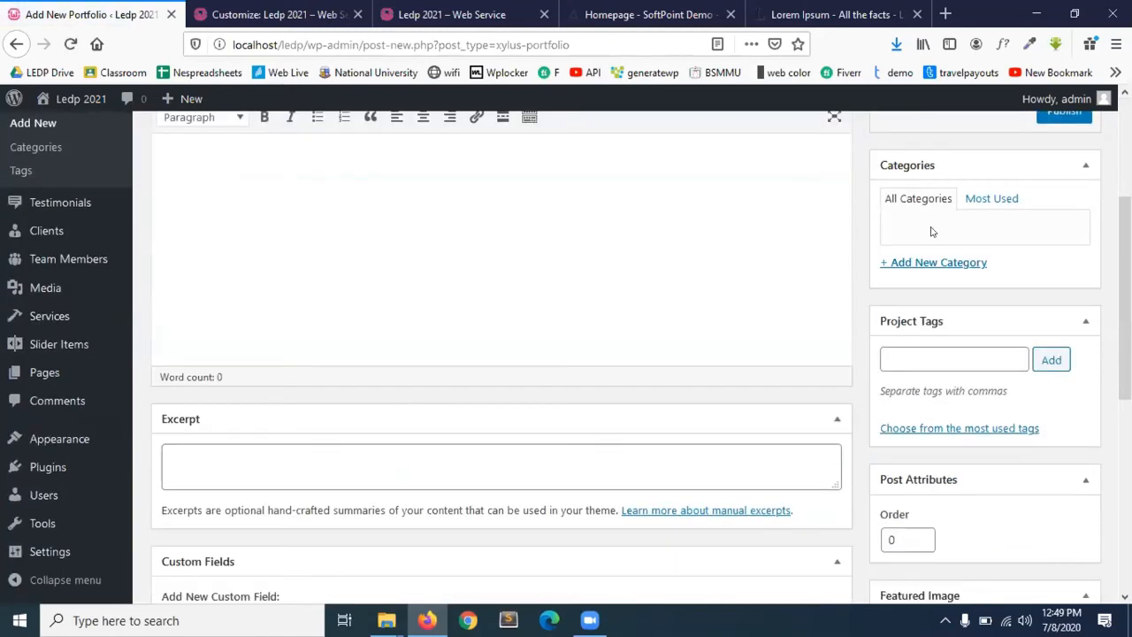
click(652, 10)
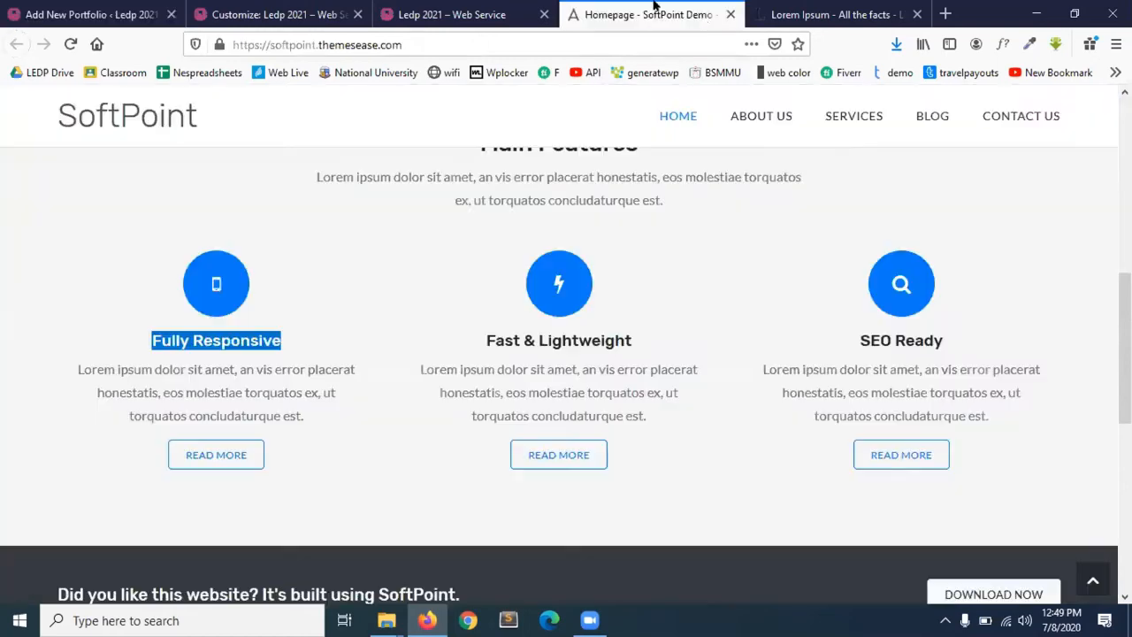
click(778, 12)
click(1037, 13)
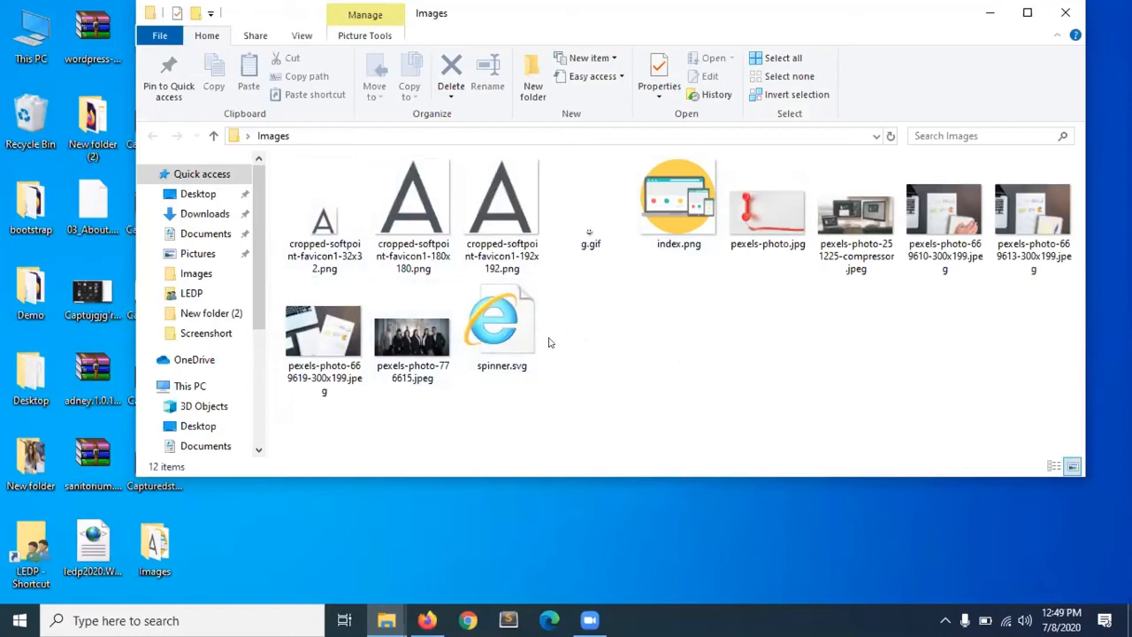
click(427, 620)
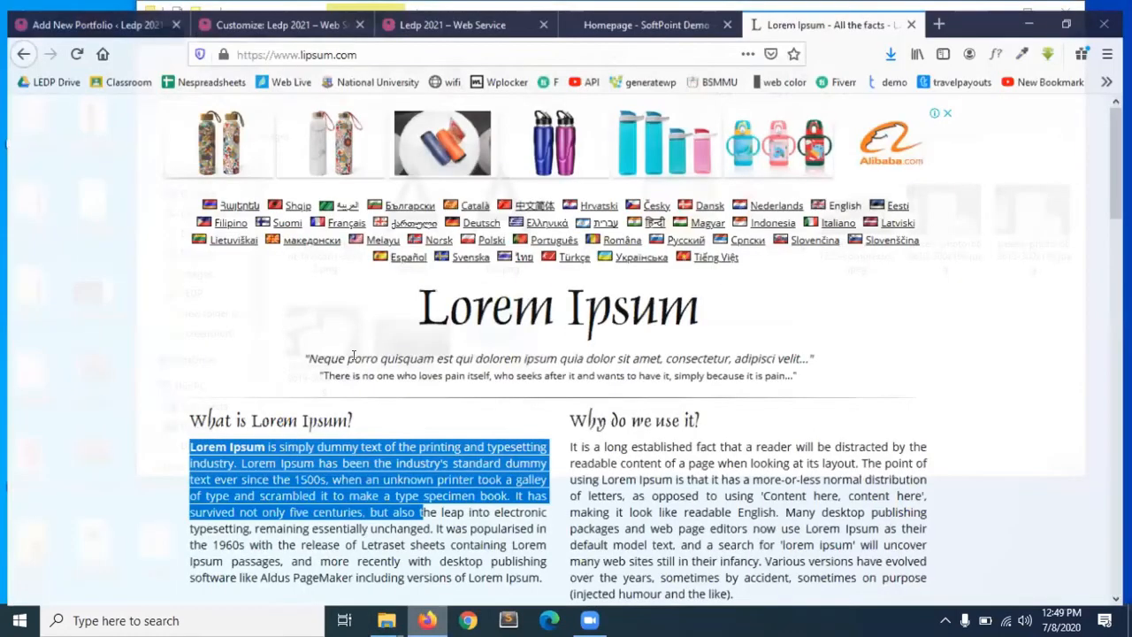
click(274, 14)
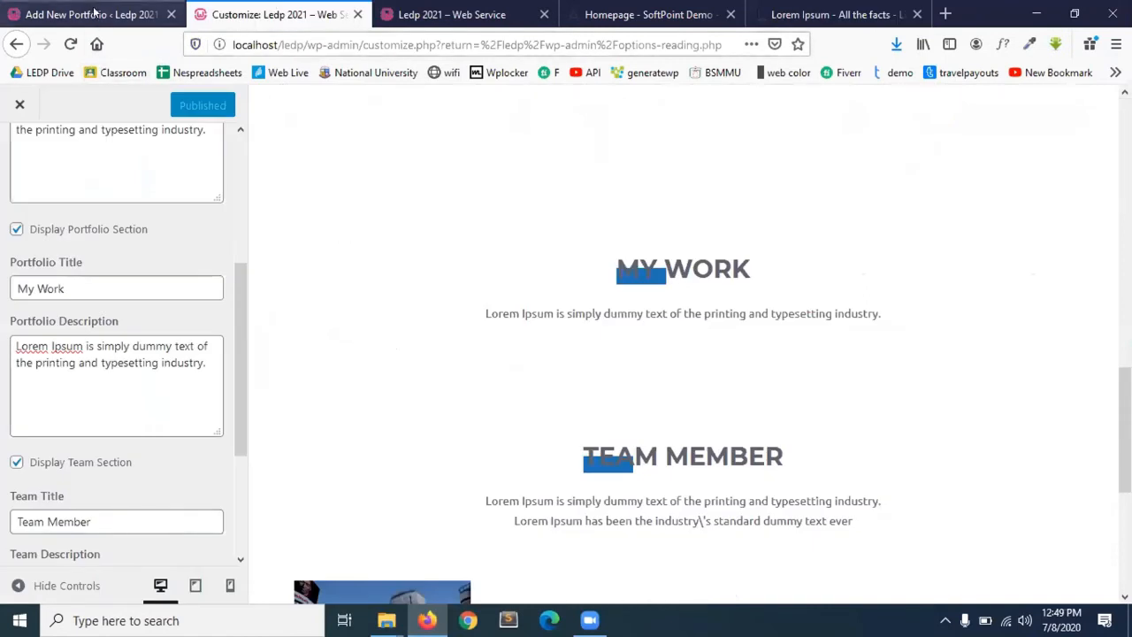
click(93, 14)
- Title the portfolio item "LEP" and paste the copied Lorem Ipsum paragraph as its content
scroll(290, 304, up, 5)
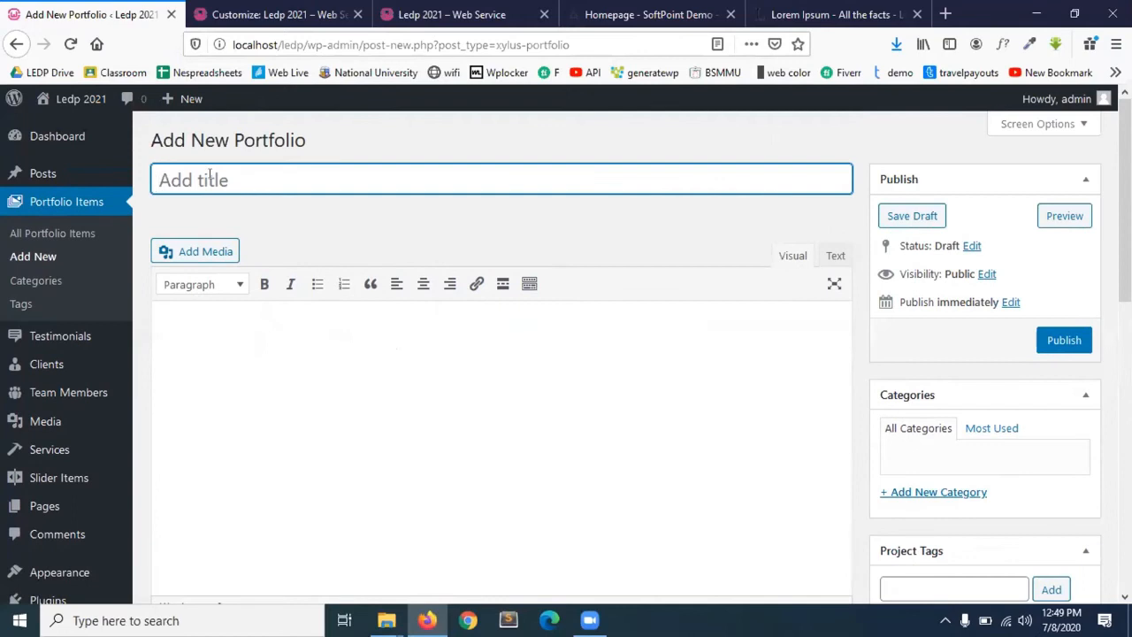
text(LE)
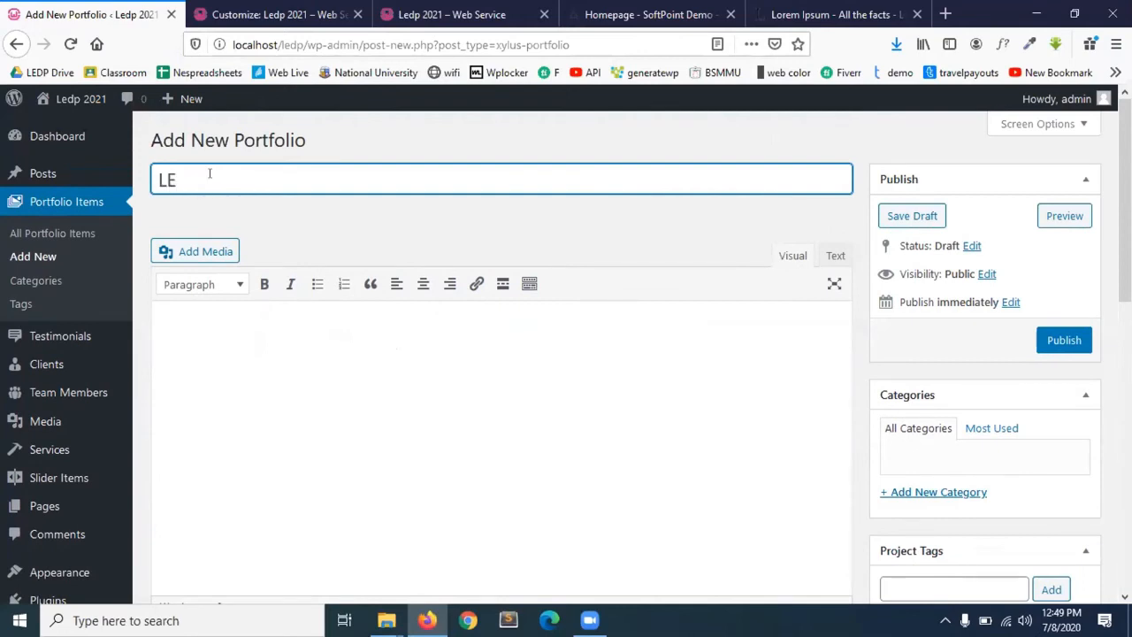
text(P)
click(371, 393)
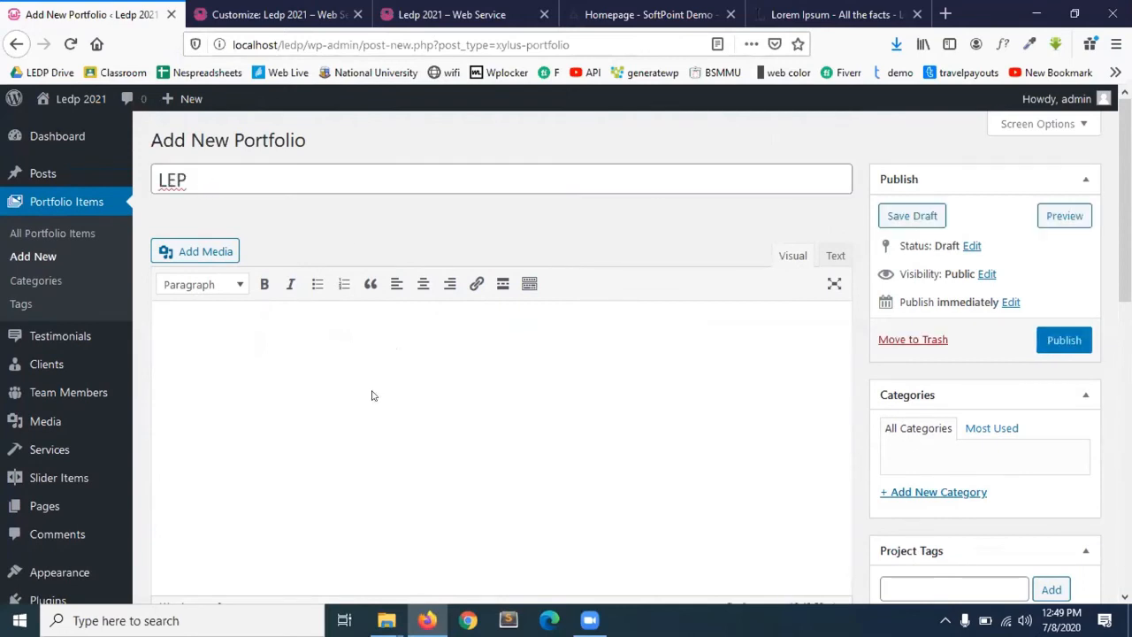
text(Lorem Ipsum is simply dummy text of the printing and typesetting industry. Lorem Ipsum has been the industry's standard dummy text ever since the 1500s, when an unknown printer took a galley of type and scrambled it to make a type specimen book. It has survived not only five centuries, but also t)
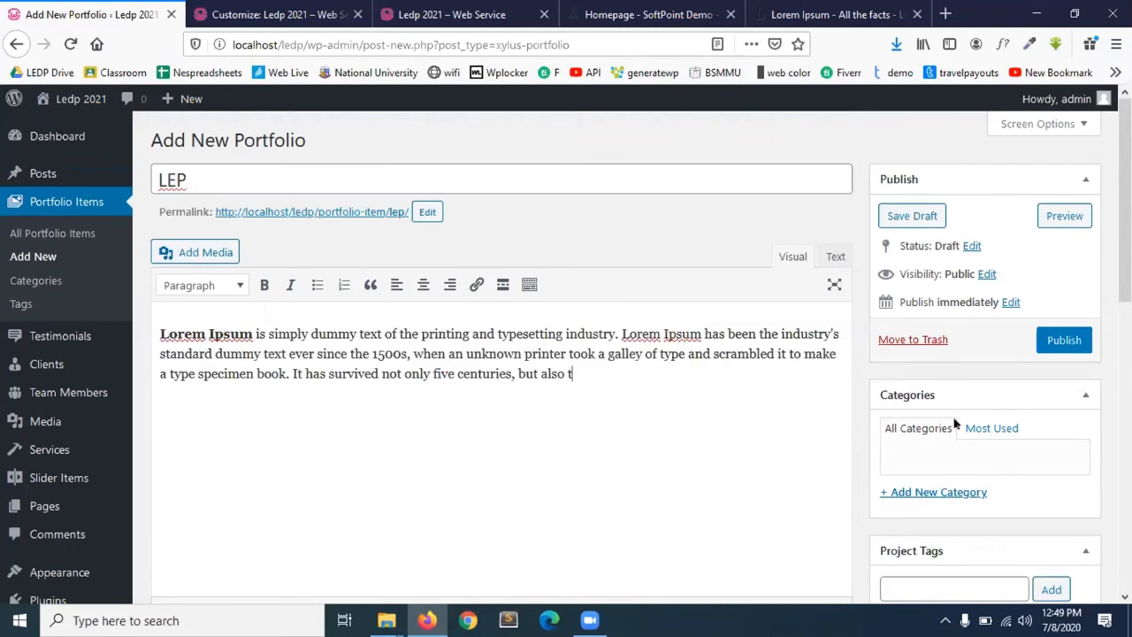
- Create a new top-level portfolio category named "Full Website" and assign it to the item
scroll(955, 424, down, 2)
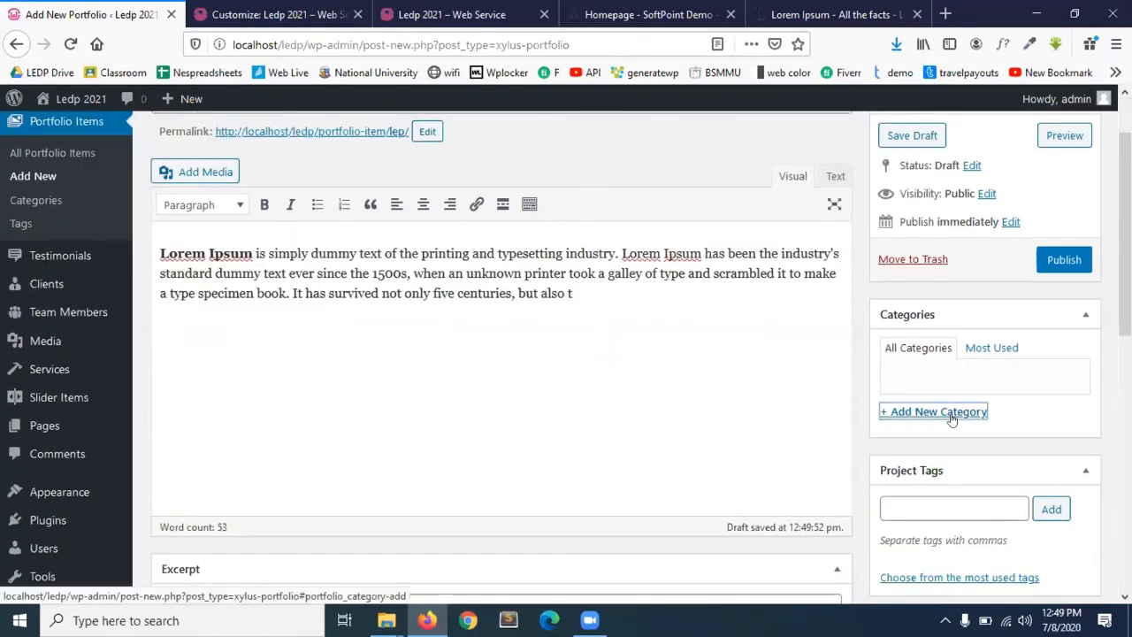
click(952, 417)
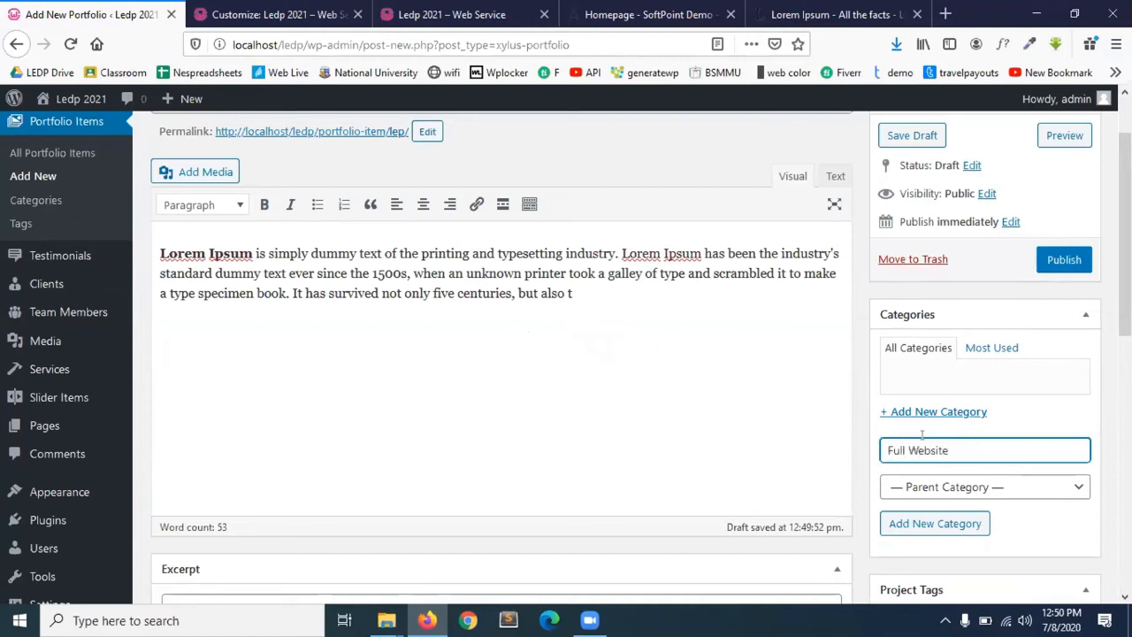
click(1025, 498)
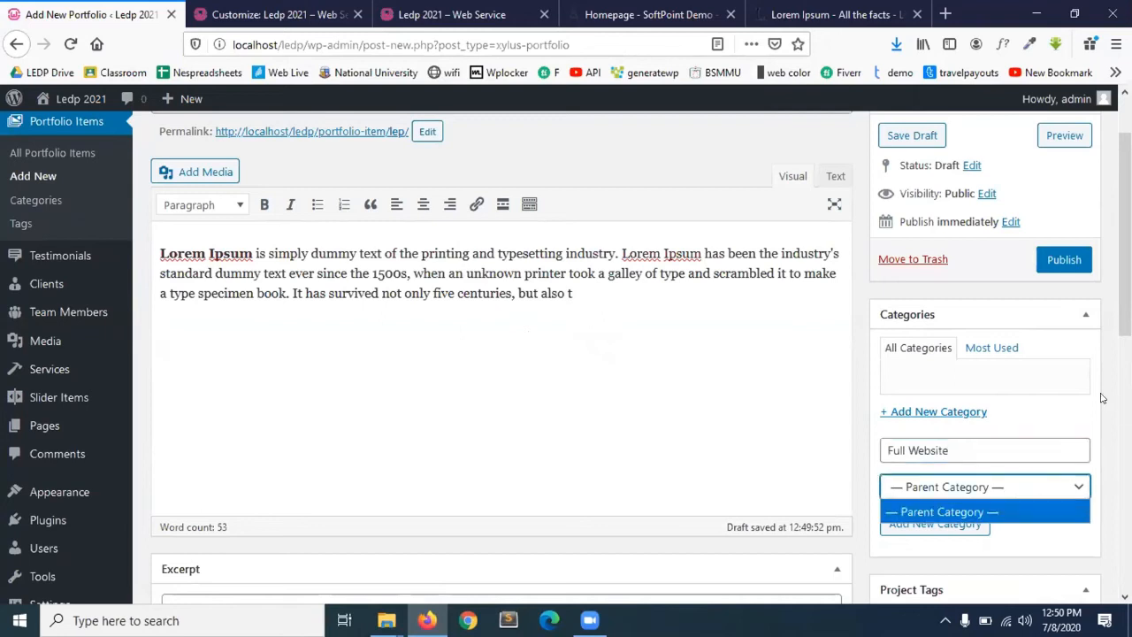
click(1101, 398)
click(920, 528)
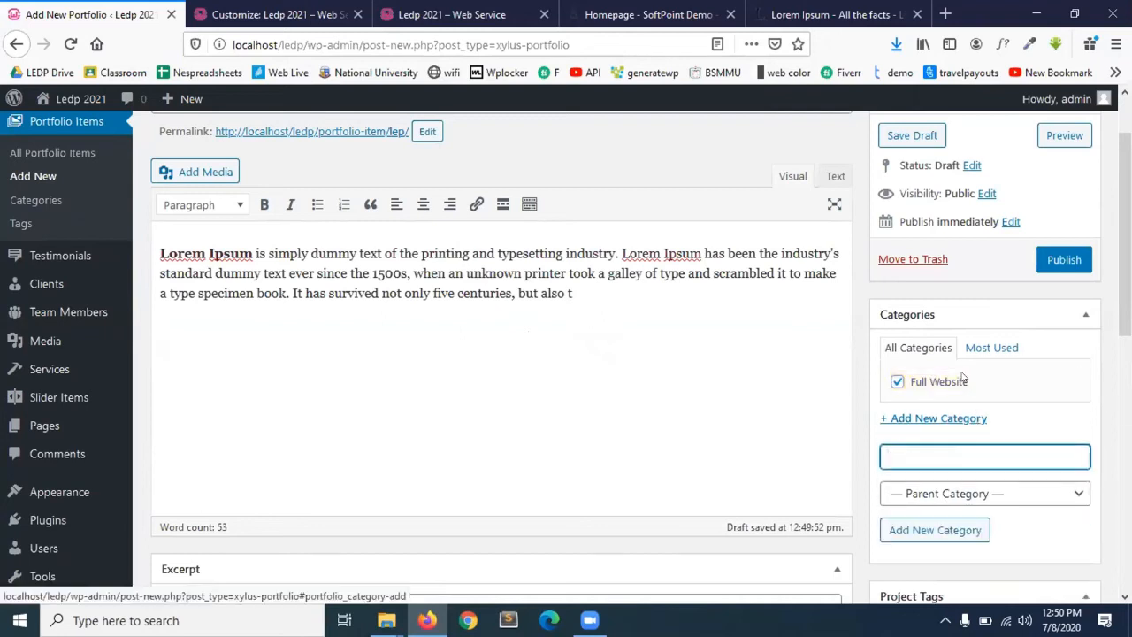
- Look through the portfolio item's remaining options, including the available custom field names and the discussion and author settings
scroll(962, 377, down, 5)
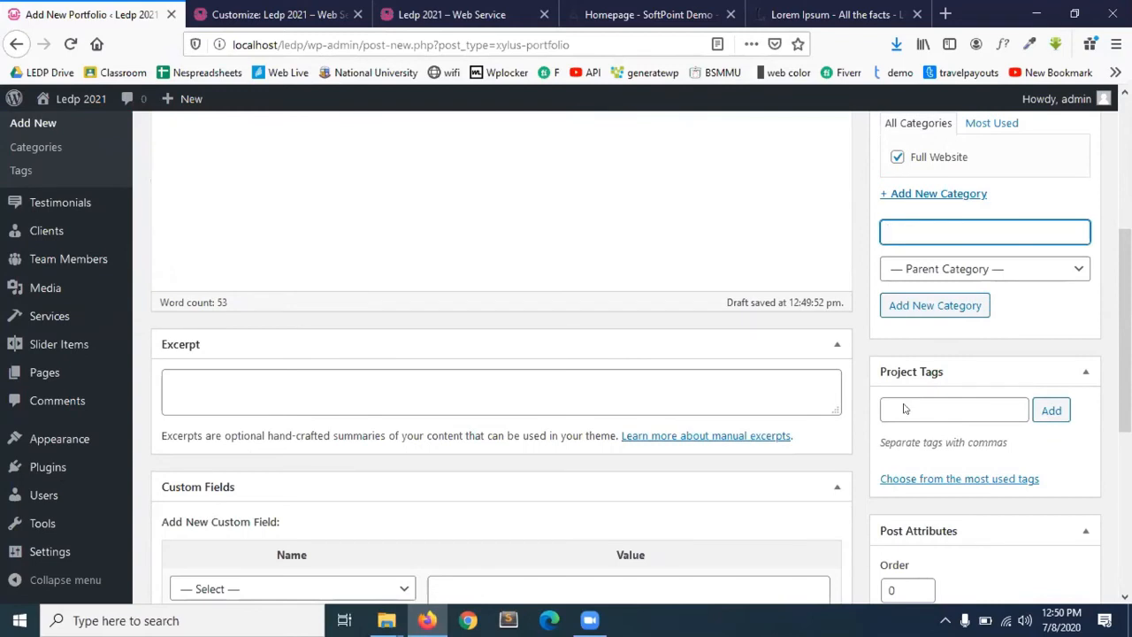
scroll(904, 408, down, 3)
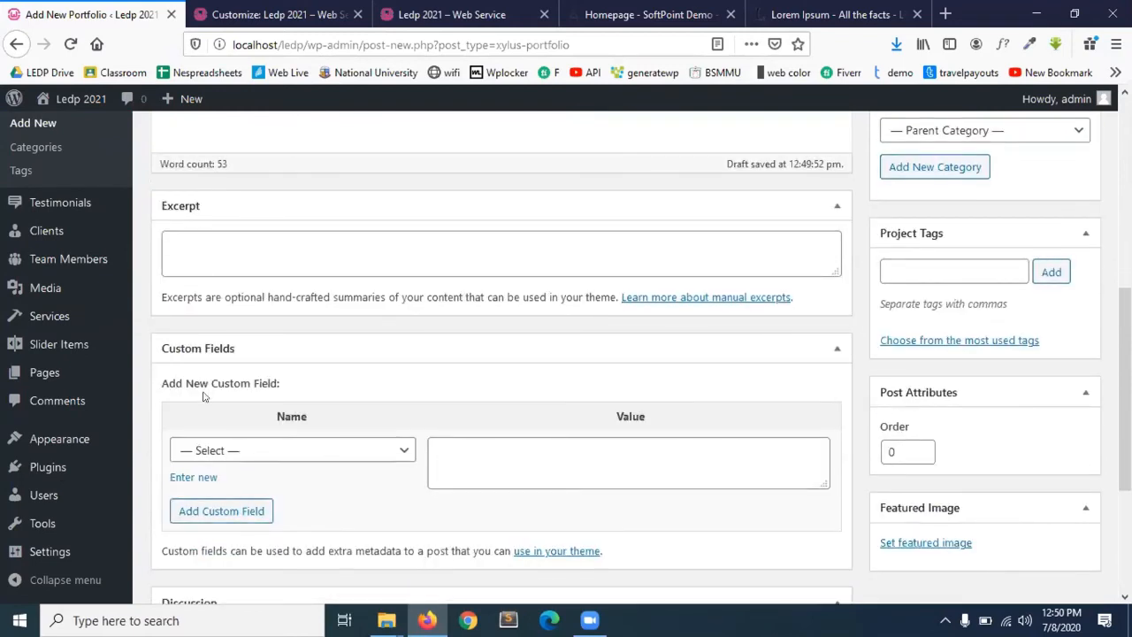
click(258, 449)
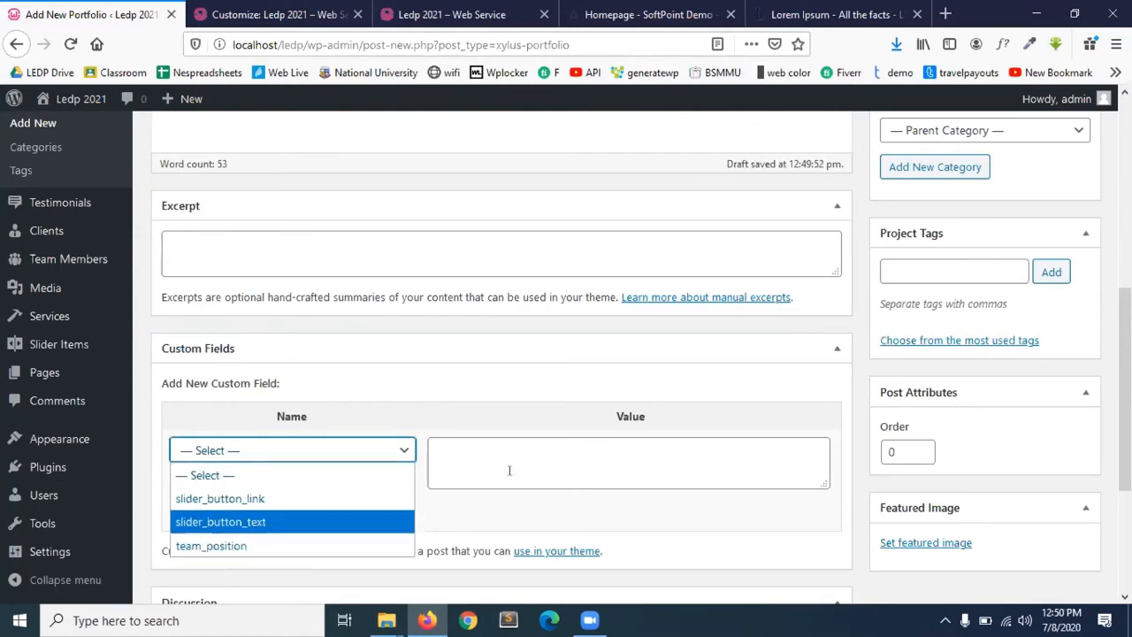
click(424, 403)
scroll(374, 425, down, 3)
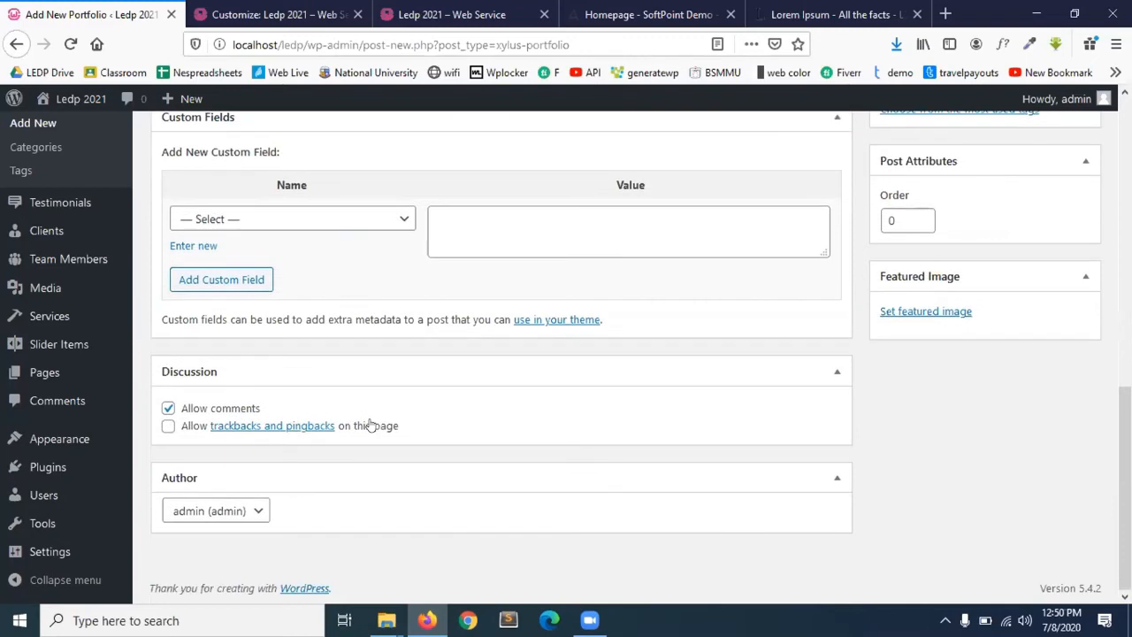
scroll(371, 425, up, 2)
scroll(370, 426, up, 6)
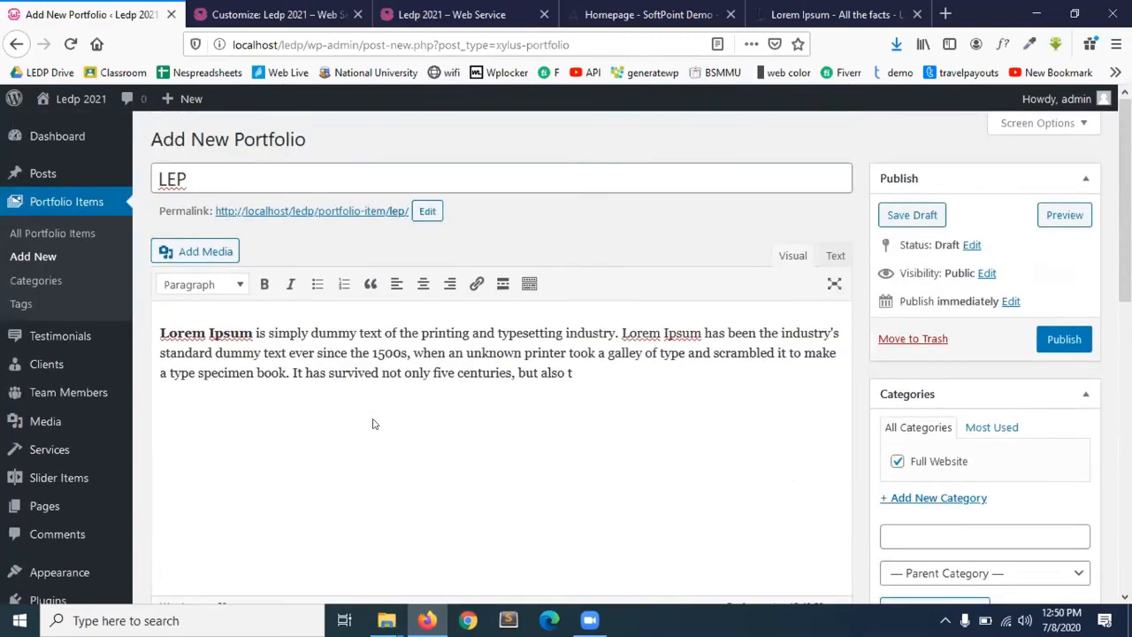
- Set Capturdfgdfghe.png from the media library as the "LEP" portfolio item's featured image and publish the item
scroll(691, 423, down, 6)
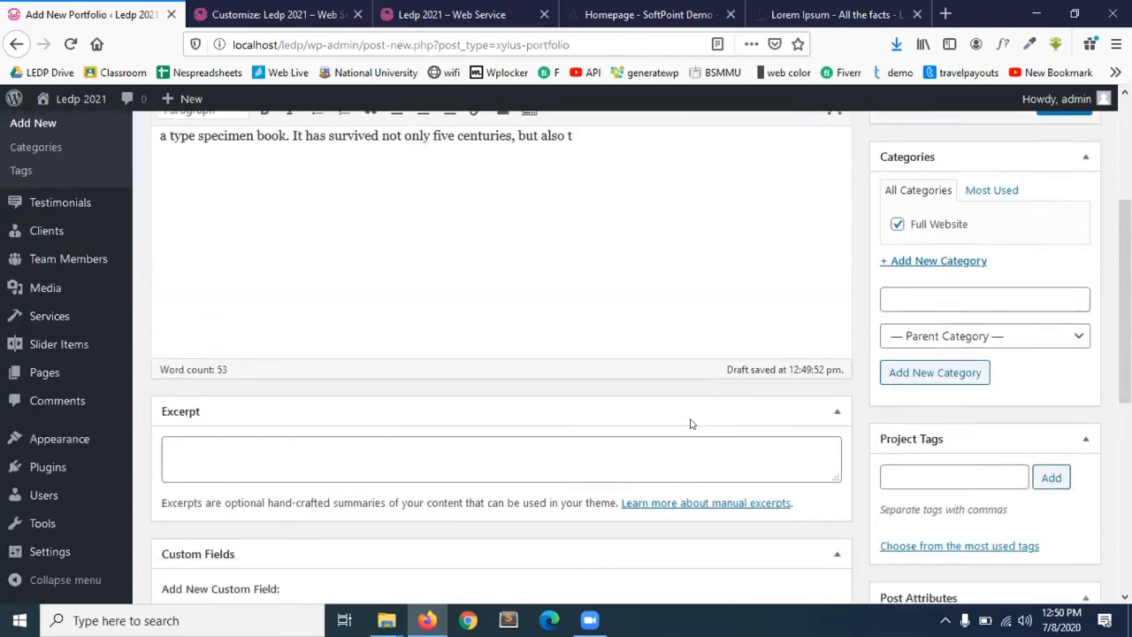
scroll(692, 423, down, 2)
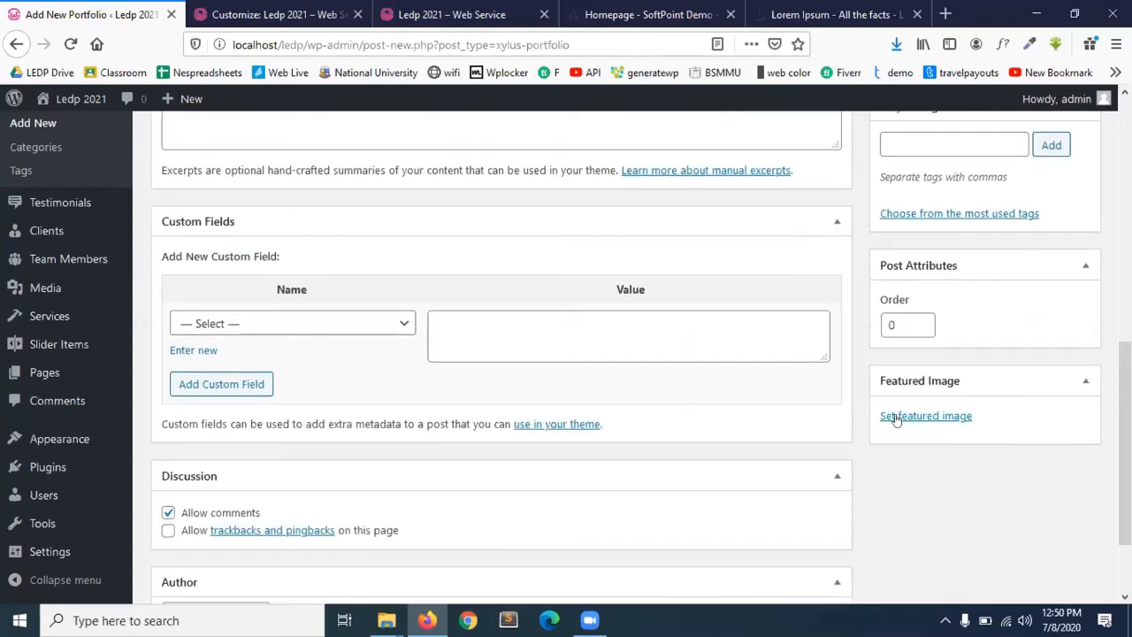
click(896, 416)
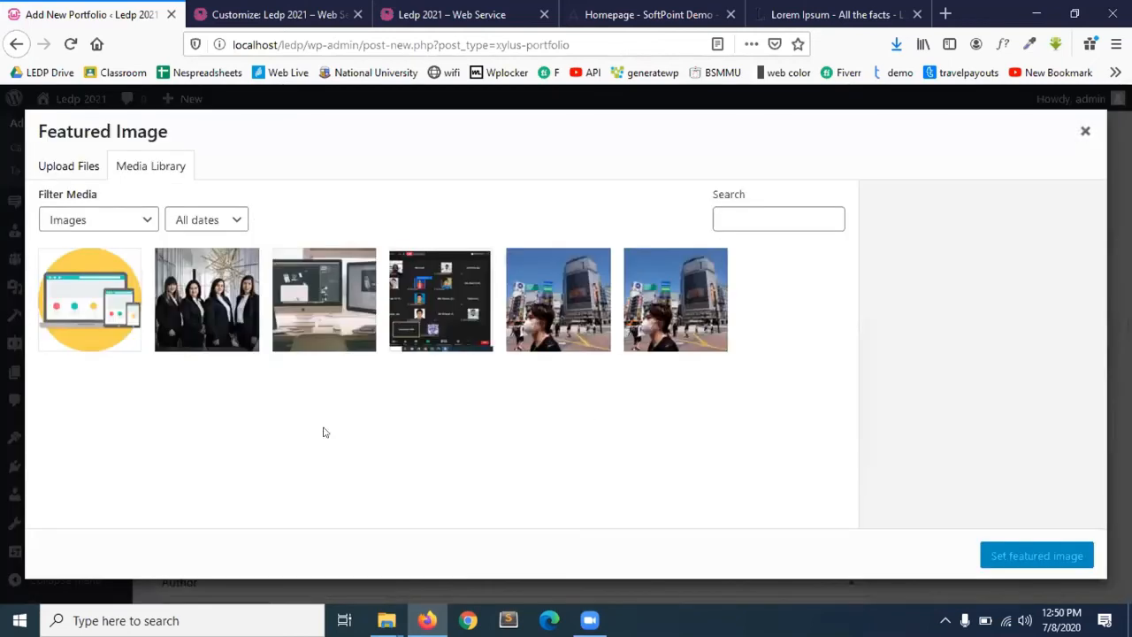
click(423, 314)
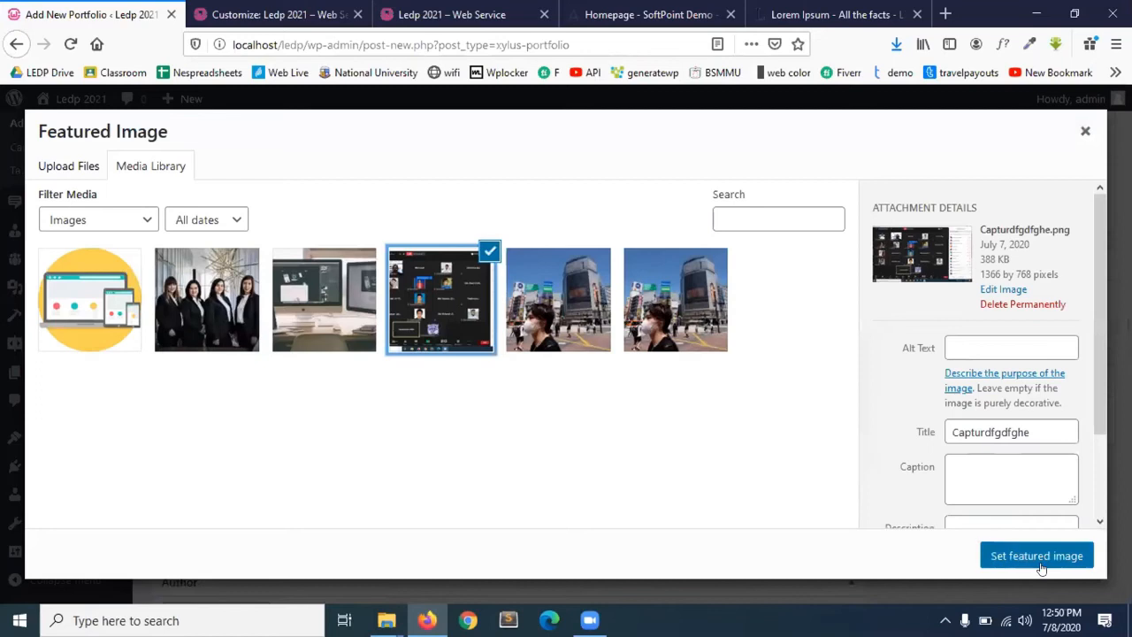
click(1037, 555)
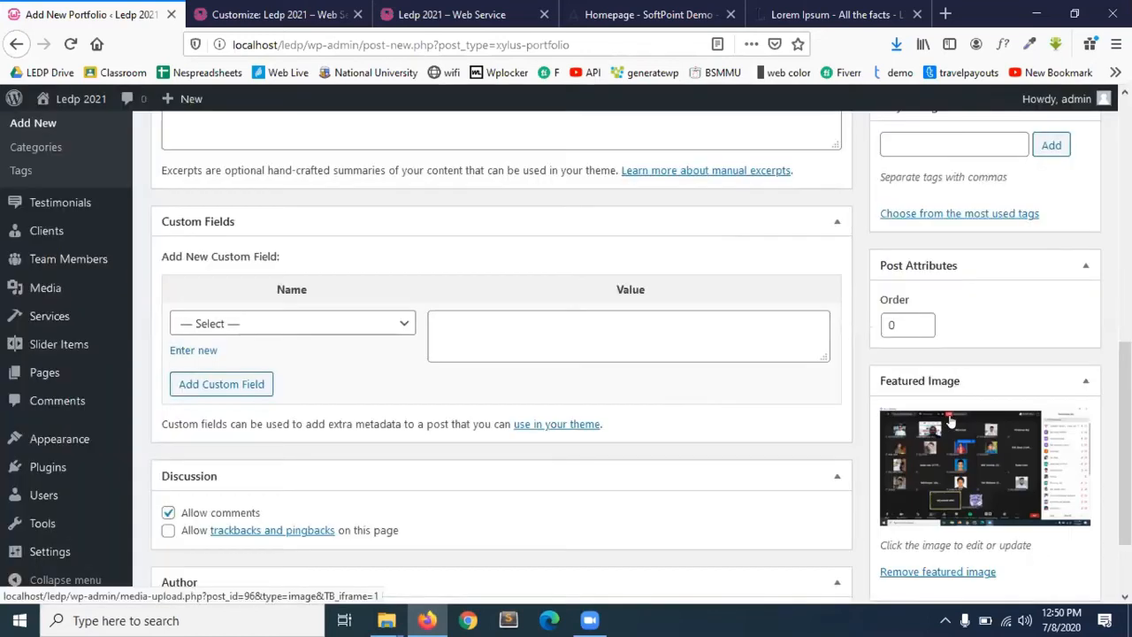
scroll(950, 421, up, 5)
click(1064, 161)
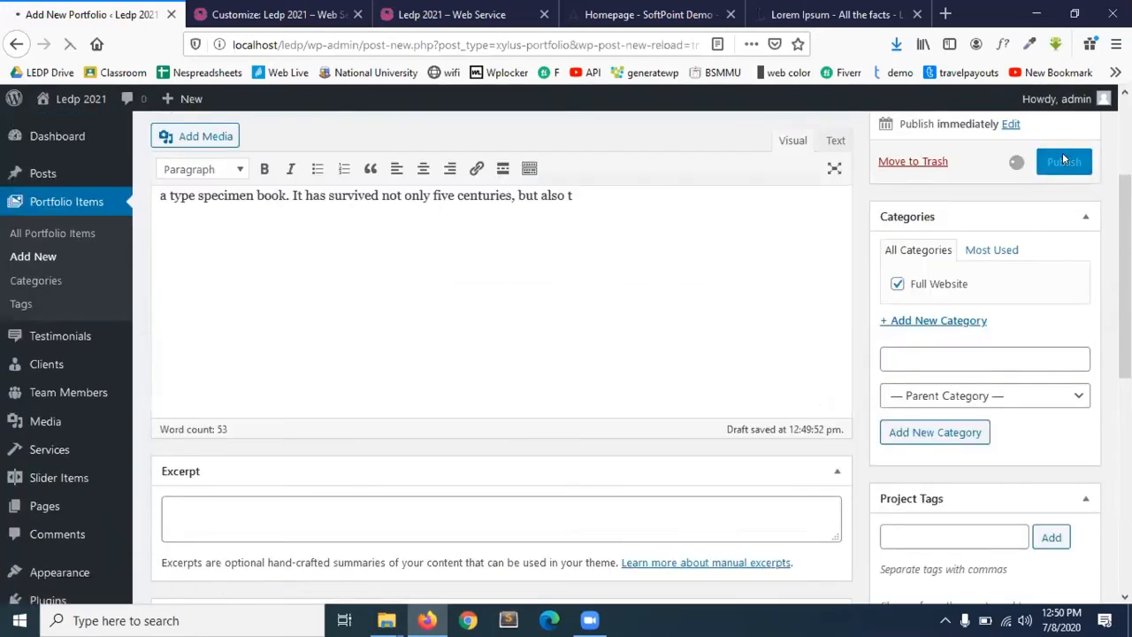
- Reload the site's homepage and try the "Full Website" and "All" category filters in the portfolio section
click(517, 10)
click(70, 44)
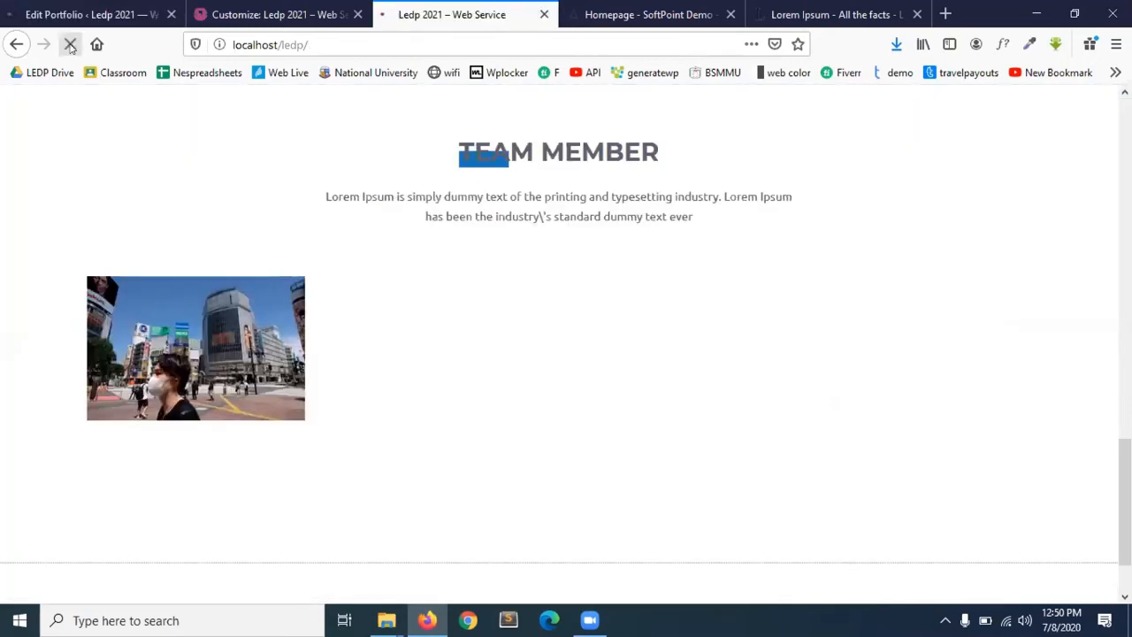
click(84, 14)
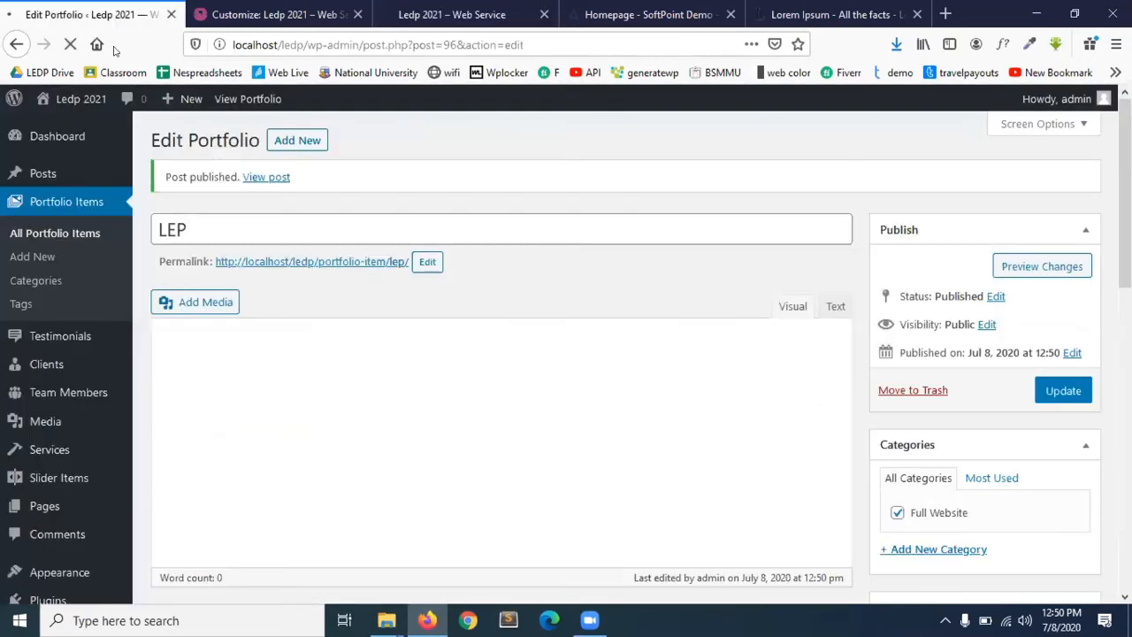
click(412, 7)
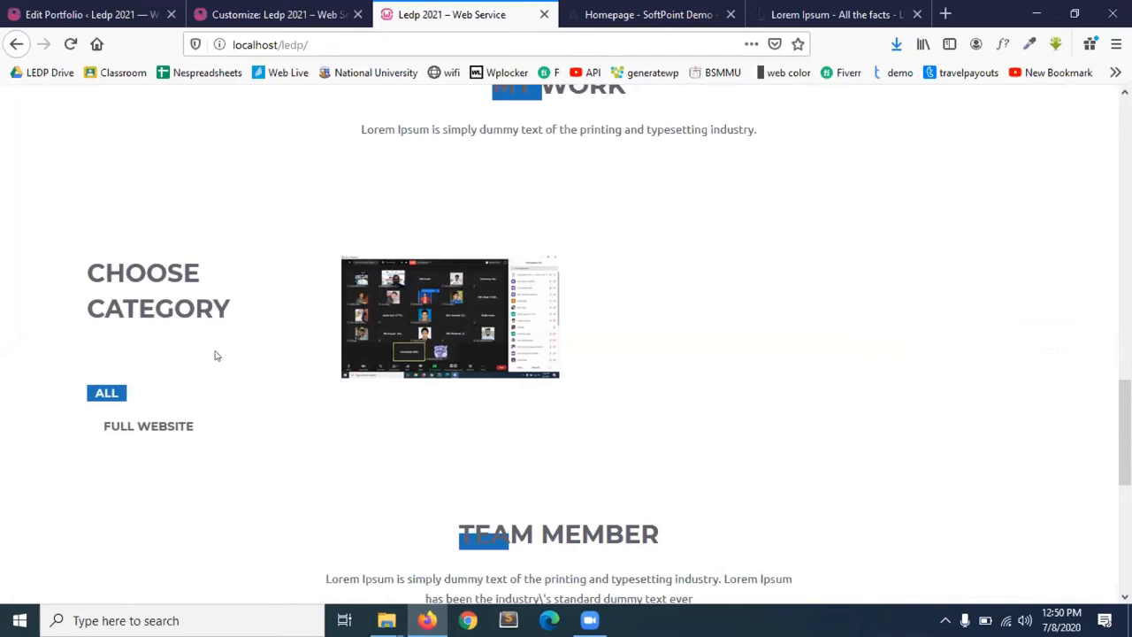
click(125, 431)
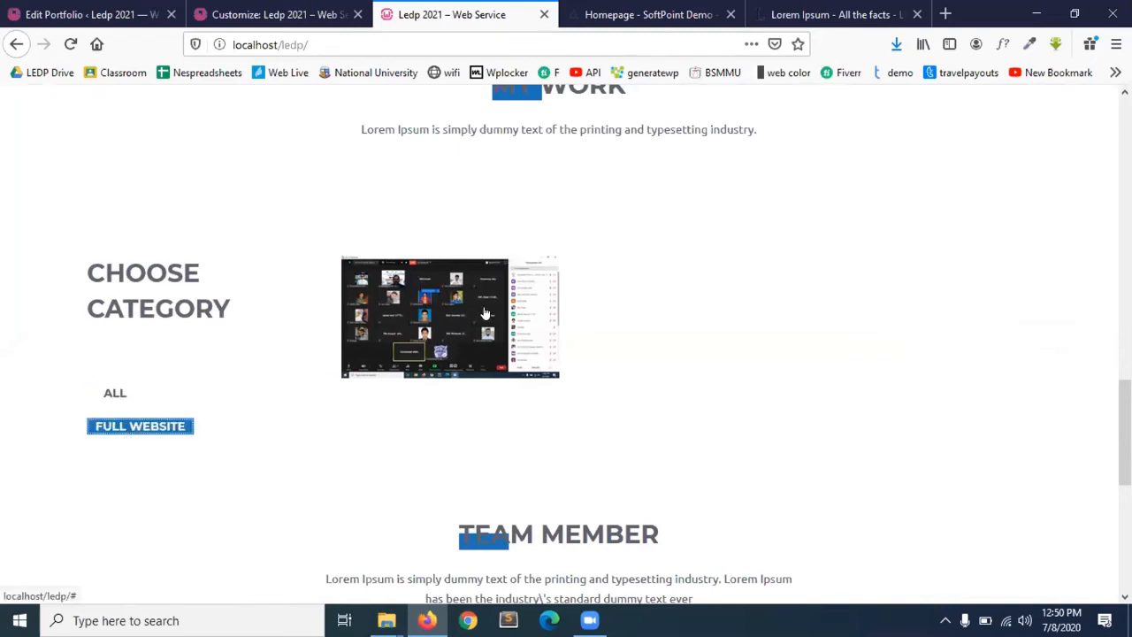
click(114, 392)
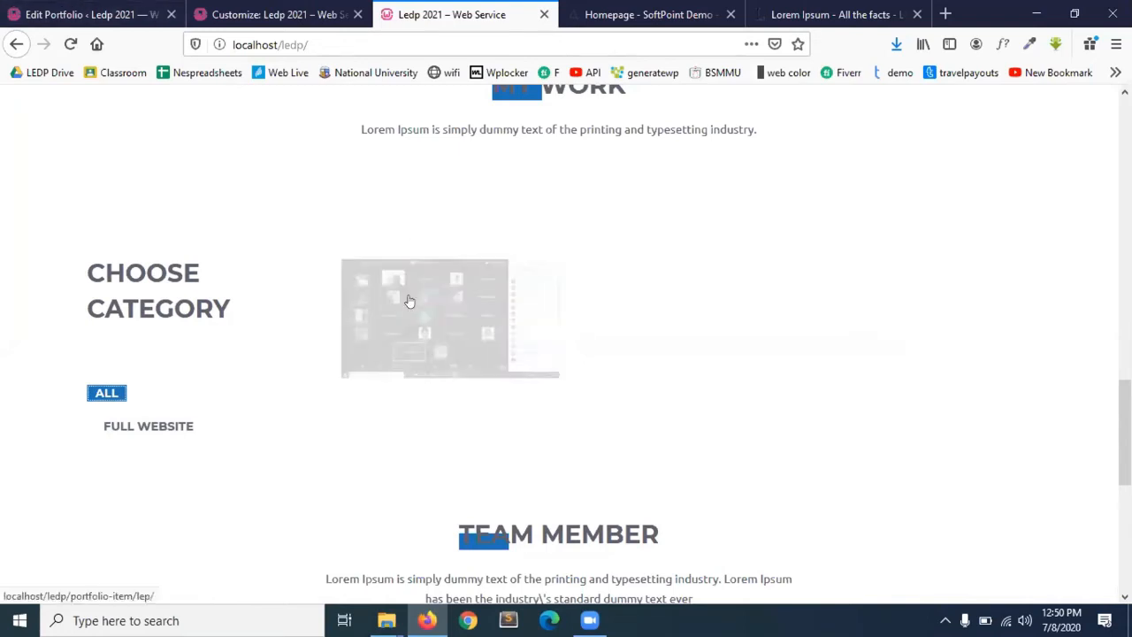
- Start another portfolio item titled "Bangladesh" and assign it to a new top-level category named "Copy"
click(150, 11)
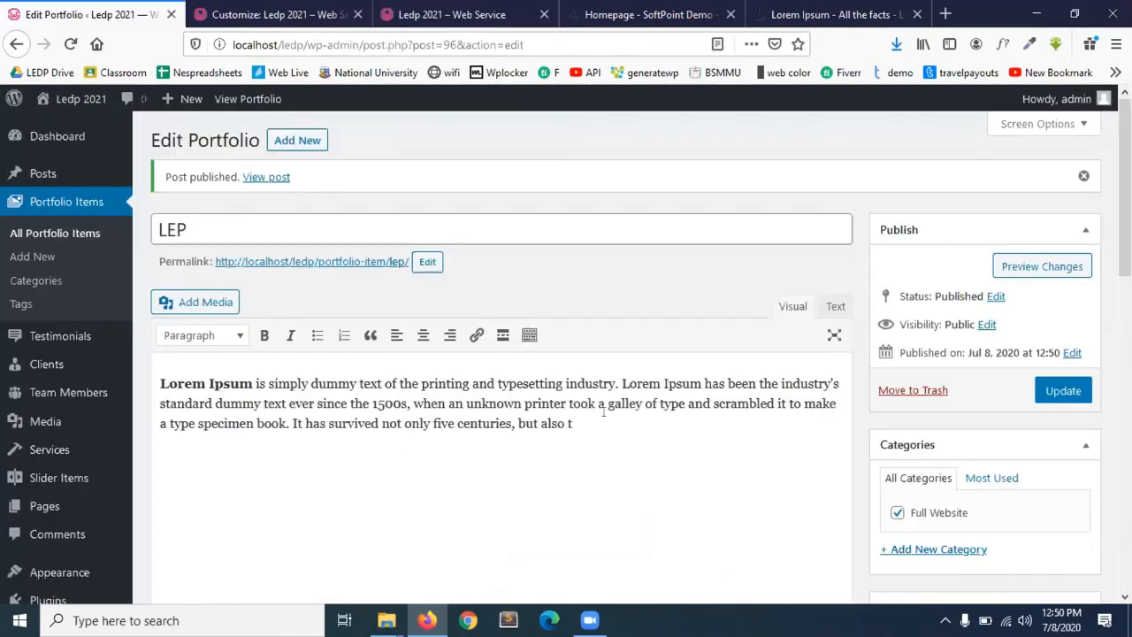
click(308, 150)
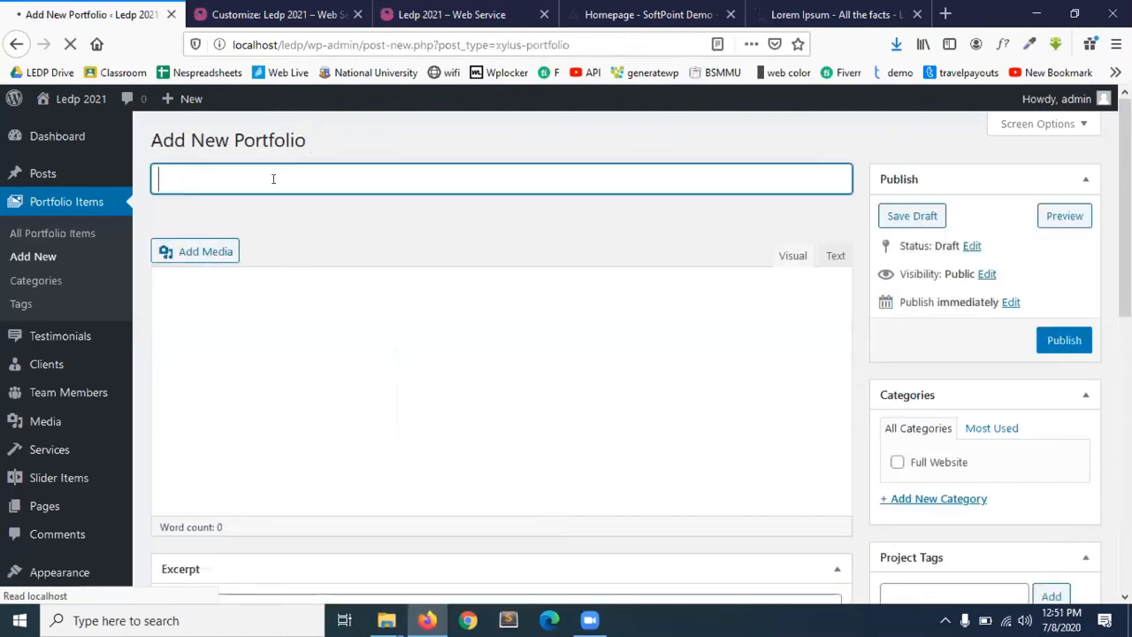
text(Bangladesh)
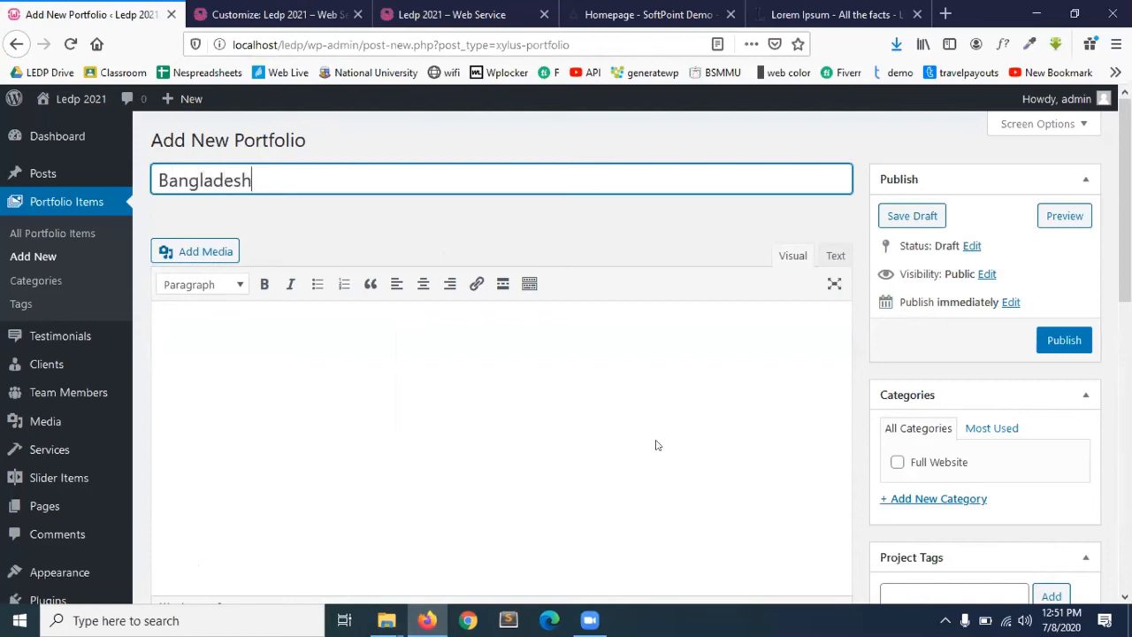
scroll(971, 343, down, 2)
click(946, 355)
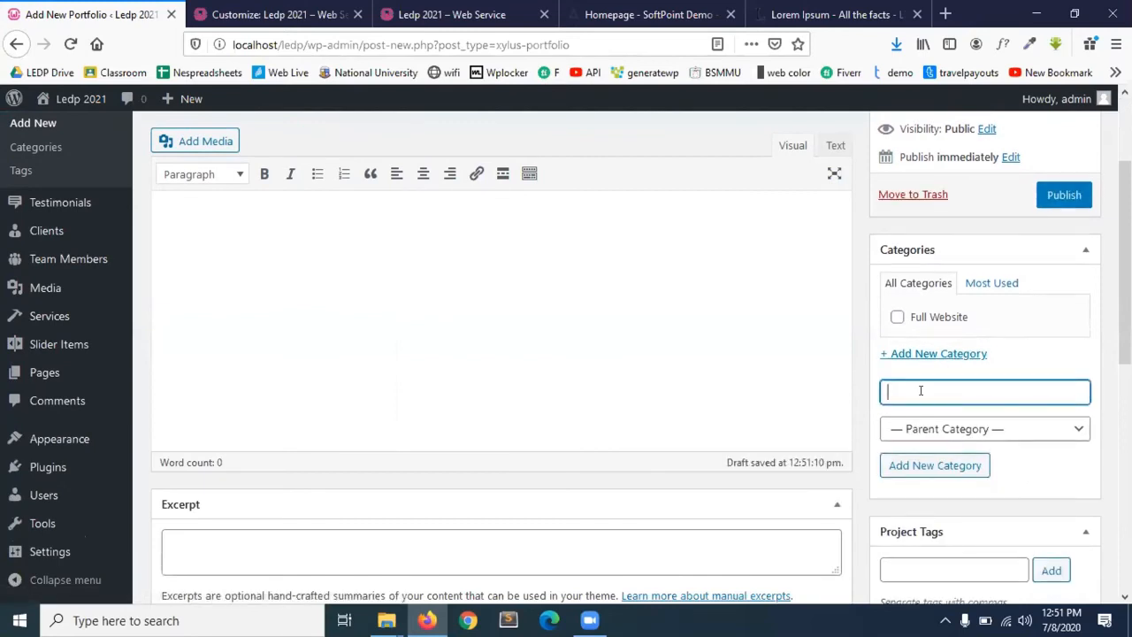
click(935, 466)
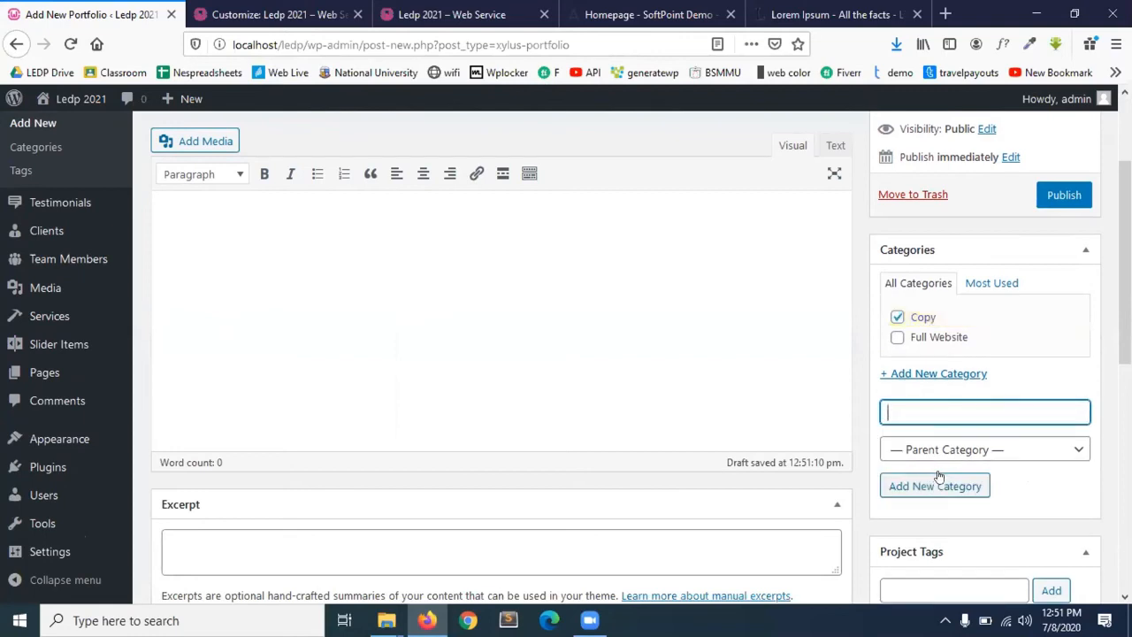
- Set Captdgdfure-1.png from the media library as the "Bangladesh" item's featured image
scroll(924, 576, down, 3)
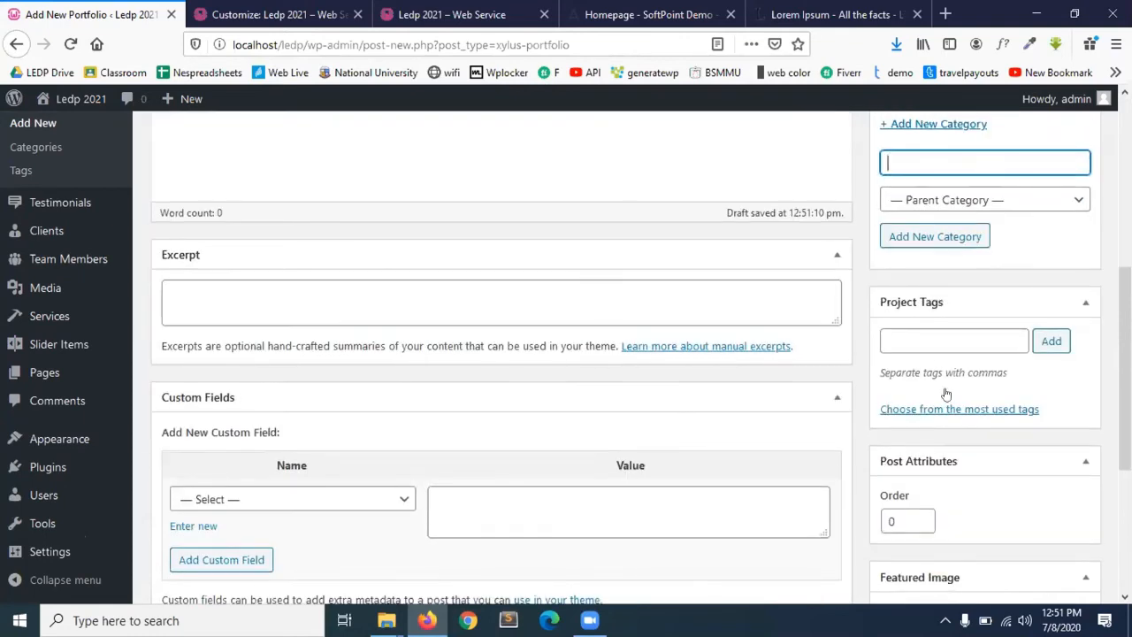
scroll(945, 502, down, 4)
click(912, 344)
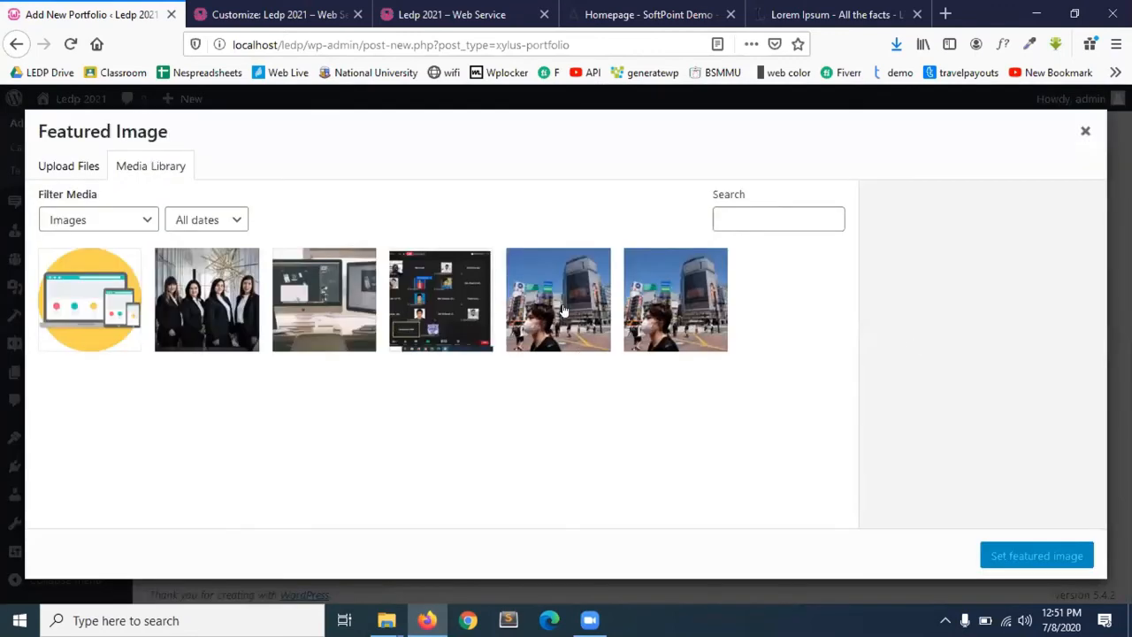
click(562, 309)
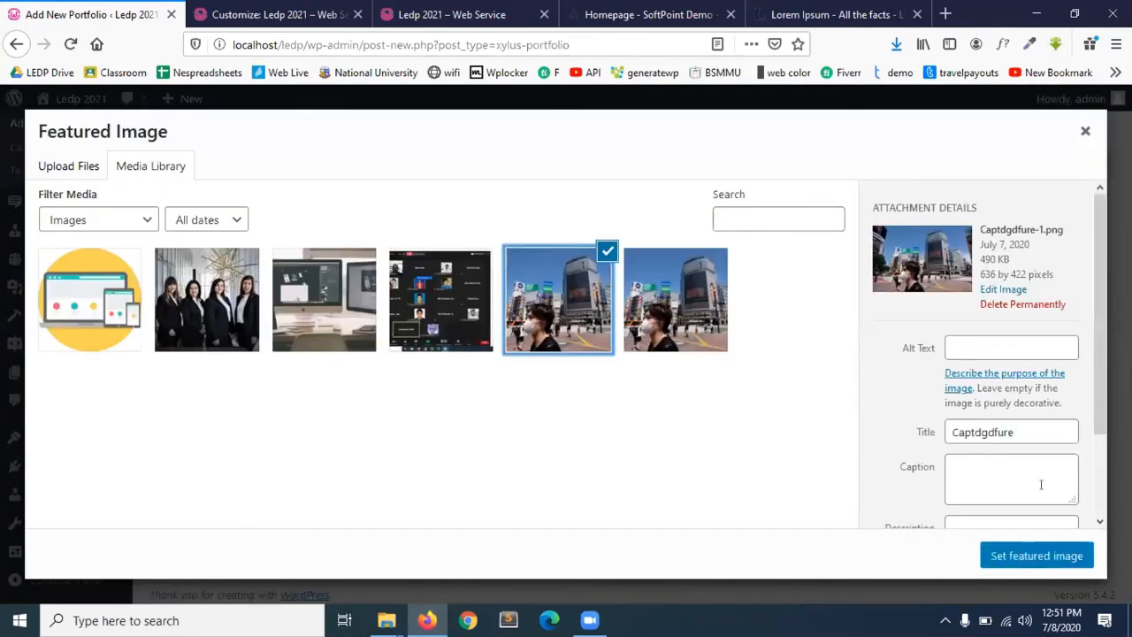
click(1057, 555)
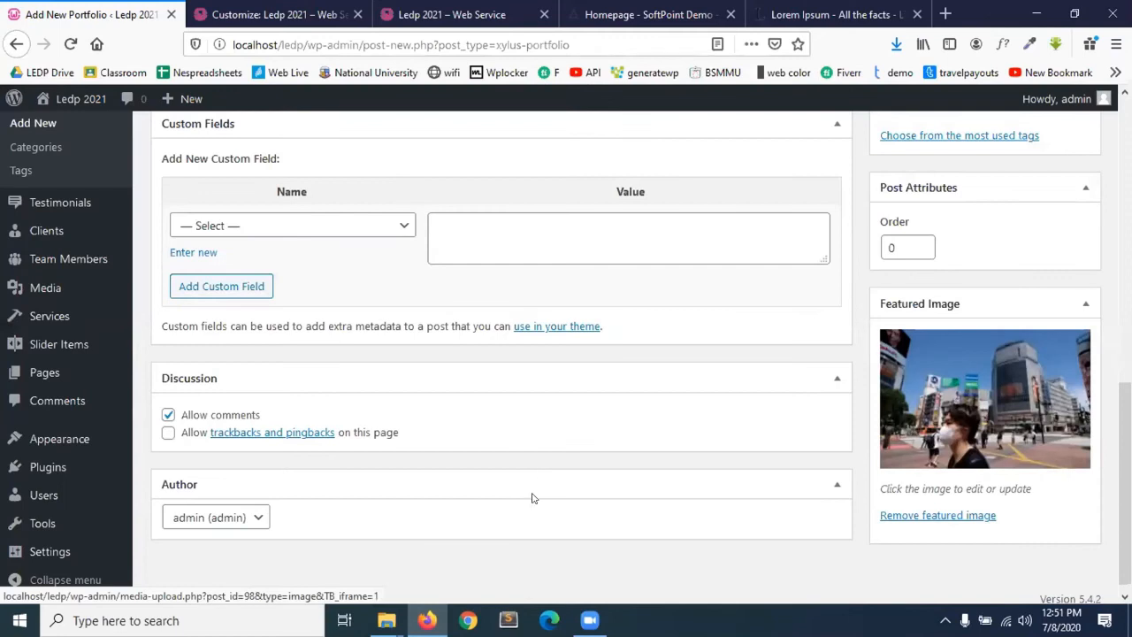
- Paste the copied Lorem Ipsum paragraph as the "Bangladesh" item's content and publish the item
scroll(531, 498, up, 7)
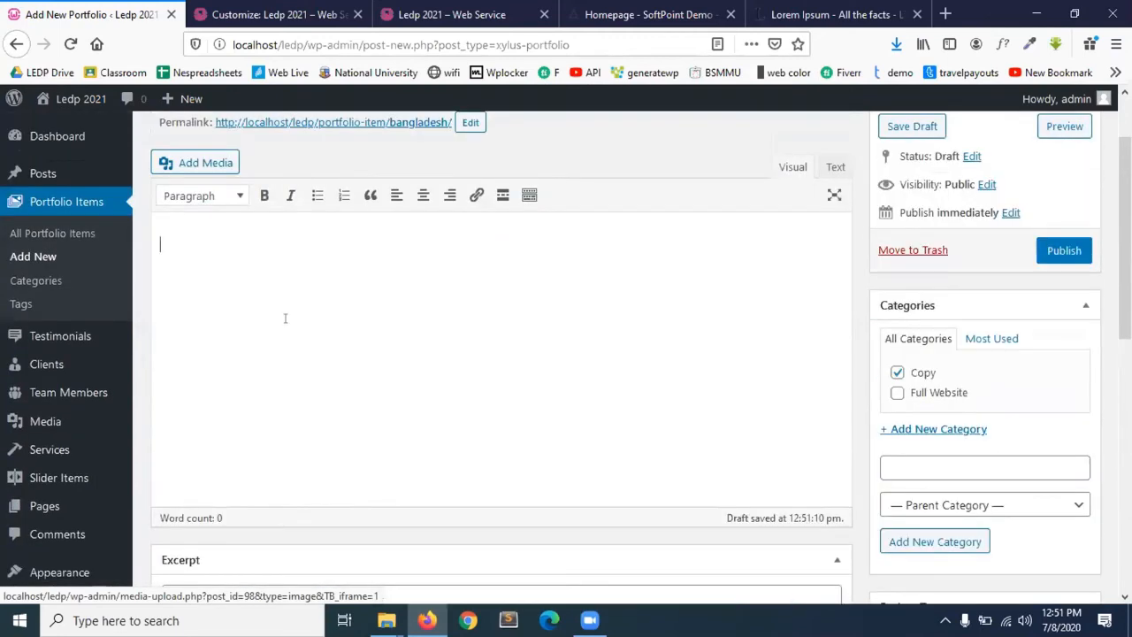
click(284, 327)
text(Lorem Ipsum is simply dummy text of the printing and typesetting industry. Lorem Ipsum has been the industry's standard dummy text ever since the 1500s, when an unknown printer took a galley of type and scrambled it to make a type specimen book. It has survived not only five centuries, but also t)
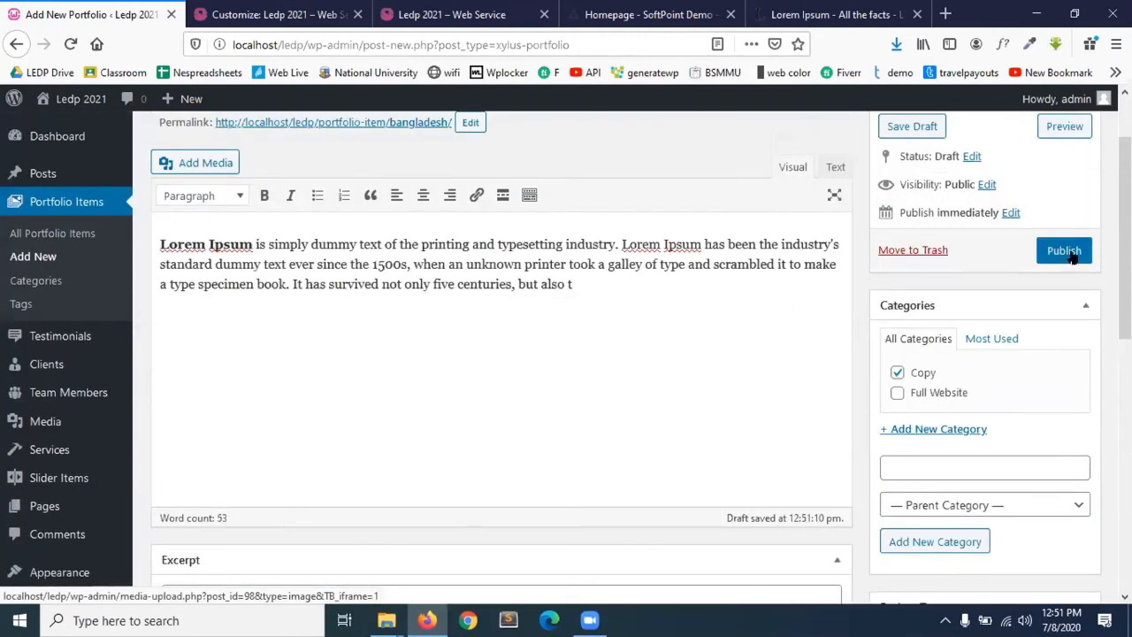
click(1066, 251)
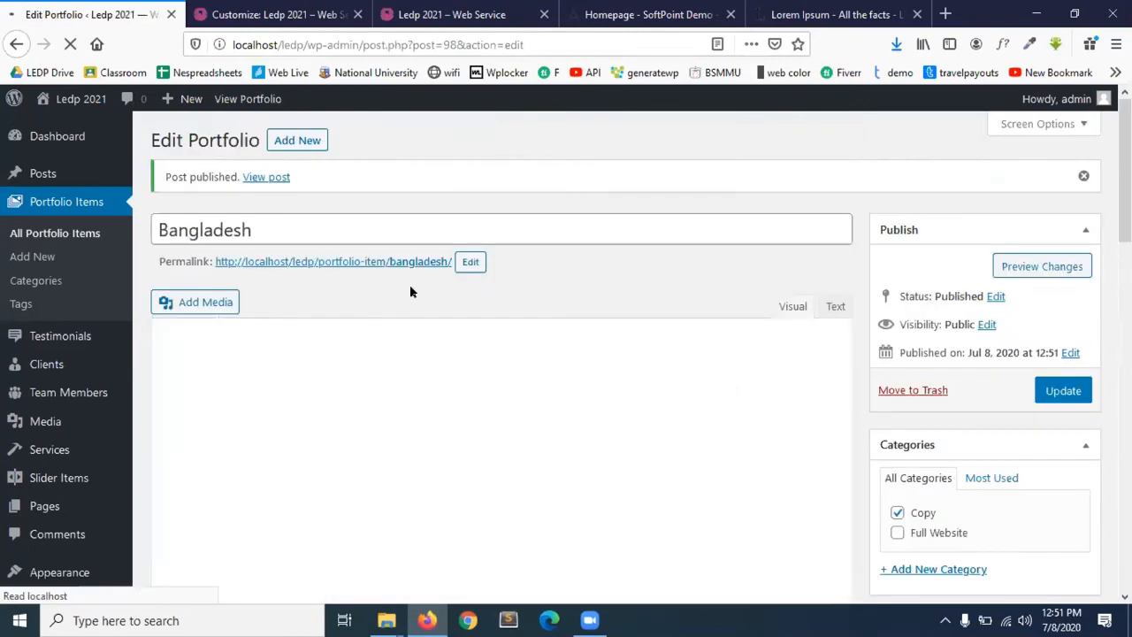
- Fill in a new portfolio item with the title "Class Test 3", a new "PSD to HTML" category and the copied Lorem Ipsum paragraph
click(297, 139)
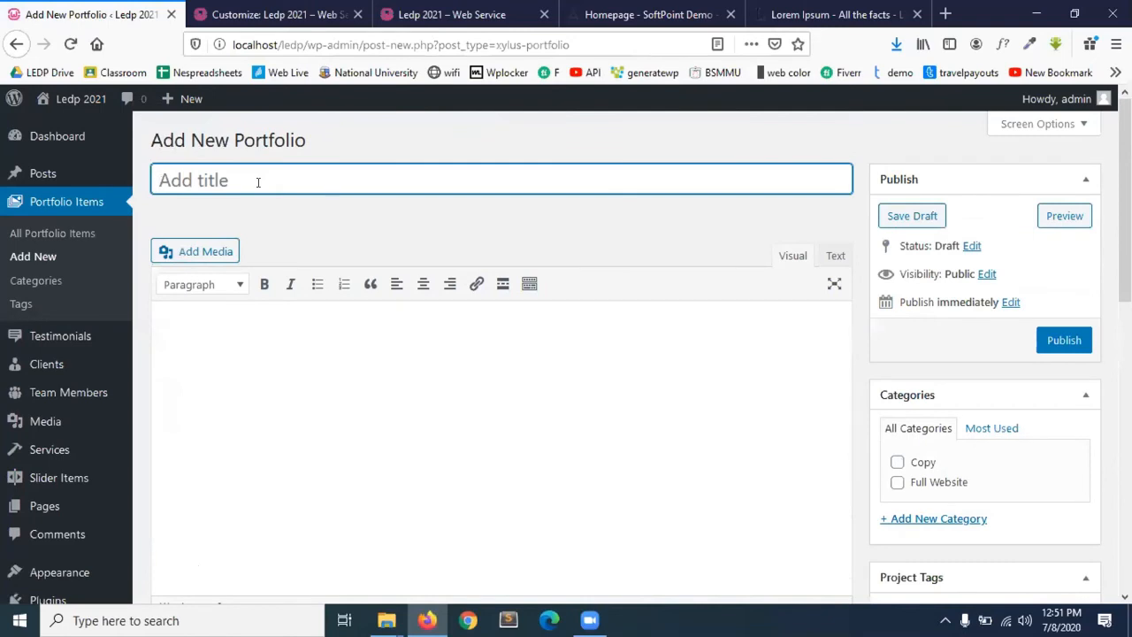
text(Class Test 3)
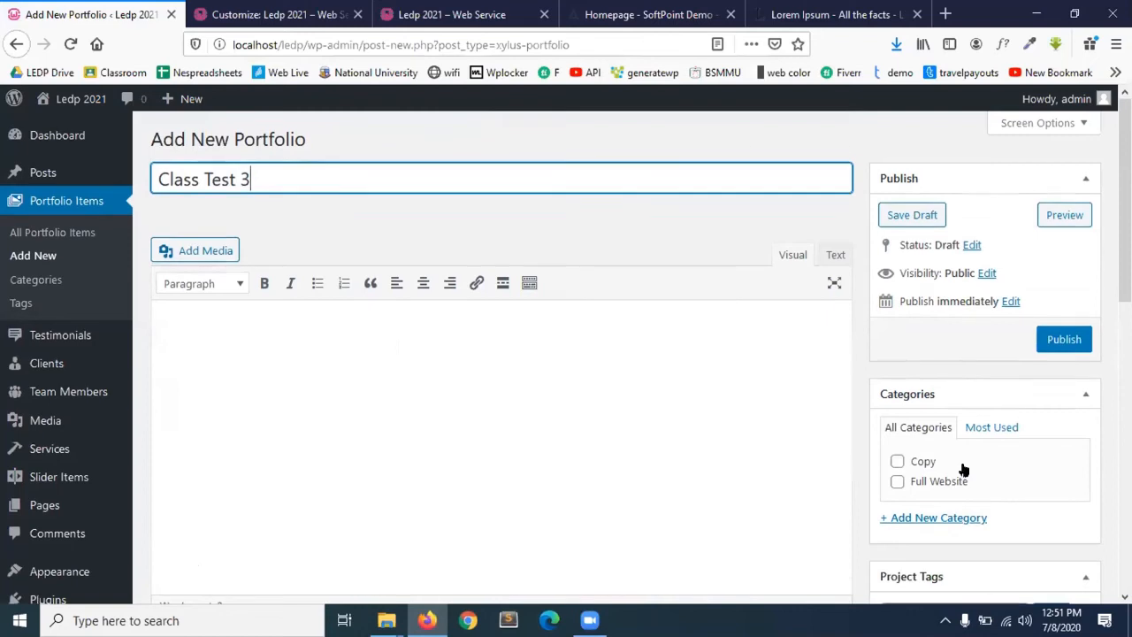
scroll(960, 466, down, 1)
click(948, 455)
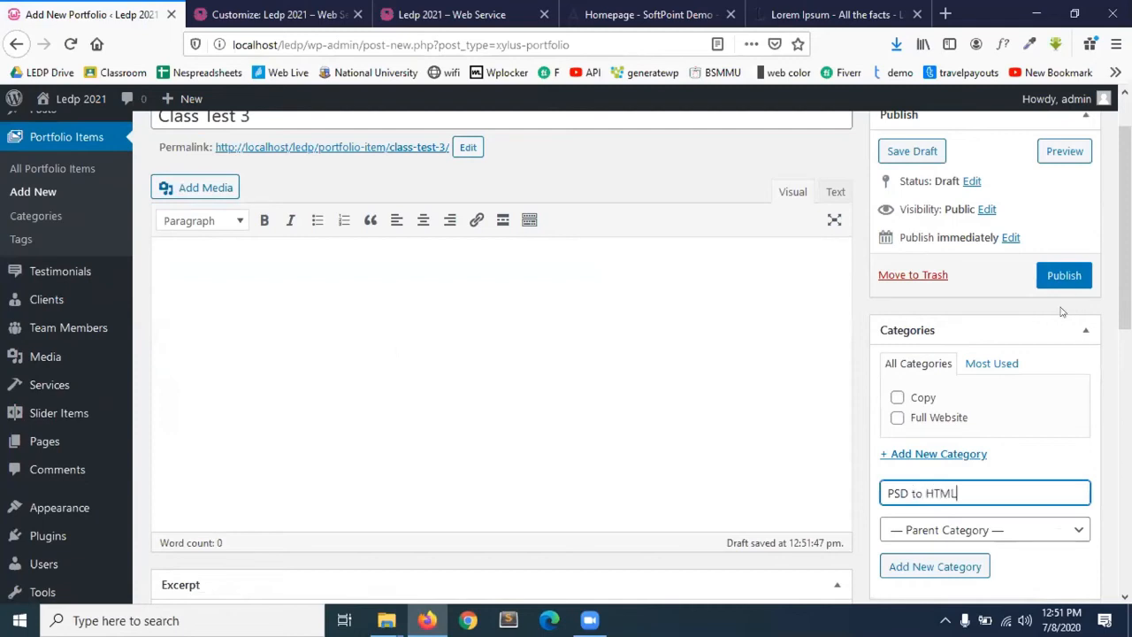
click(964, 567)
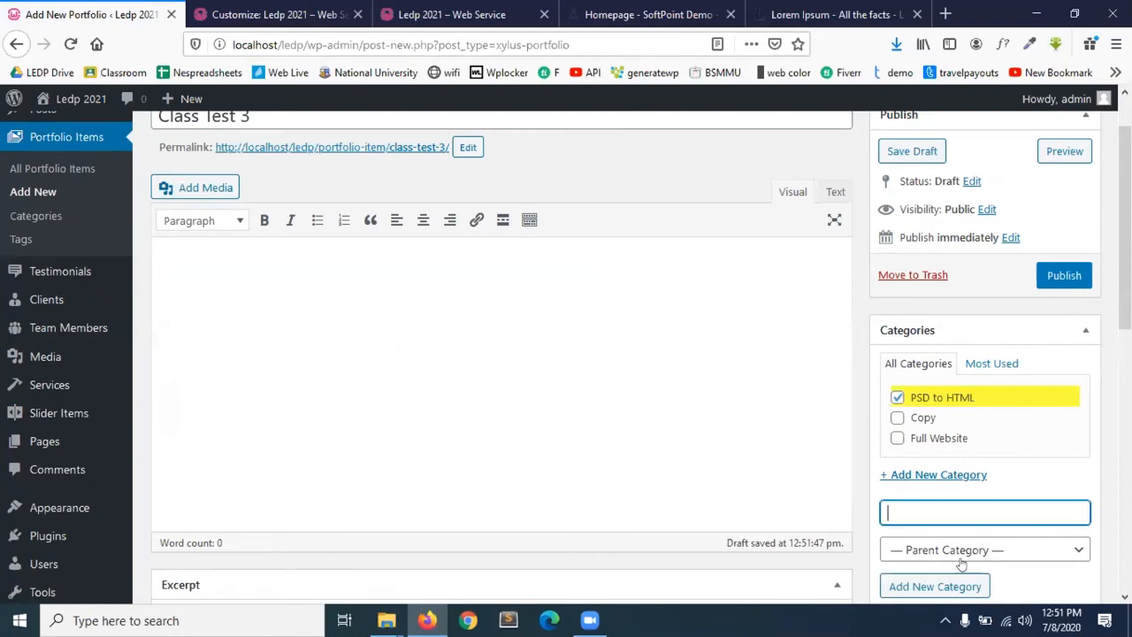
click(412, 324)
text(Lorem Ipsum is simply dummy text of the printing and typesetting industry. Lorem Ipsum has been the industry's standard dummy text ever since the 1500s, when an unknown printer took a galley of type and scrambled it to make a type specimen book. It has survived not only five centuries, but also t)
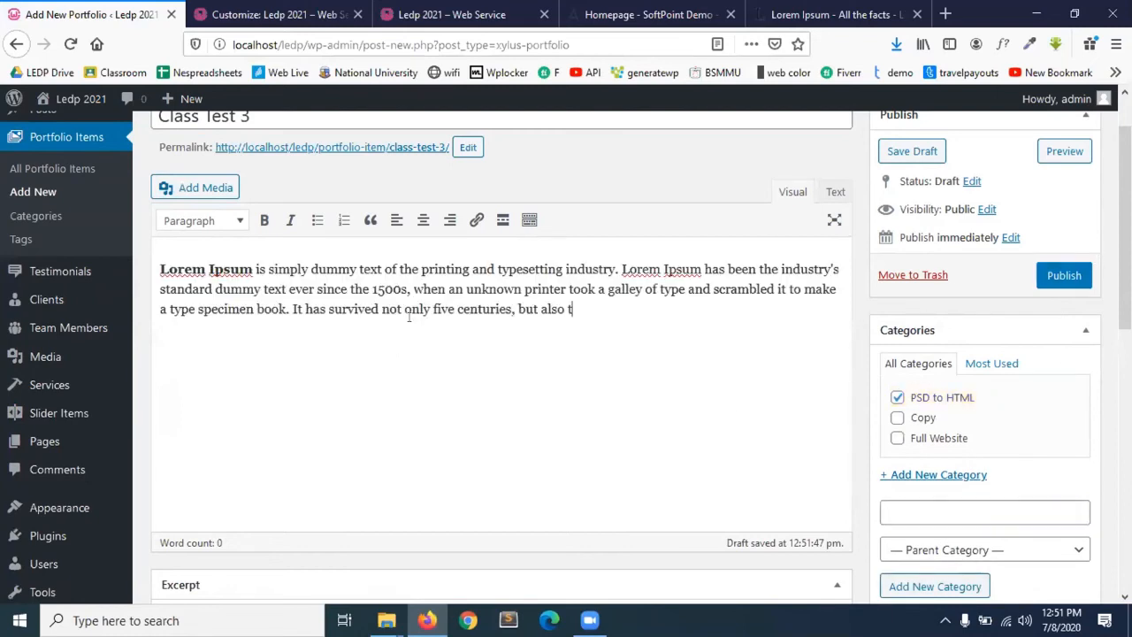
- Set pexels-photo-776615.jpeg as the "Class Test 3" item's featured image and publish the item
scroll(409, 316, down, 5)
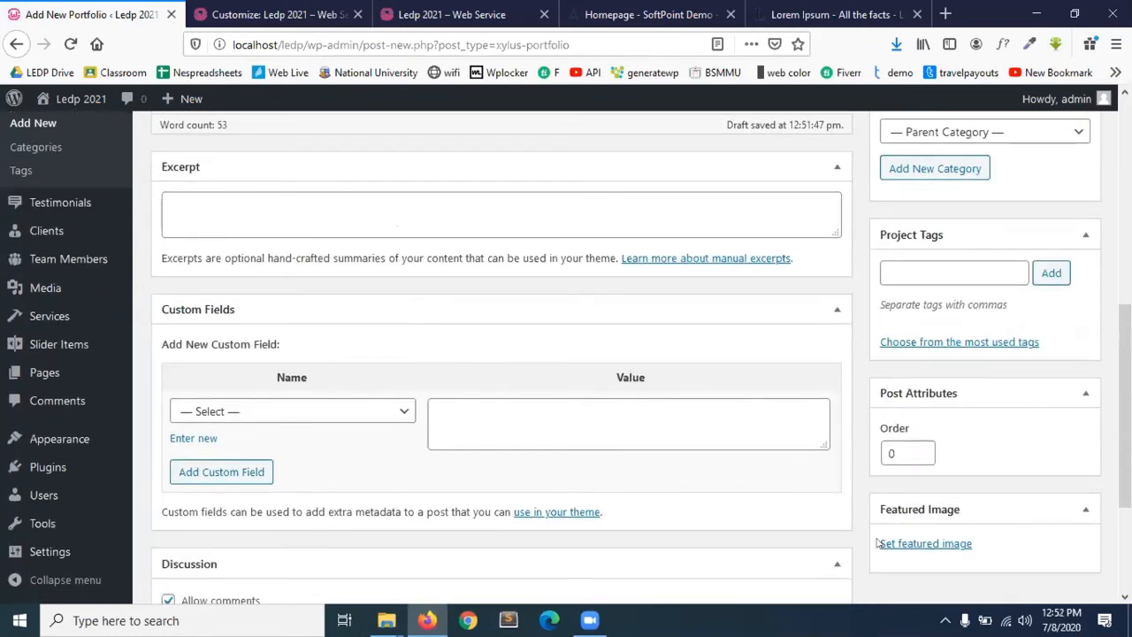
click(884, 543)
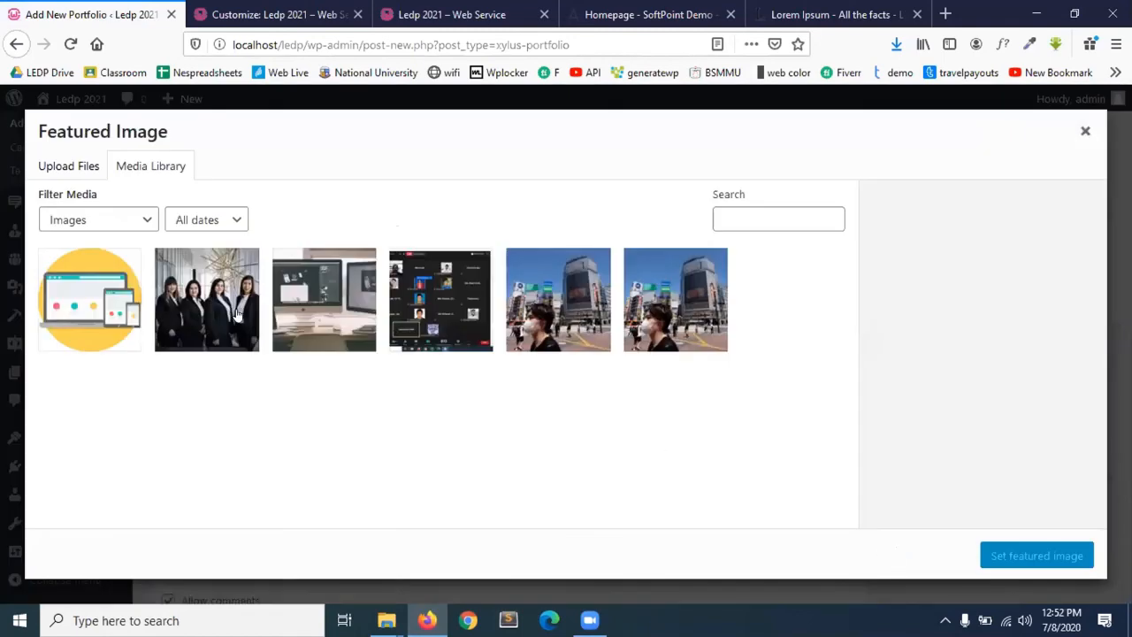
click(237, 314)
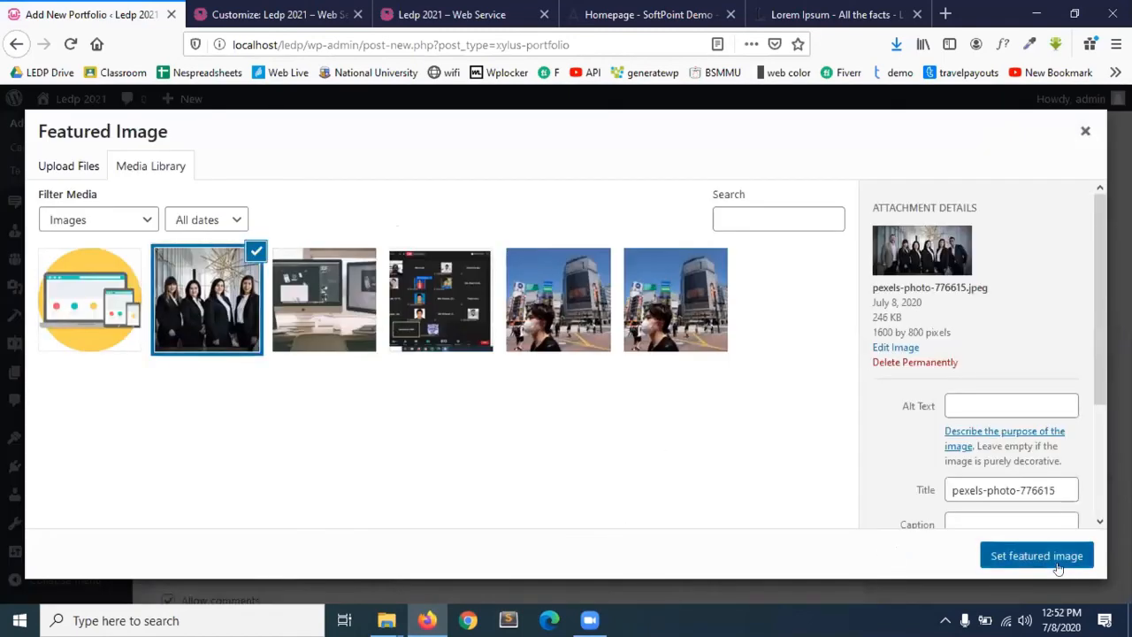
click(1055, 562)
scroll(1024, 351, up, 3)
click(1063, 157)
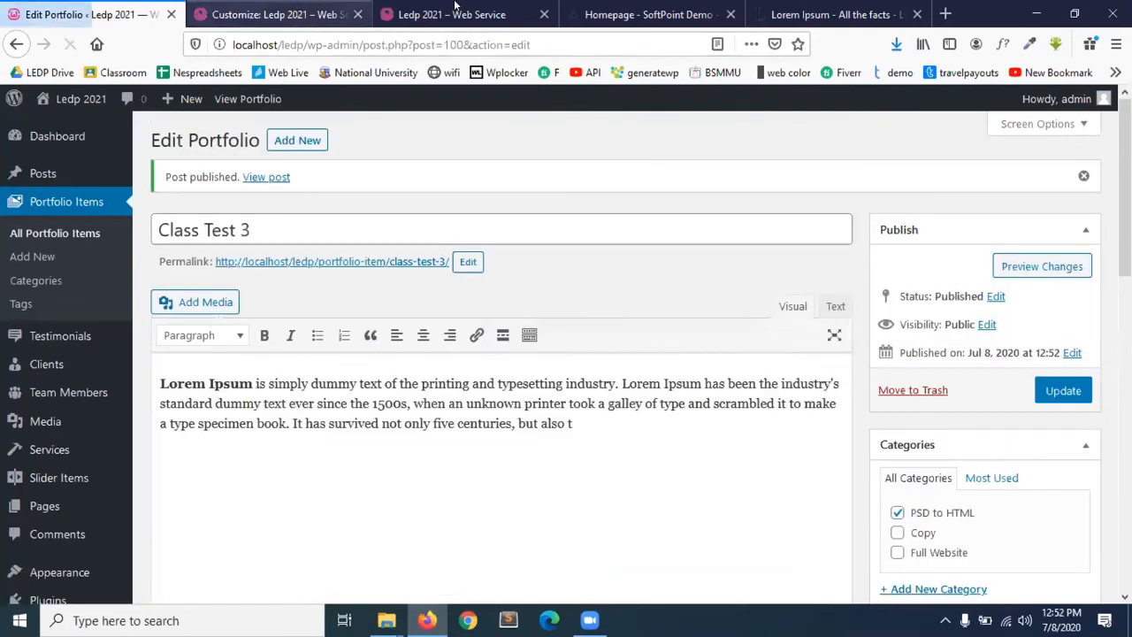
- Reload the live homepage and check the My Work gallery under the Copy, Full Website, PSD to HTML and All category filters
click(484, 11)
click(69, 44)
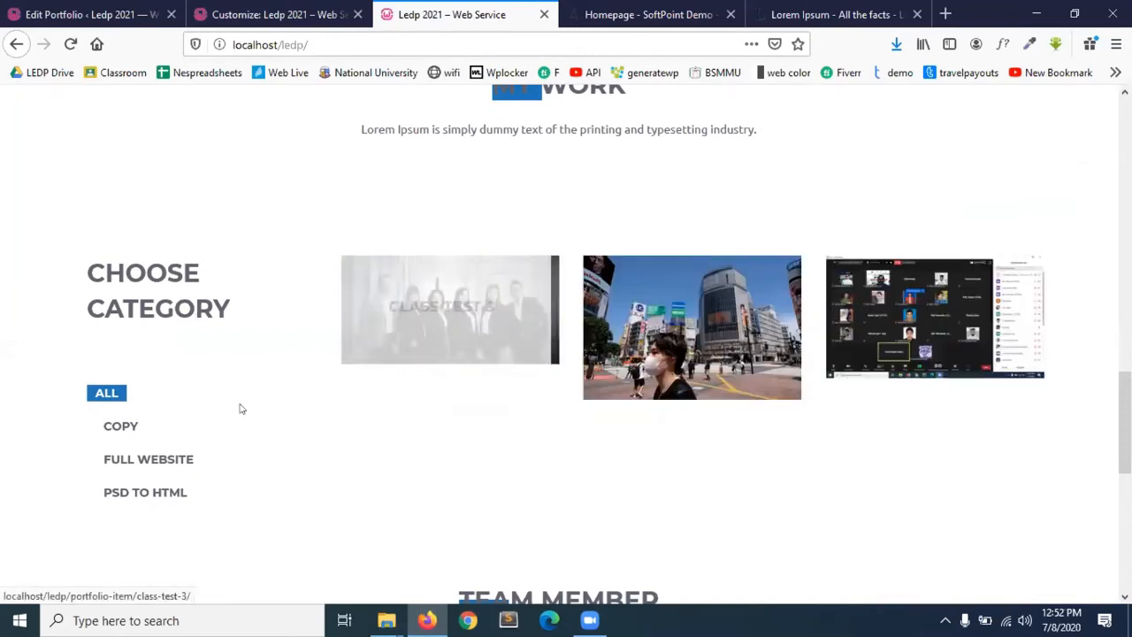
click(124, 426)
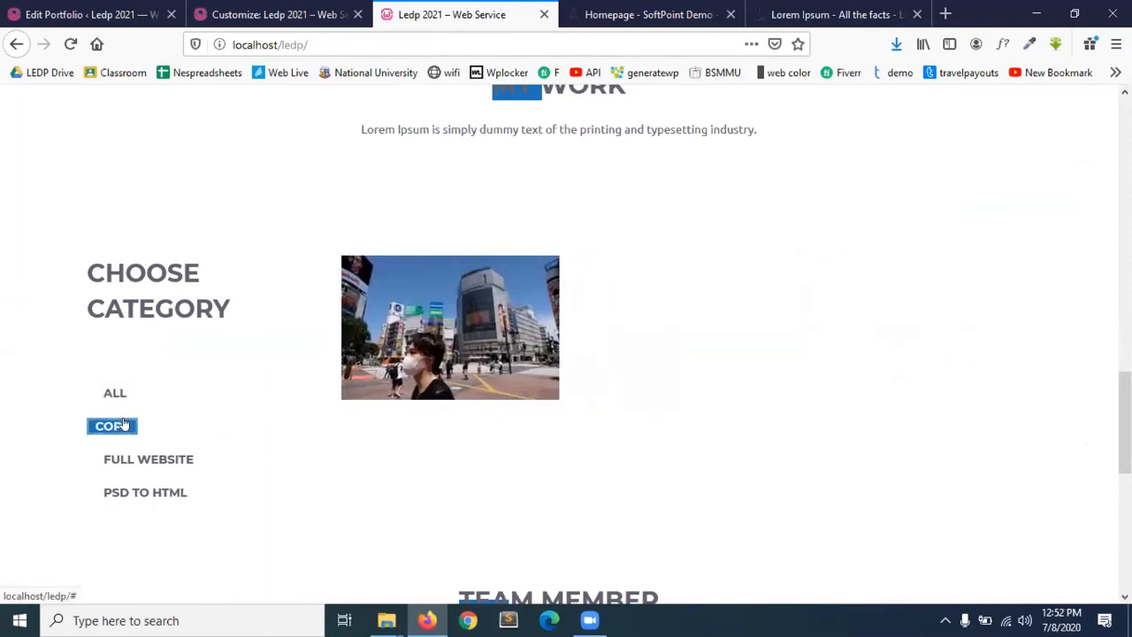
click(142, 456)
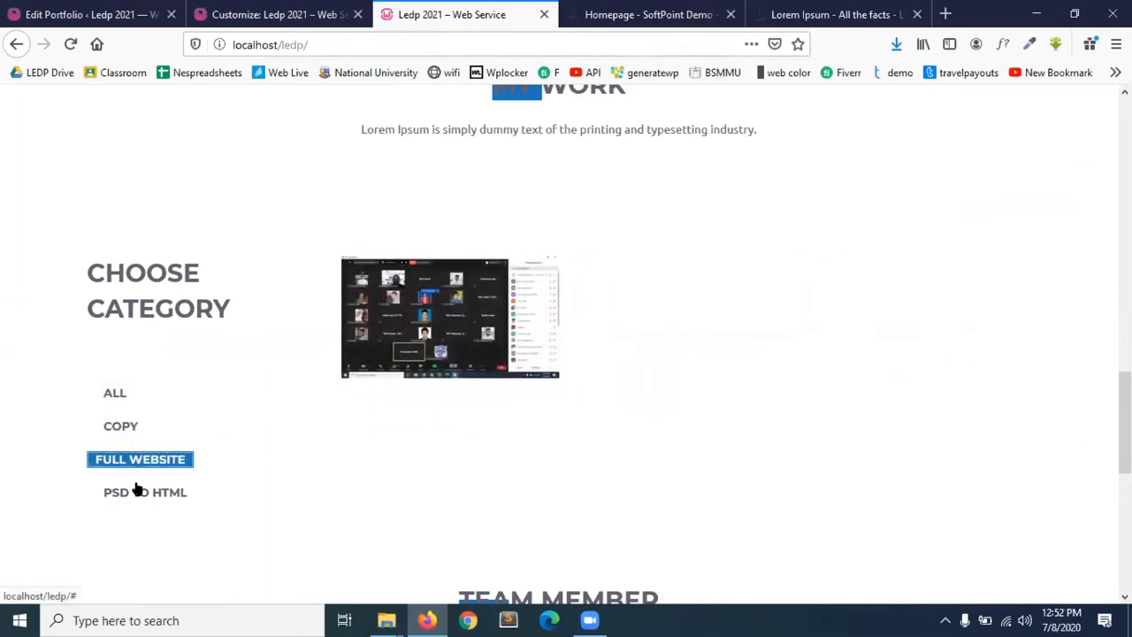
click(137, 490)
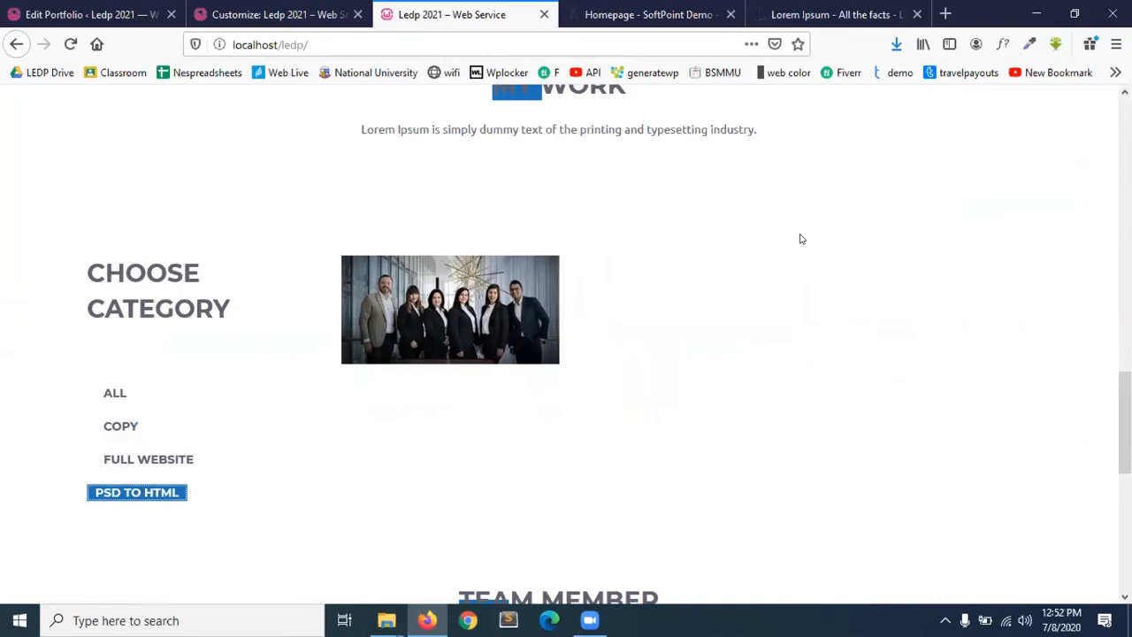
click(166, 459)
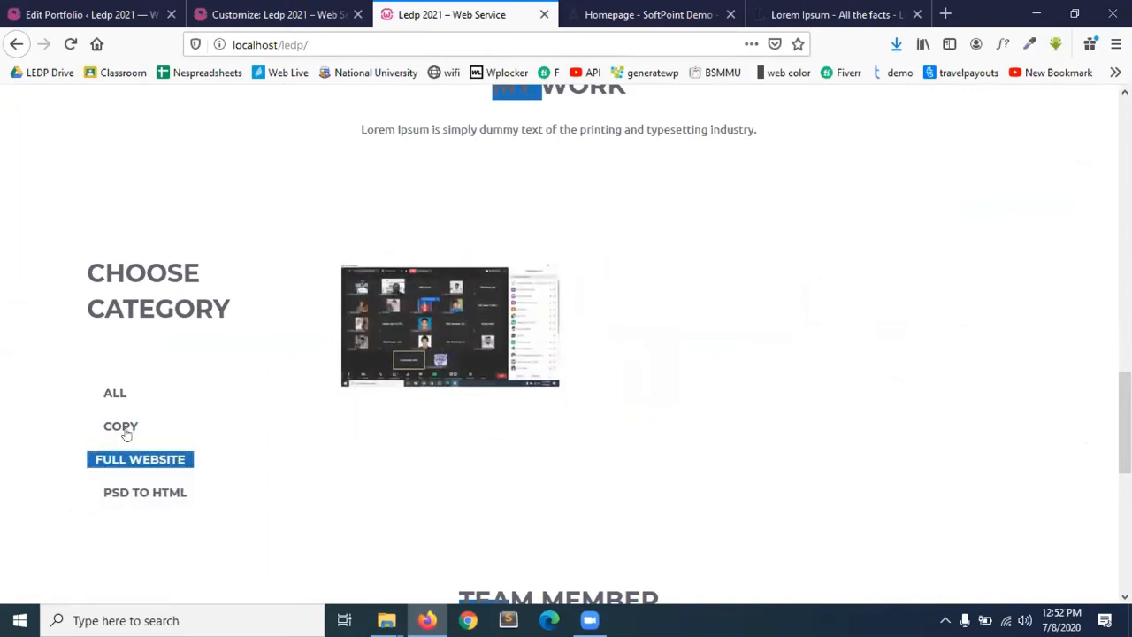
click(119, 427)
click(113, 394)
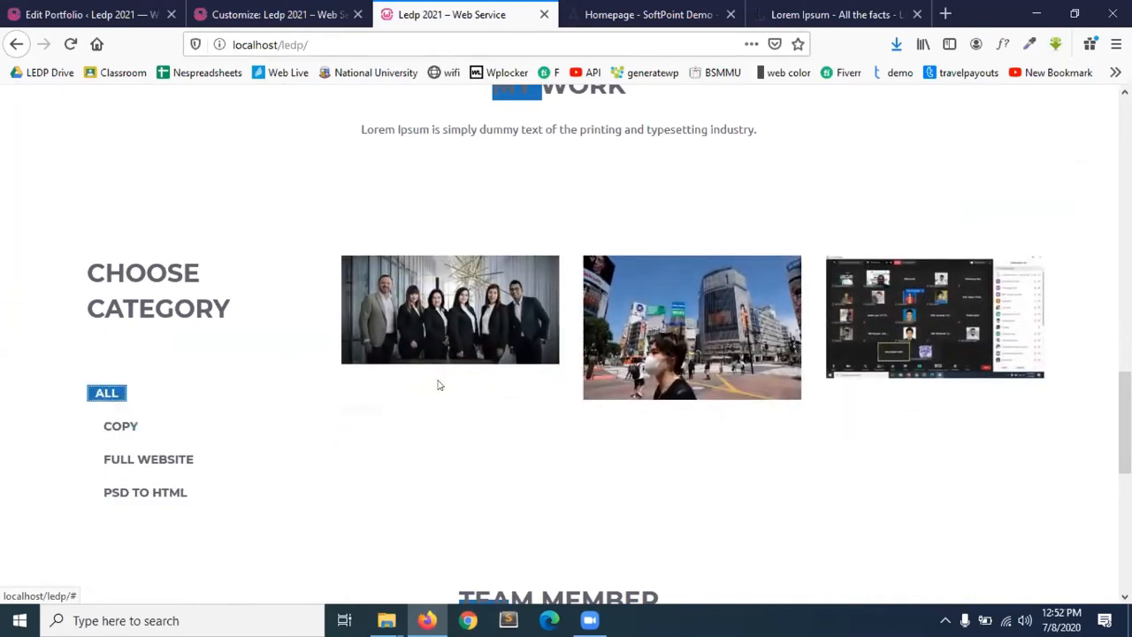
- Review the live homepage from the header slider through the Service section to the My Work section
scroll(437, 384, up, 2)
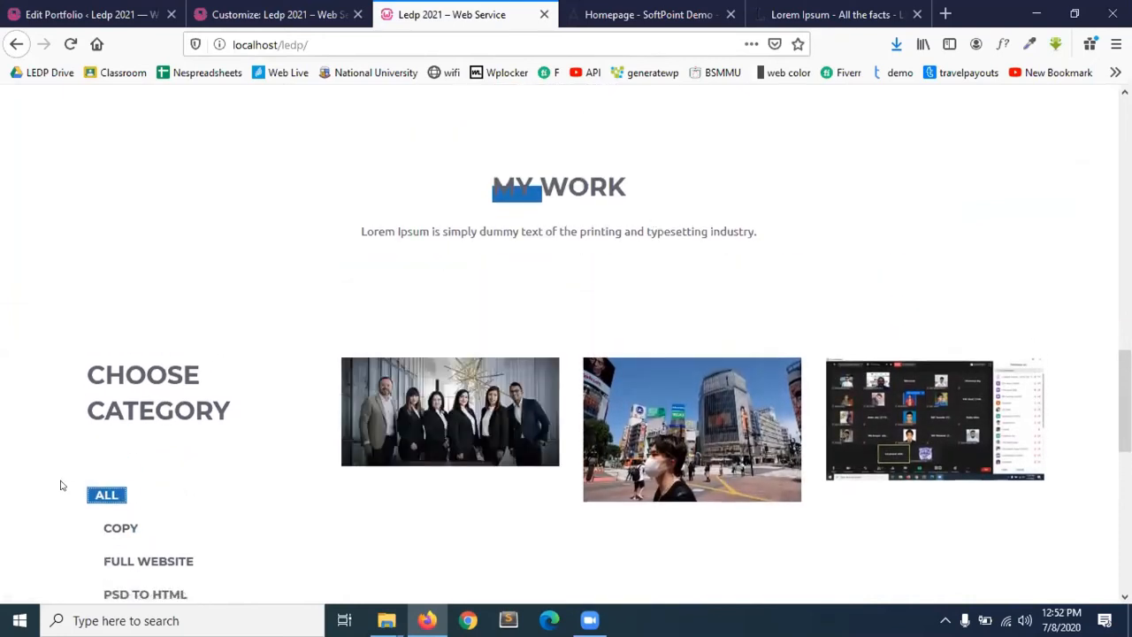
scroll(417, 305, up, 10)
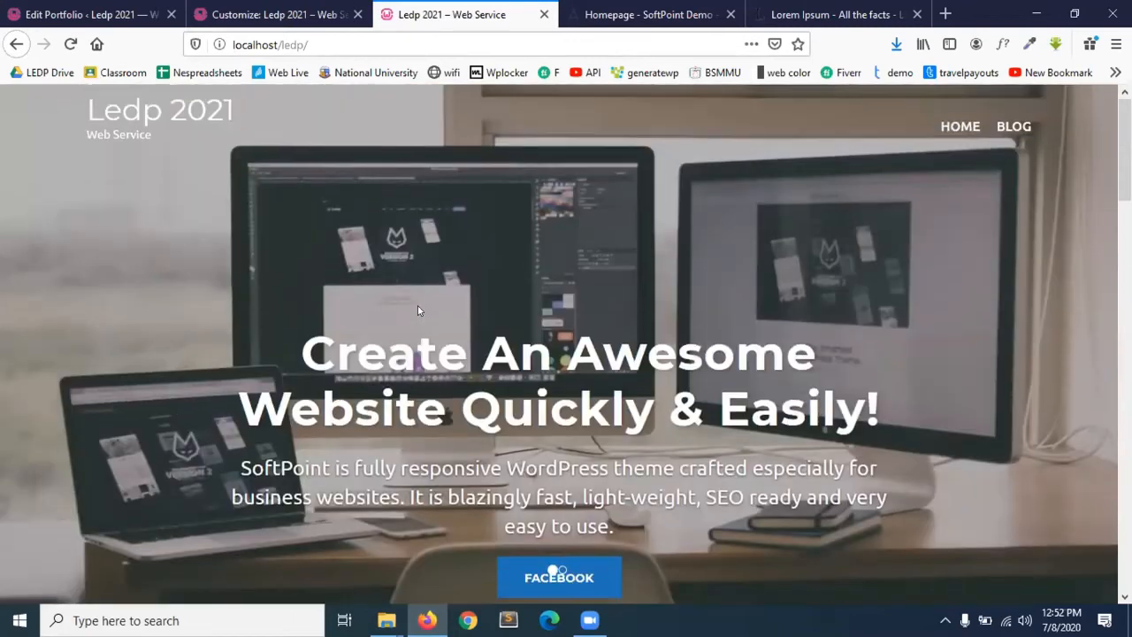
scroll(417, 305, up, 1)
scroll(521, 257, down, 3)
scroll(522, 257, up, 3)
scroll(590, 459, down, 5)
scroll(590, 459, down, 3)
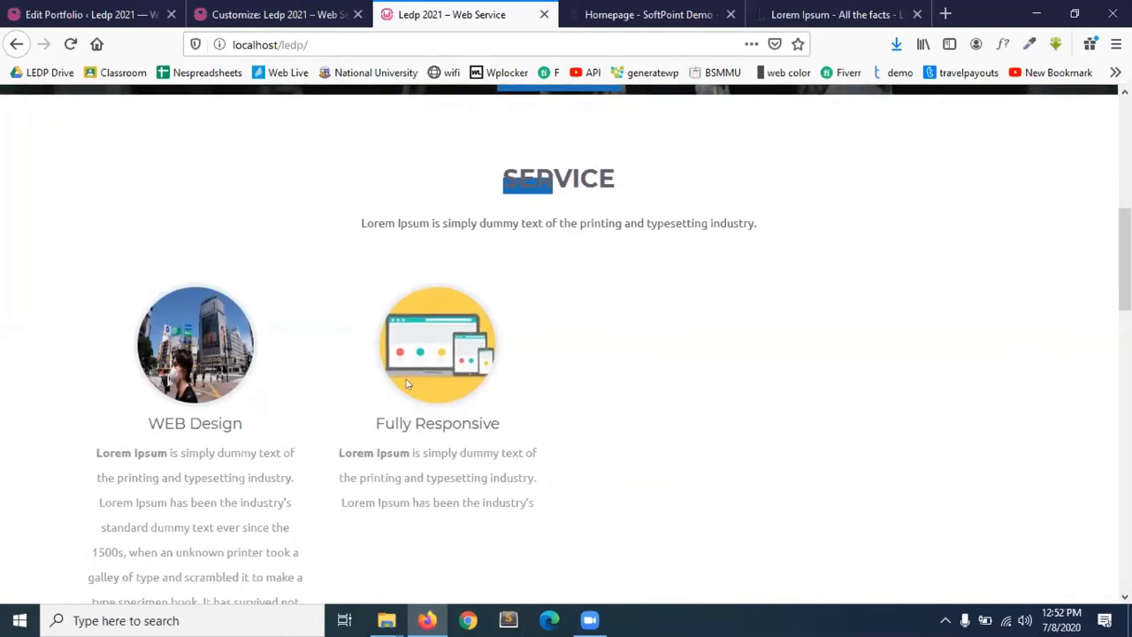
scroll(363, 417, down, 6)
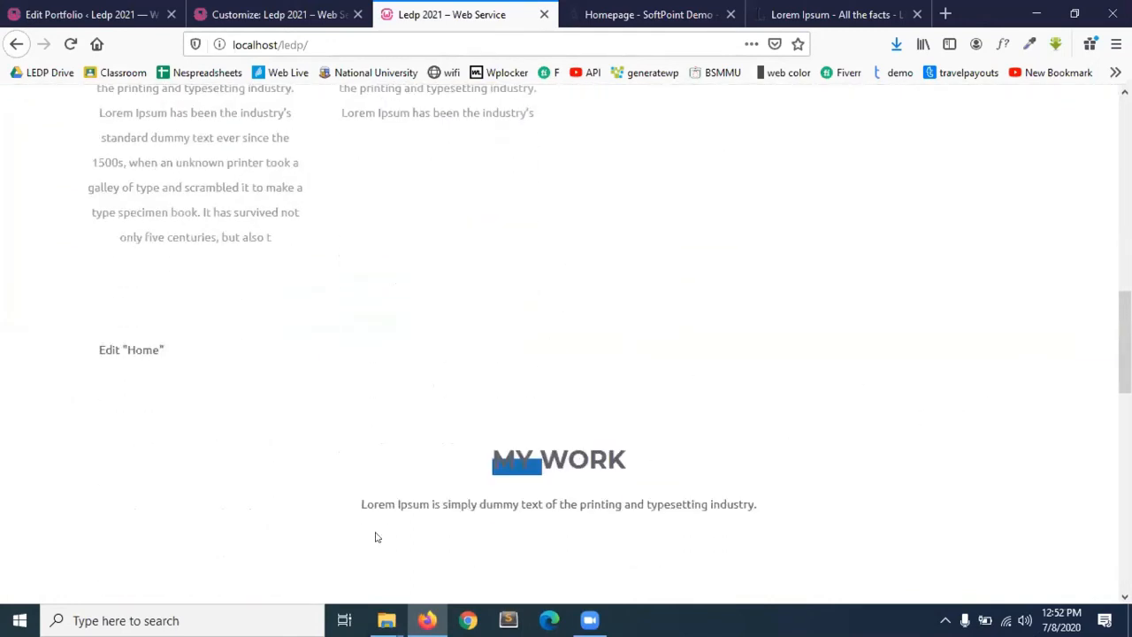
scroll(430, 525, up, 4)
scroll(518, 415, down, 6)
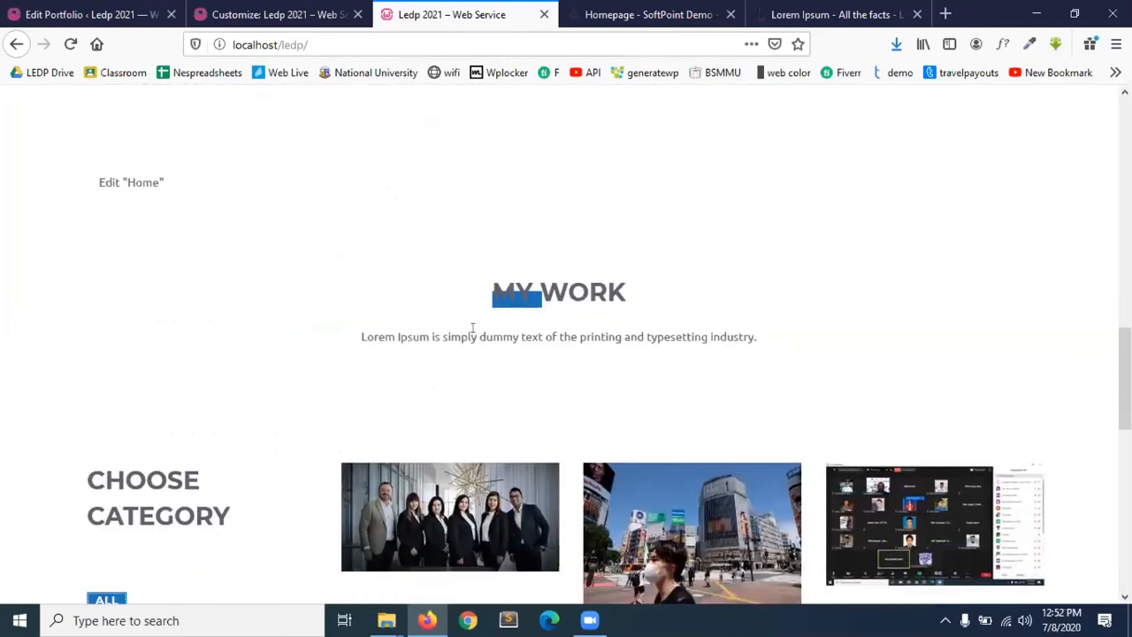
scroll(642, 295, down, 5)
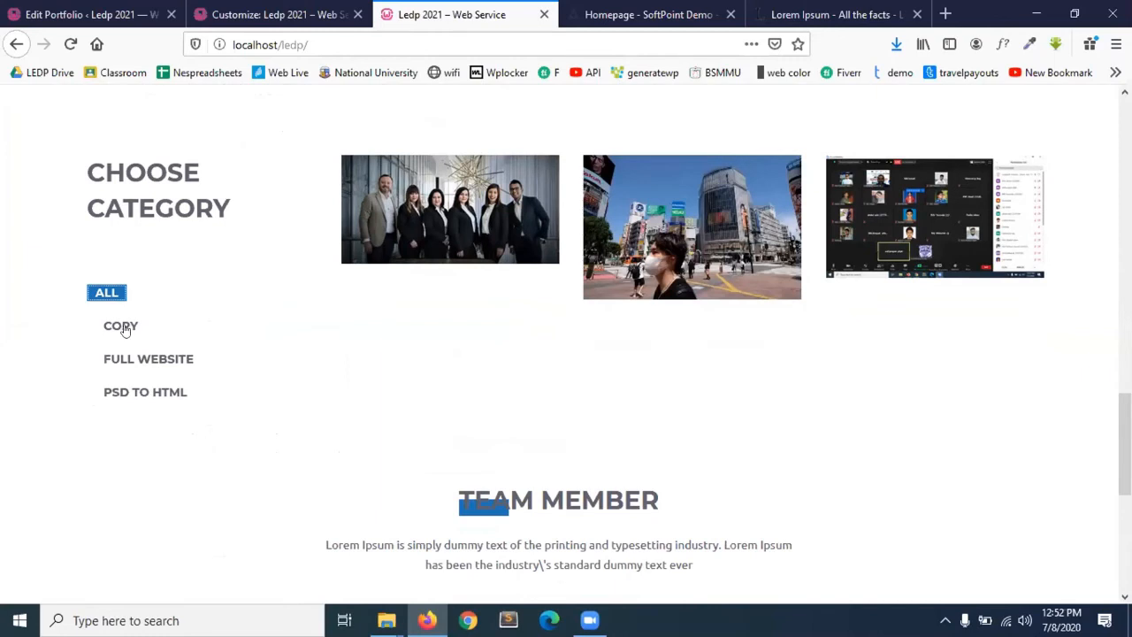
- Check the portfolio category filters again and examine the Team Member section down to the page footer
click(122, 326)
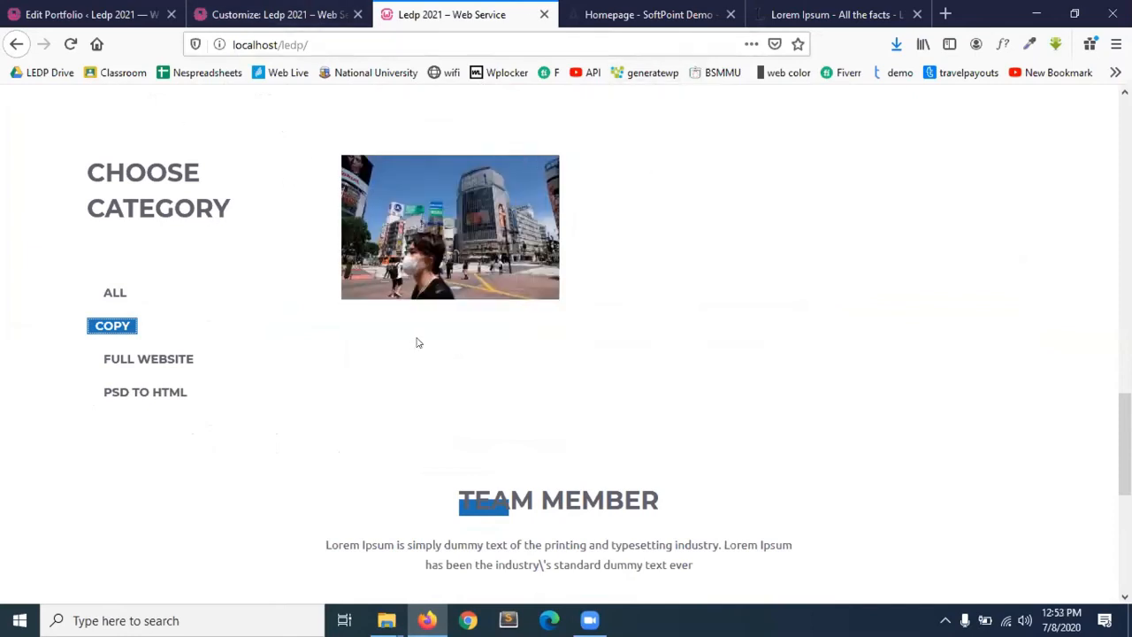
click(112, 391)
click(116, 359)
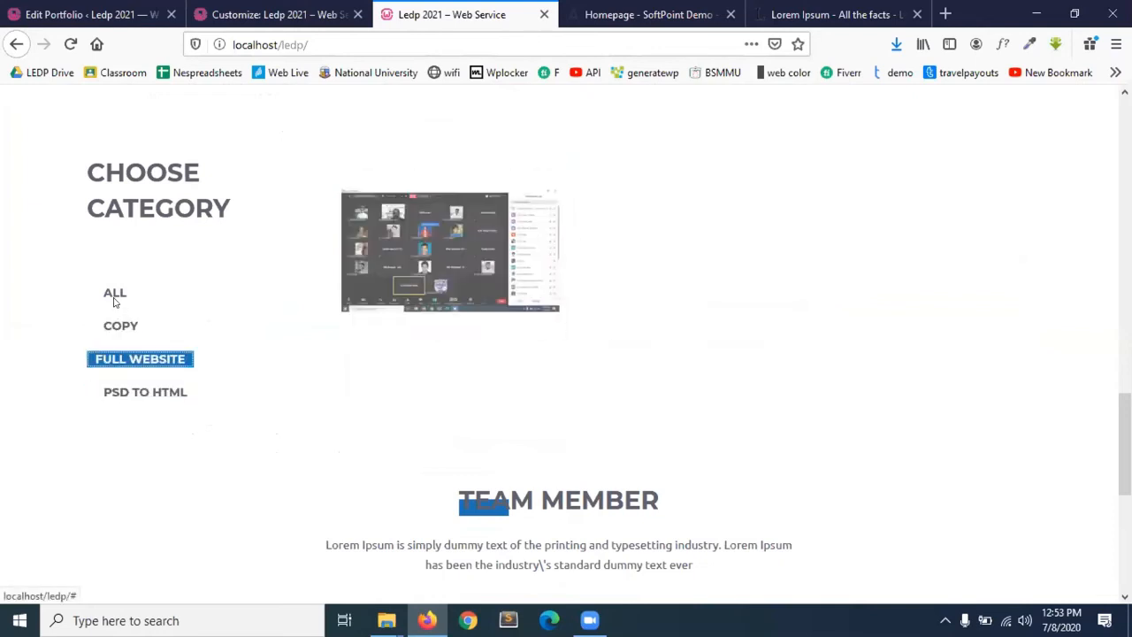
click(115, 299)
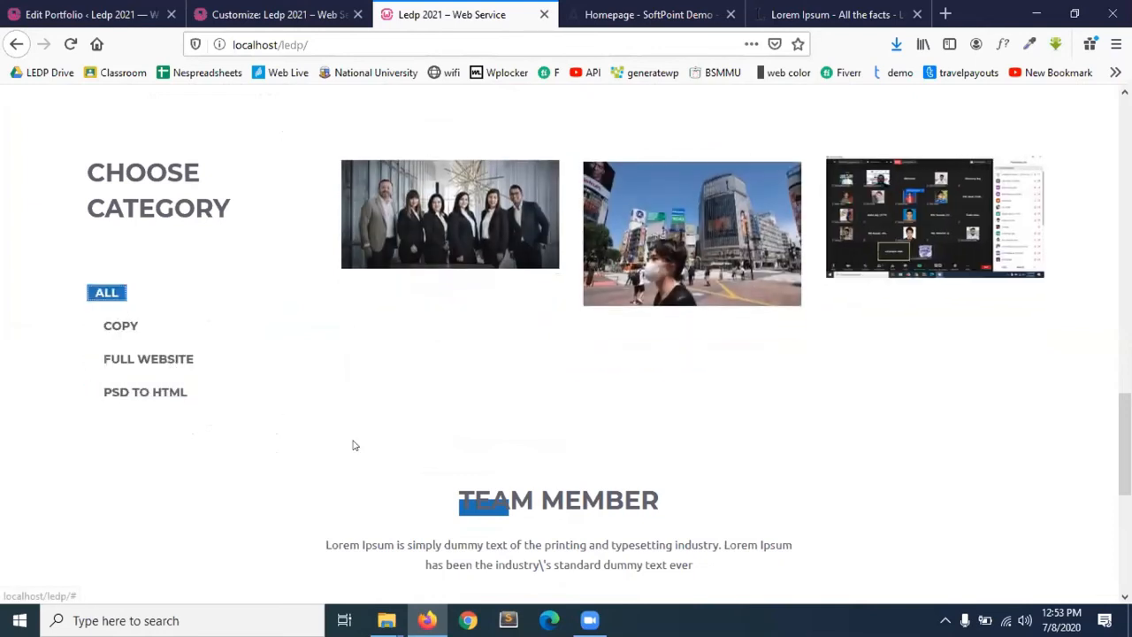
scroll(354, 445, down, 3)
scroll(352, 445, down, 1)
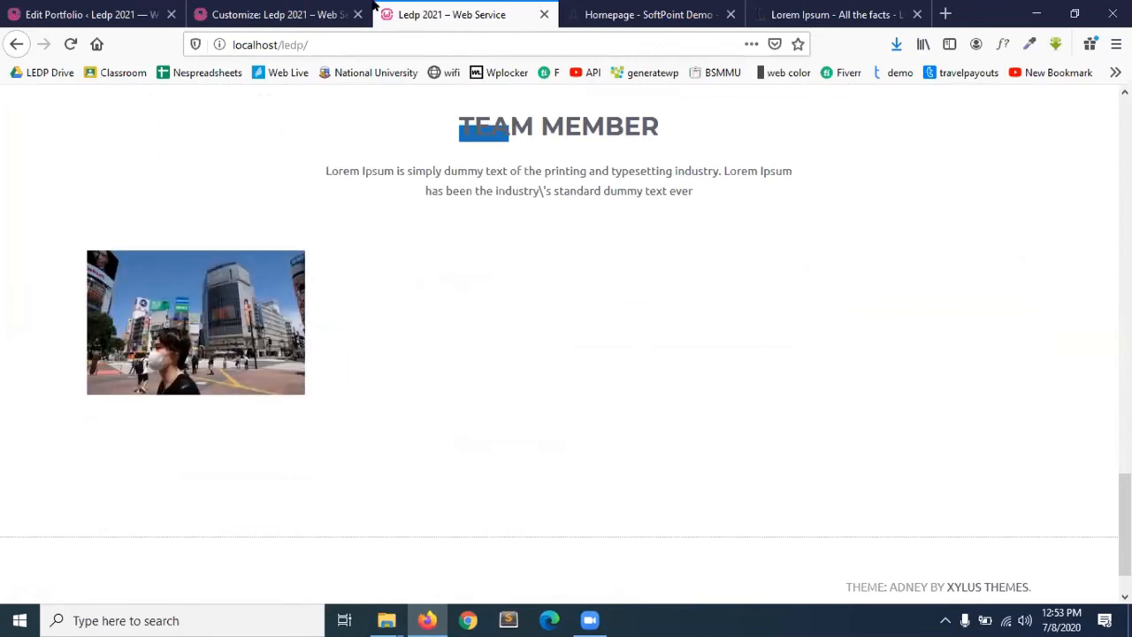
- Compare the service, portfolio, team, testimonial and clients options in the Customizer's Homepage Settings with the page preview
click(299, 7)
scroll(111, 431, down, 2)
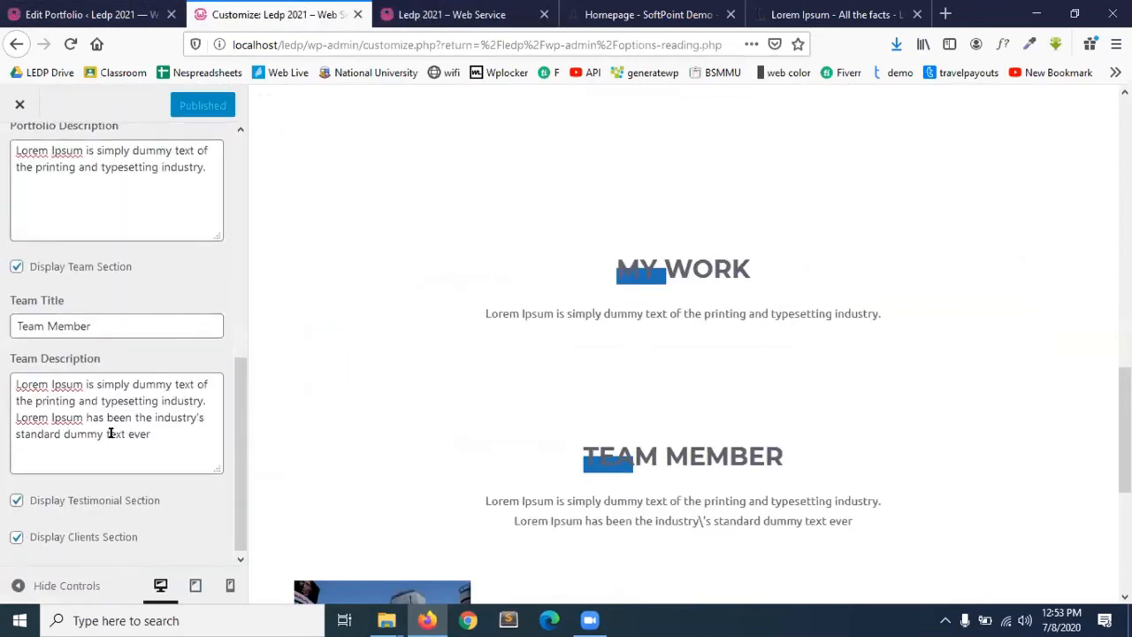
scroll(110, 431, up, 5)
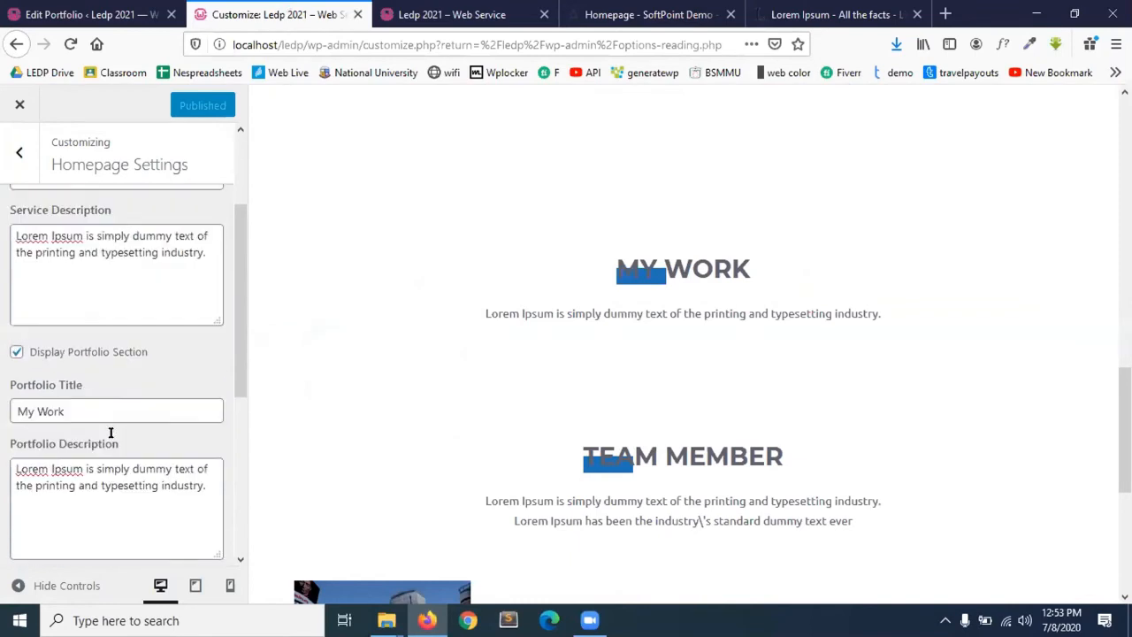
scroll(110, 431, up, 1)
scroll(110, 432, down, 5)
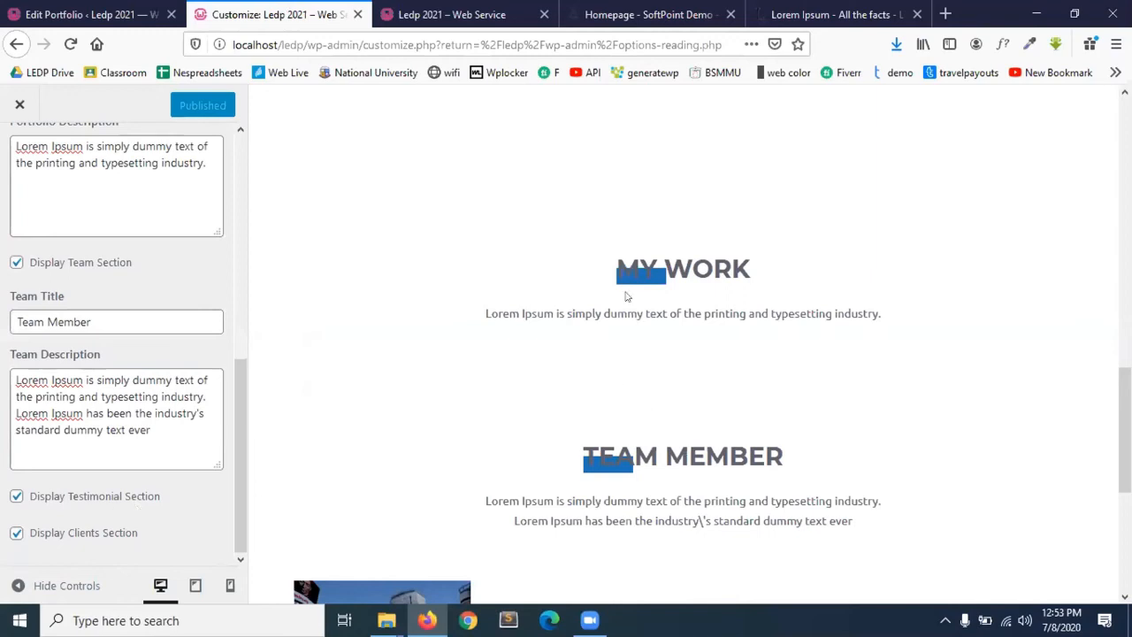
scroll(621, 371, down, 4)
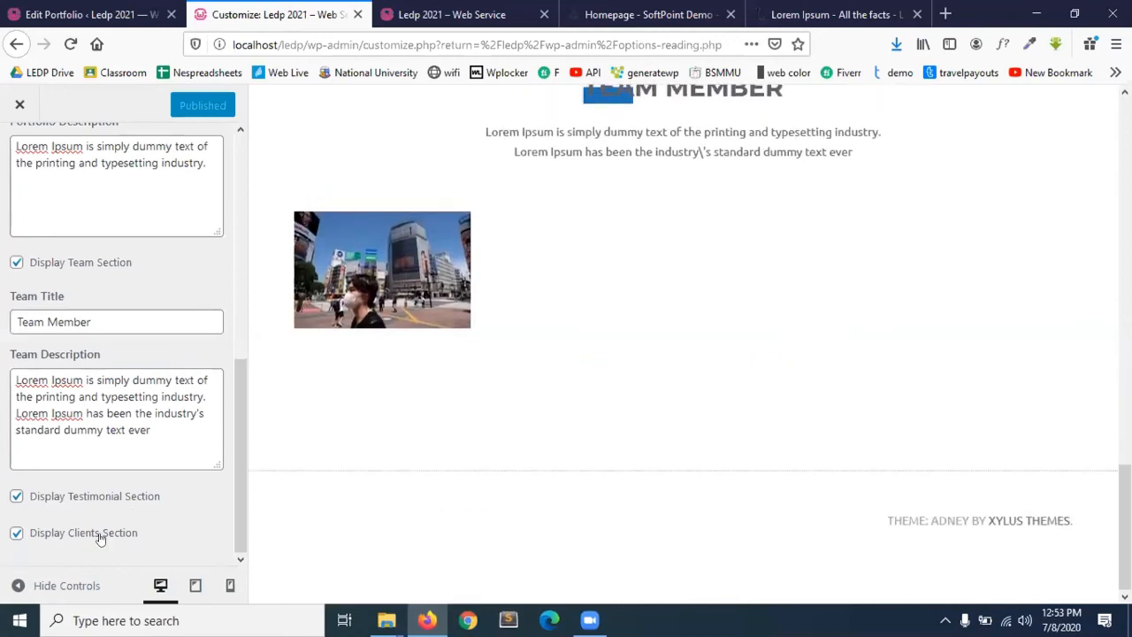
- Try the homepage preview with the clients section hidden and re-enable its display
click(13, 535)
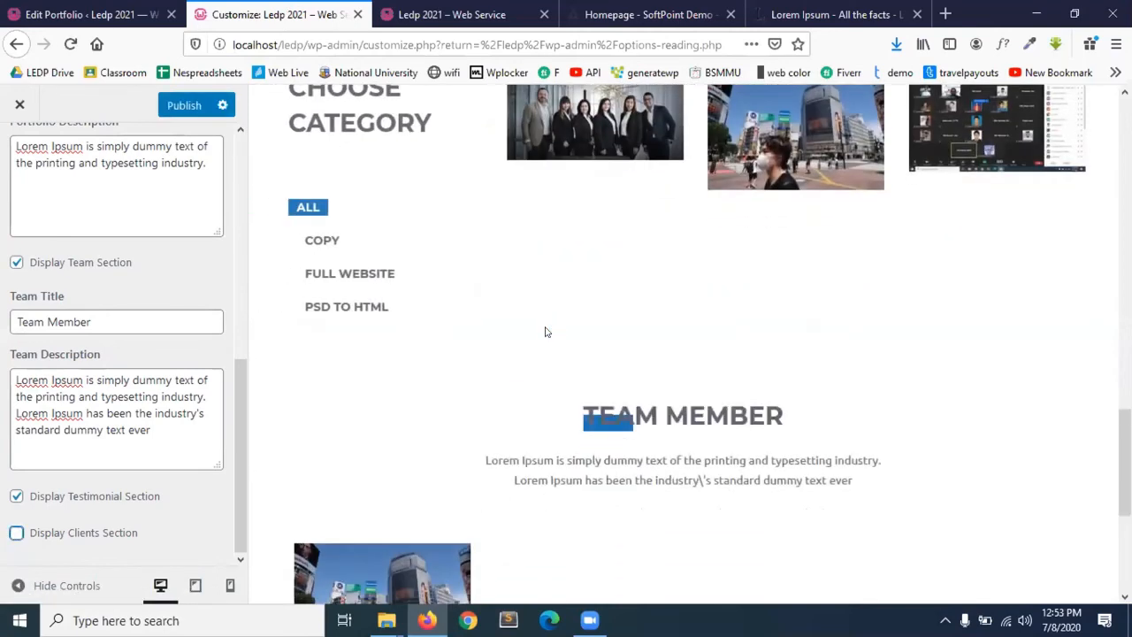
scroll(545, 332, up, 10)
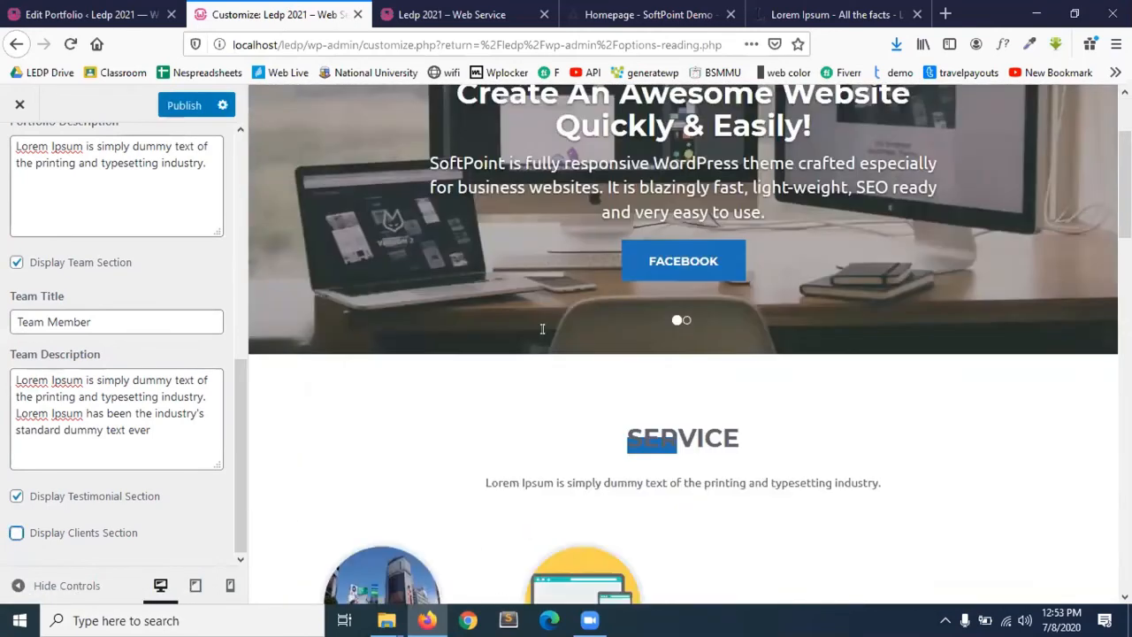
scroll(543, 332, down, 10)
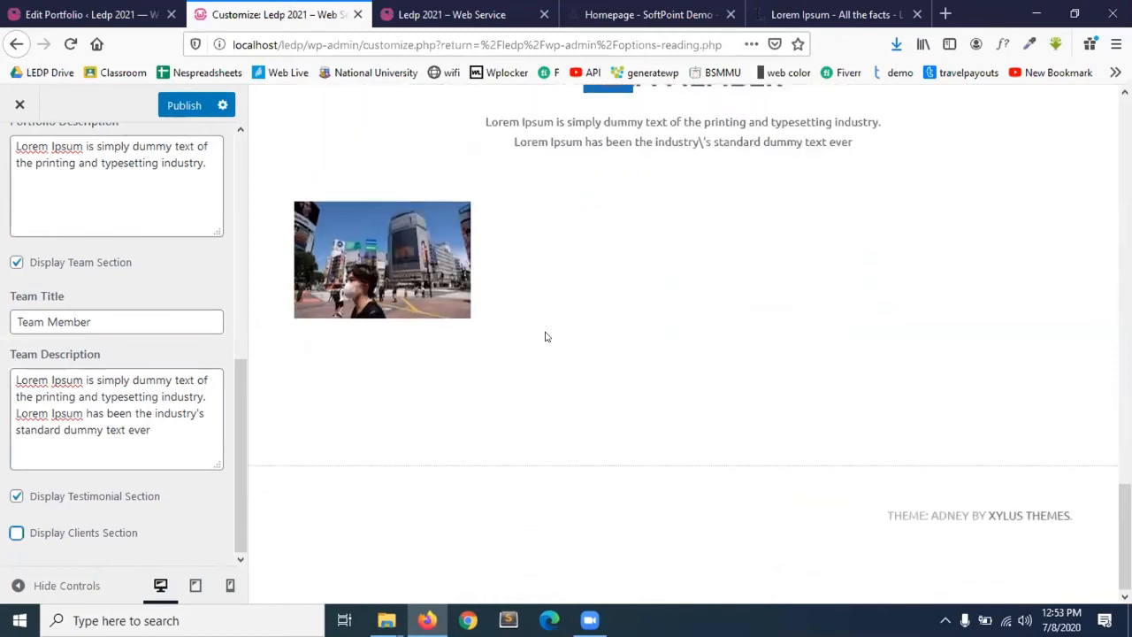
scroll(544, 336, up, 10)
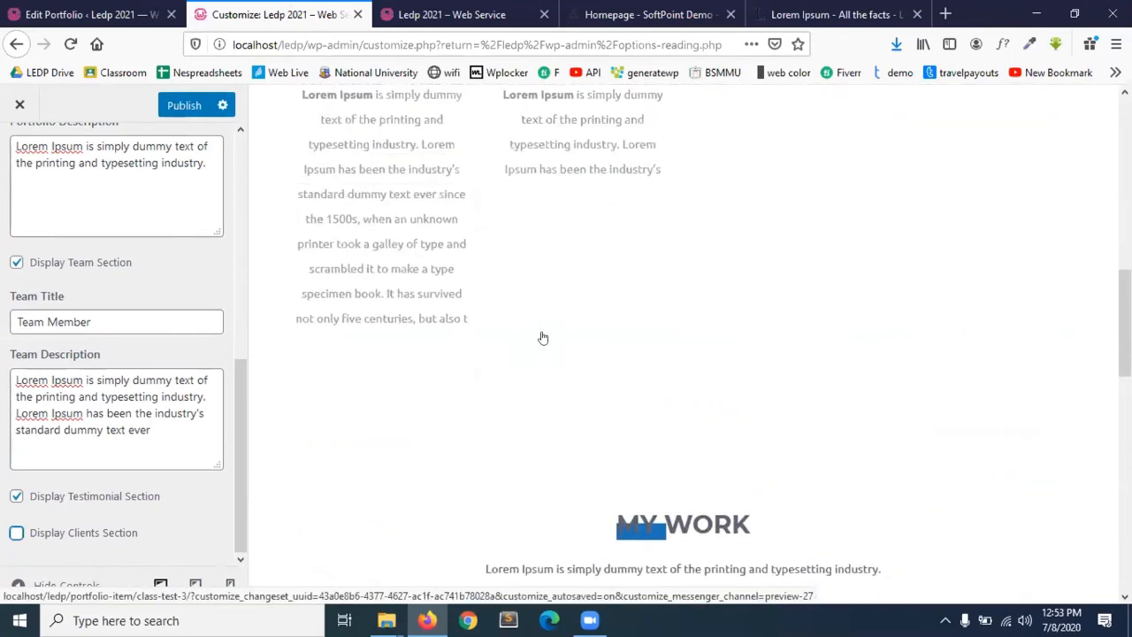
scroll(543, 338, up, 5)
click(17, 532)
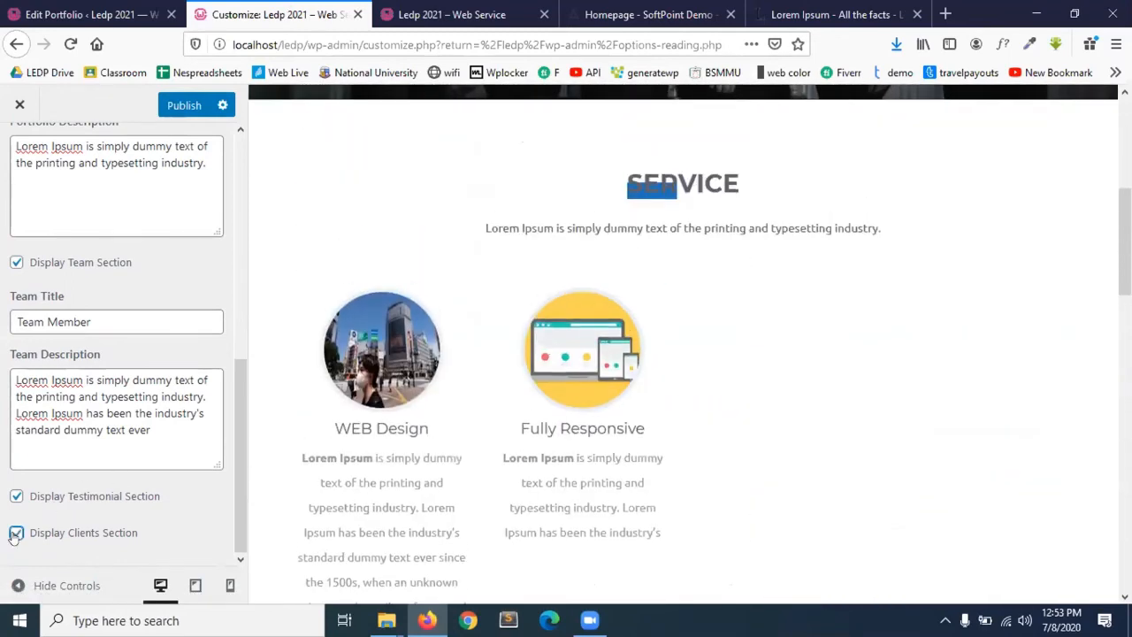
- Check the end of the homepage preview and turn off the display of the testimonial section
scroll(585, 450, down, 1)
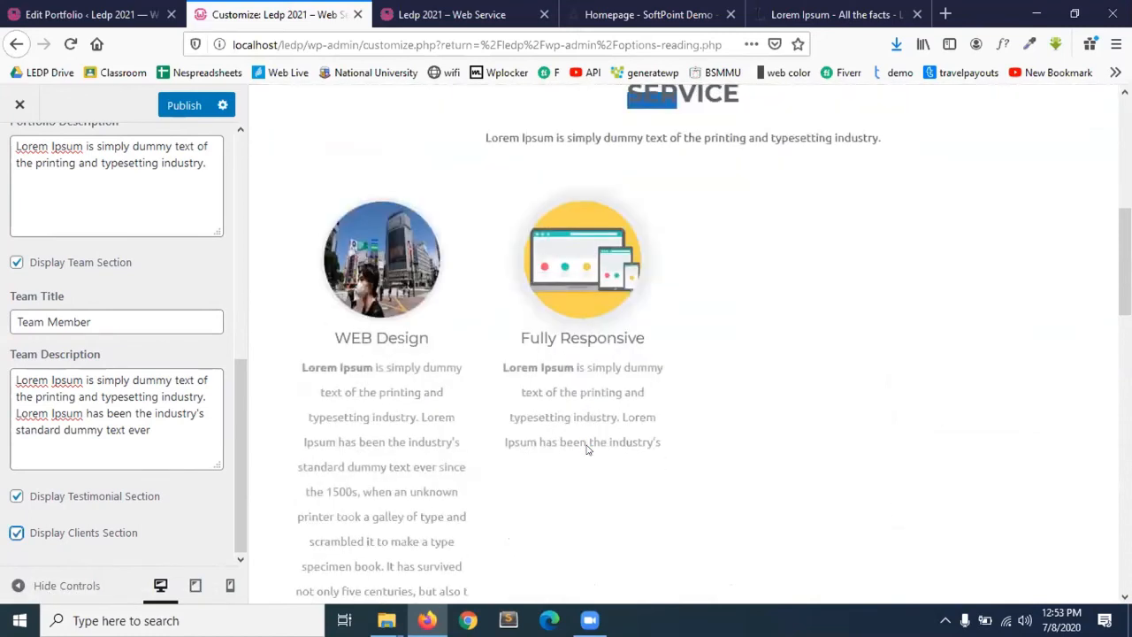
scroll(585, 449, down, 10)
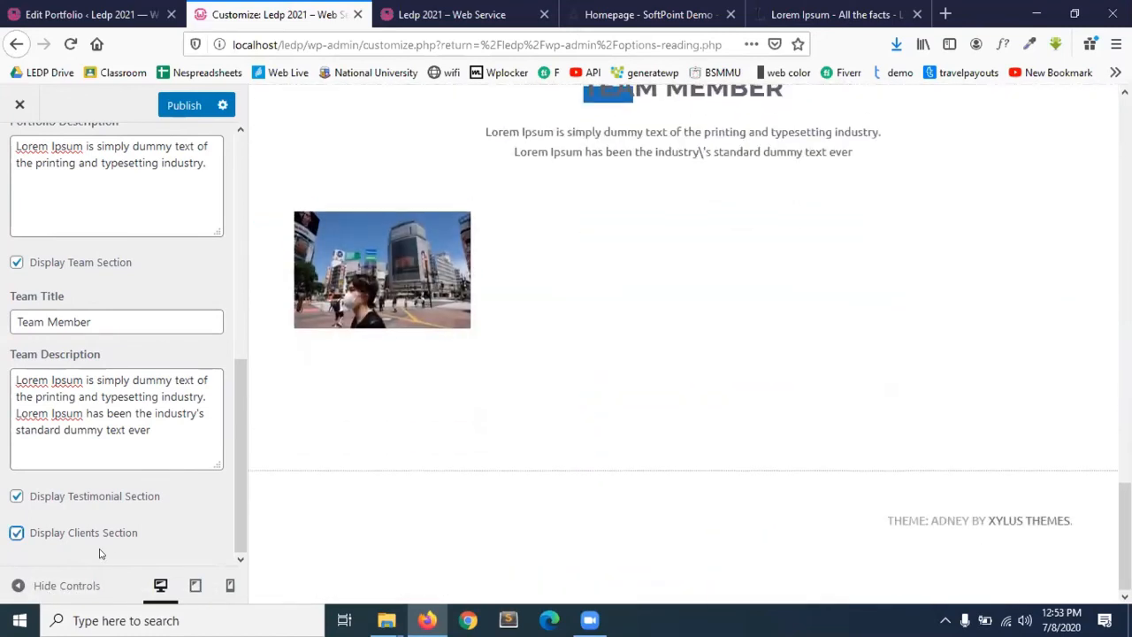
click(17, 496)
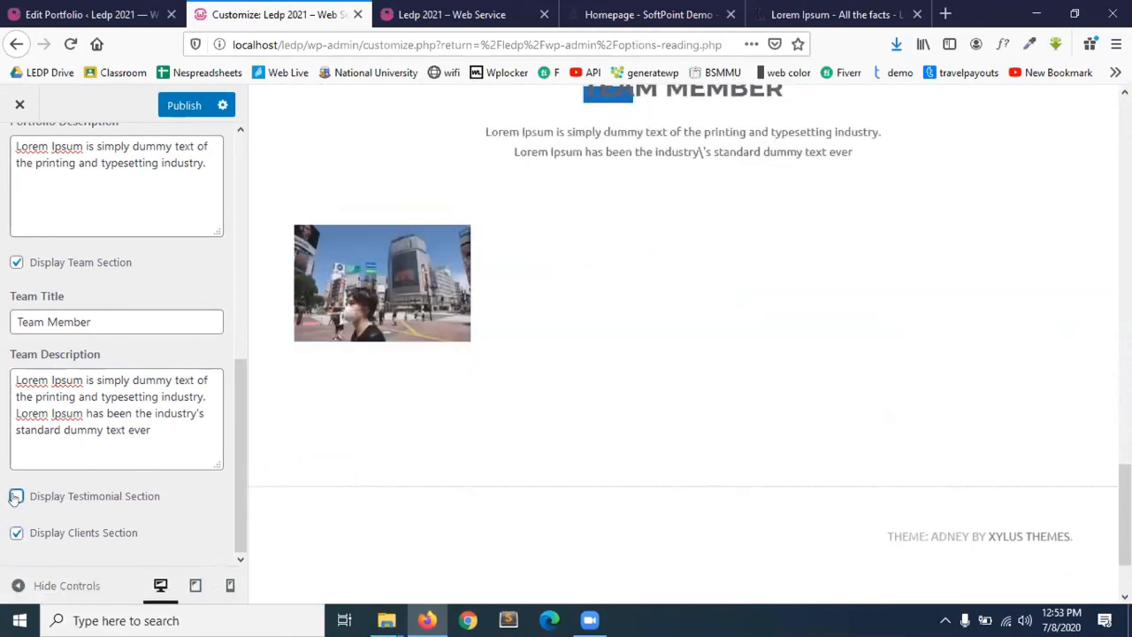
- Start a new testimonial in the WordPress admin and bring up its author fields
click(79, 7)
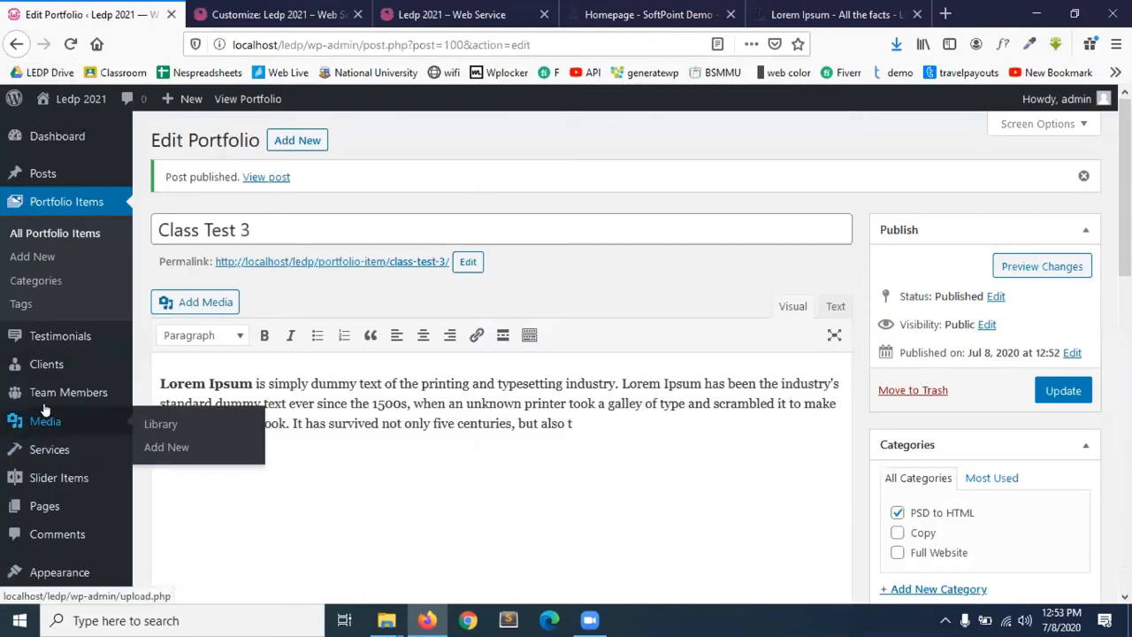
mouse_move(44, 402)
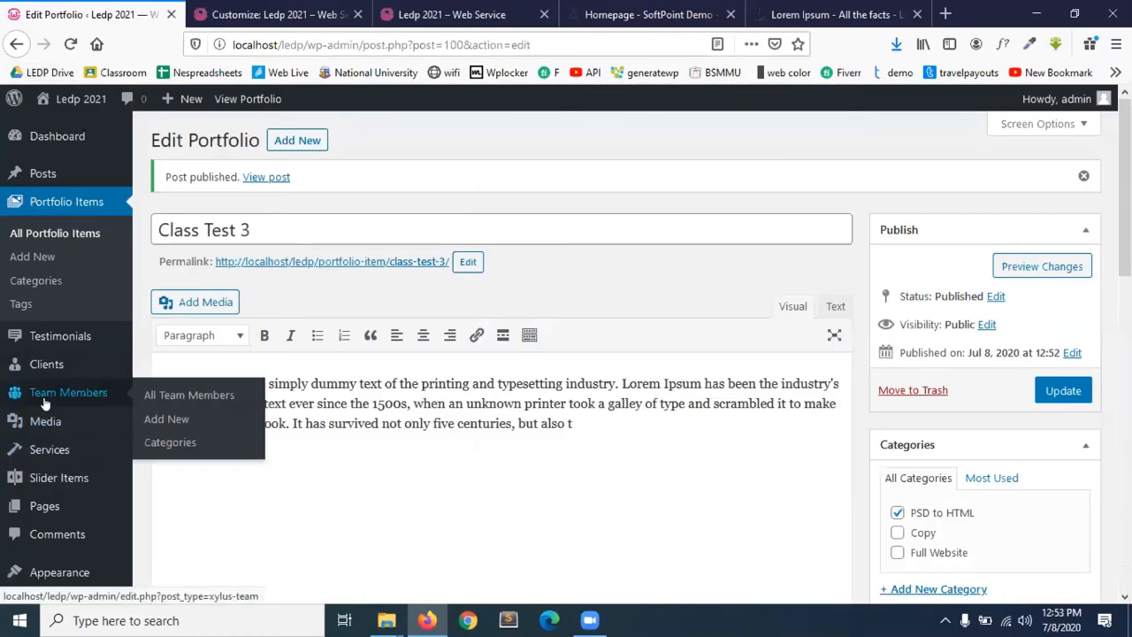
click(50, 338)
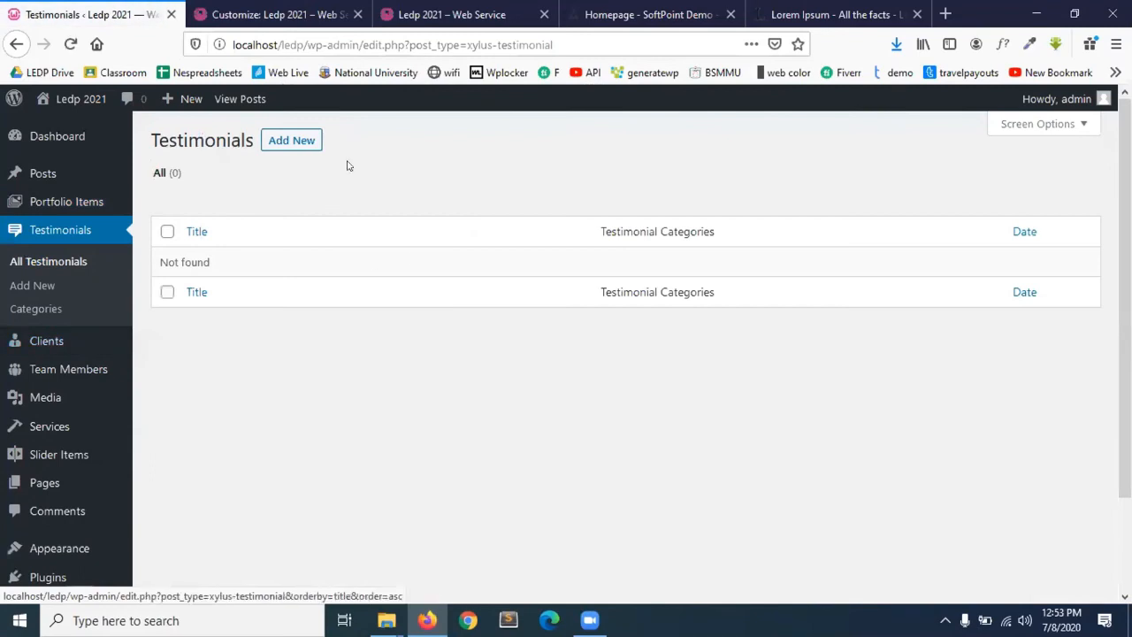
click(302, 143)
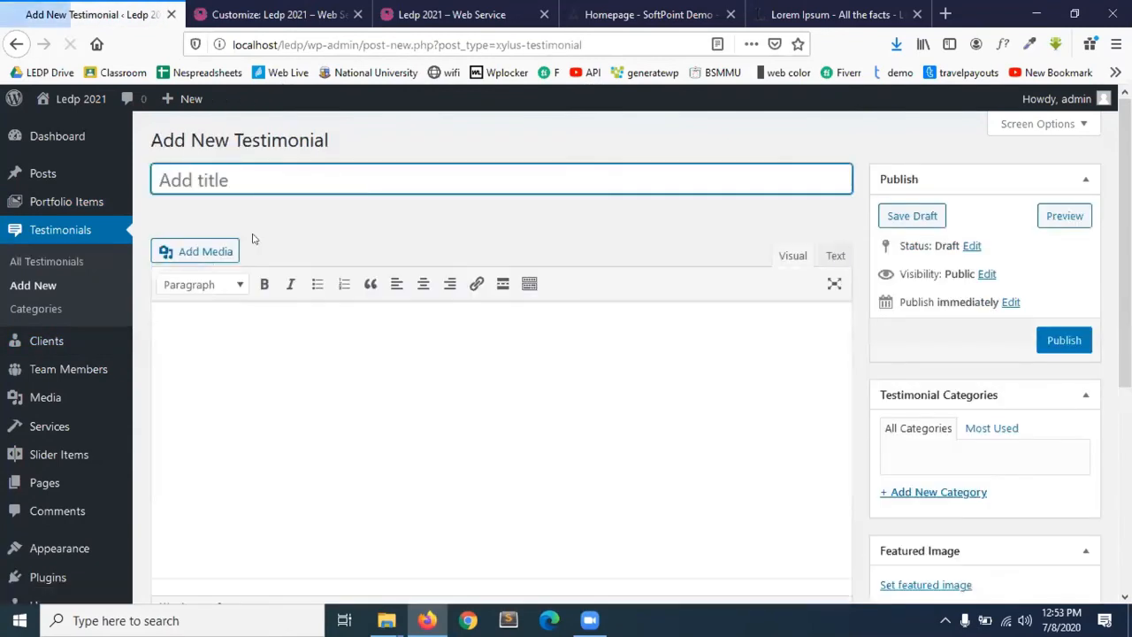
scroll(358, 429, down, 5)
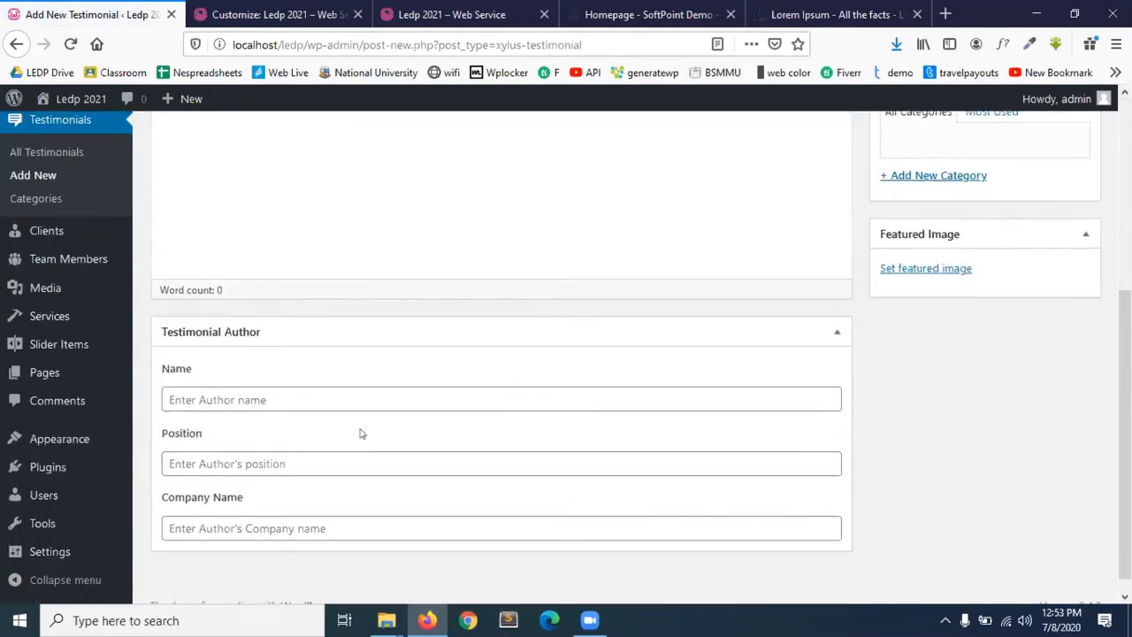
- Fill in the testimonial author's name, set the position to CEO and the company name to ICT
click(235, 379)
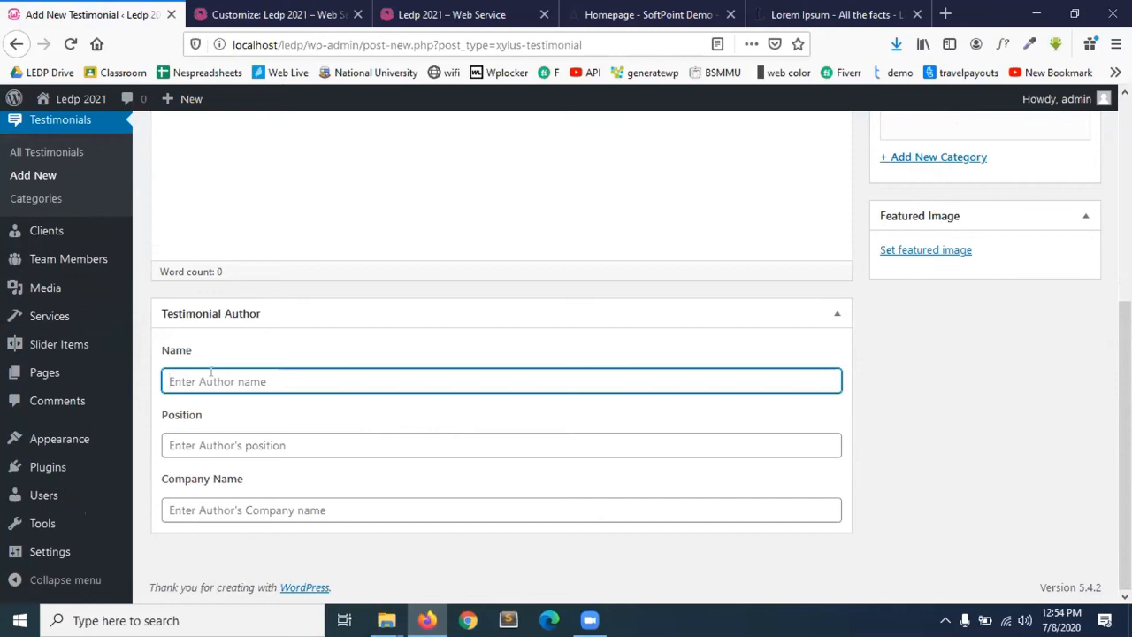
text(Kaioum)
key(Tab)
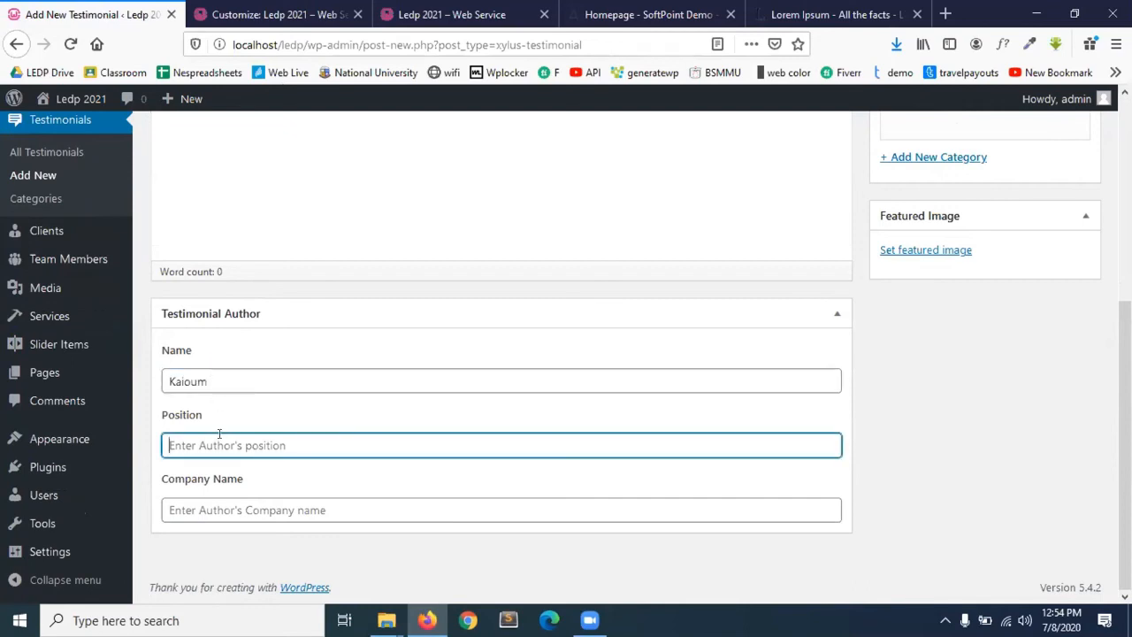
text(C)
click(221, 503)
text(I)
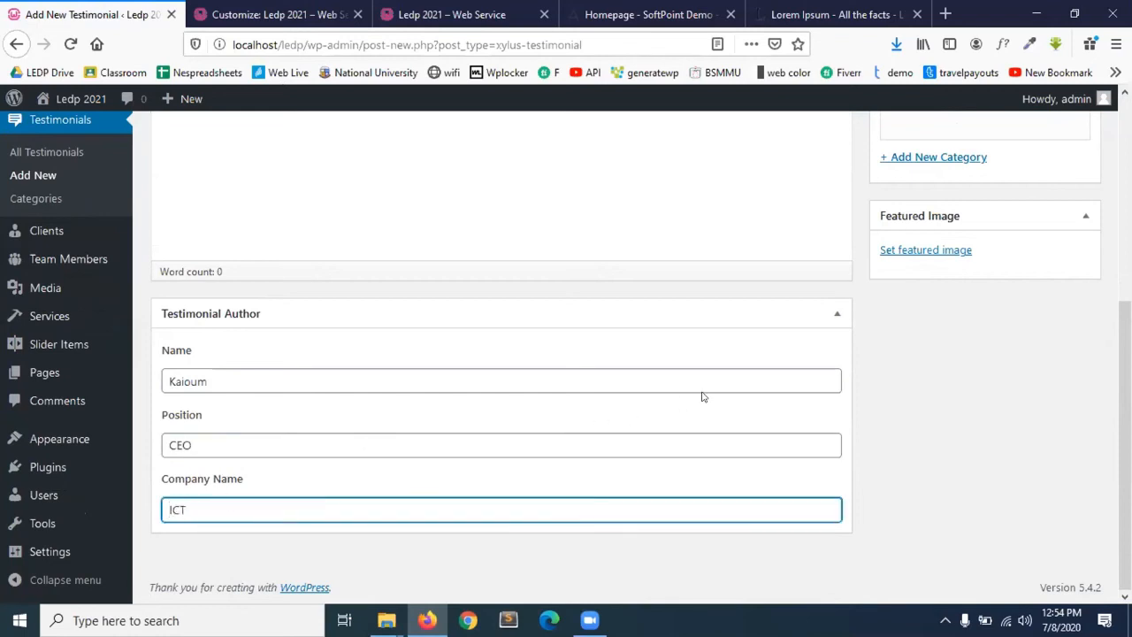
- Set the index.png device illustration from the media library as the testimonial's featured image
scroll(703, 396, up, 5)
click(286, 180)
click(292, 337)
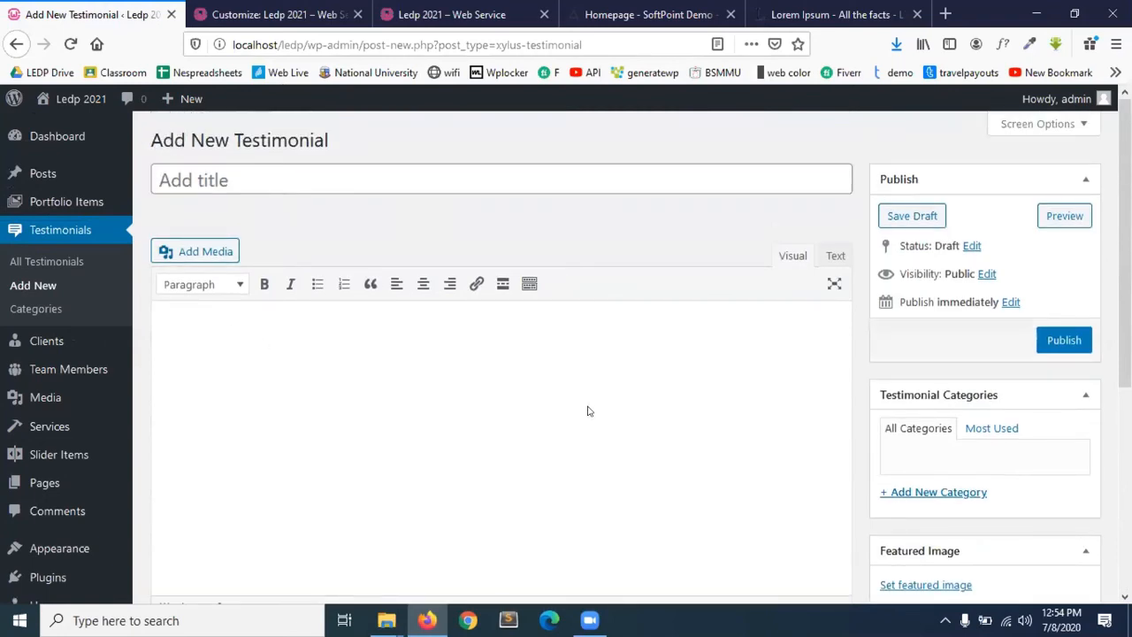
scroll(588, 410, down, 1)
click(944, 541)
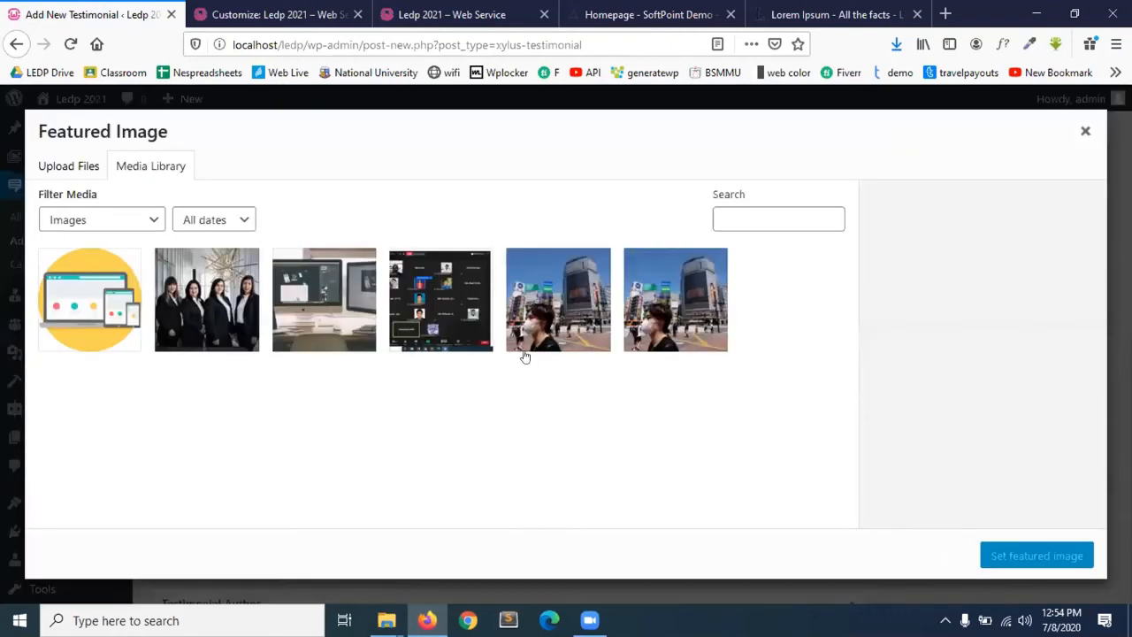
click(577, 330)
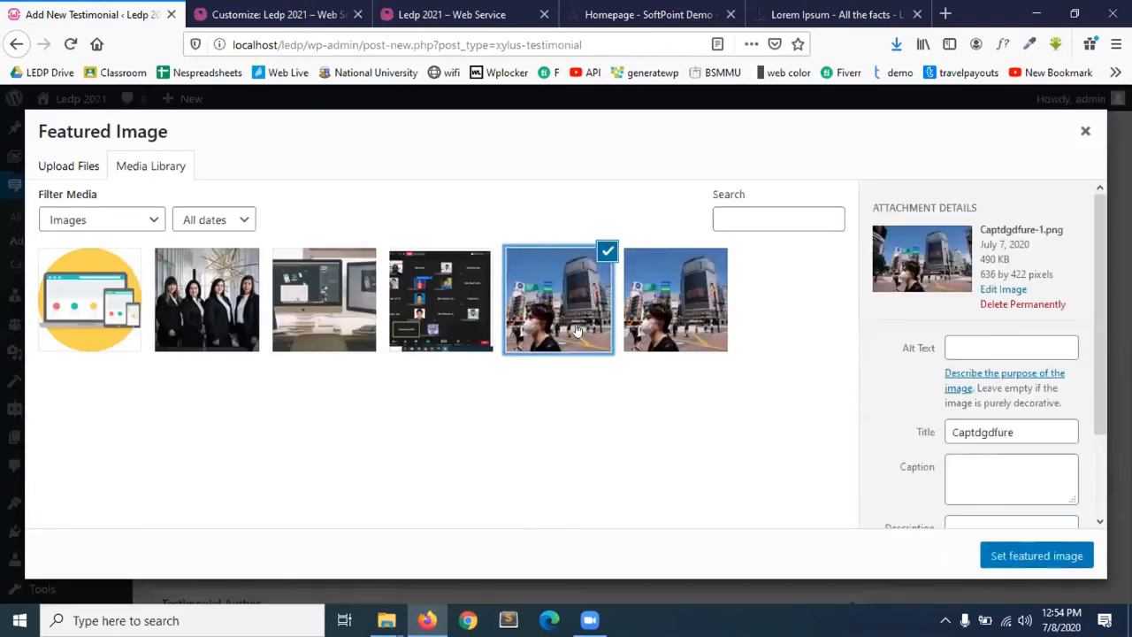
click(1040, 565)
click(1017, 566)
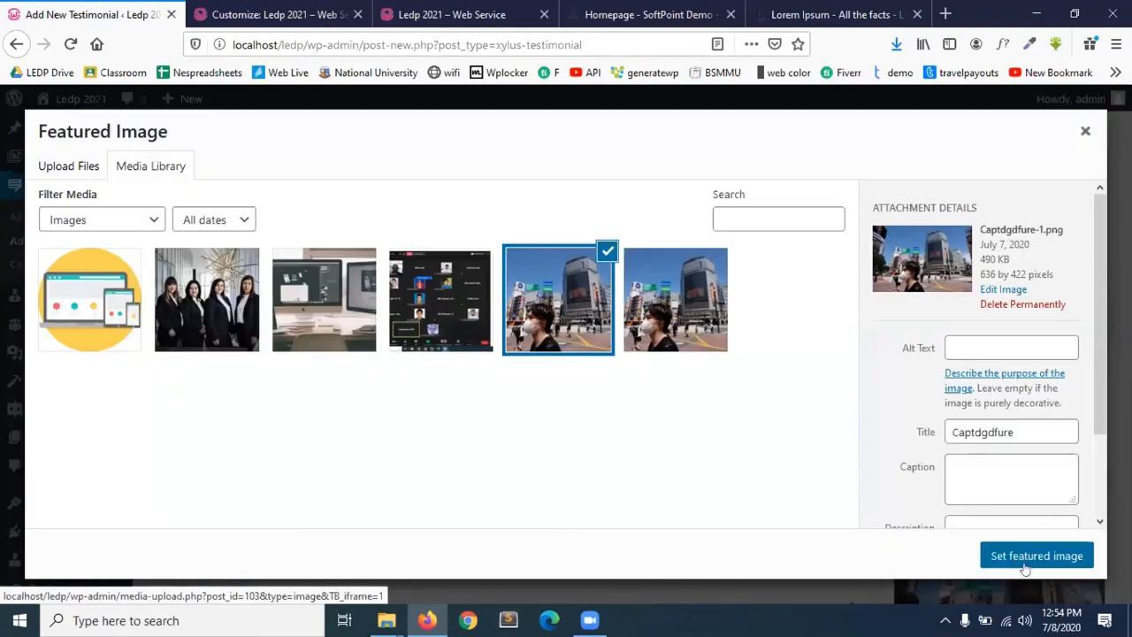
click(190, 315)
click(115, 306)
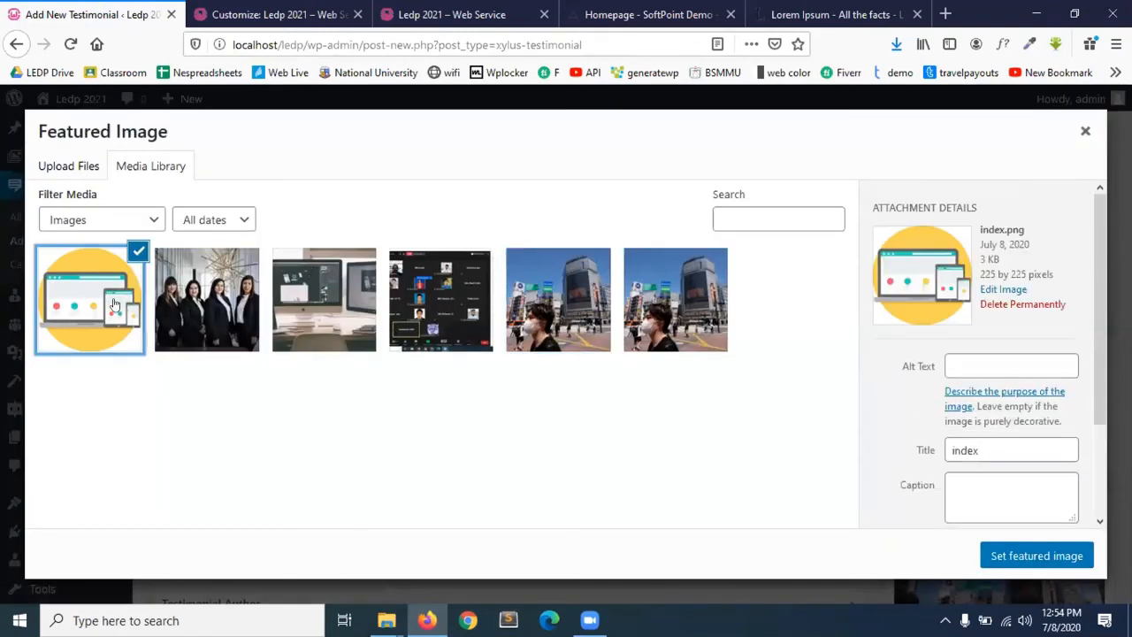
click(1071, 554)
- Fill the testimonial's content with a Lorem Ipsum paragraph ending in "five centuries, but also t"
click(448, 331)
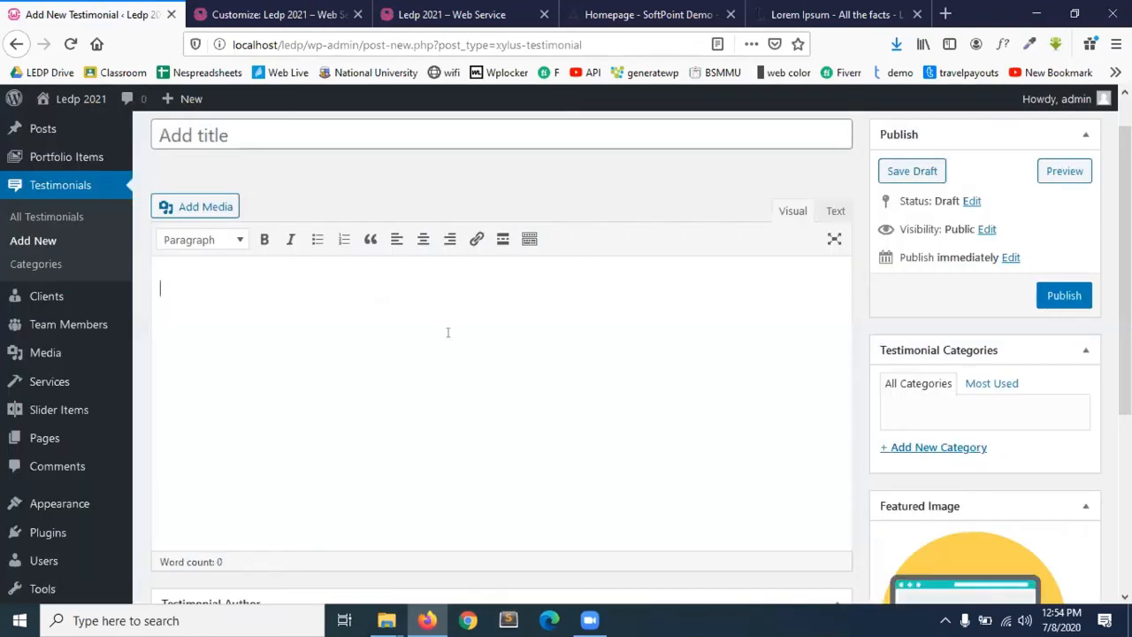
text(Lorem Ipsum is simply dummy text of the printing and typesetting industry. Lorem Ipsum has been the industry's standard dummy text ever since the 1500s, when an unknown printer took a galley of type and scrambled it to make a type specimen book. It has survived not only five centuries, but also t)
scroll(269, 236, up, 1)
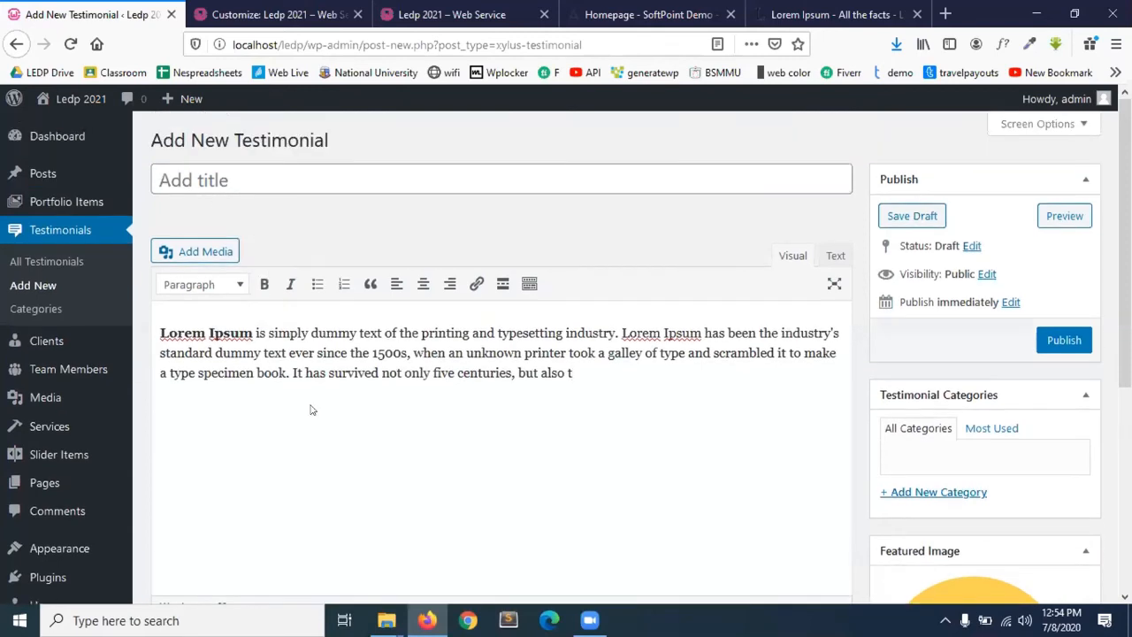
- Reuse the content's opening words "Lorem Ipsum is simply dummy text of the" as the testimonial's title and publish it
drag(417, 332, 97, 328)
key(ctrl+c)
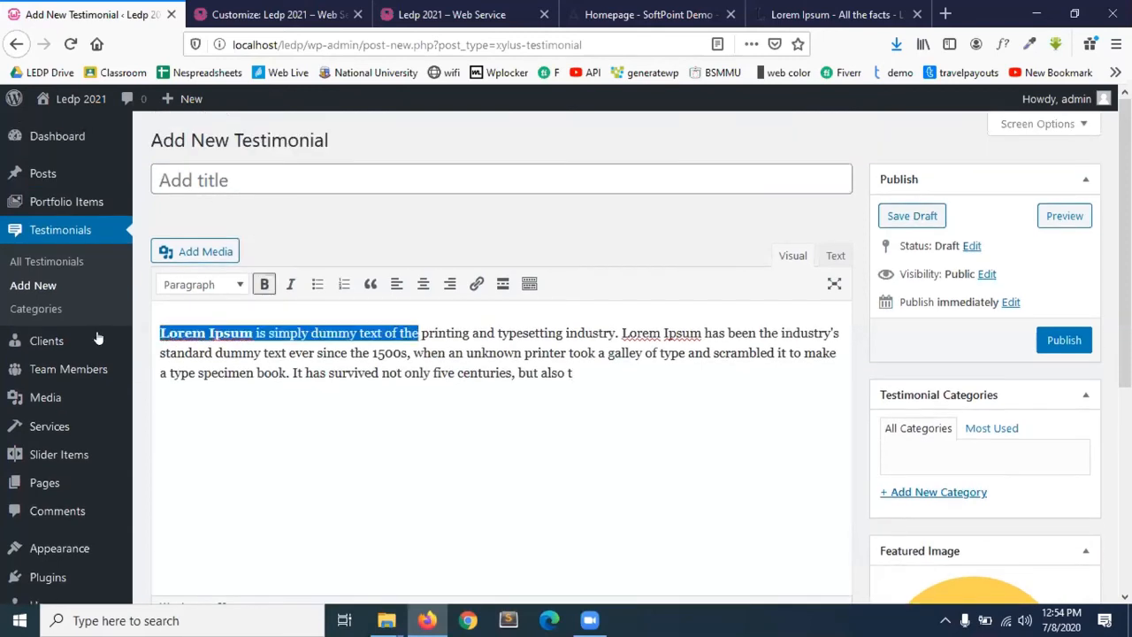
click(266, 168)
key(ctrl+v)
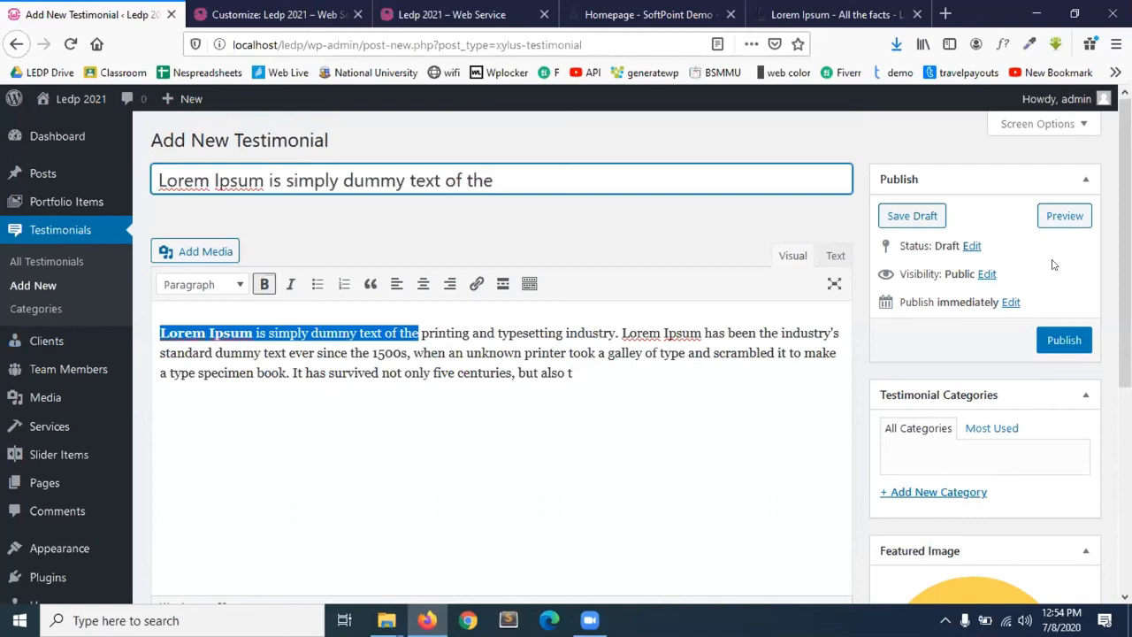
click(1065, 342)
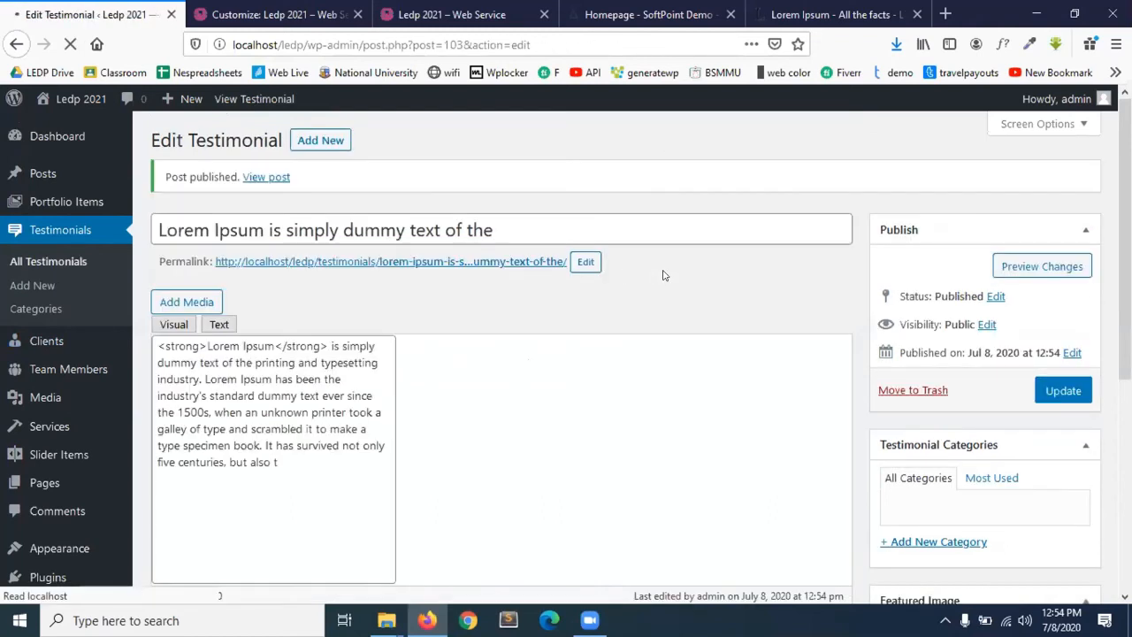
- Reload the site's homepage and check the new testimonial's image, text and author below the team section
click(451, 14)
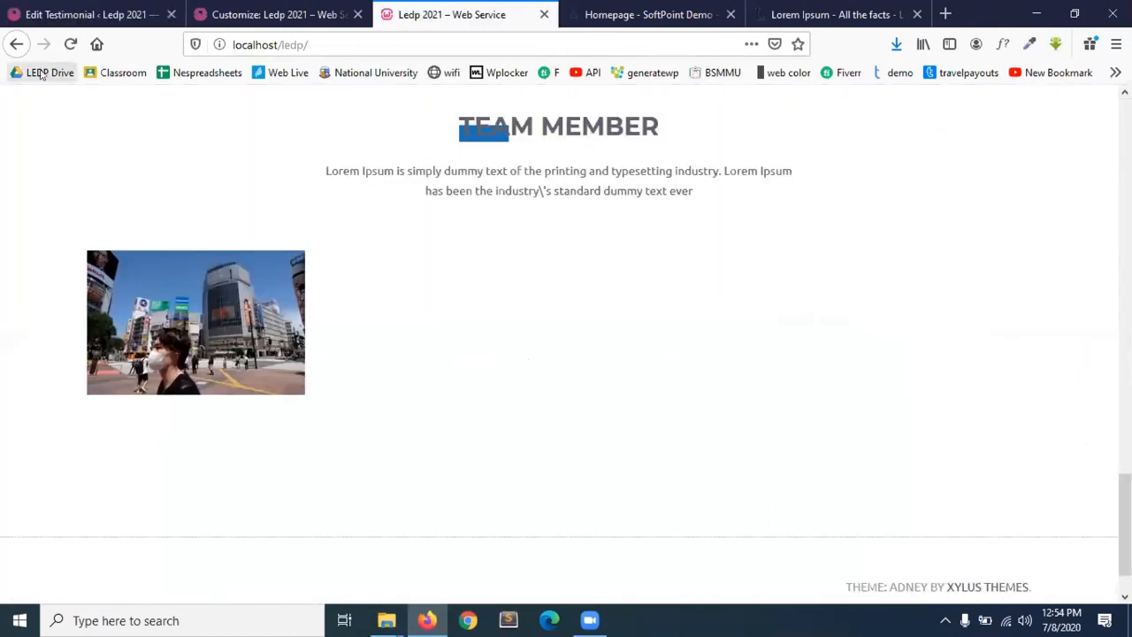
click(70, 44)
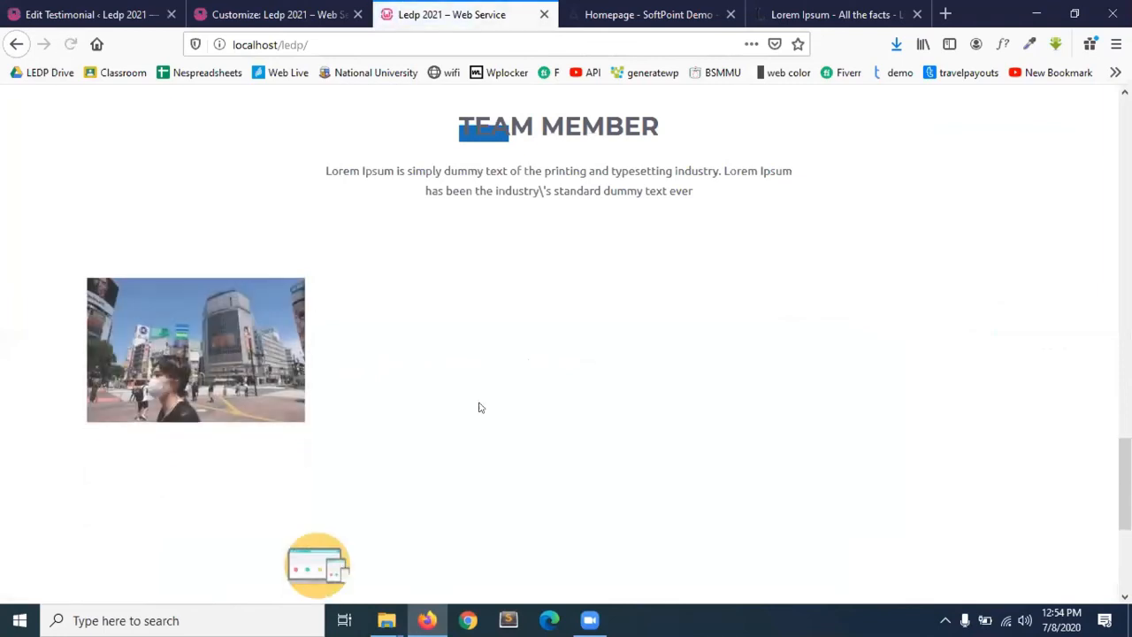
scroll(480, 406, down, 5)
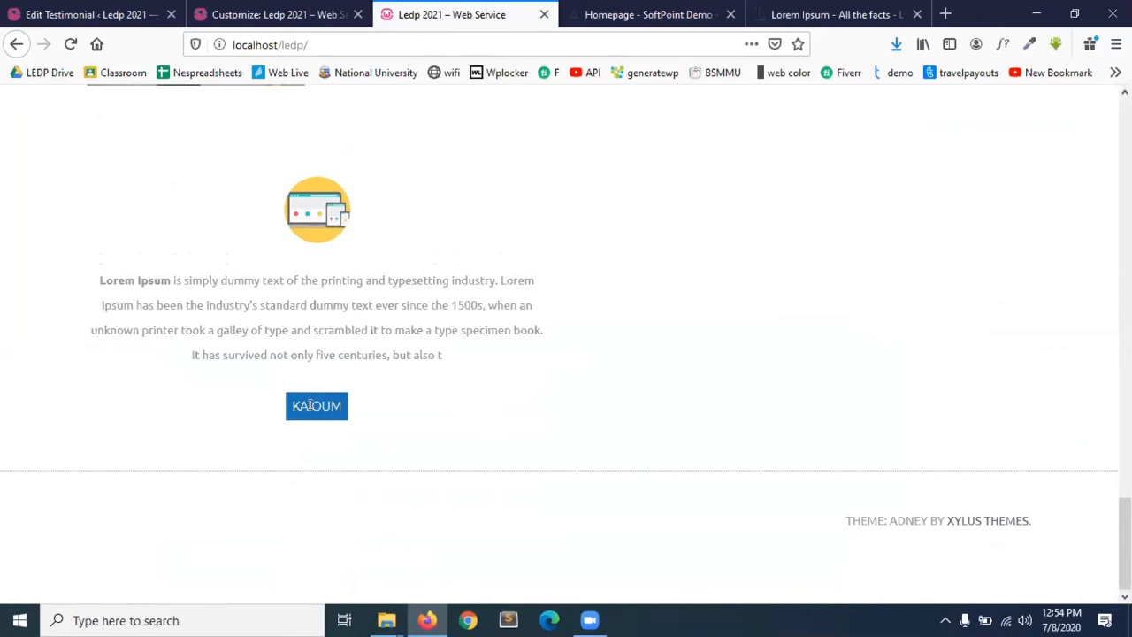
drag(413, 329, 156, 330)
click(126, 381)
scroll(365, 301, up, 2)
scroll(362, 329, down, 1)
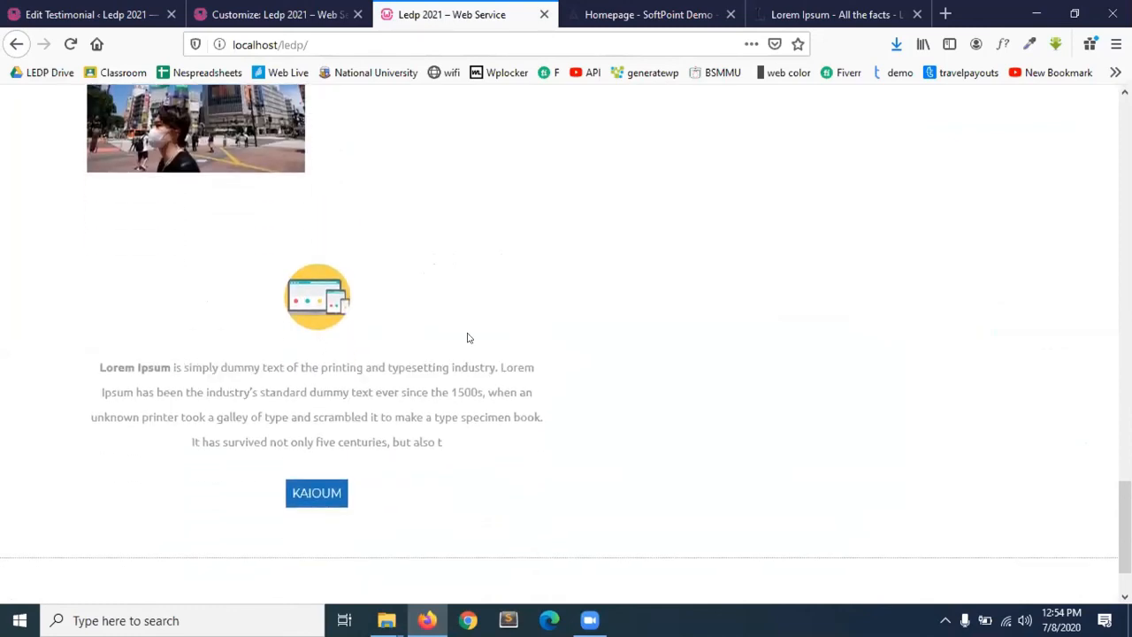
- Start another testimonial titled "Lorem Ipsum is simply dummy text of the" and repeat that phrase seven times as its content
click(203, 11)
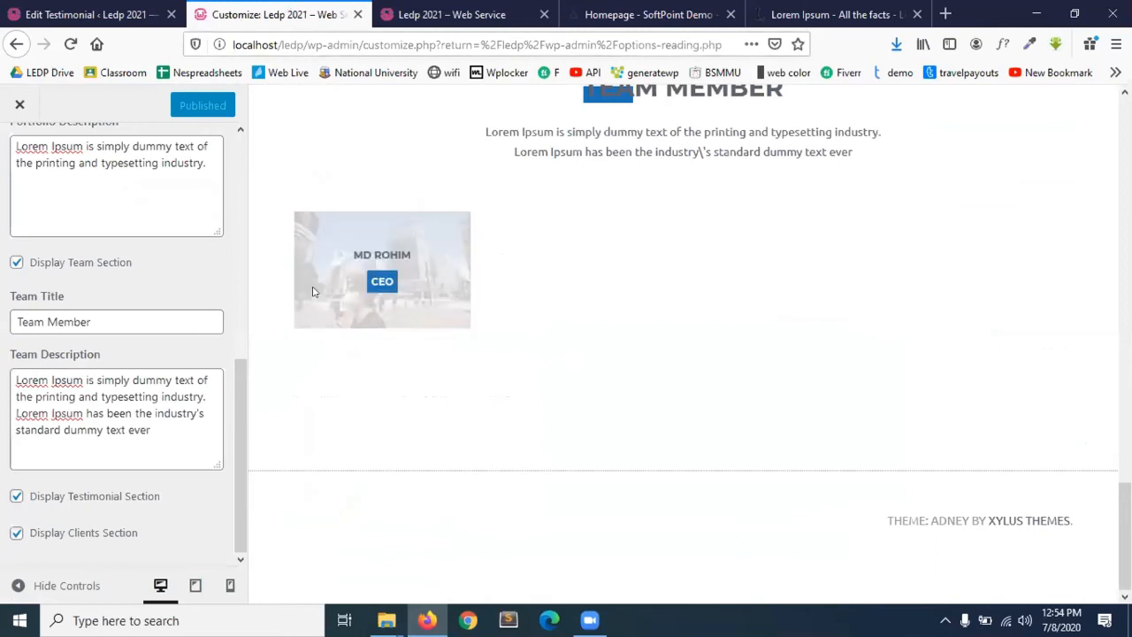
click(88, 10)
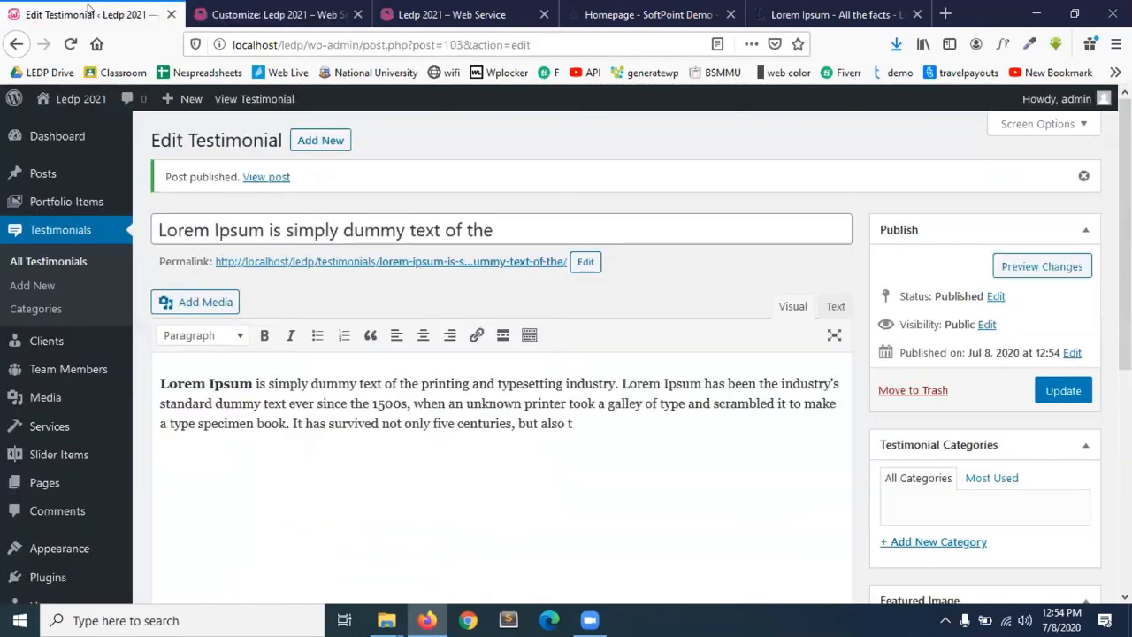
click(317, 147)
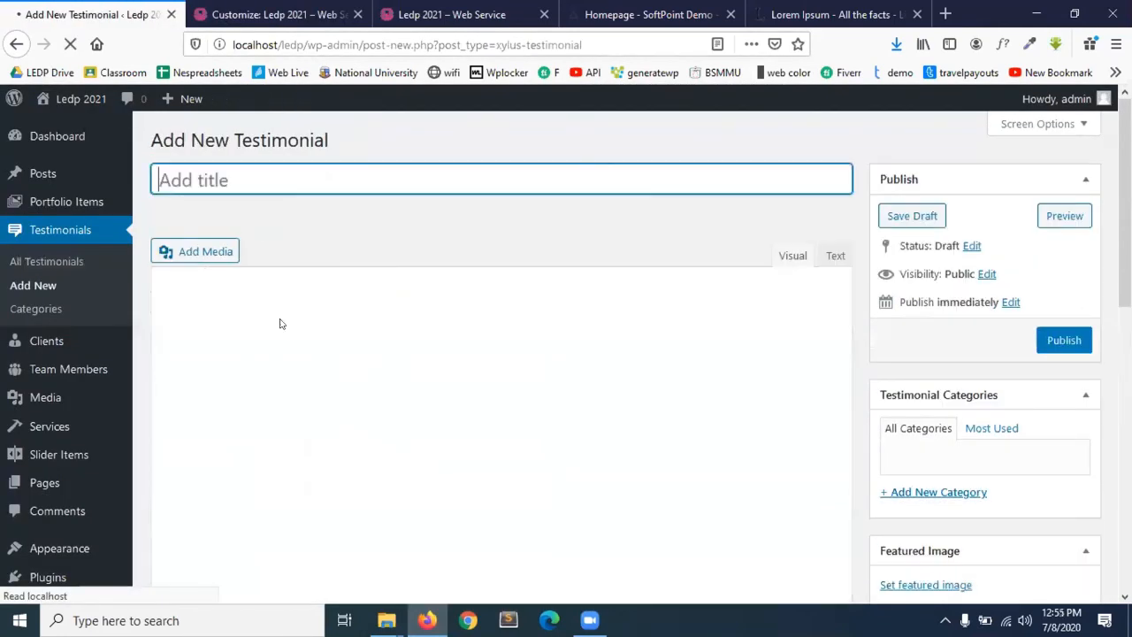
key(ctrl+v)
click(270, 364)
key(ctrl+v)
key(ctrl+v)
key(ctrl+v)
key(ctrl+v)
key(ctrl+v)
key(ctrl+v)
key(ctrl+v)
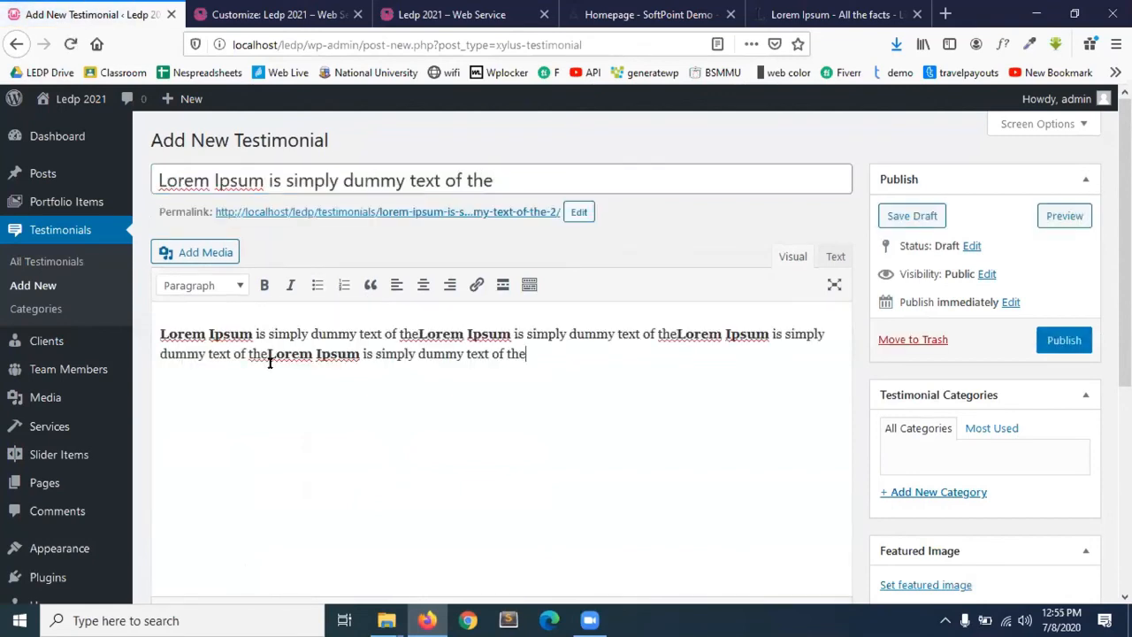
- Set the Captdgdfure.png street photo from the media library as the second testimonial's featured image
scroll(916, 462, down, 3)
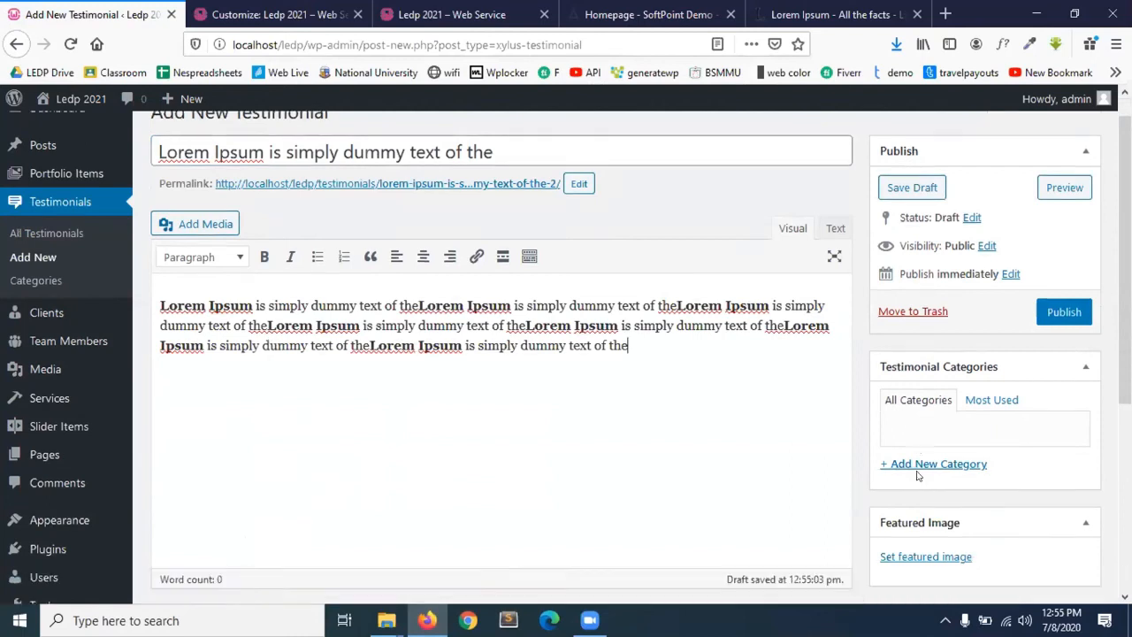
click(924, 391)
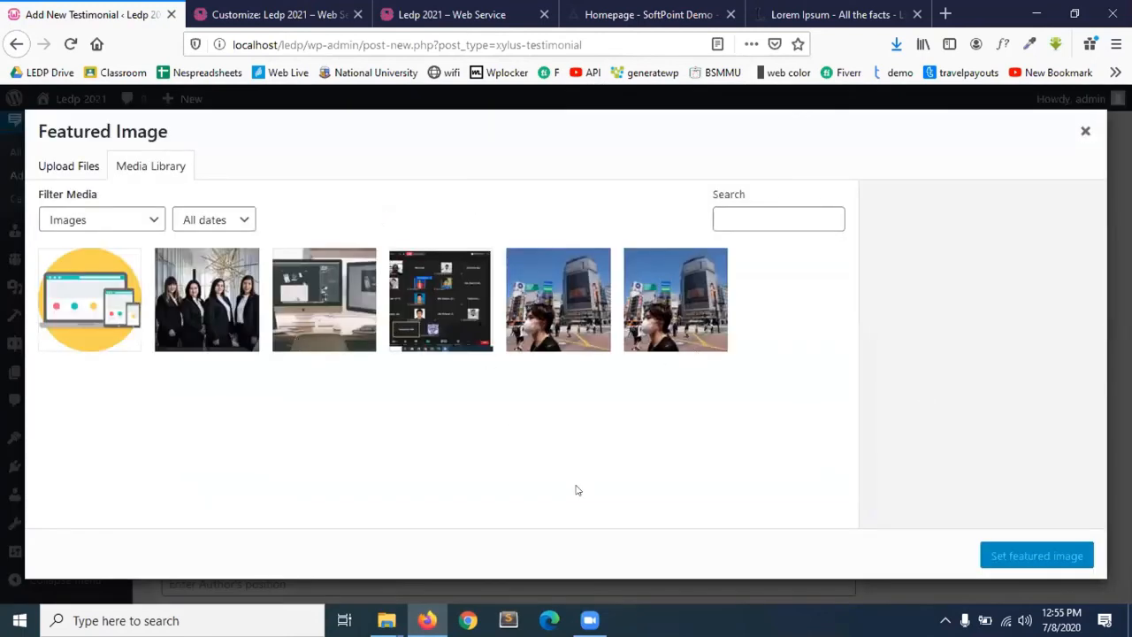
click(702, 344)
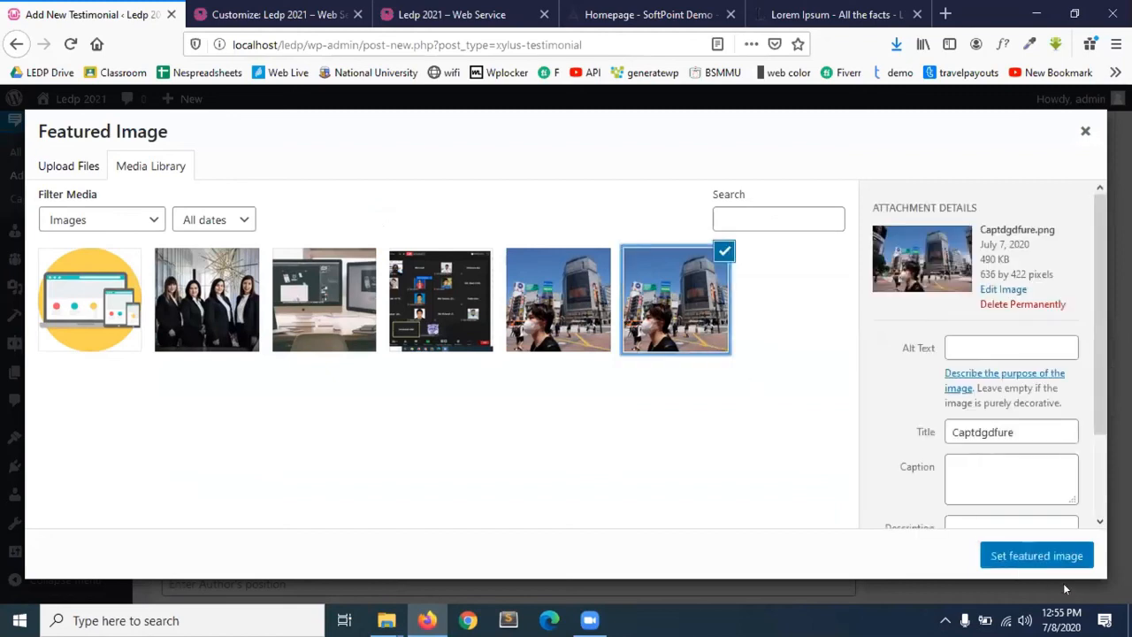
click(1032, 547)
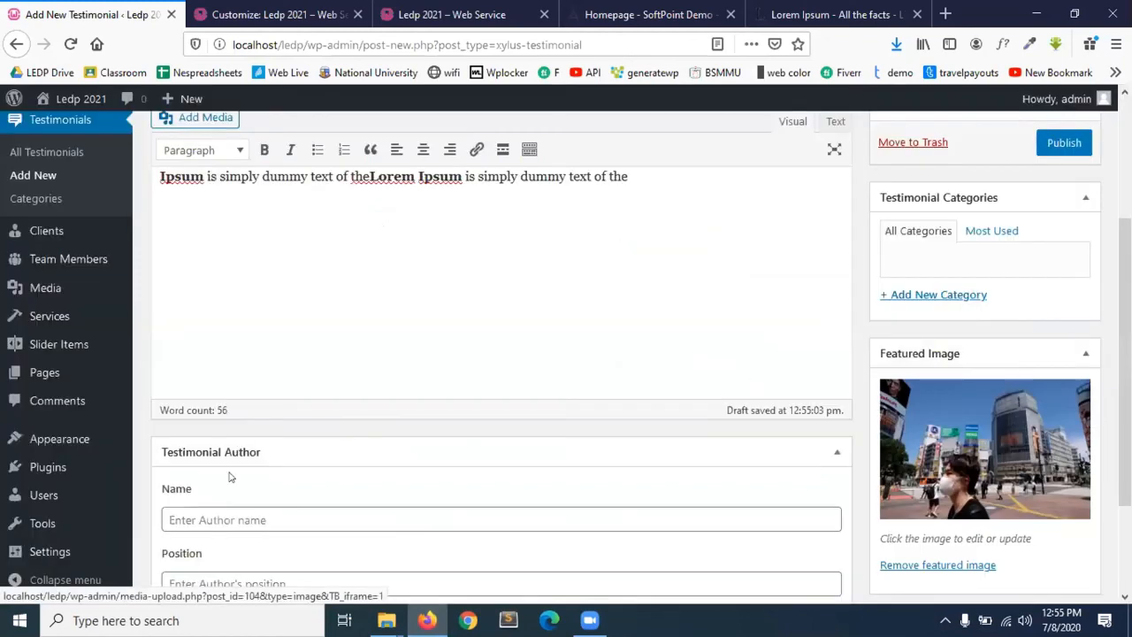
- Fill in the author's name, position CEO and company name hjhsdf, and publish the second testimonial
scroll(228, 475, down, 3)
click(221, 369)
text(Ro)
click(221, 445)
text(C)
click(216, 510)
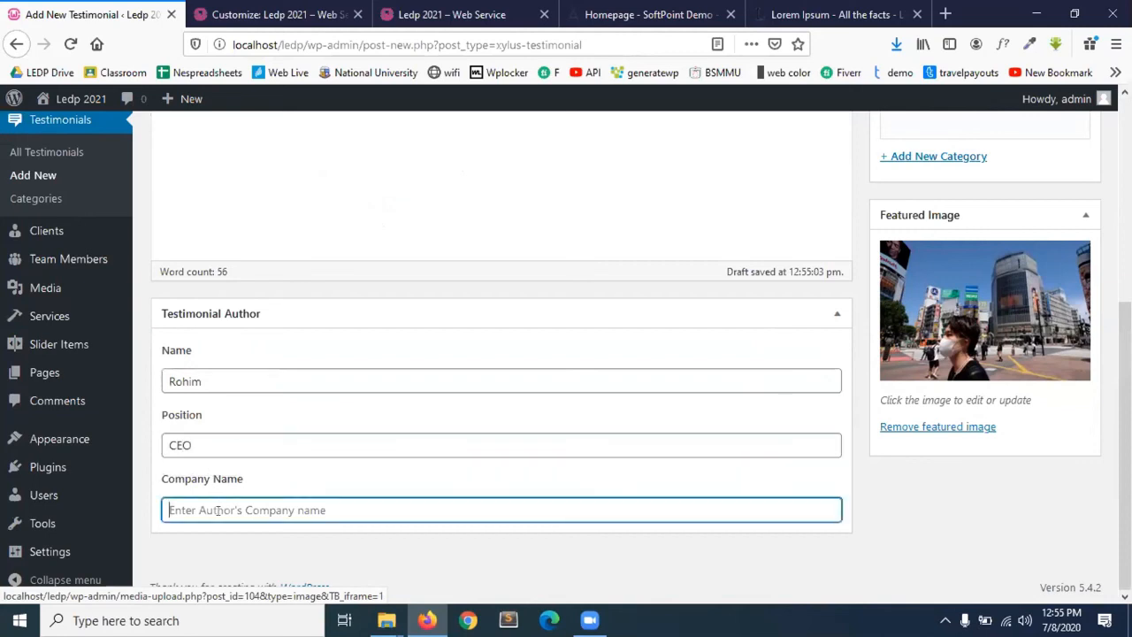
text(hjhsdf)
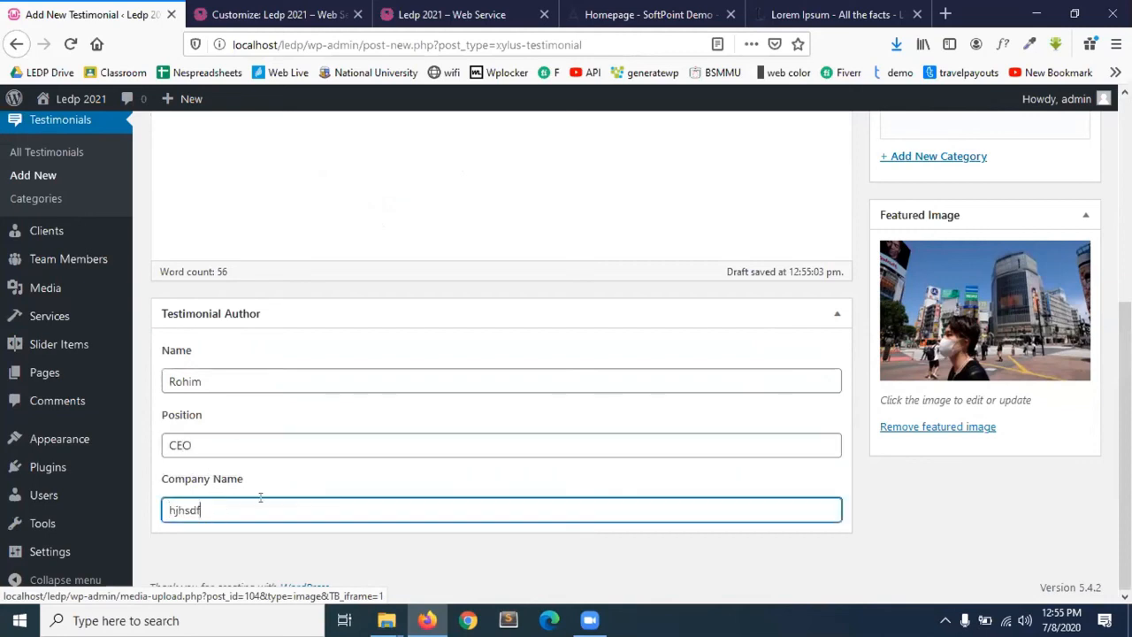
scroll(1025, 171, up, 4)
click(1069, 339)
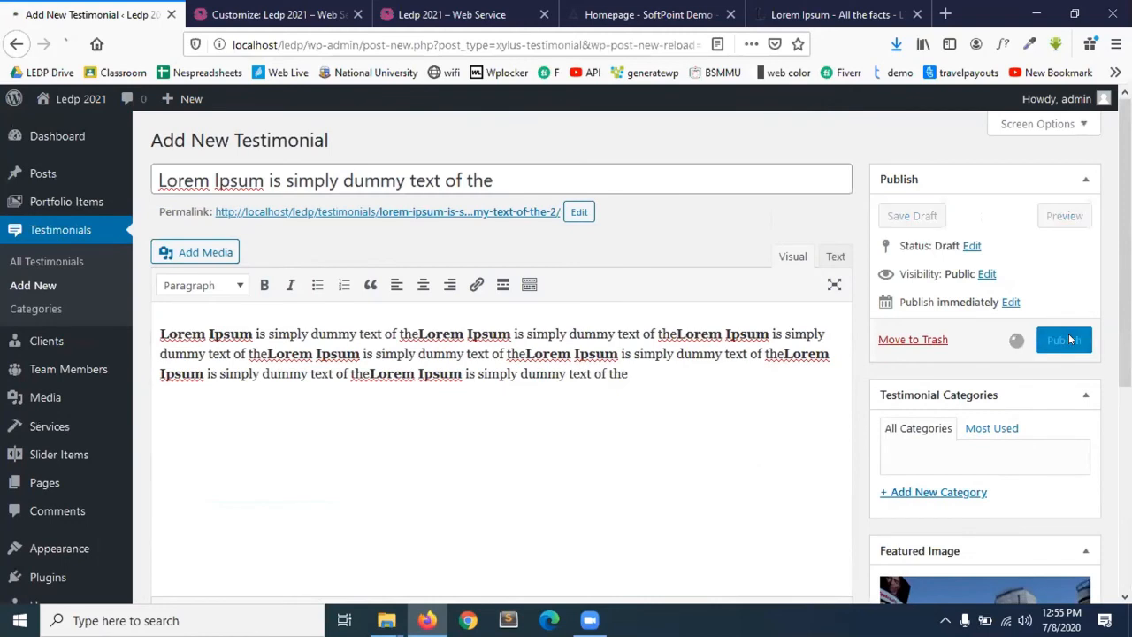
- Reload the homepage and examine how the testimonial section rotates between the two published testimonials
click(451, 14)
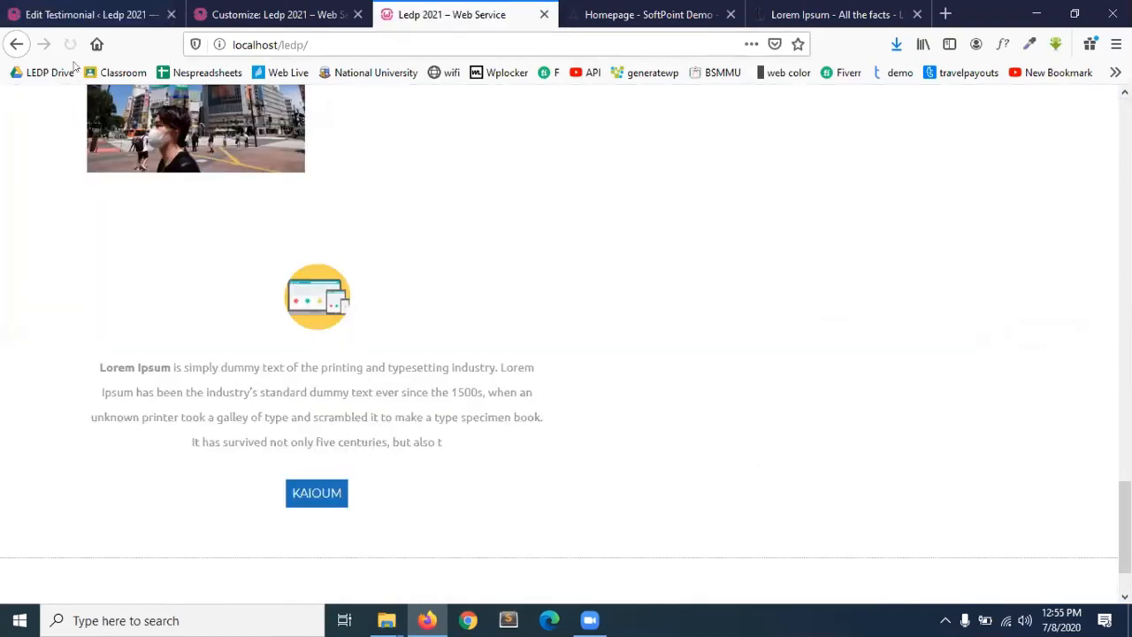
click(70, 45)
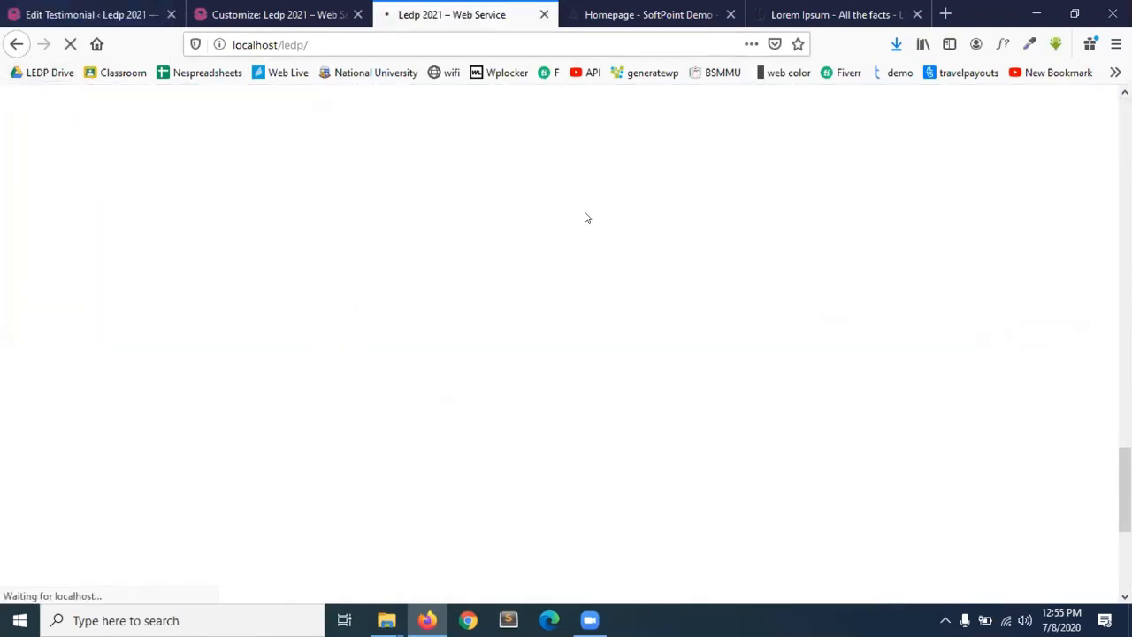
drag(380, 318, 117, 343)
click(379, 356)
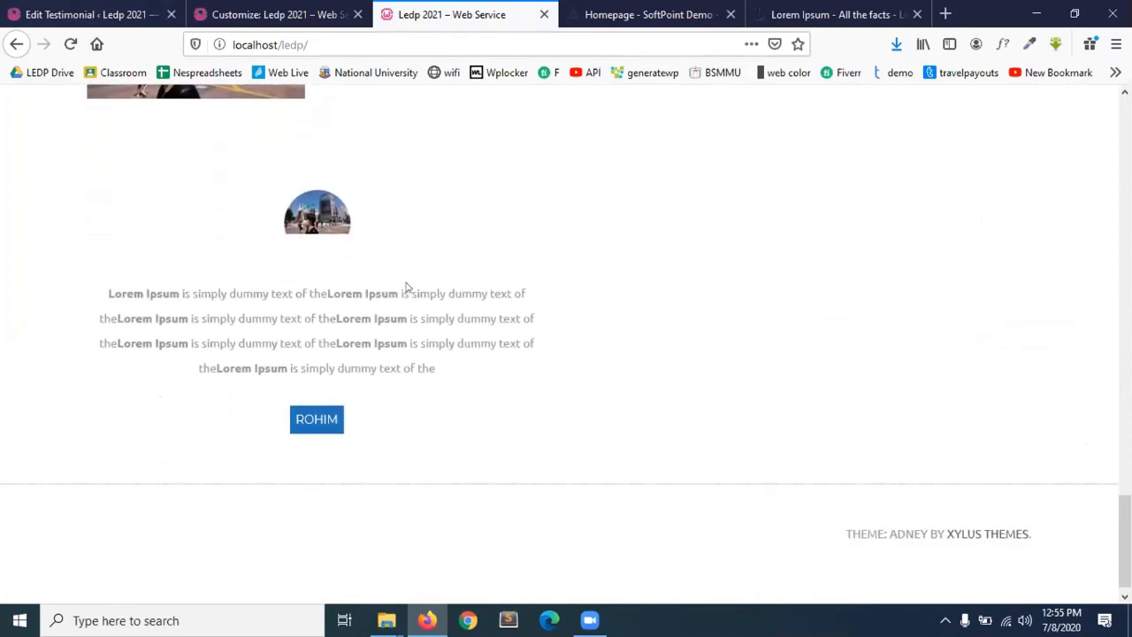
drag(132, 285, 410, 318)
click(307, 271)
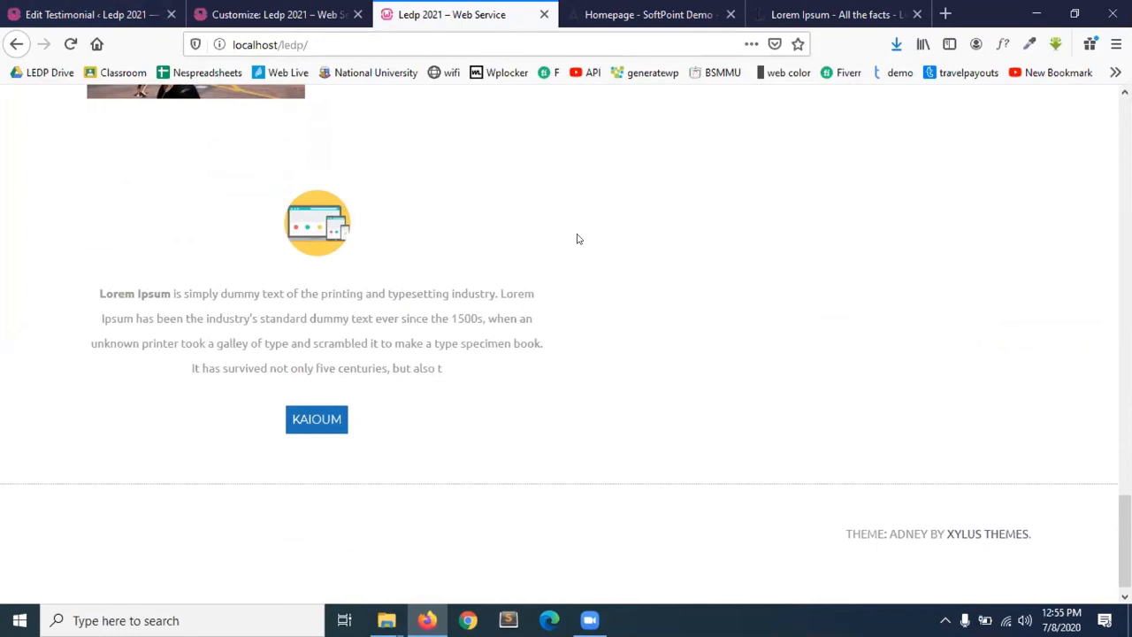
- Start a new client entry in the WordPress admin
click(283, 14)
click(130, 13)
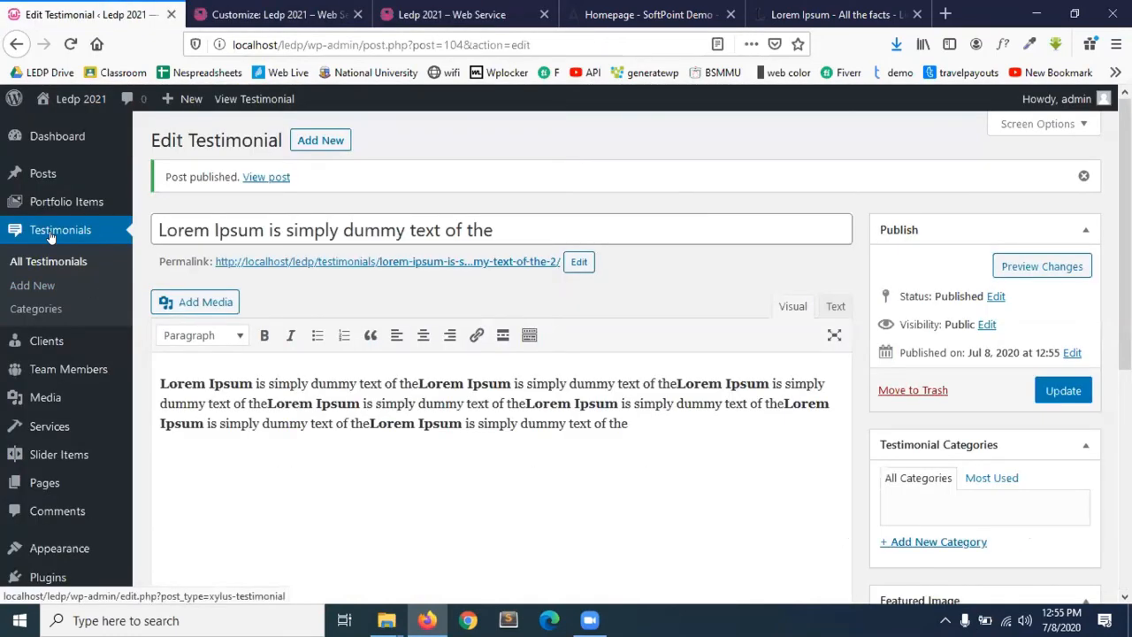
click(46, 344)
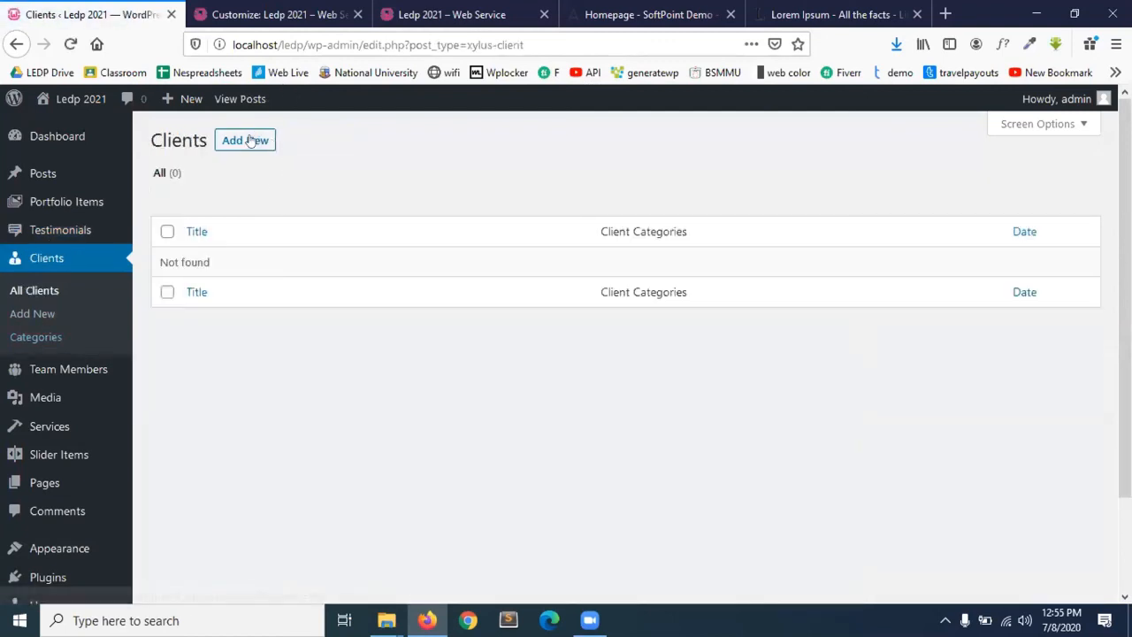
click(251, 141)
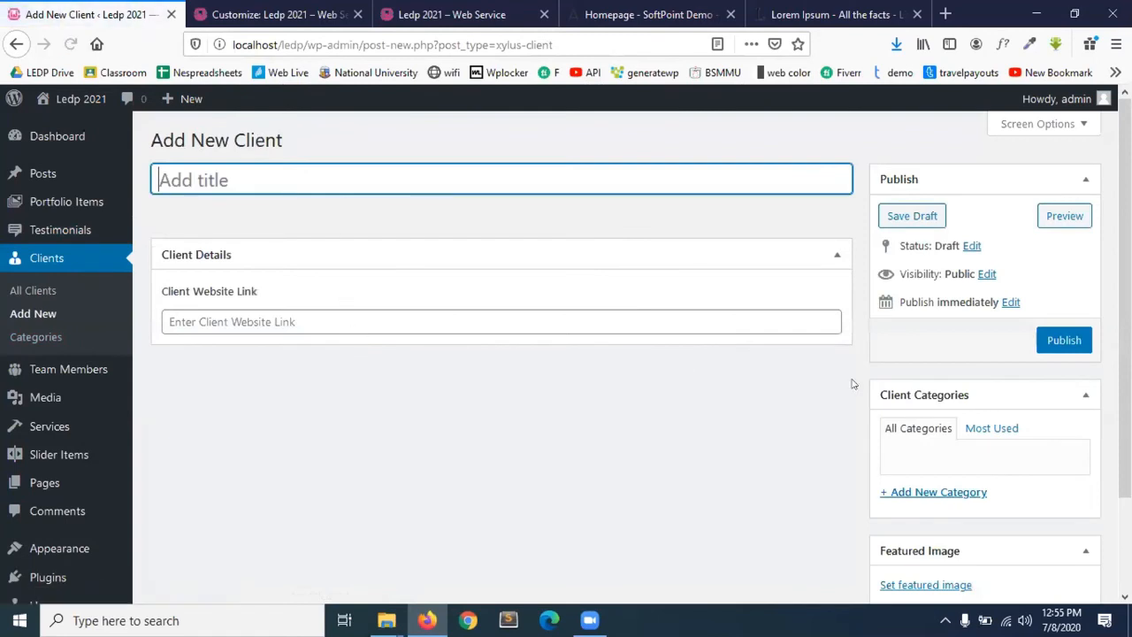
- Title the new client entry LEDP and leave its website link empty
click(231, 321)
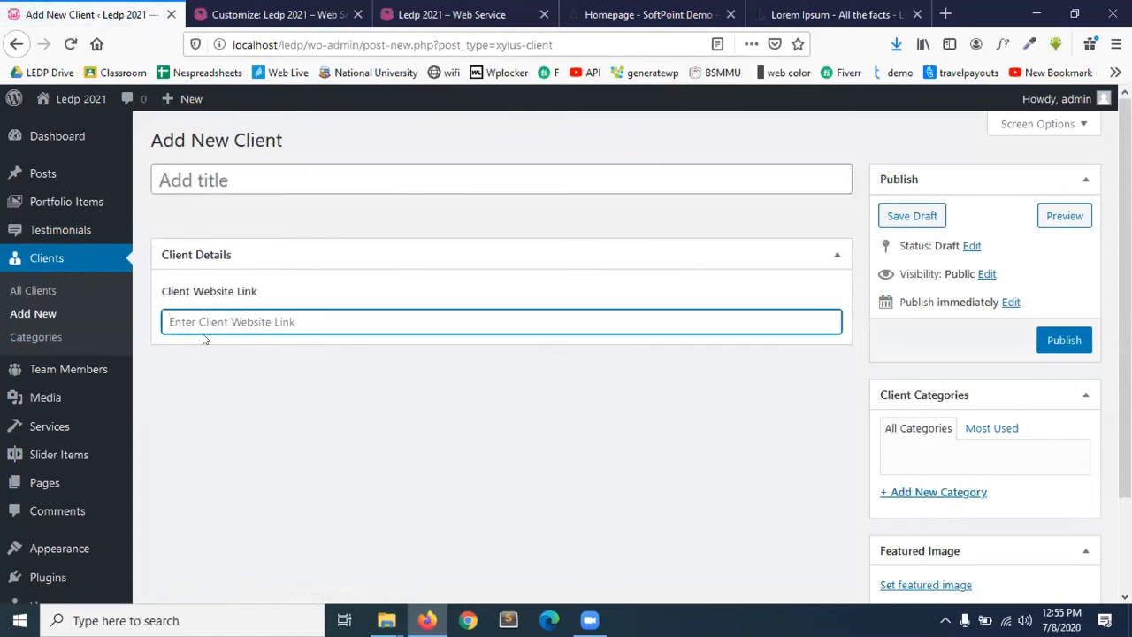
click(313, 179)
text(LEDP)
click(354, 311)
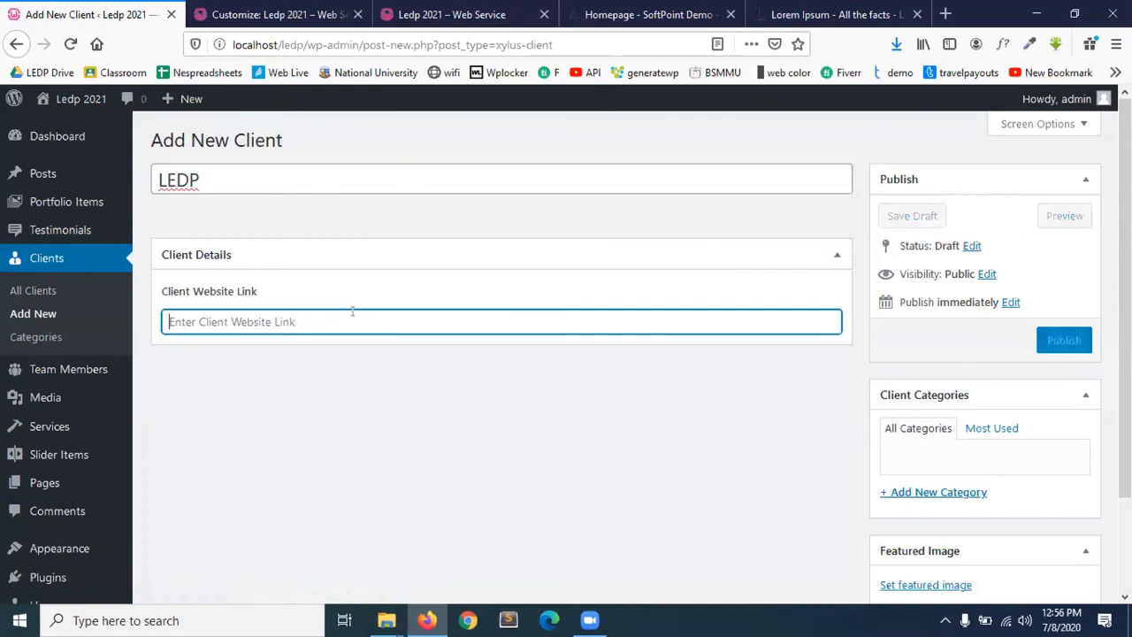
- Set the Captdgdfure-1.png street photo from the media library as the client's featured image and publish the client
scroll(856, 503, down, 2)
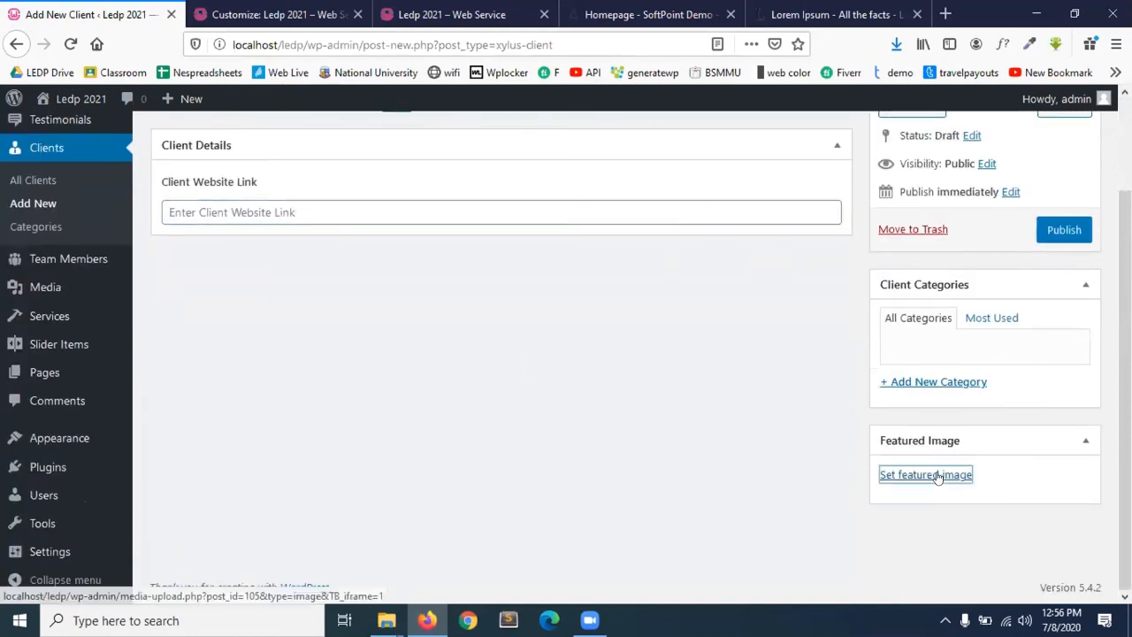
click(936, 476)
click(567, 331)
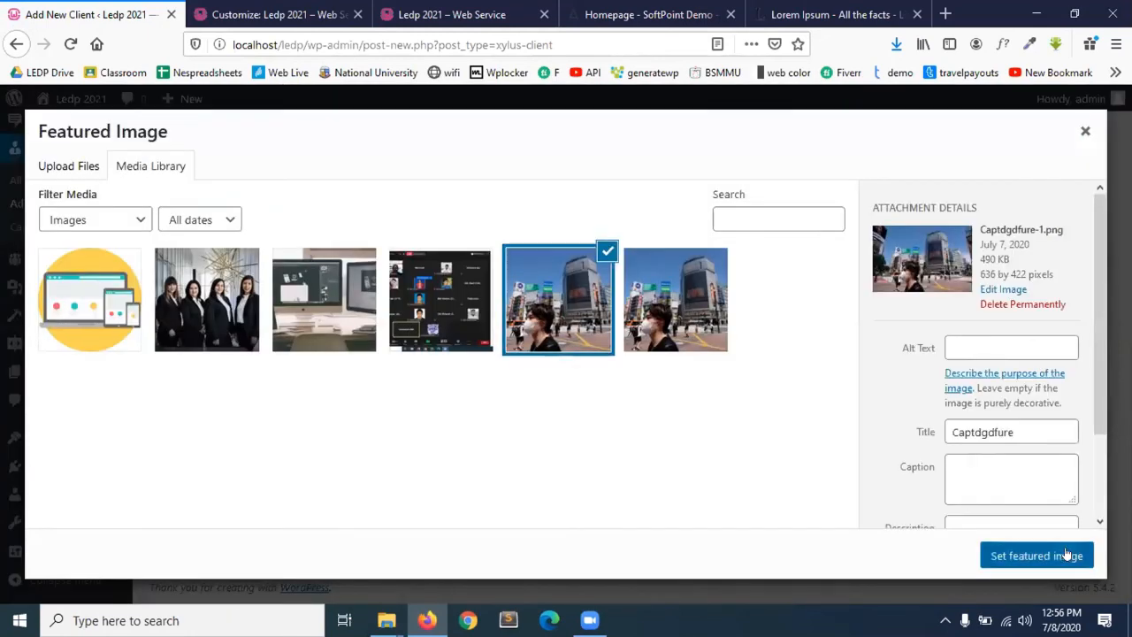
click(1061, 553)
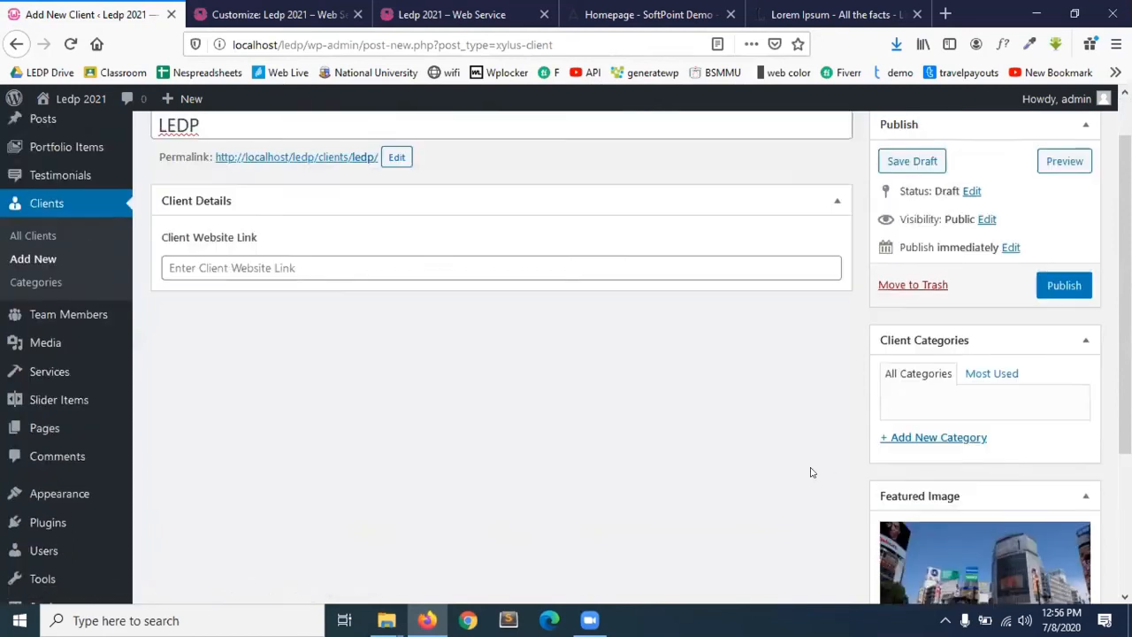
scroll(808, 470, up, 2)
click(1053, 351)
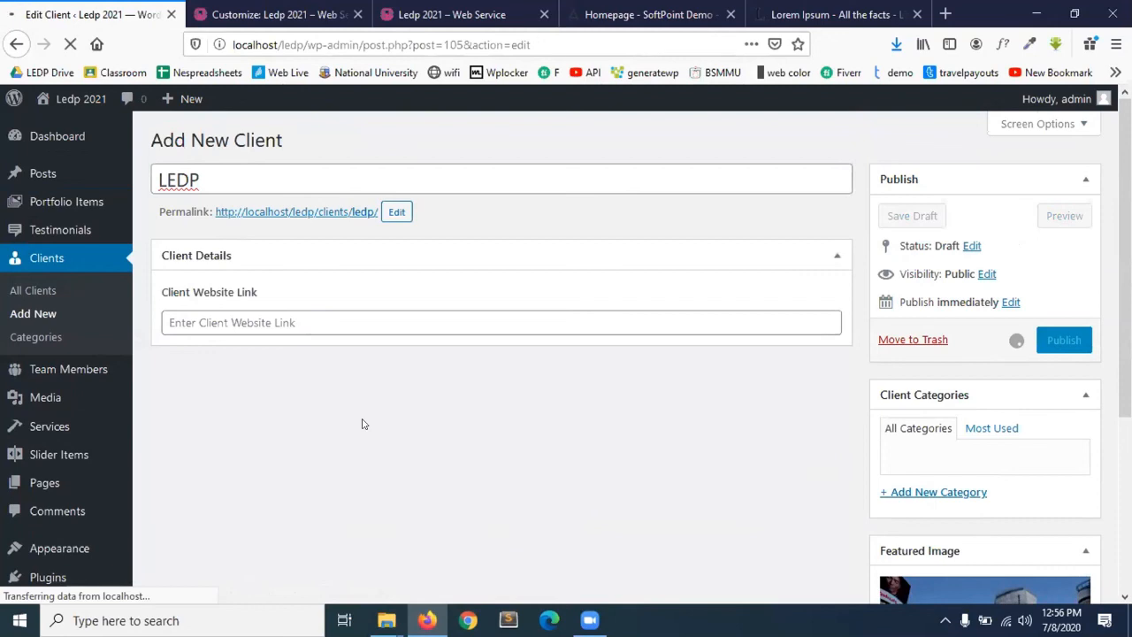
- Reload the homepage to check the published client's image beside the testimonials, and return to the client entry in the admin
click(458, 11)
click(70, 44)
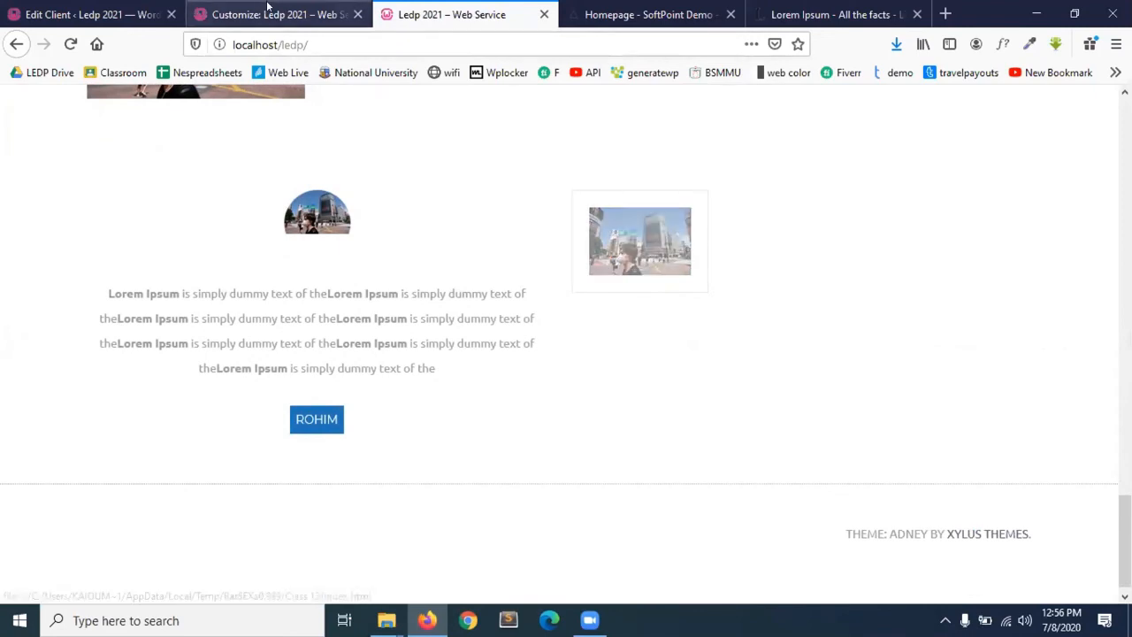
click(232, 14)
click(89, 14)
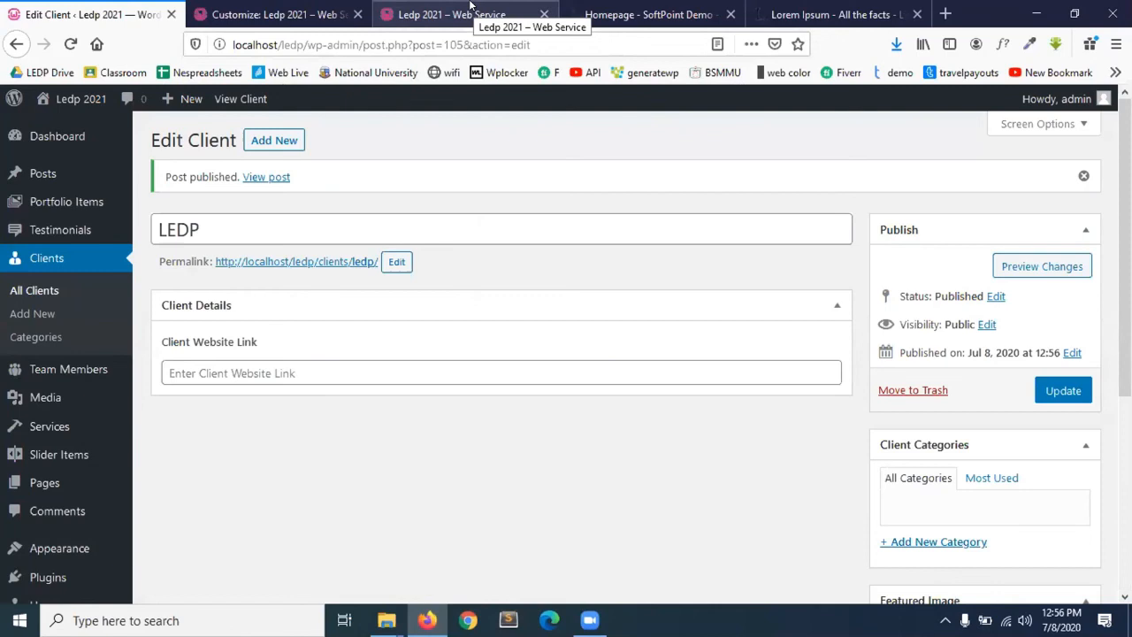
mouse_move(47, 219)
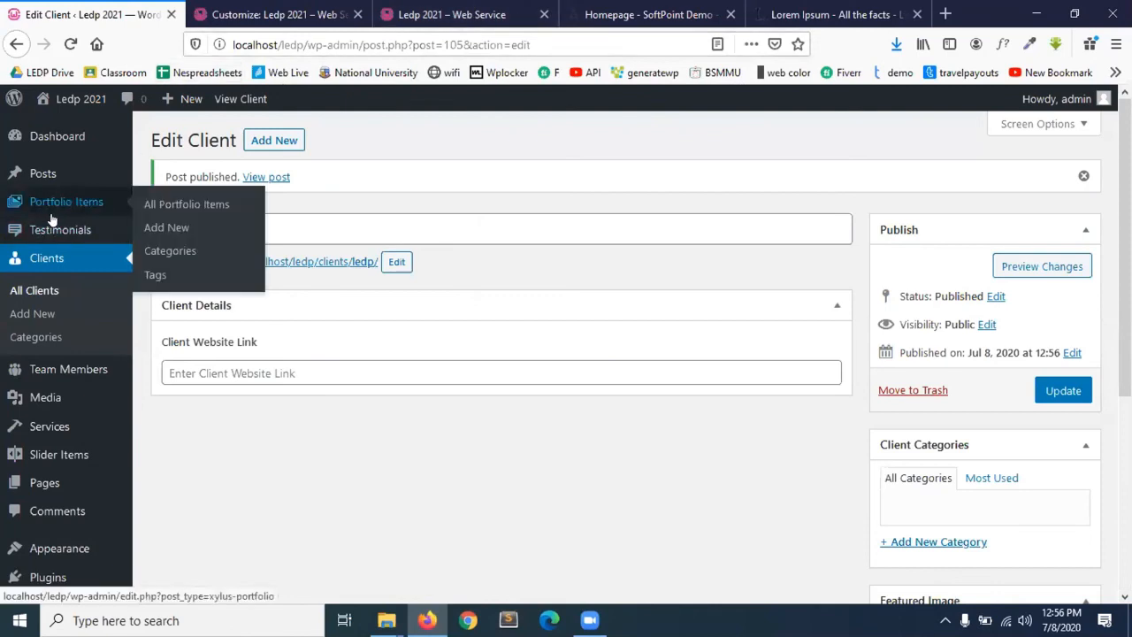
mouse_move(73, 233)
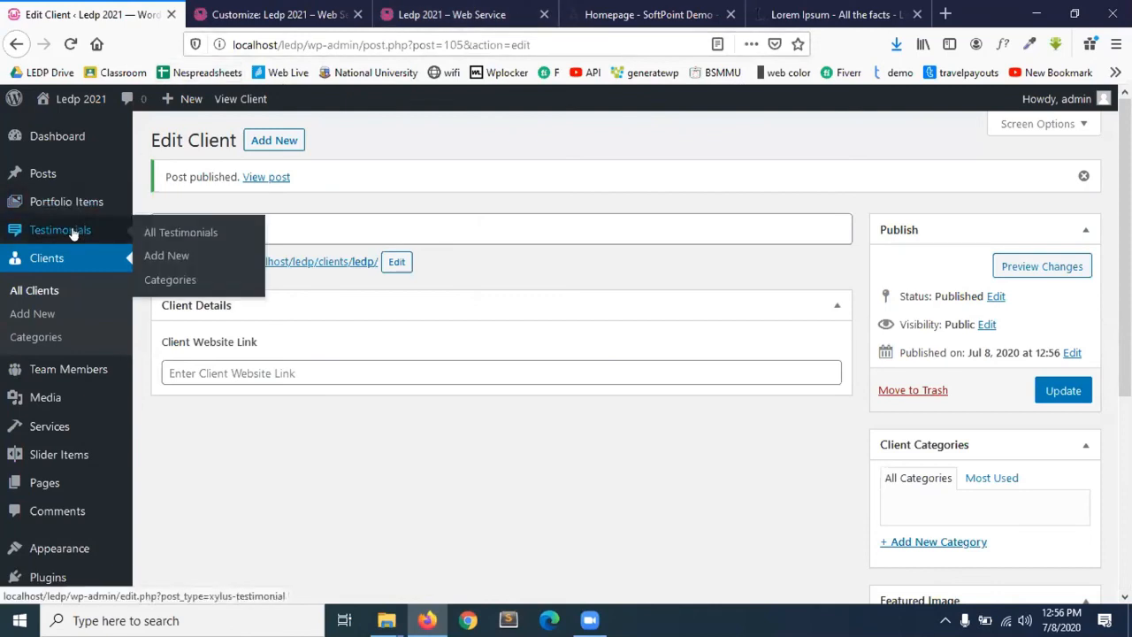
mouse_move(60, 366)
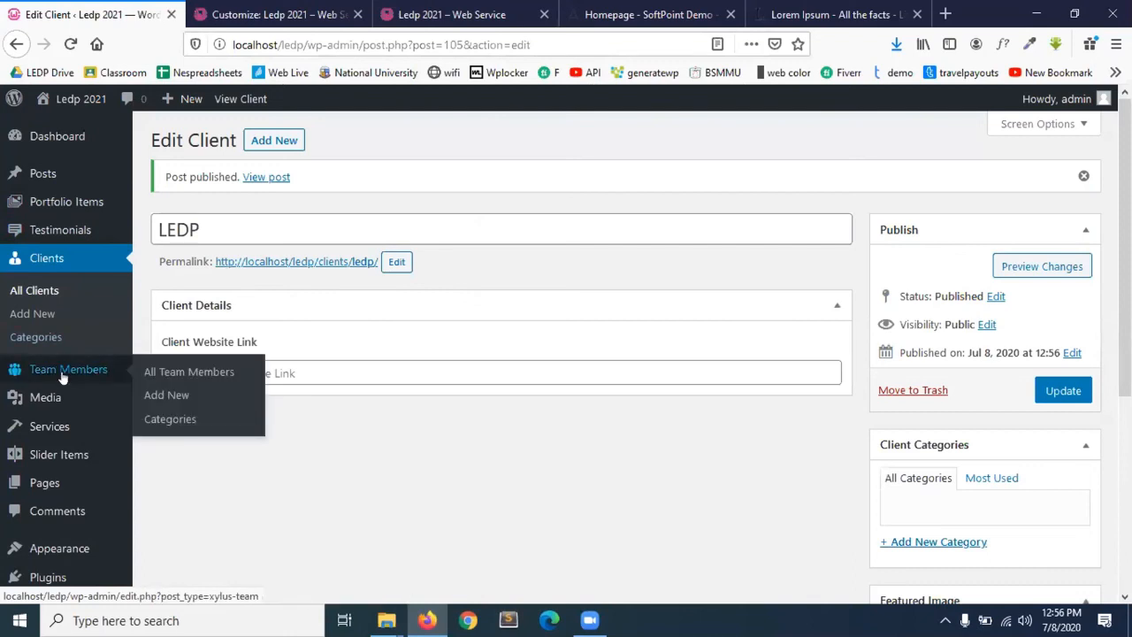
mouse_move(58, 428)
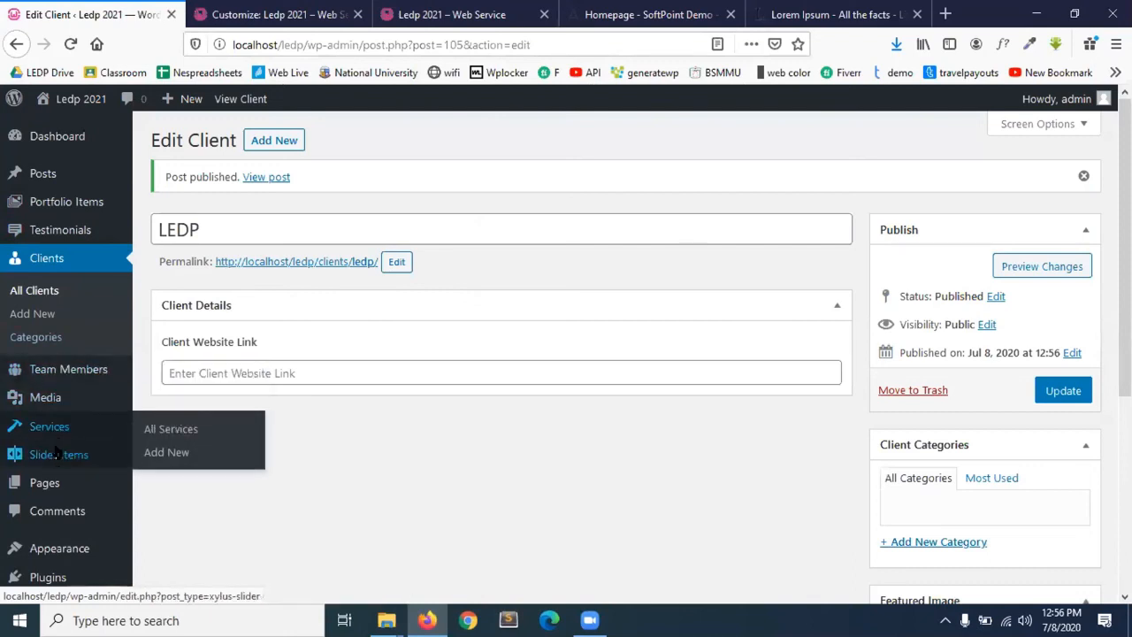
scroll(86, 213, down, 3)
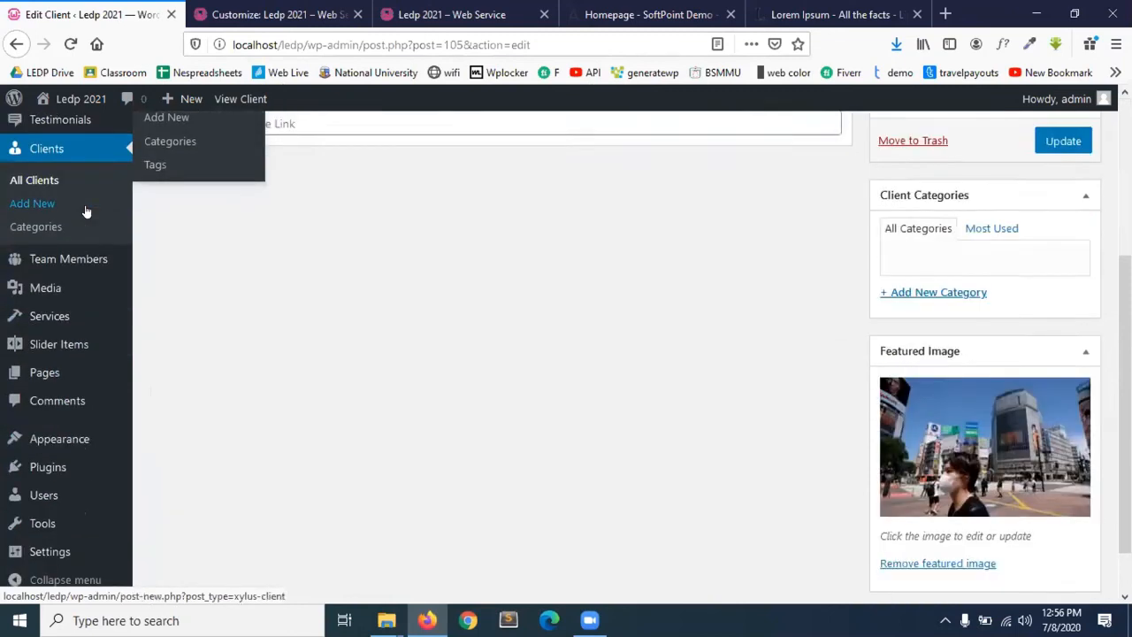
scroll(58, 516, up, 1)
scroll(59, 516, up, 5)
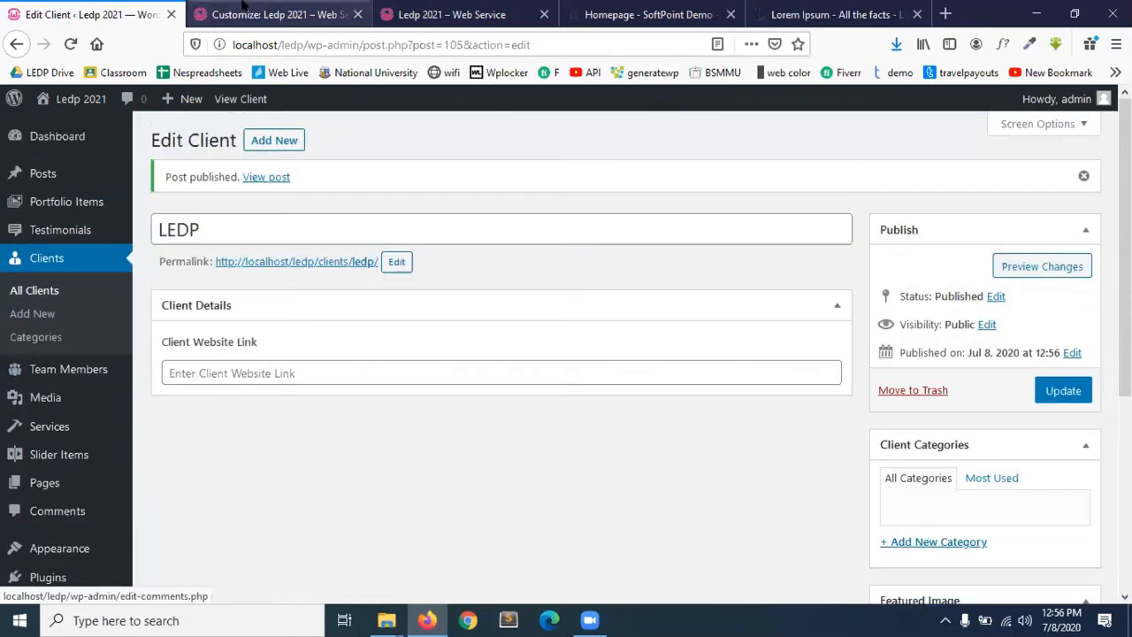
- Switch to the theme customizer and open the Footer Settings in place of the Homepage Settings
click(230, 12)
scroll(63, 354, up, 10)
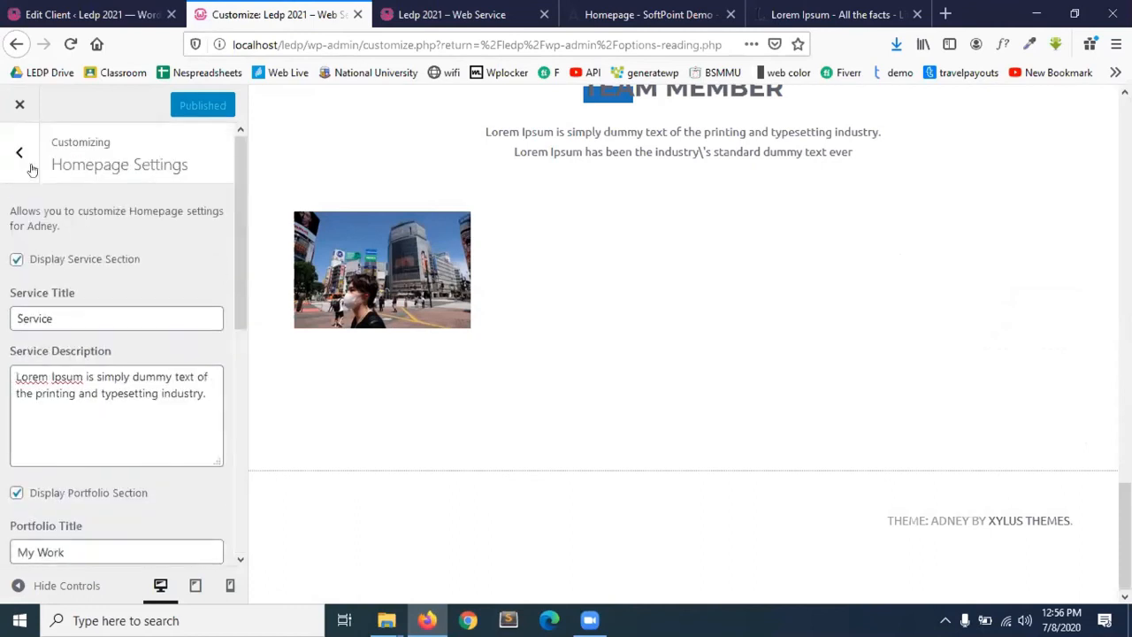
click(18, 150)
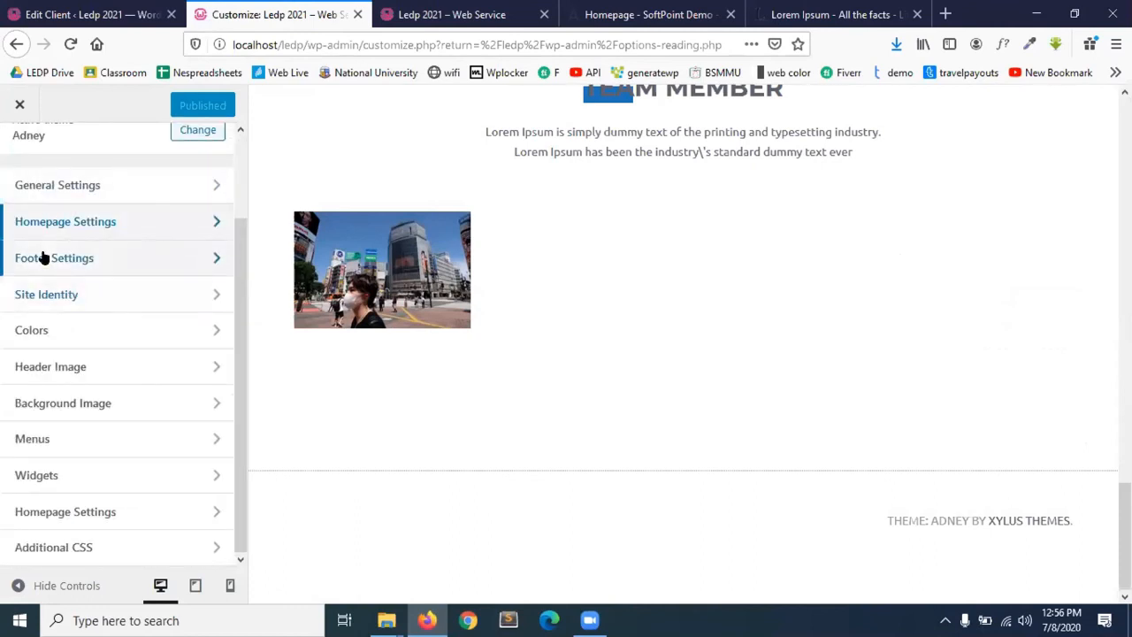
click(42, 258)
click(90, 305)
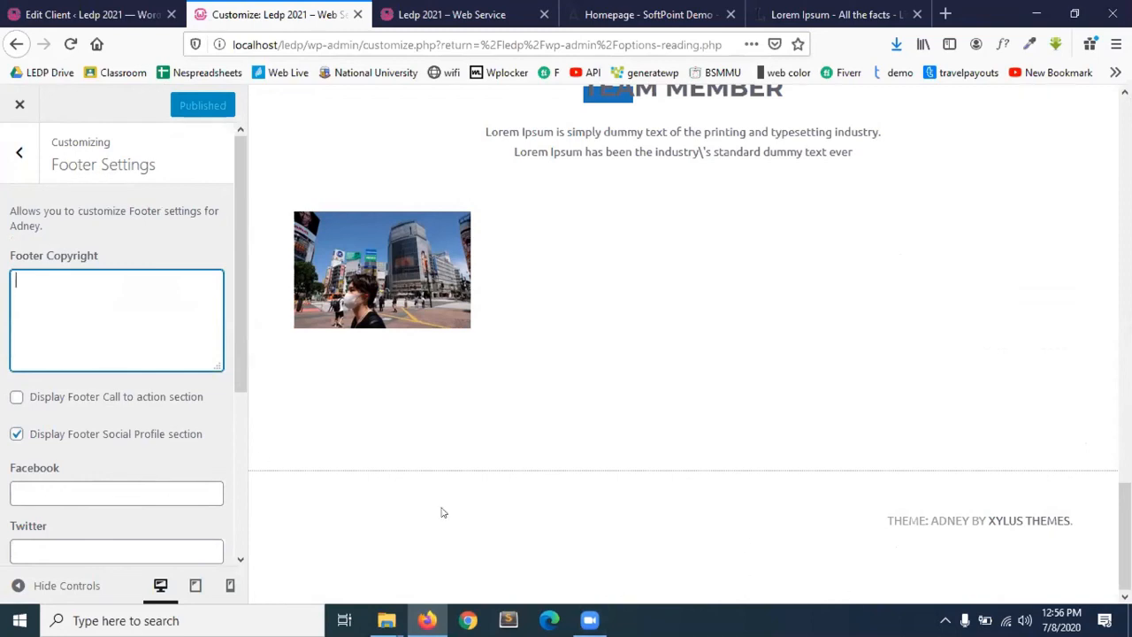
- Fill in the Facebook profile username in the footer's social profile settings
click(103, 490)
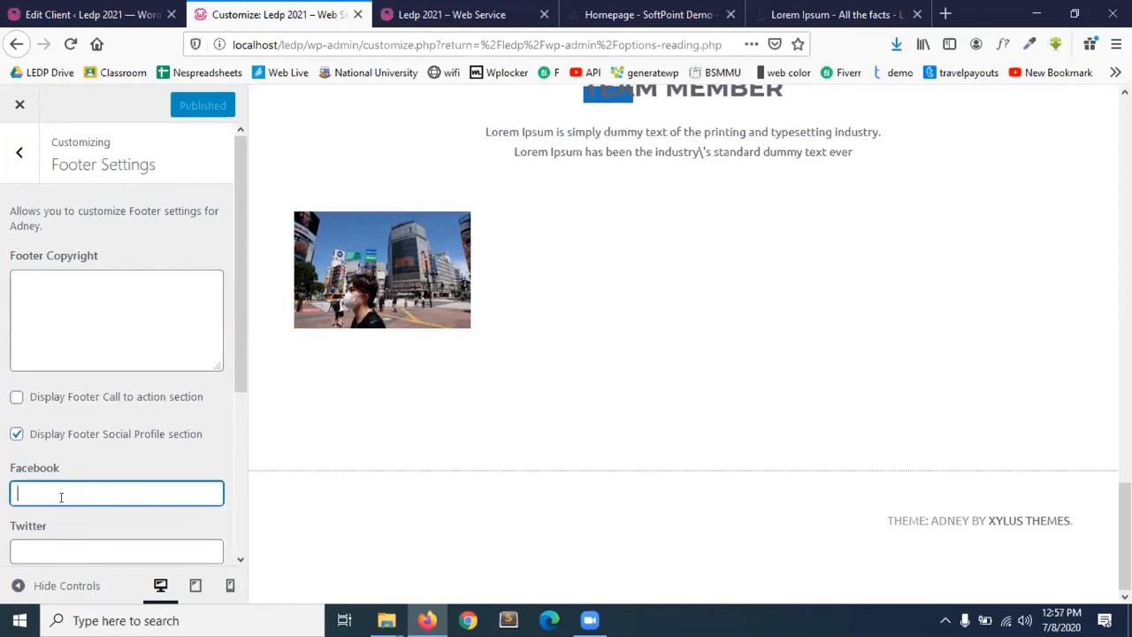
text(gm)
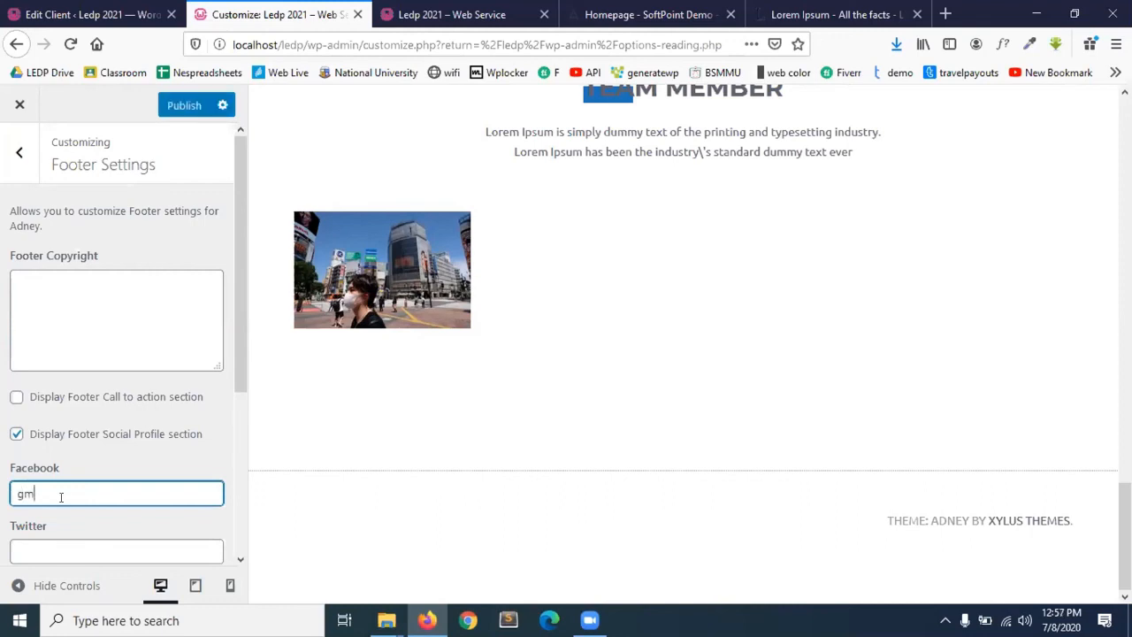
text(.kaioum)
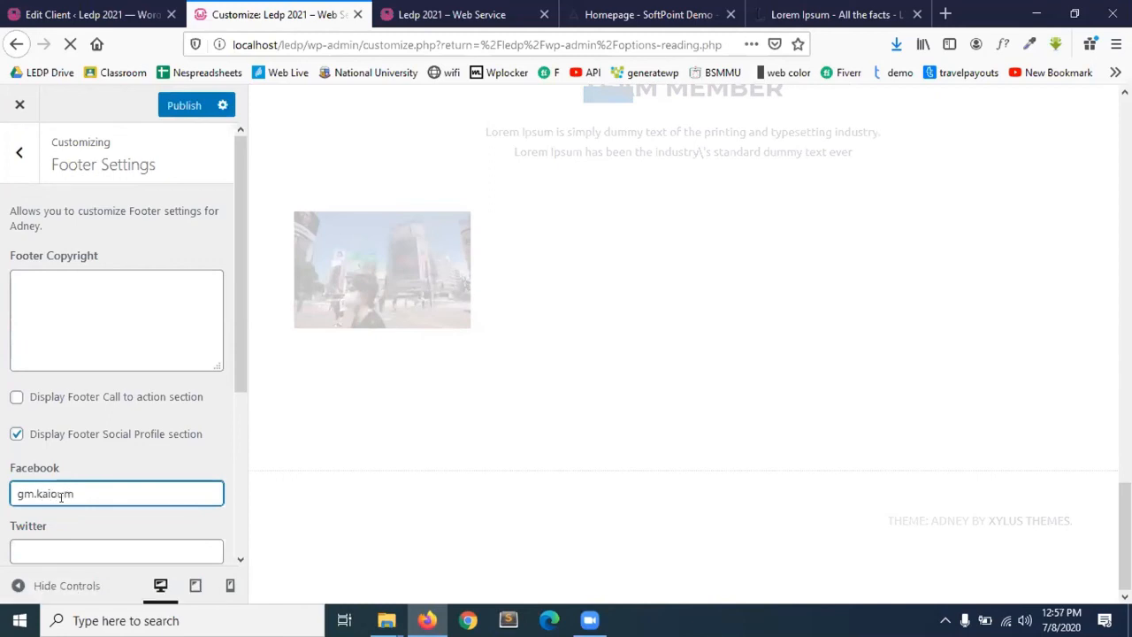
click(58, 509)
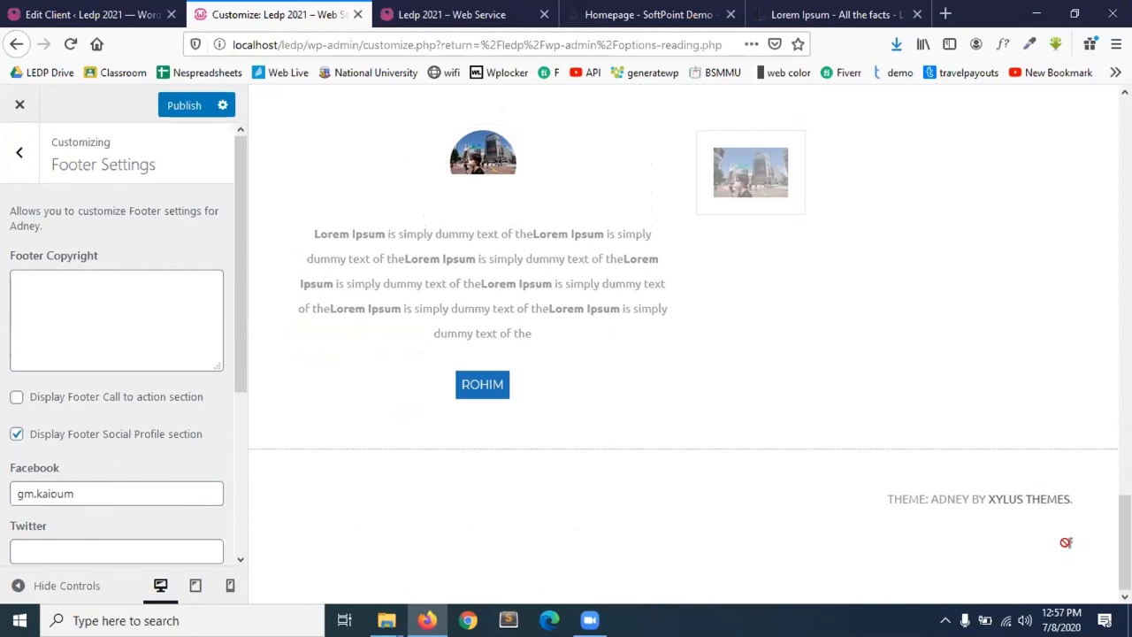
- Set the footer's Twitter profile link to the placeholder #
click(133, 551)
text(sdg)
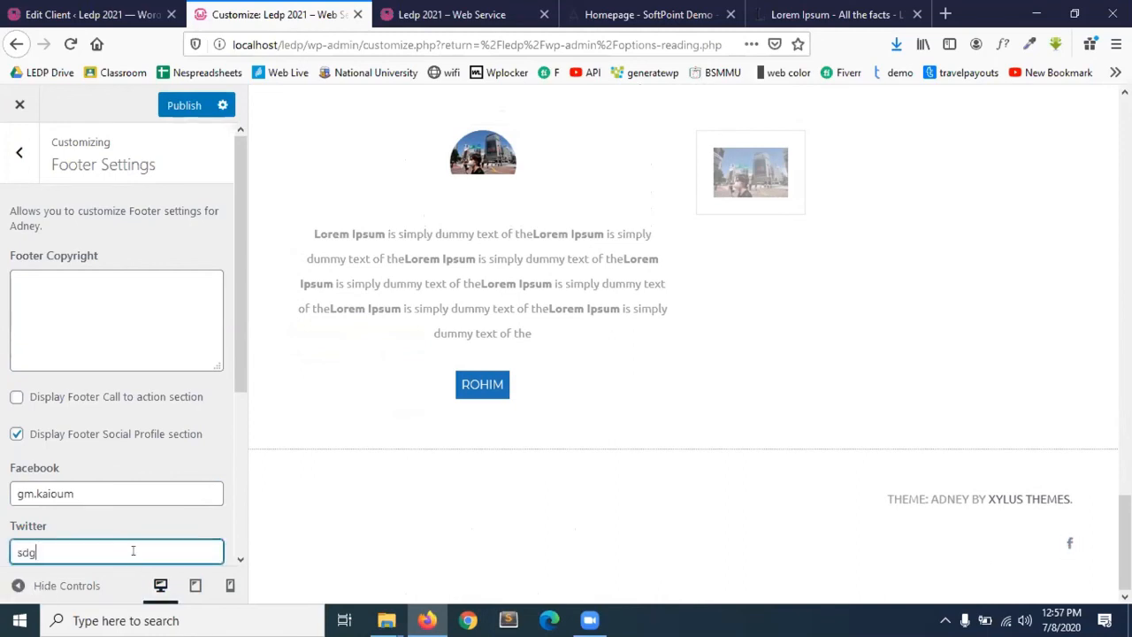
key(BackSpace)
key(BackSpace)
key(BackSpace)
text(#)
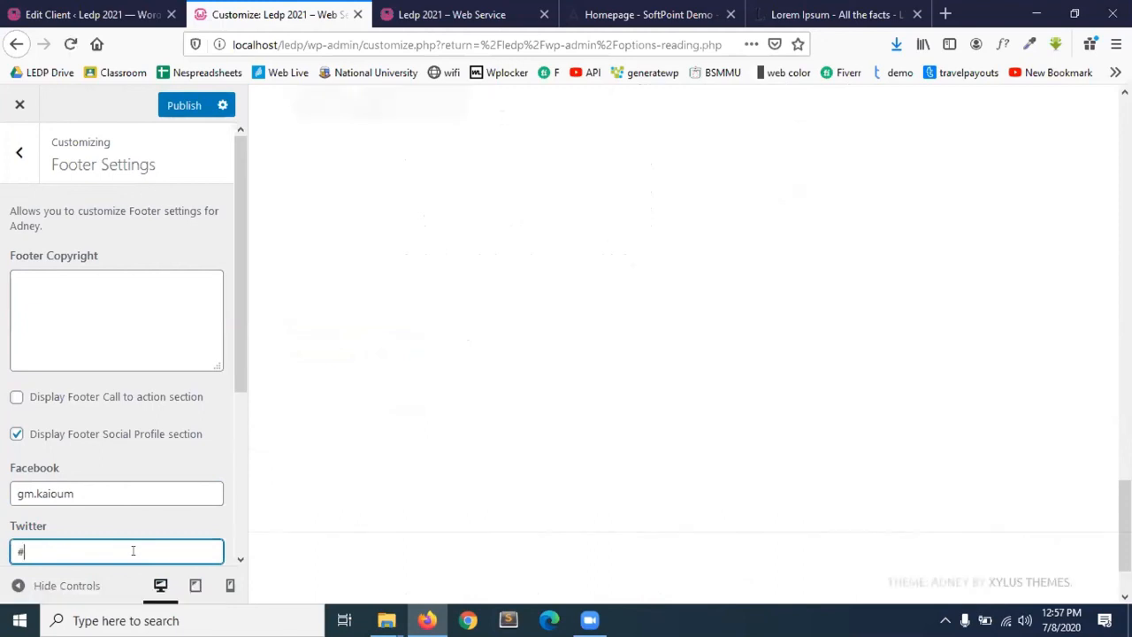
- Enable the footer call to action section and set its button text to Offer
scroll(135, 549, down, 3)
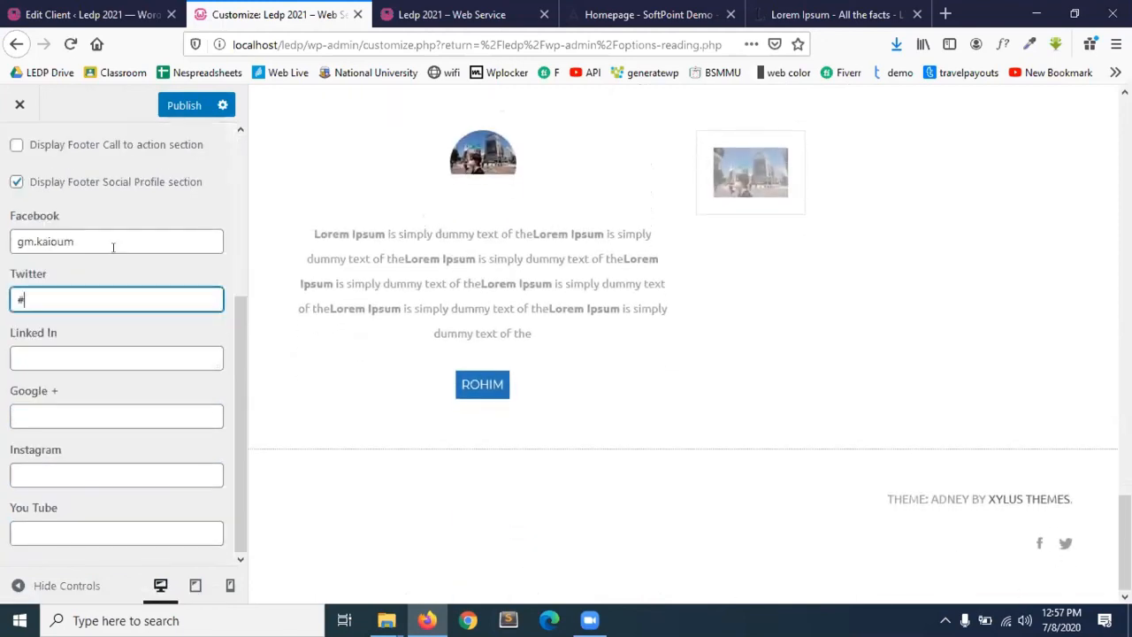
scroll(113, 247, up, 3)
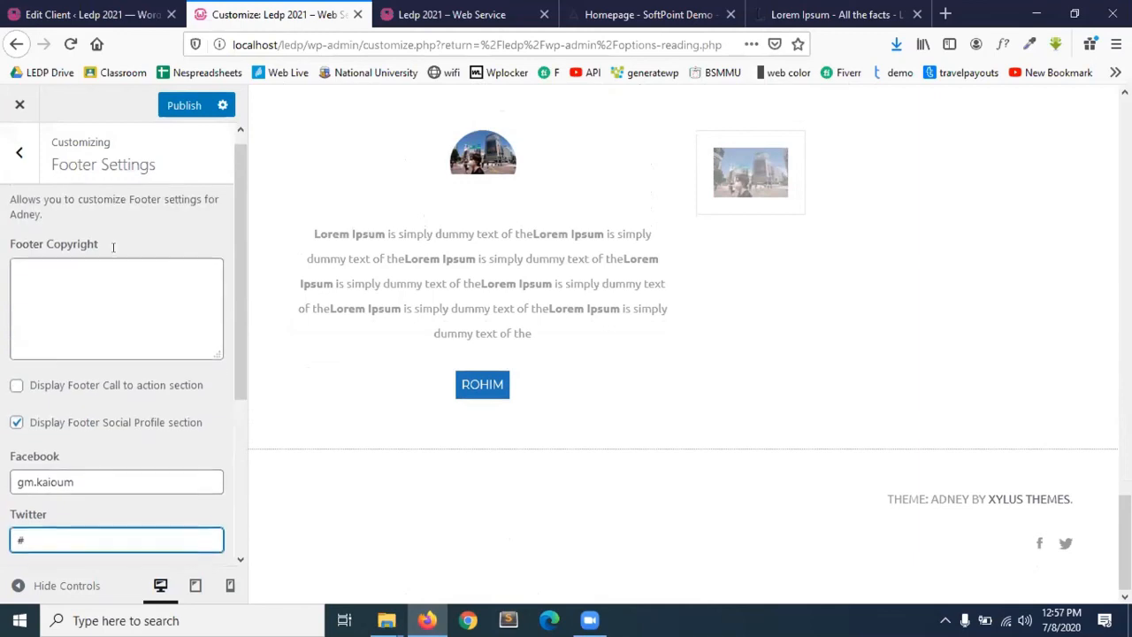
click(15, 389)
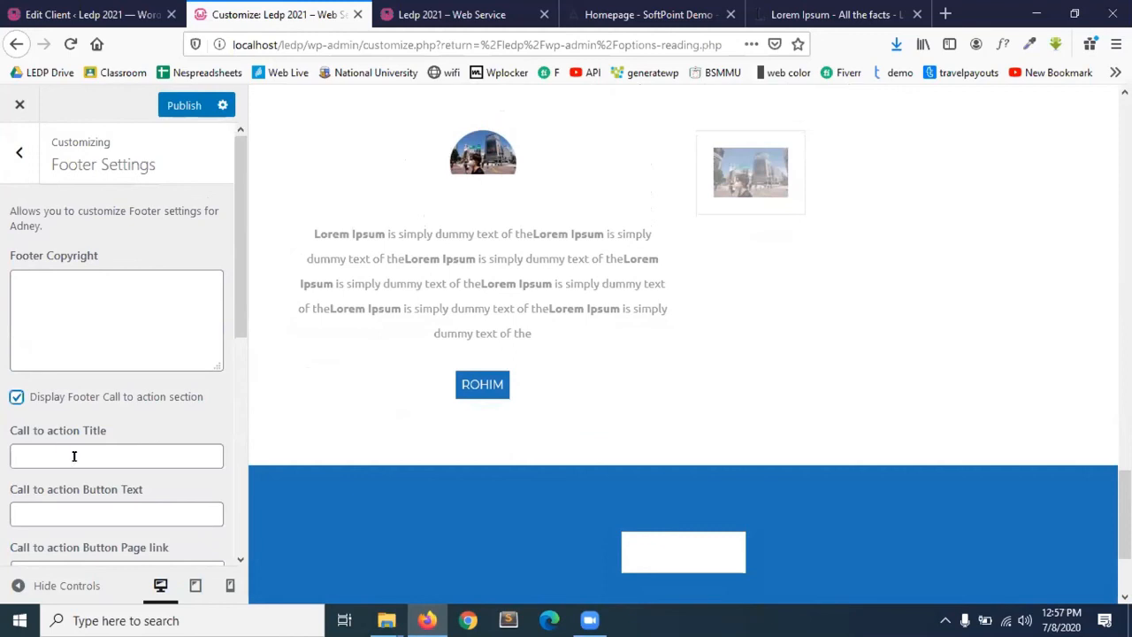
scroll(358, 472, down, 3)
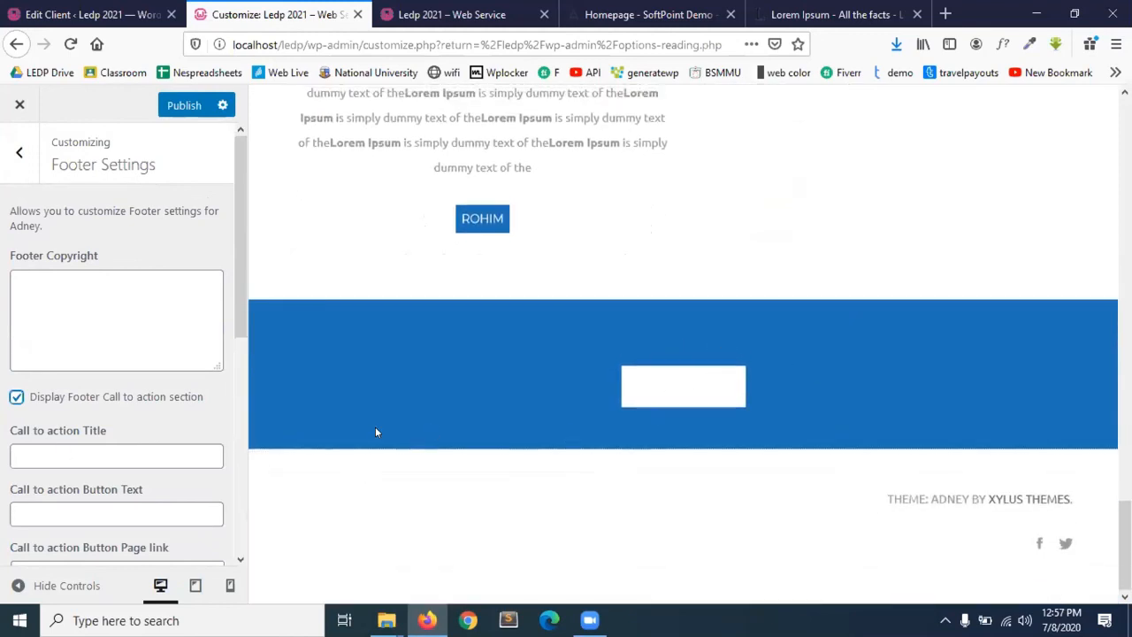
click(97, 514)
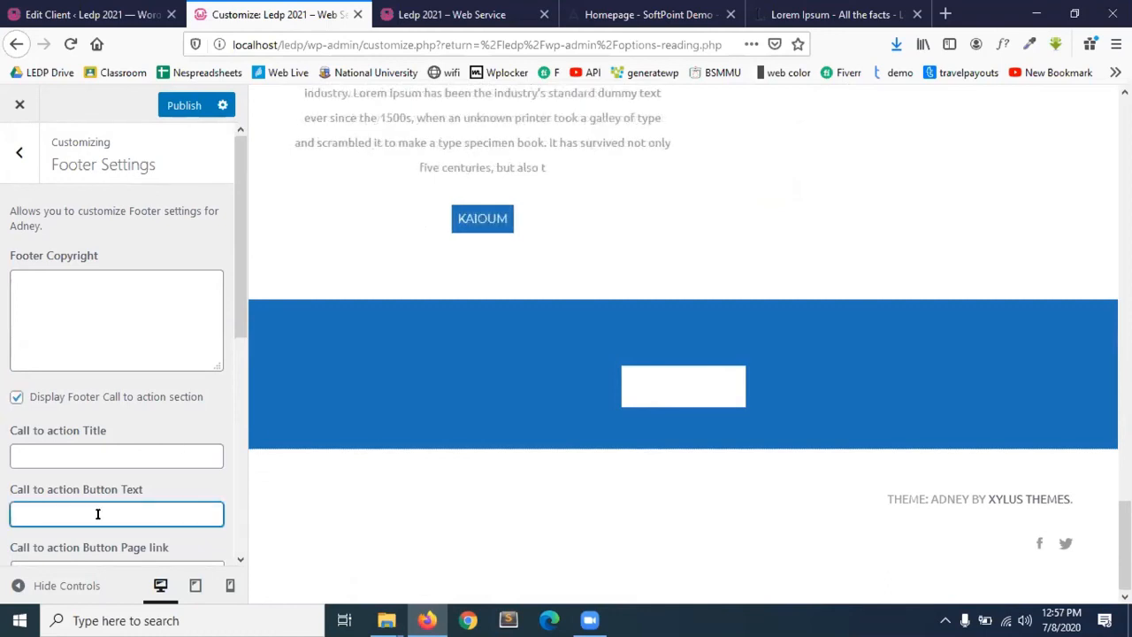
text(Offer)
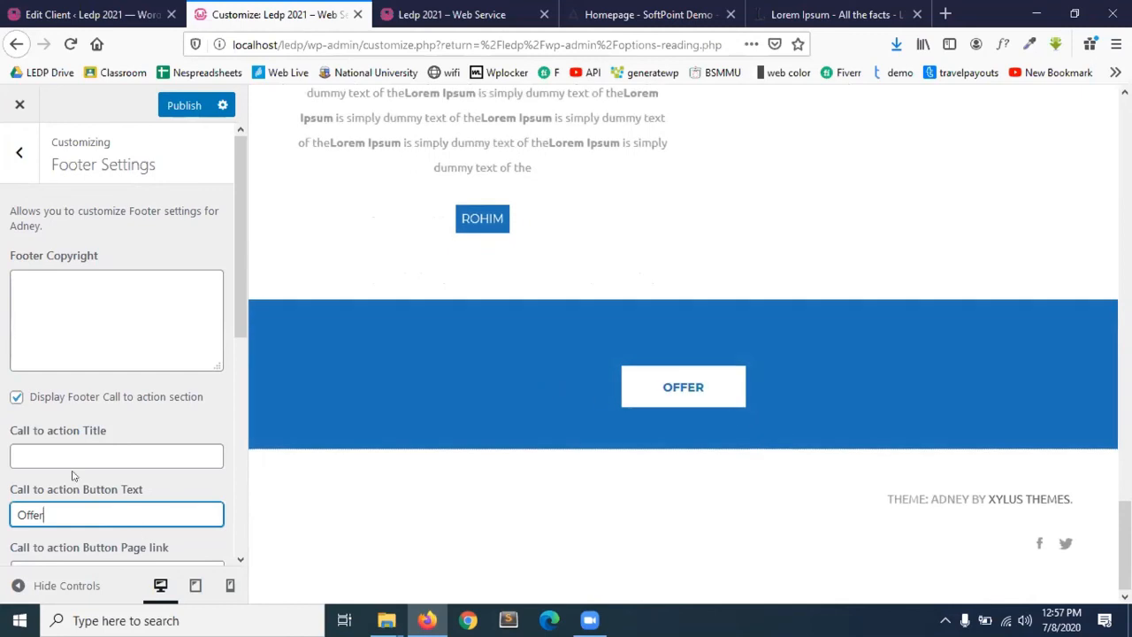
- Set the footer's call to action title to "dfhdf dfhd"
scroll(73, 474, down, 3)
scroll(73, 477, up, 1)
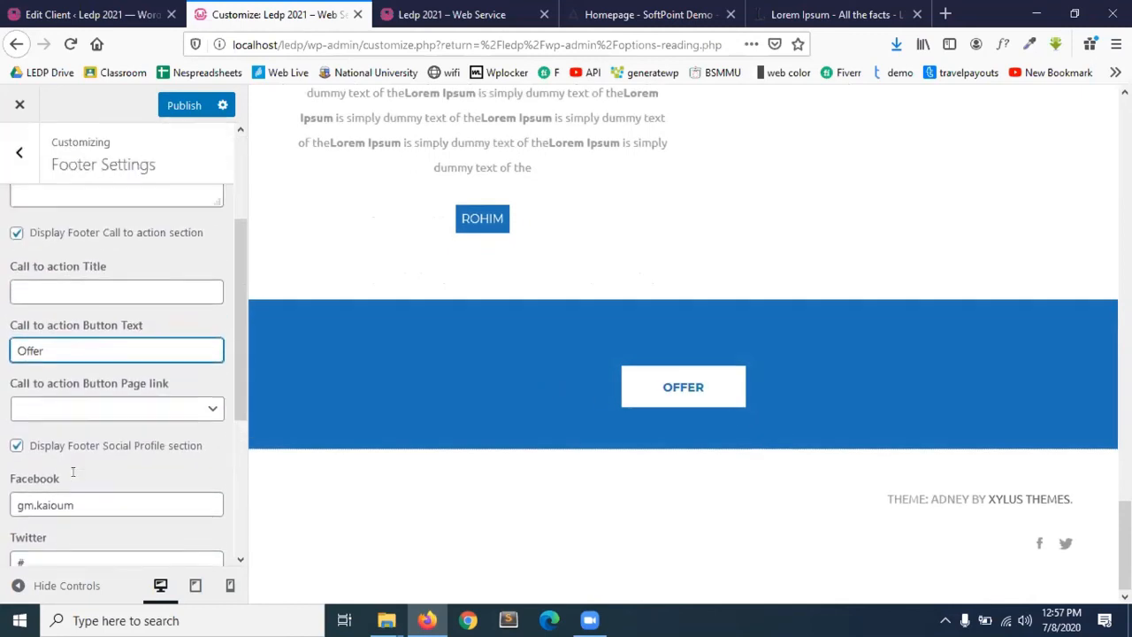
scroll(73, 472, down, 5)
scroll(73, 472, up, 7)
scroll(74, 474, up, 1)
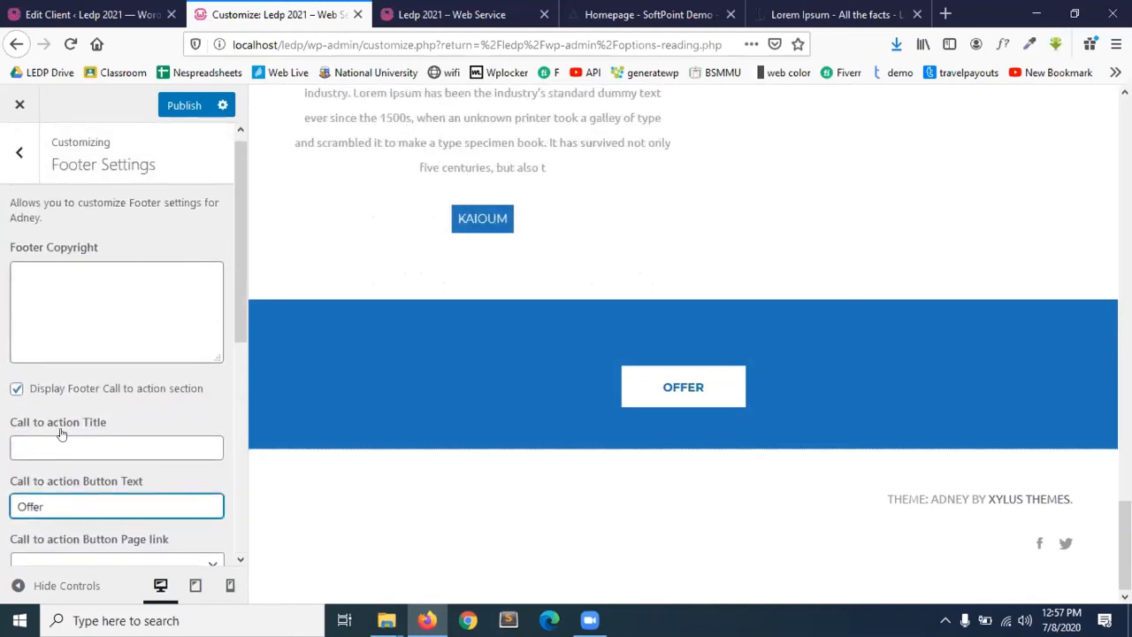
click(57, 437)
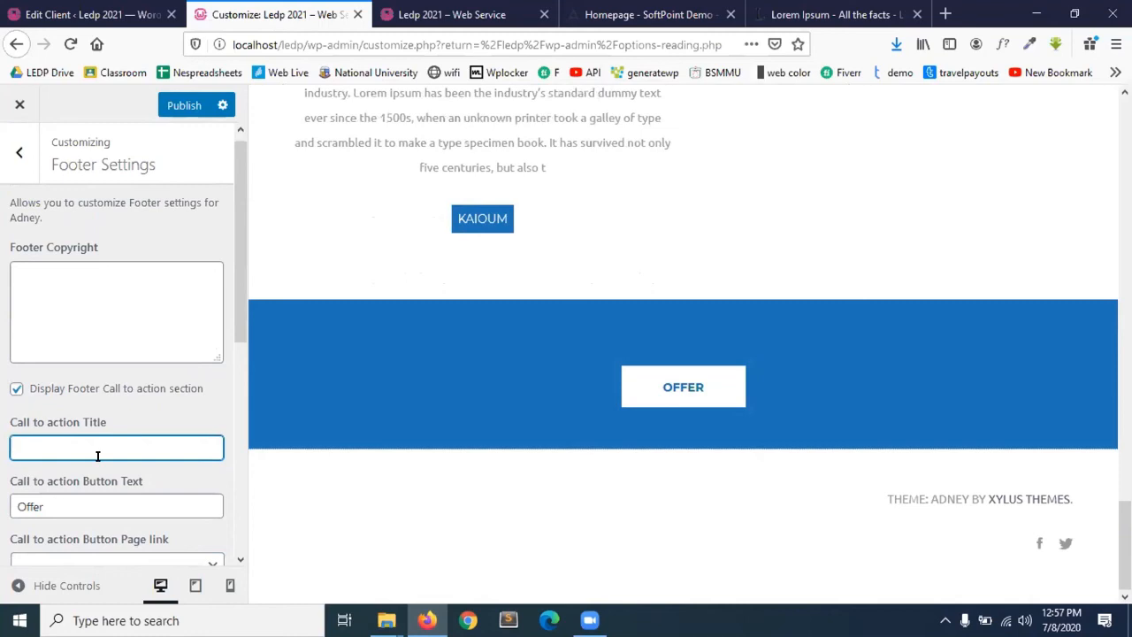
text(dfhdf dfhd)
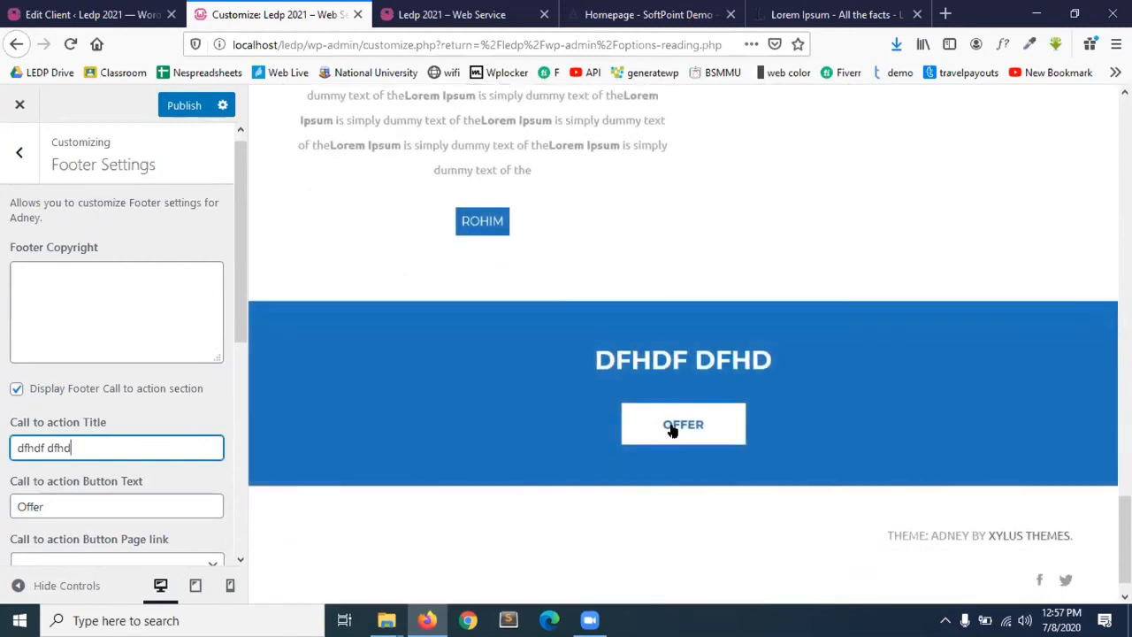
- Set the footer copyright text to 2020
click(52, 278)
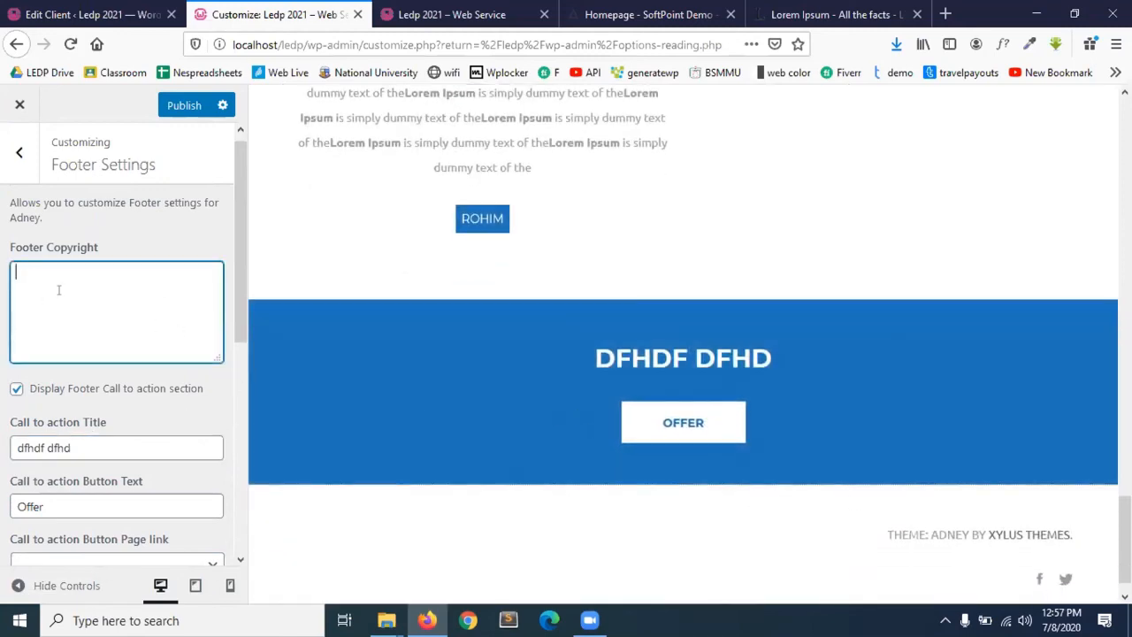
text(Co)
text(2020)
scroll(117, 430, down, 5)
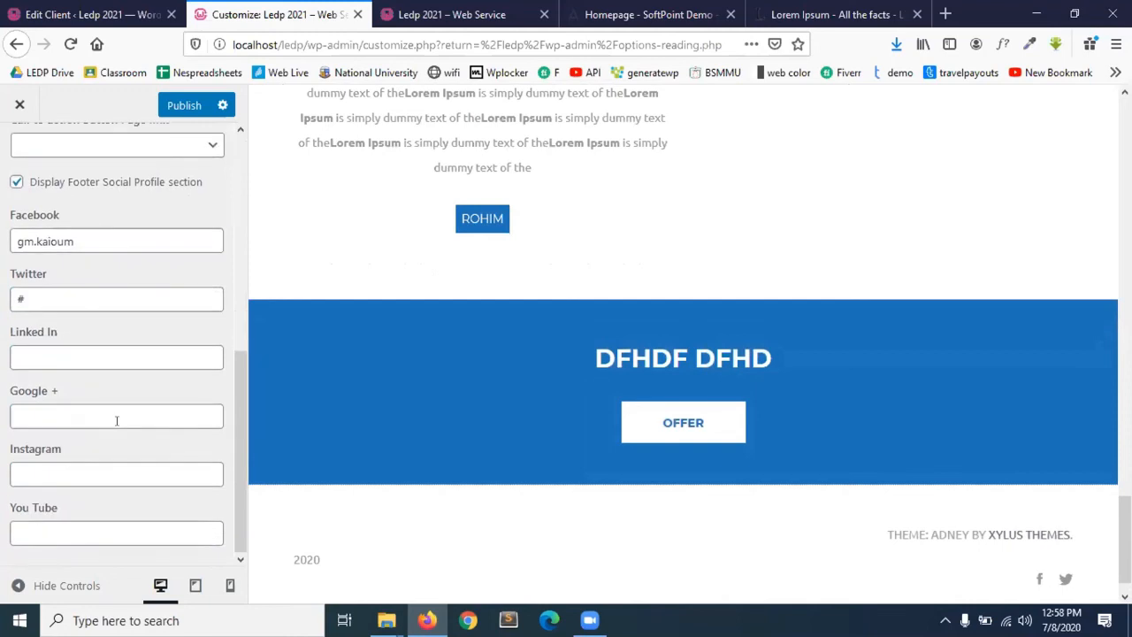
- Leave the footer settings and return to the Customizer's main list of sections
scroll(117, 430, up, 4)
scroll(116, 430, up, 3)
click(19, 152)
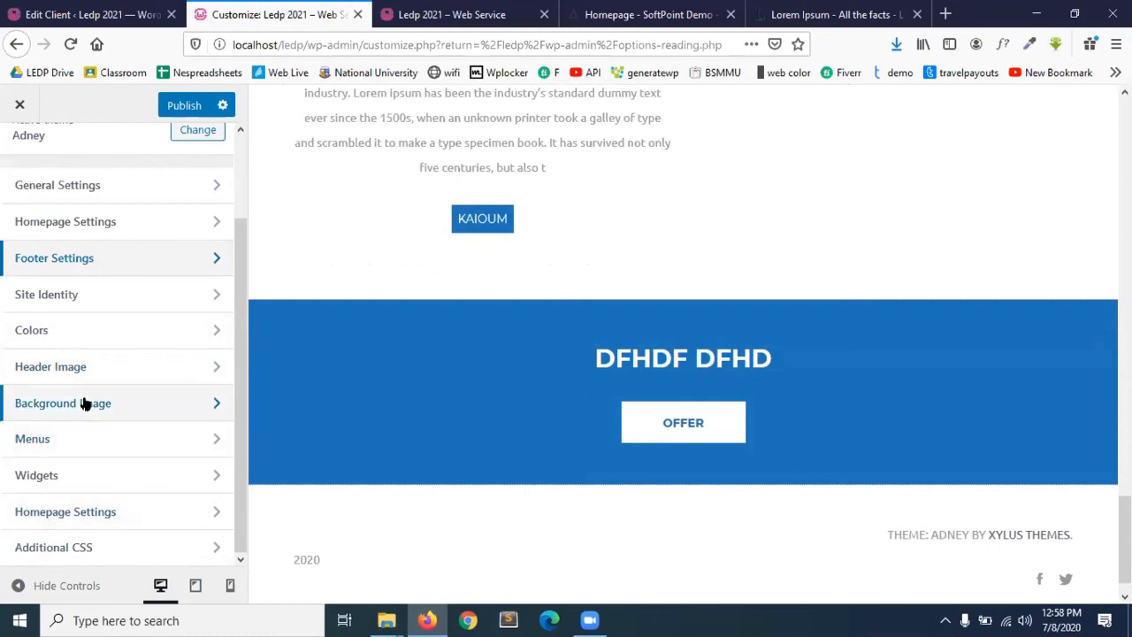
scroll(84, 404, up, 2)
- Reload the live Ledp 2021 homepage and examine its sections from the slider down to the team members
click(495, 11)
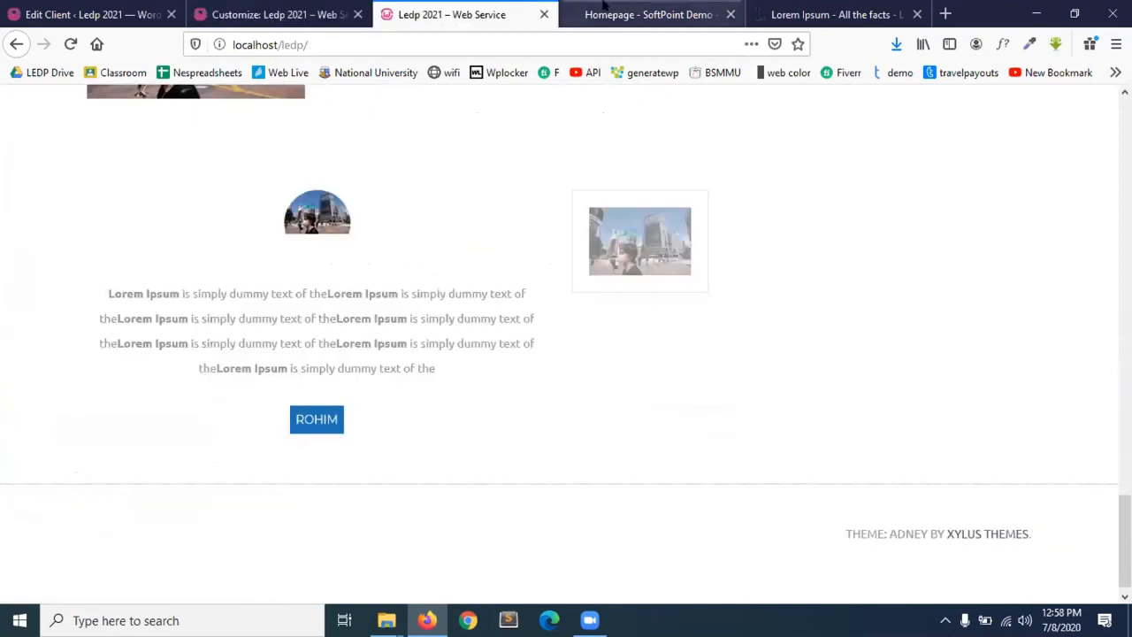
click(70, 44)
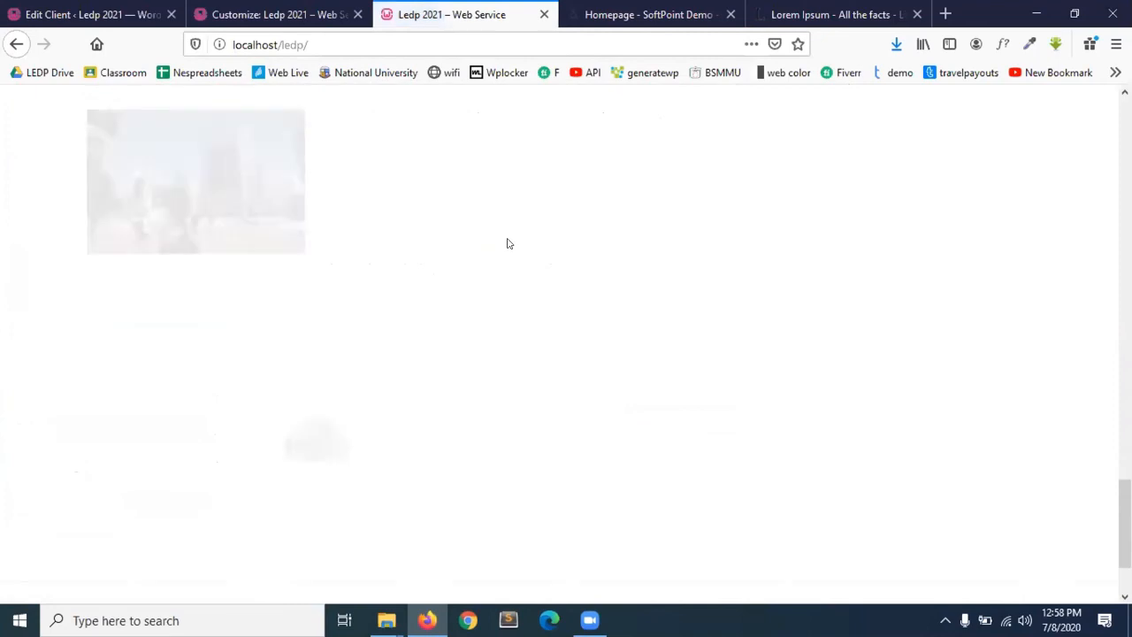
scroll(508, 243, up, 8)
scroll(508, 243, up, 5)
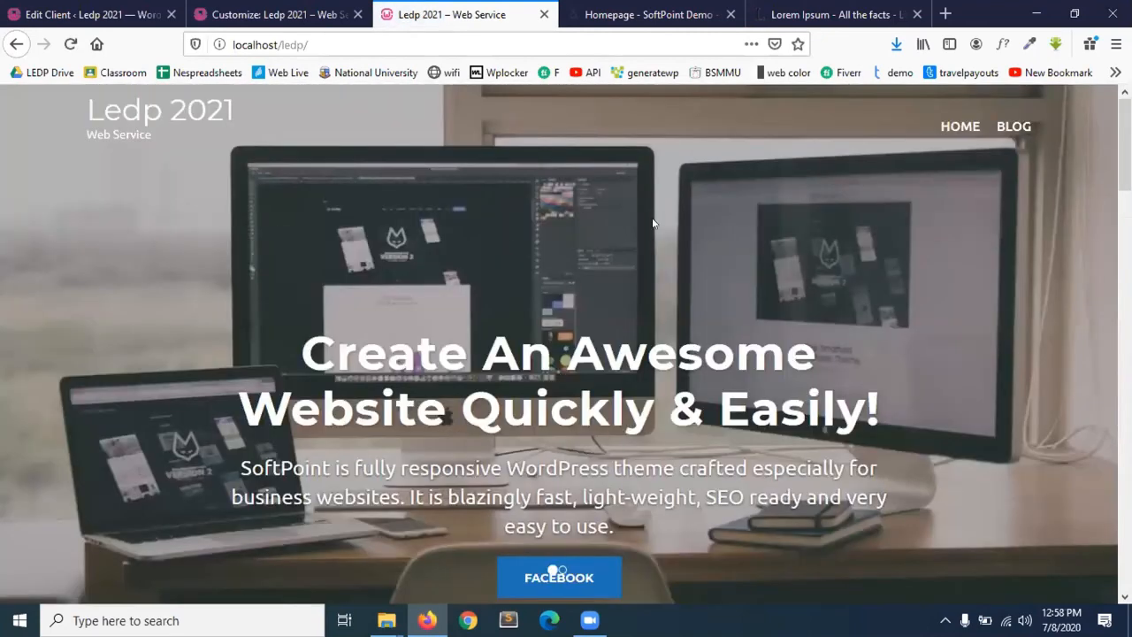
scroll(547, 251, down, 15)
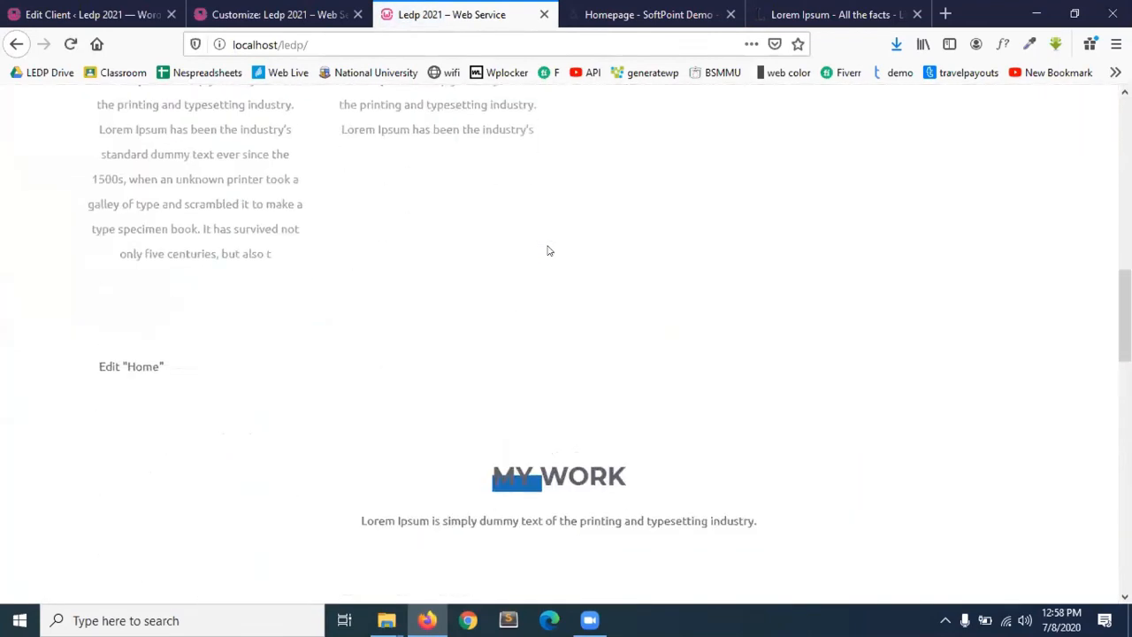
scroll(547, 250, down, 4)
scroll(546, 248, up, 18)
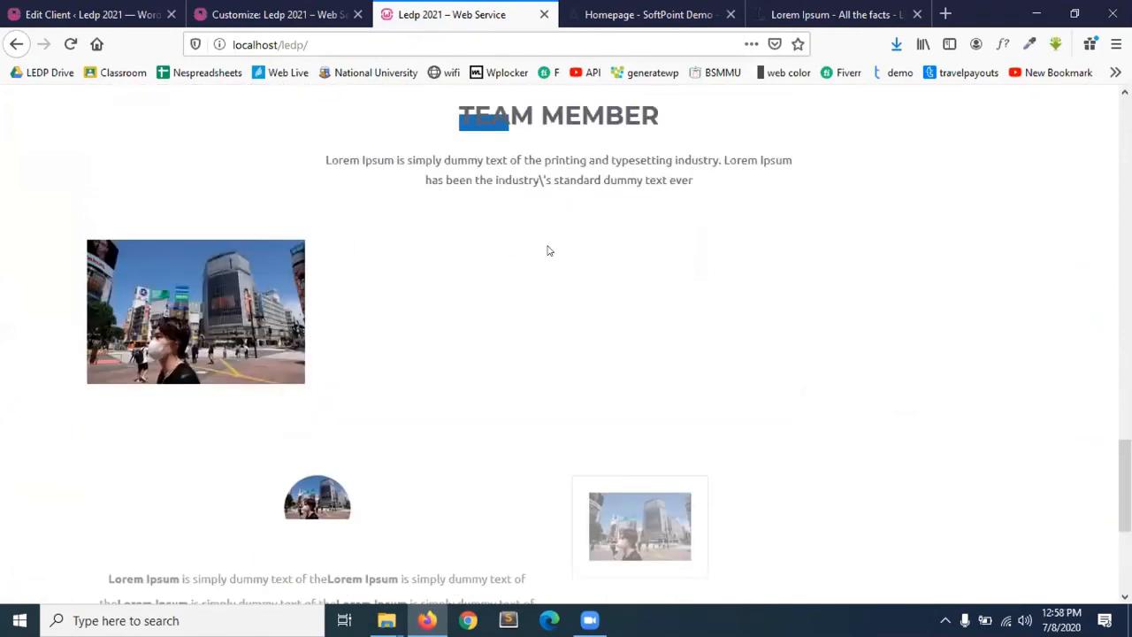
- Open the site's Blog page and examine its posts and sidebar widgets
click(1015, 127)
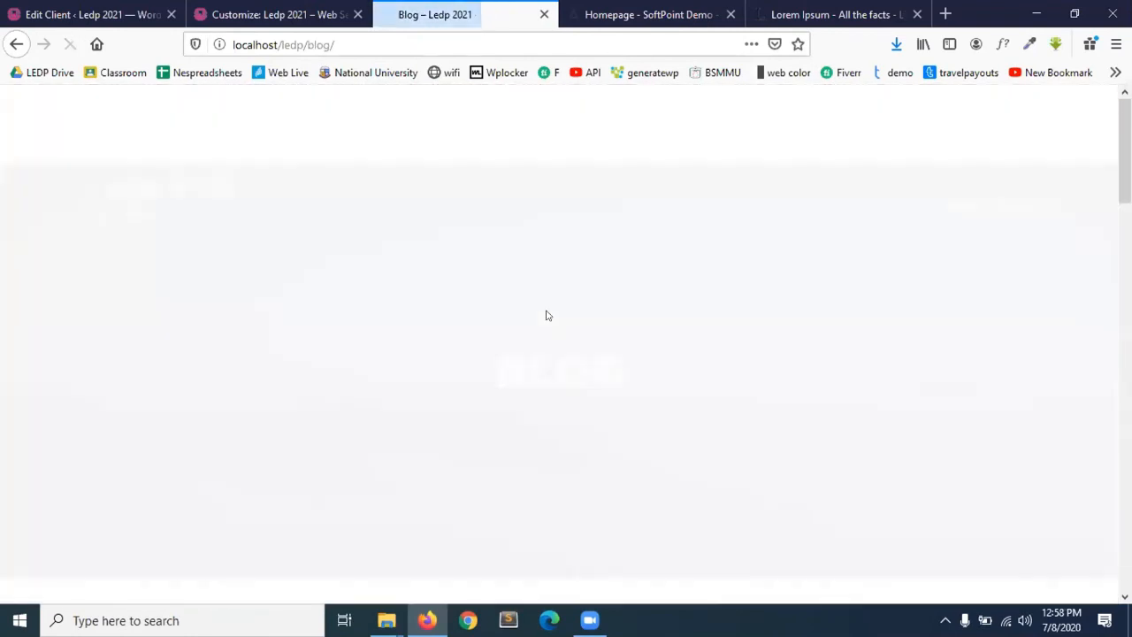
scroll(546, 315, down, 7)
scroll(547, 316, down, 15)
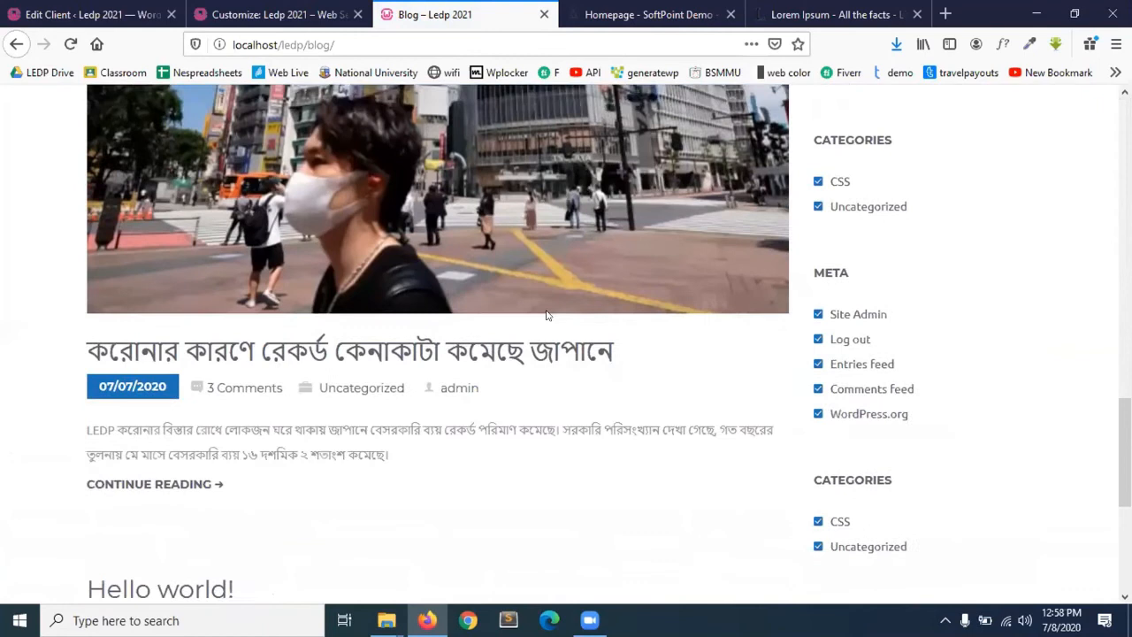
scroll(546, 316, up, 13)
scroll(547, 316, up, 10)
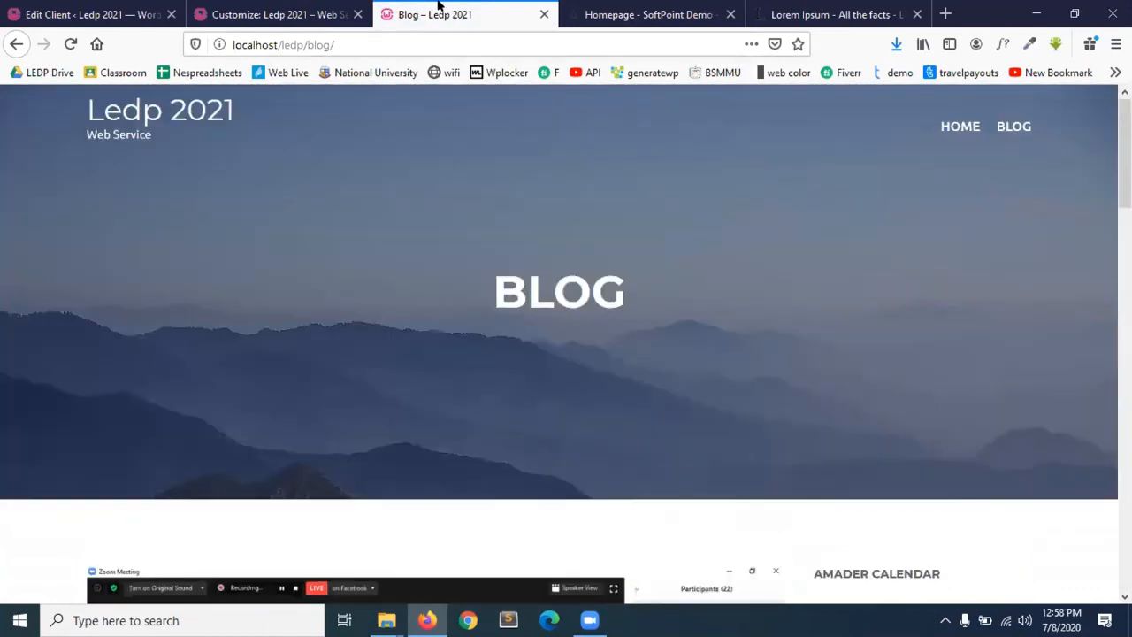
- Close the Lorem Ipsum reference page and go back to the site's Blog page
click(270, 16)
click(104, 9)
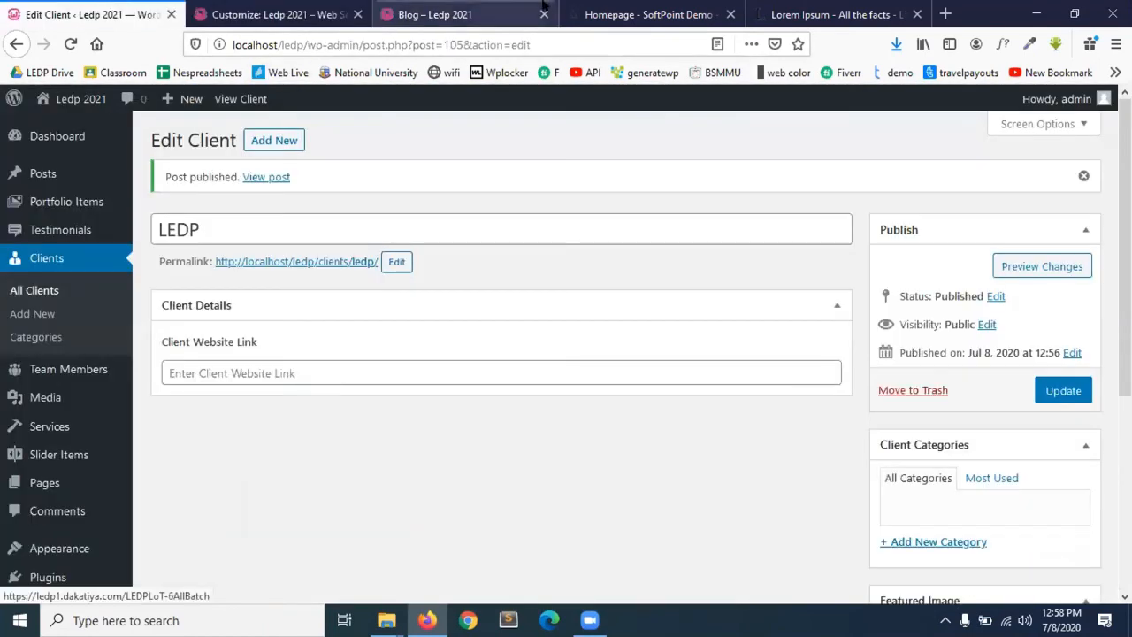
click(651, 10)
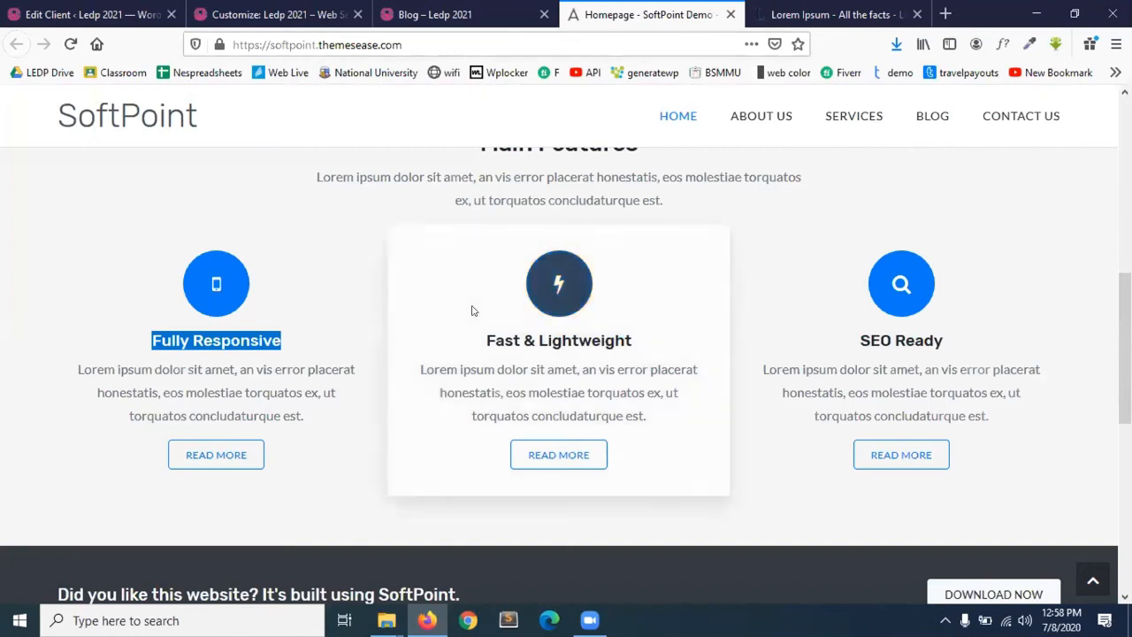
scroll(471, 304, up, 5)
click(831, 10)
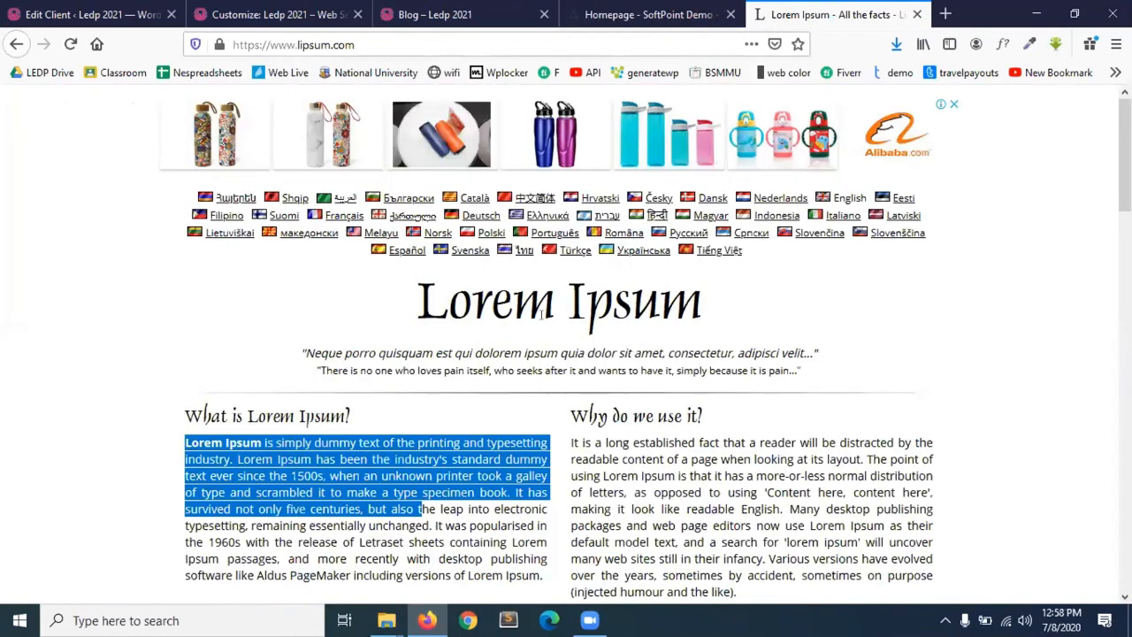
click(917, 13)
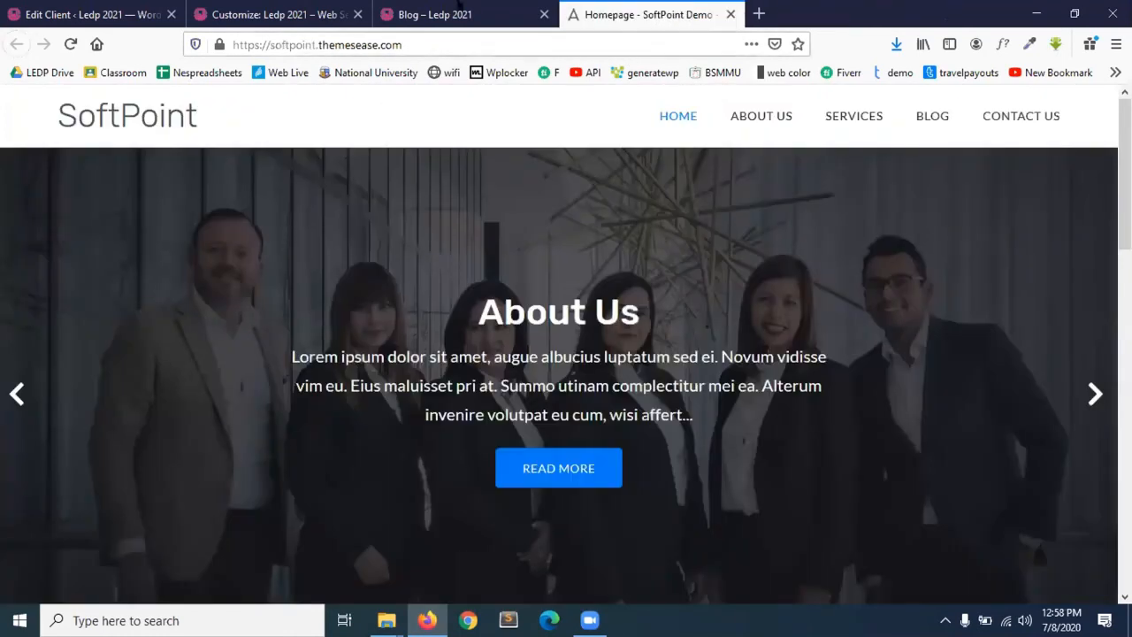
click(445, 9)
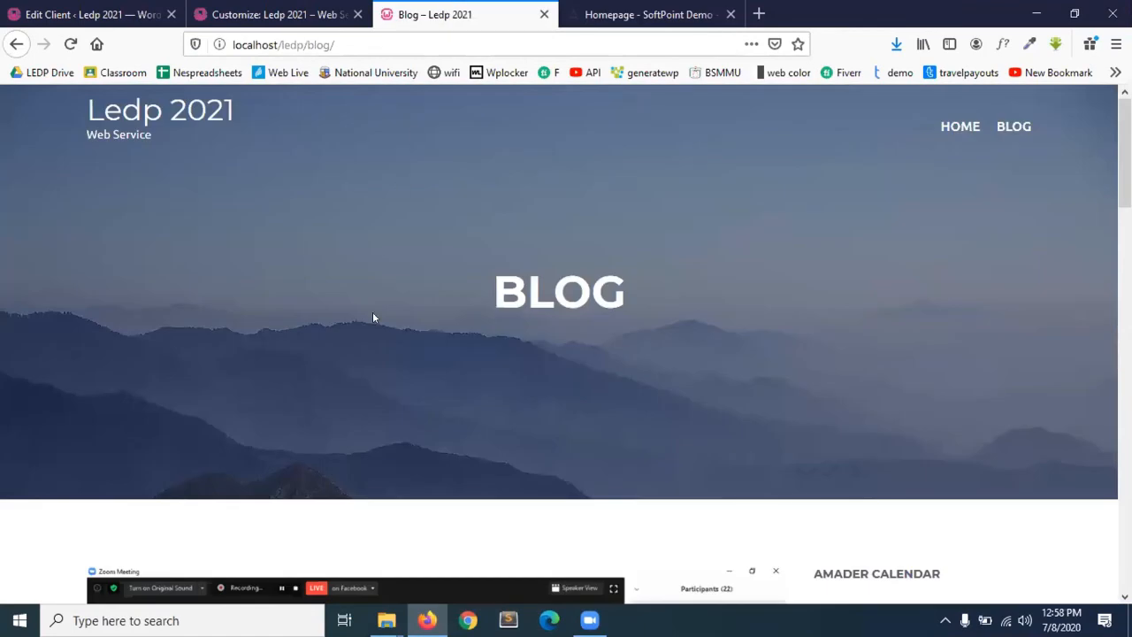
- In the WordPress admin, open the installed themes and go to the page for adding new ones
click(270, 14)
click(88, 14)
mouse_move(62, 357)
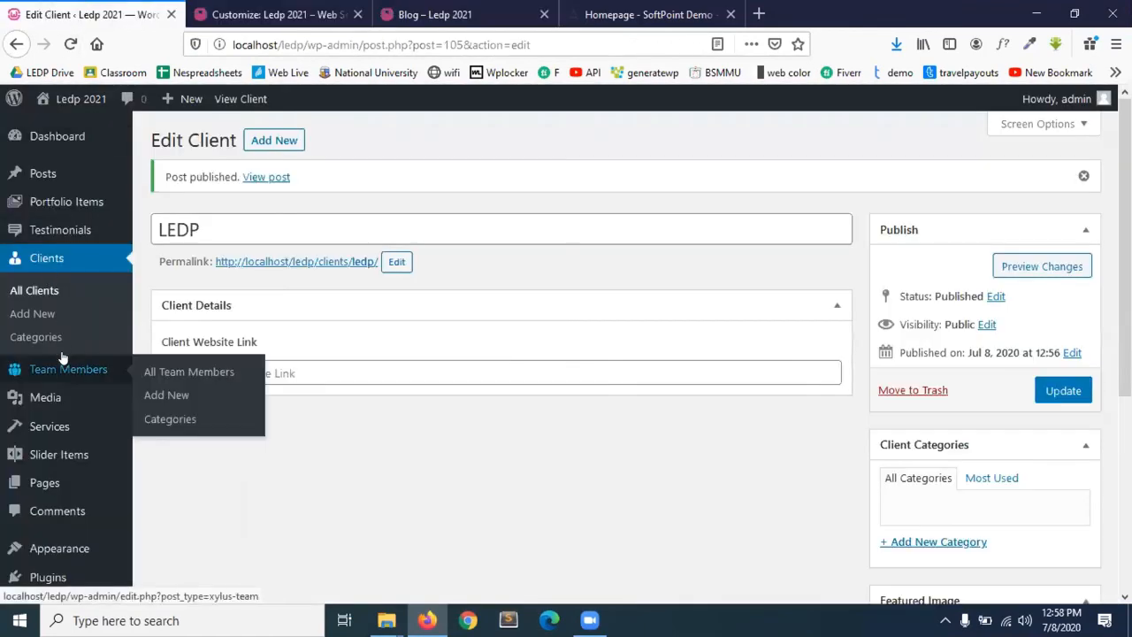
scroll(53, 509, down, 2)
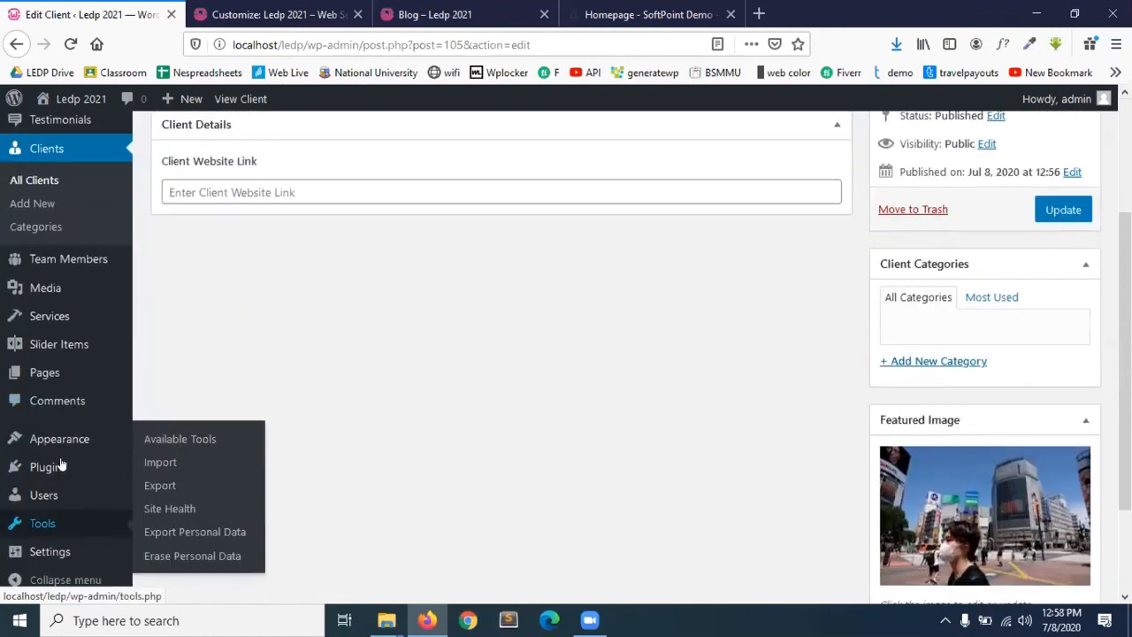
mouse_move(61, 446)
click(166, 418)
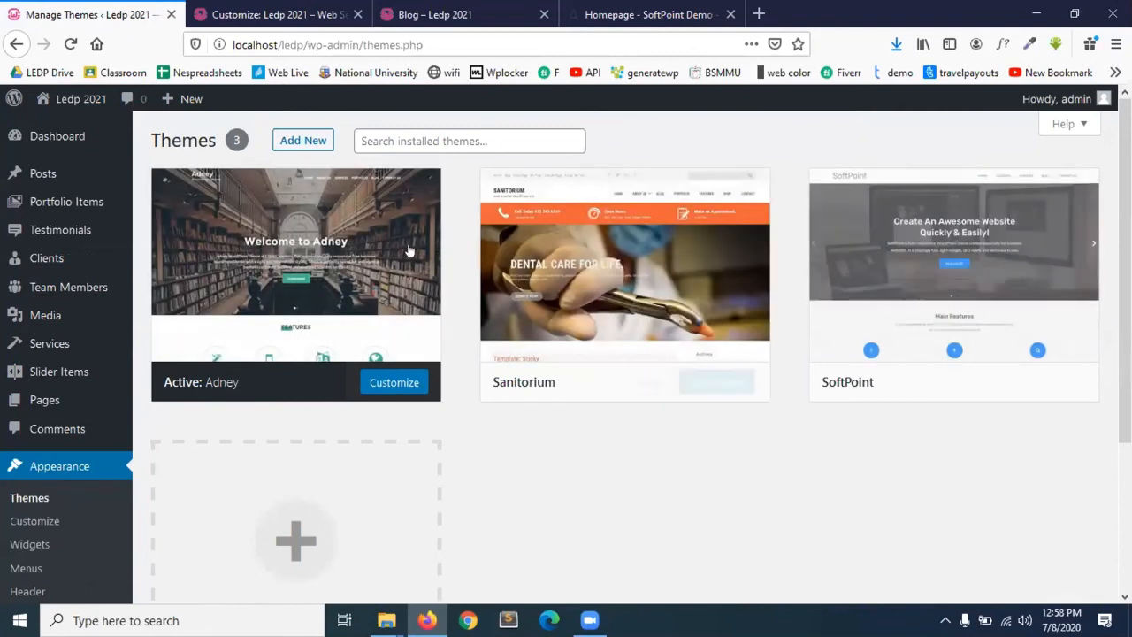
click(284, 144)
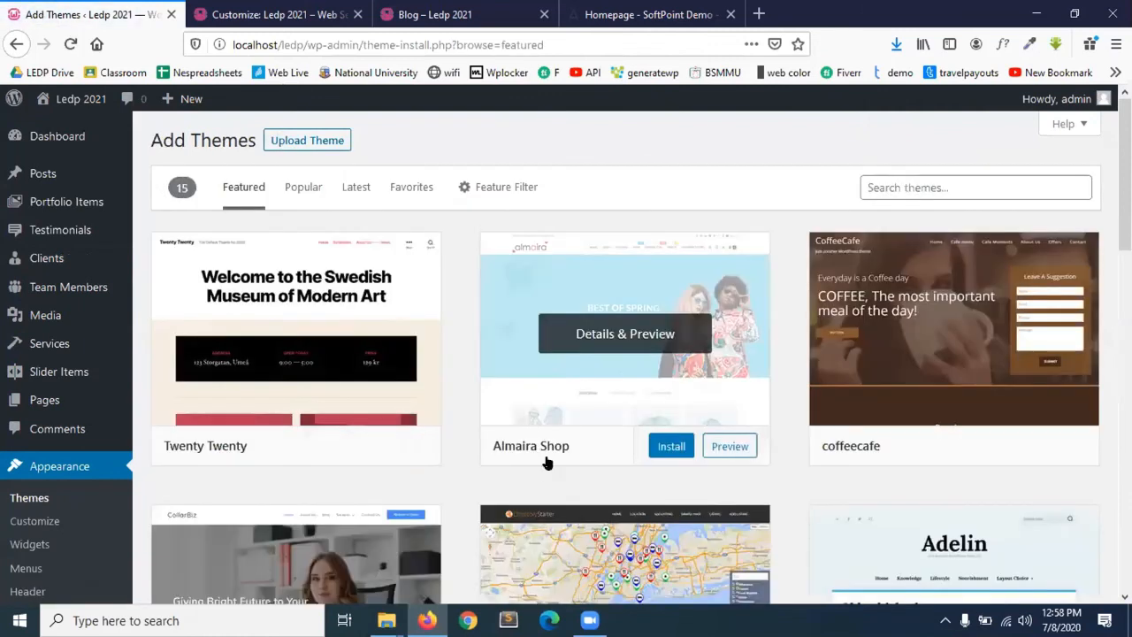
- Preview the CollarBiz theme from the featured themes, read its description and close the preview
scroll(545, 462, down, 3)
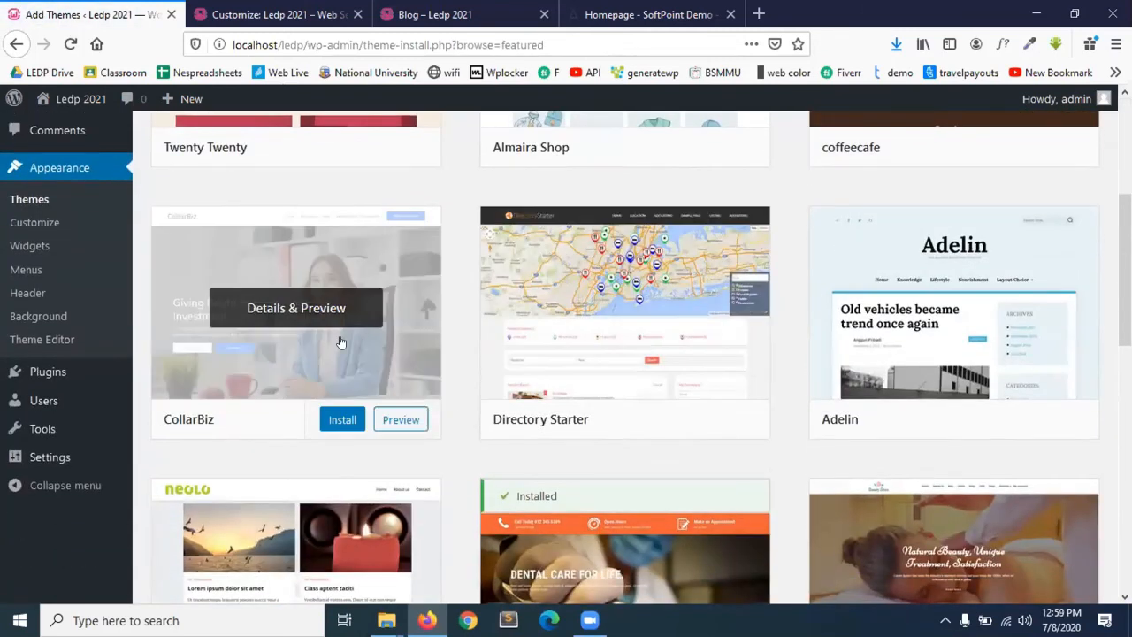
click(324, 311)
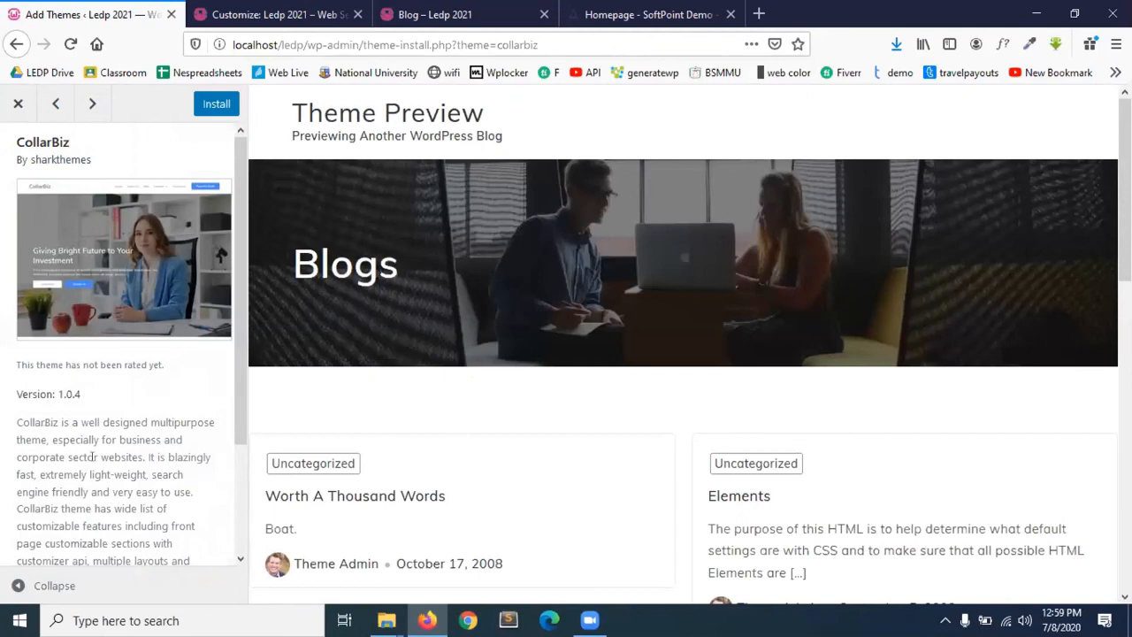
scroll(91, 457, down, 3)
scroll(86, 478, up, 3)
click(18, 104)
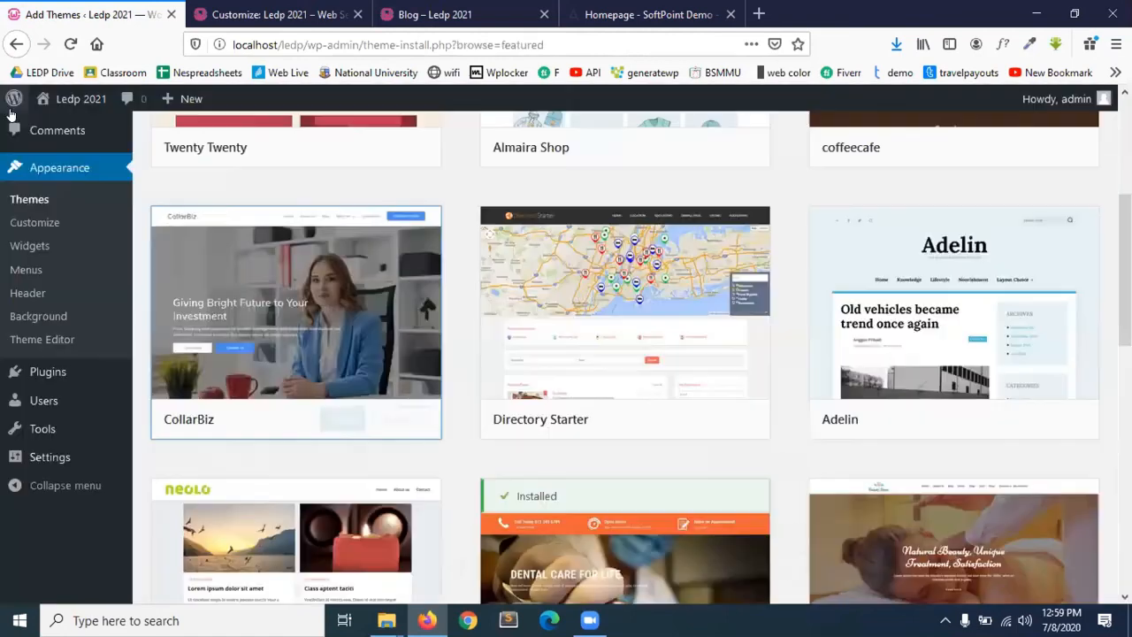
- Browse the remaining featured themes, examine the Solon theme's preview down to its footer, and close it
scroll(682, 392, down, 5)
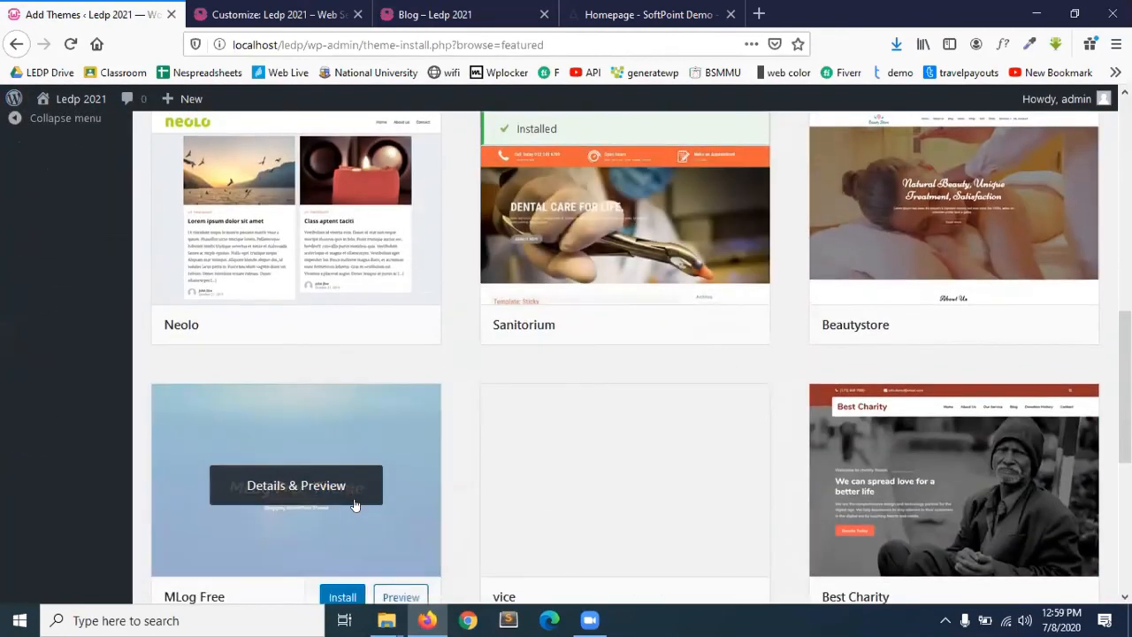
scroll(570, 537, down, 3)
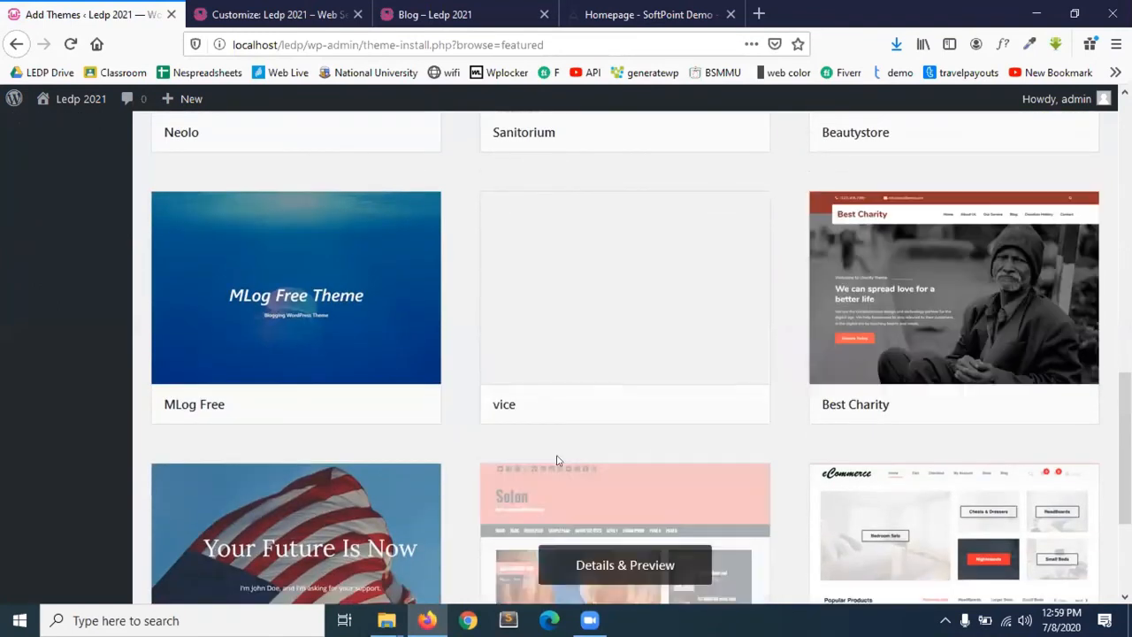
scroll(608, 378, down, 3)
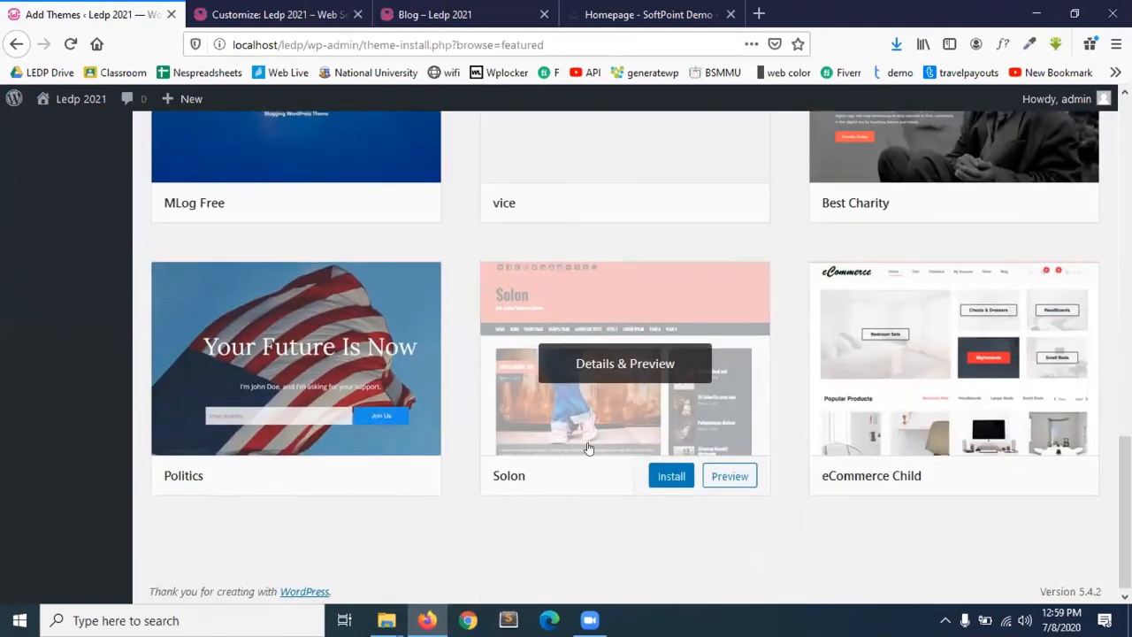
click(587, 446)
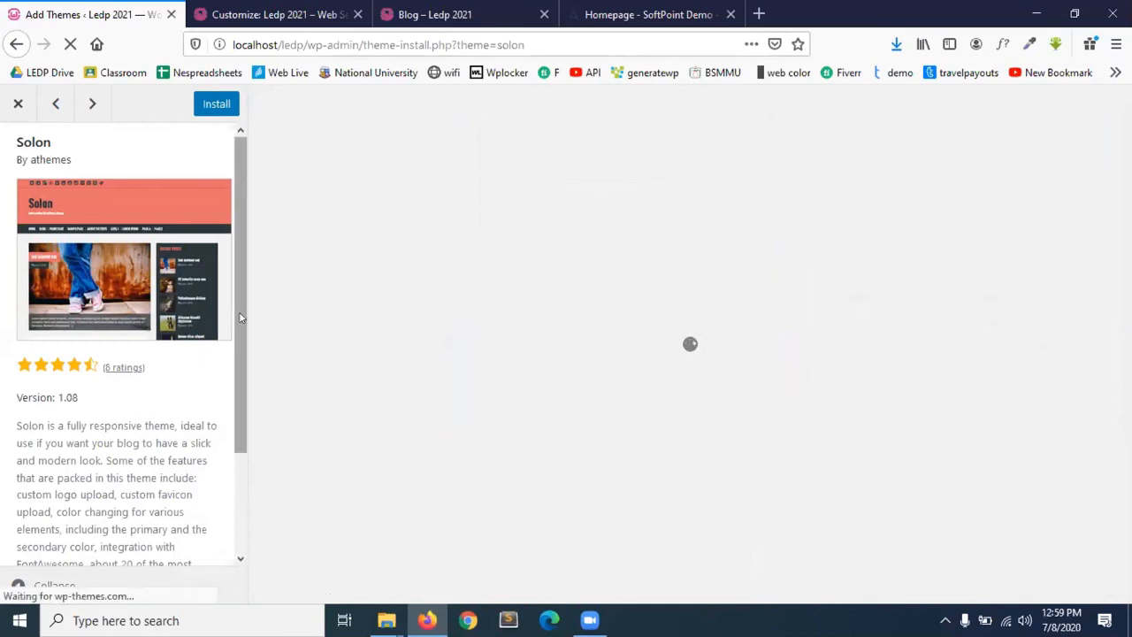
scroll(533, 419, down, 10)
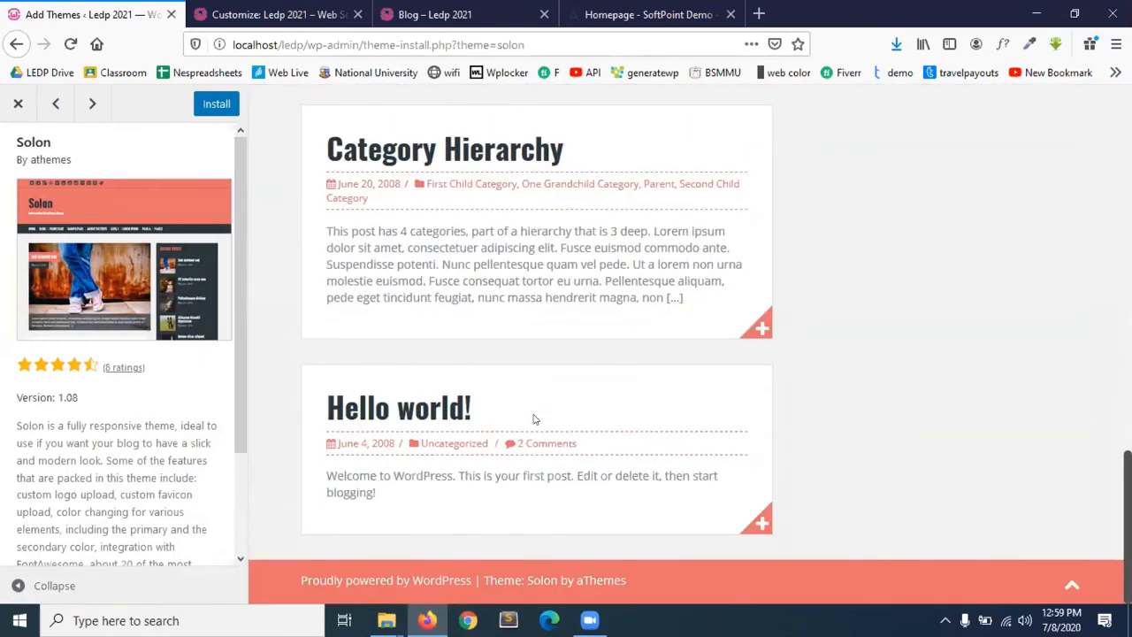
scroll(65, 449, down, 3)
scroll(64, 448, up, 3)
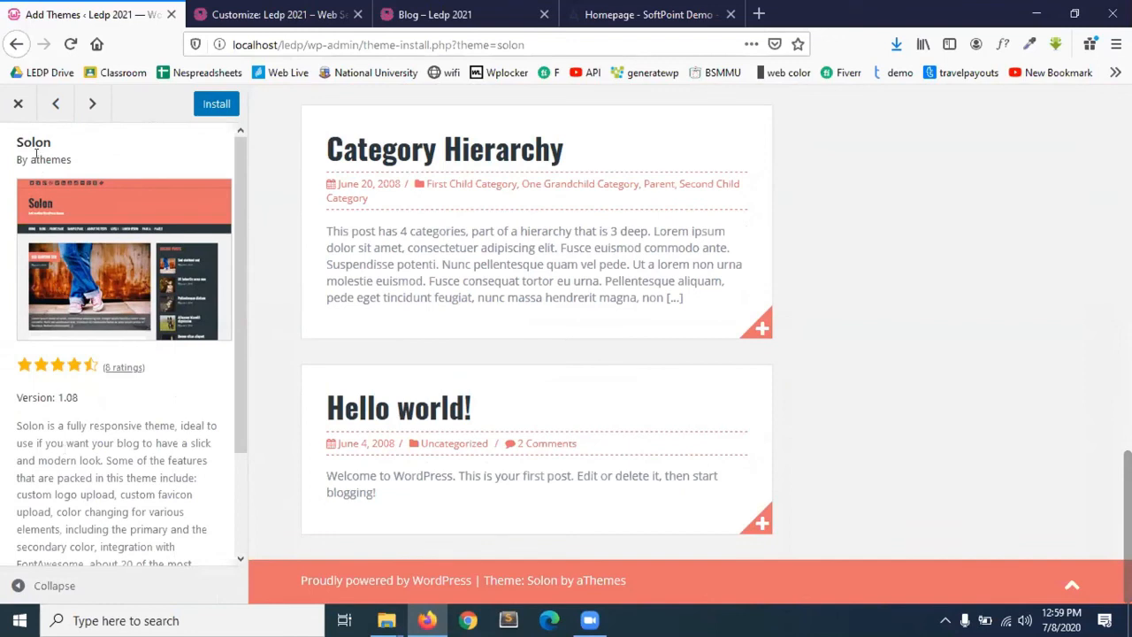
click(19, 106)
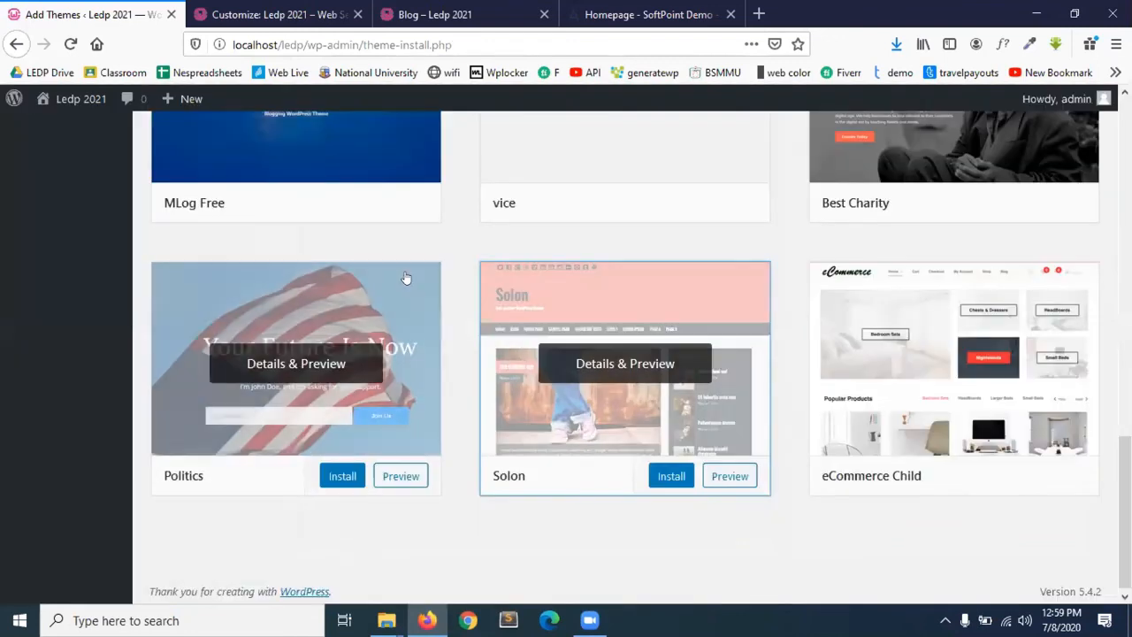
- Open the eCommerce Child theme's preview and select the theme's name
mouse_move(836, 368)
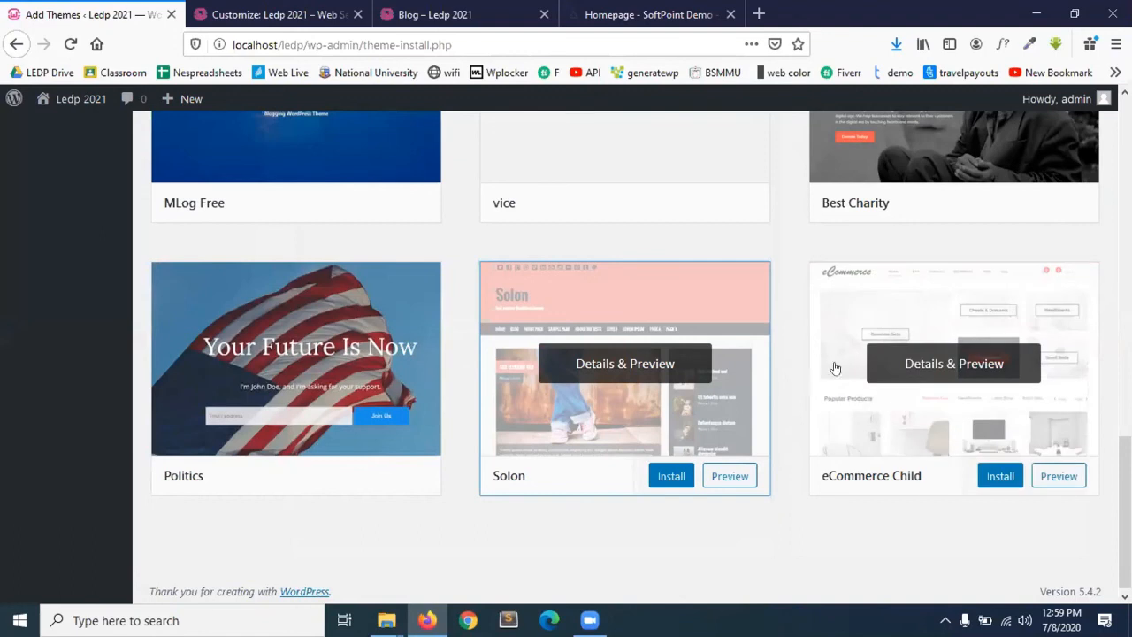
click(871, 288)
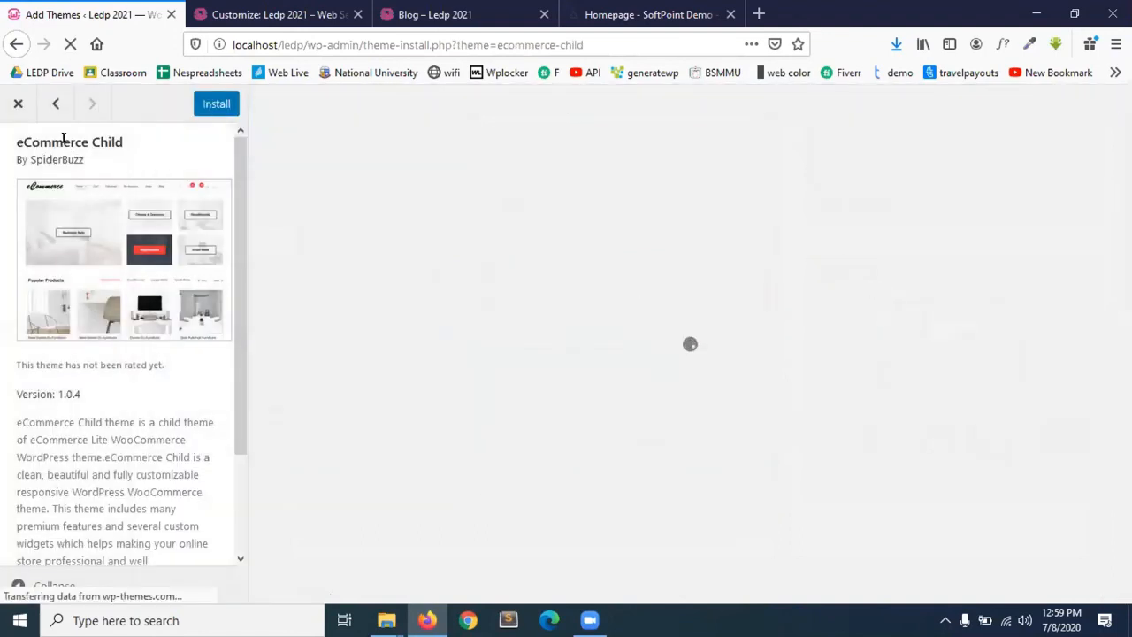
drag(135, 154, 13, 146)
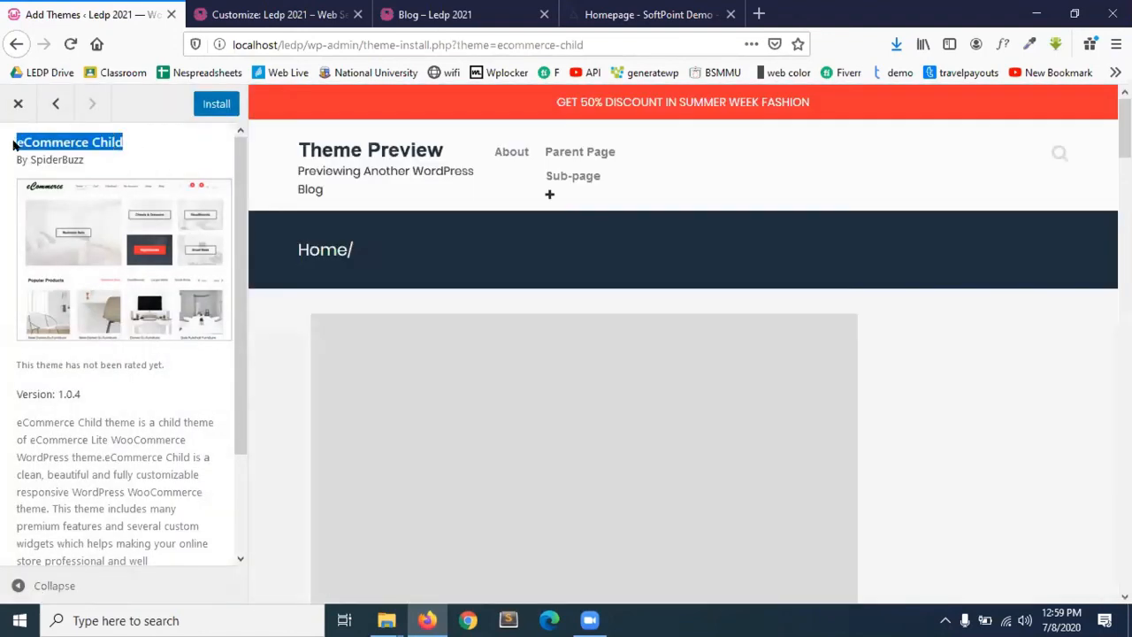
- Replace the SoftPoint demo page with wordpress.org and open its Themes directory
click(679, 7)
drag(405, 45, 140, 44)
text(wordpress.org/)
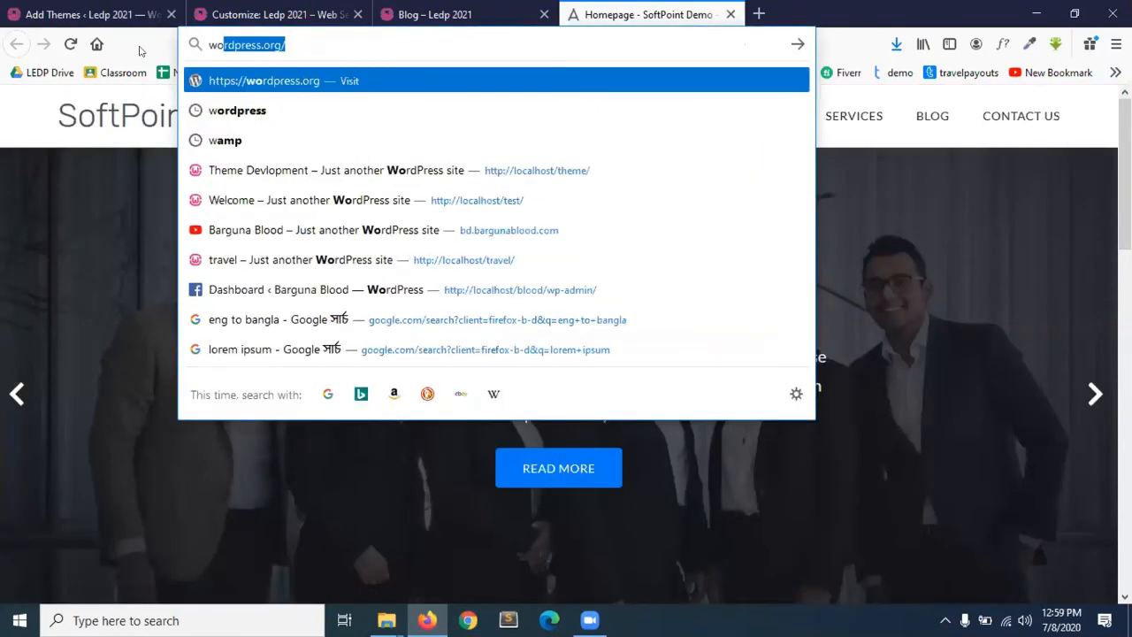
key(Return)
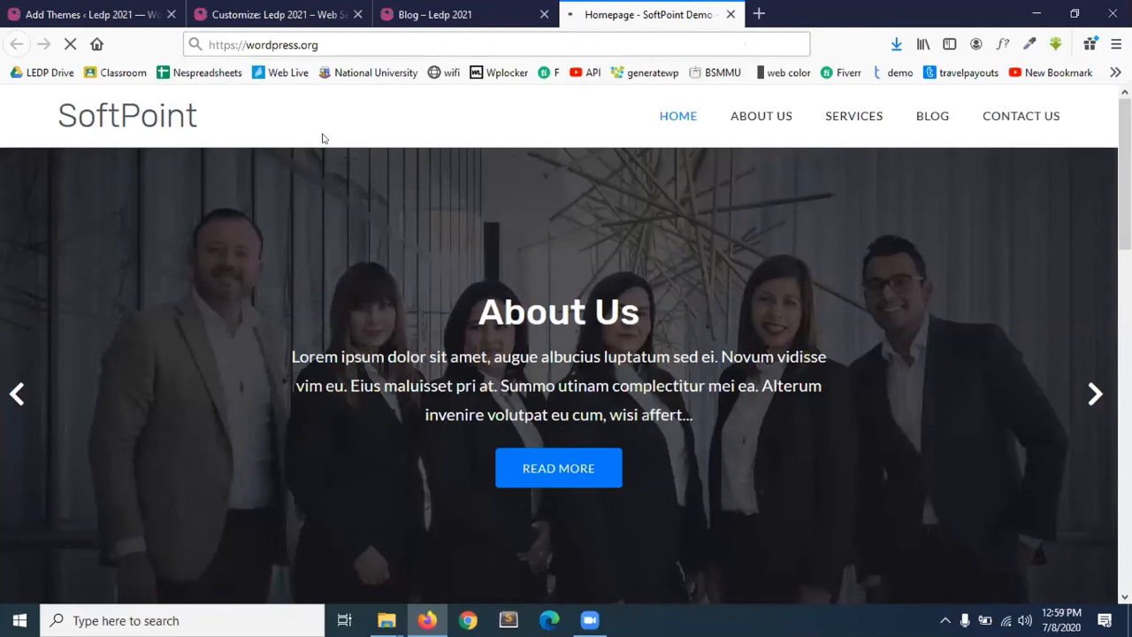
scroll(472, 459, down, 2)
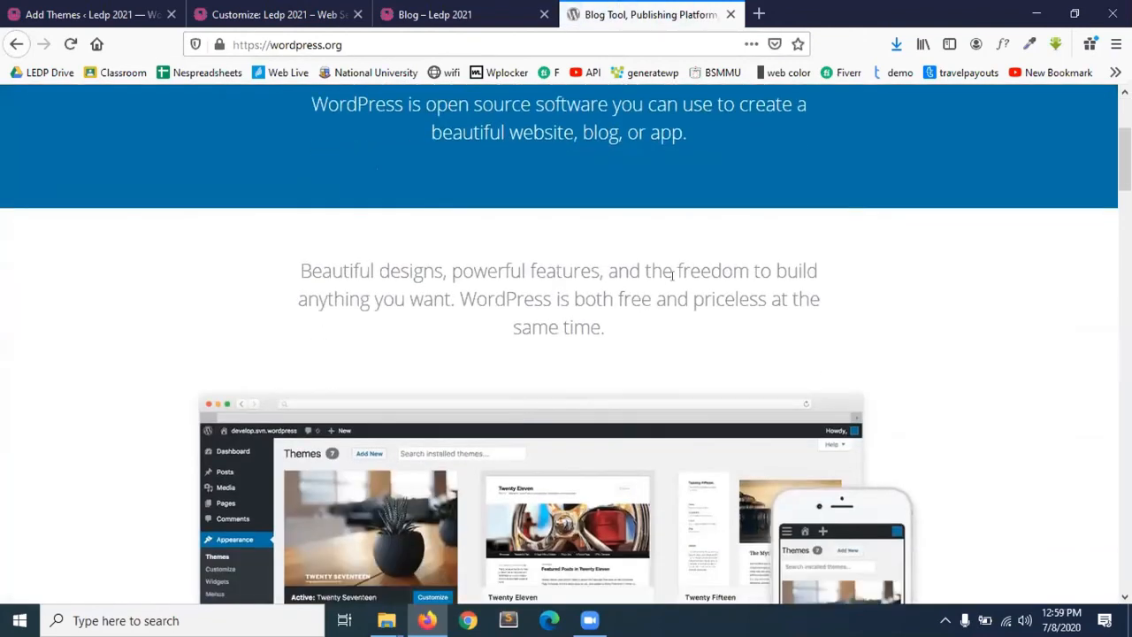
scroll(473, 459, up, 2)
click(262, 159)
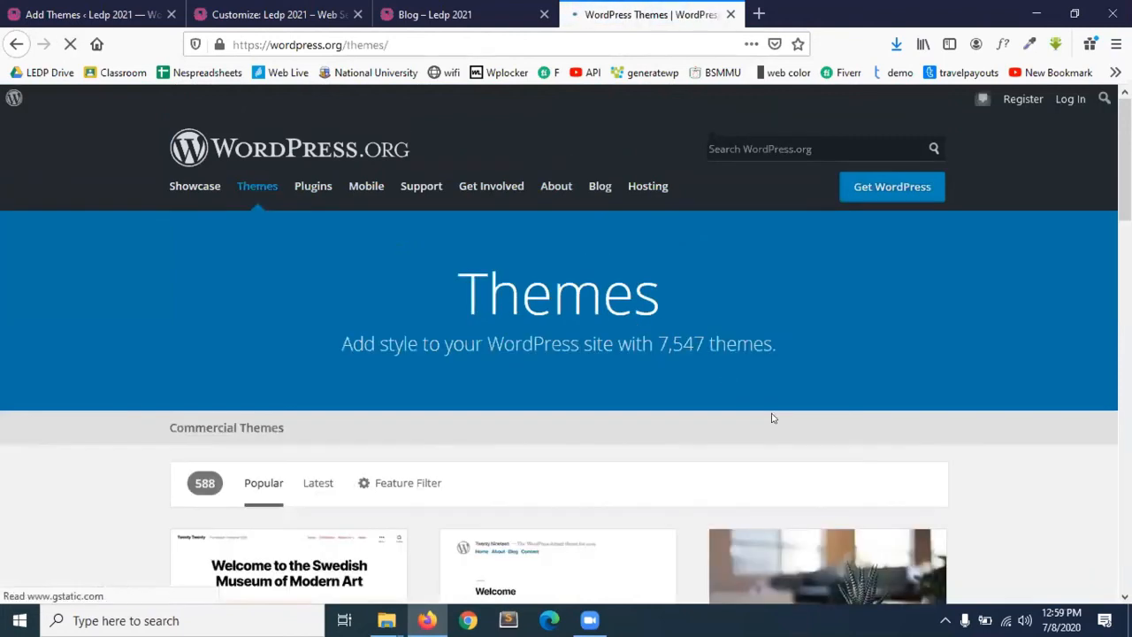
- Search the theme directory for "eCommerce Child" and open that theme's details page
click(829, 474)
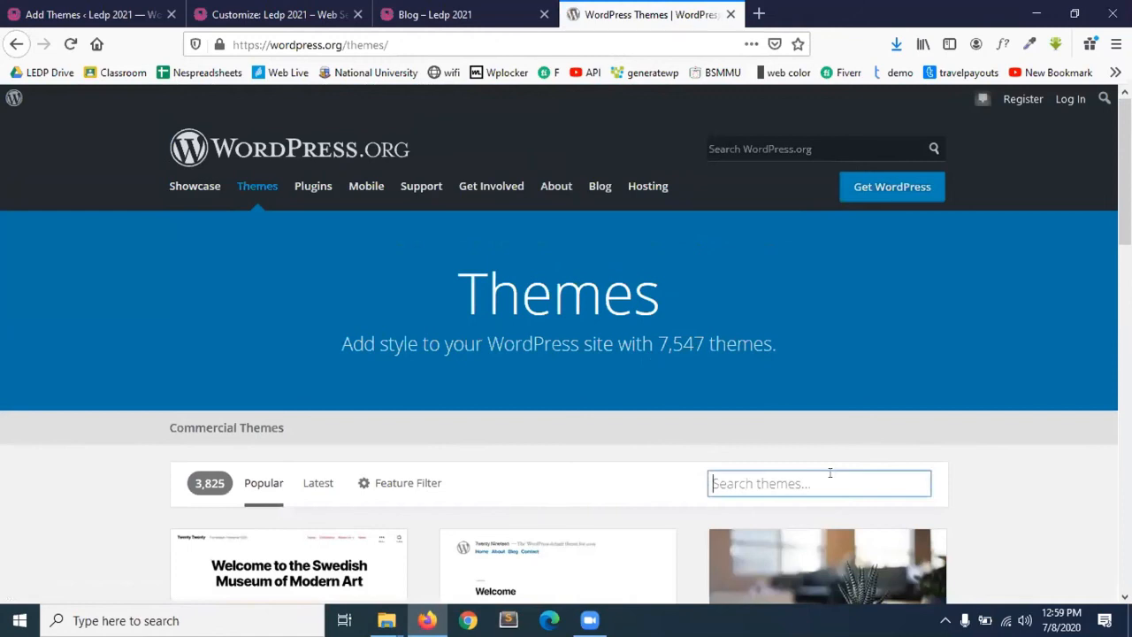
text(eCommerce Child)
scroll(829, 474, down, 3)
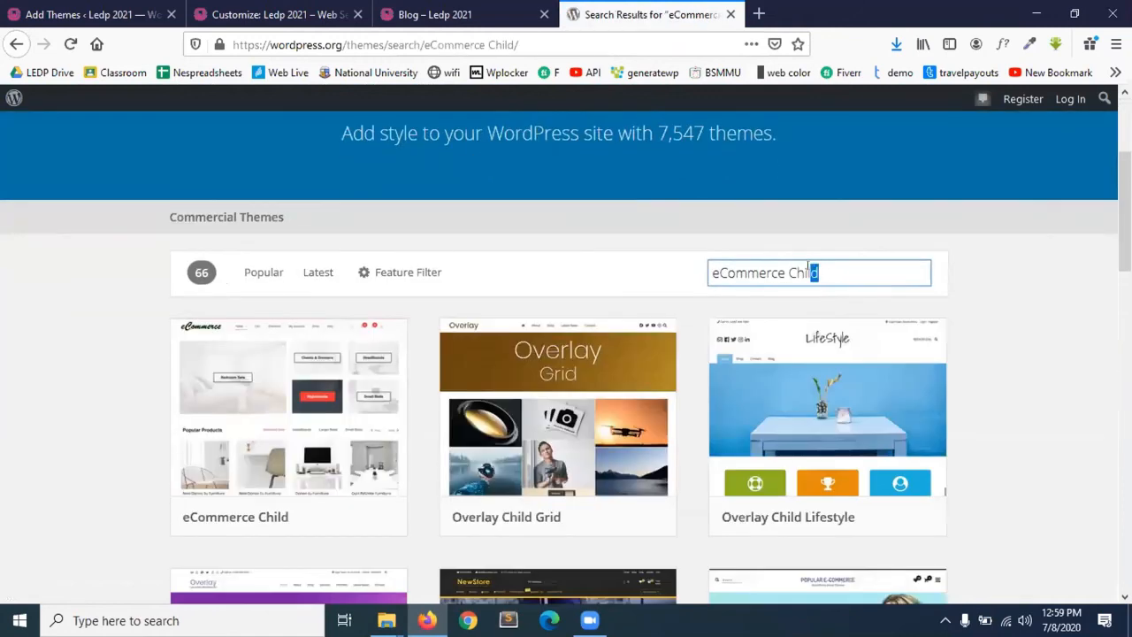
click(222, 523)
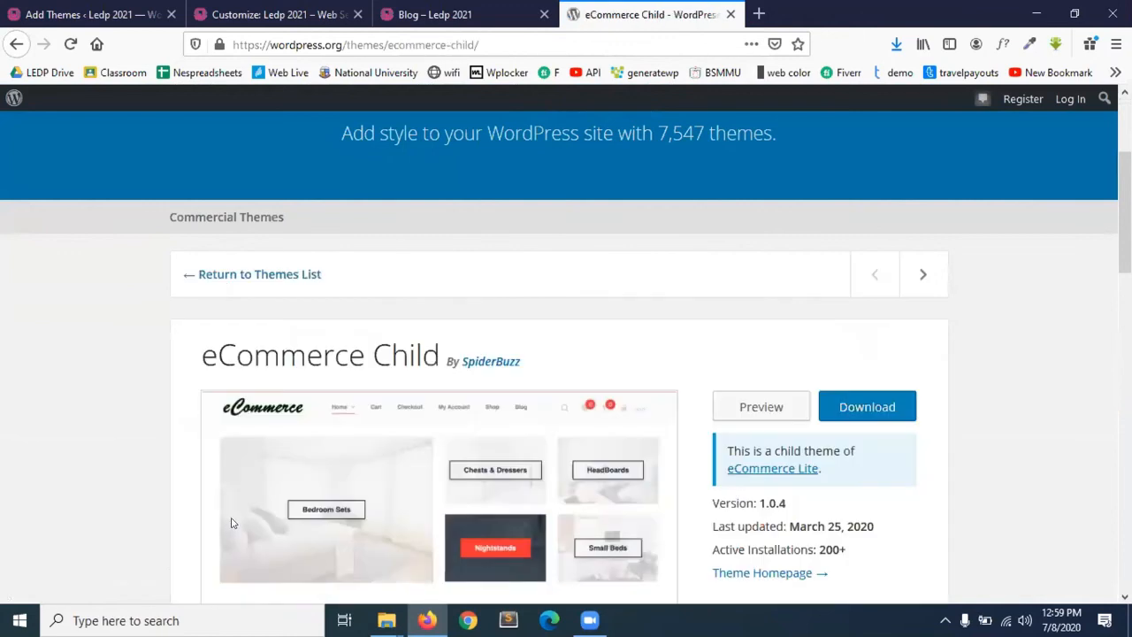
- Look over the eCommerce Child theme's details and open its theme homepage
scroll(676, 395, down, 3)
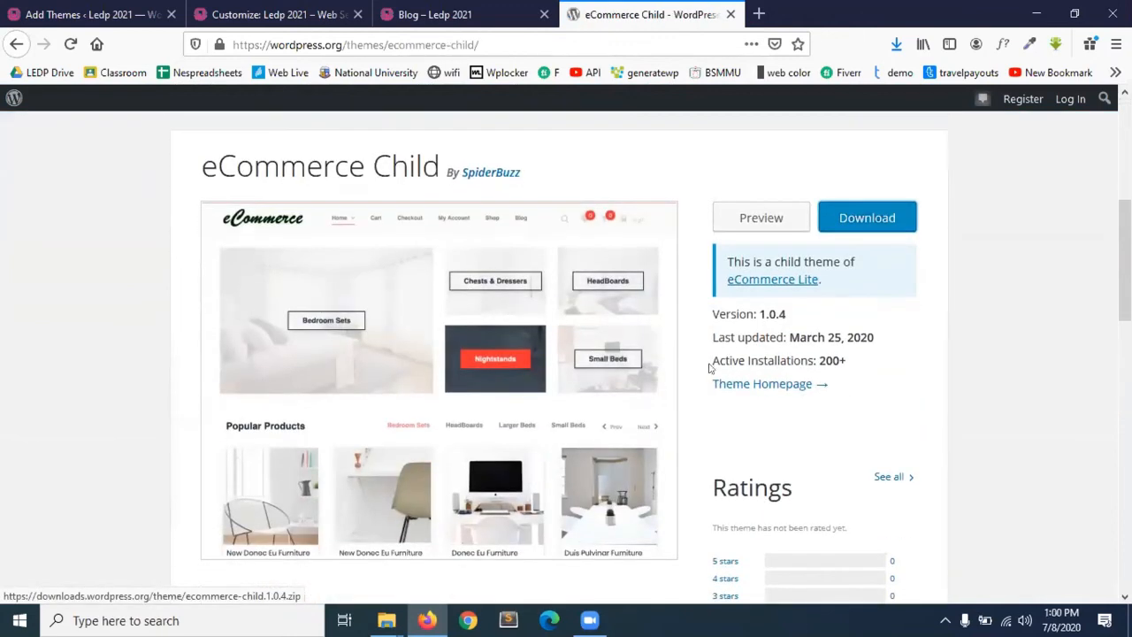
scroll(756, 435, down, 3)
scroll(756, 435, up, 1)
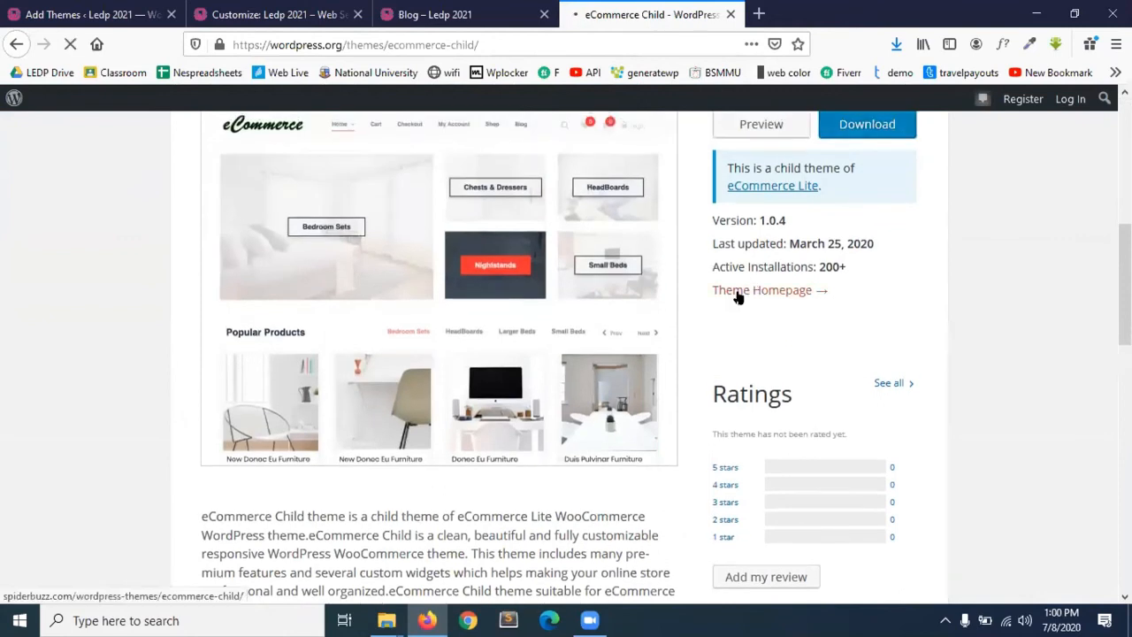
click(739, 295)
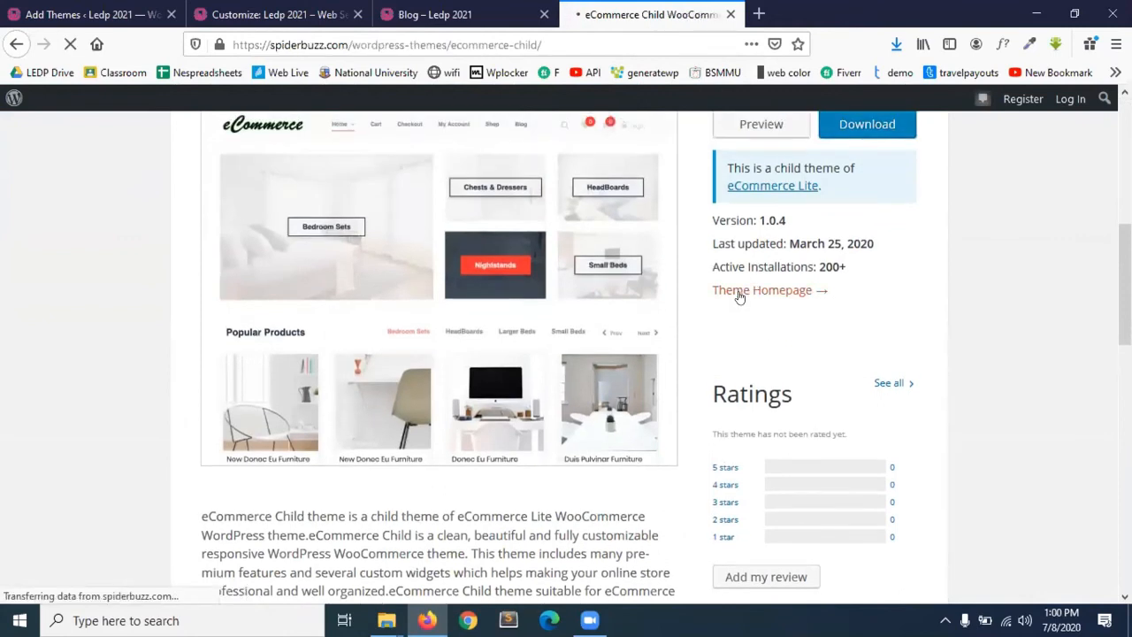